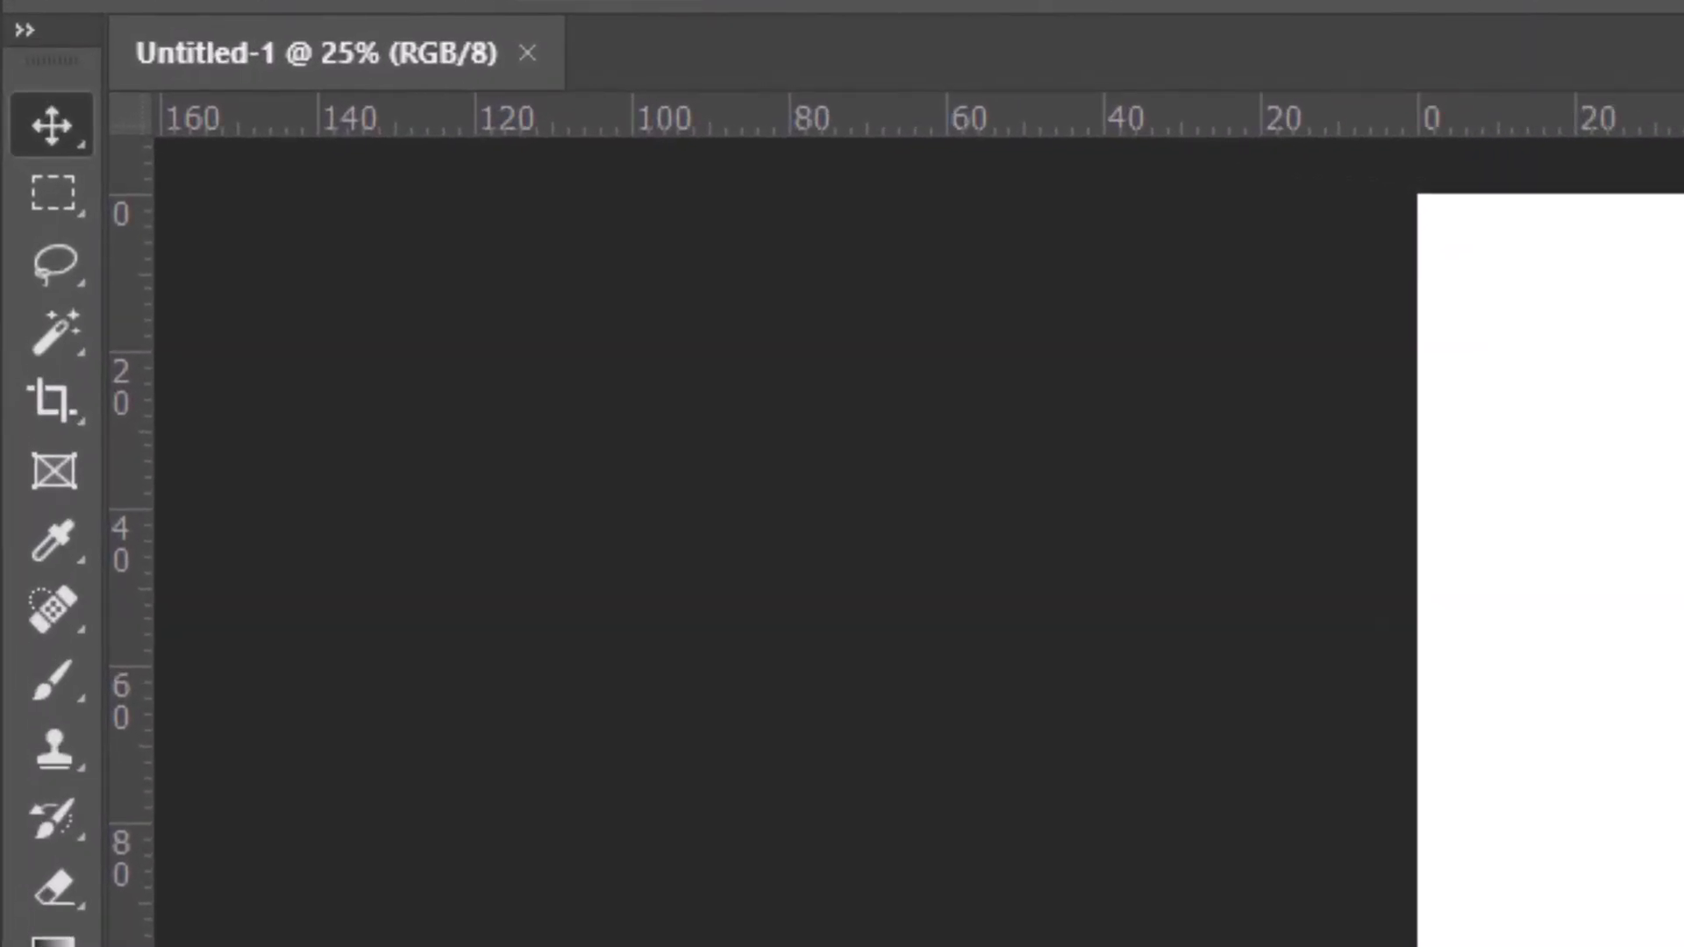
# Preview the marquee and lasso tool variants, then bring up the PS BANNER.psd document.
pyautogui.rightClick(68, 198)
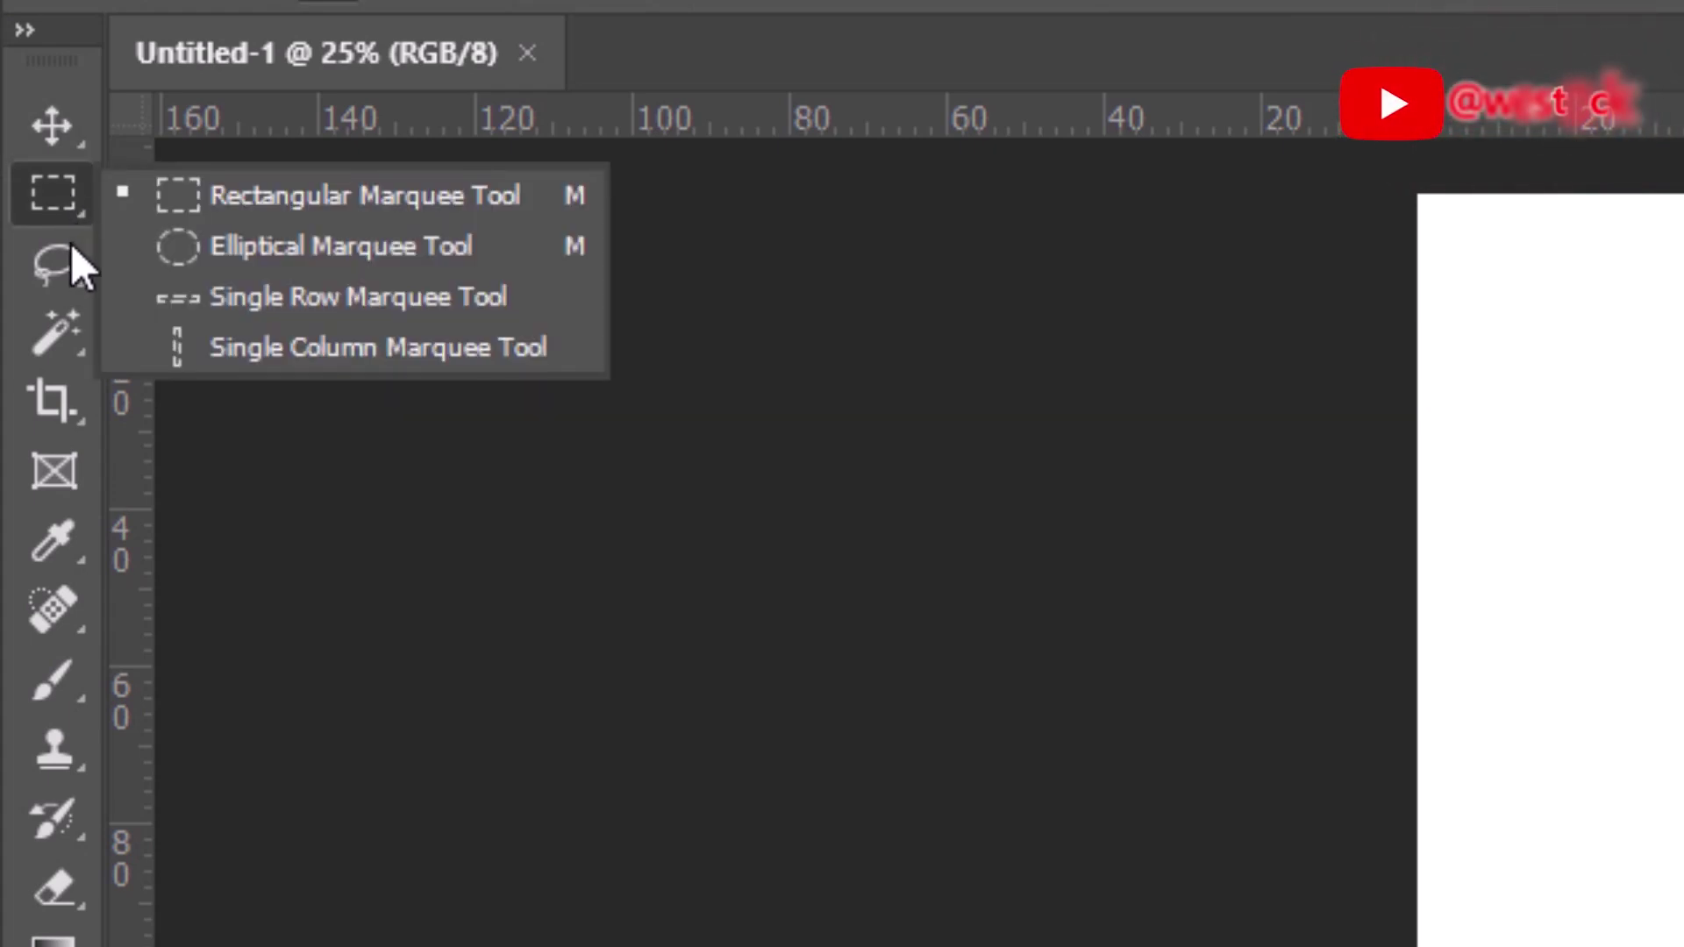
pyautogui.click(68, 268)
pyautogui.rightClick(69, 268)
pyautogui.click(61, 265)
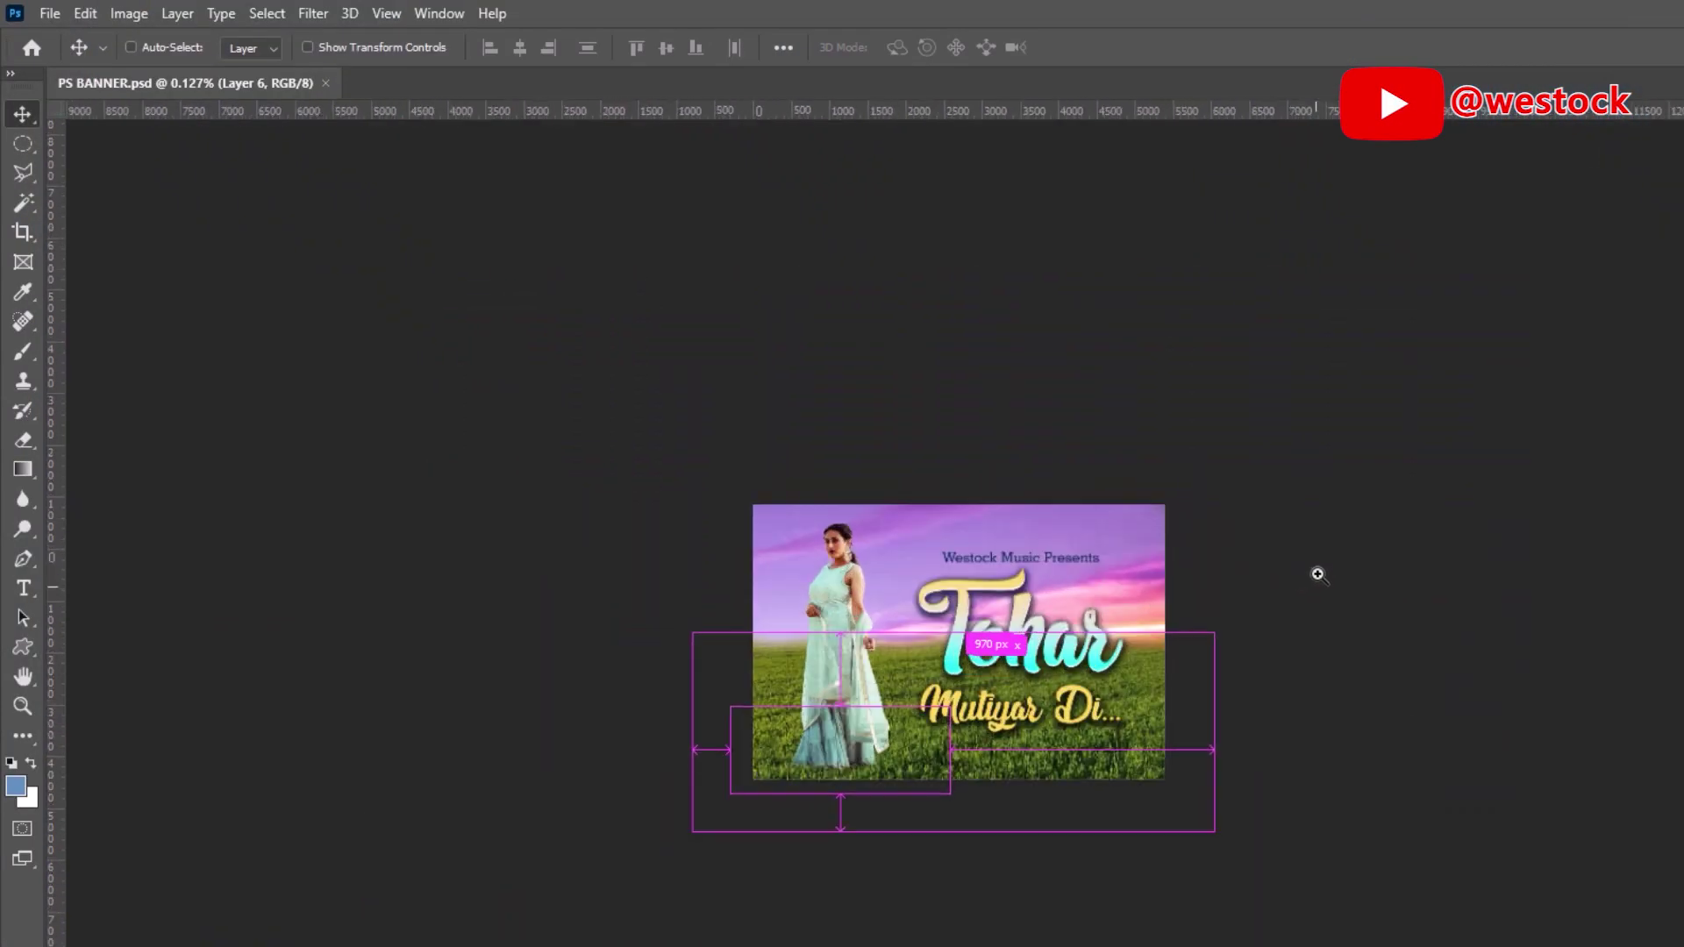
pyautogui.moveTo(1315, 571)
pyautogui.mouseDown()
pyautogui.moveTo(1377, 557)
pyautogui.moveTo(1264, 583)
pyautogui.moveTo(1442, 537)
pyautogui.moveTo(1334, 646)
pyautogui.moveTo(1398, 647)
pyautogui.mouseUp()
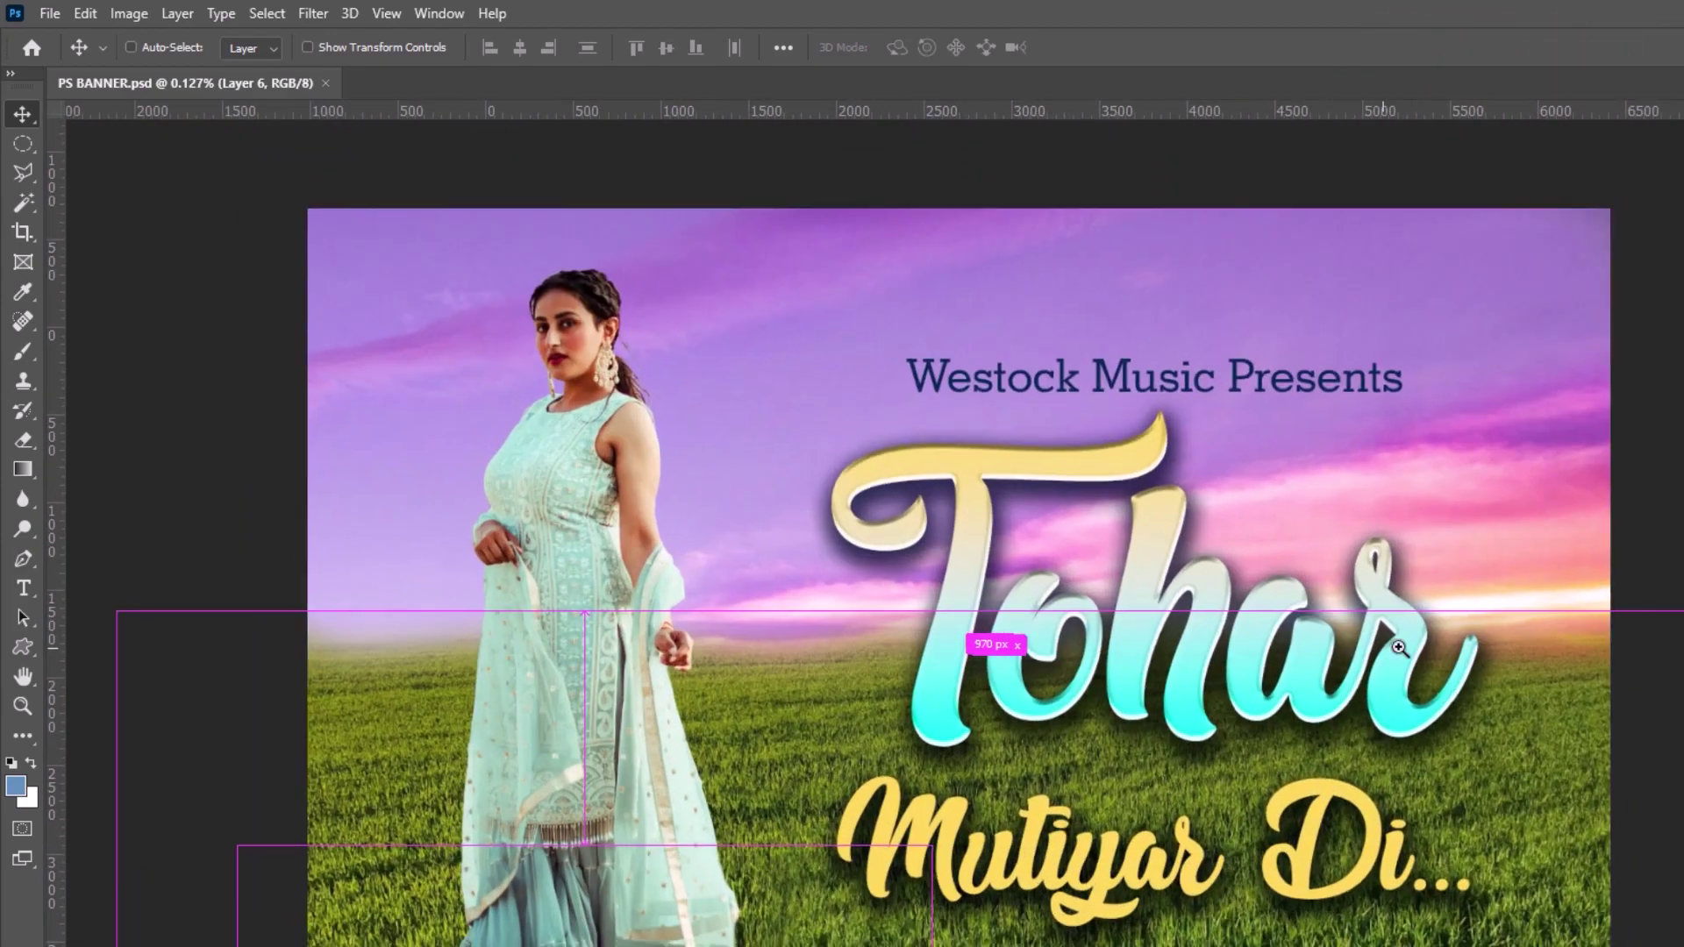
# Scrubby-zoom far out, back in on the Tohar title, then out to show the whole banner.
pyautogui.click(23, 714)
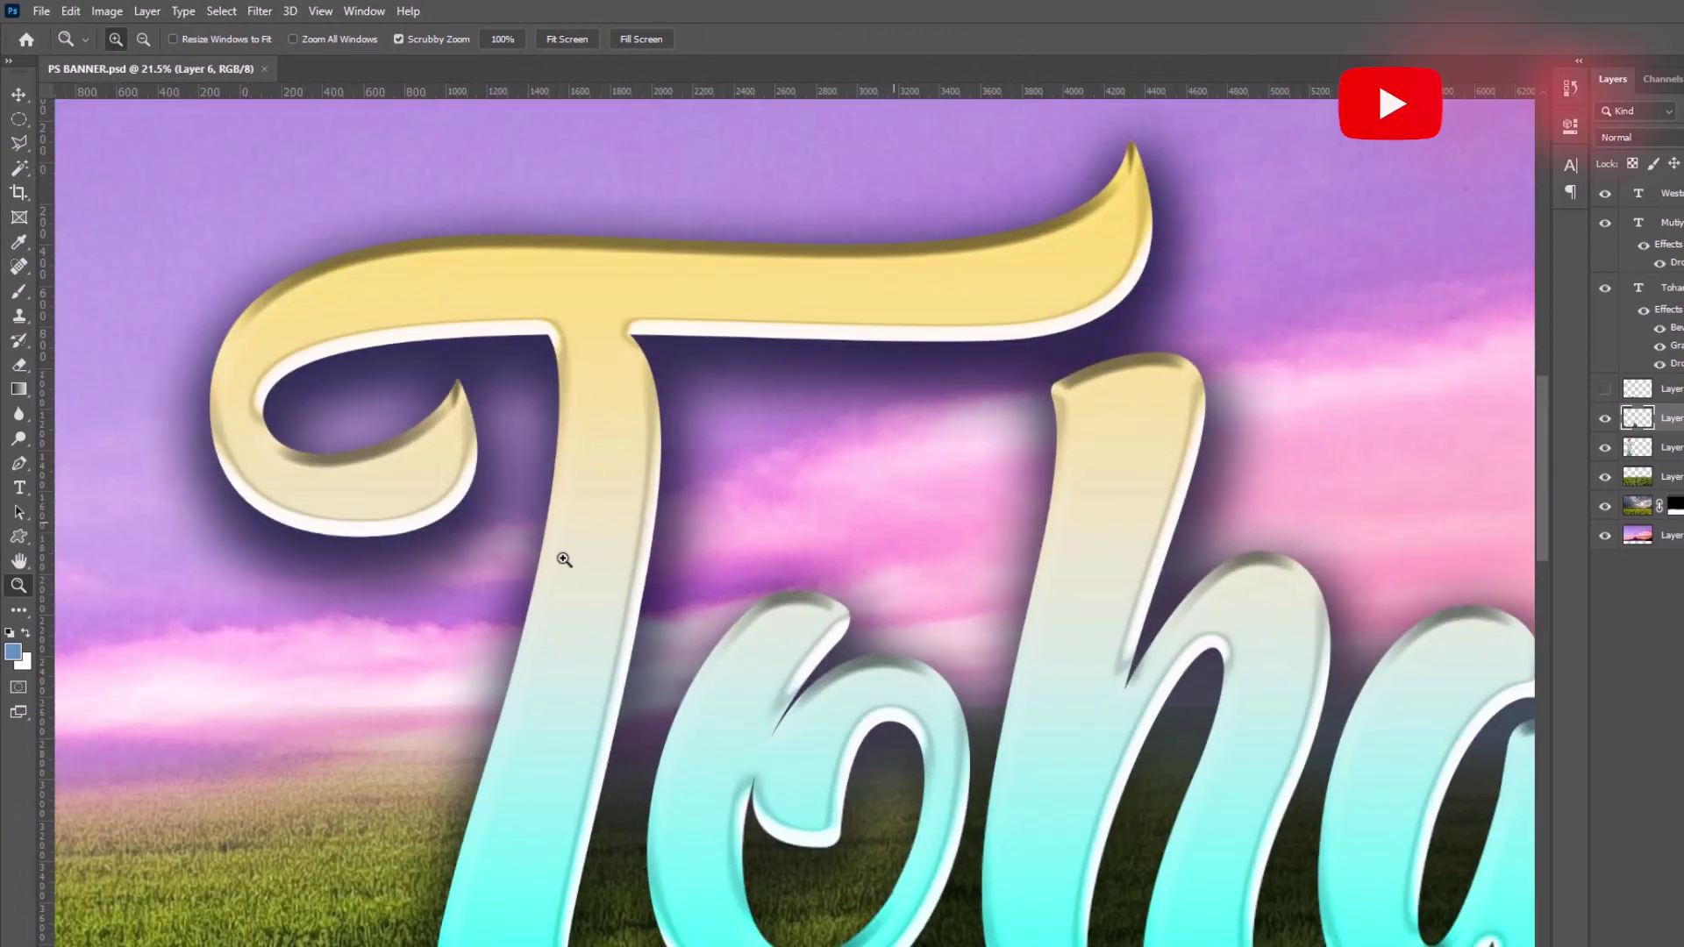
pyautogui.moveTo(564, 560); pyautogui.dragTo(778, 555)
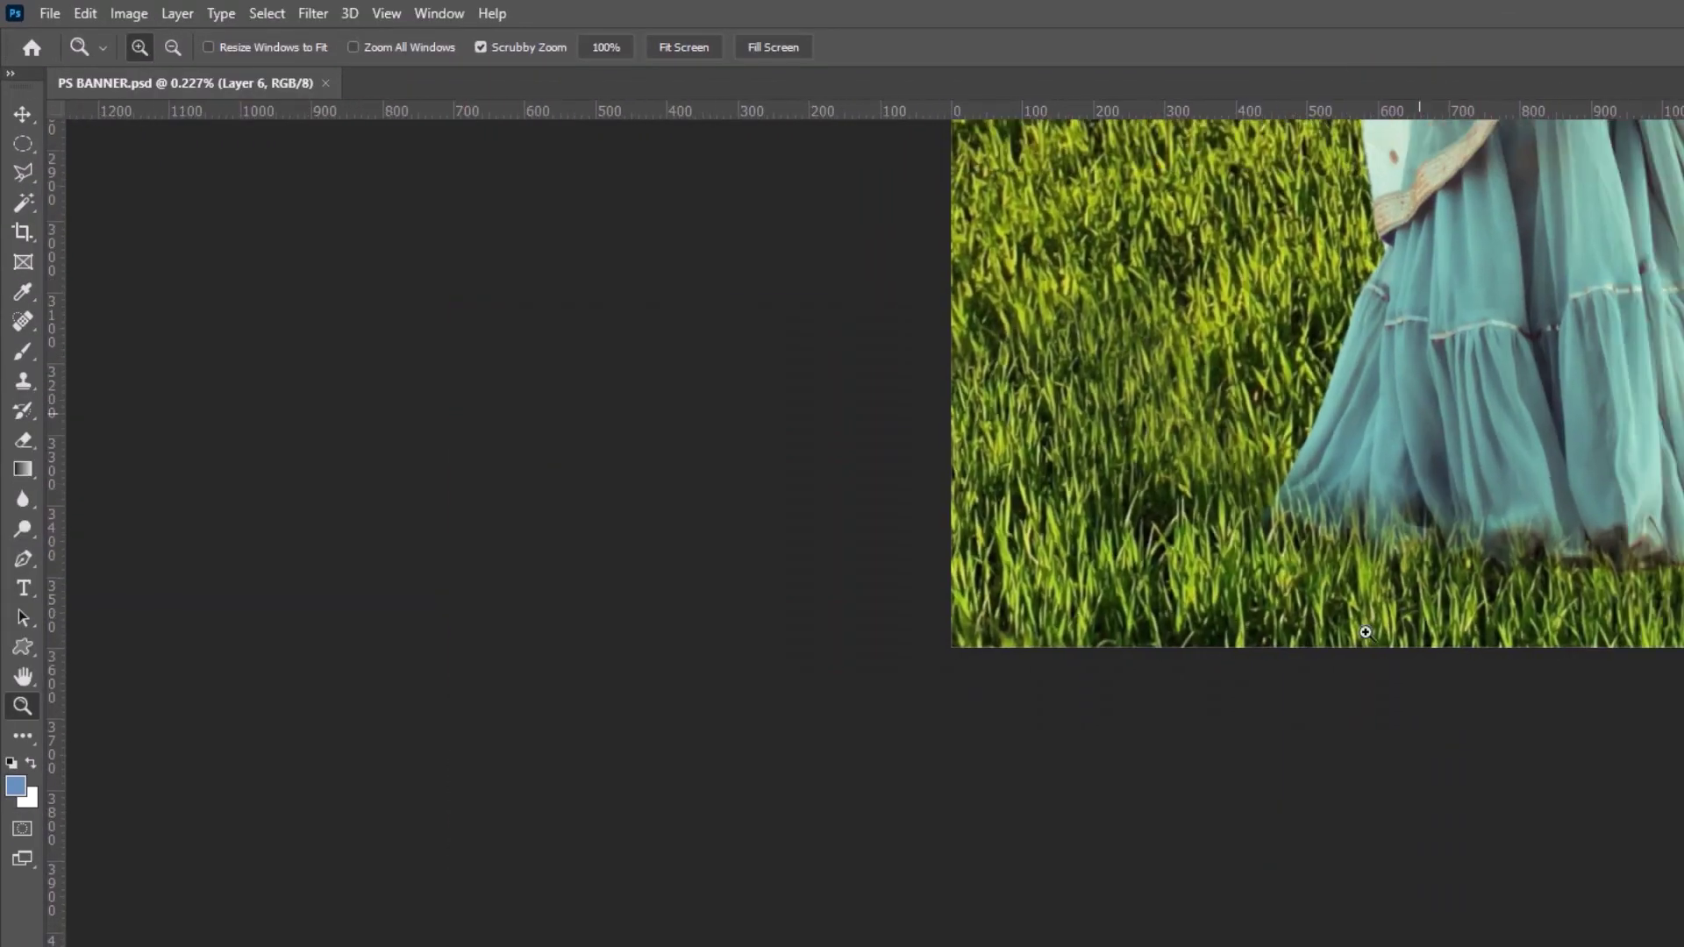
pyautogui.click(965, 647)
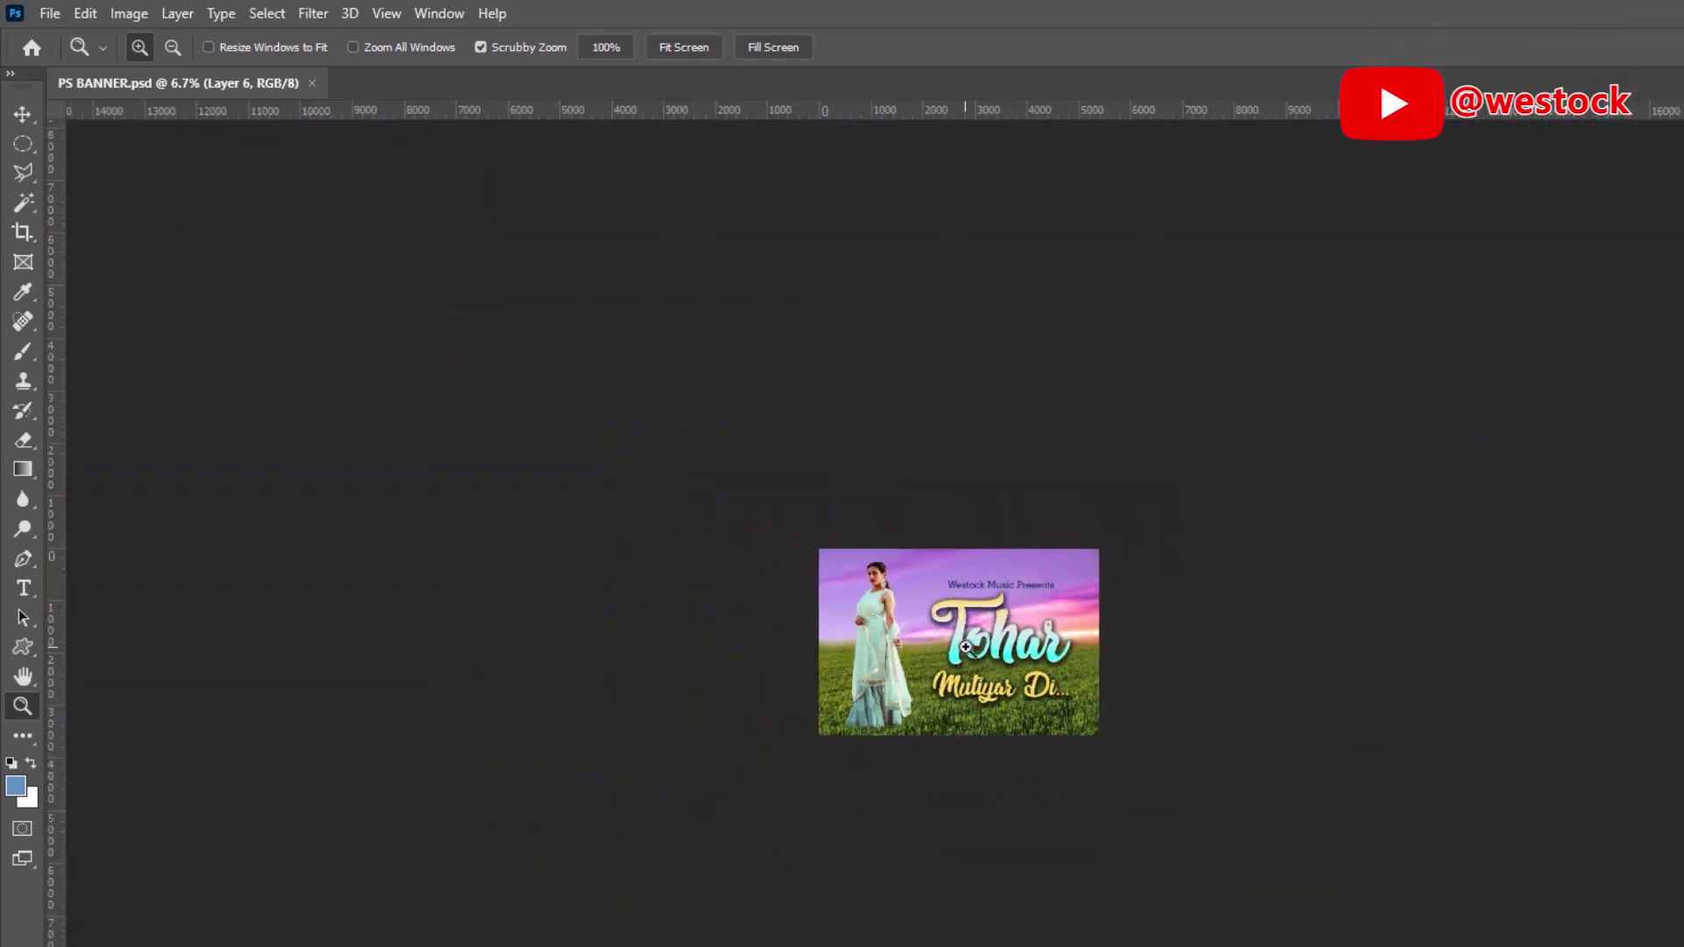
pyautogui.moveTo(965, 647); pyautogui.dragTo(1168, 622)
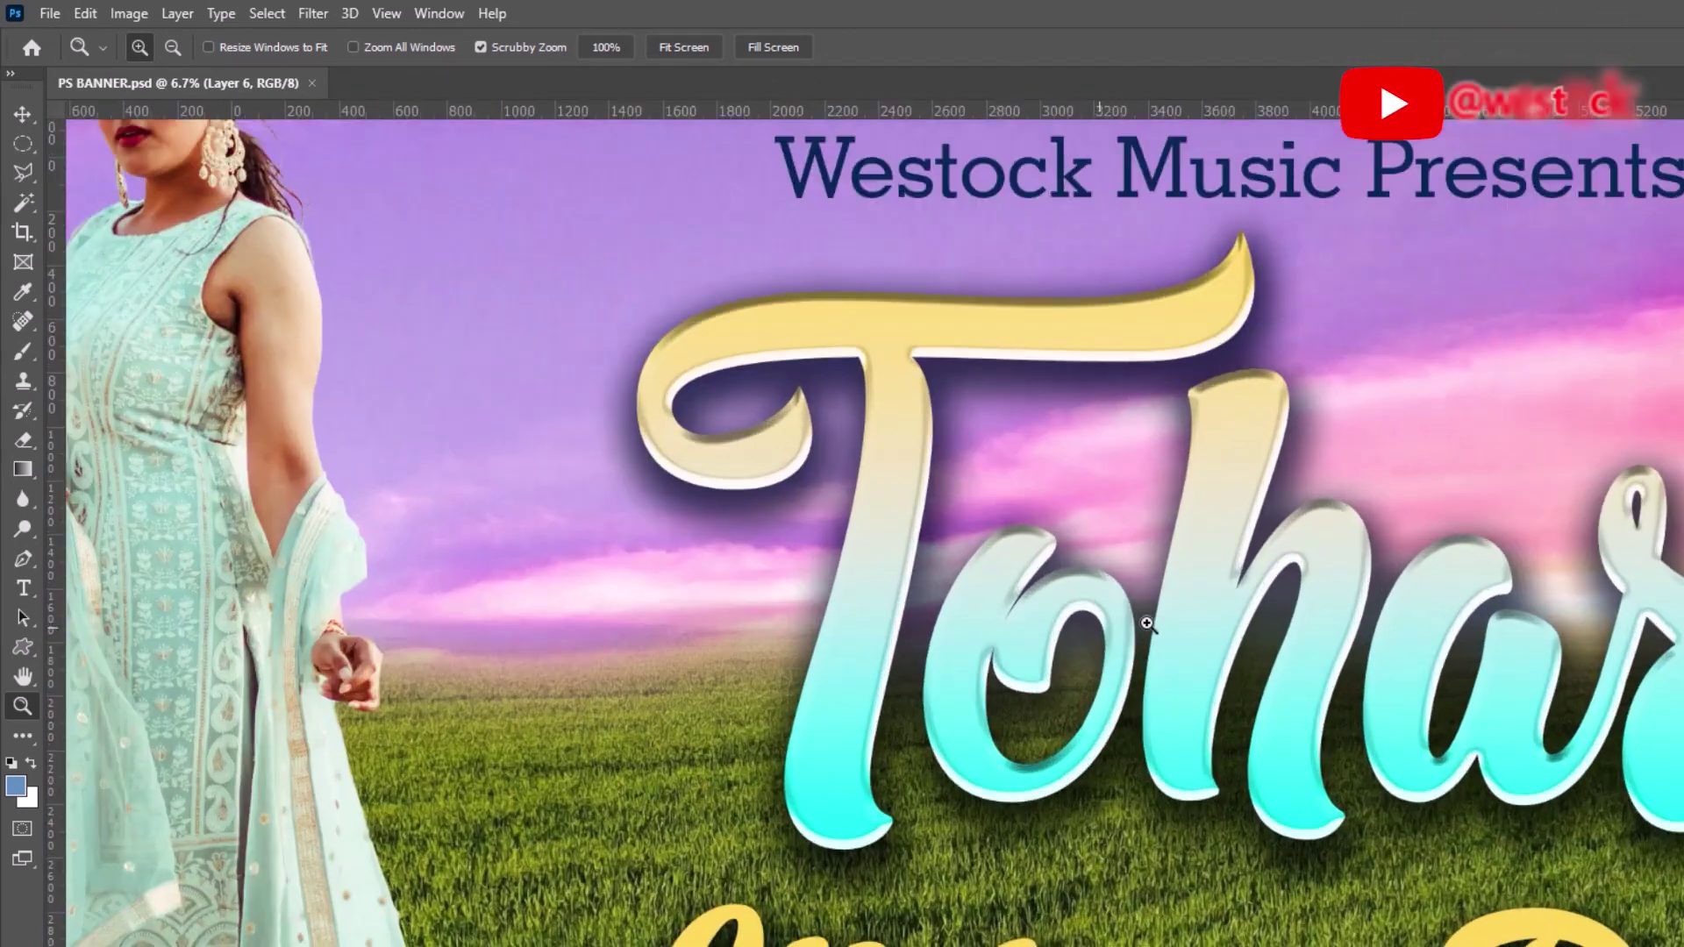
pyautogui.moveTo(1168, 623)
pyautogui.mouseDown()
pyautogui.moveTo(1193, 606)
pyautogui.moveTo(1013, 671)
pyautogui.moveTo(1030, 670)
pyautogui.mouseUp()
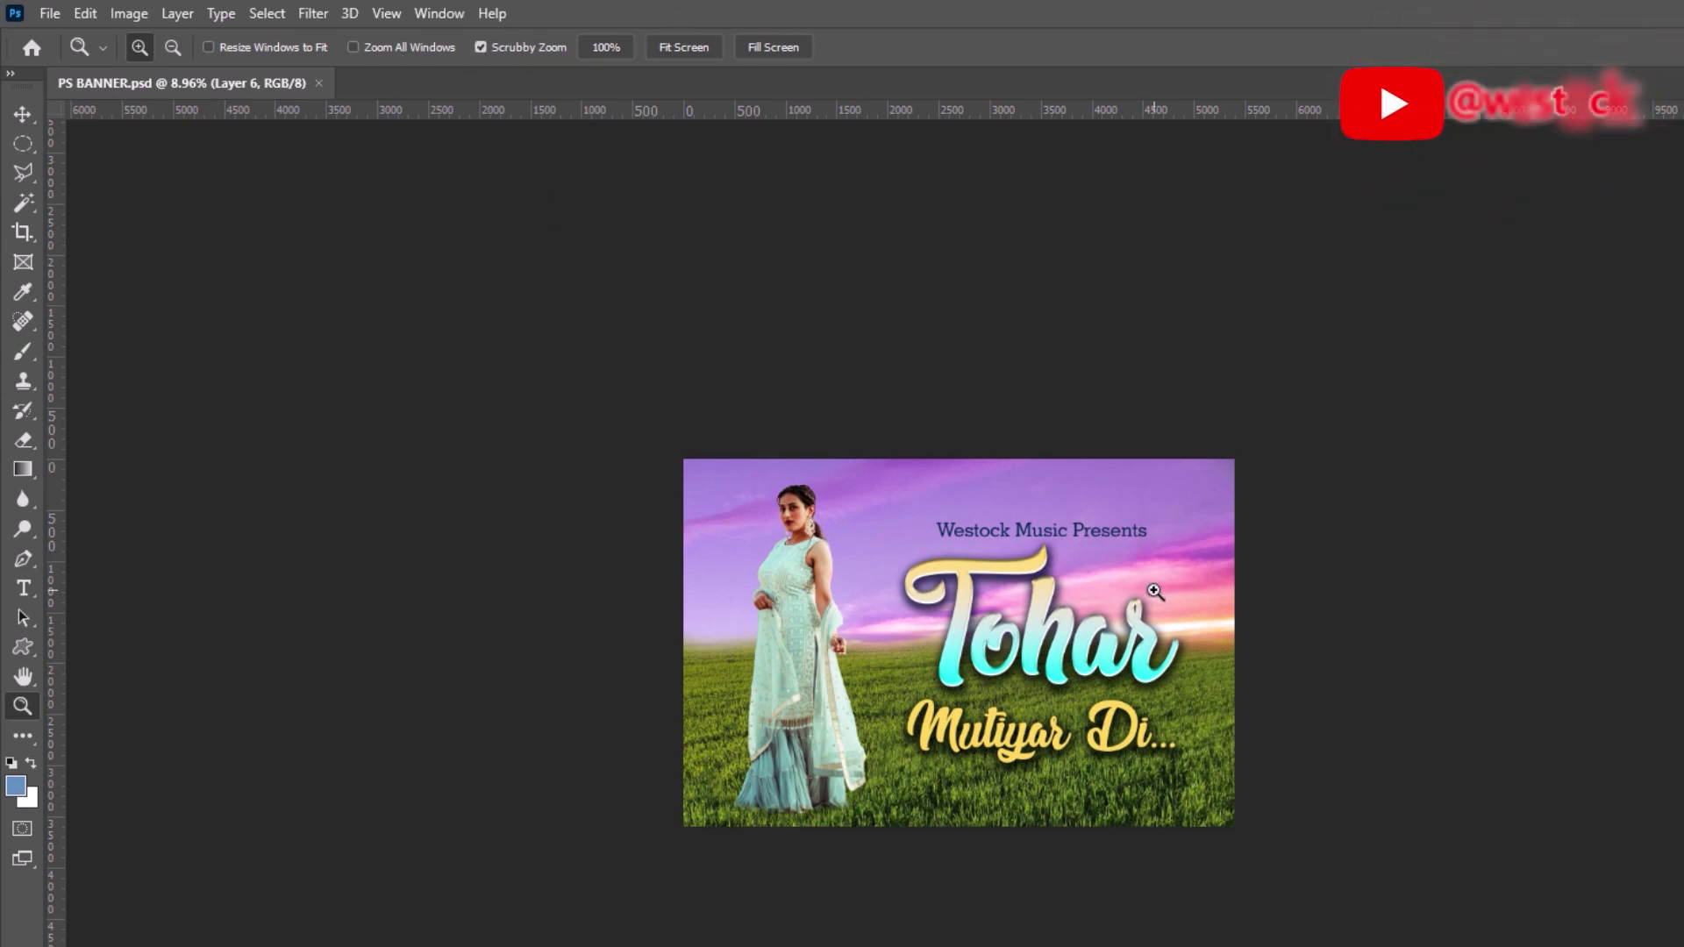
pyautogui.click(85, 13)
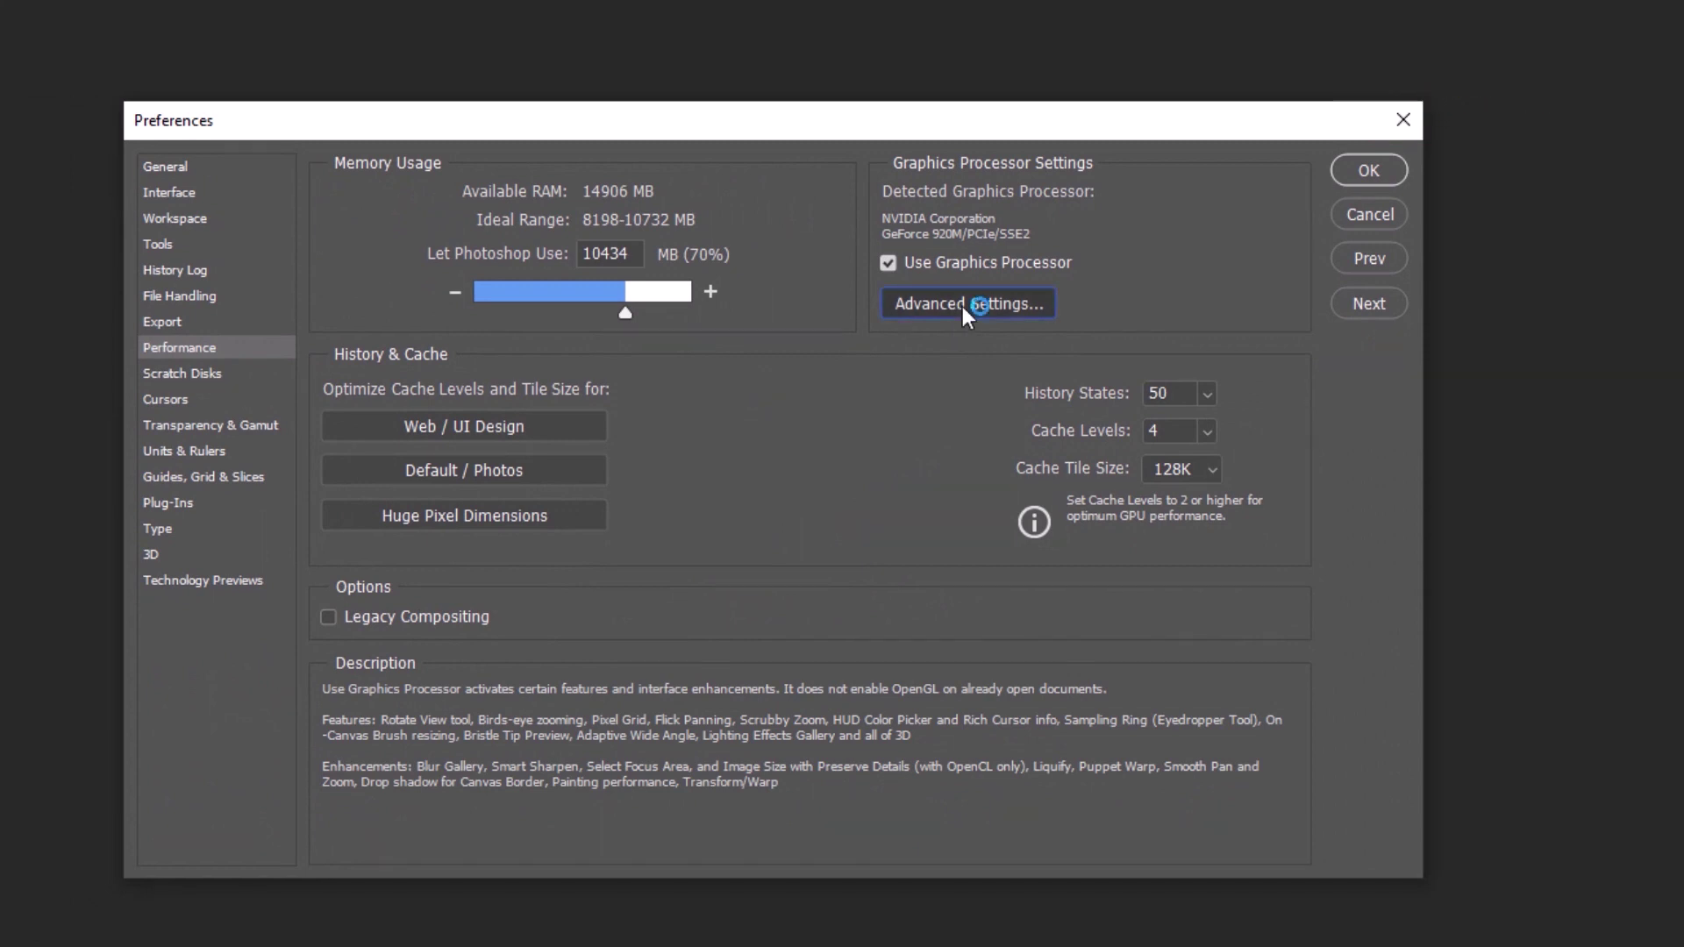
pyautogui.click(961, 306)
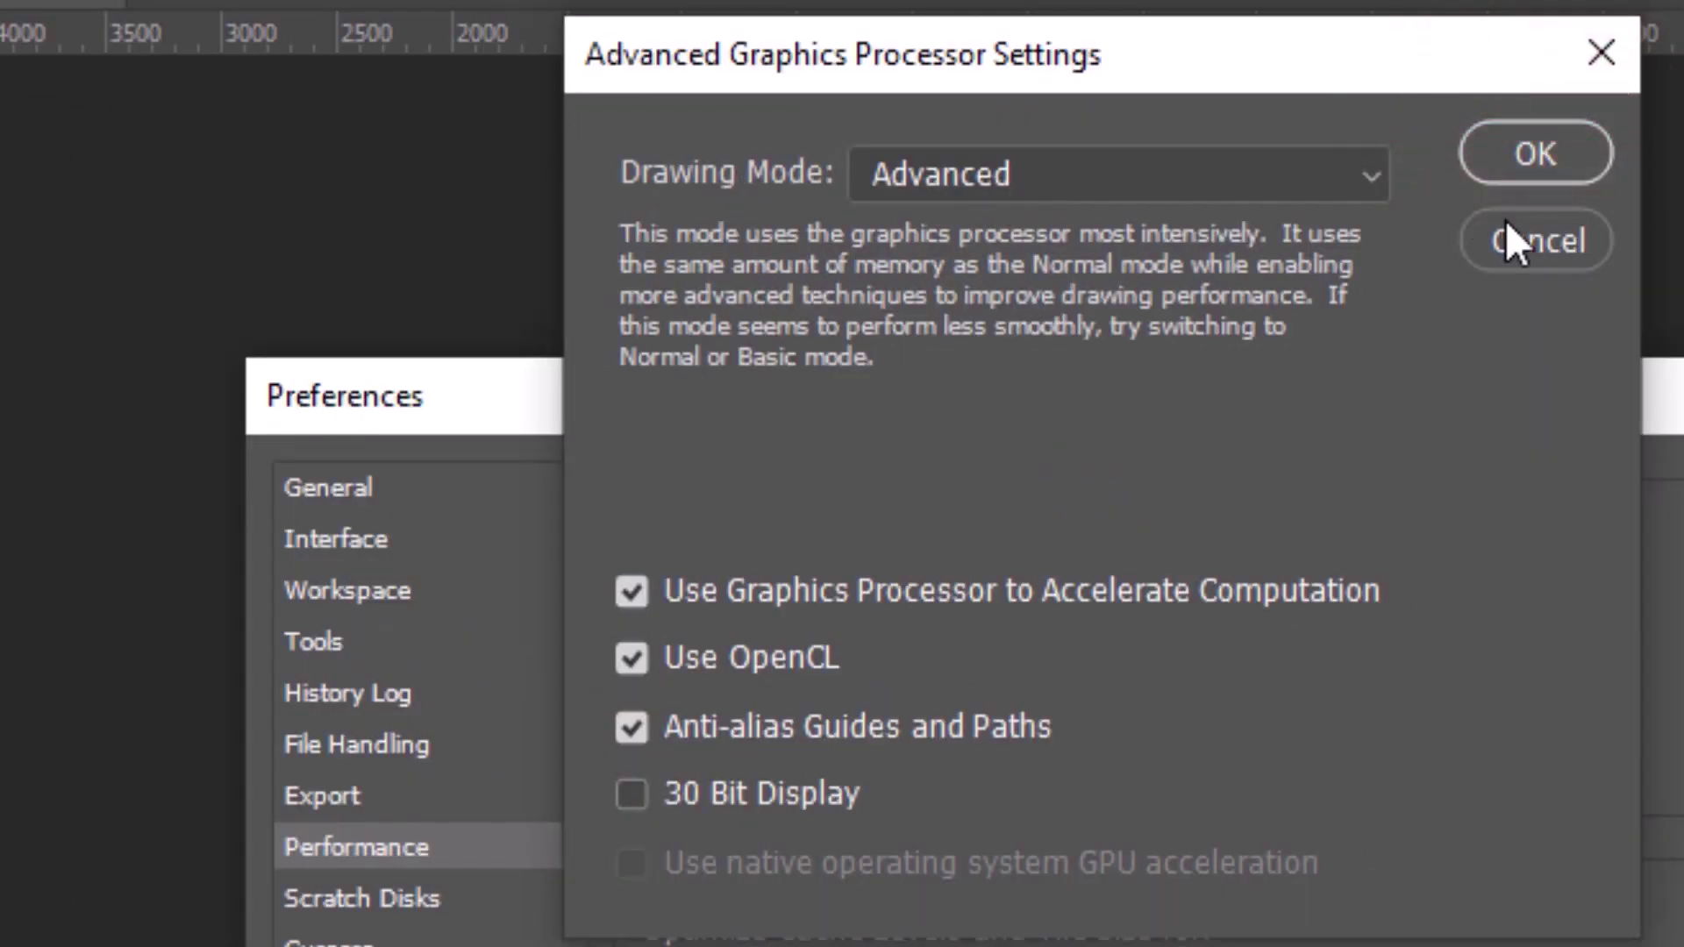
pyautogui.click(1538, 240)
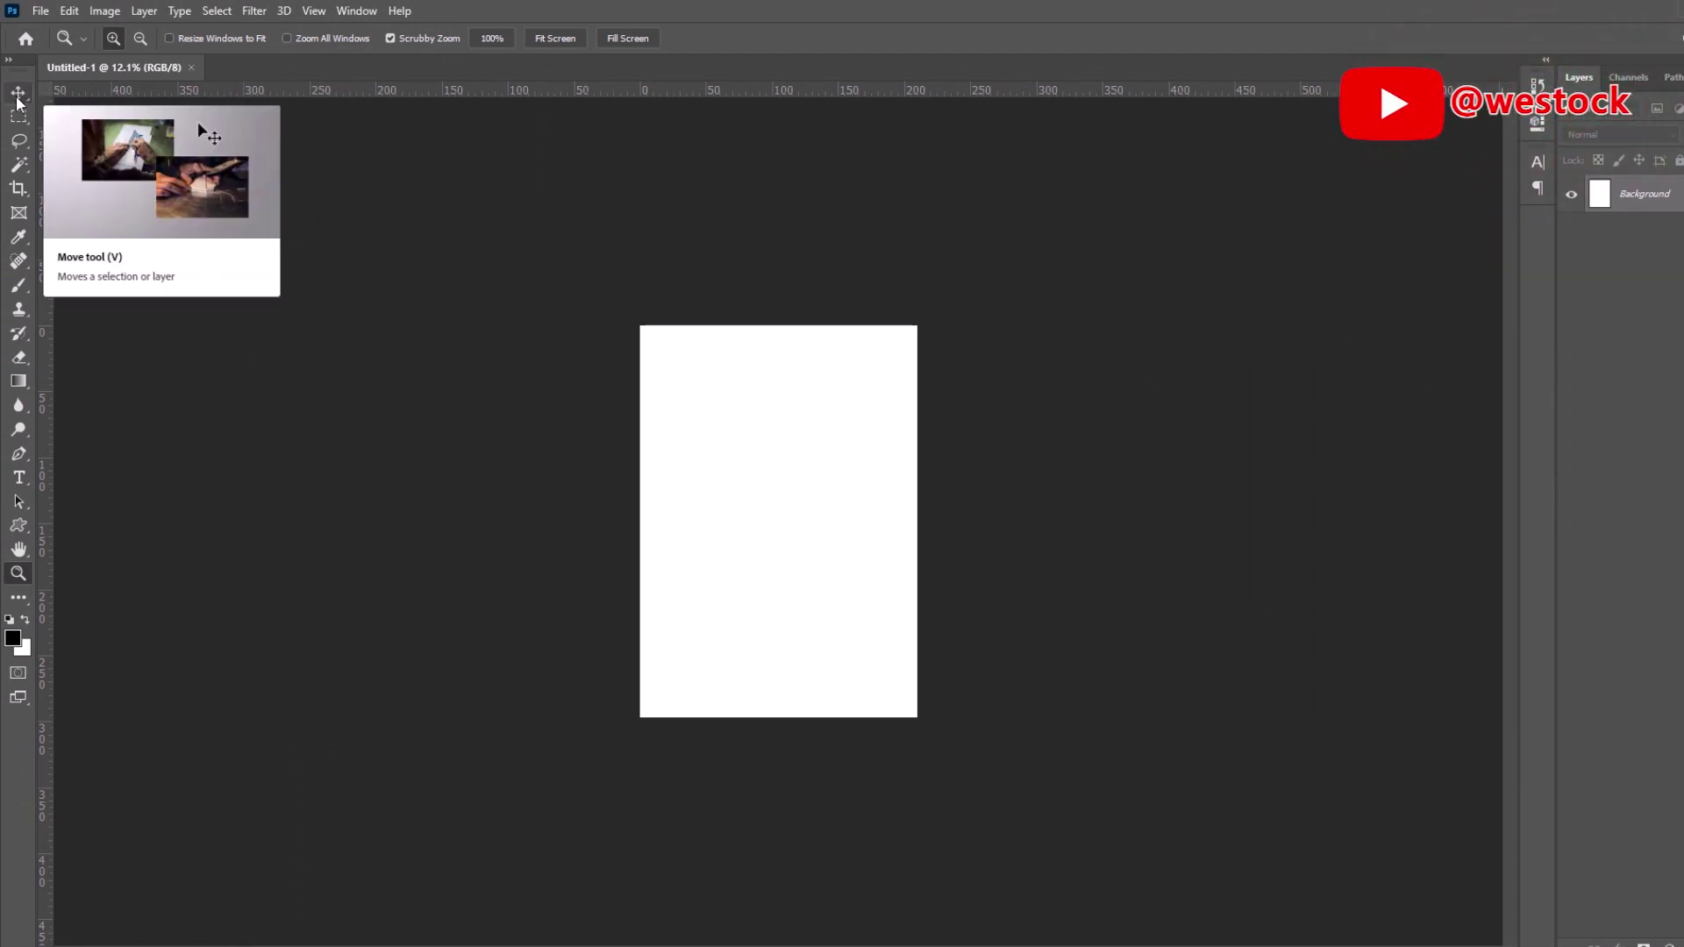
# Select the Move tool, then show the Rectangular Marquee flyout with its four marquee shapes.
pyautogui.click(19, 97)
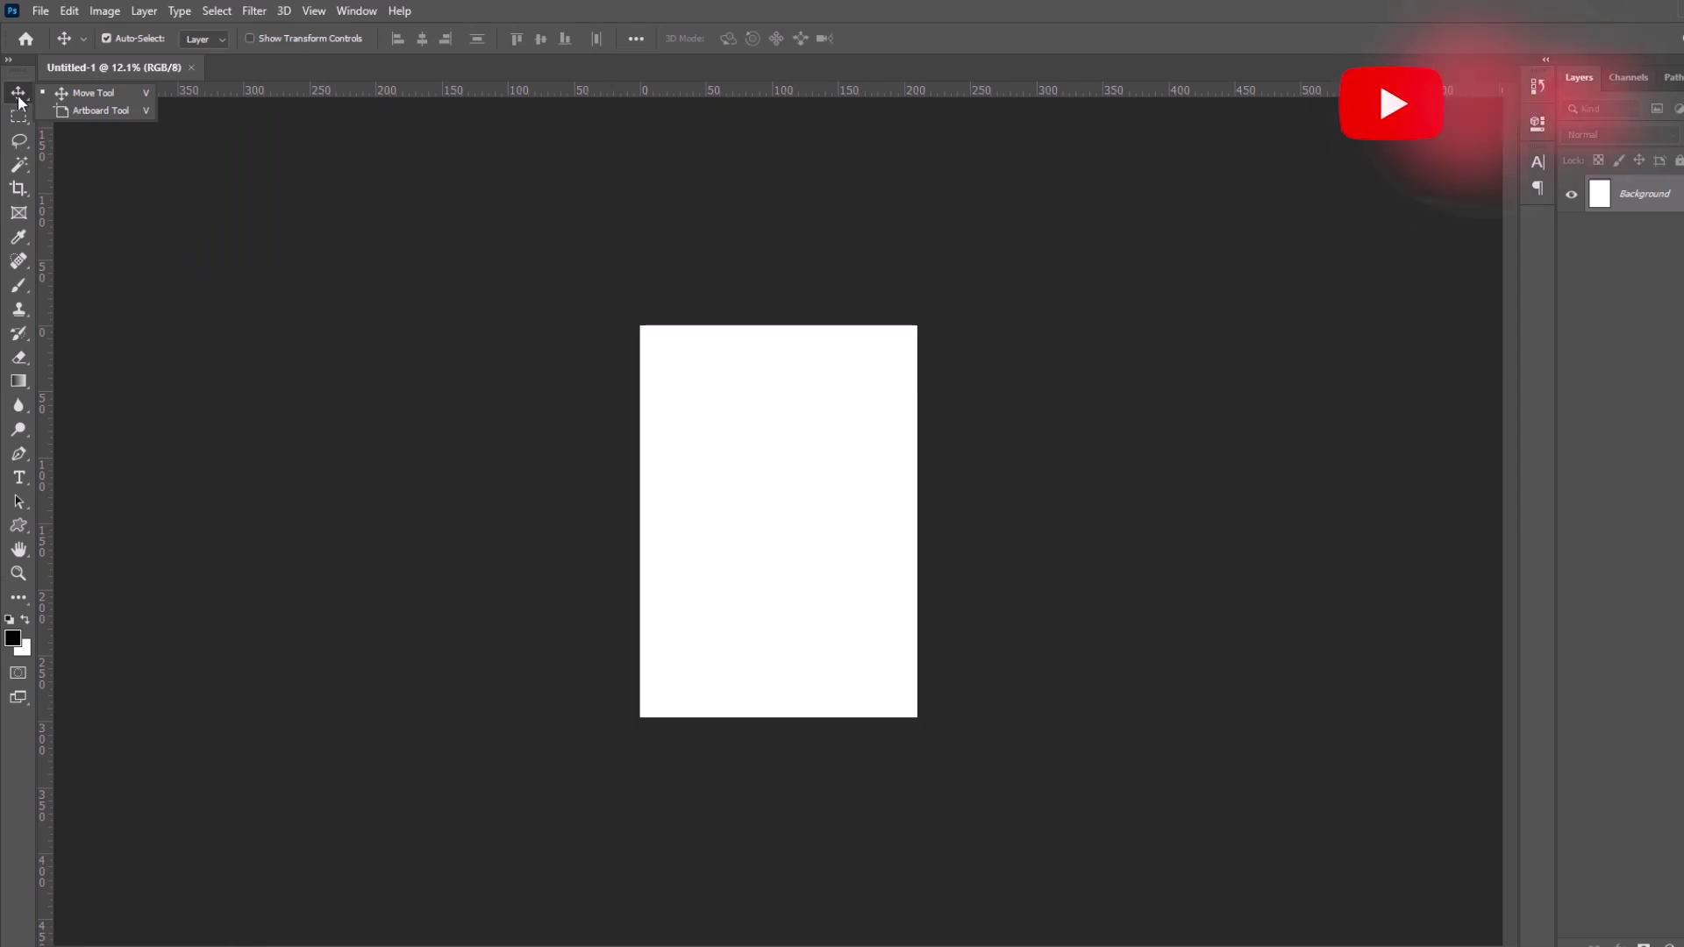
pyautogui.click(18, 118)
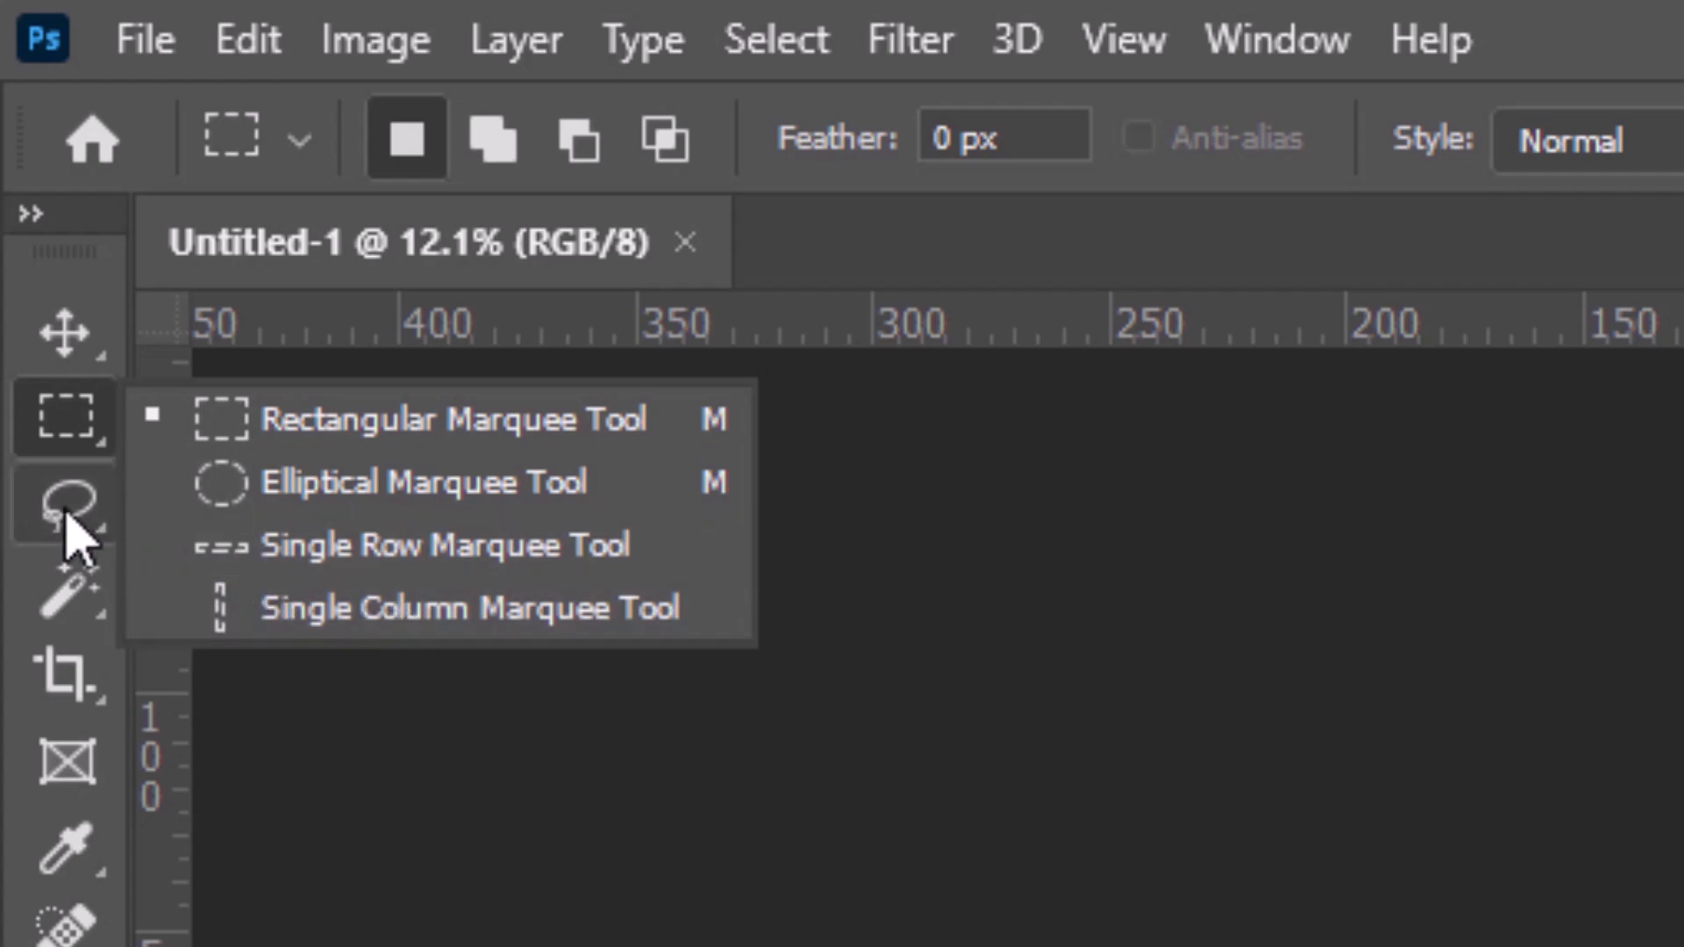
# Browse the marquee, lasso and magic wand tool flyouts to compare their variants.
pyautogui.moveTo(74, 517); pyautogui.dragTo(261, 519)
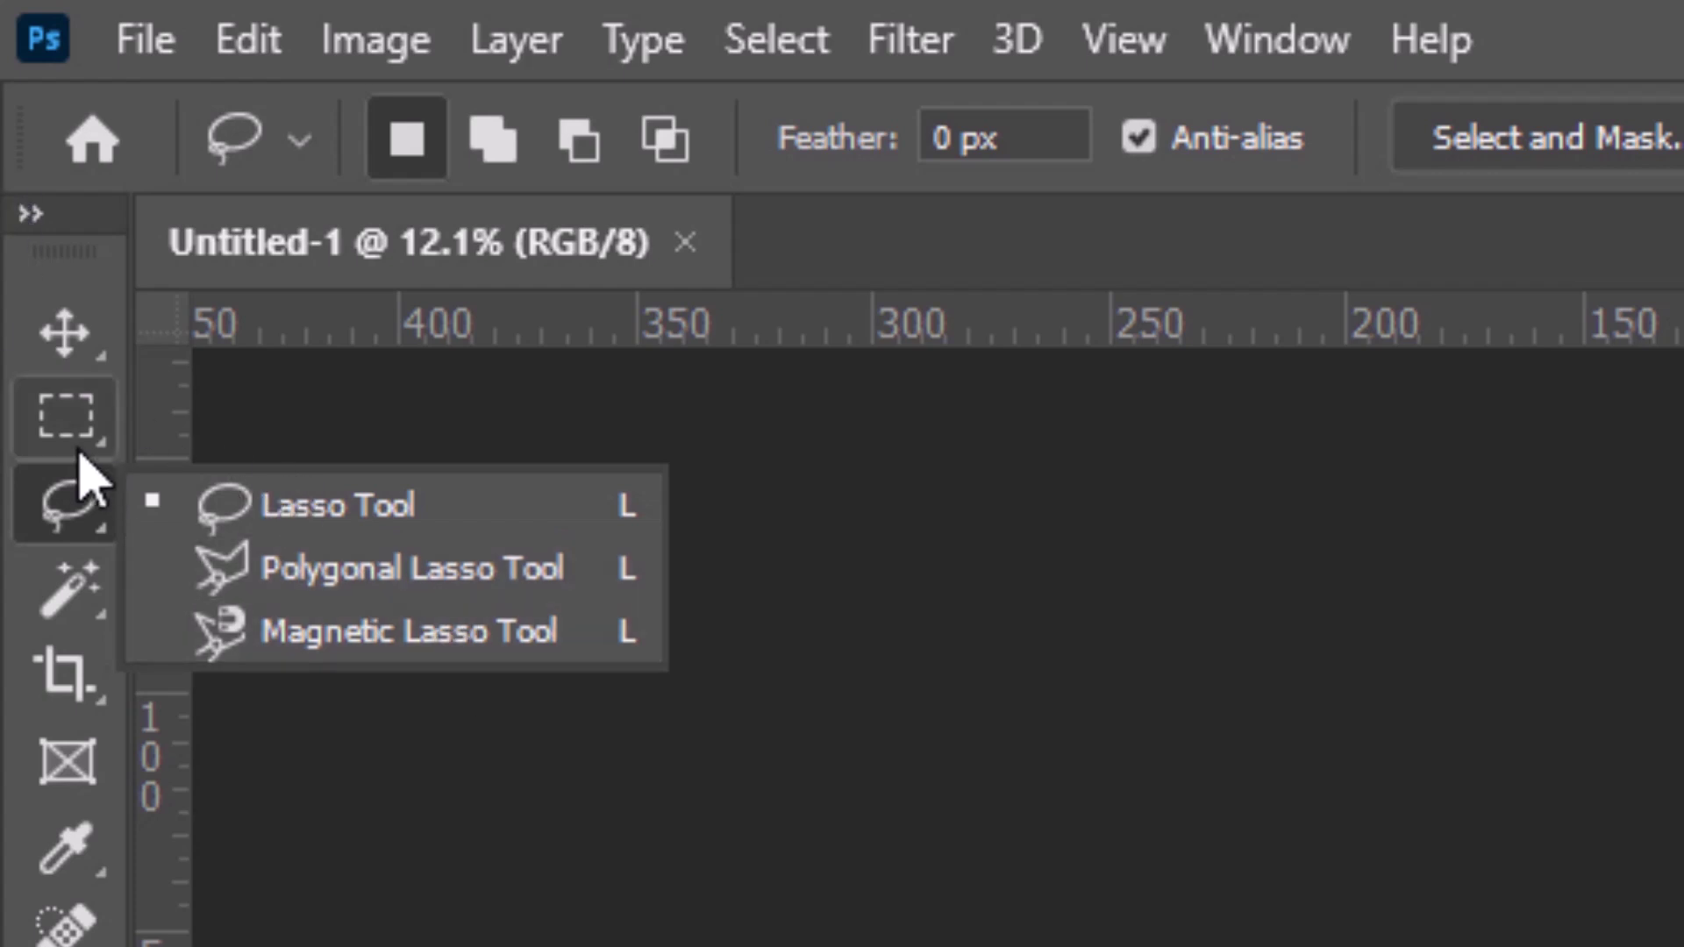
pyautogui.moveTo(70, 438); pyautogui.dragTo(303, 556)
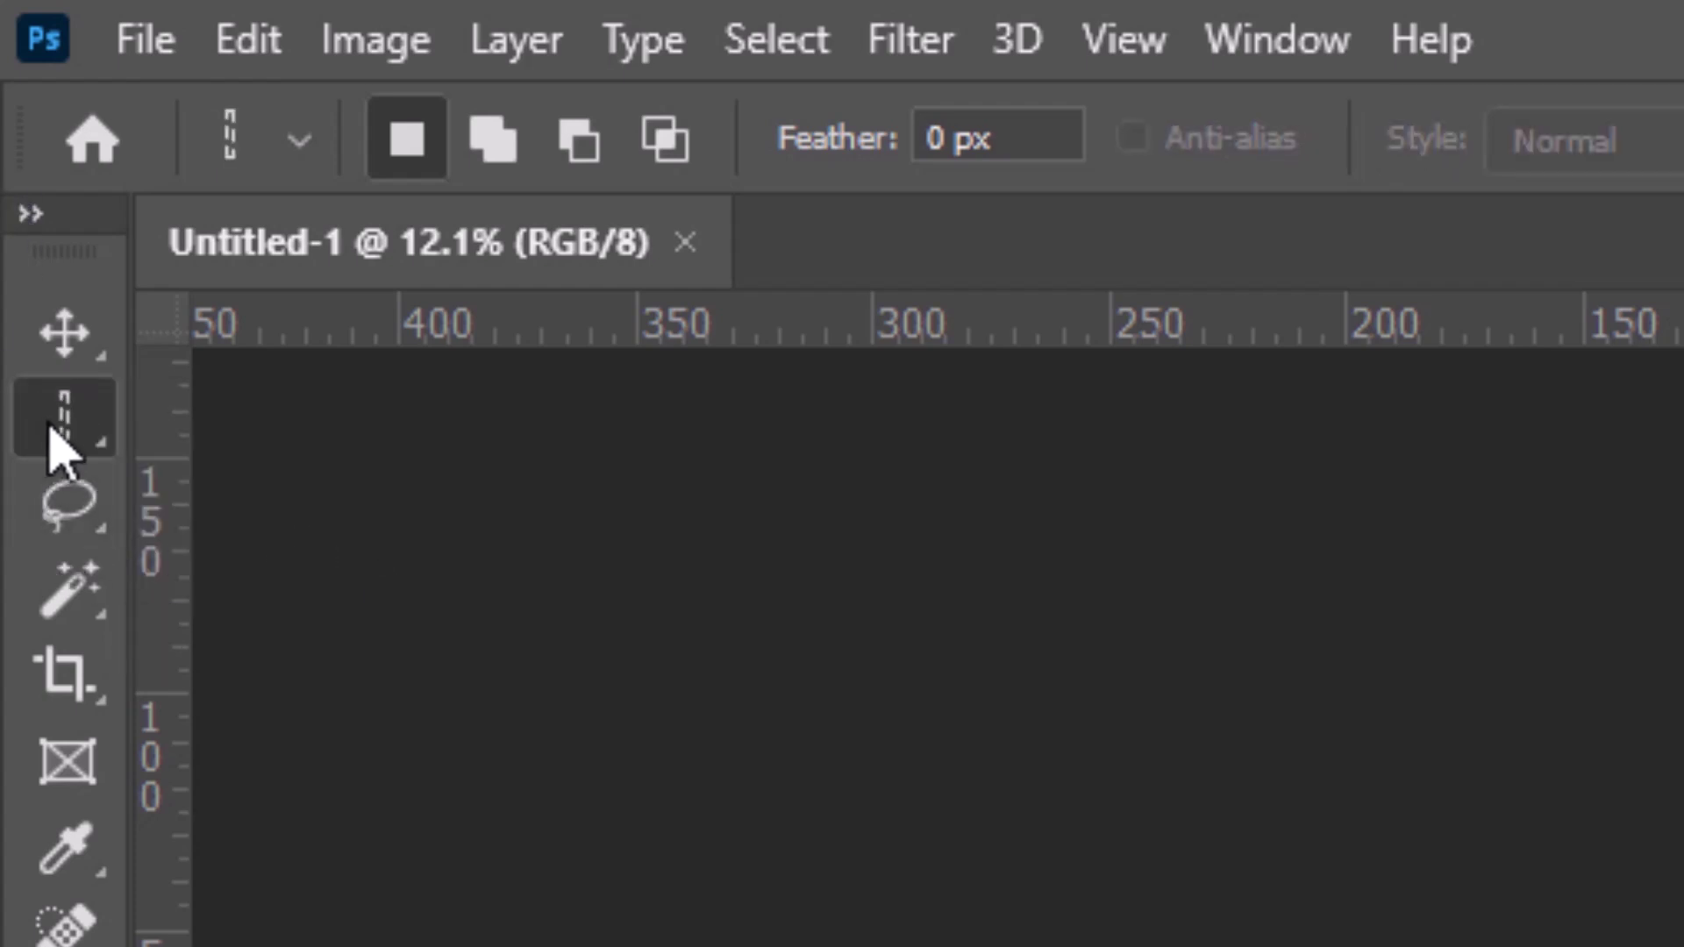
pyautogui.rightClick(49, 443)
pyautogui.click(68, 513)
pyautogui.rightClick(66, 515)
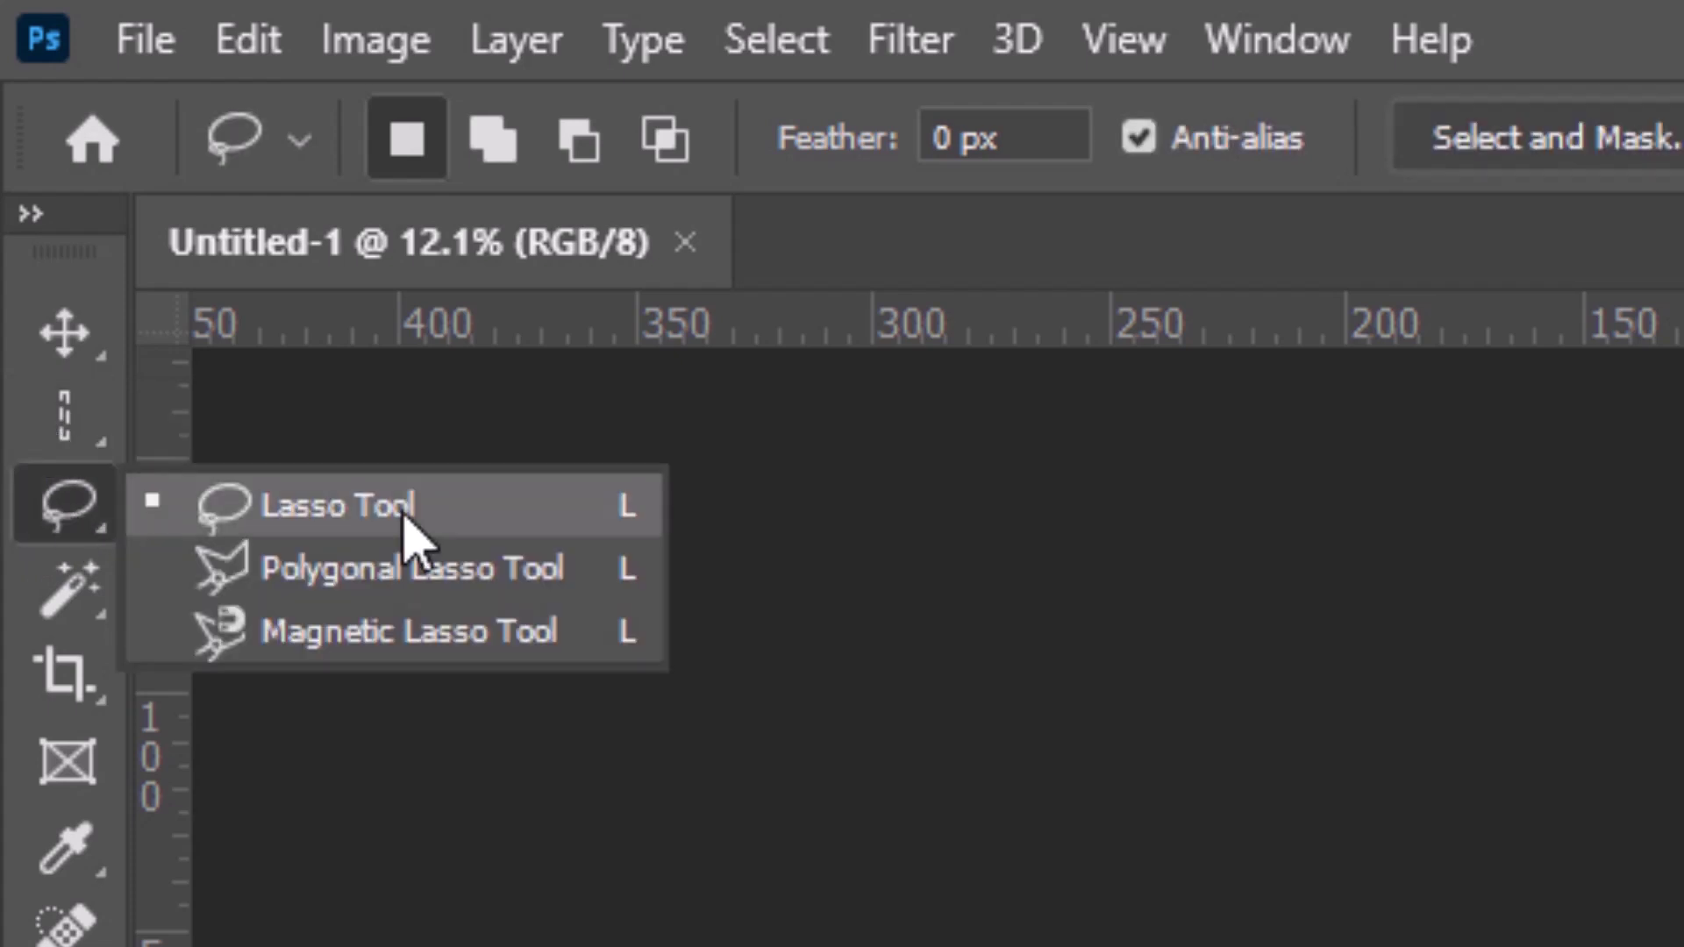
pyautogui.click(66, 587)
pyautogui.rightClick(66, 587)
pyautogui.click(71, 602)
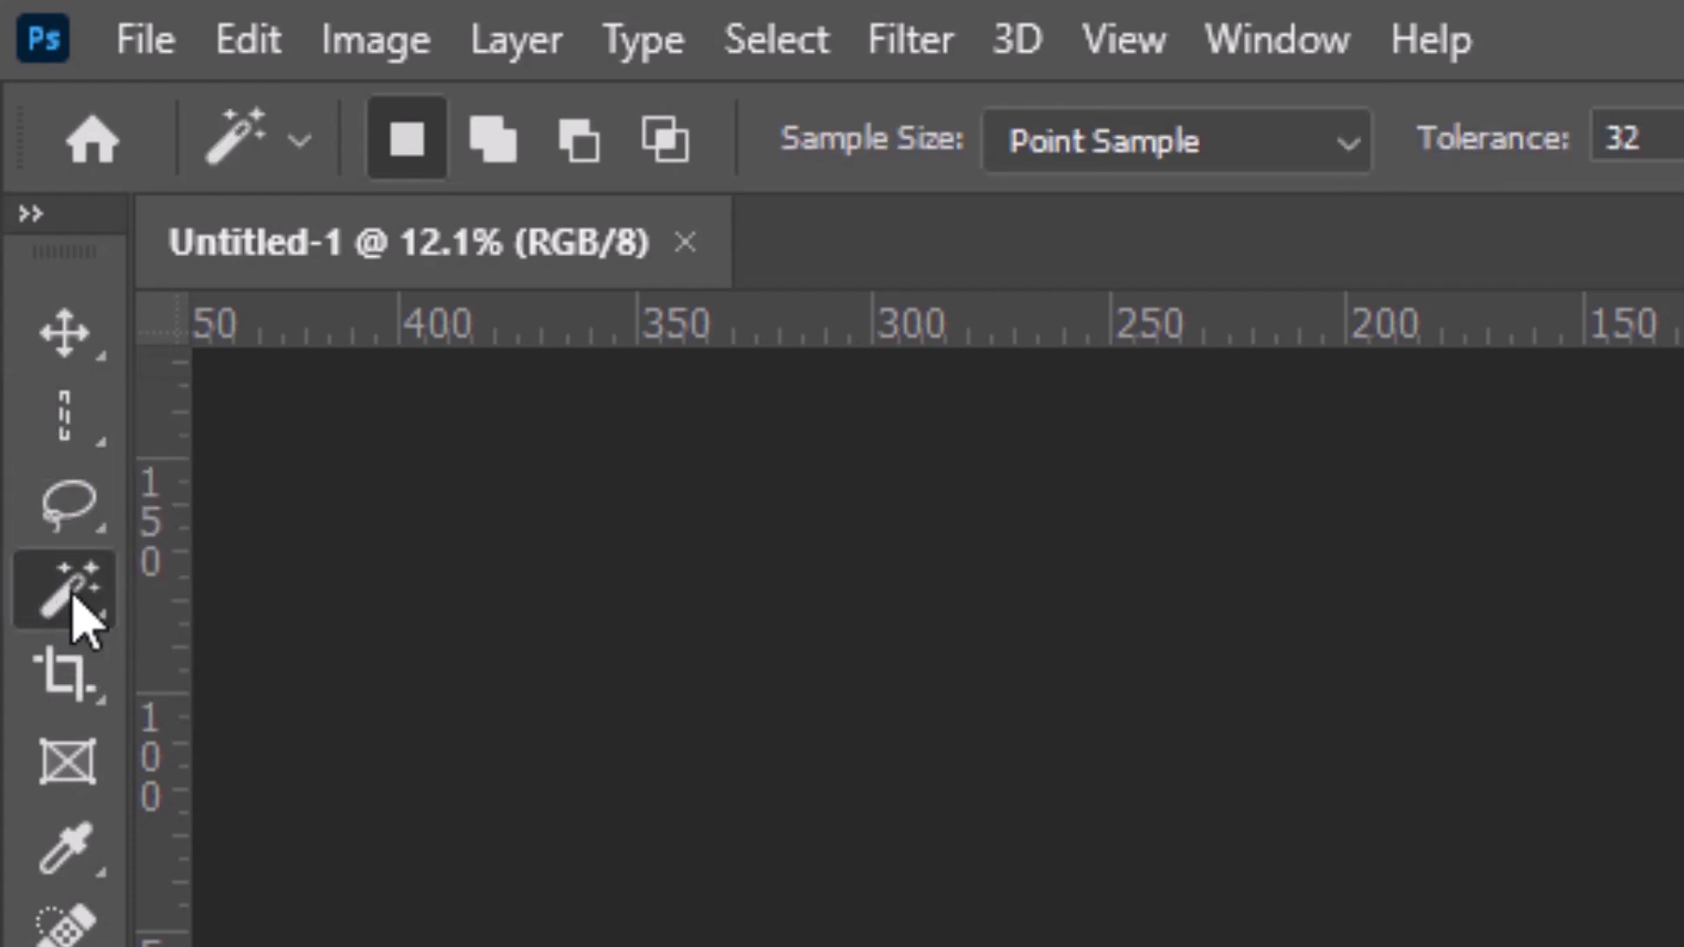
pyautogui.rightClick(74, 601)
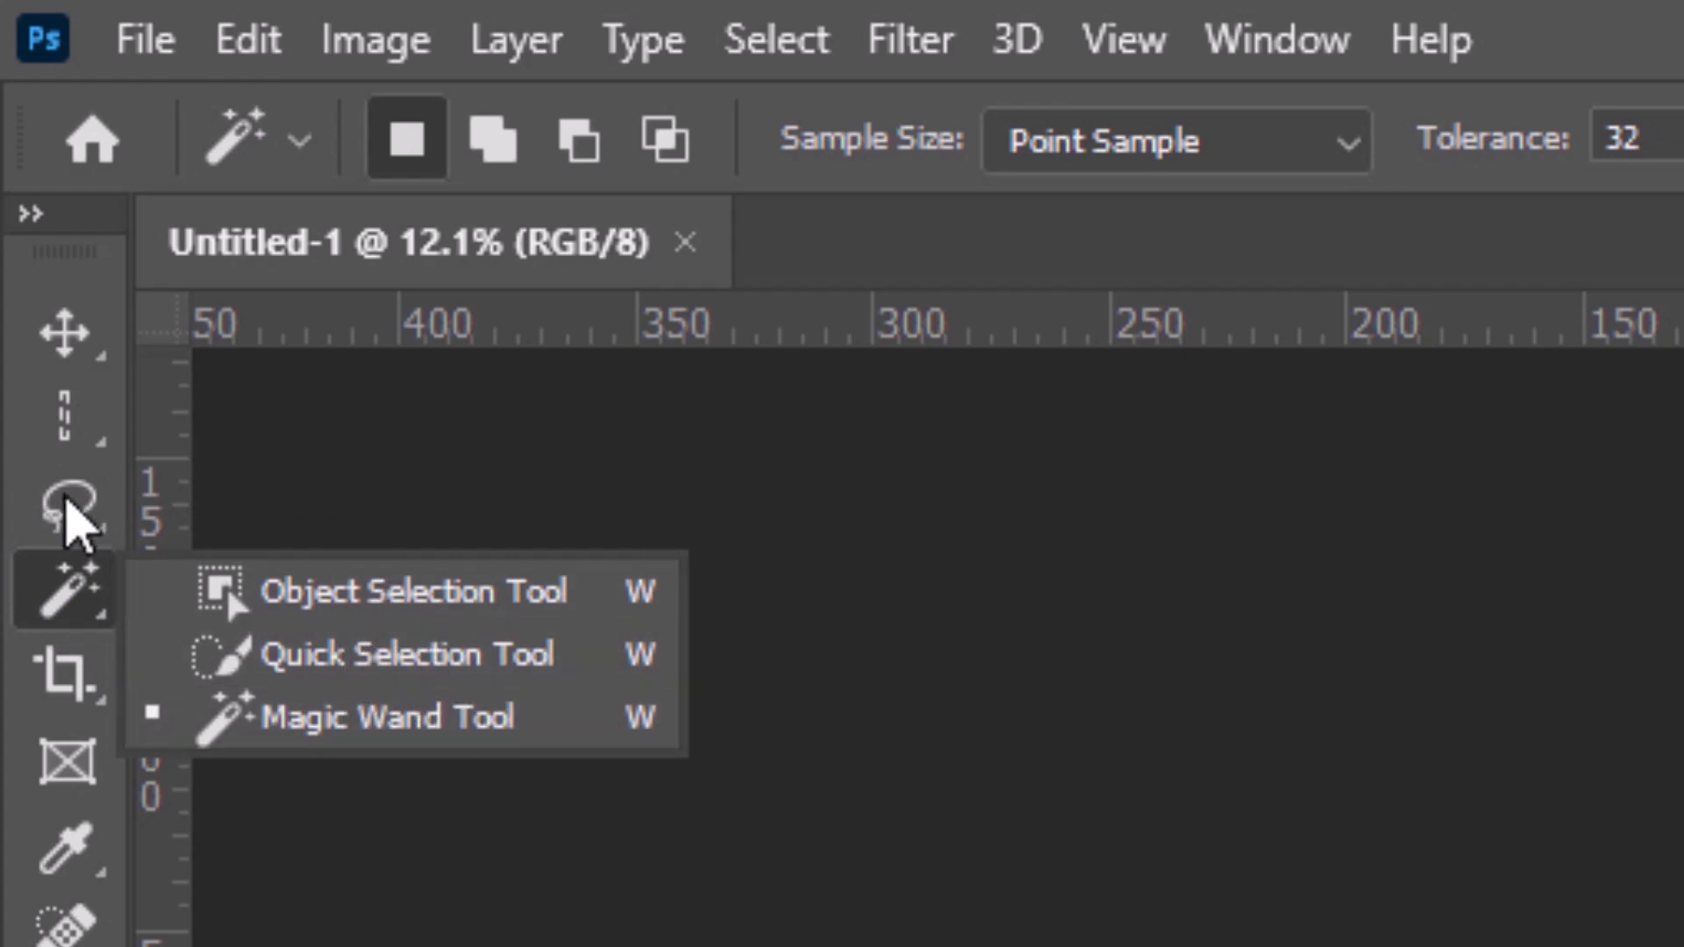
# Make Rectangular Marquee Tool the active tool after toggling between lasso and marquee.
pyautogui.click(76, 439)
pyautogui.click(101, 524)
pyautogui.click(82, 444)
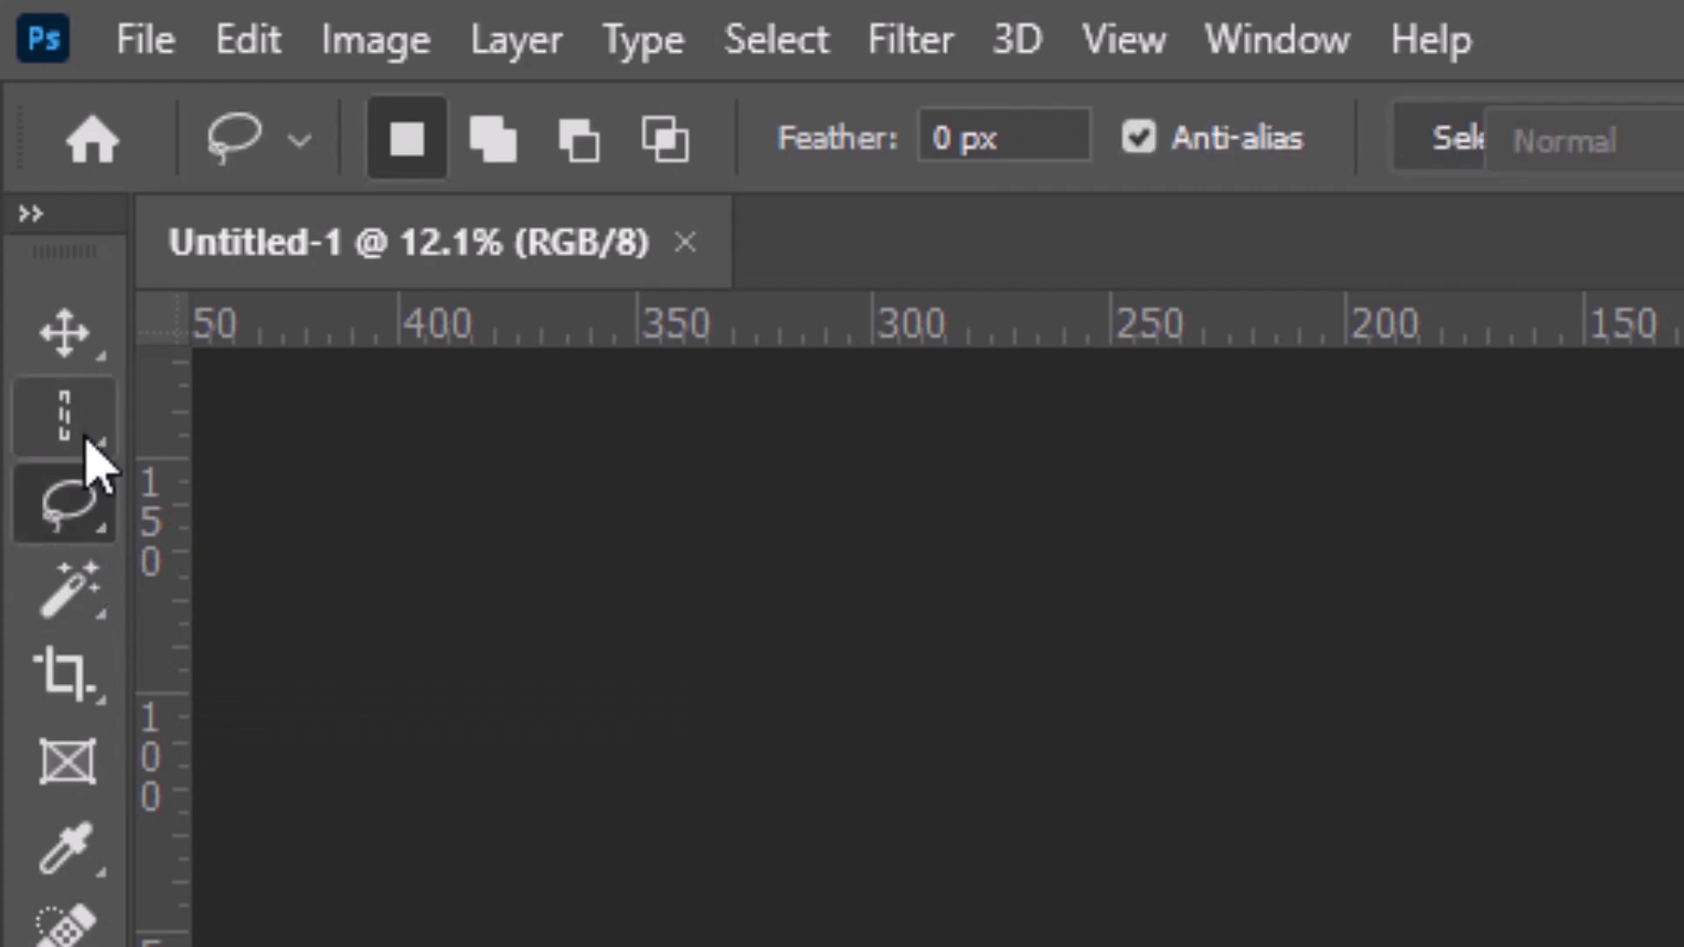
pyautogui.click(90, 510)
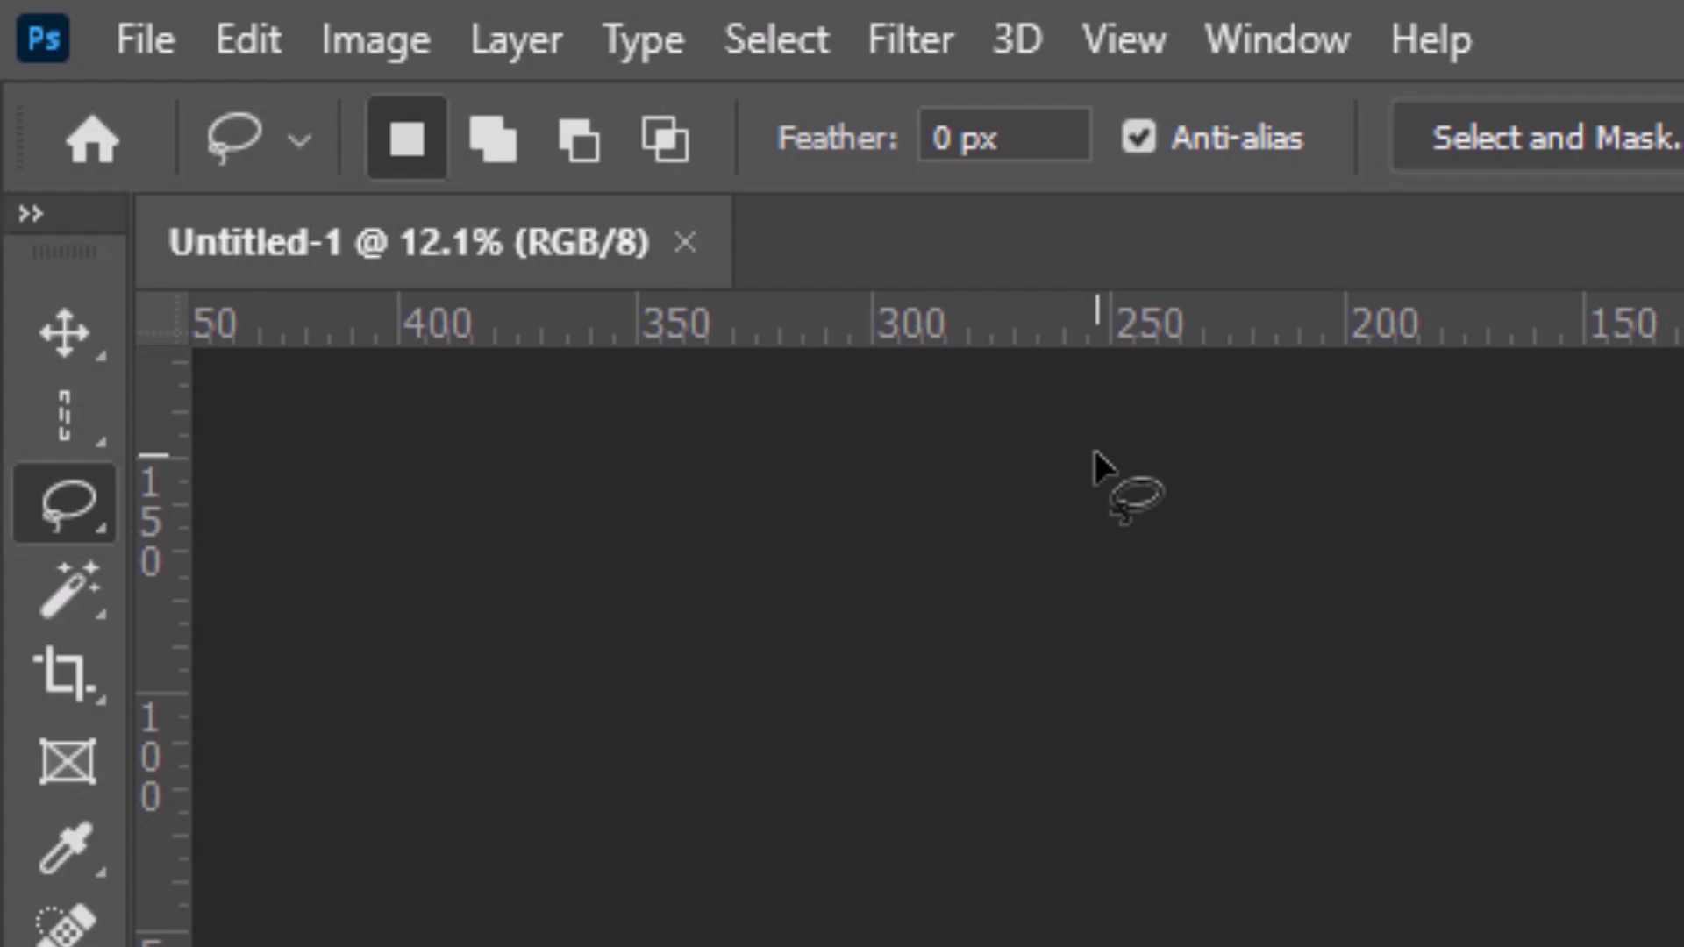
pyautogui.click(68, 422)
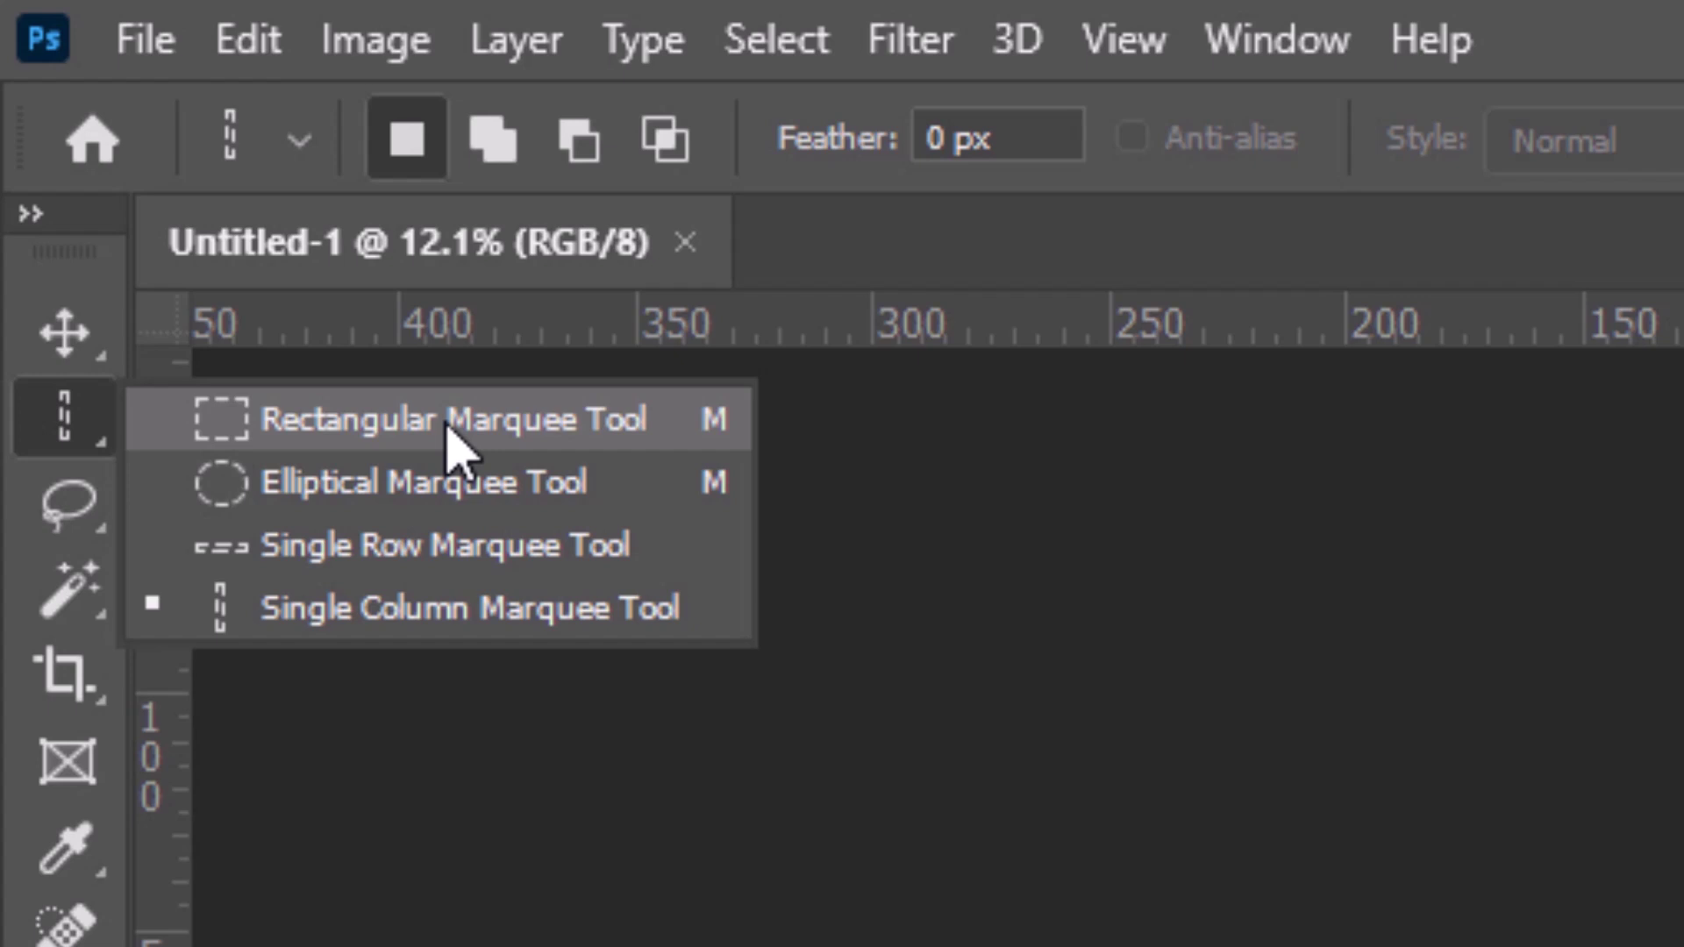
pyautogui.click(448, 426)
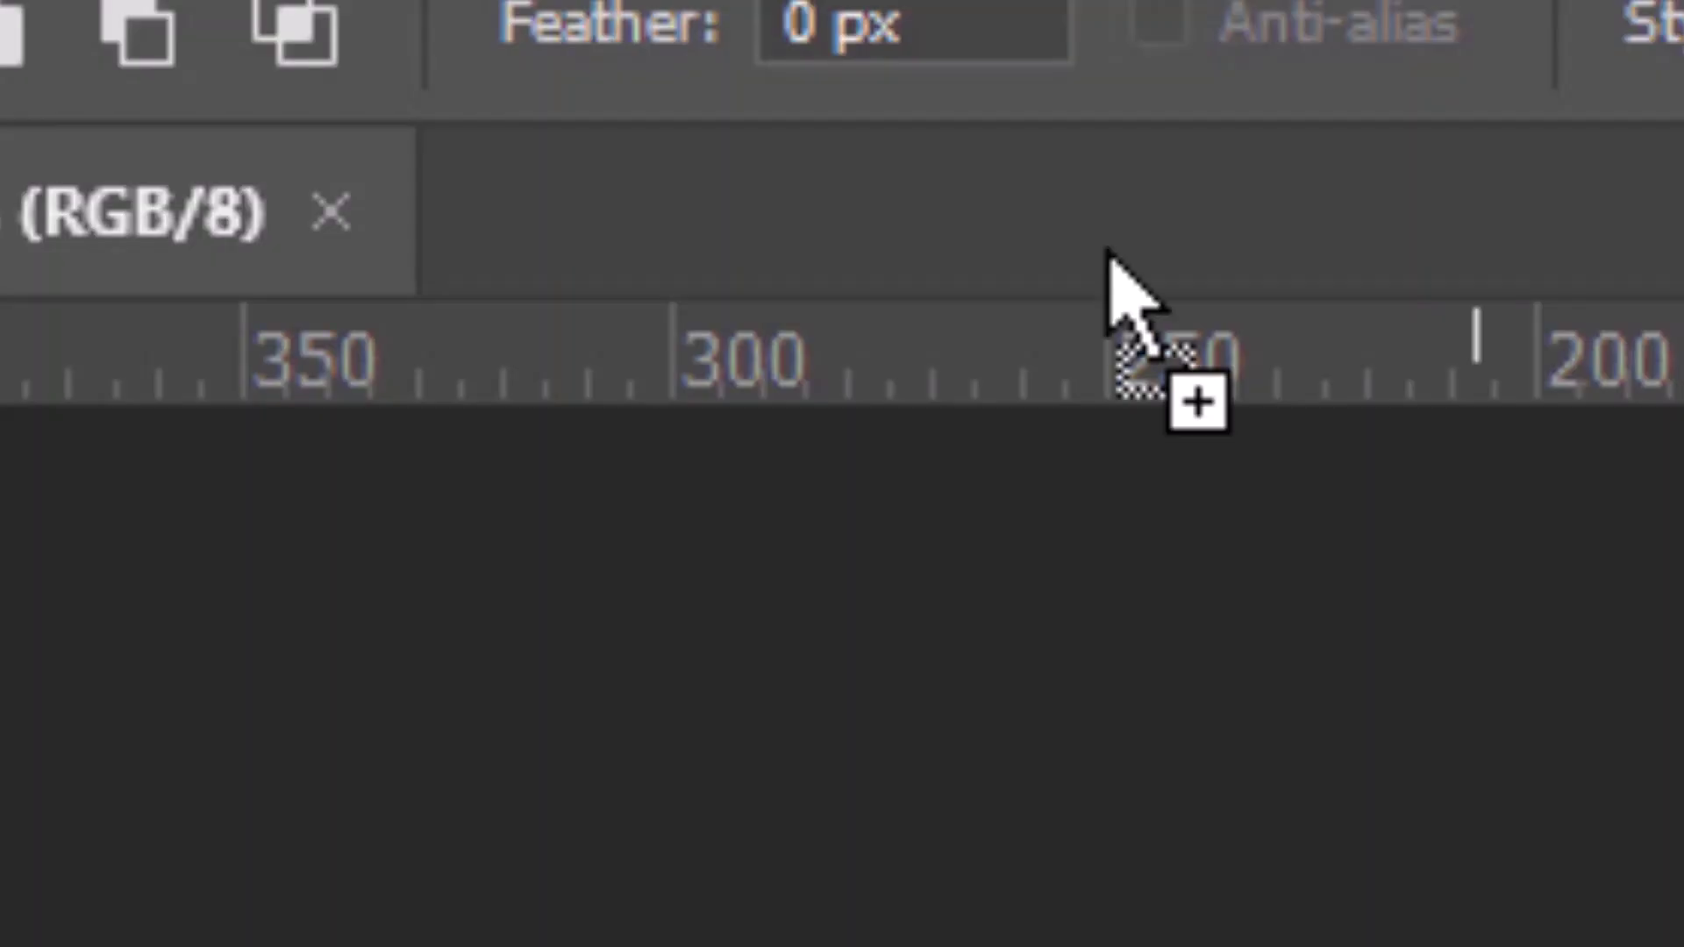
# Open the henna hands photo as a new document and pick Rectangular Marquee Tool.
pyautogui.moveTo(1108, 263); pyautogui.dragTo(985, 282)
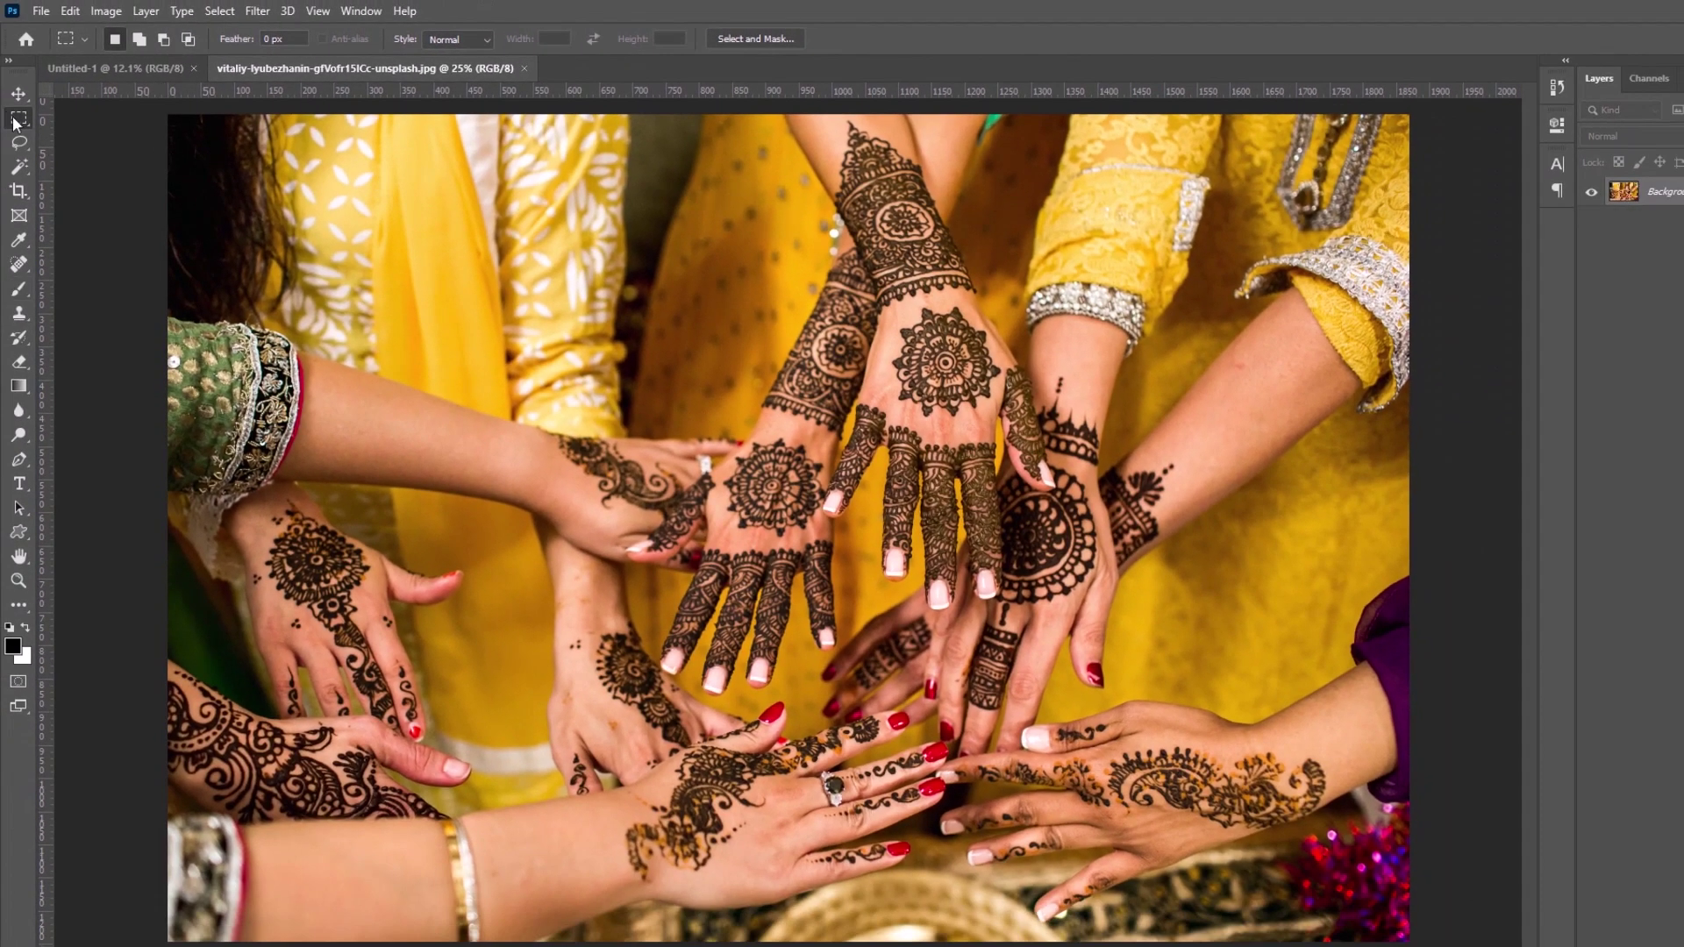
pyautogui.rightClick(19, 125)
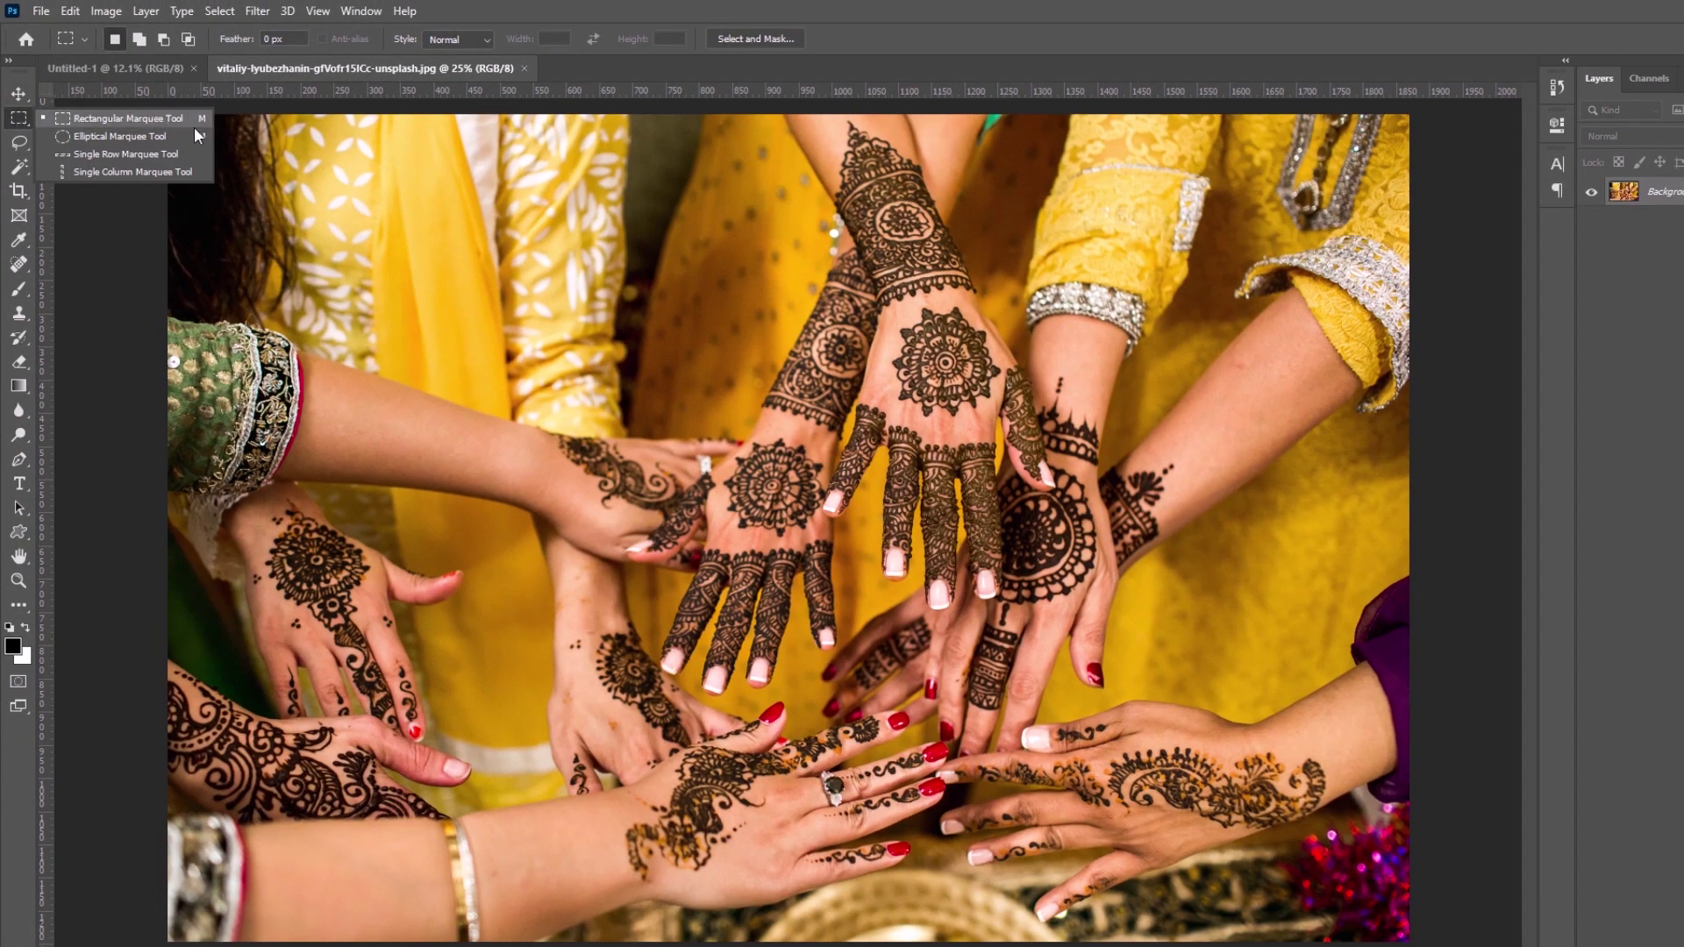
pyautogui.click(189, 121)
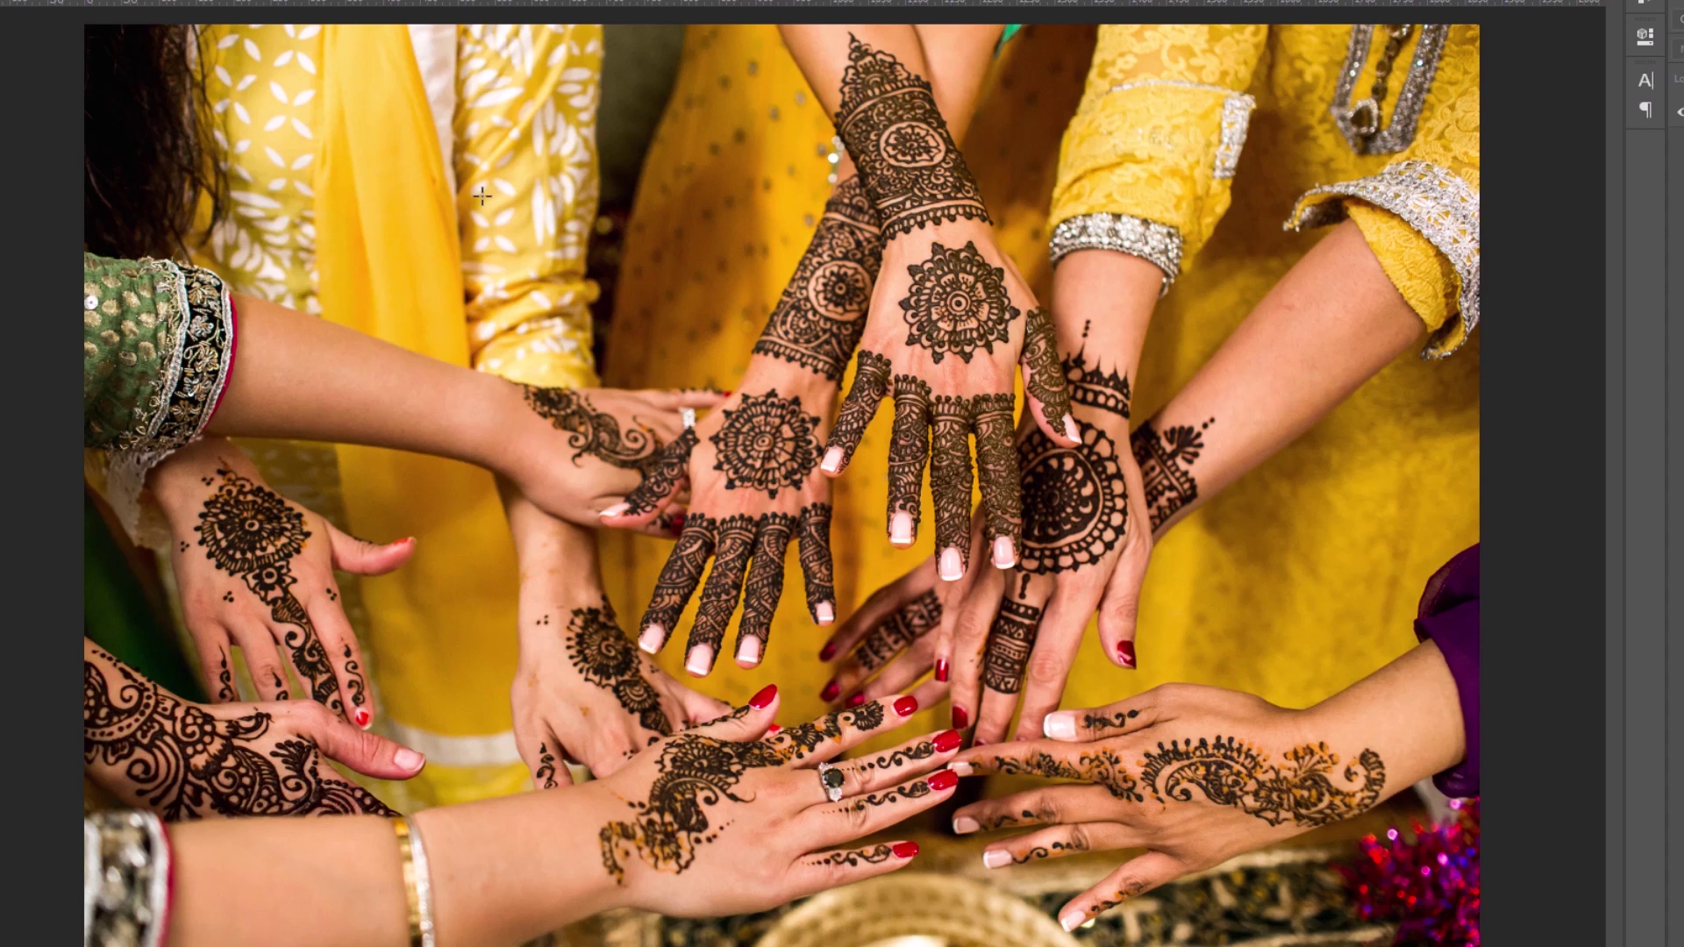
# Draw and resize a Normal-style rectangular selection over the hands, undoing an accidental move.
pyautogui.moveTo(481, 195)
pyautogui.mouseDown()
pyautogui.moveTo(866, 444)
pyautogui.moveTo(1147, 121)
pyautogui.moveTo(1148, 393)
pyautogui.moveTo(1201, 579)
pyautogui.moveTo(585, 279)
pyautogui.moveTo(723, 399)
pyautogui.moveTo(960, 470)
pyautogui.moveTo(1186, 660)
pyautogui.moveTo(333, 210)
pyautogui.moveTo(418, 181)
pyautogui.moveTo(206, 49)
pyautogui.moveTo(109, 39)
pyautogui.moveTo(158, 500)
pyautogui.moveTo(259, 570)
pyautogui.moveTo(1019, 614)
pyautogui.moveTo(537, 395)
pyautogui.moveTo(837, 635)
pyautogui.moveTo(875, 502)
pyautogui.moveTo(1316, 715)
pyautogui.moveTo(1109, 701)
pyautogui.moveTo(1079, 737)
pyautogui.moveTo(1107, 782)
pyautogui.moveTo(1263, 789)
pyautogui.moveTo(977, 693)
pyautogui.moveTo(1096, 631)
pyautogui.moveTo(1232, 701)
pyautogui.moveTo(1306, 820)
pyautogui.mouseUp()
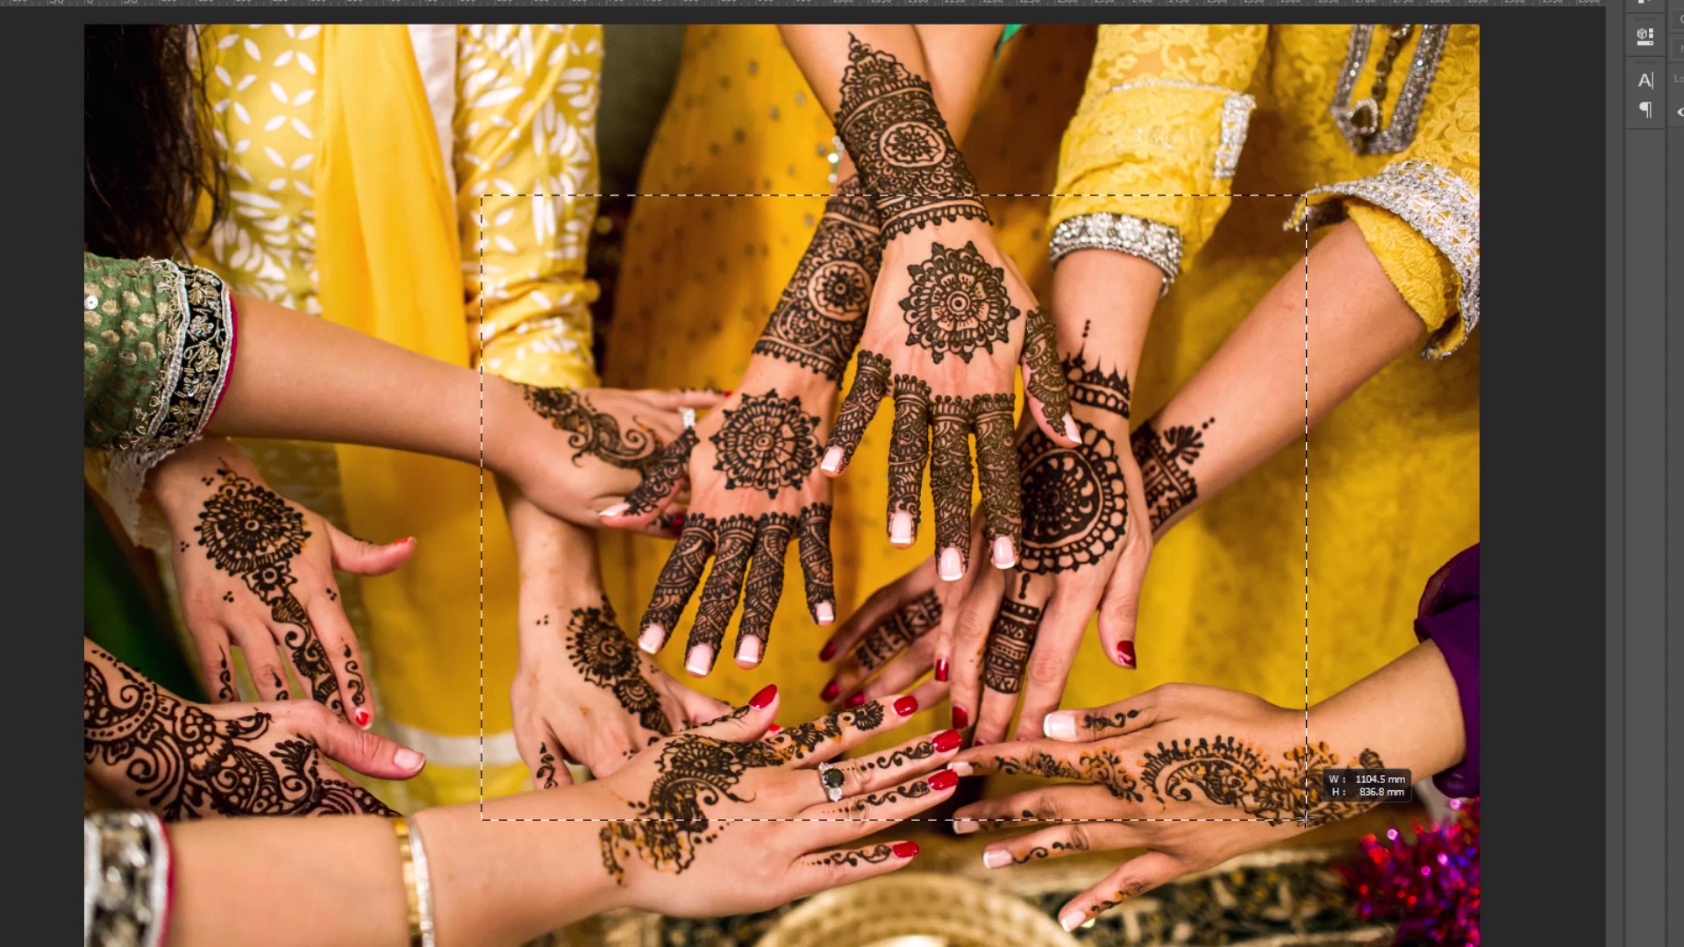
pyautogui.moveTo(1306, 820)
pyautogui.mouseDown()
pyautogui.moveTo(1316, 833)
pyautogui.moveTo(1337, 701)
pyautogui.moveTo(1329, 535)
pyautogui.moveTo(1389, 537)
pyautogui.moveTo(1133, 543)
pyautogui.moveTo(1080, 564)
pyautogui.moveTo(1252, 713)
pyautogui.moveTo(1109, 710)
pyautogui.moveTo(1185, 751)
pyautogui.moveTo(1155, 690)
pyautogui.moveTo(1119, 496)
pyautogui.moveTo(846, 404)
pyautogui.moveTo(1008, 410)
pyautogui.mouseUp()
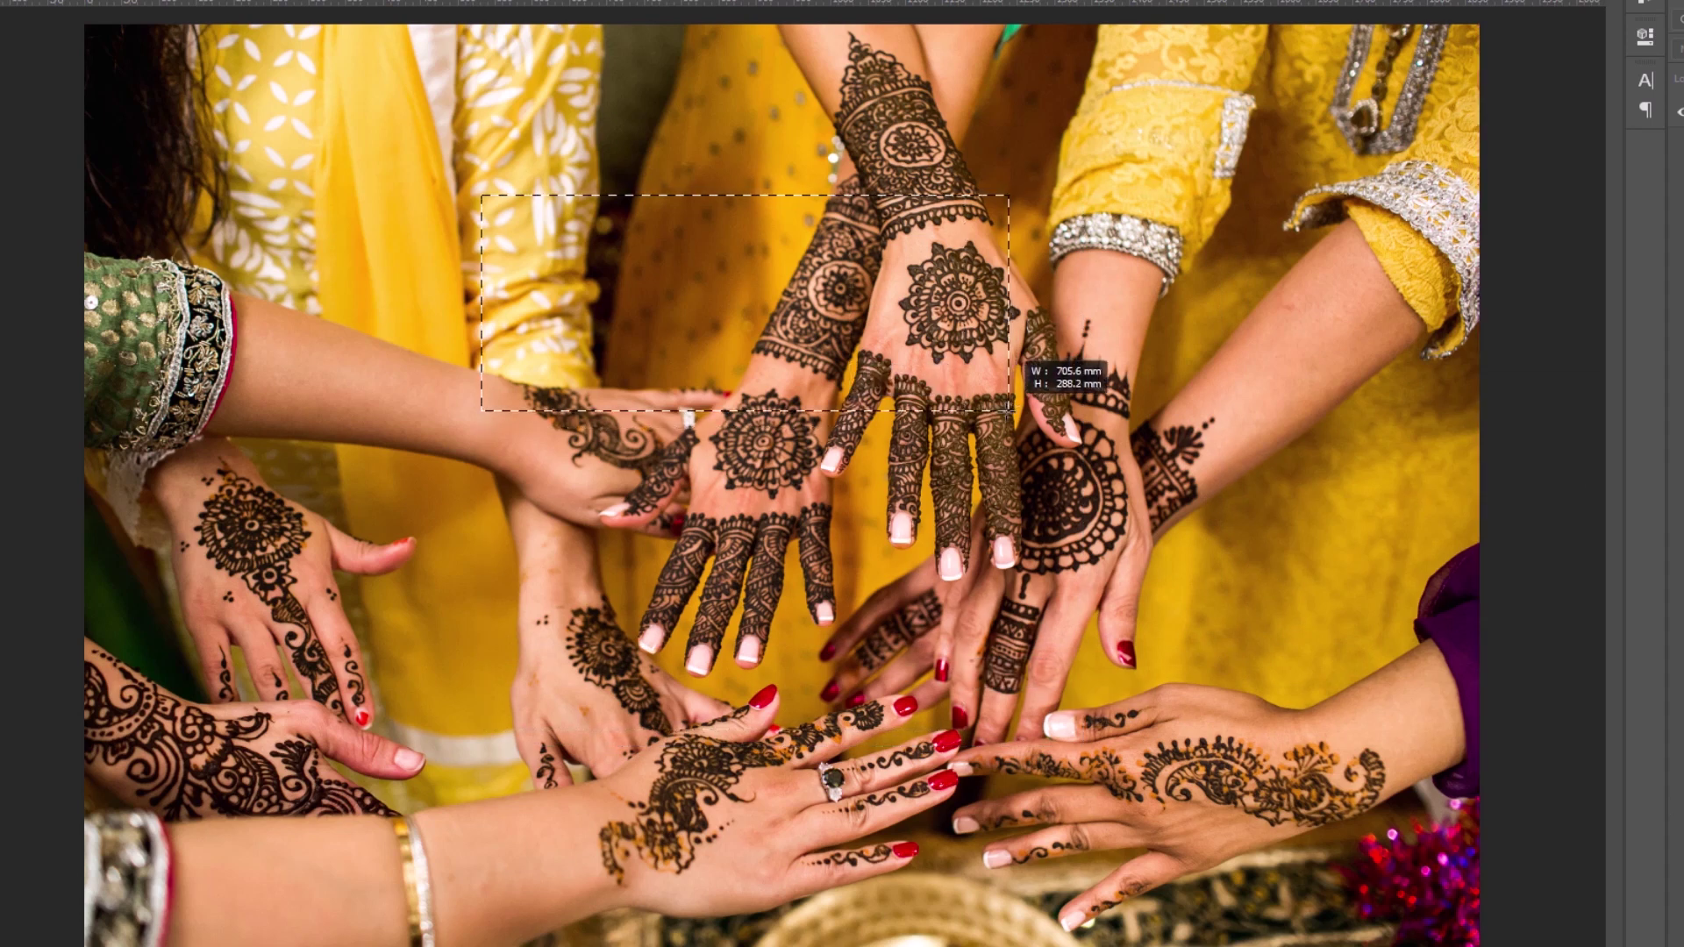
pyautogui.moveTo(991, 350)
pyautogui.mouseDown()
pyautogui.moveTo(1055, 396)
pyautogui.moveTo(842, 421)
pyautogui.moveTo(1079, 666)
pyautogui.moveTo(841, 649)
pyautogui.moveTo(938, 441)
pyautogui.moveTo(1113, 528)
pyautogui.moveTo(1028, 604)
pyautogui.moveTo(1027, 640)
pyautogui.moveTo(996, 599)
pyautogui.mouseUp()
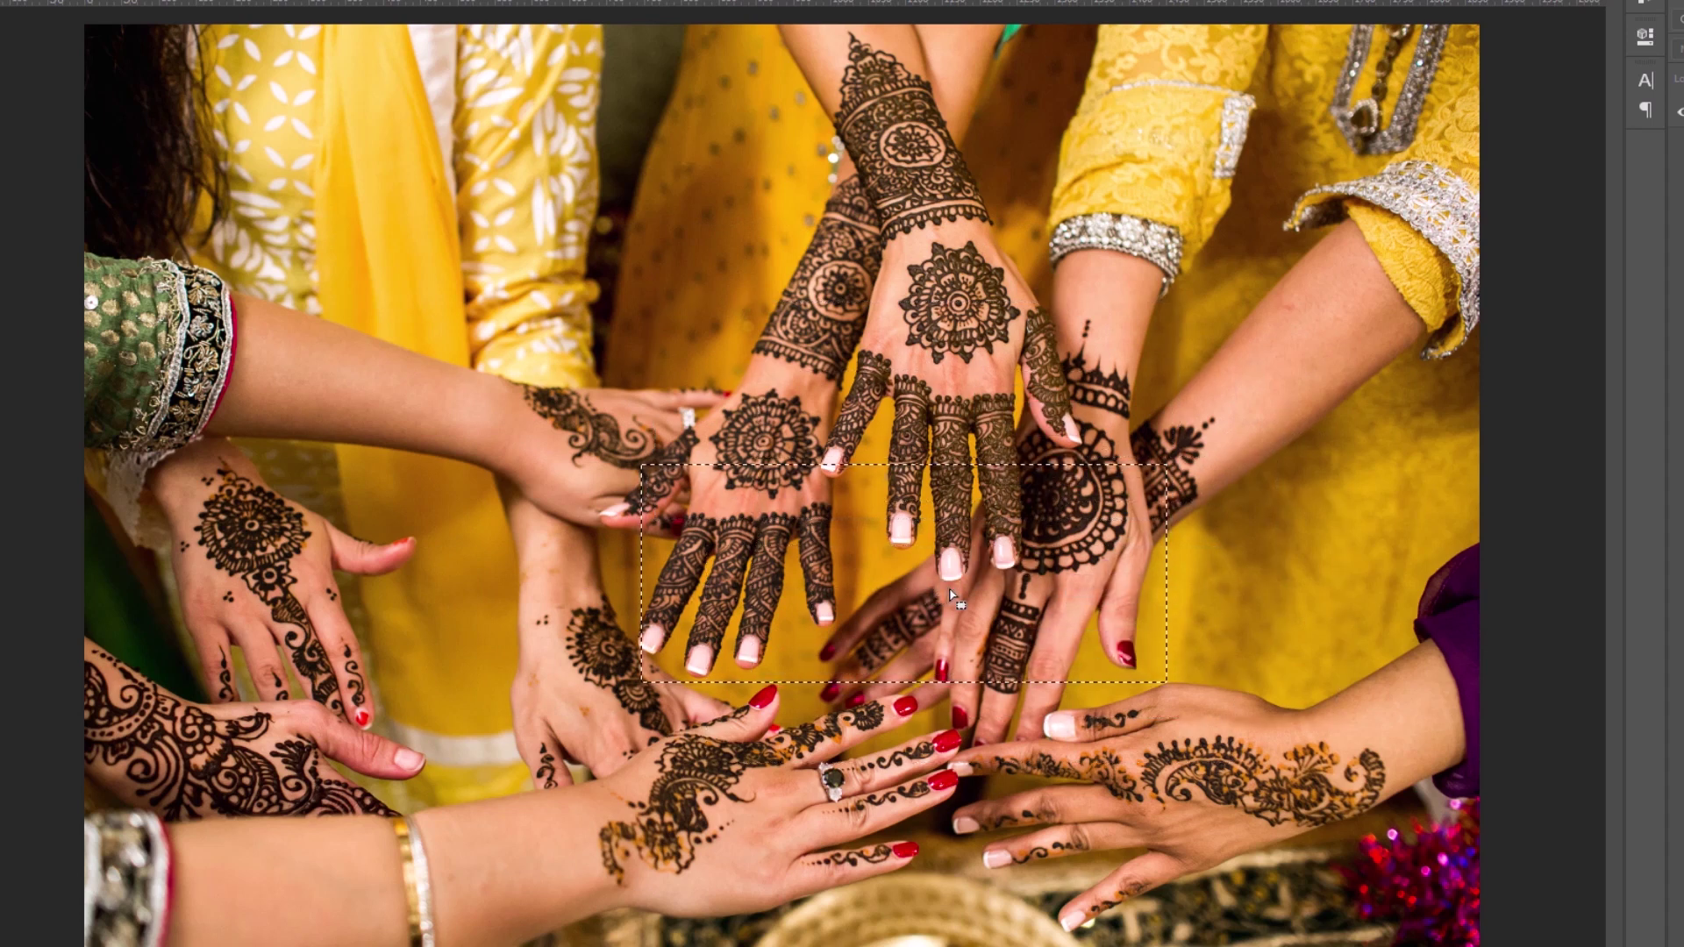
pyautogui.hotkey('ctrl', 'z')
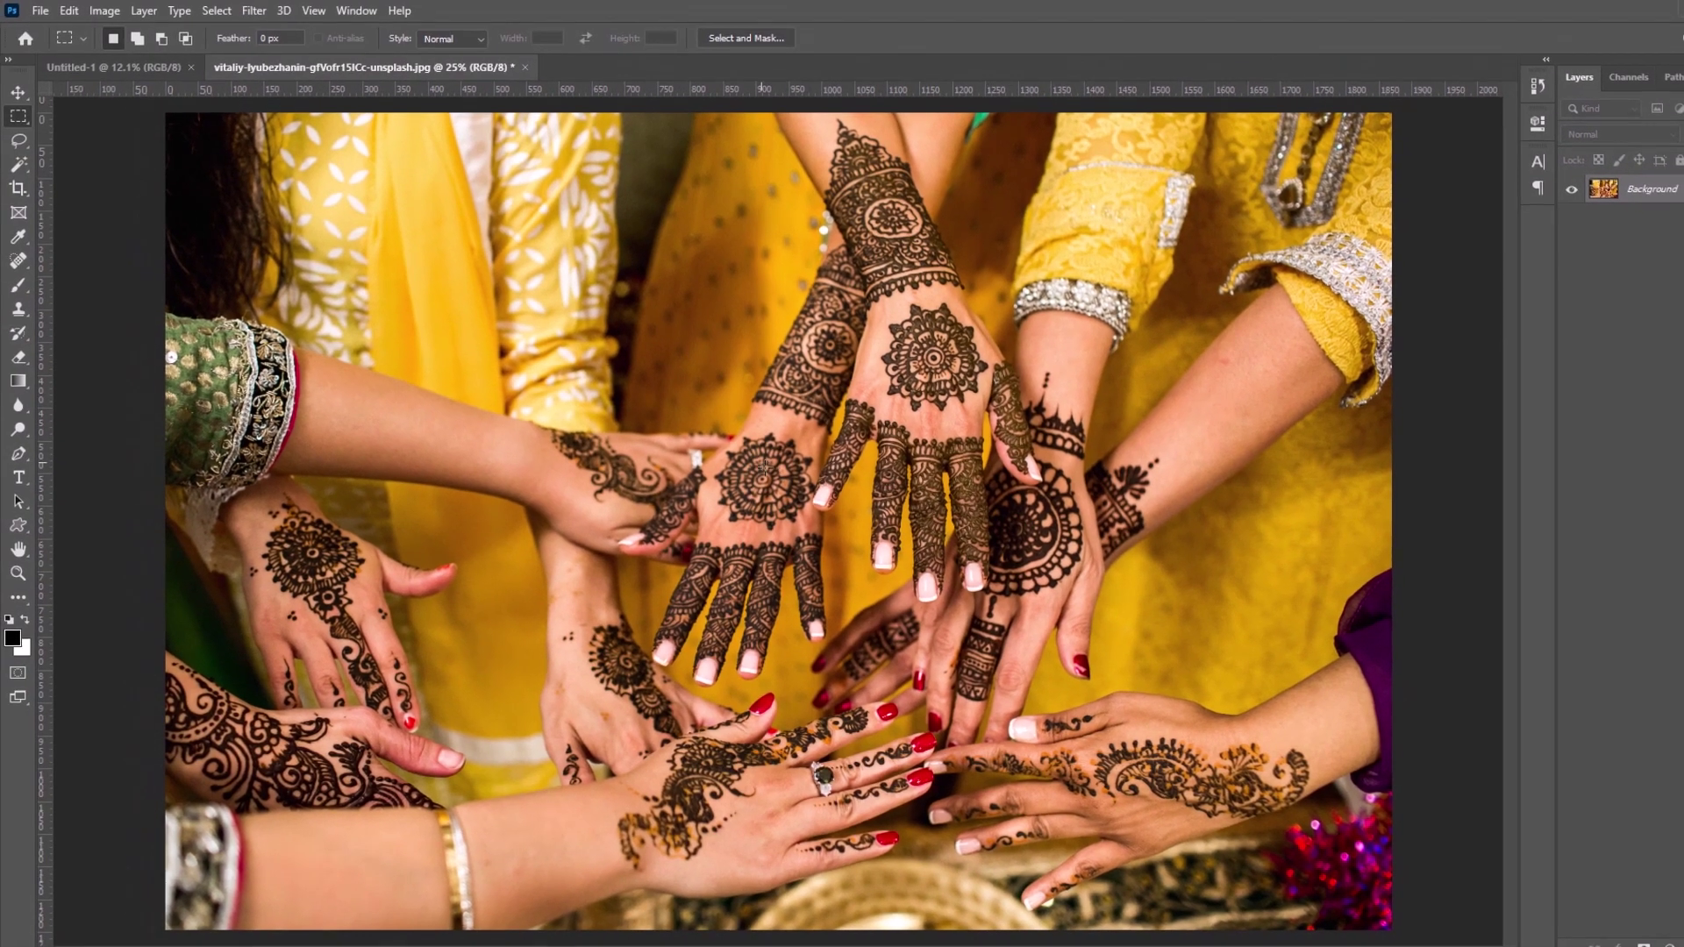
# Redraw the rectangular selection and resize it to frame the central hands.
pyautogui.moveTo(1085, 683); pyautogui.dragTo(618, 267)
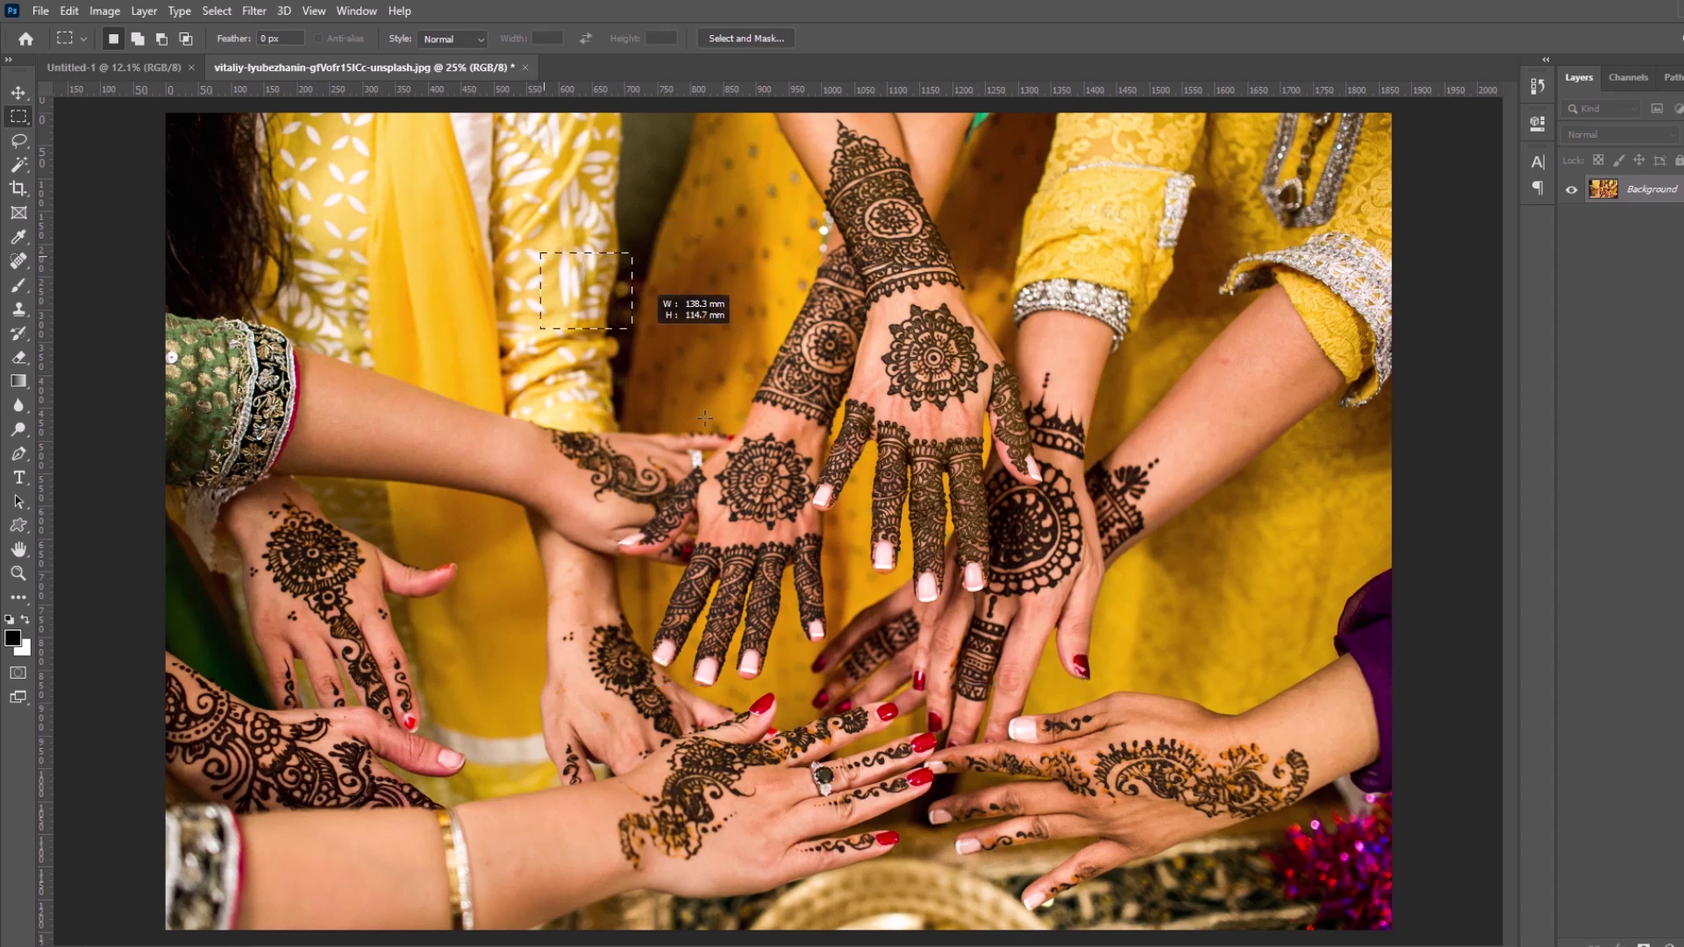
pyautogui.moveTo(704, 419); pyautogui.dragTo(1284, 801)
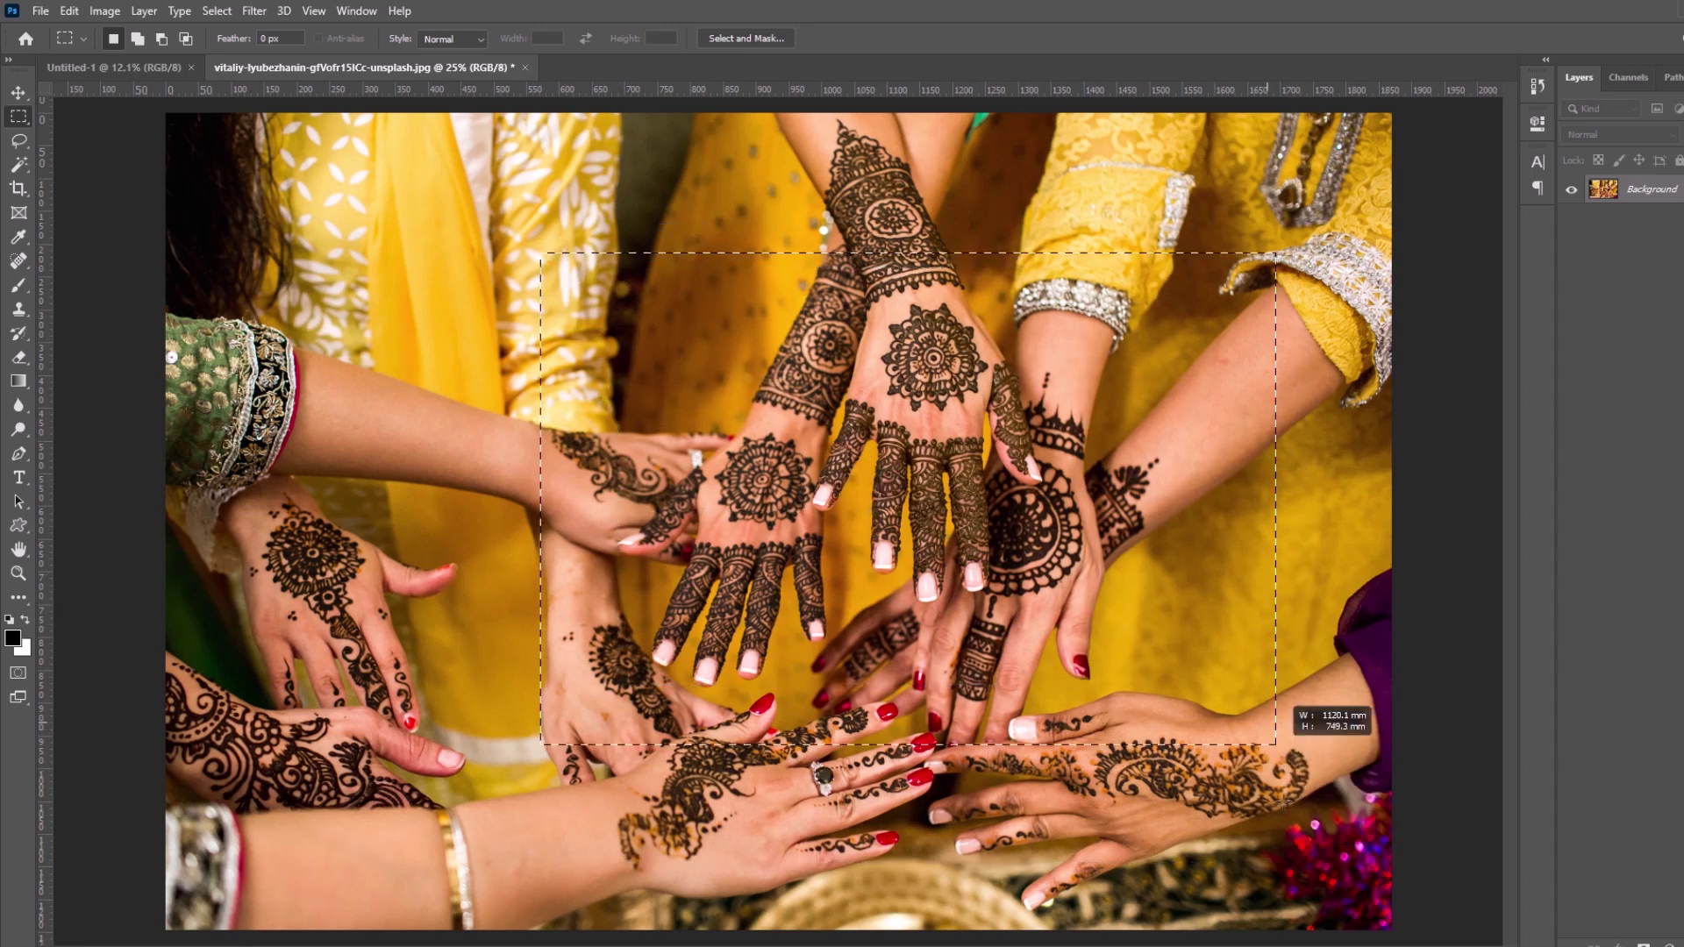
pyautogui.moveTo(1276, 744); pyautogui.dragTo(1167, 699)
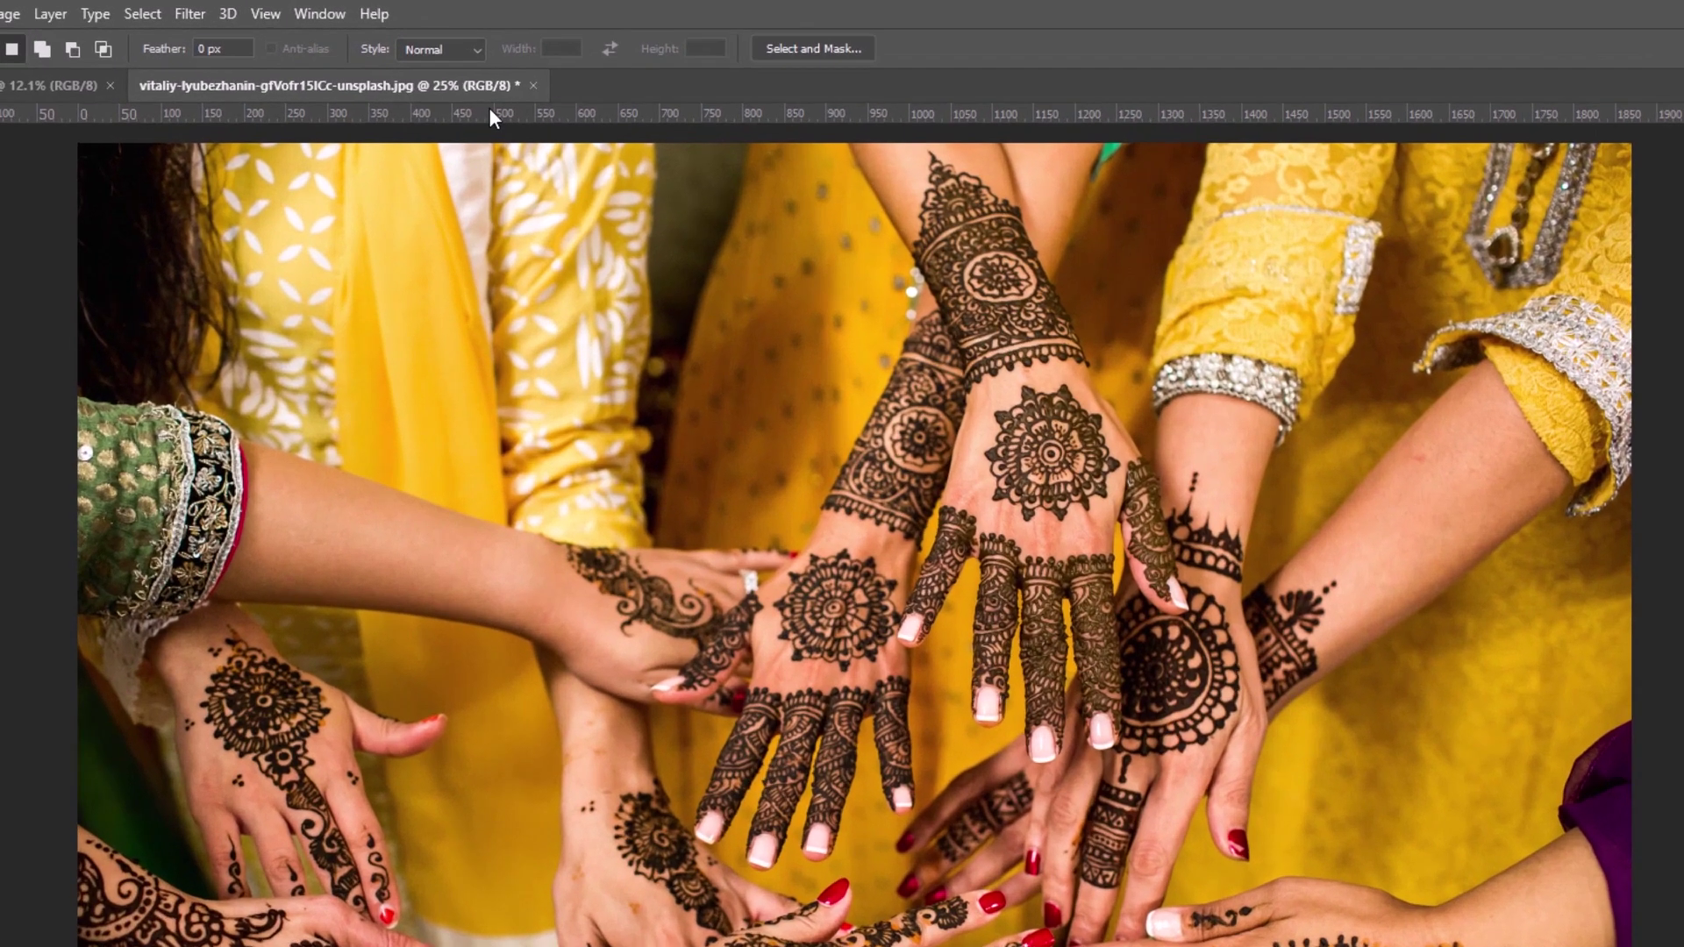
# Hide the rulers with Ctrl+R and show them again via View > Rulers.
pyautogui.rightClick(491, 88)
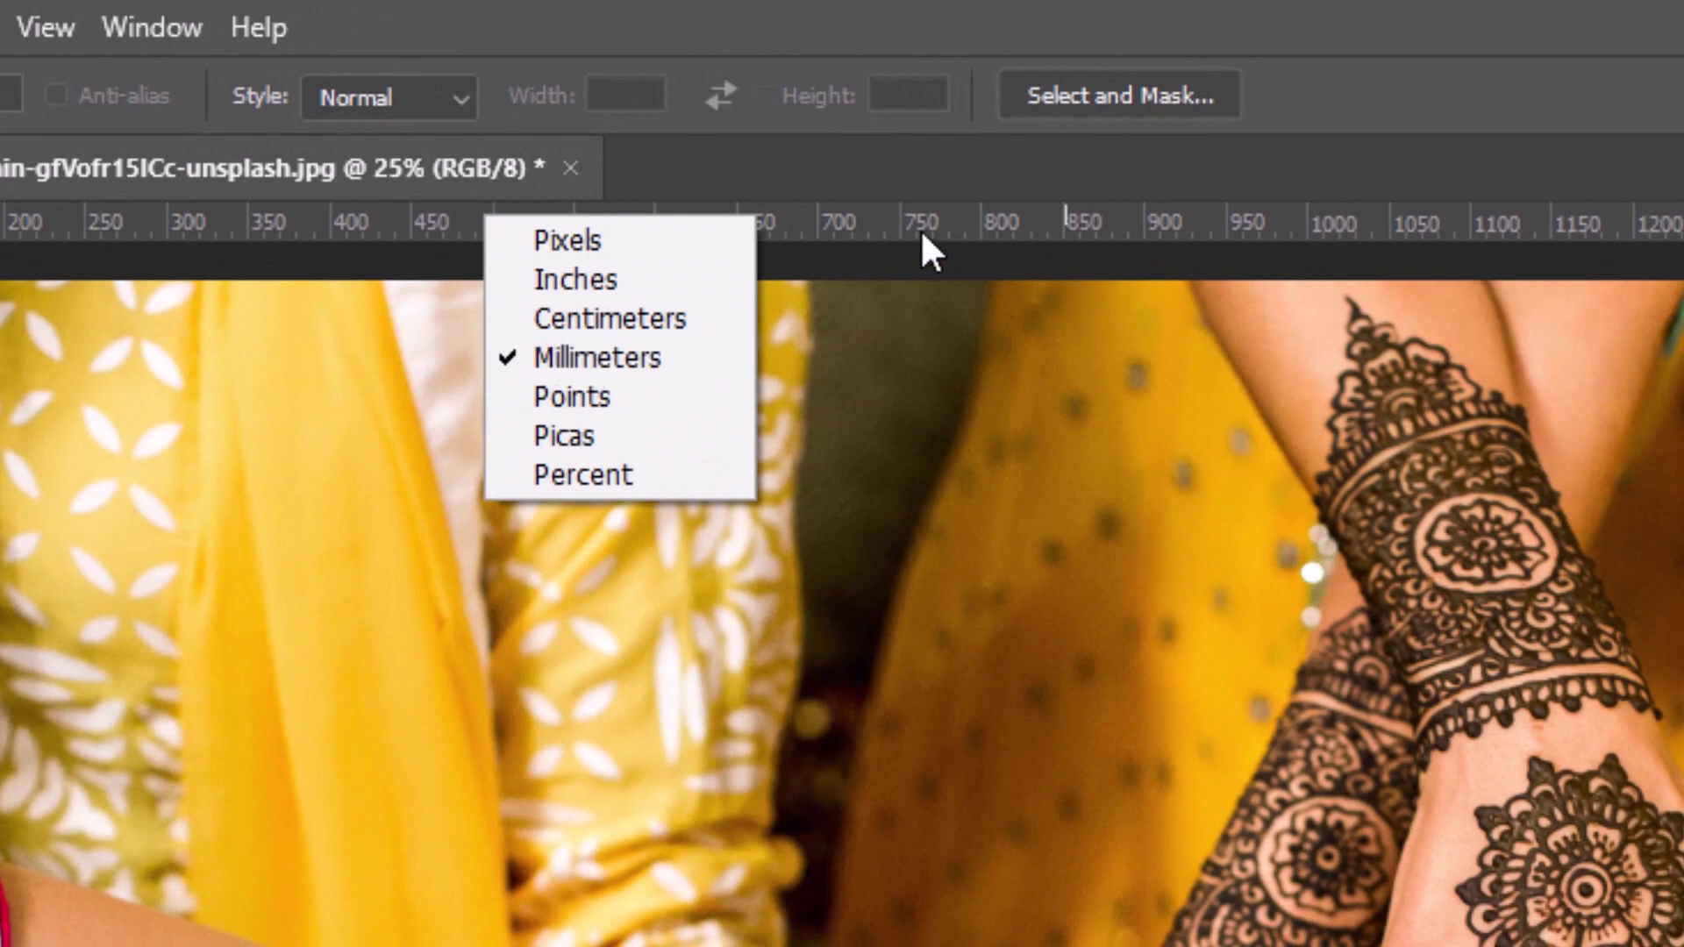
pyautogui.click(815, 629)
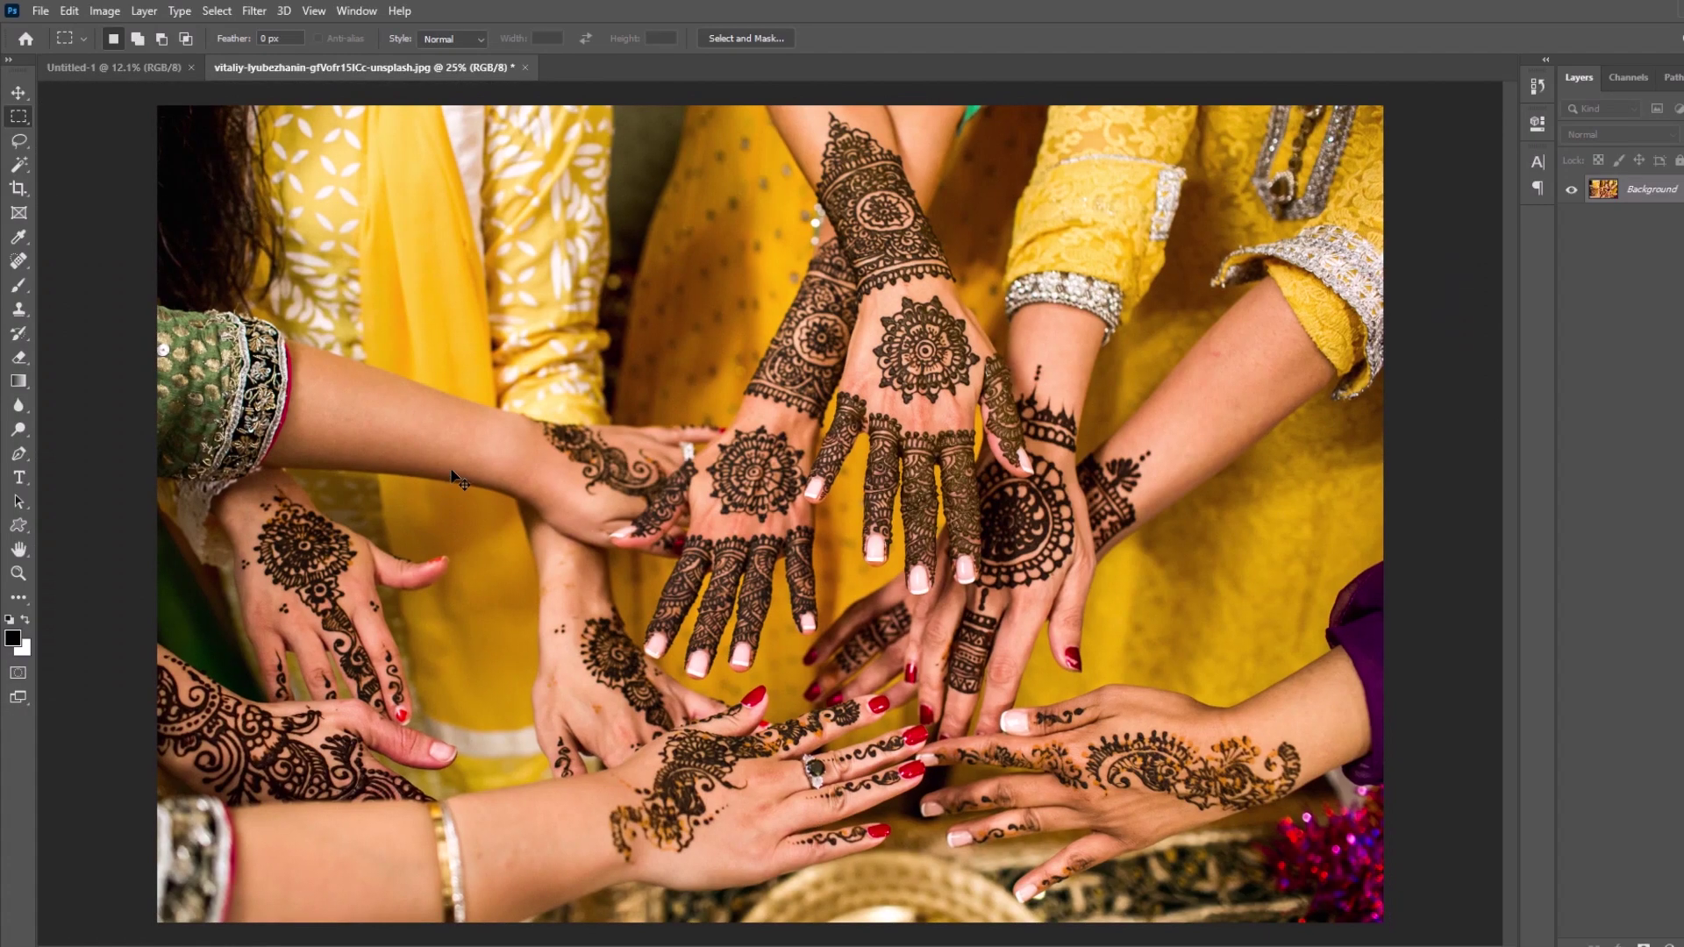
pyautogui.hotkey('ctrl', 'r')
pyautogui.click(314, 11)
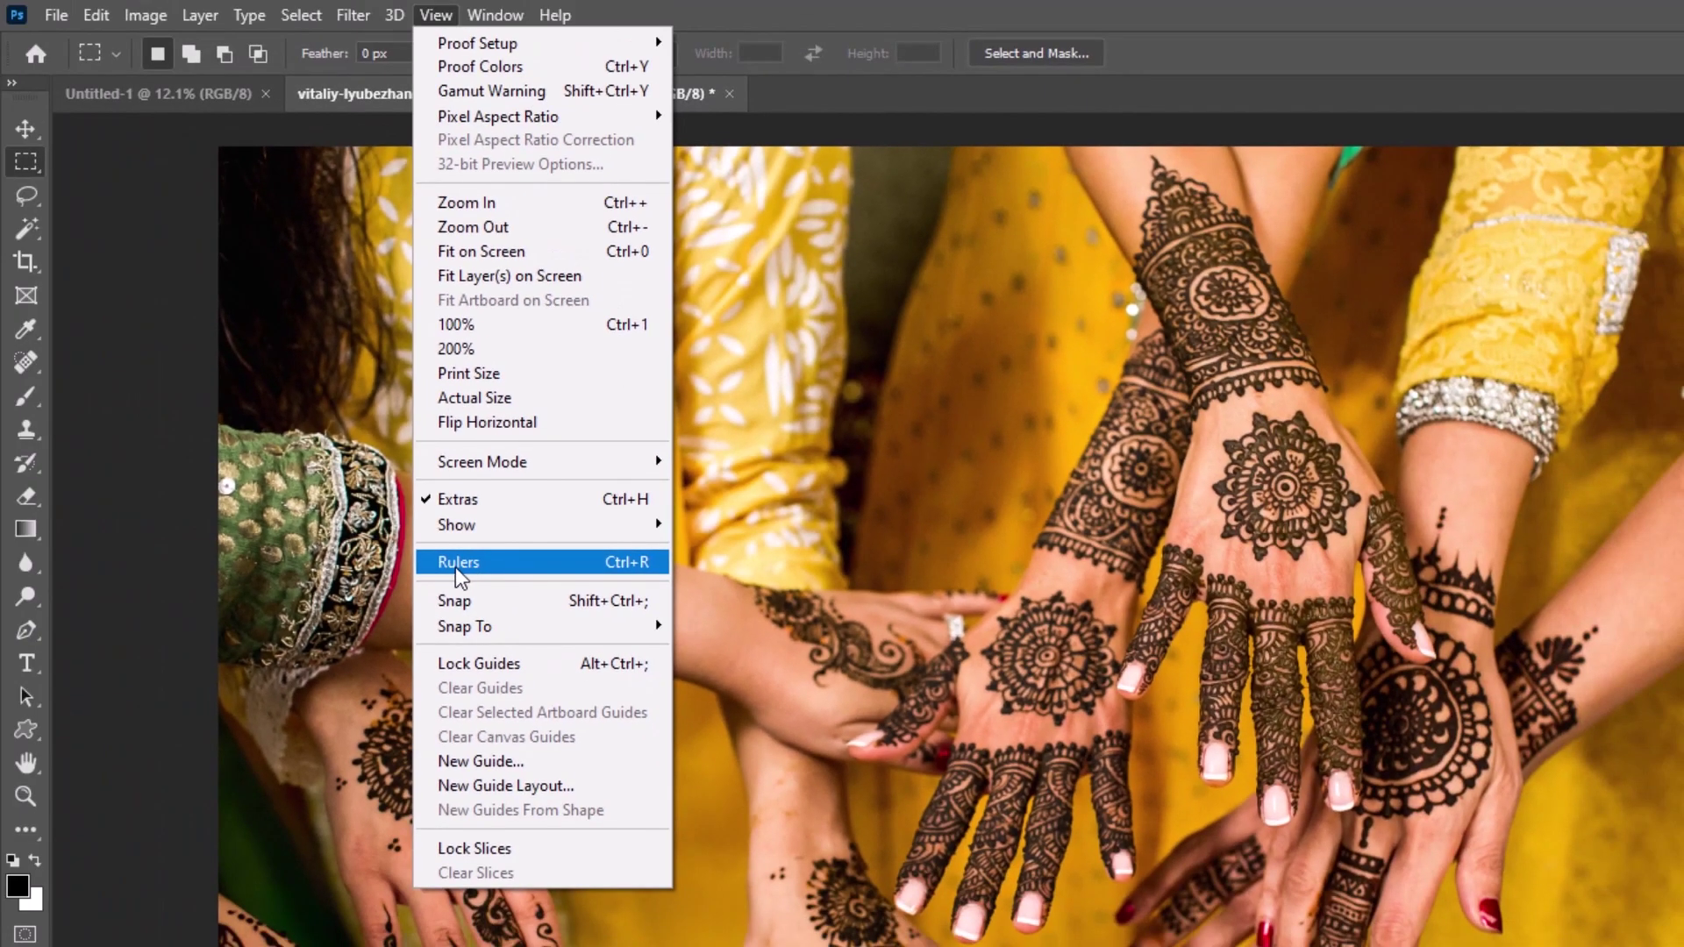
pyautogui.click(617, 565)
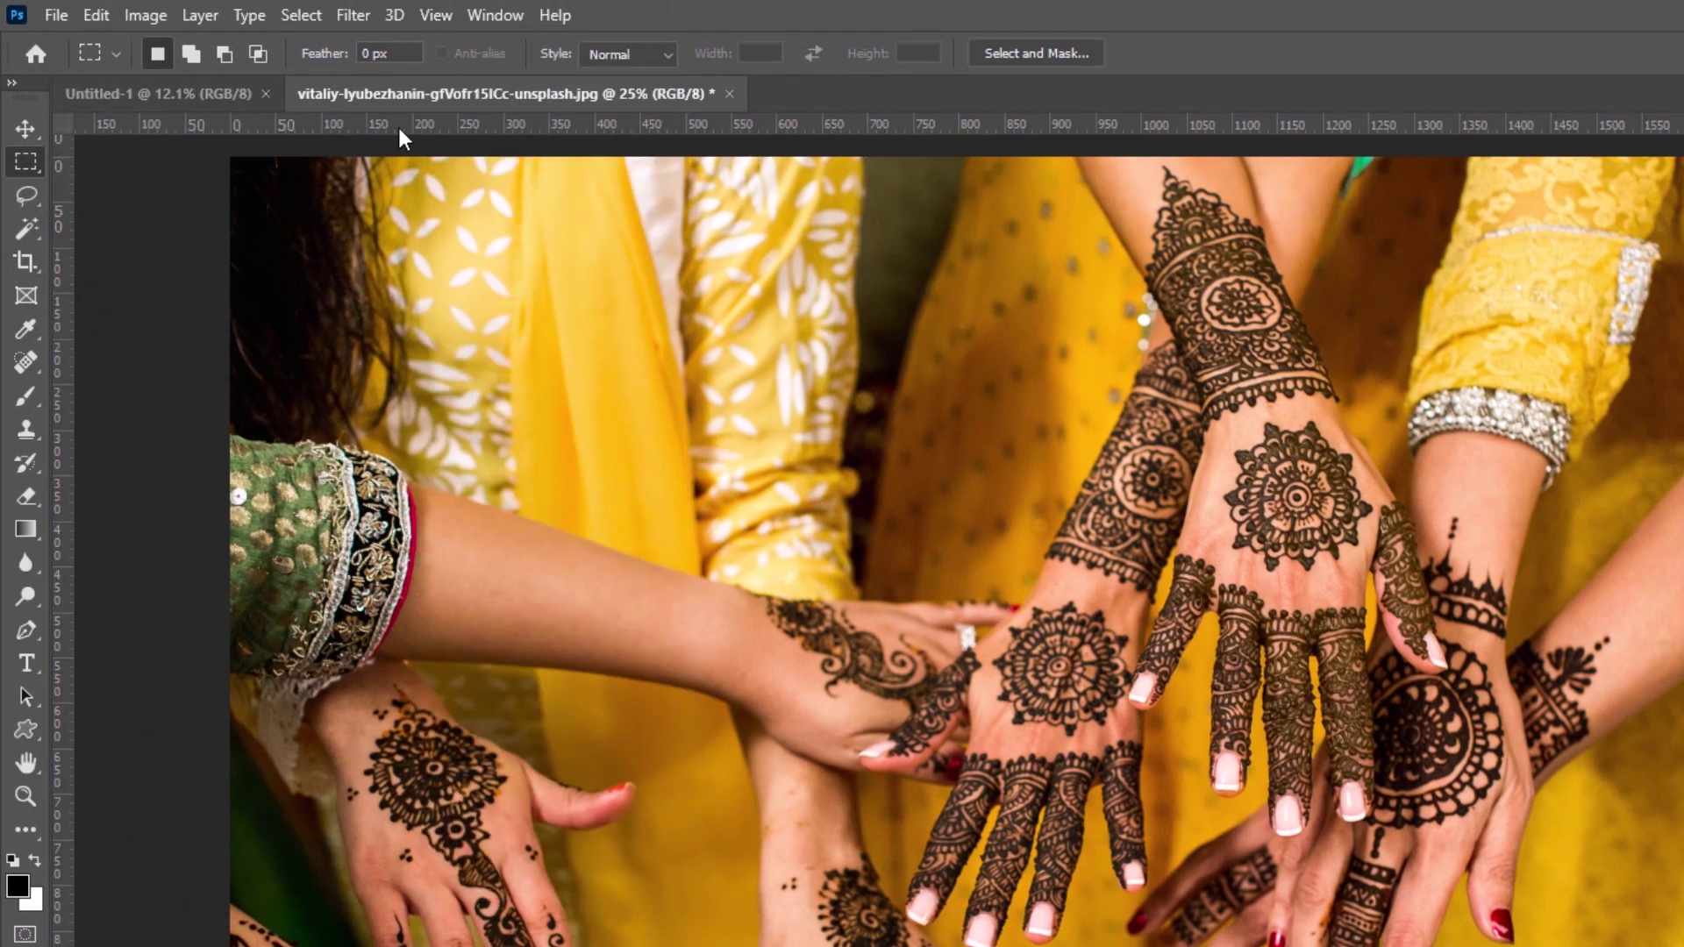
# Change the ruler units from millimetres to Pixels using the top ruler's menu.
pyautogui.rightClick(63, 323)
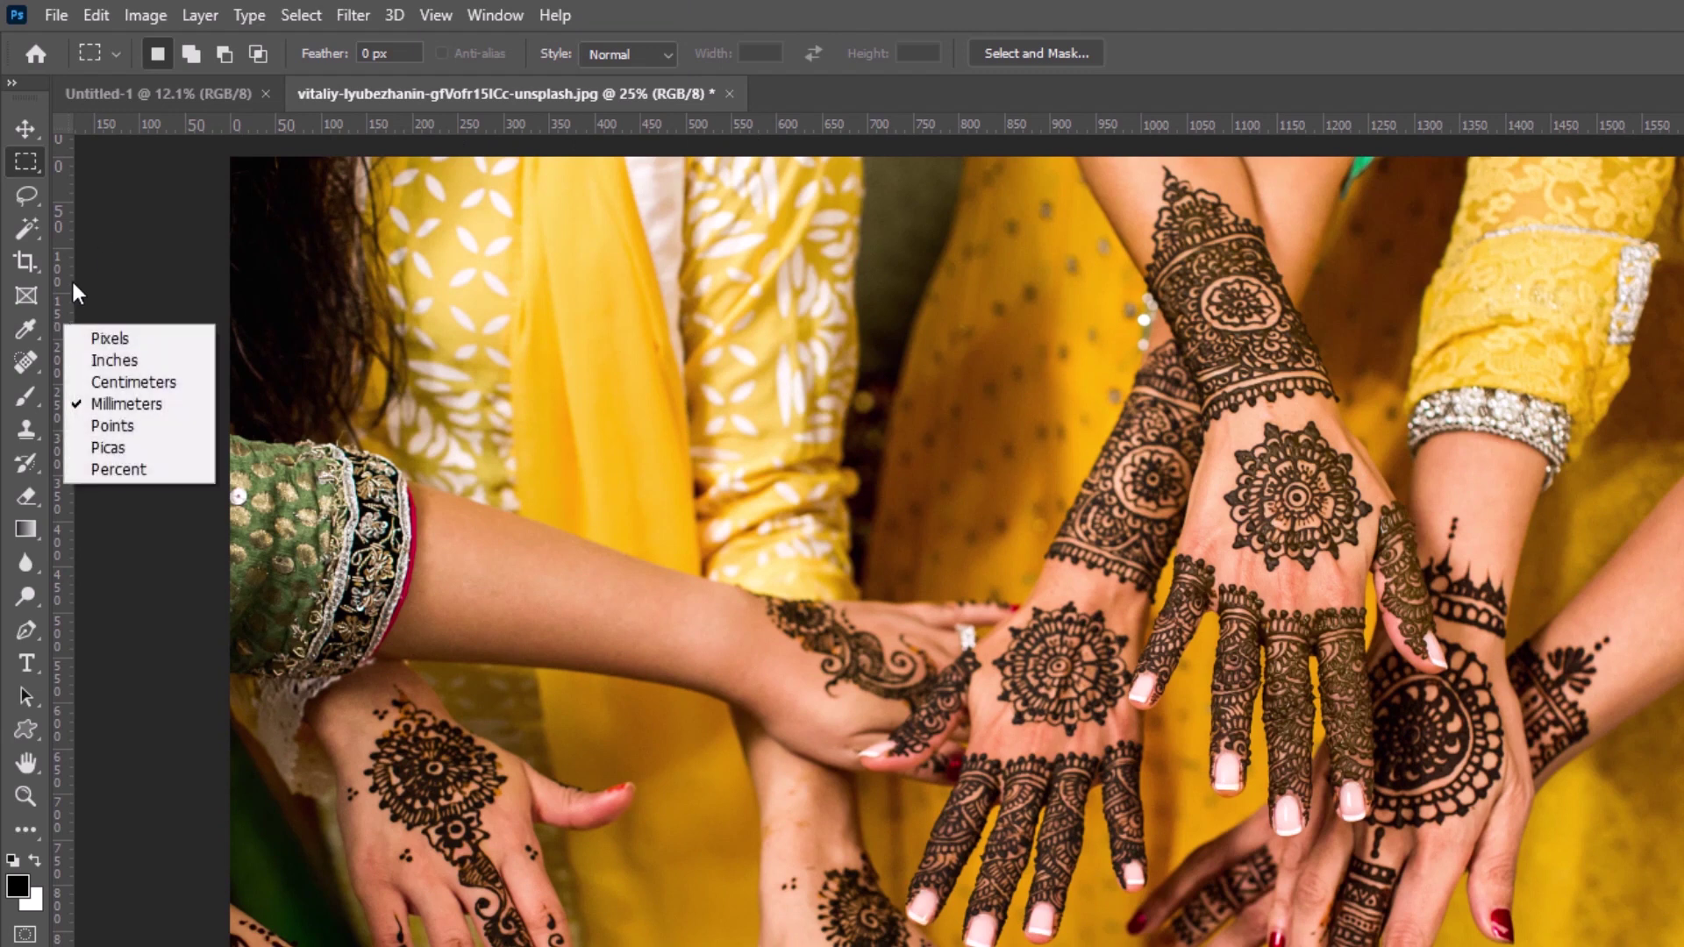
pyautogui.rightClick(800, 128)
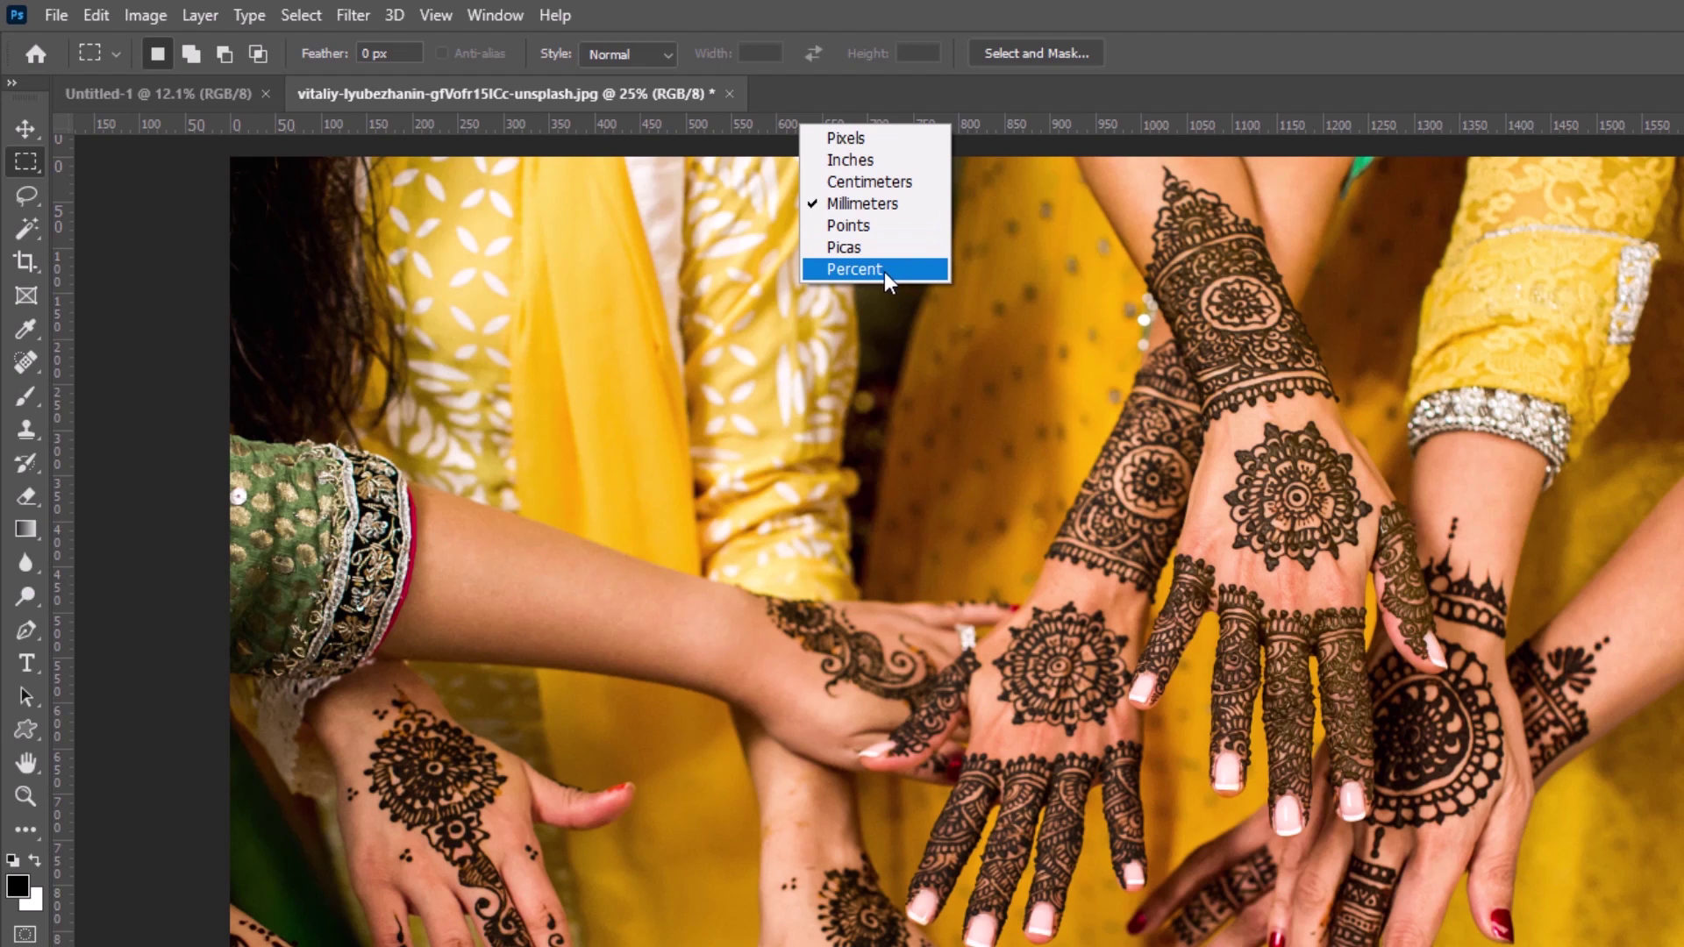
pyautogui.click(850, 138)
# Shift-drag square selections over the central hands, resizing them while measuring in pixels.
pyautogui.moveTo(308, 451)
pyautogui.mouseDown()
pyautogui.moveTo(1114, 568)
pyautogui.moveTo(1257, 733)
pyautogui.mouseUp()
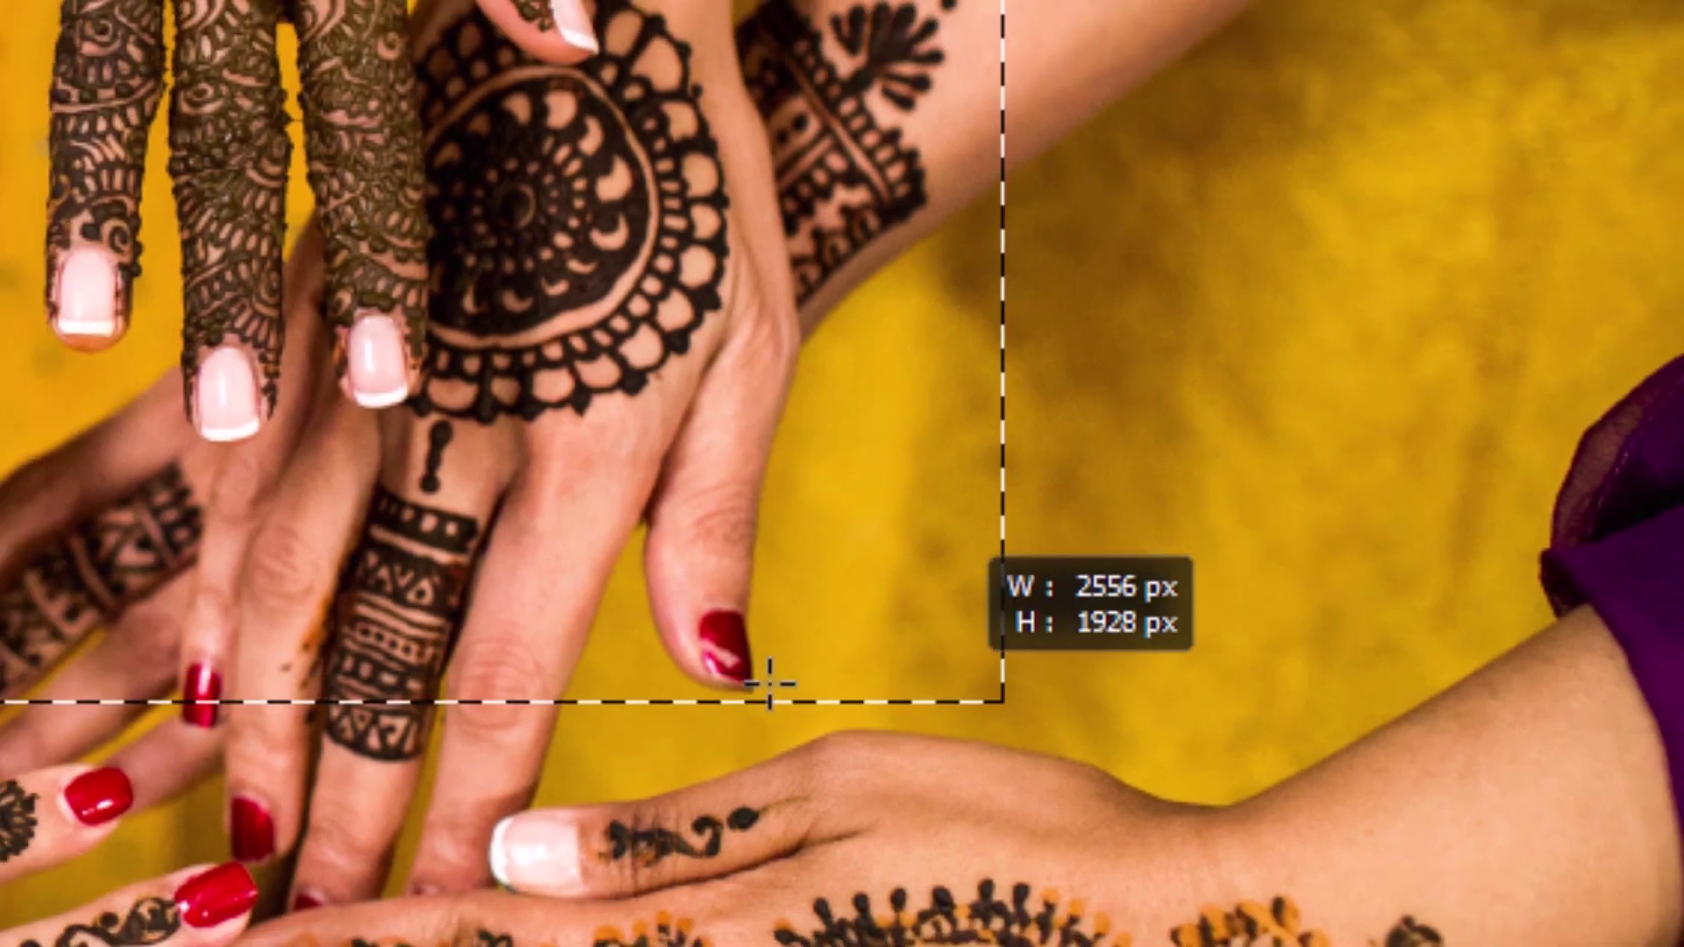
pyautogui.moveTo(1257, 733)
pyautogui.mouseDown()
pyautogui.moveTo(1058, 707)
pyautogui.moveTo(1091, 650)
pyautogui.moveTo(1130, 676)
pyautogui.mouseUp()
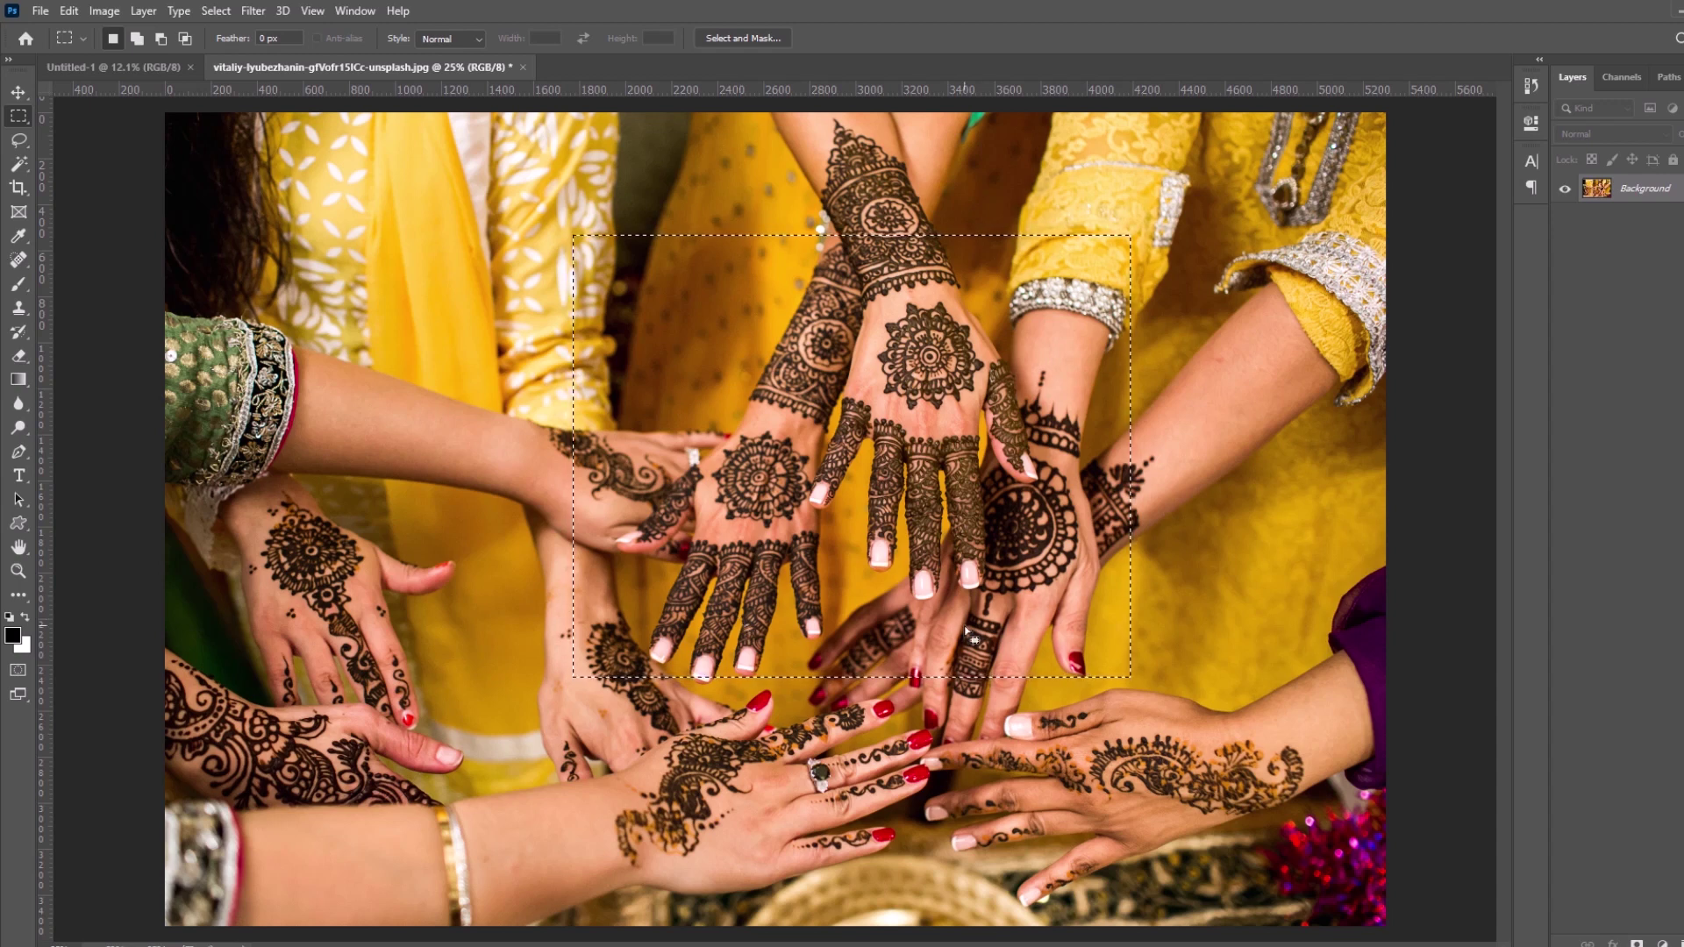
pyautogui.moveTo(592, 336)
pyautogui.mouseDown()
pyautogui.moveTo(916, 679)
pyautogui.moveTo(1031, 704)
pyautogui.mouseUp()
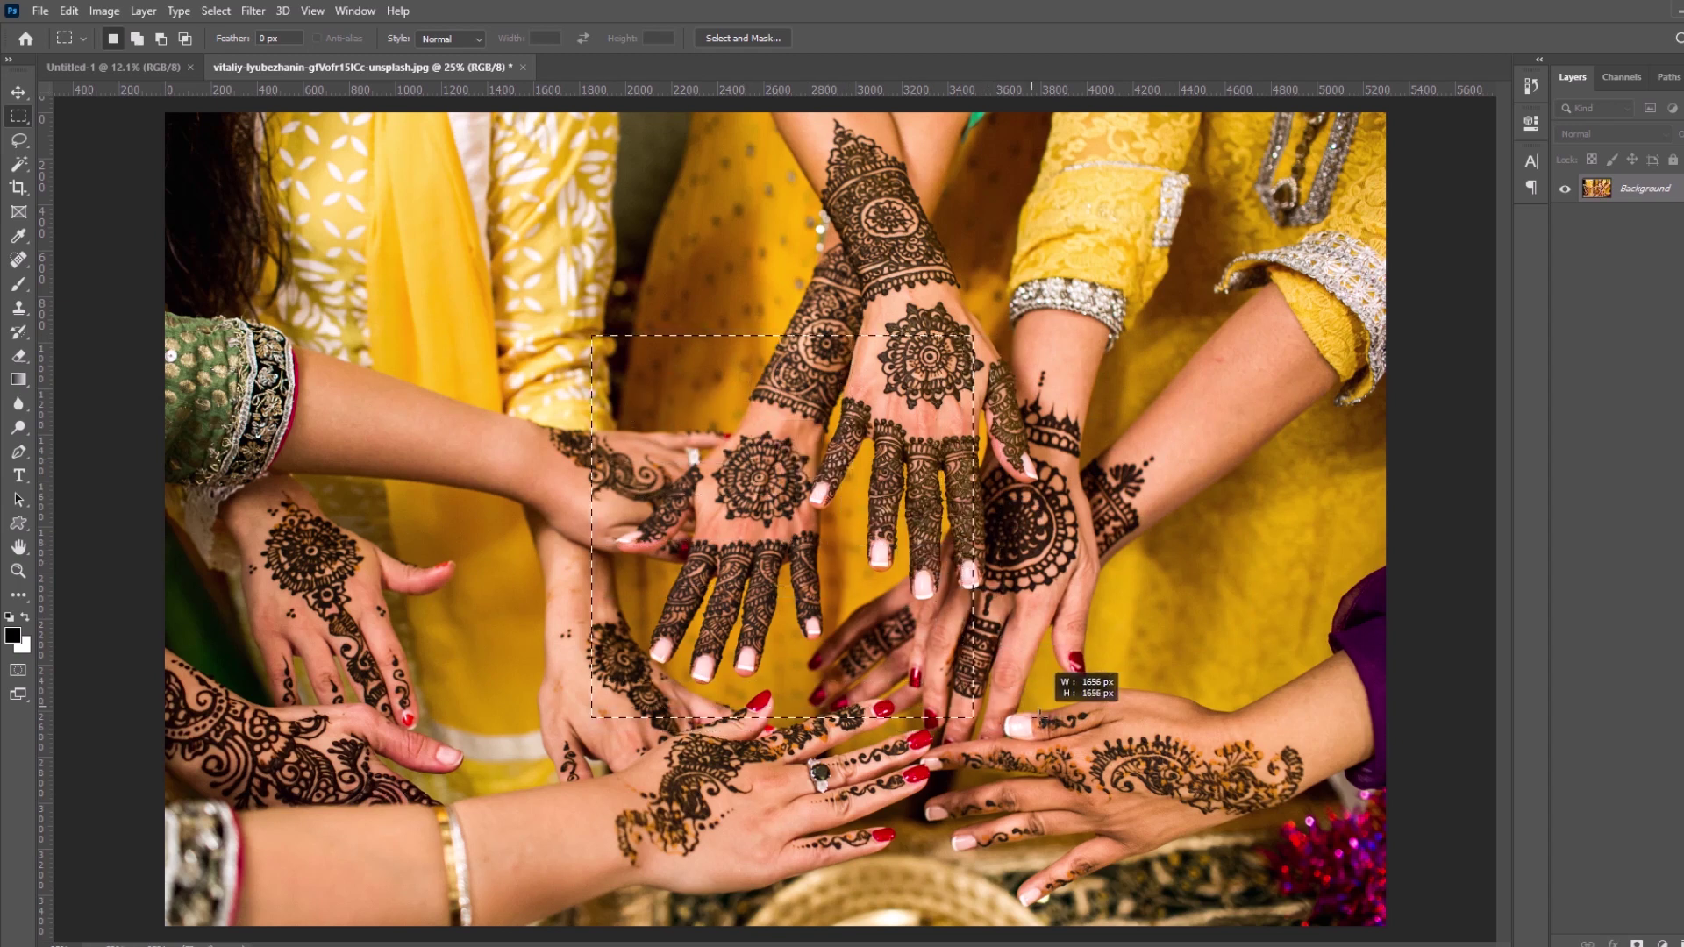
pyautogui.moveTo(1042, 718)
pyautogui.mouseDown()
pyautogui.moveTo(1092, 744)
pyautogui.moveTo(918, 575)
pyautogui.mouseUp()
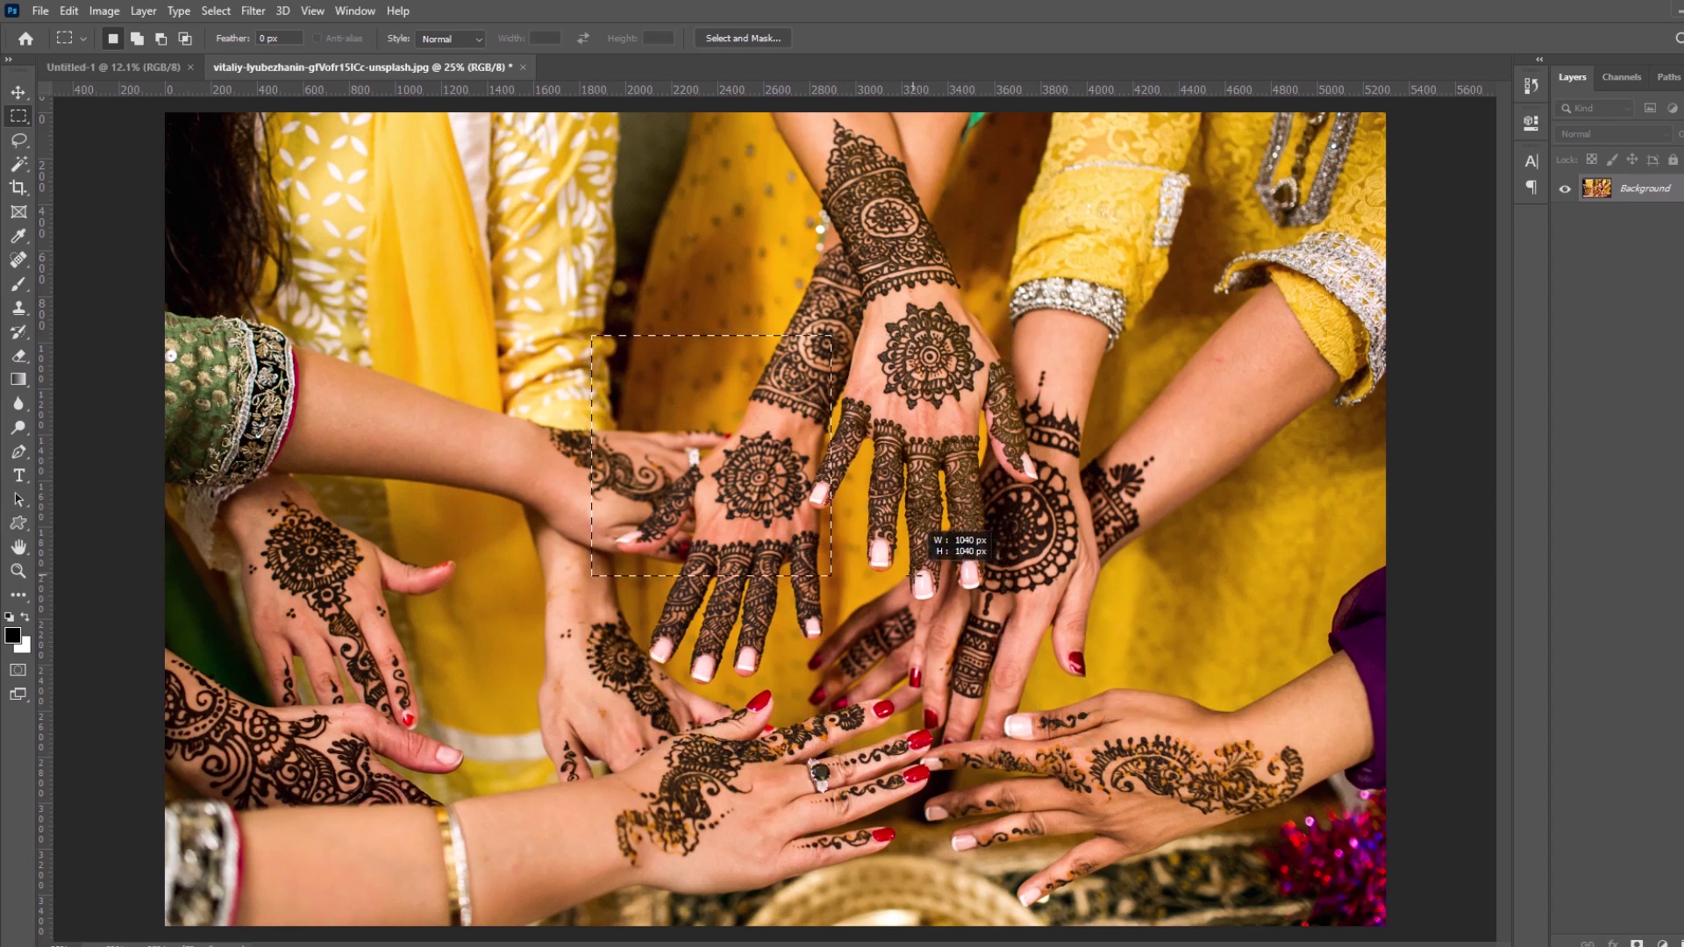
pyautogui.moveTo(918, 575)
pyautogui.mouseDown()
pyautogui.moveTo(858, 549)
pyautogui.moveTo(985, 699)
pyautogui.moveTo(1088, 726)
pyautogui.moveTo(1153, 781)
pyautogui.mouseUp()
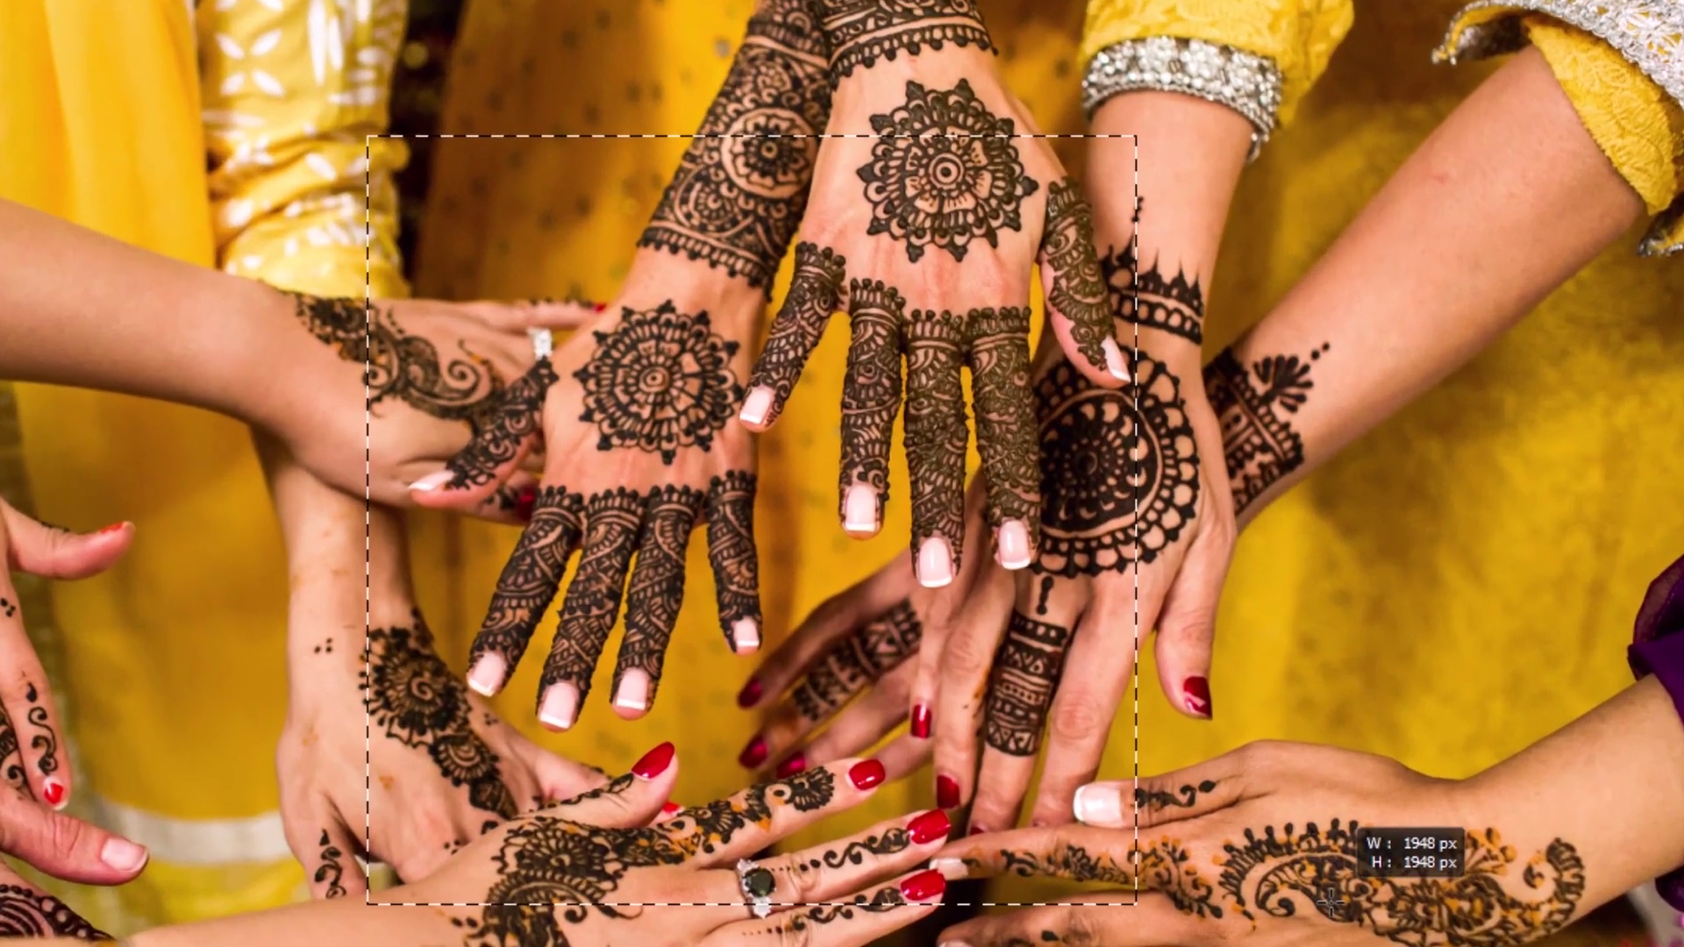
pyautogui.moveTo(1329, 901)
pyautogui.mouseDown()
pyautogui.moveTo(1342, 912)
pyautogui.moveTo(1293, 848)
pyautogui.moveTo(417, 90)
pyautogui.moveTo(552, 40)
pyautogui.mouseUp()
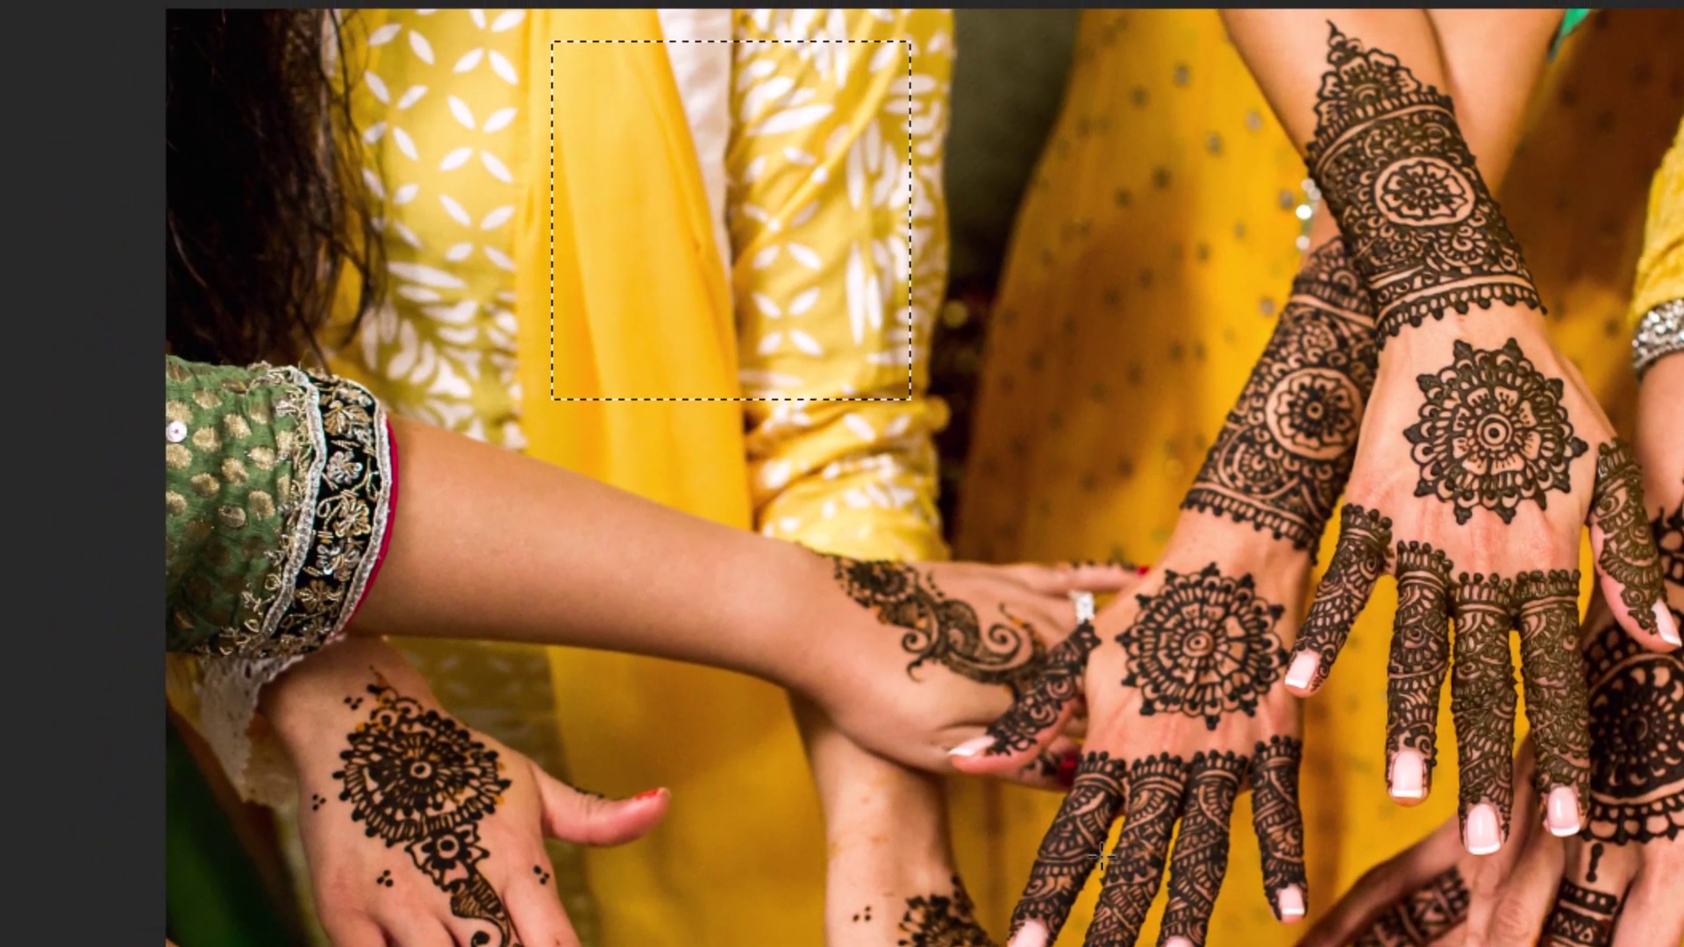
# Deselect, Shift-drag a square over the outstretched left hand, then deselect again.
pyautogui.click(941, 673)
pyautogui.moveTo(783, 282); pyautogui.dragTo(1123, 713)
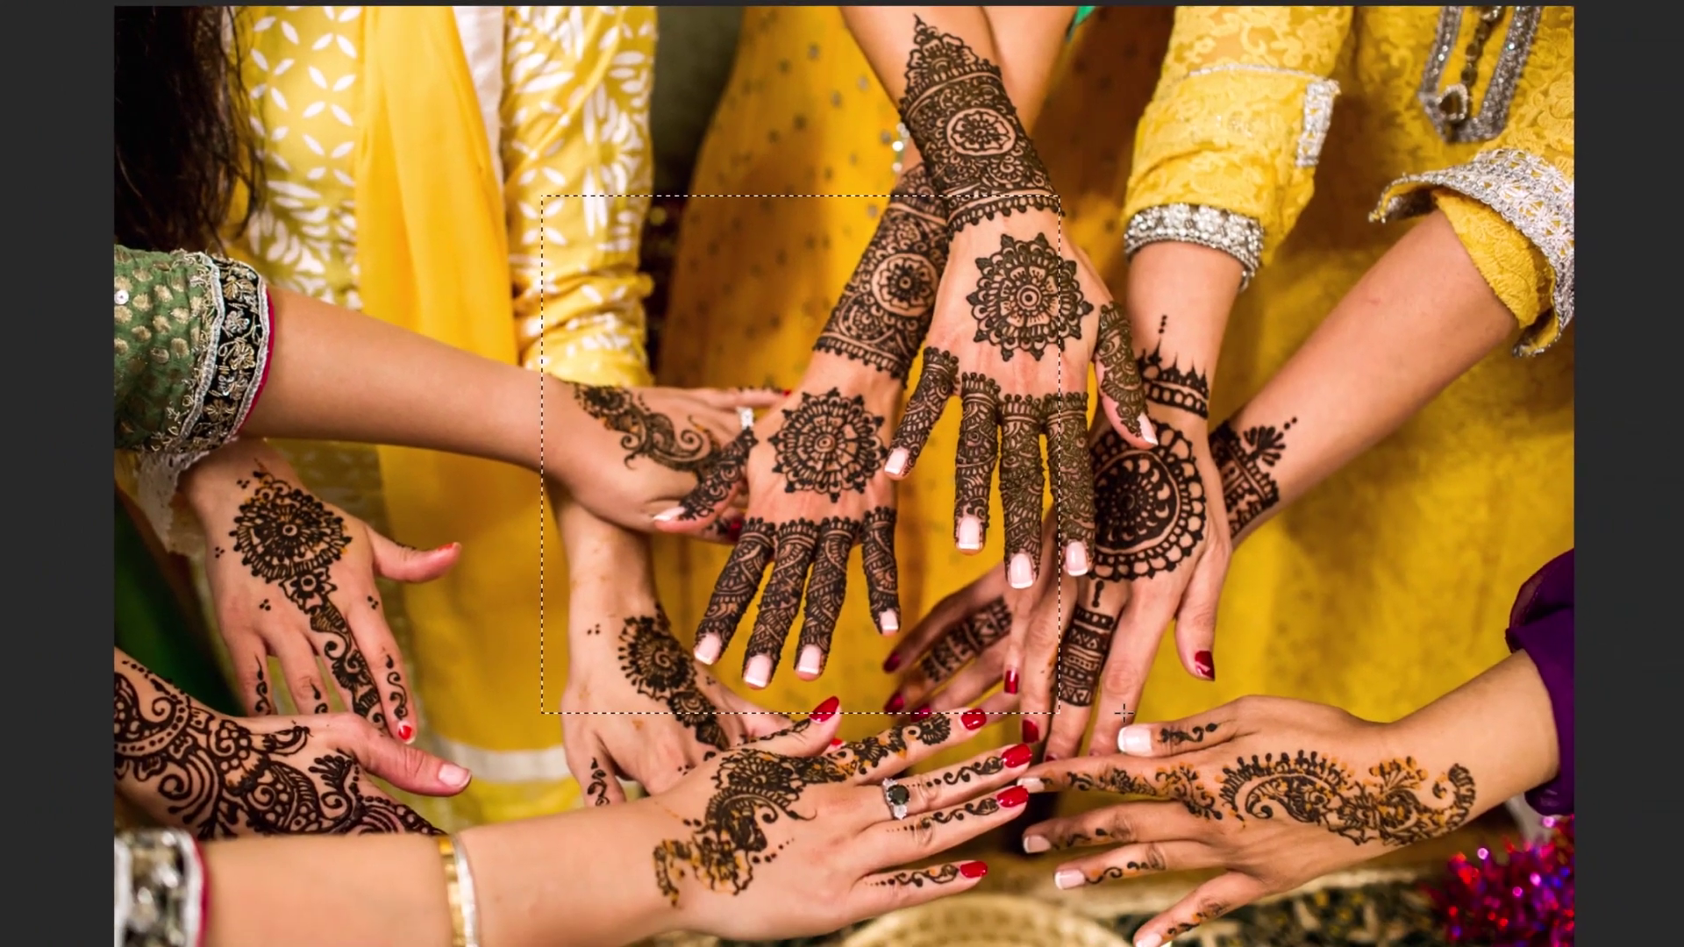
pyautogui.click(1123, 713)
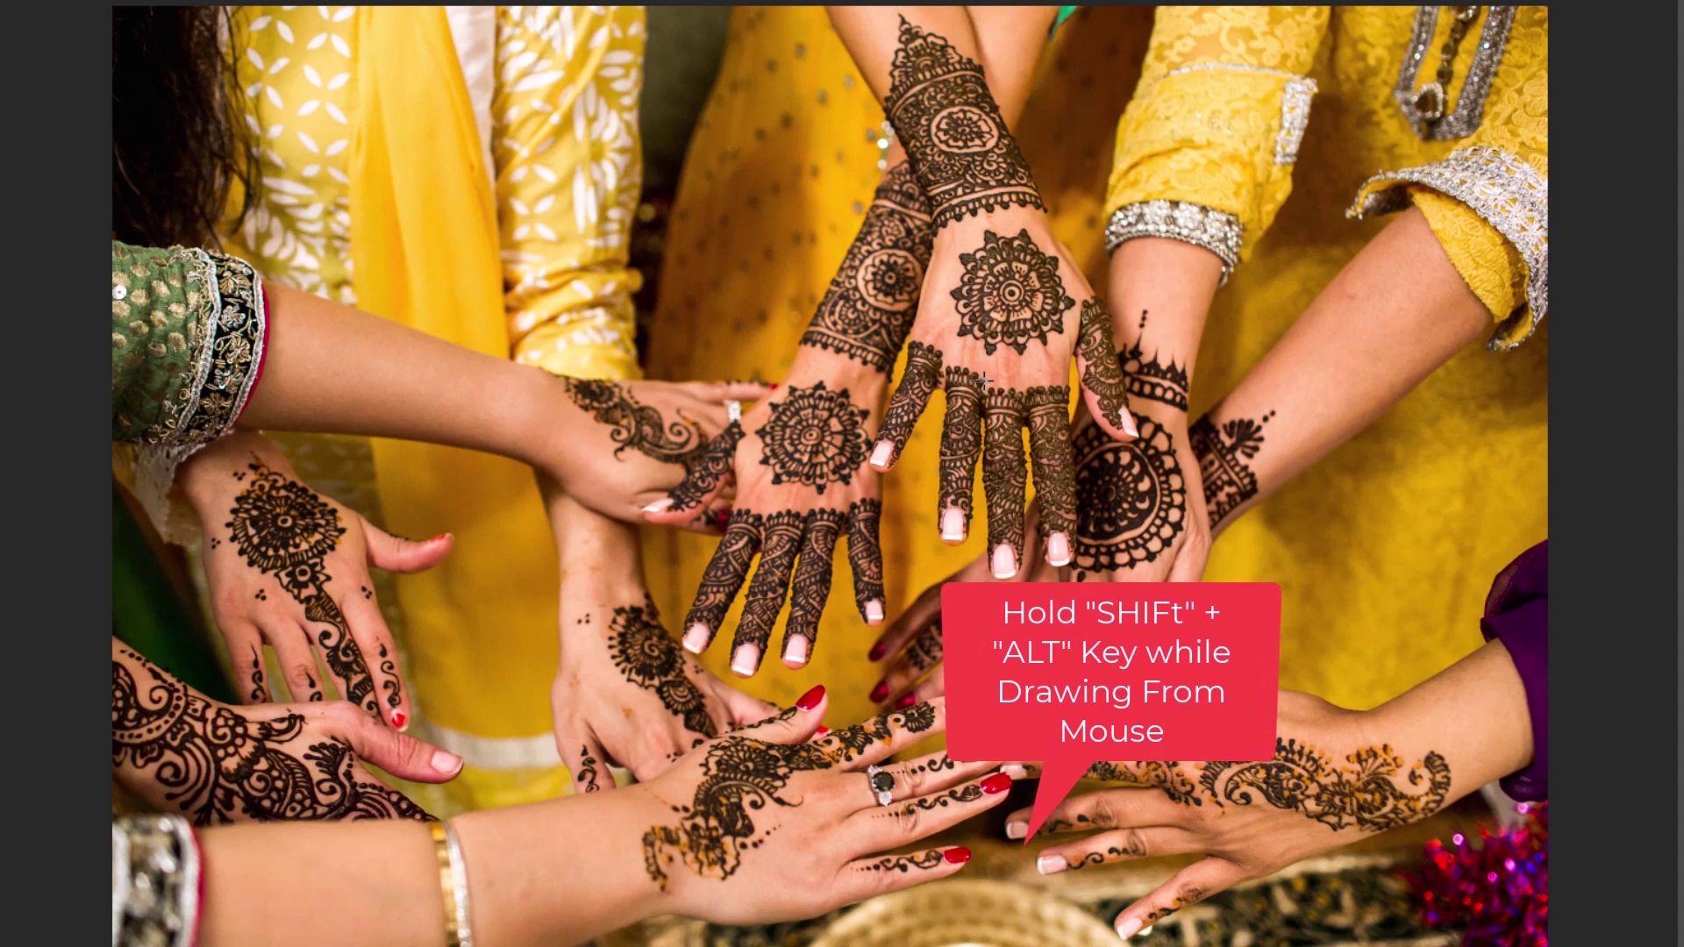
# Shift+Alt-drag a square from its centre and resize it around the raised central hand.
pyautogui.moveTo(983, 378)
pyautogui.mouseDown()
pyautogui.moveTo(1144, 524)
pyautogui.moveTo(1114, 450)
pyautogui.mouseUp()
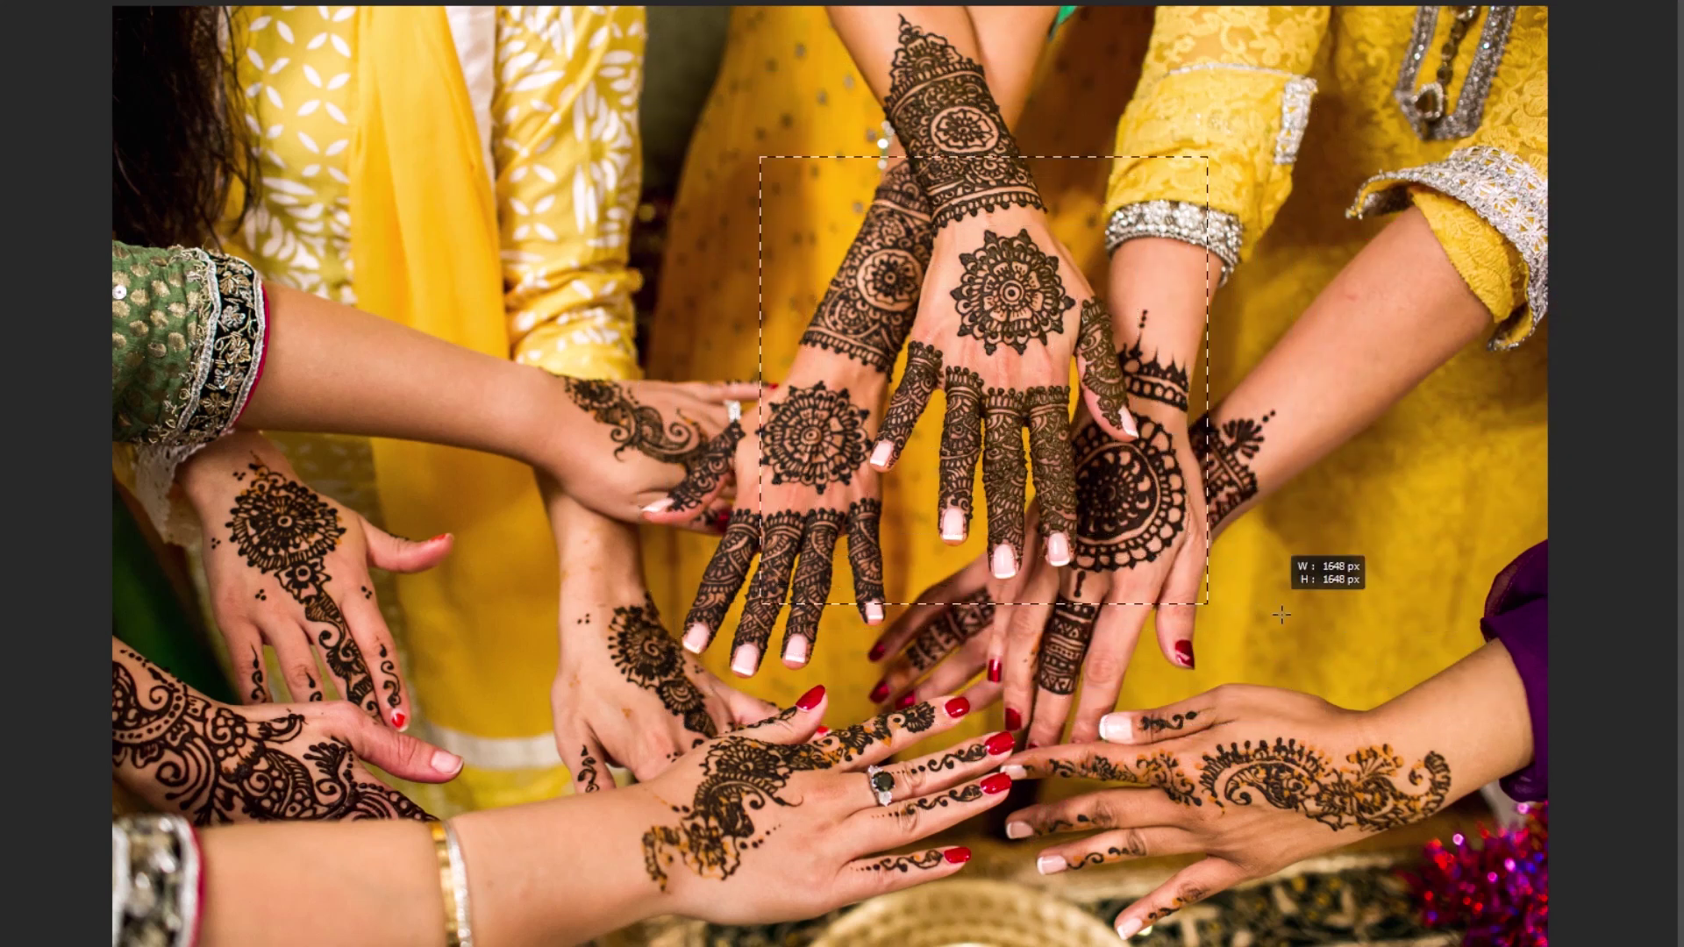
pyautogui.moveTo(1114, 451)
pyautogui.mouseDown()
pyautogui.moveTo(1522, 764)
pyautogui.moveTo(1091, 614)
pyautogui.moveTo(1462, 648)
pyautogui.mouseUp()
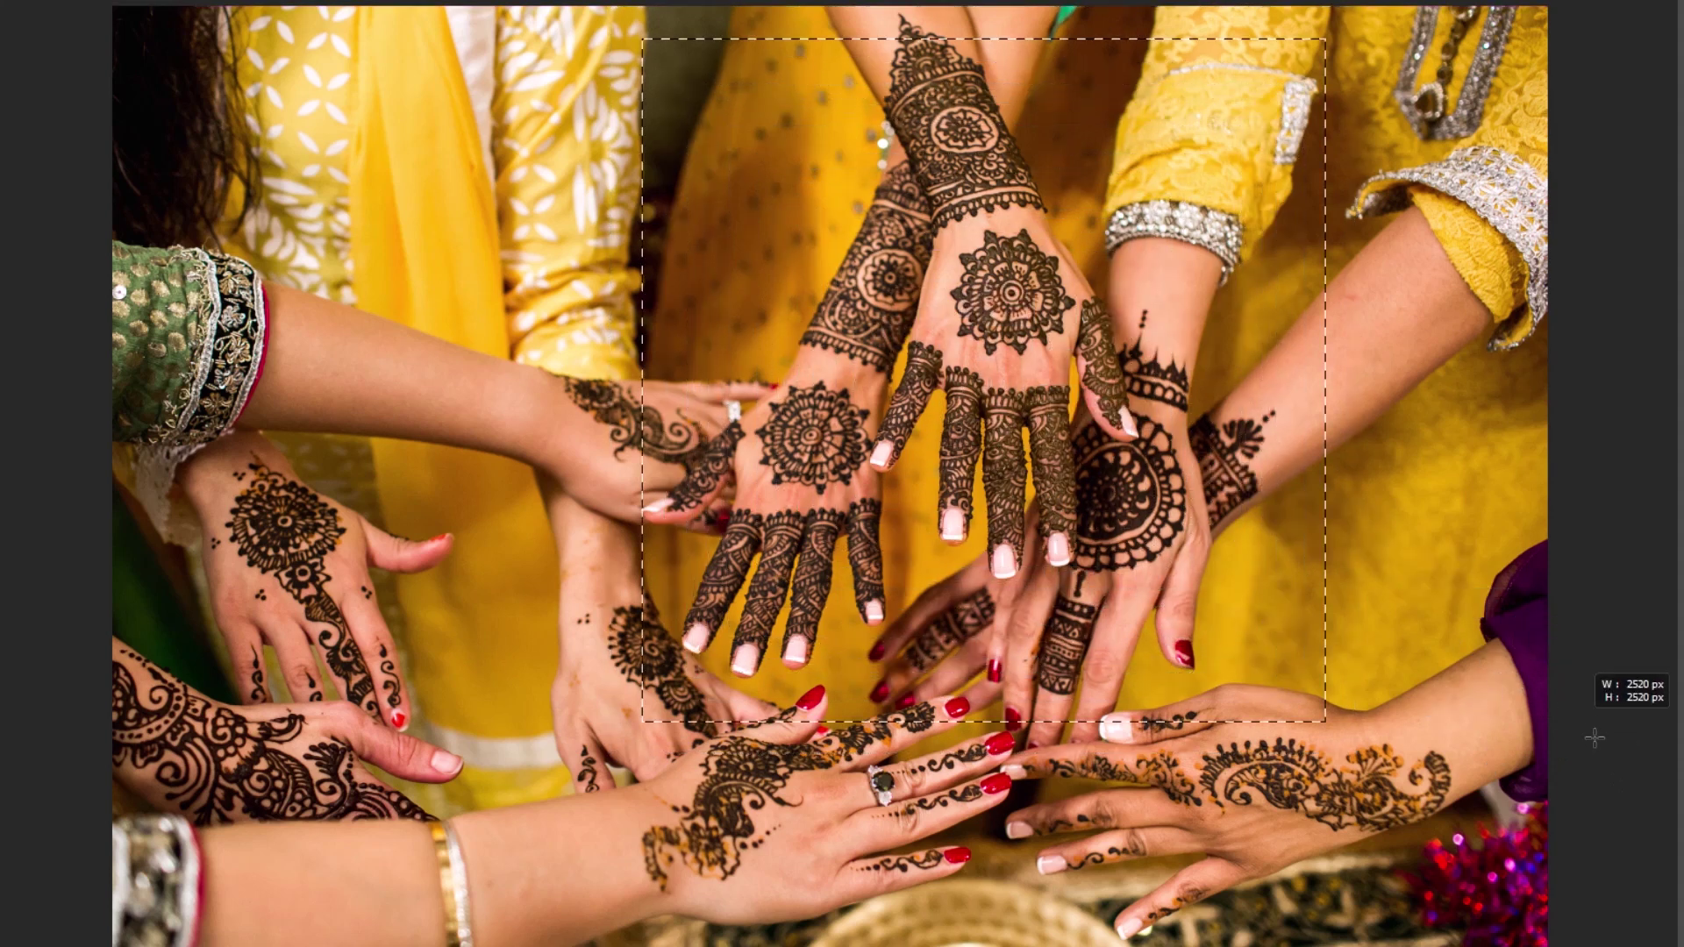
pyautogui.moveTo(1462, 648)
pyautogui.mouseDown()
pyautogui.moveTo(991, 478)
pyautogui.moveTo(849, 321)
pyautogui.moveTo(630, 208)
pyautogui.moveTo(533, 130)
pyautogui.moveTo(1119, 597)
pyautogui.moveTo(1281, 671)
pyautogui.moveTo(815, 355)
pyautogui.moveTo(445, 222)
pyautogui.moveTo(447, 124)
pyautogui.moveTo(631, 348)
pyautogui.moveTo(774, 706)
pyautogui.moveTo(754, 478)
pyautogui.moveTo(781, 175)
pyautogui.moveTo(876, 272)
pyautogui.moveTo(1386, 666)
pyautogui.moveTo(886, 263)
pyautogui.moveTo(702, 149)
pyautogui.moveTo(1448, 212)
pyautogui.moveTo(1508, 160)
pyautogui.mouseUp()
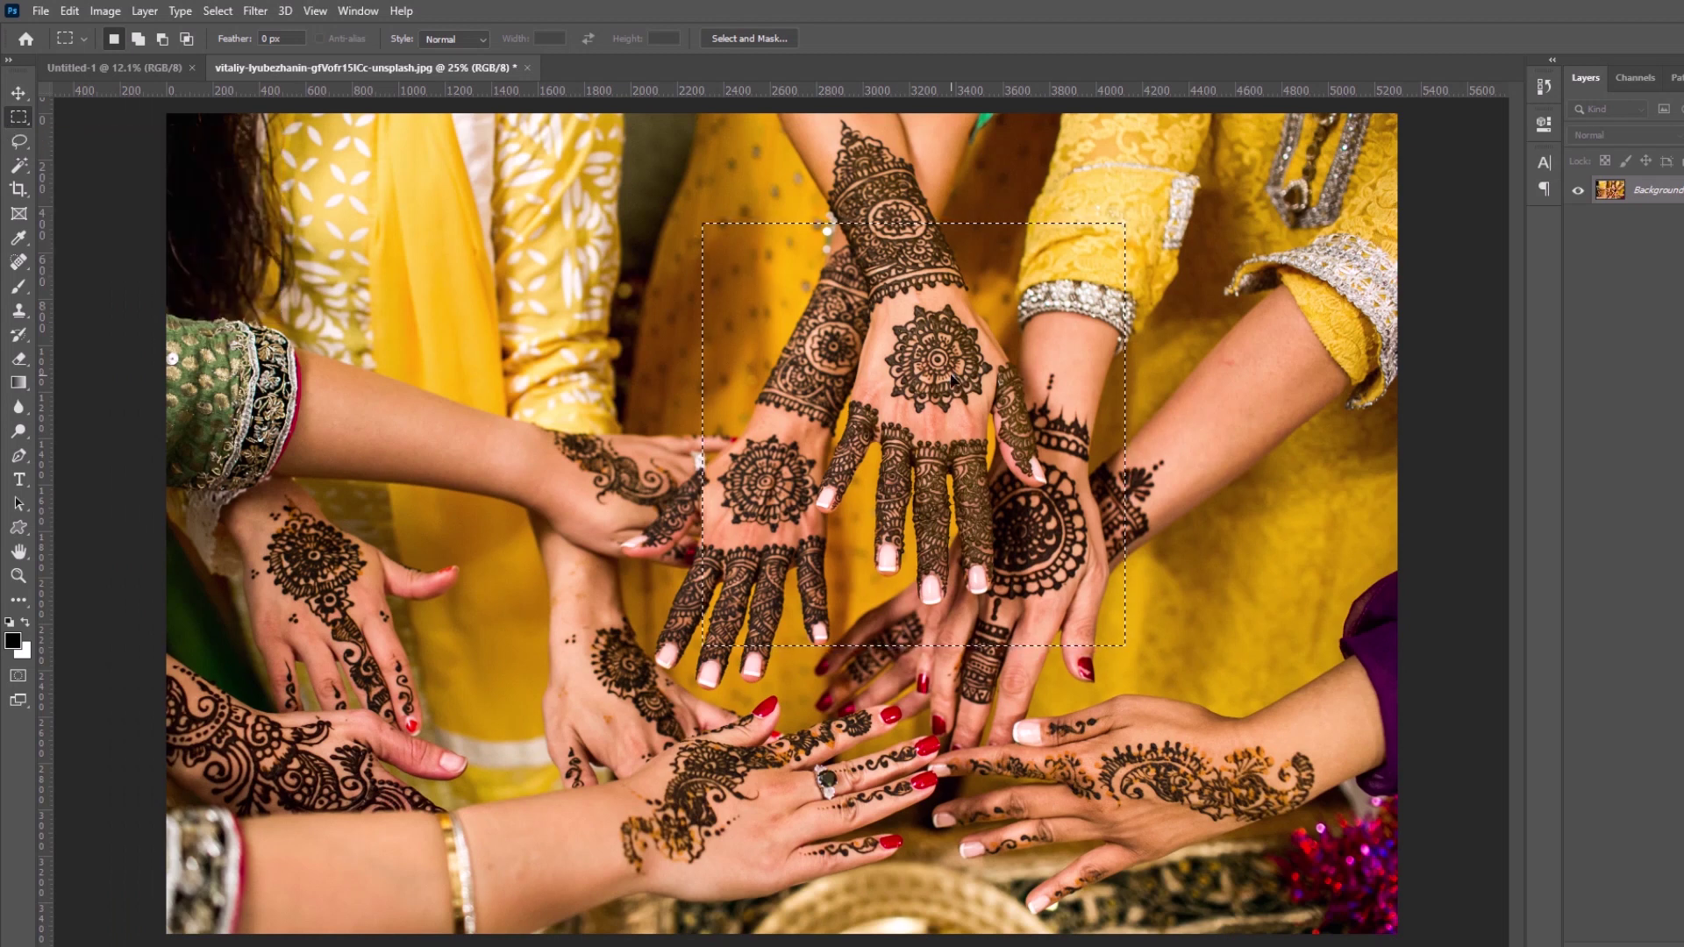
# Move the square selection so it sits over the central hands.
pyautogui.moveTo(951, 379); pyautogui.dragTo(605, 455)
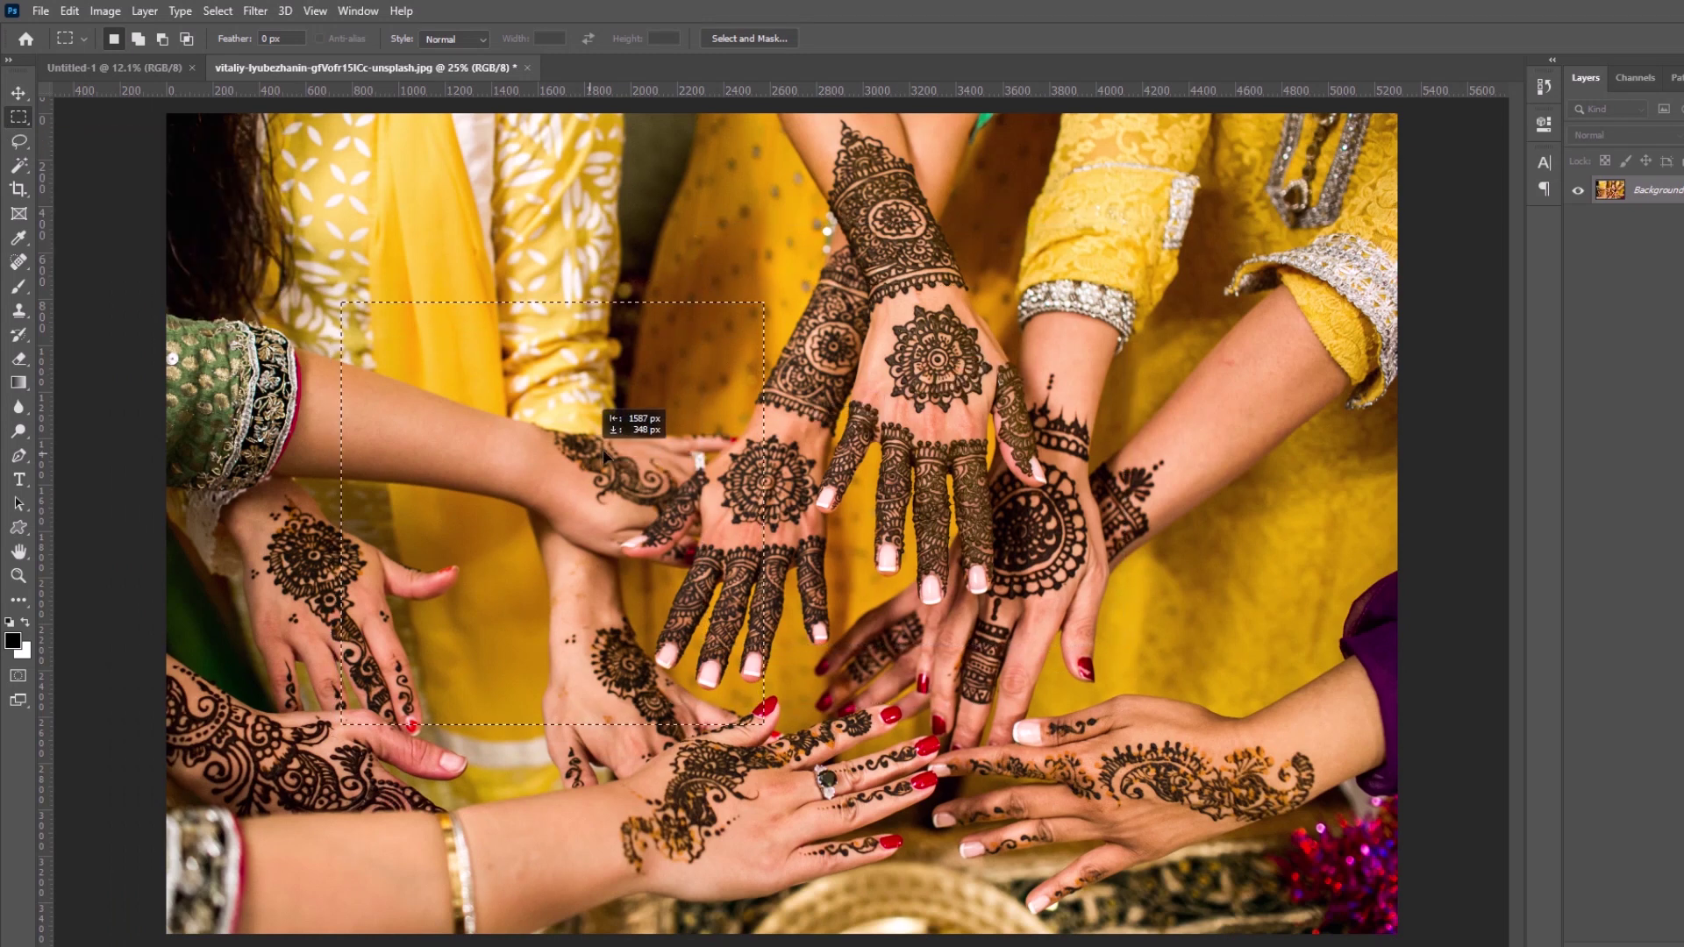
pyautogui.moveTo(605, 456); pyautogui.dragTo(937, 365)
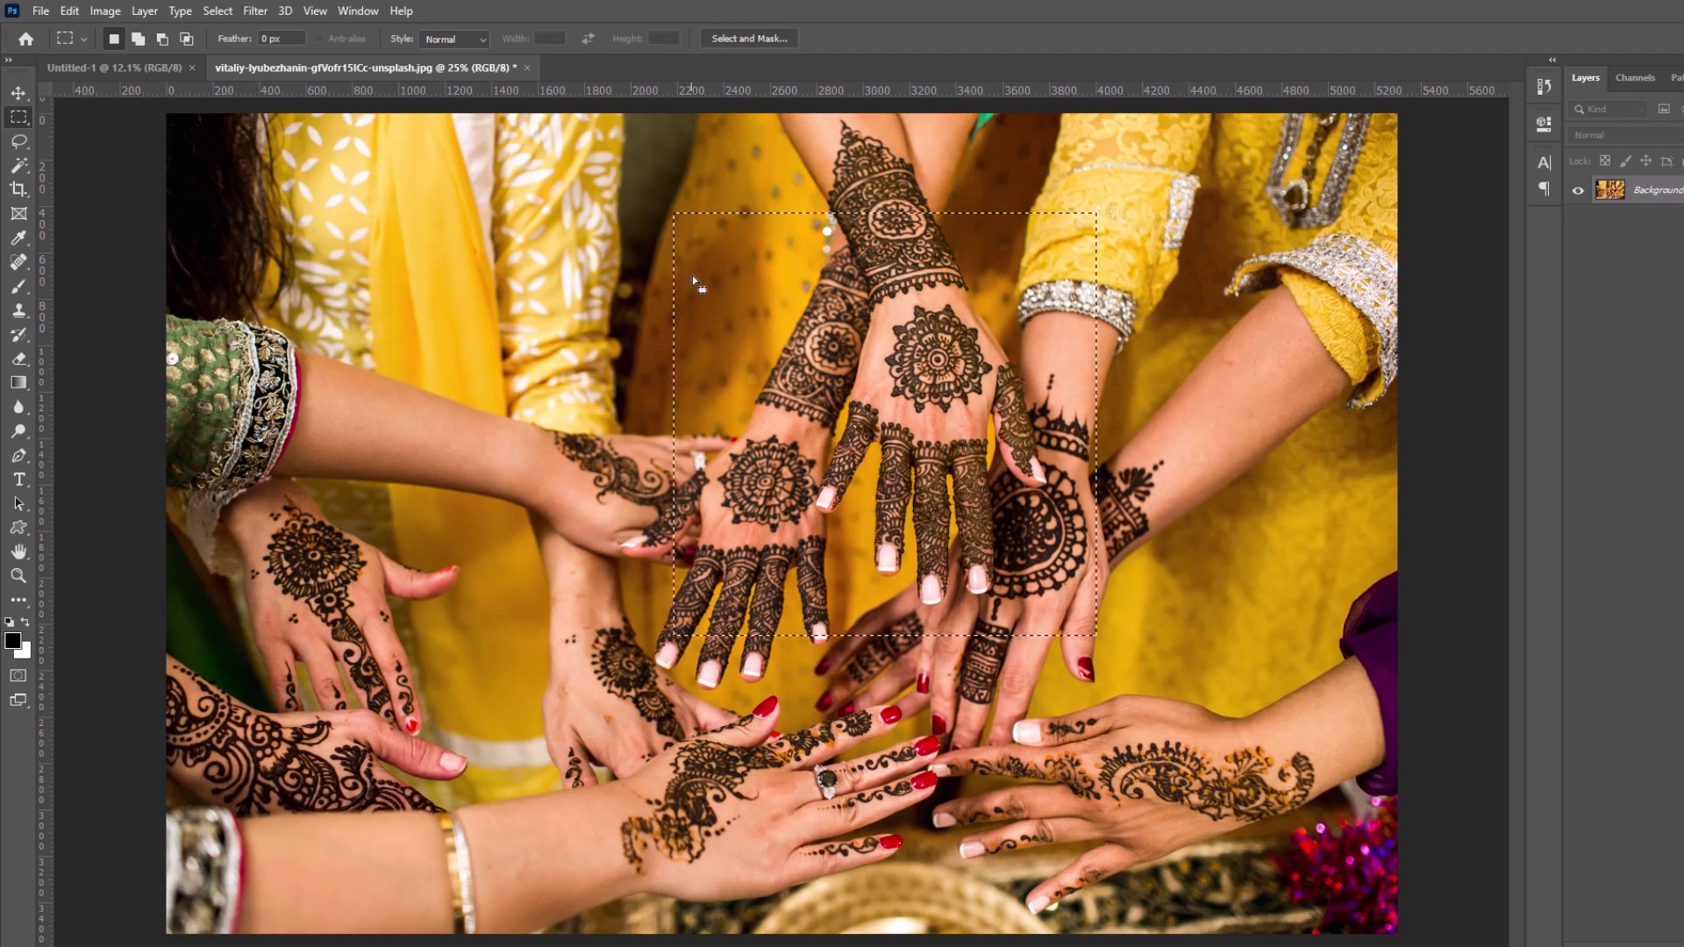
pyautogui.moveTo(713, 301); pyautogui.dragTo(725, 362)
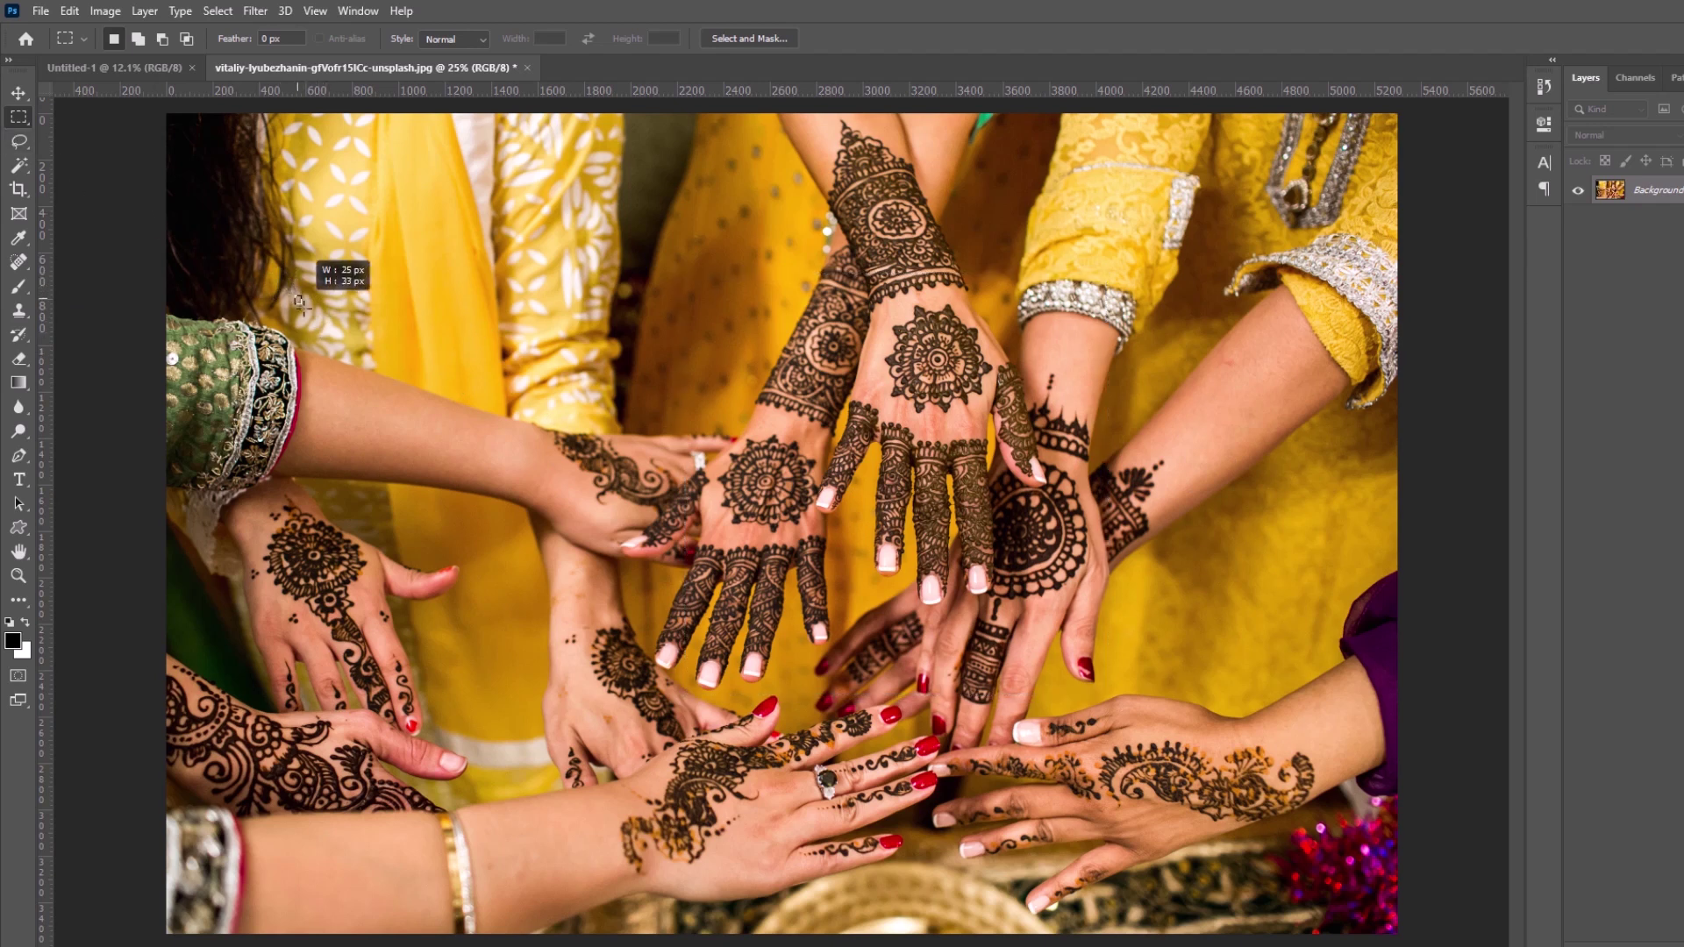
# Draw a new rectangular selection on the left and move it onto the central hands.
pyautogui.moveTo(299, 301); pyautogui.dragTo(697, 689)
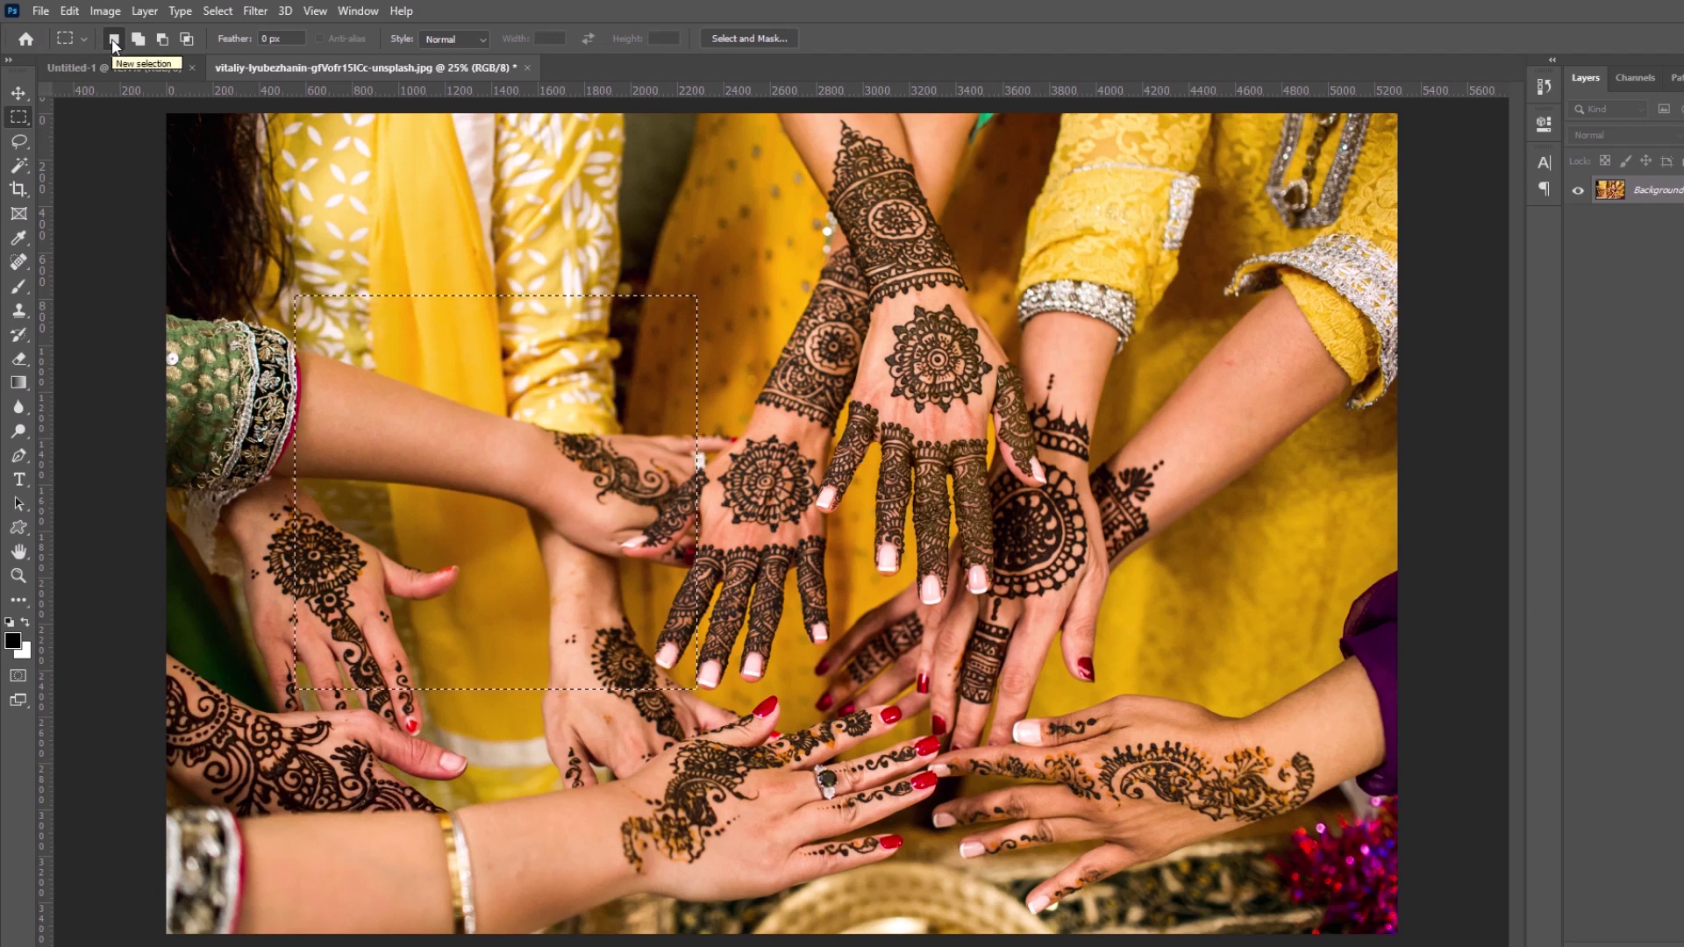
pyautogui.moveTo(584, 426)
pyautogui.mouseDown()
pyautogui.moveTo(912, 430)
pyautogui.moveTo(968, 402)
pyautogui.mouseUp()
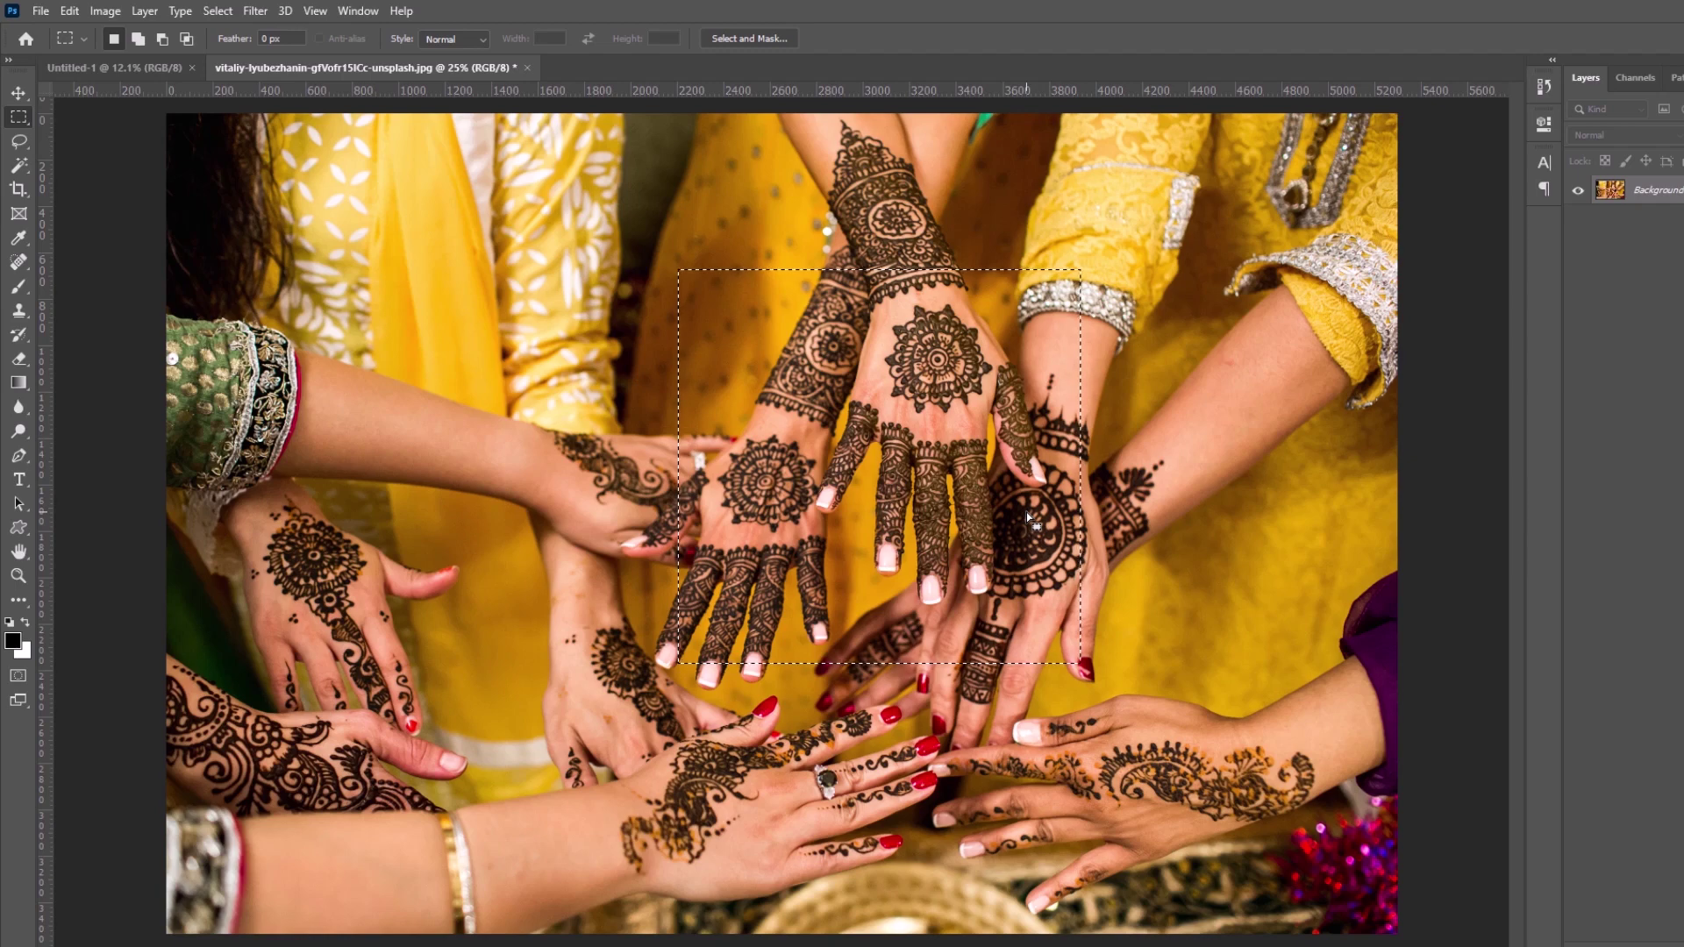
pyautogui.click(218, 13)
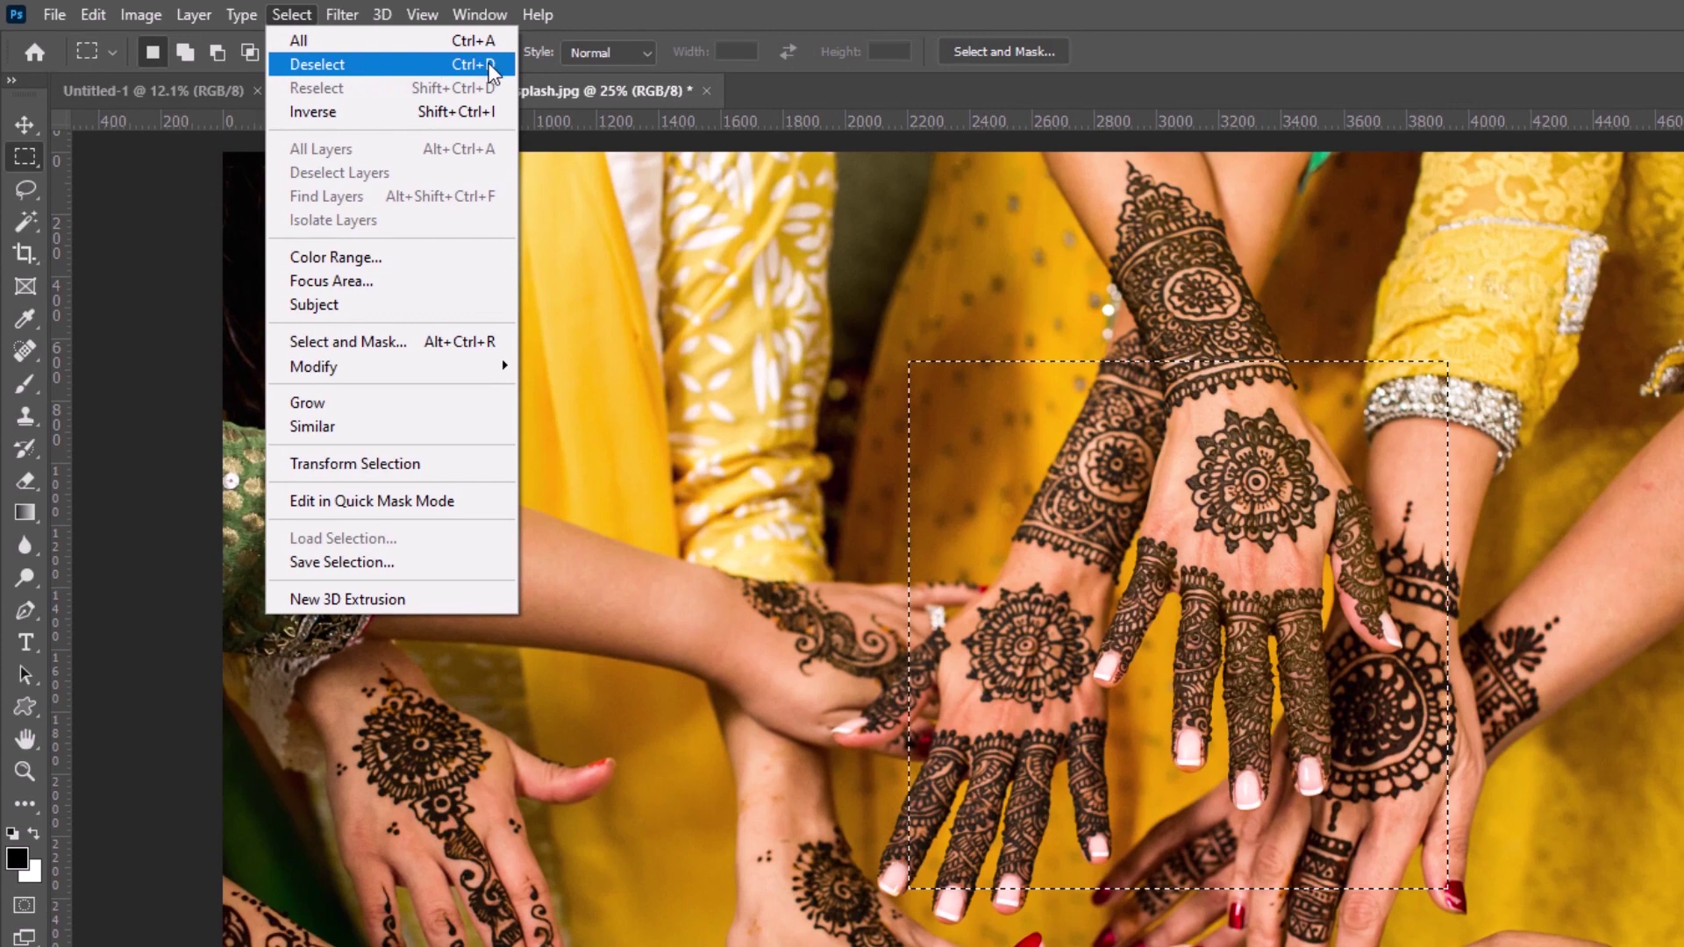
# Close the Select menu and clear the rectangular selection from the photo.
pyautogui.click(1392, 30)
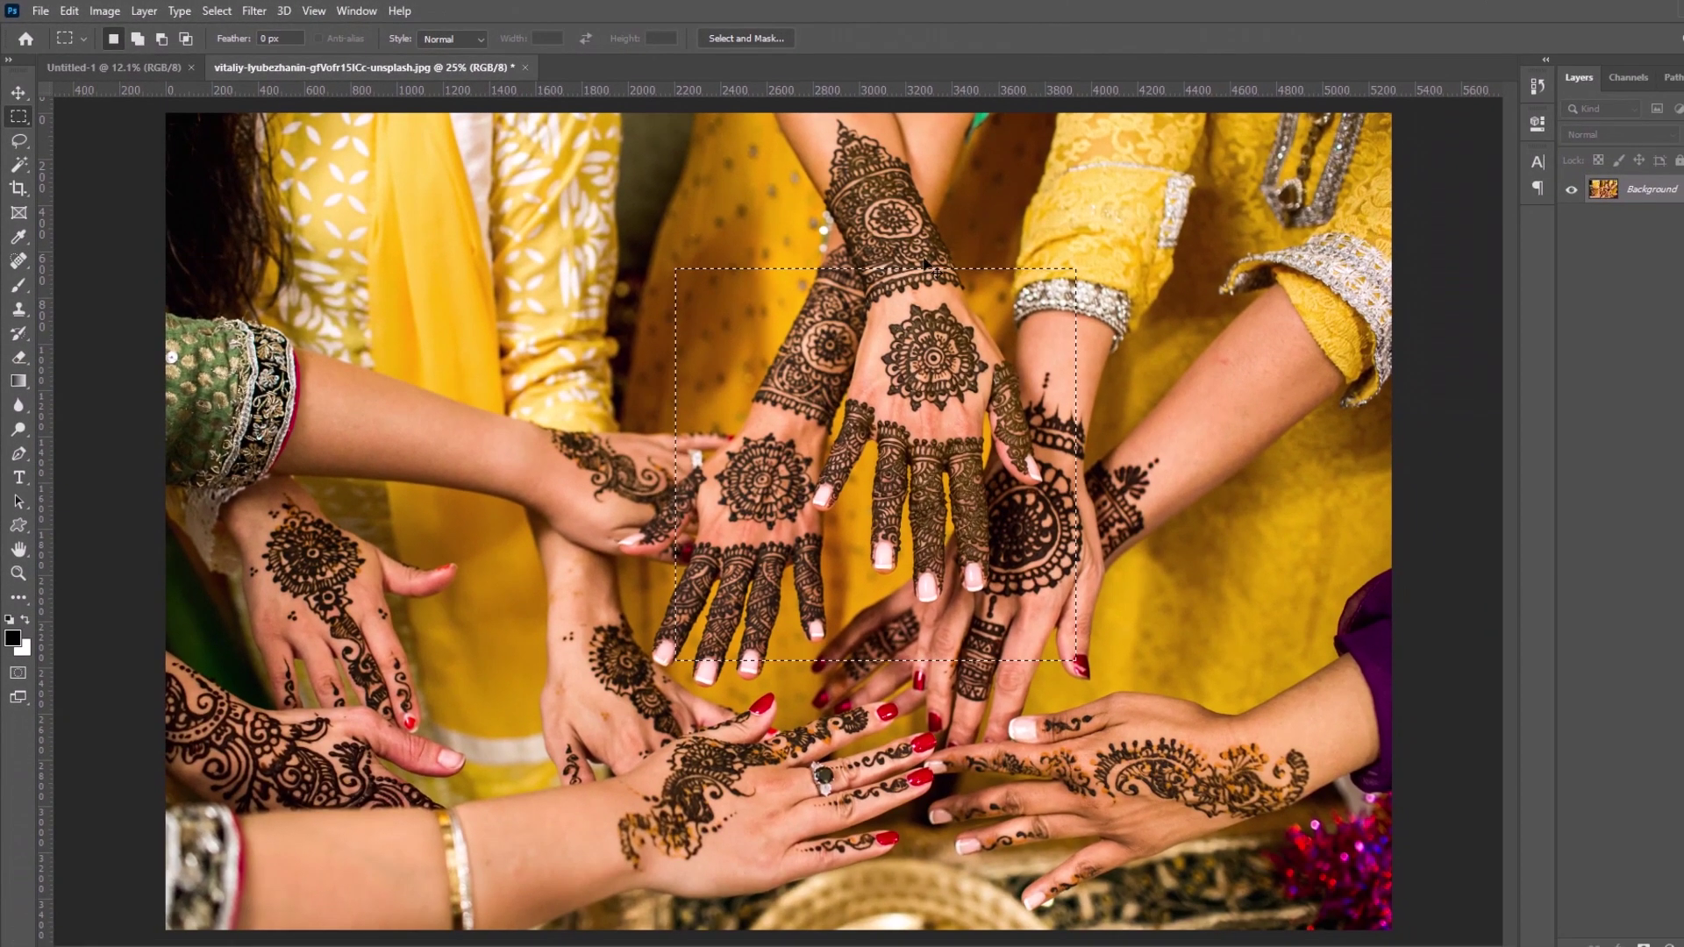
pyautogui.click(880, 400)
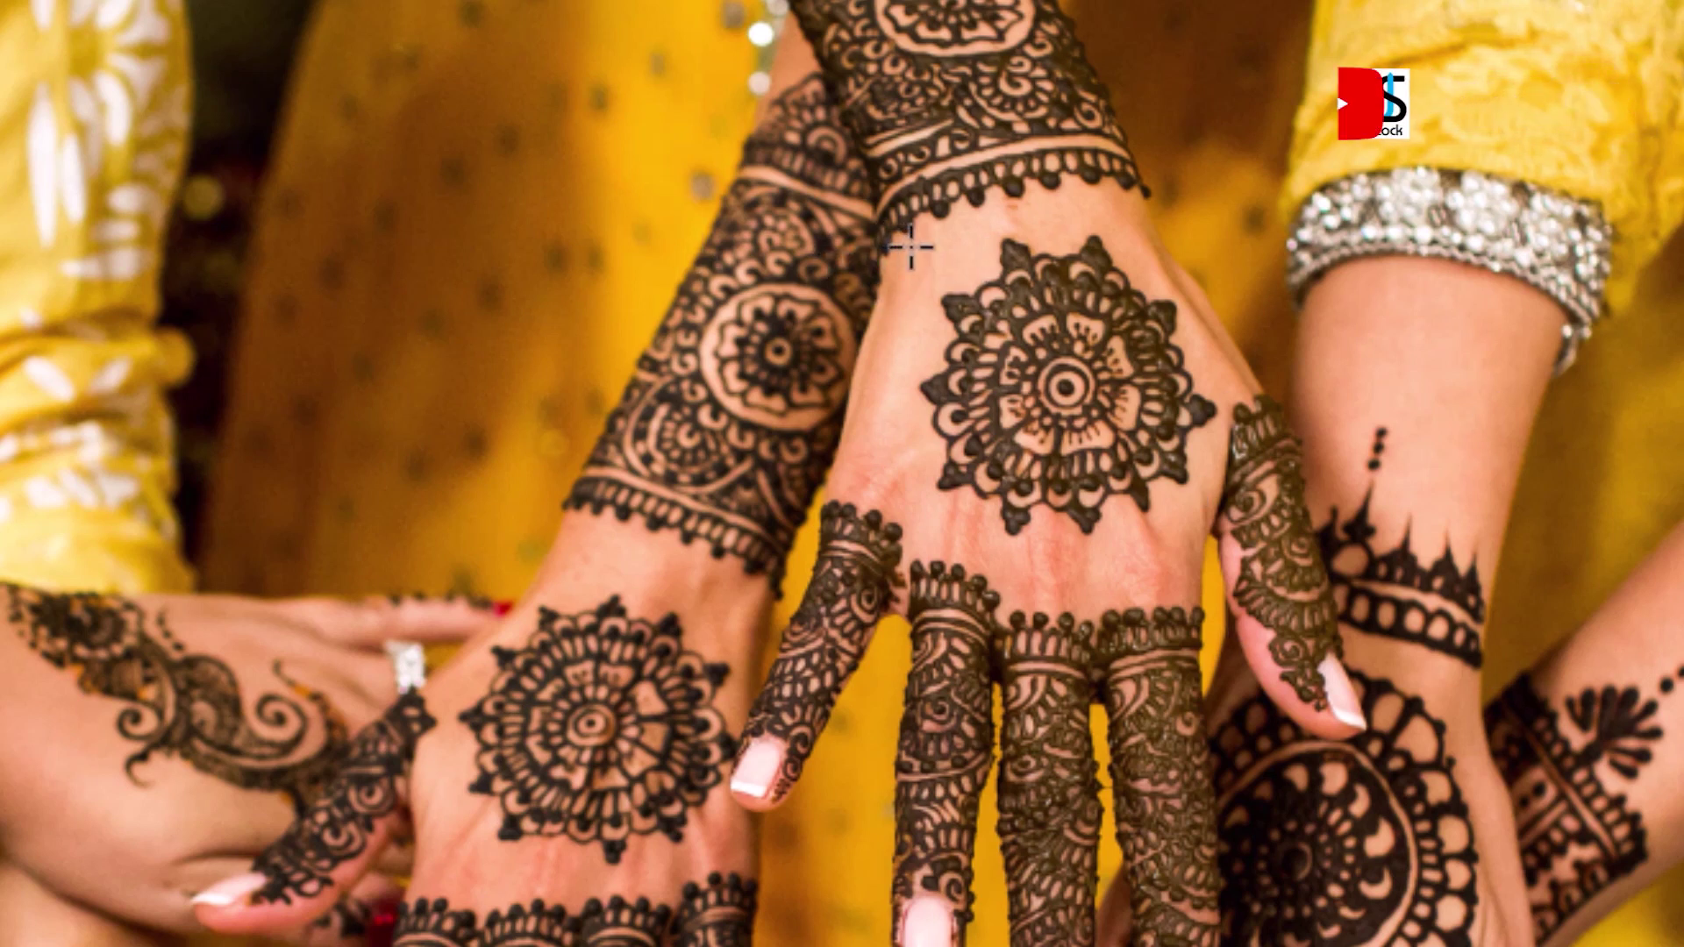
# Copy a square selection of the central hand's mandala onto new Layer 1 with Ctrl+J.
pyautogui.moveTo(891, 243); pyautogui.dragTo(1283, 568)
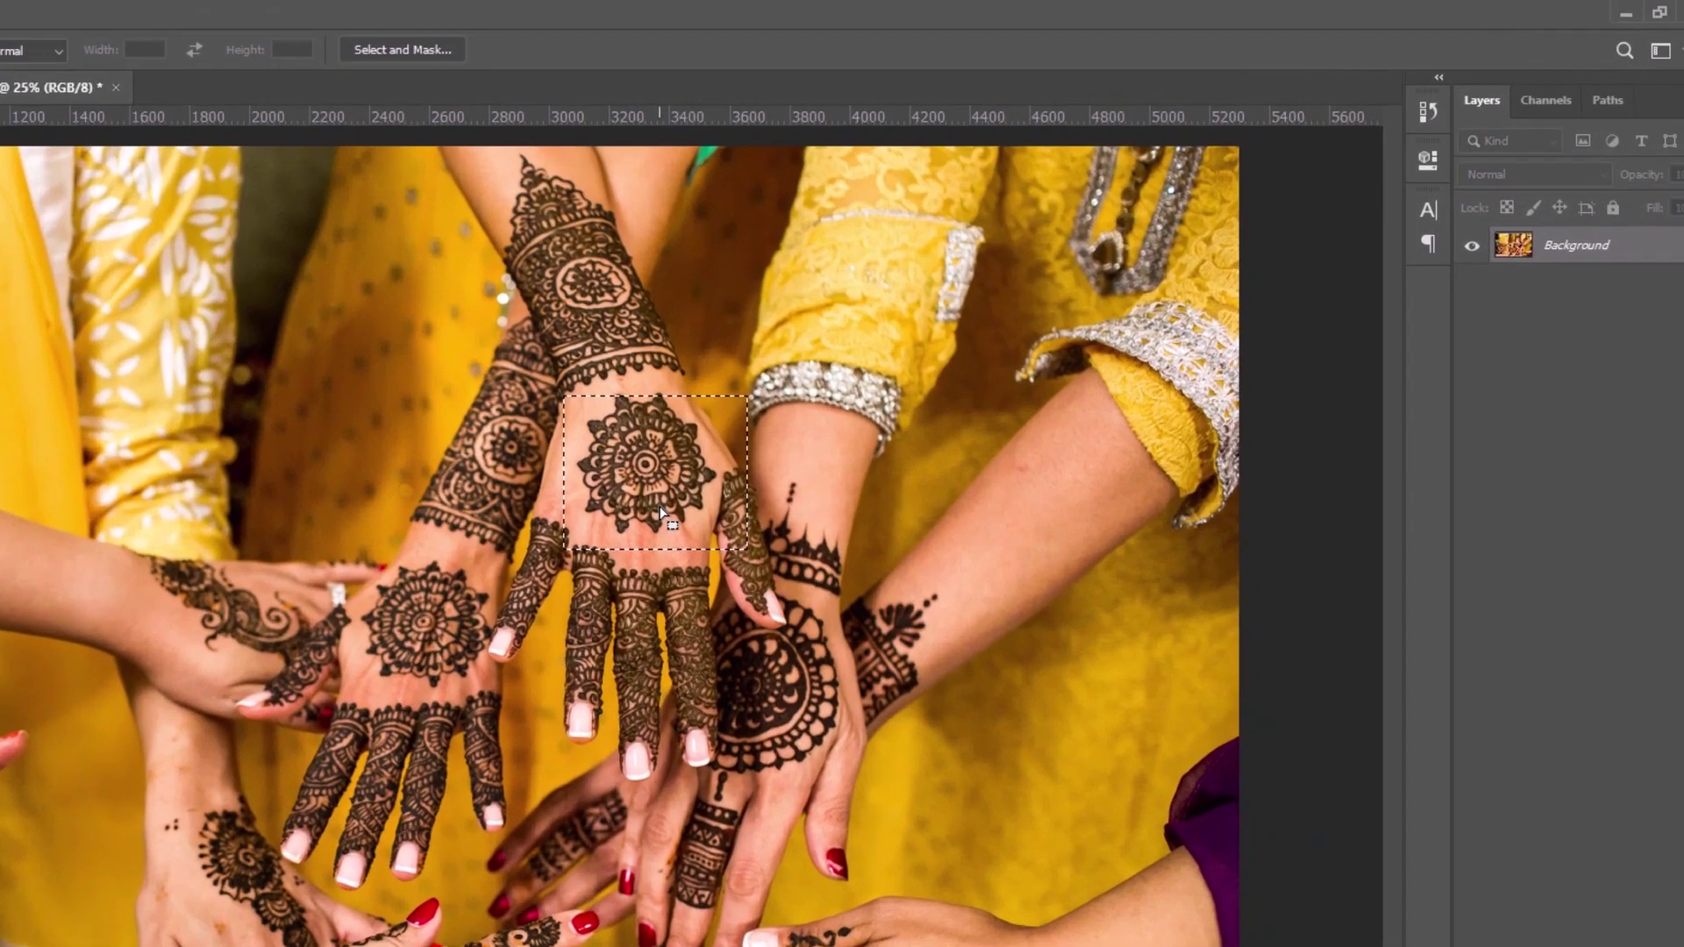
pyautogui.hotkey('ctrl', 'j')
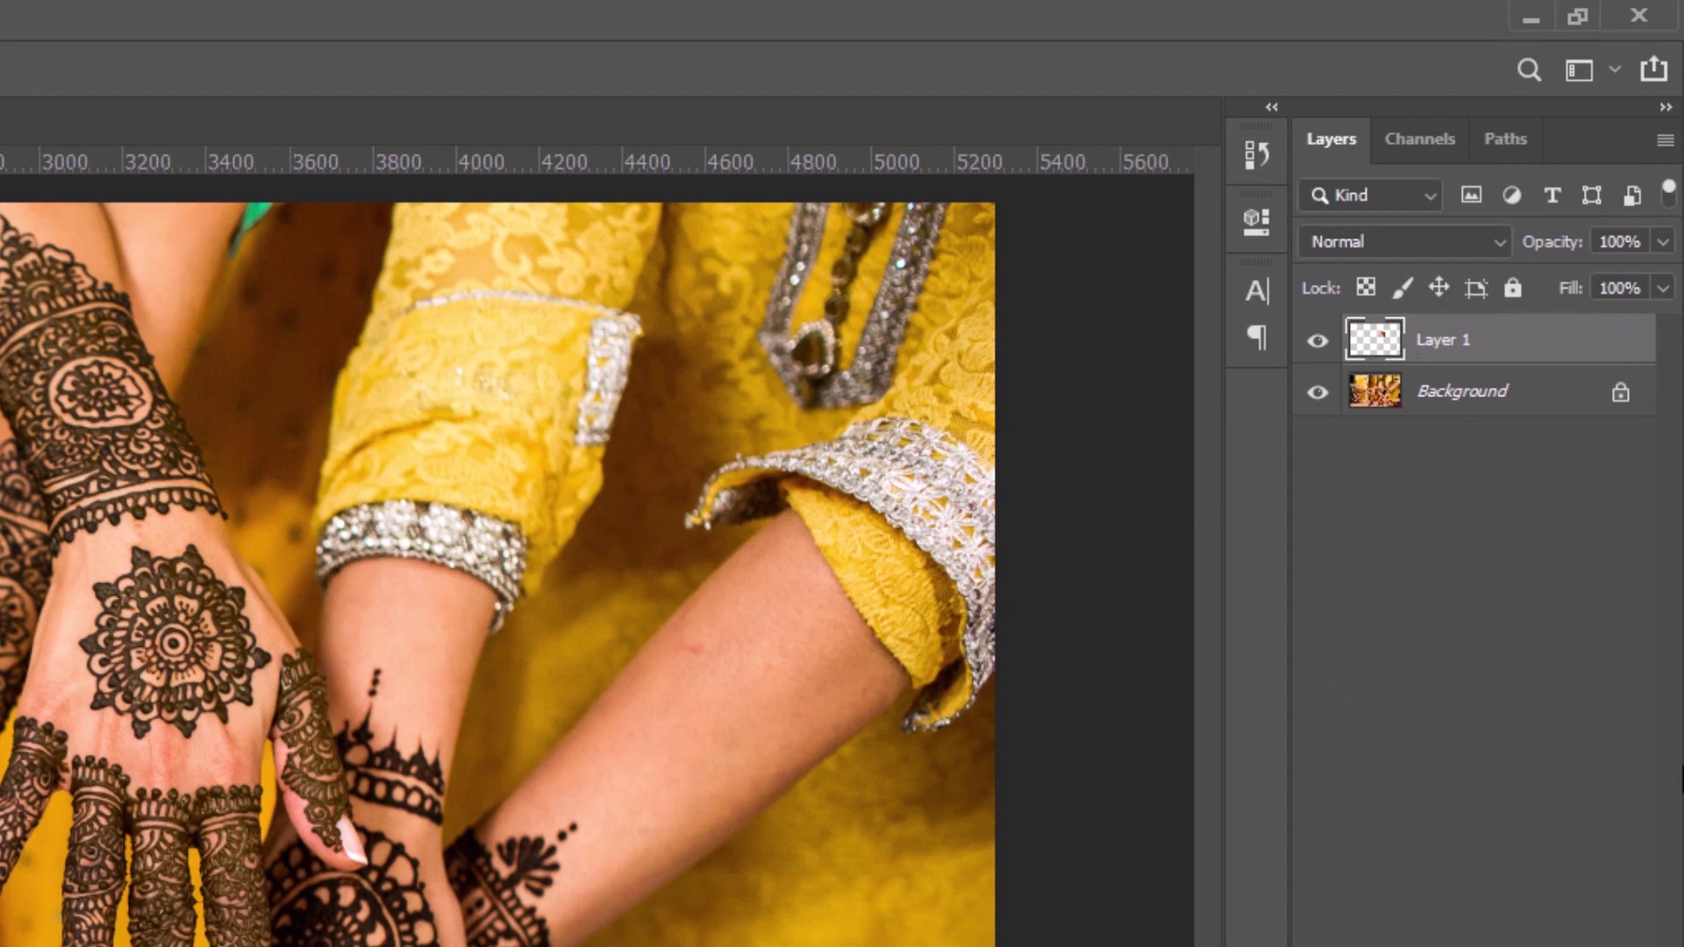
pyautogui.click(1401, 756)
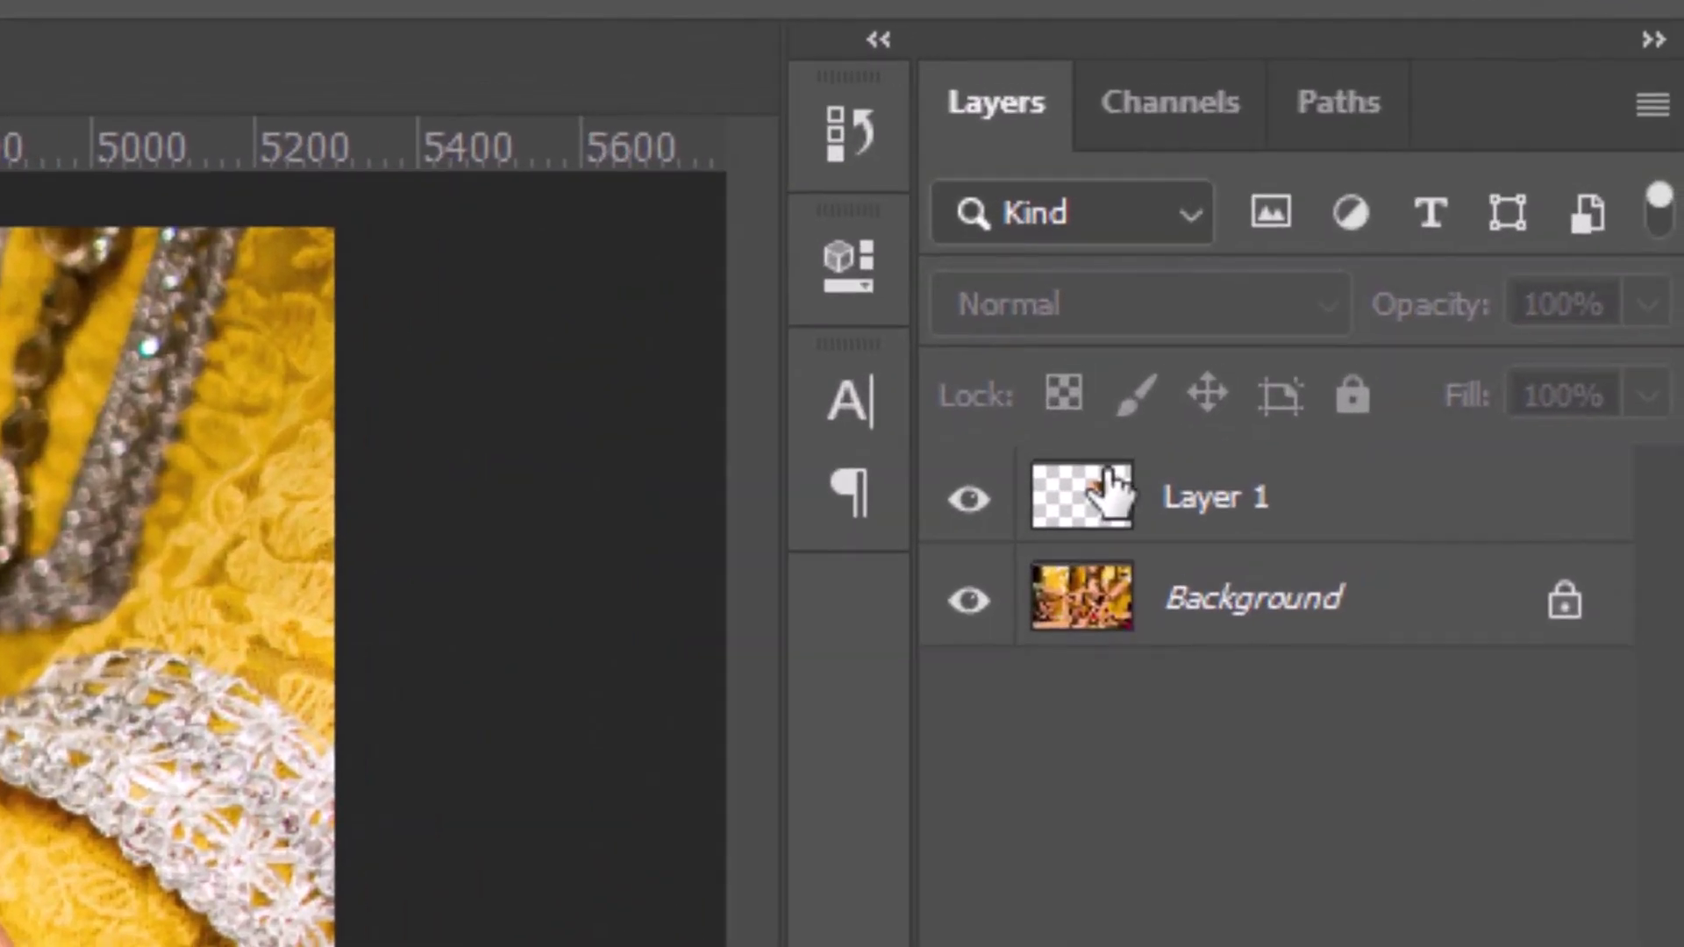
# Delete Layer 1 from its context menu, confirm Yes, then undo the deletion.
pyautogui.click(1652, 186)
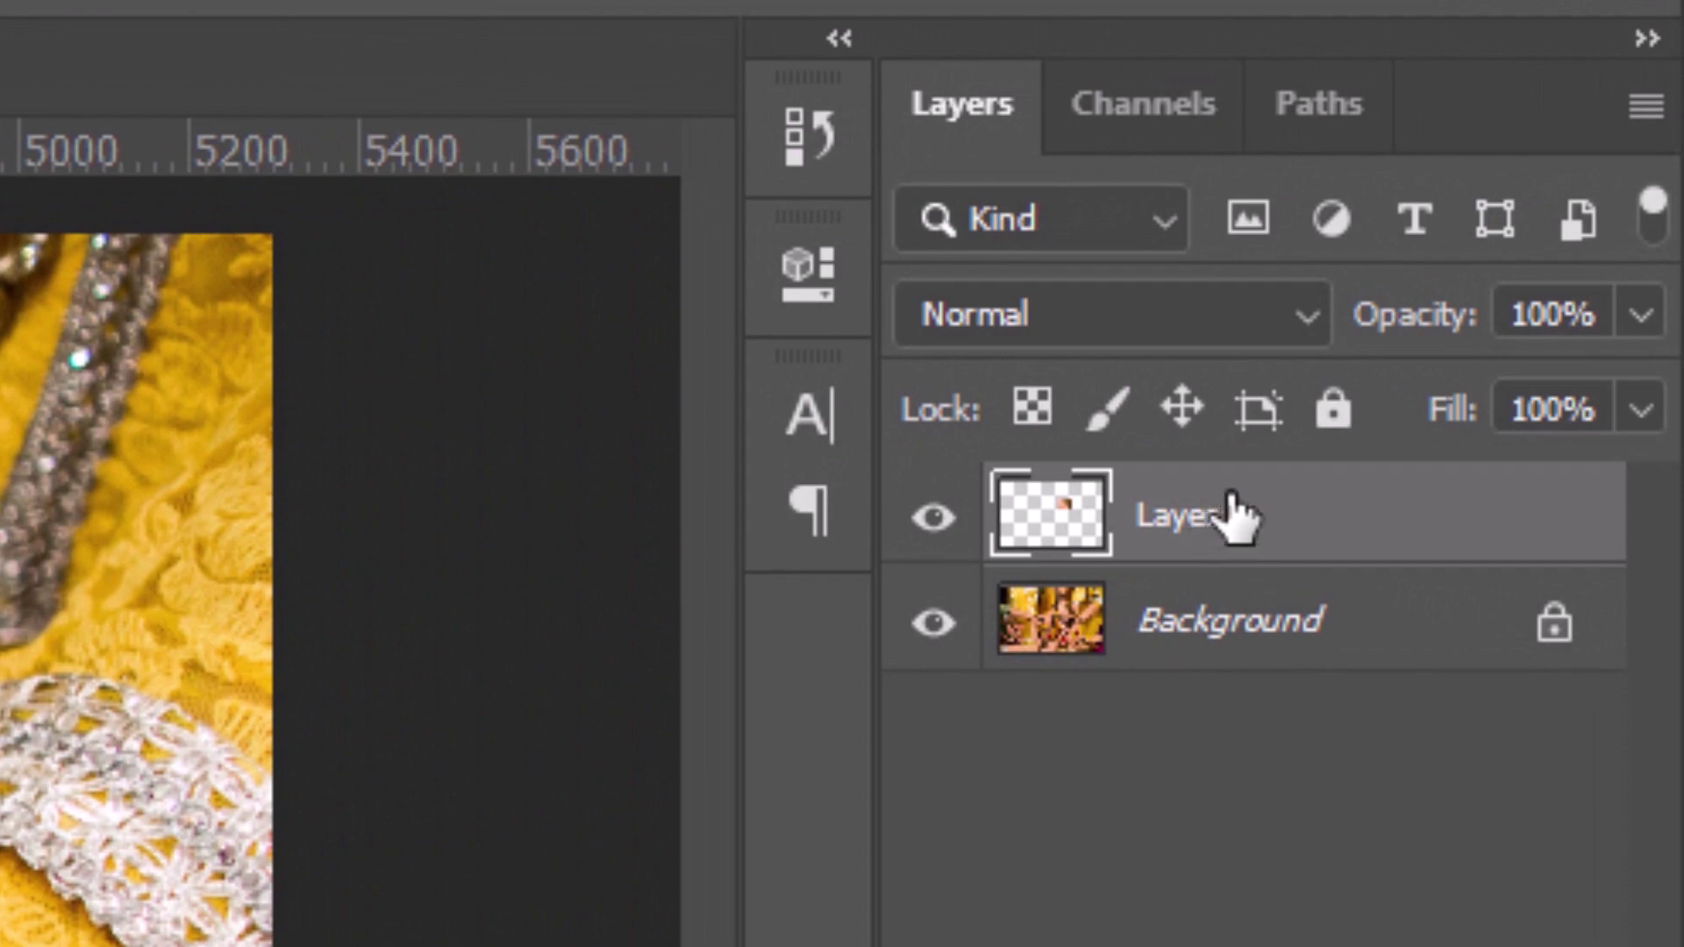
pyautogui.moveTo(1232, 513); pyautogui.dragTo(1307, 524)
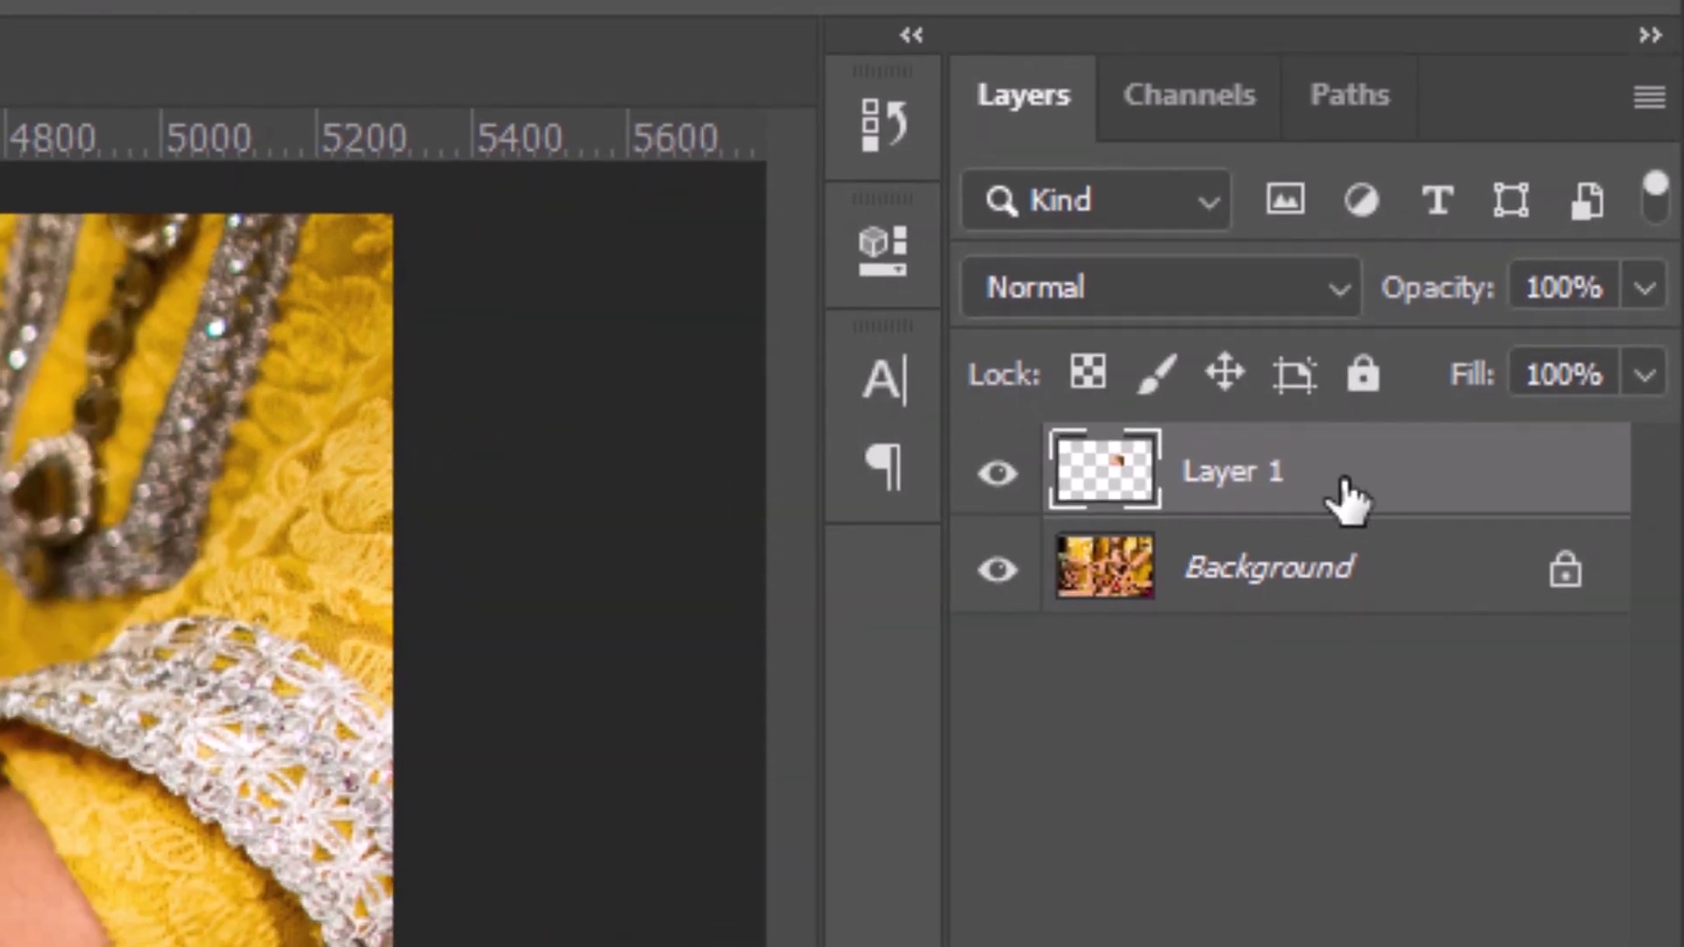
pyautogui.rightClick(1342, 489)
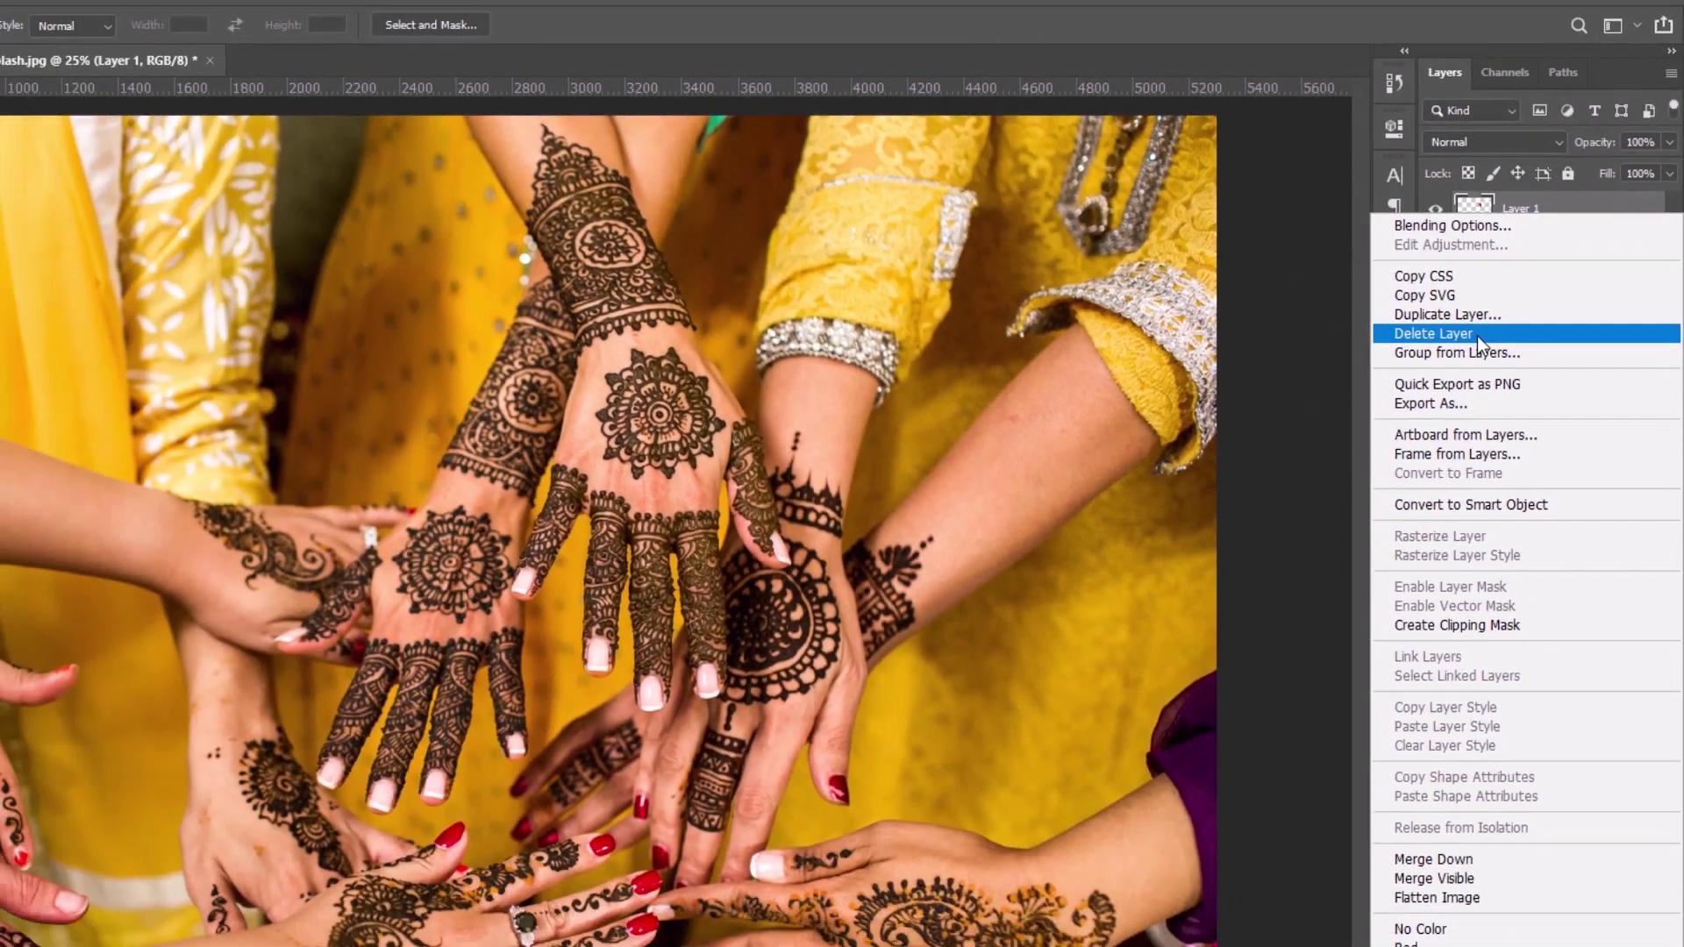
pyautogui.click(1477, 335)
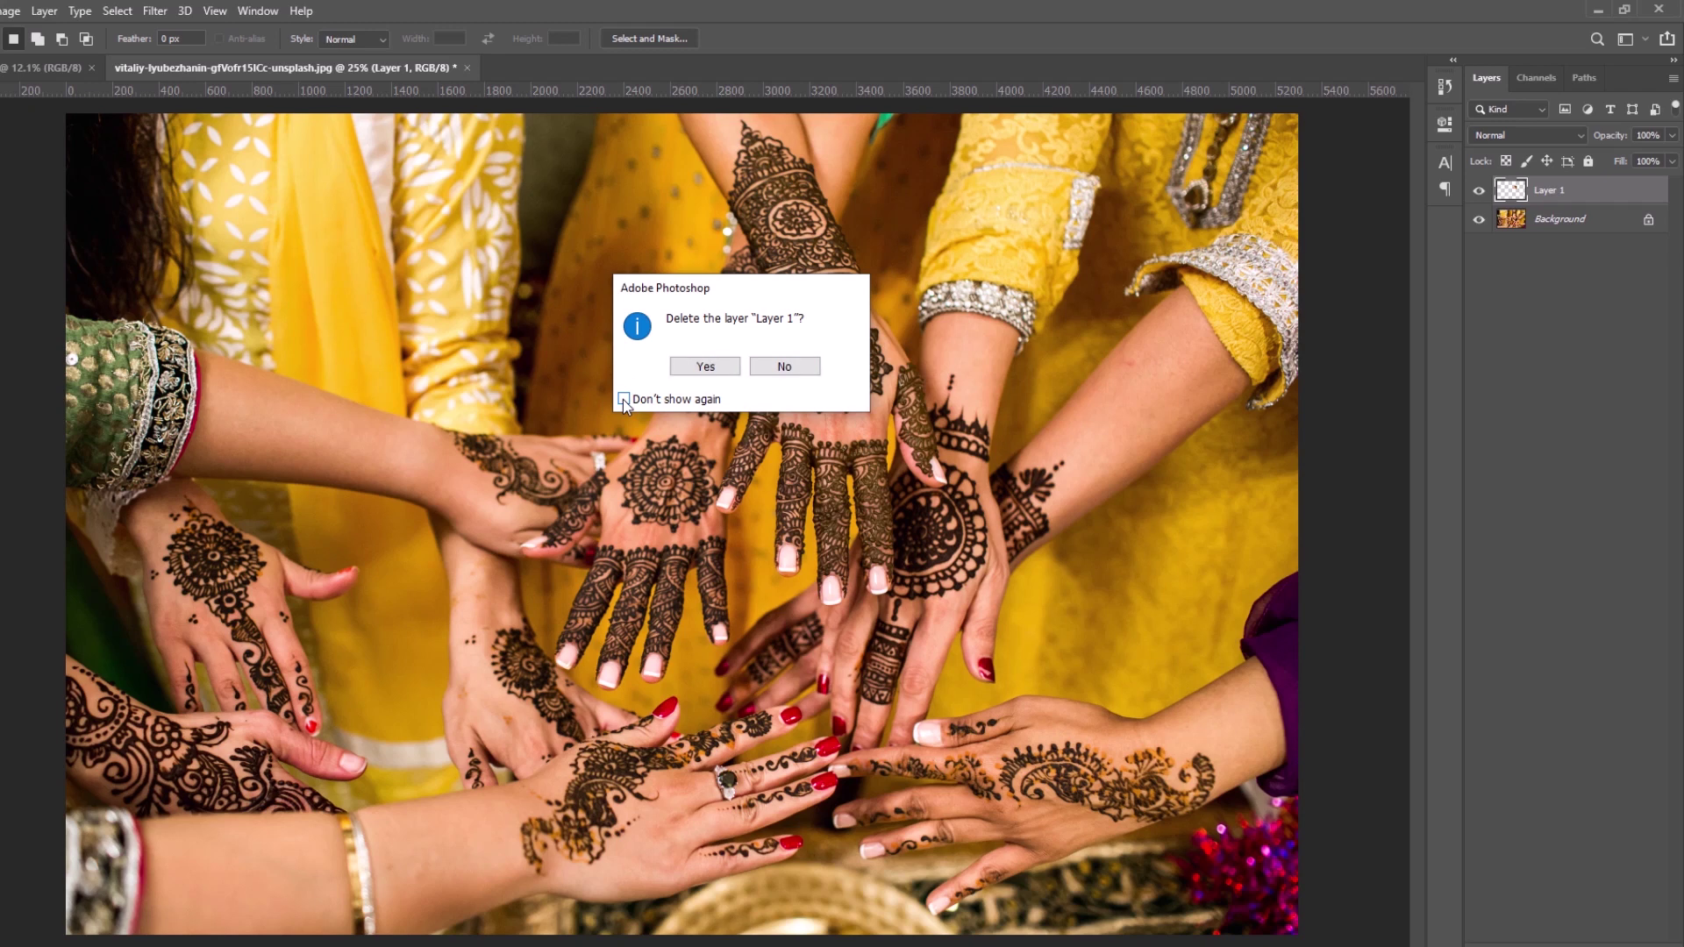
pyautogui.click(702, 375)
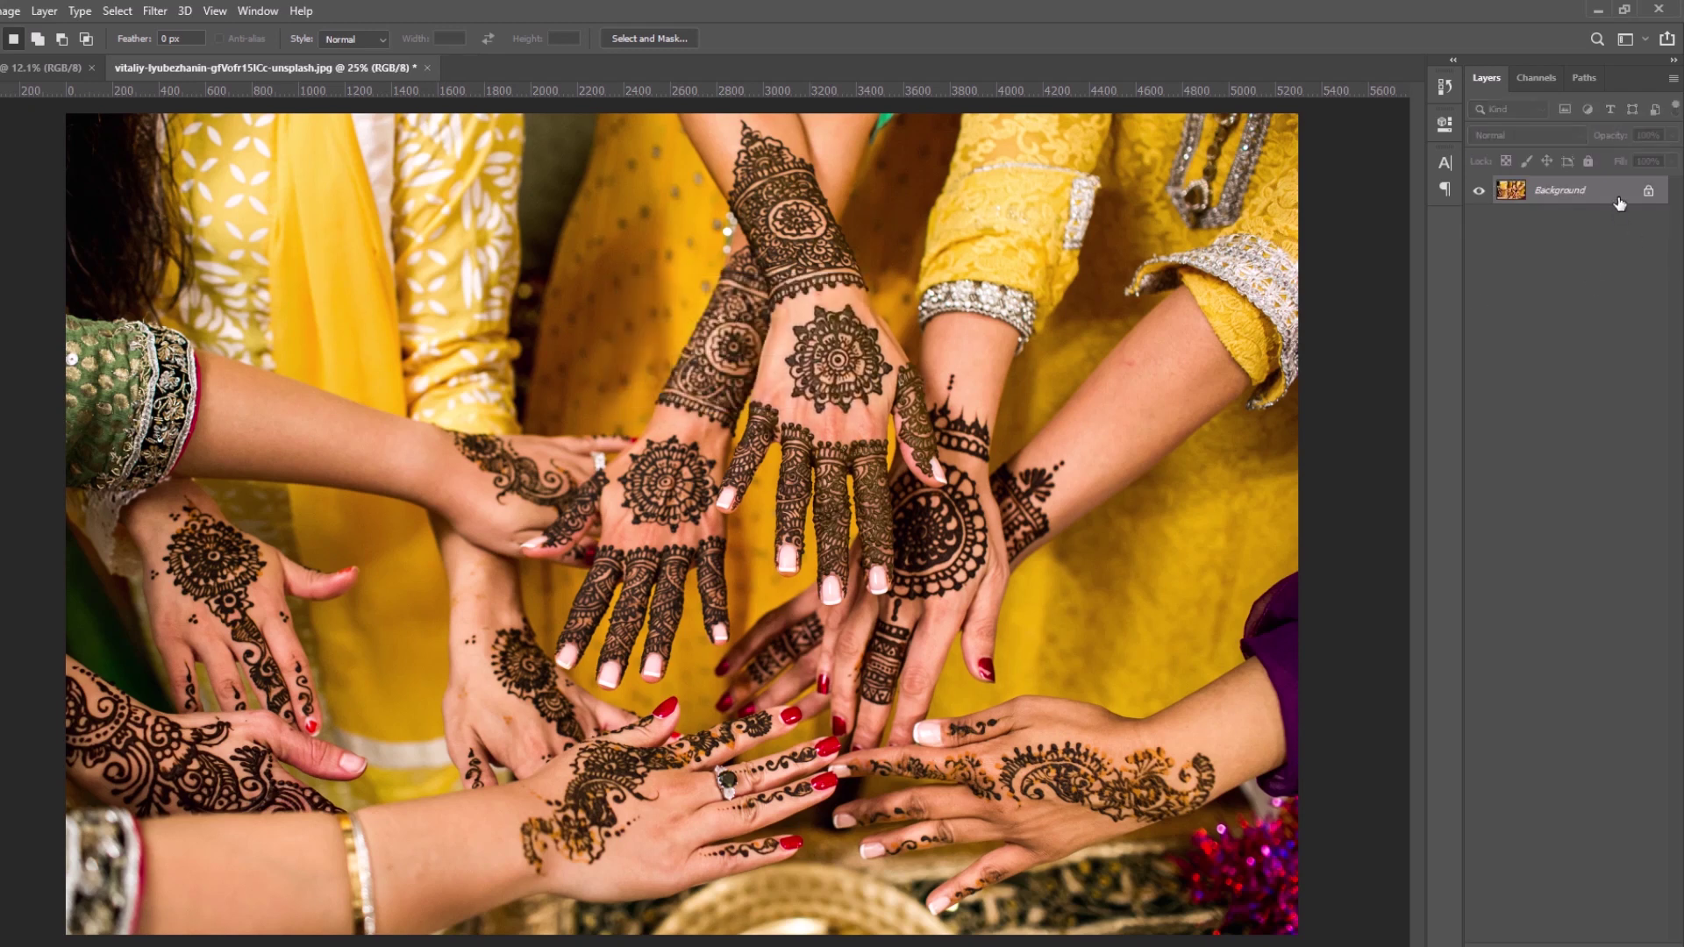
pyautogui.hotkey('ctrl', 'z')
# Delete Layer 1 again, undo it, then drag Layer 1 to the trash for good.
pyautogui.rightClick(1570, 197)
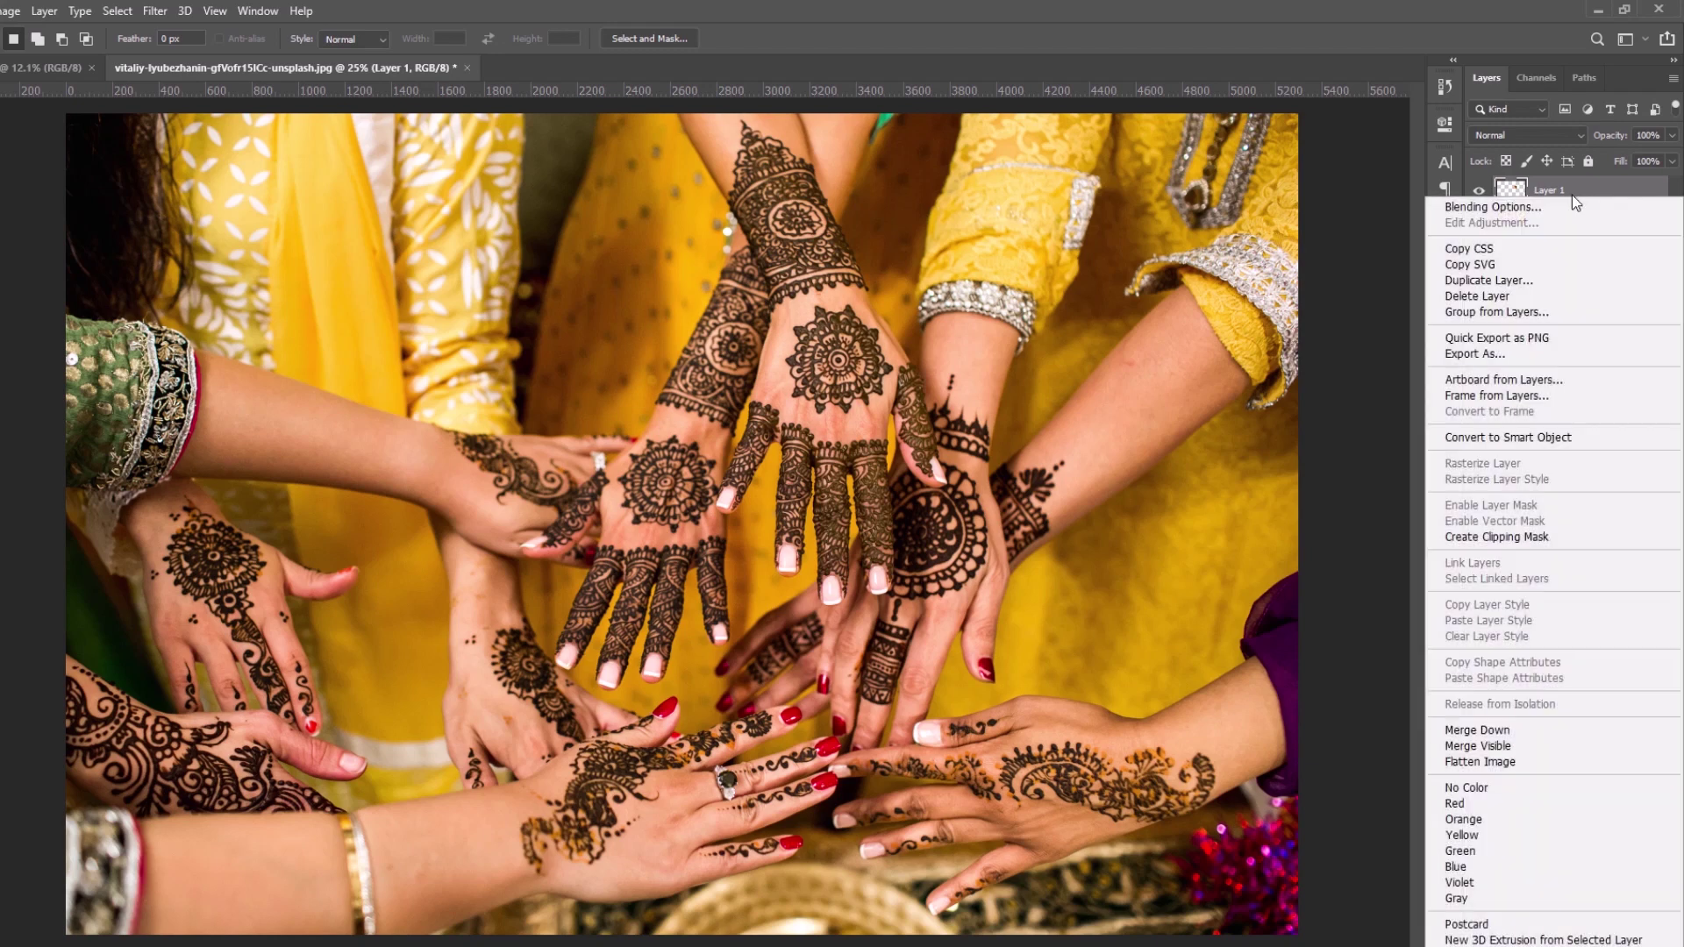
pyautogui.click(1482, 297)
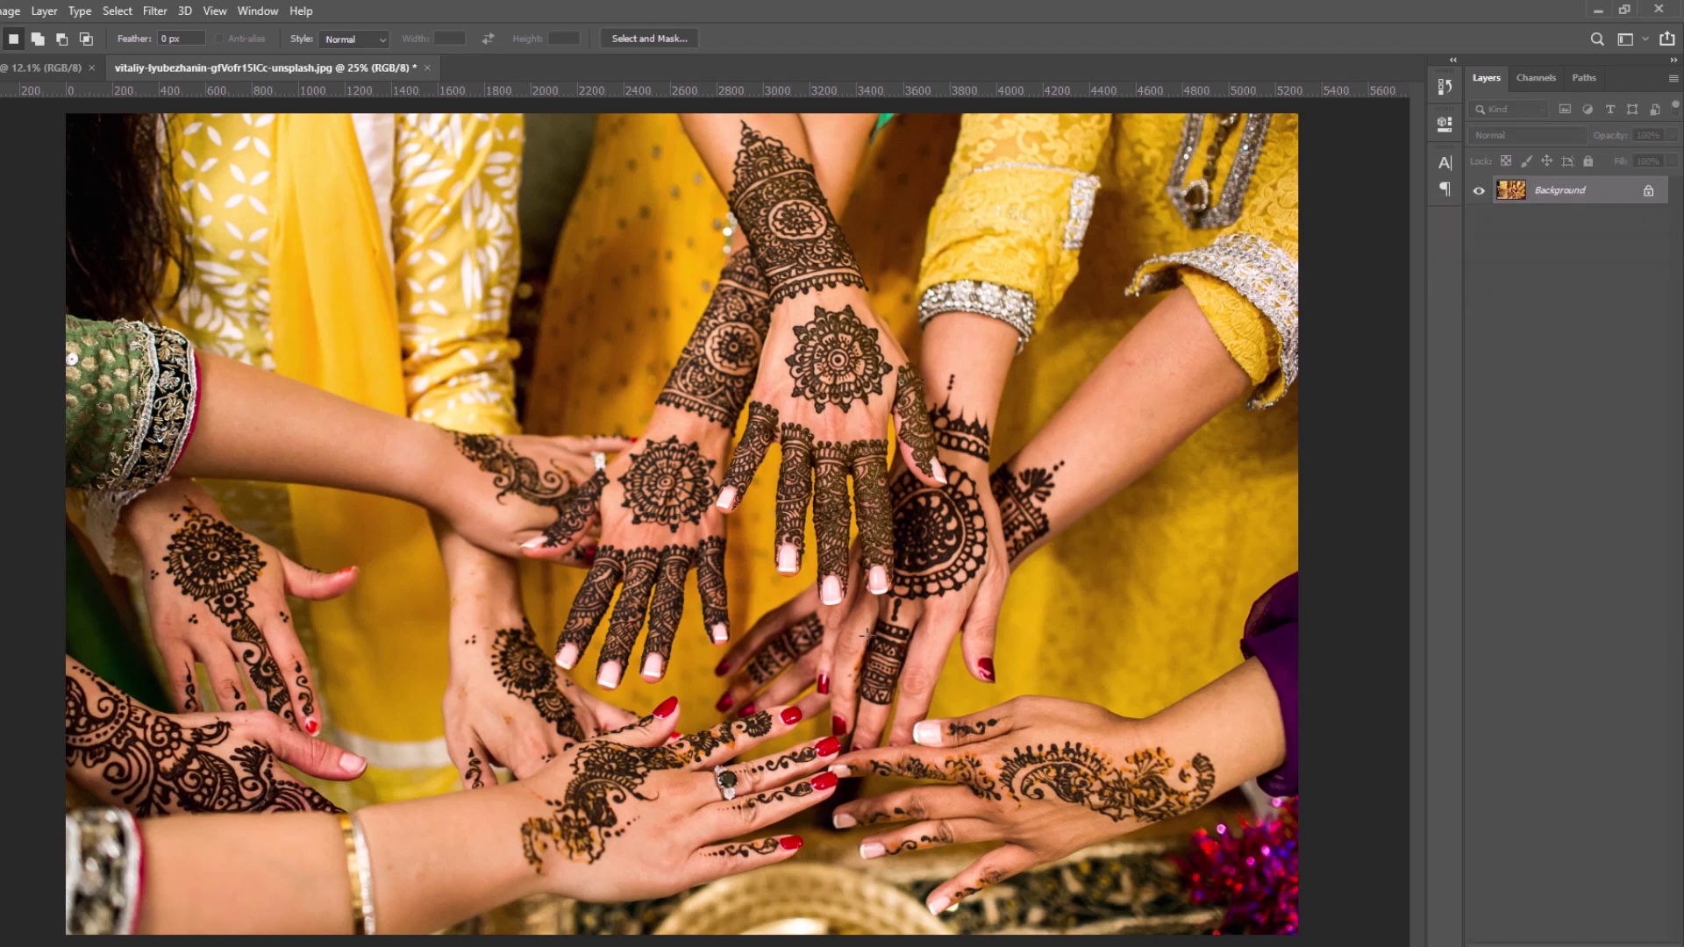
pyautogui.hotkey('ctrl', 'z')
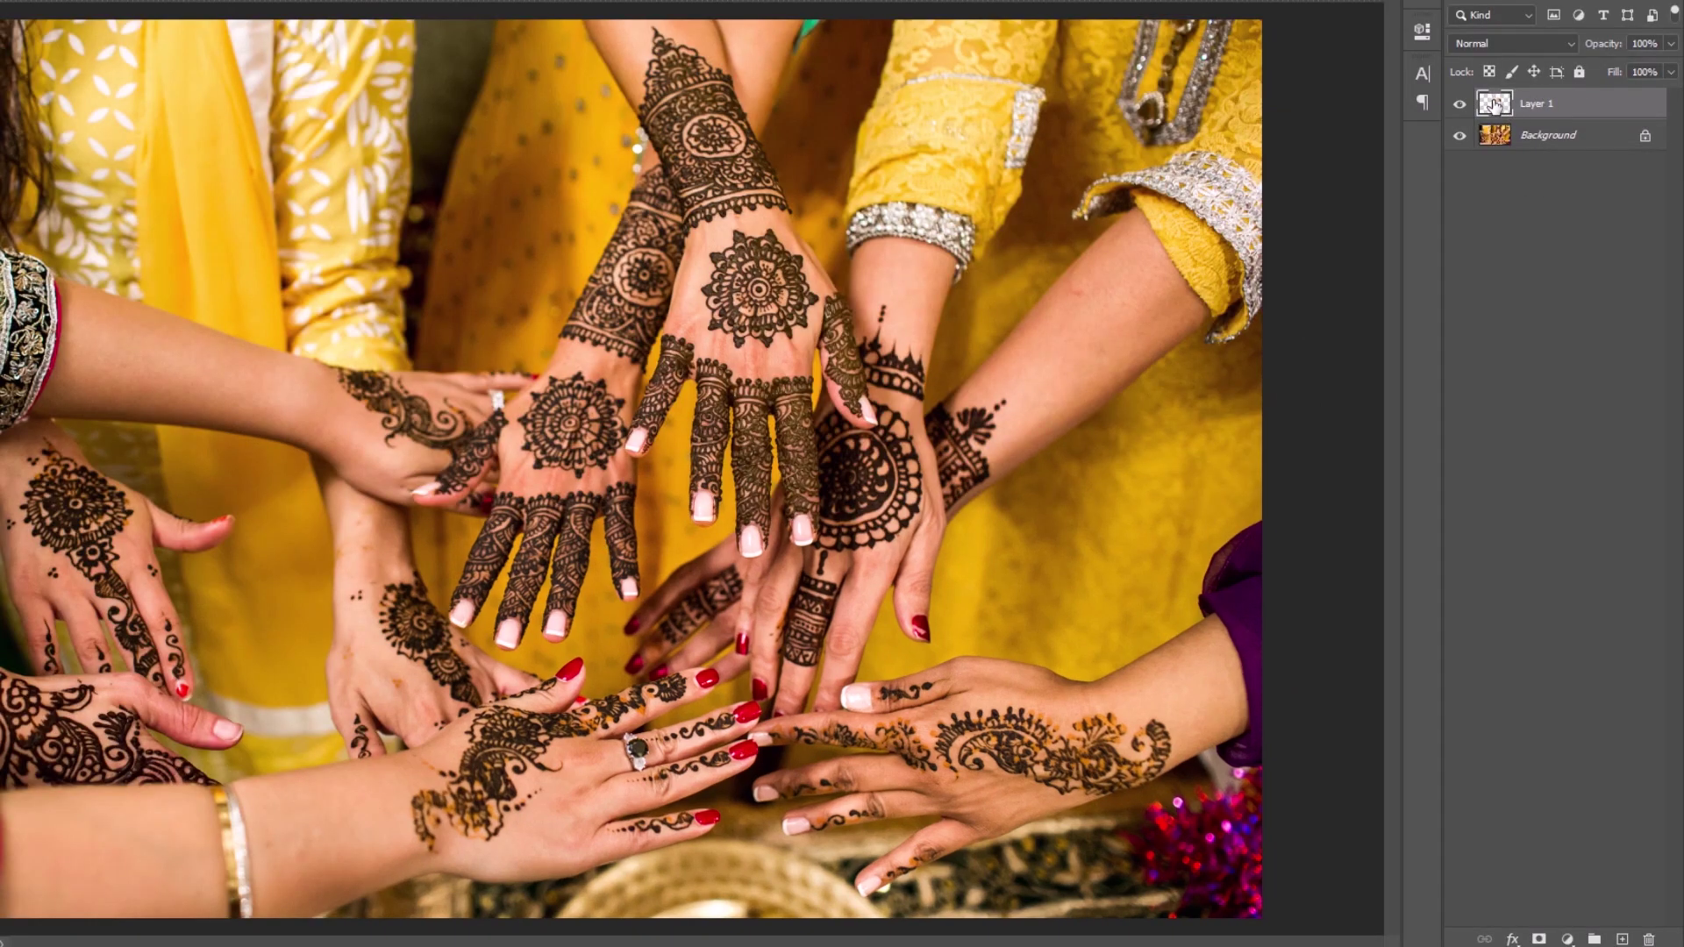
pyautogui.moveTo(1495, 105)
pyautogui.mouseDown()
pyautogui.moveTo(1665, 638)
pyautogui.moveTo(1653, 937)
pyautogui.mouseUp()
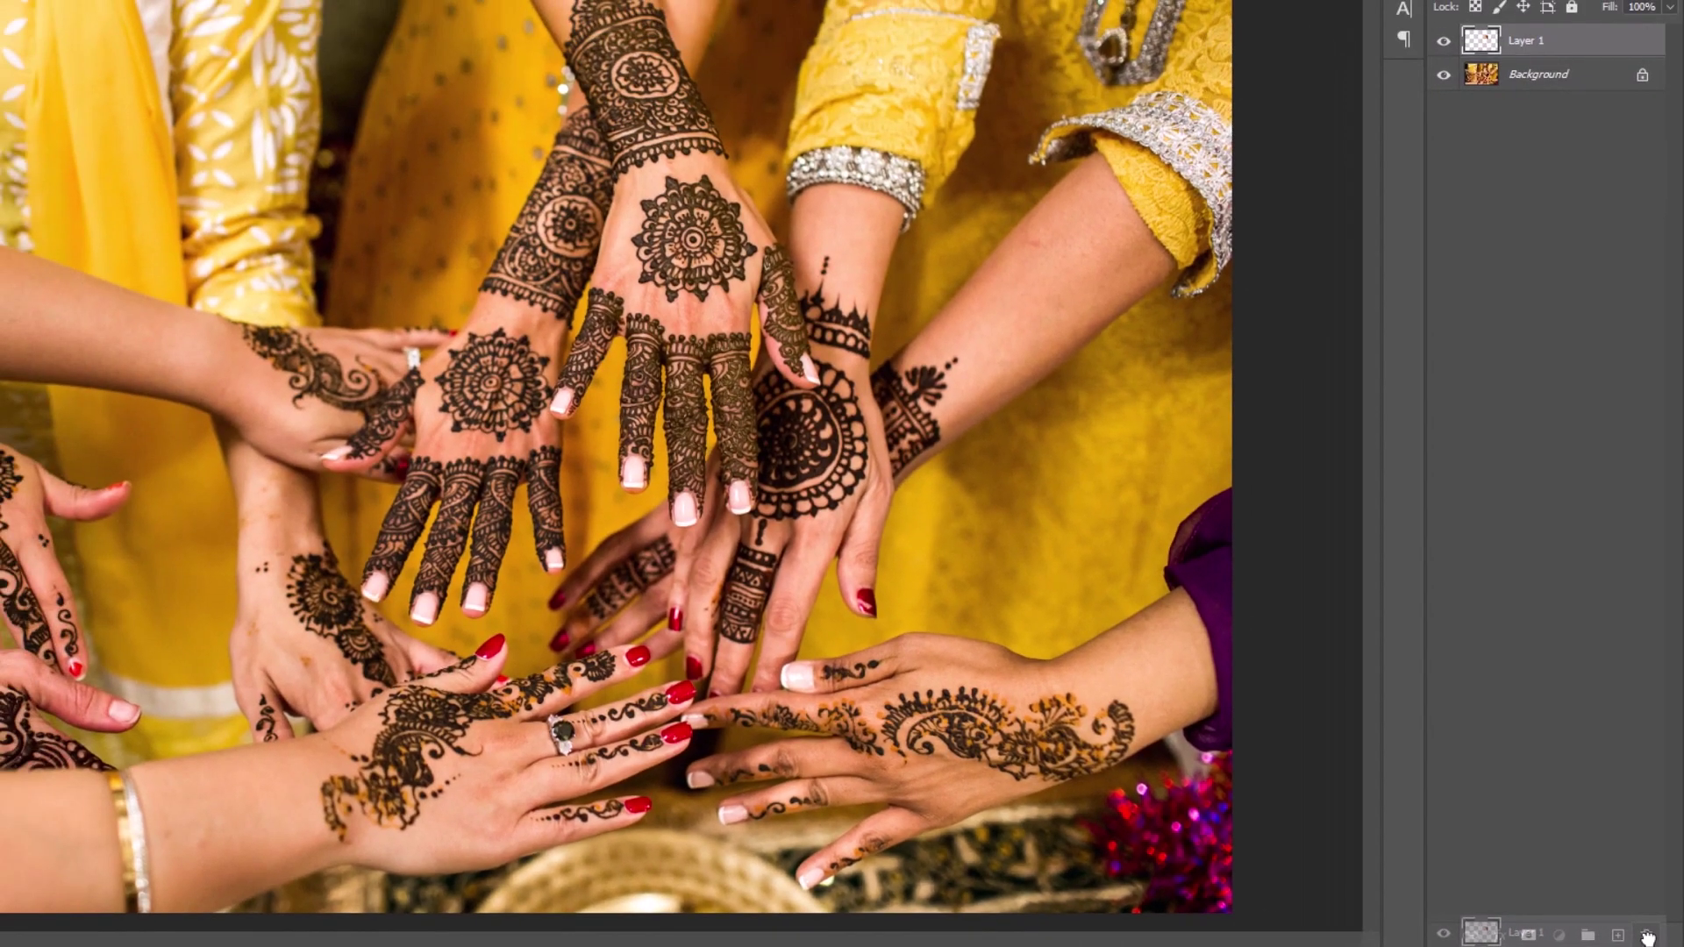
pyautogui.moveTo(1647, 938); pyautogui.dragTo(1647, 937)
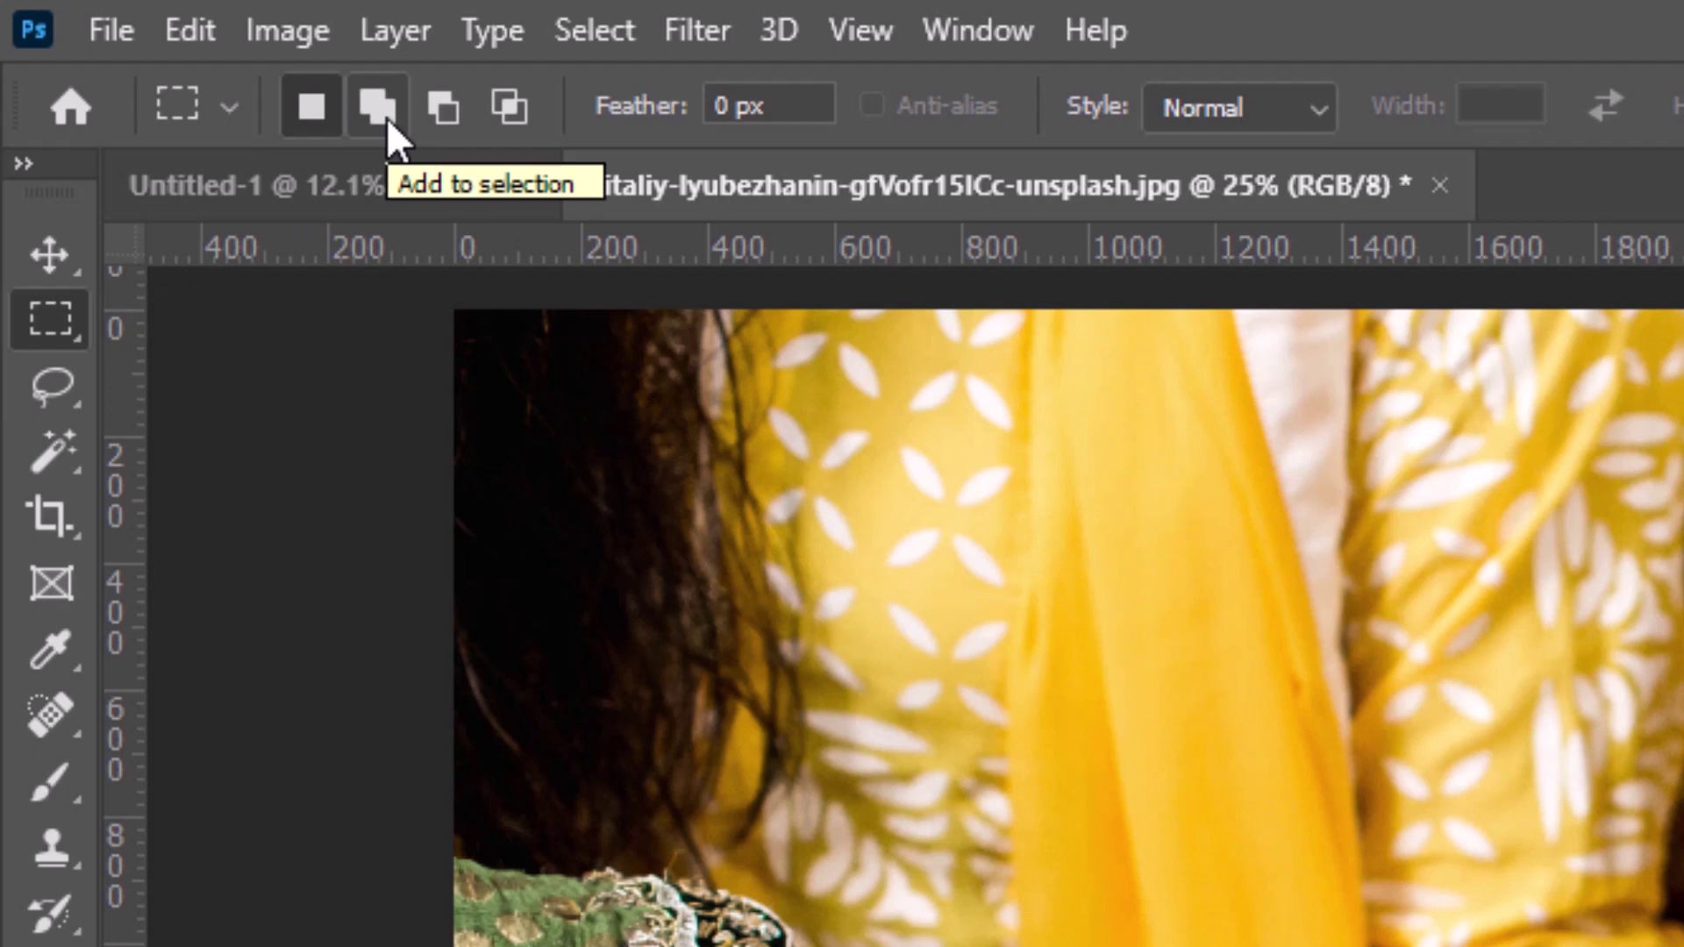
# Using Add to selection, merge two overlapping rectangles around the central hands.
pyautogui.click(386, 118)
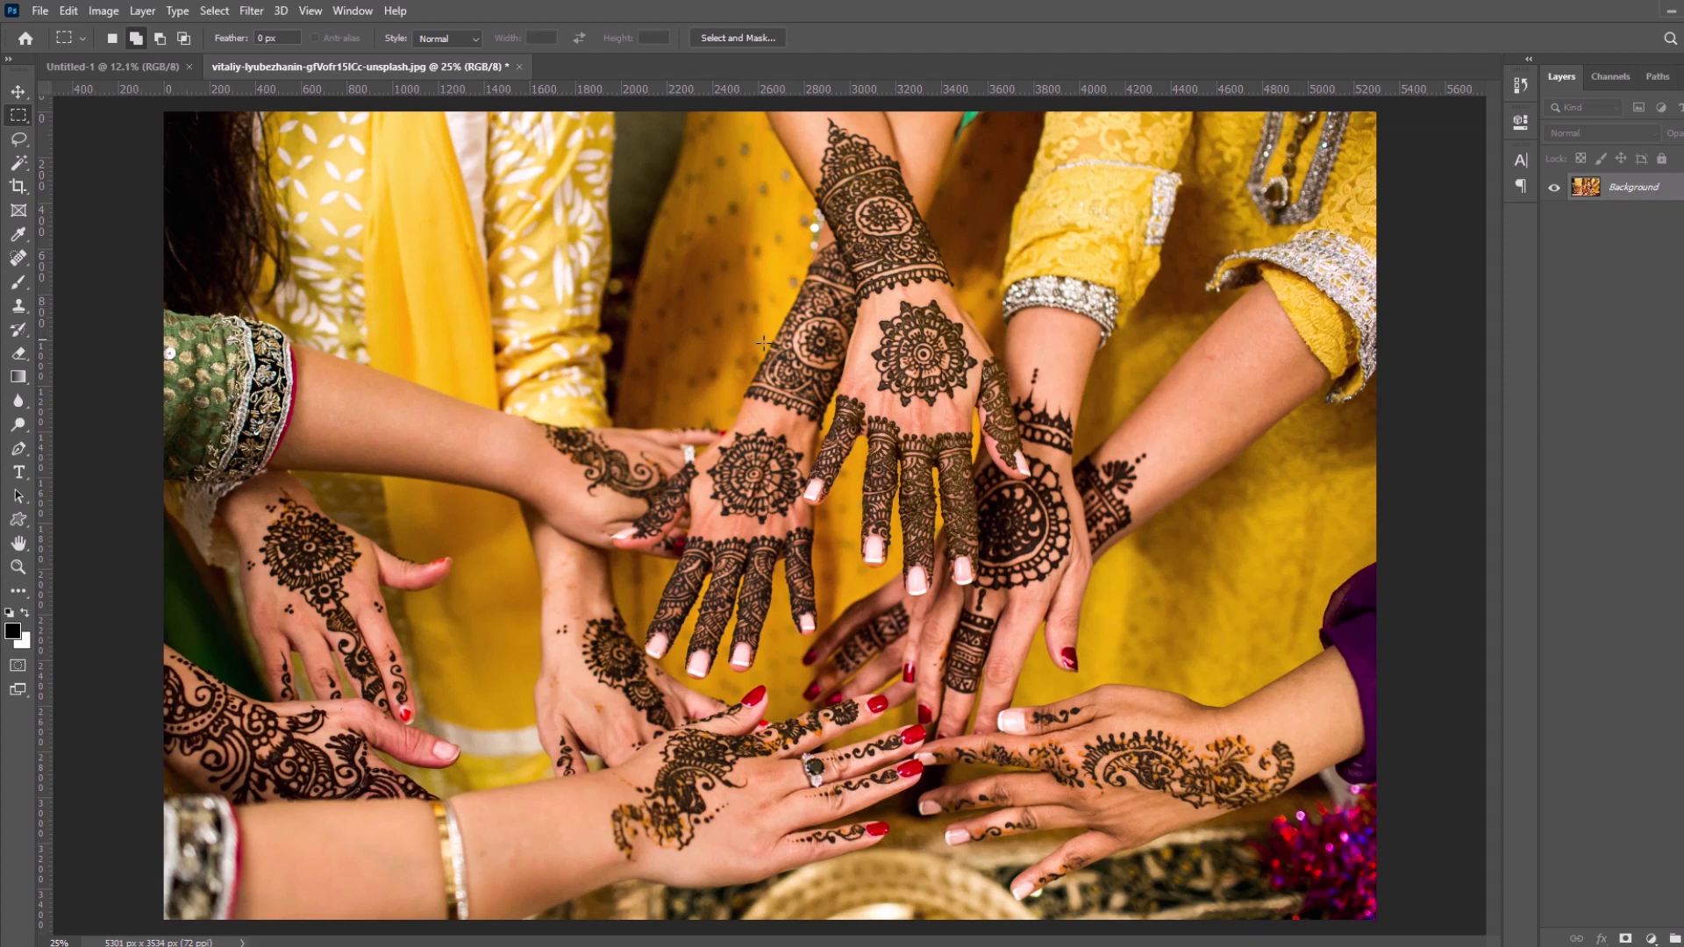
pyautogui.moveTo(740, 285); pyautogui.dragTo(1039, 605)
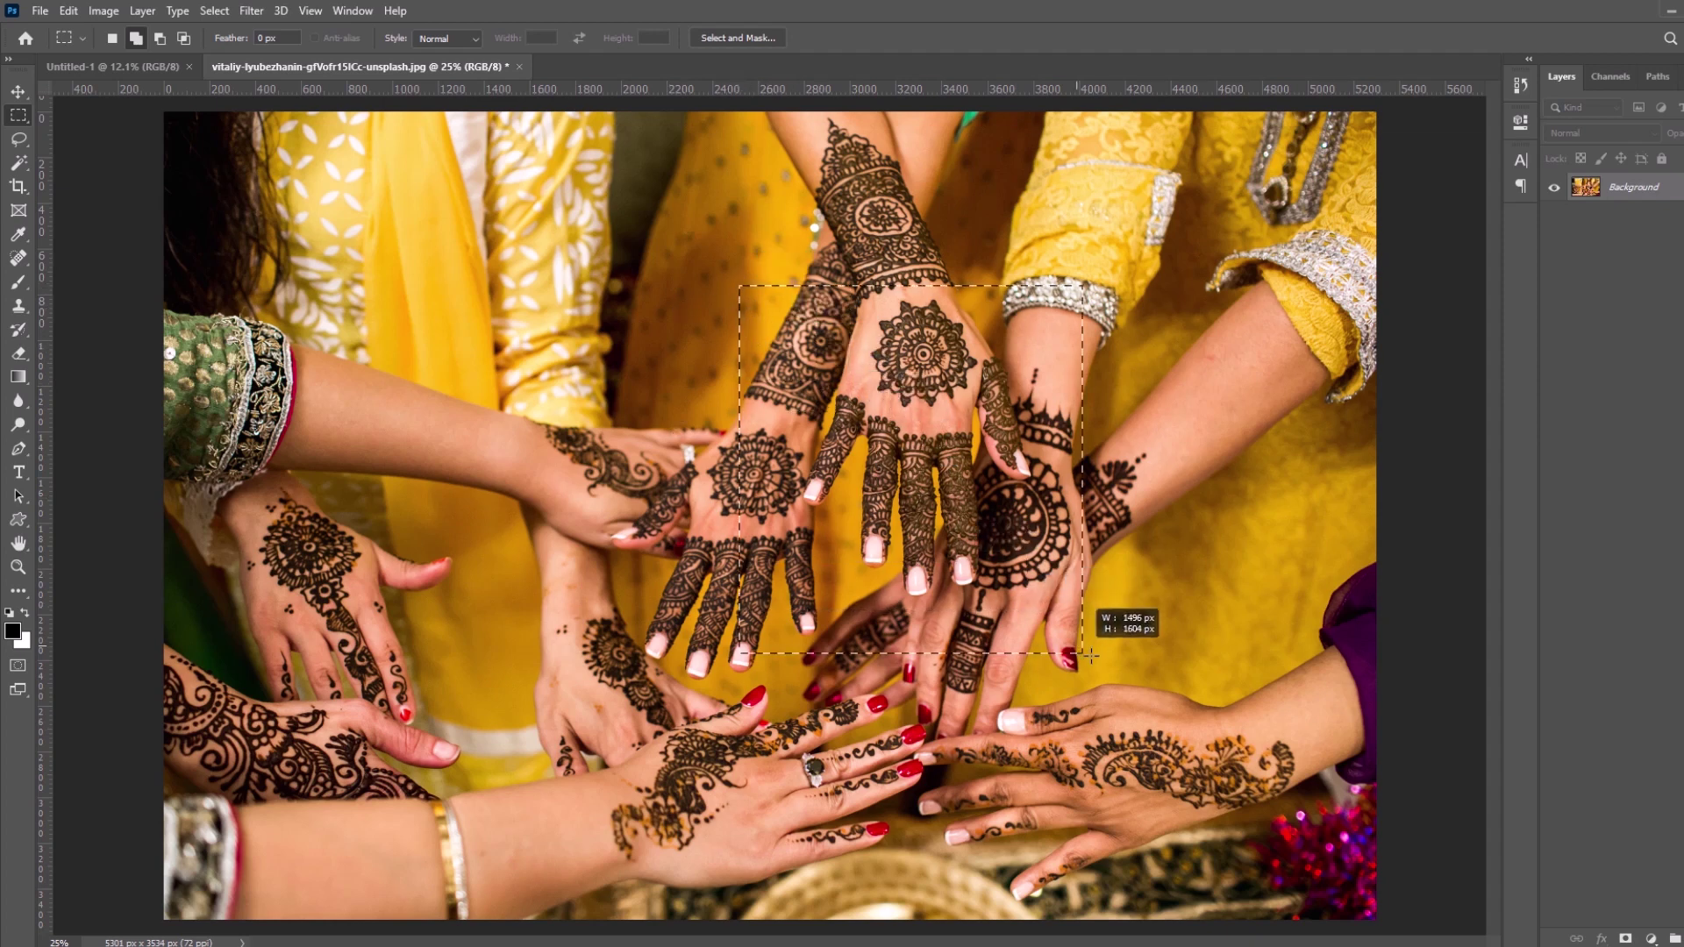
pyautogui.moveTo(1039, 605); pyautogui.dragTo(1066, 600)
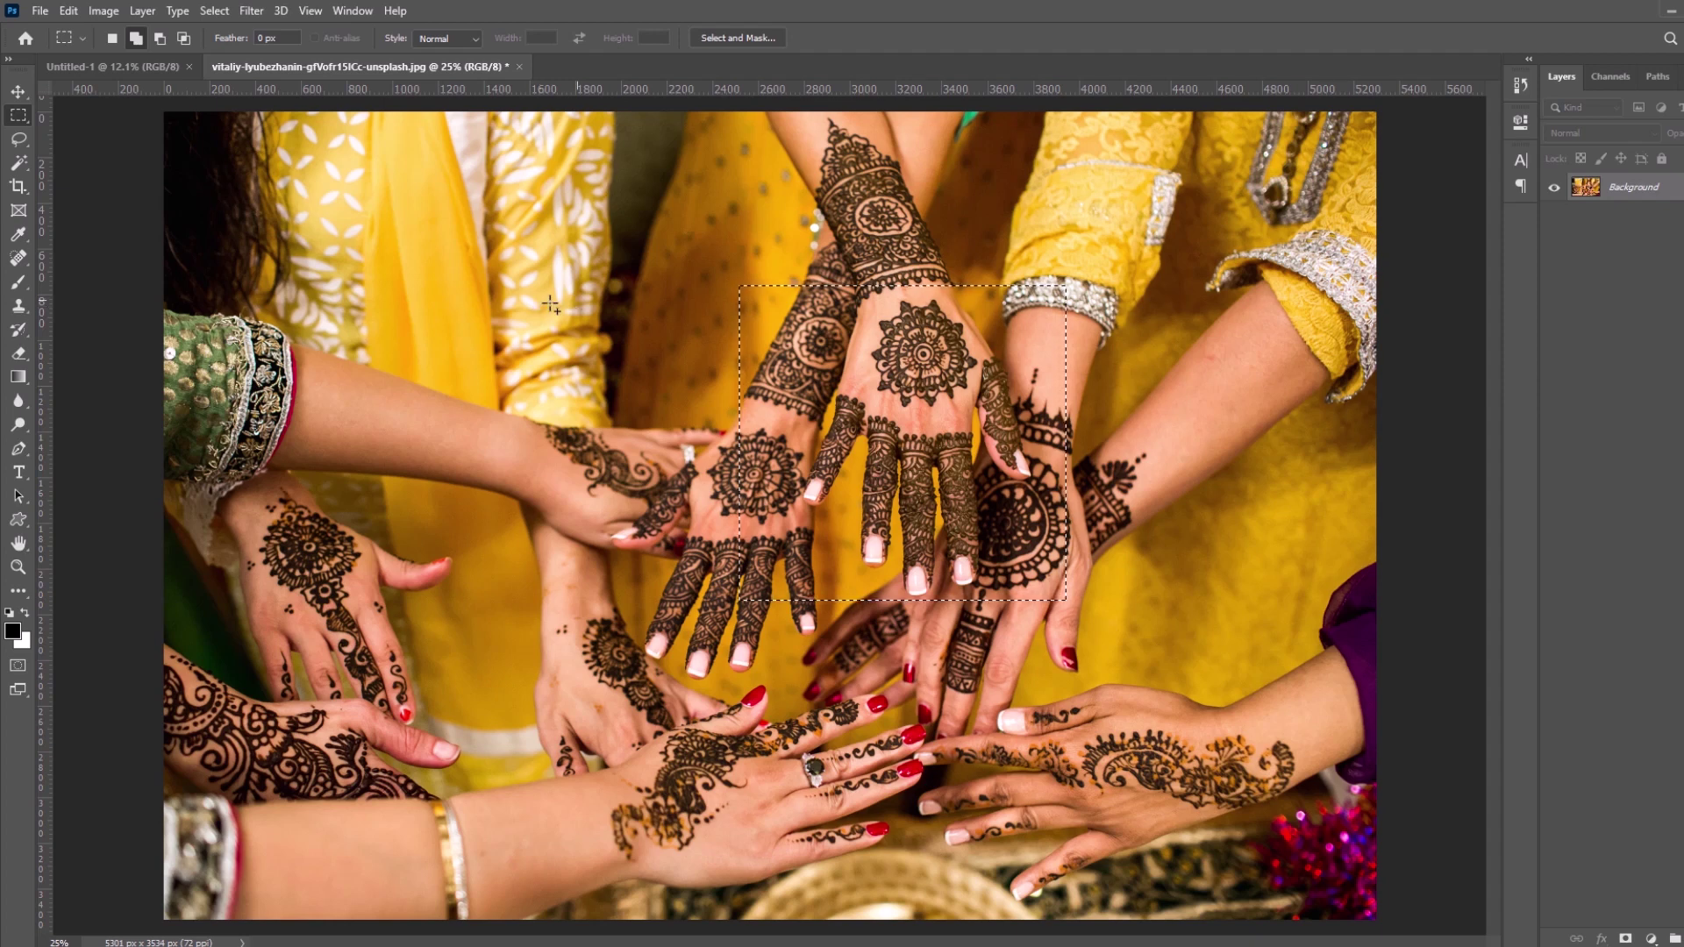
pyautogui.moveTo(537, 309); pyautogui.dragTo(829, 493)
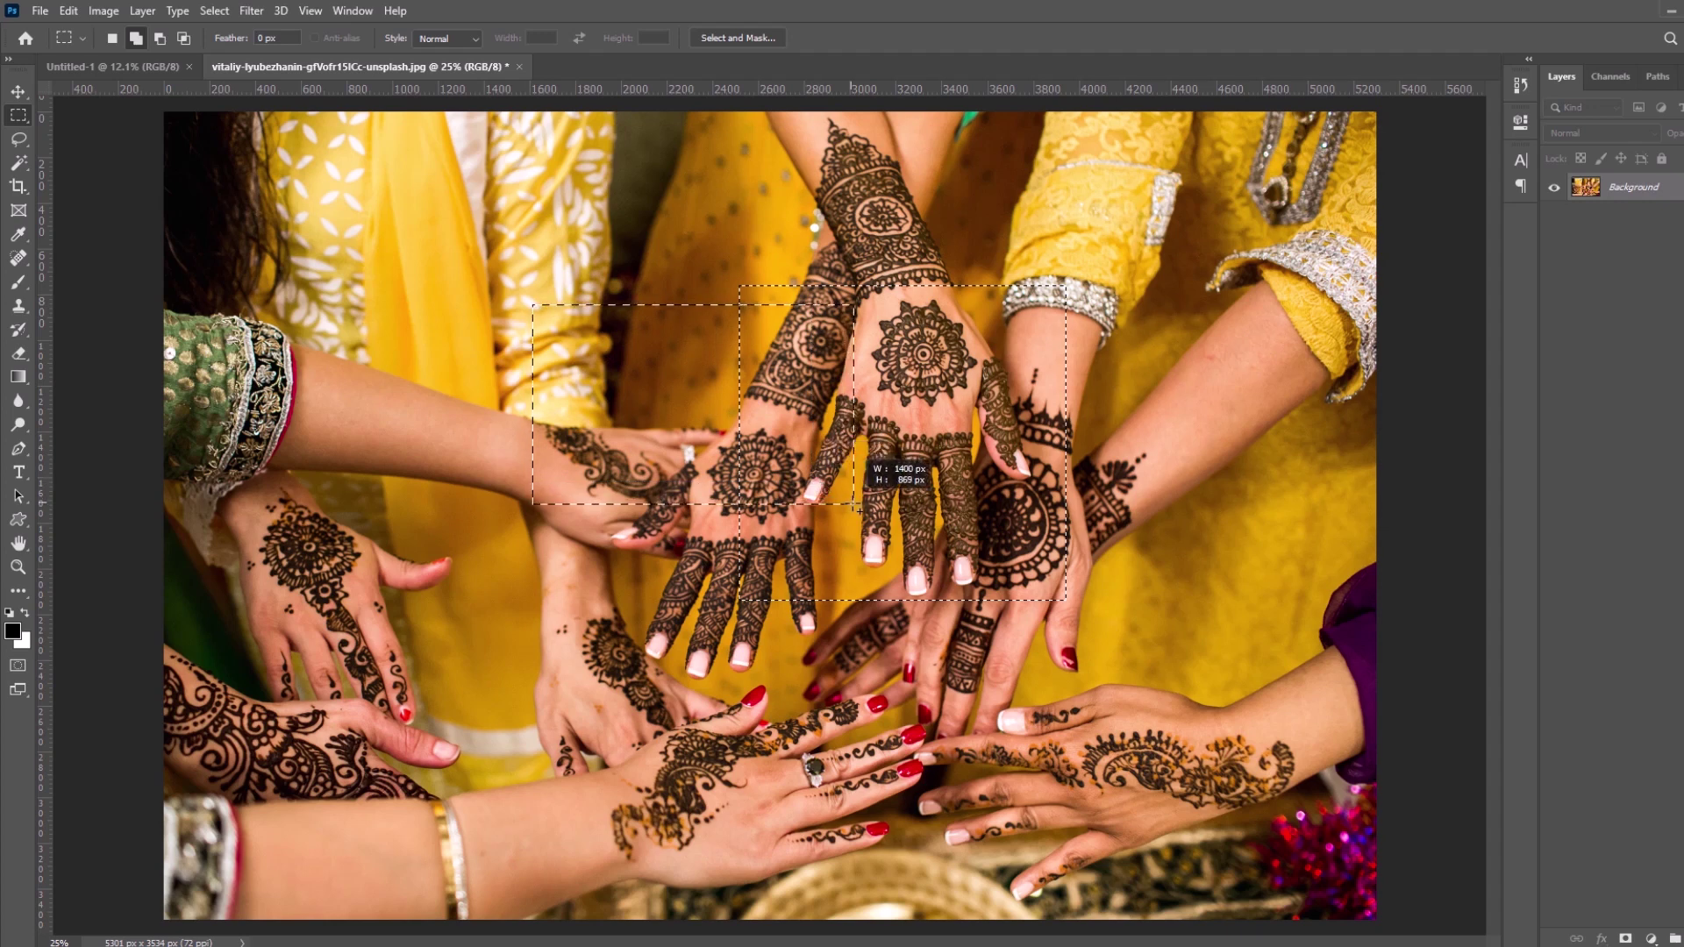
pyautogui.moveTo(829, 493); pyautogui.dragTo(846, 519)
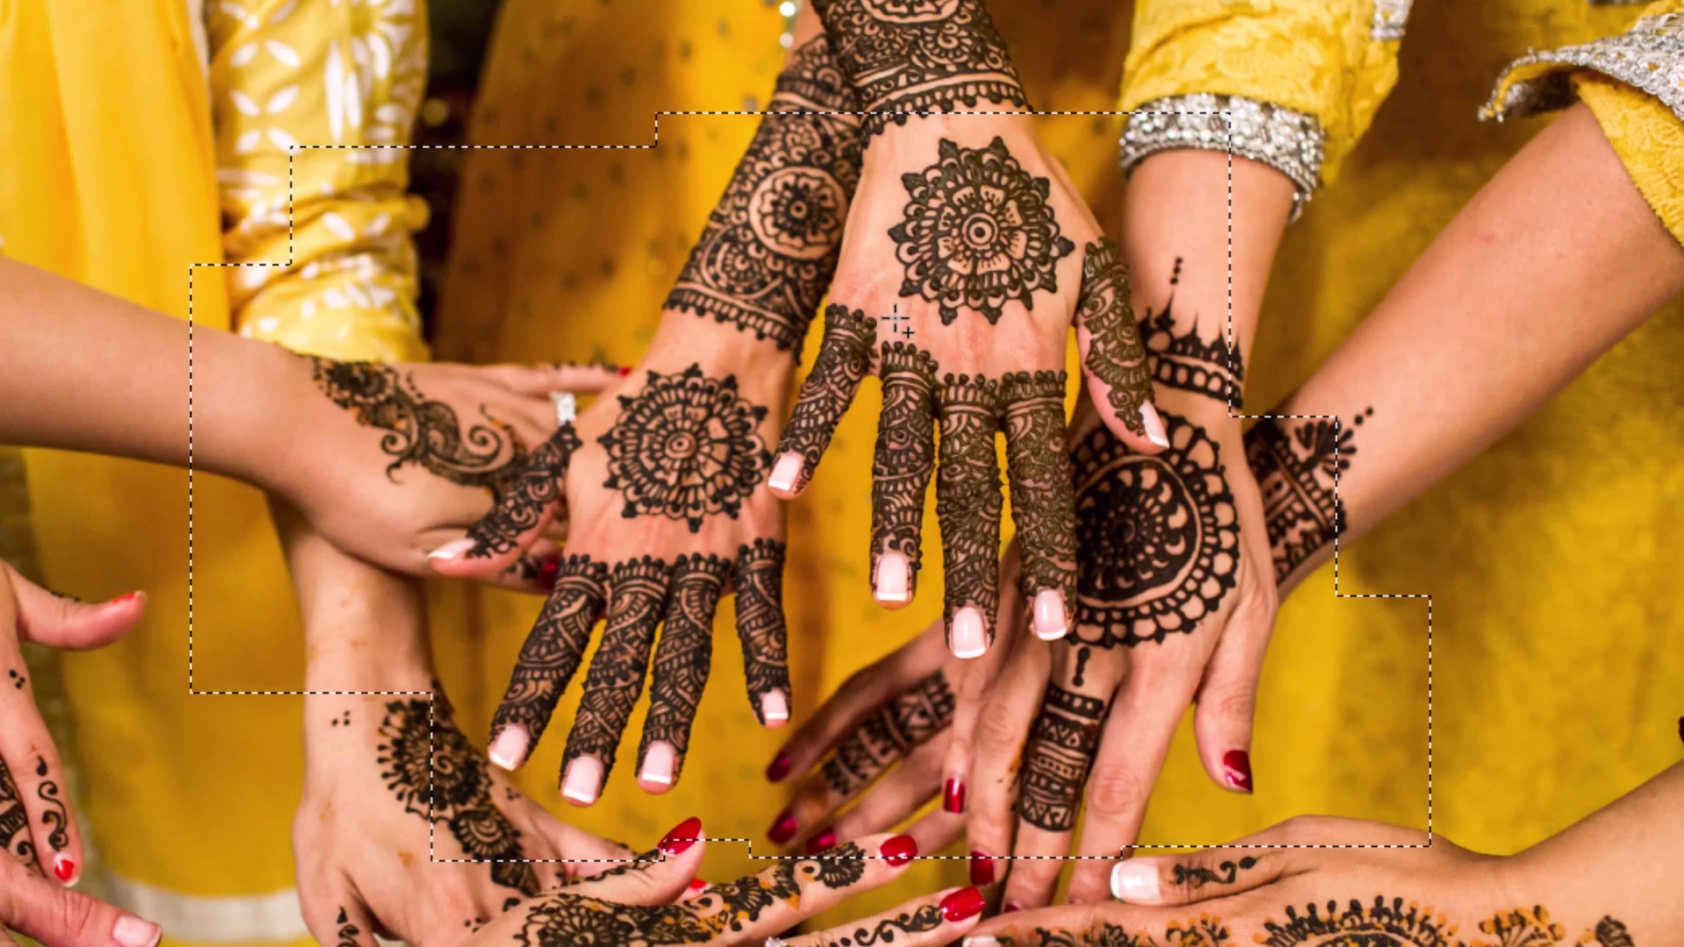
# Add more rectangles, extending the stepped selection up-left and across the top right.
pyautogui.moveTo(581, 338); pyautogui.dragTo(718, 465)
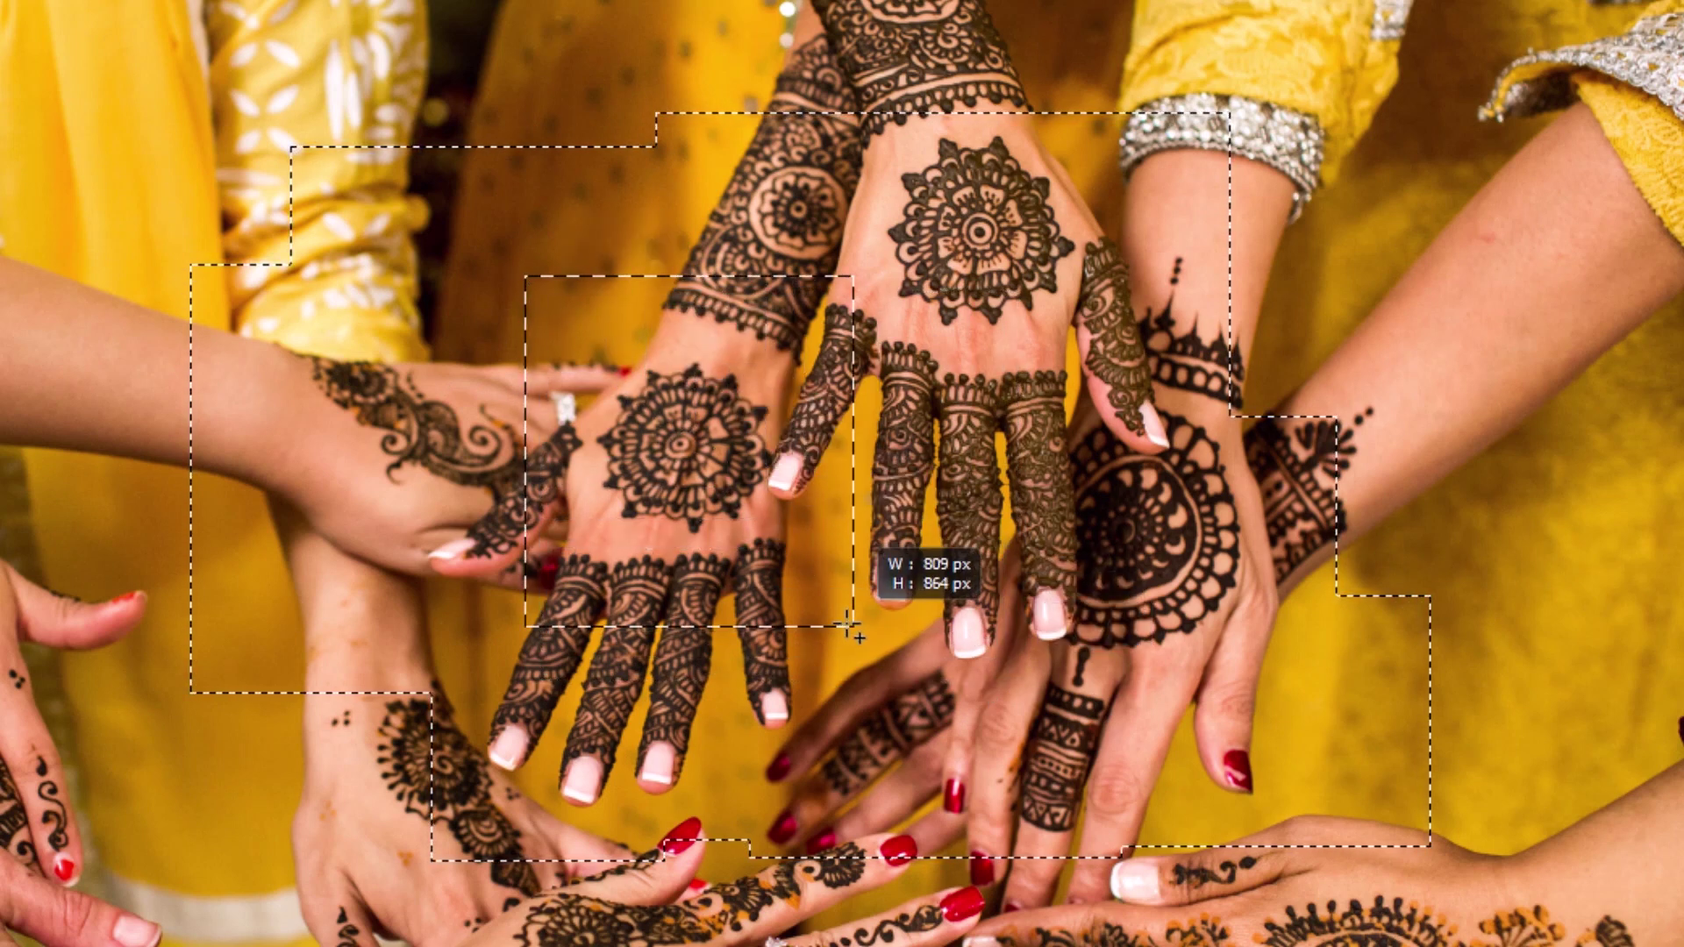
pyautogui.moveTo(717, 465); pyautogui.dragTo(1000, 614)
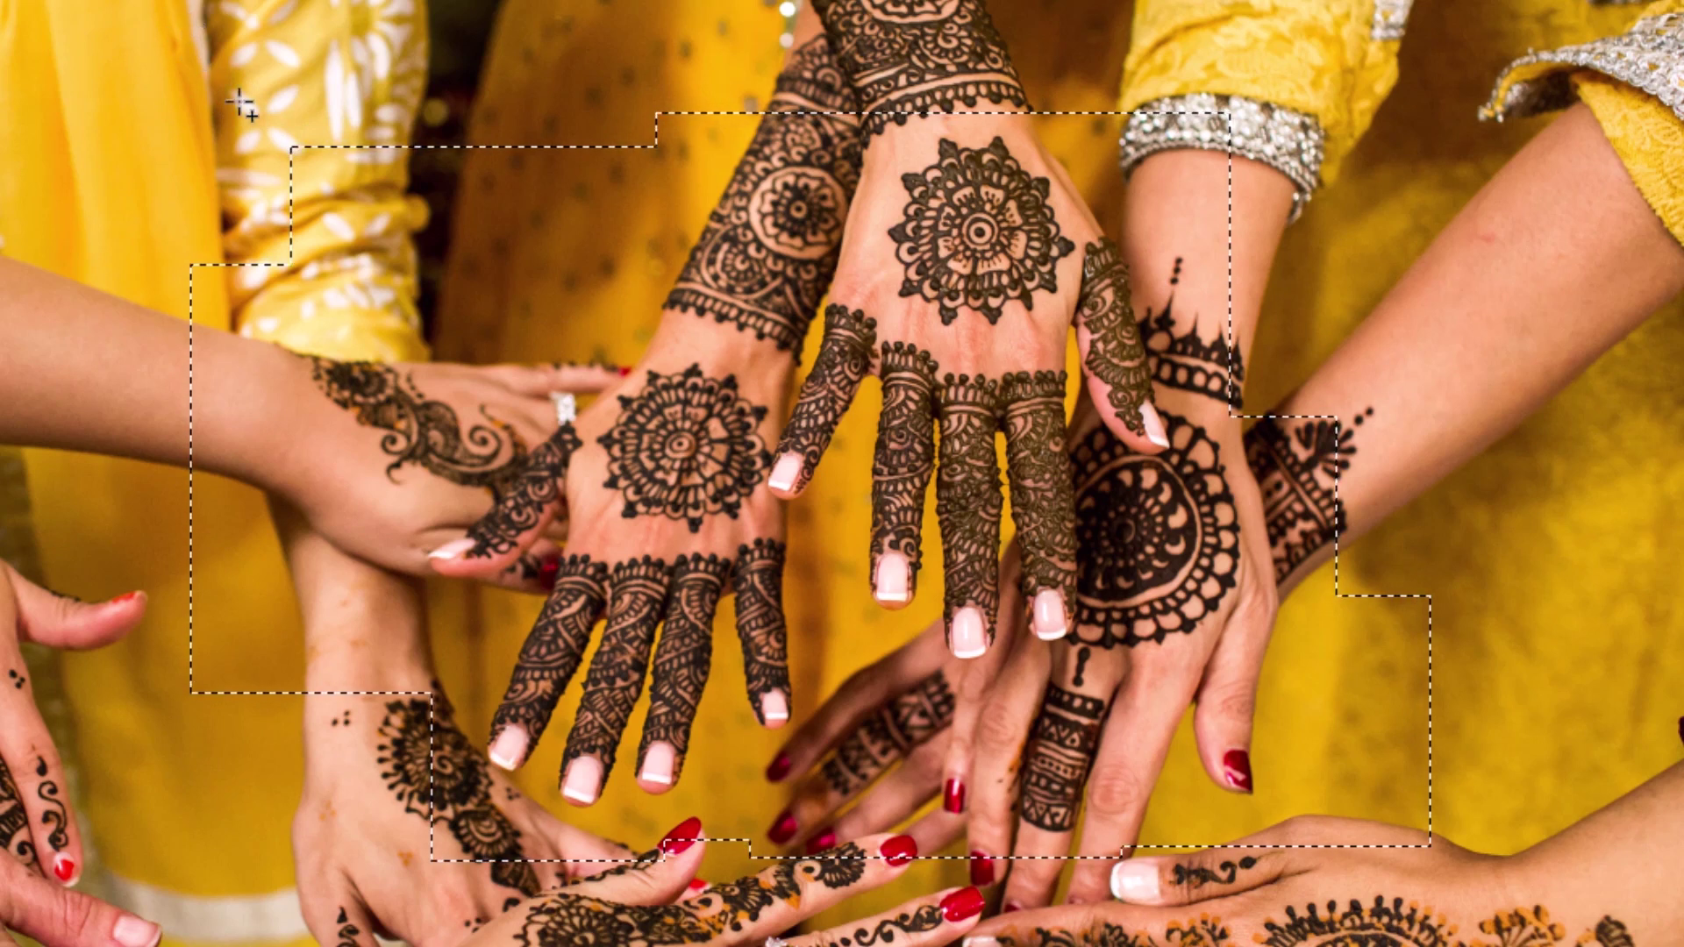
pyautogui.moveTo(186, 46); pyautogui.dragTo(744, 285)
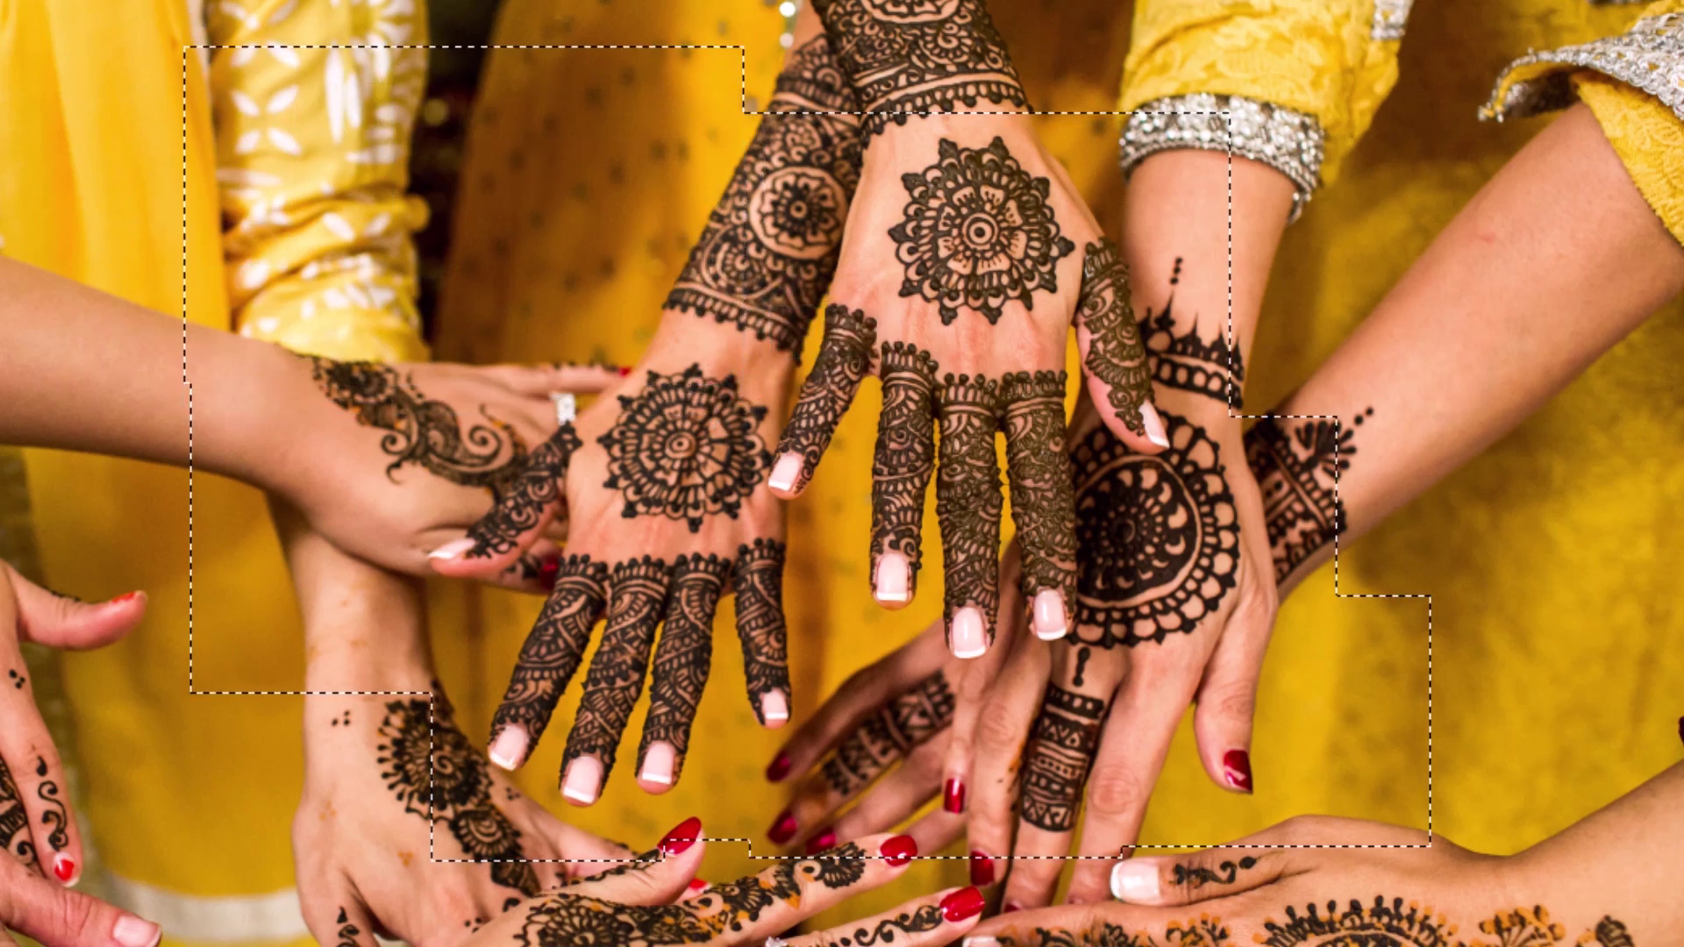
pyautogui.moveTo(665, 2); pyautogui.dragTo(1387, 263)
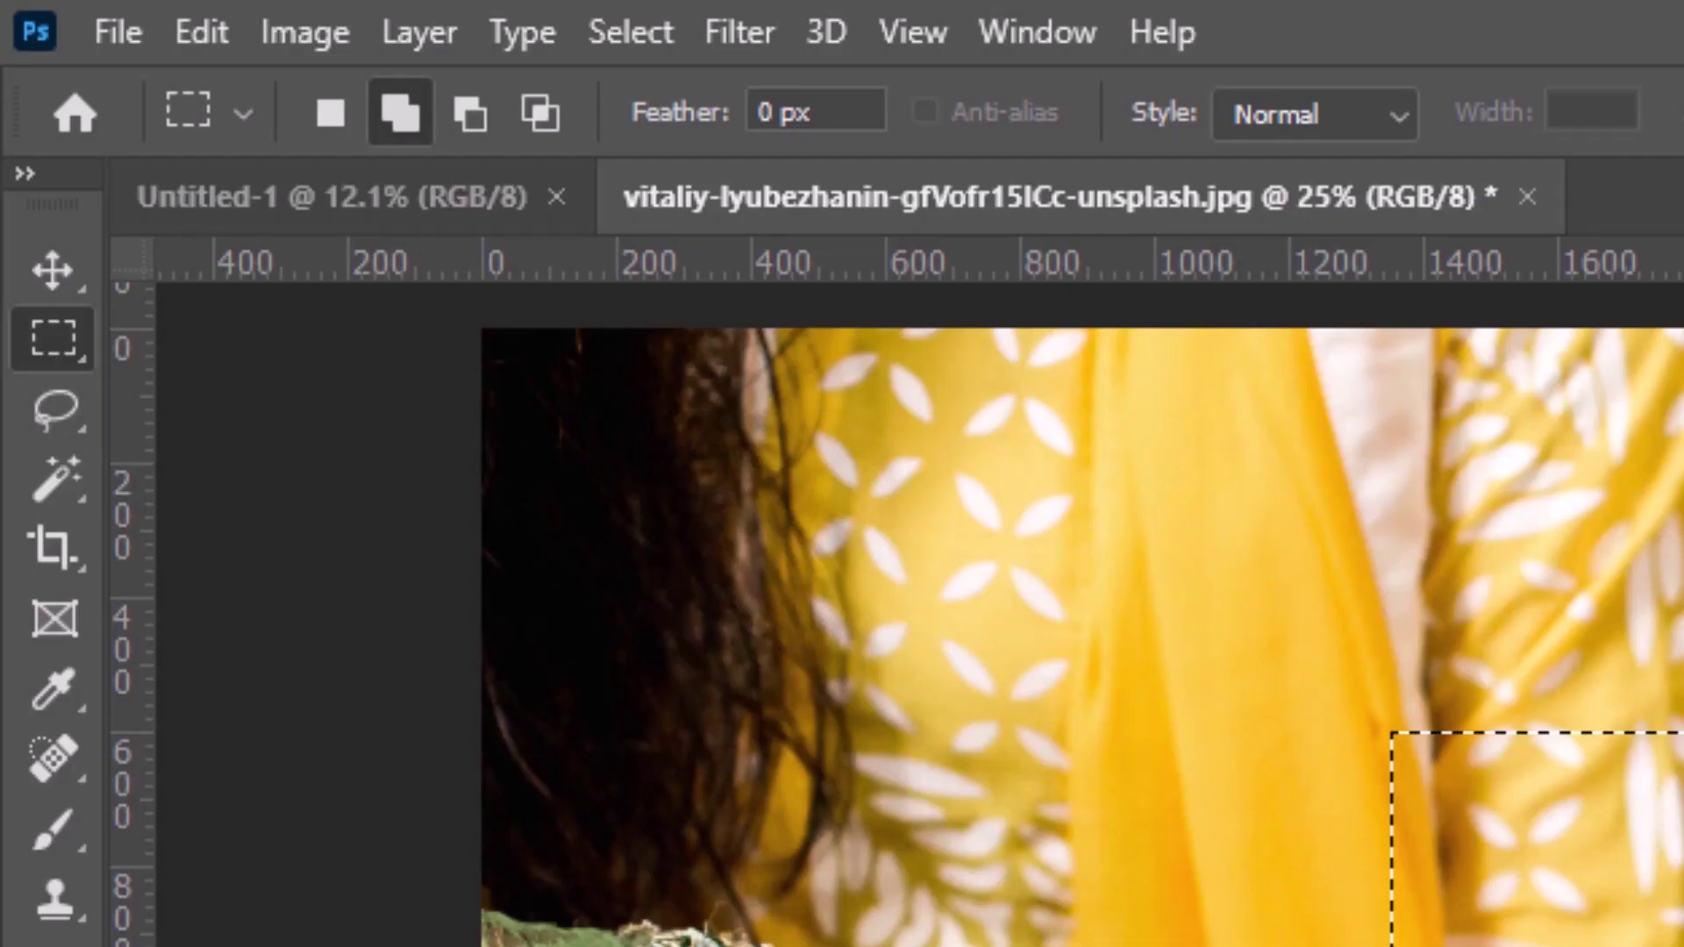
# Using Subtract from selection, trim the left and right sides and cut a hole over the central hand.
pyautogui.click(461, 123)
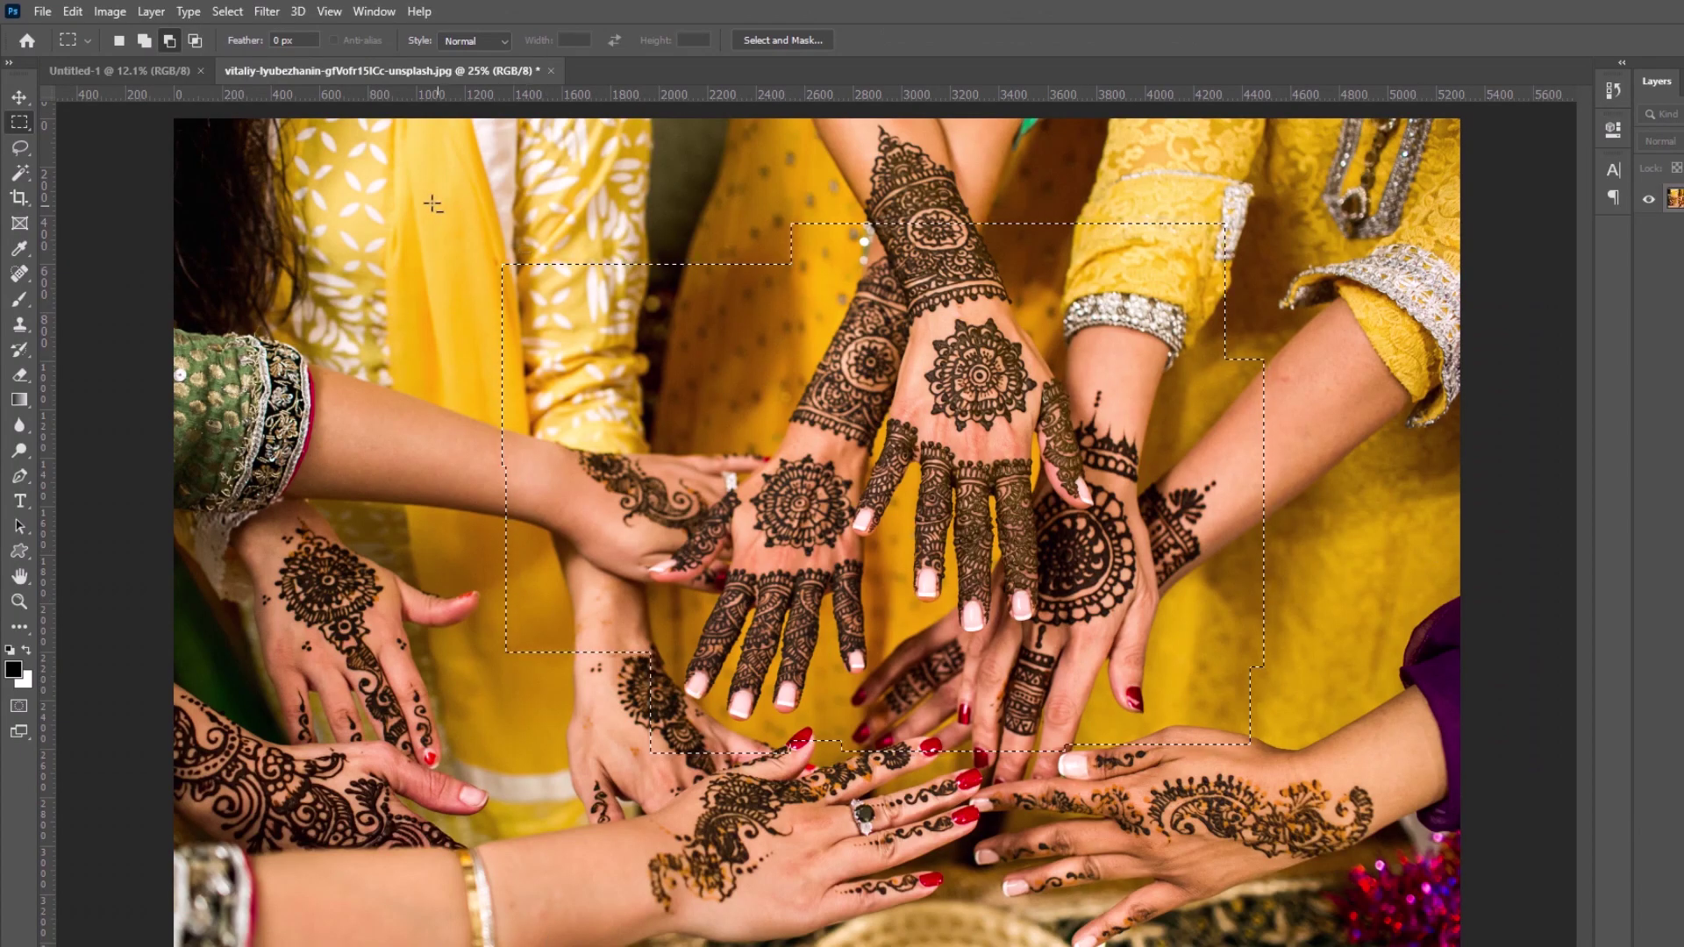
pyautogui.moveTo(434, 211); pyautogui.dragTo(698, 651)
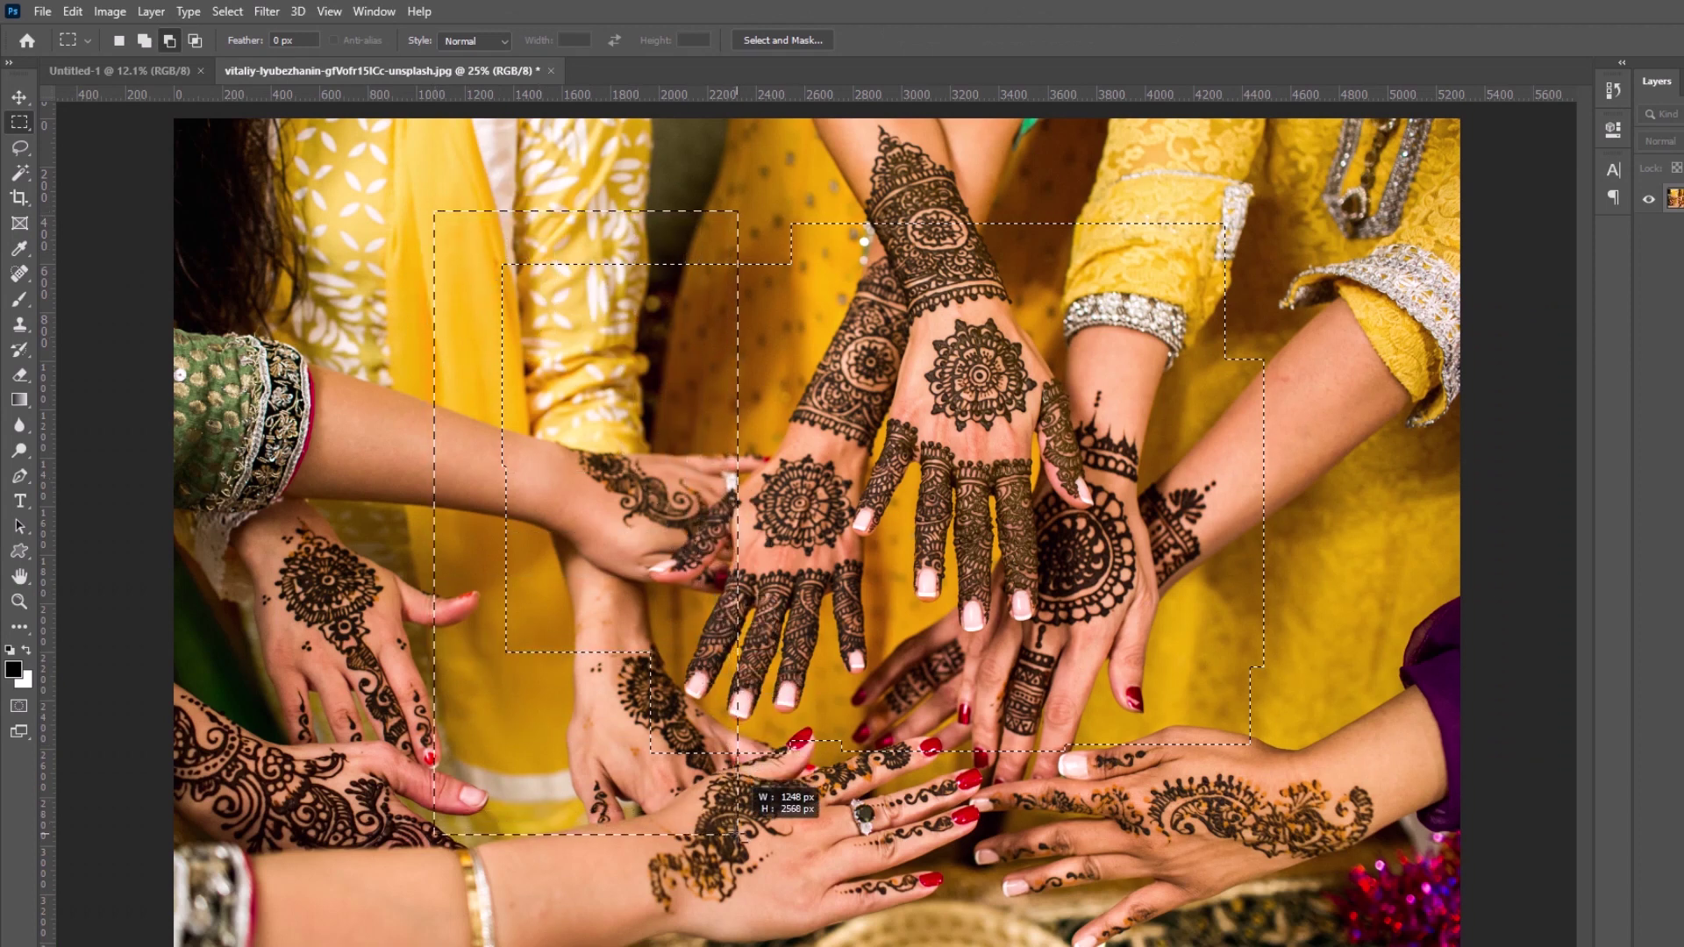
pyautogui.moveTo(701, 678); pyautogui.dragTo(738, 785)
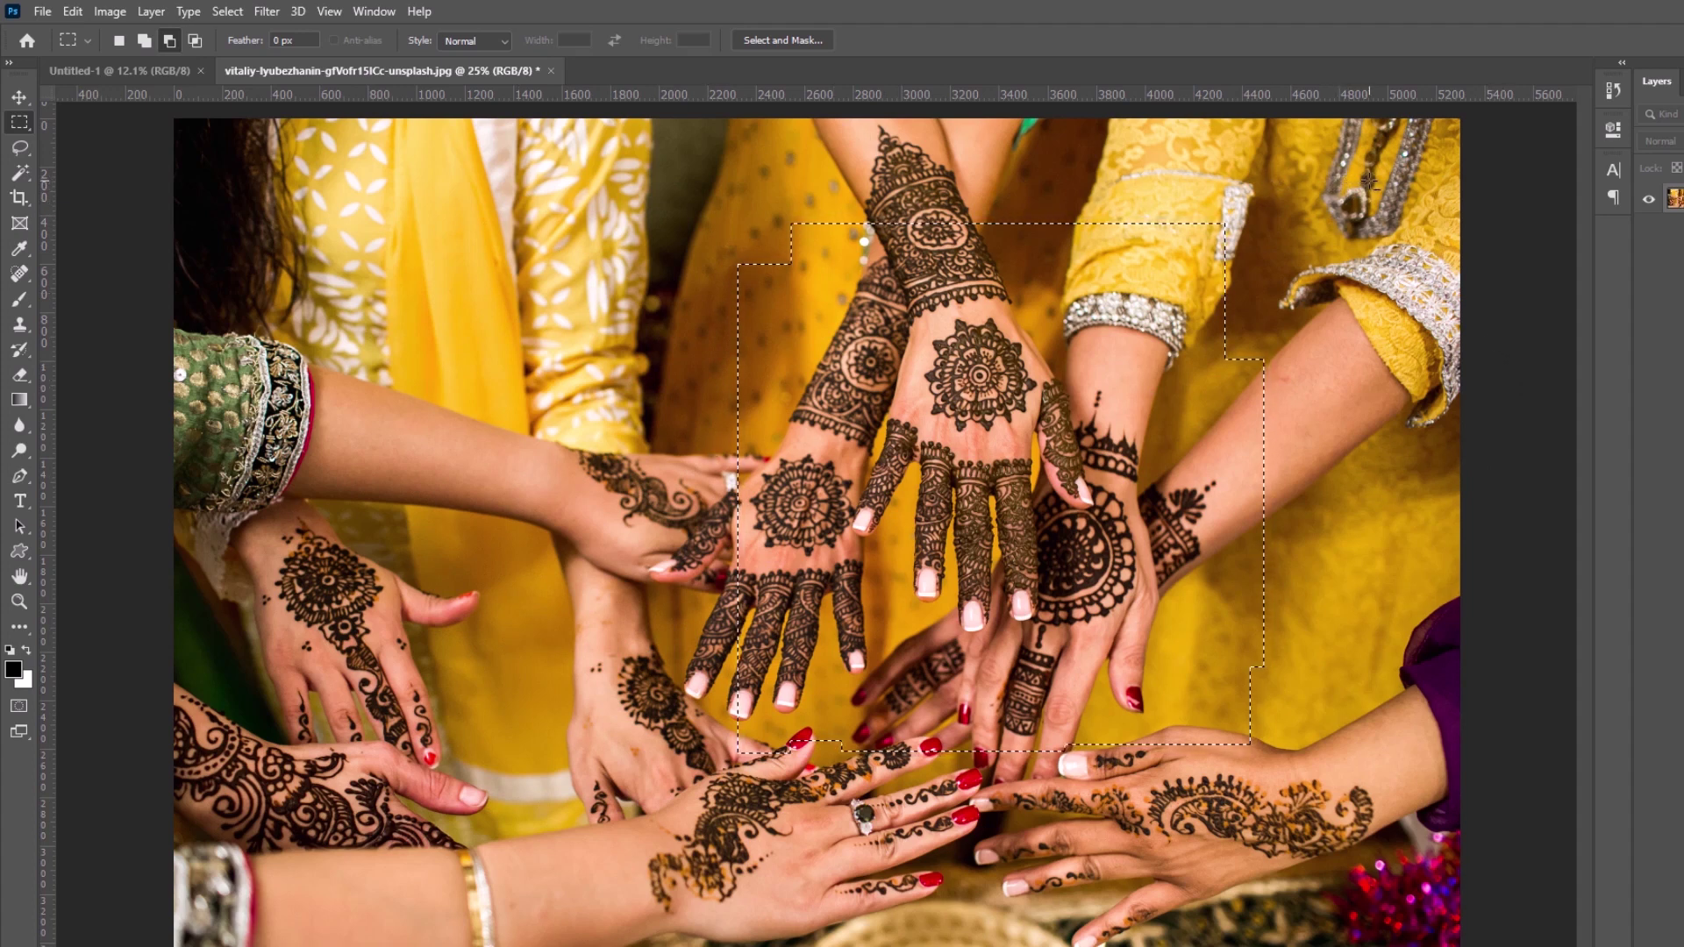
pyautogui.moveTo(1349, 183)
pyautogui.mouseDown()
pyautogui.moveTo(1367, 216)
pyautogui.moveTo(1150, 842)
pyautogui.moveTo(1171, 836)
pyautogui.mouseUp()
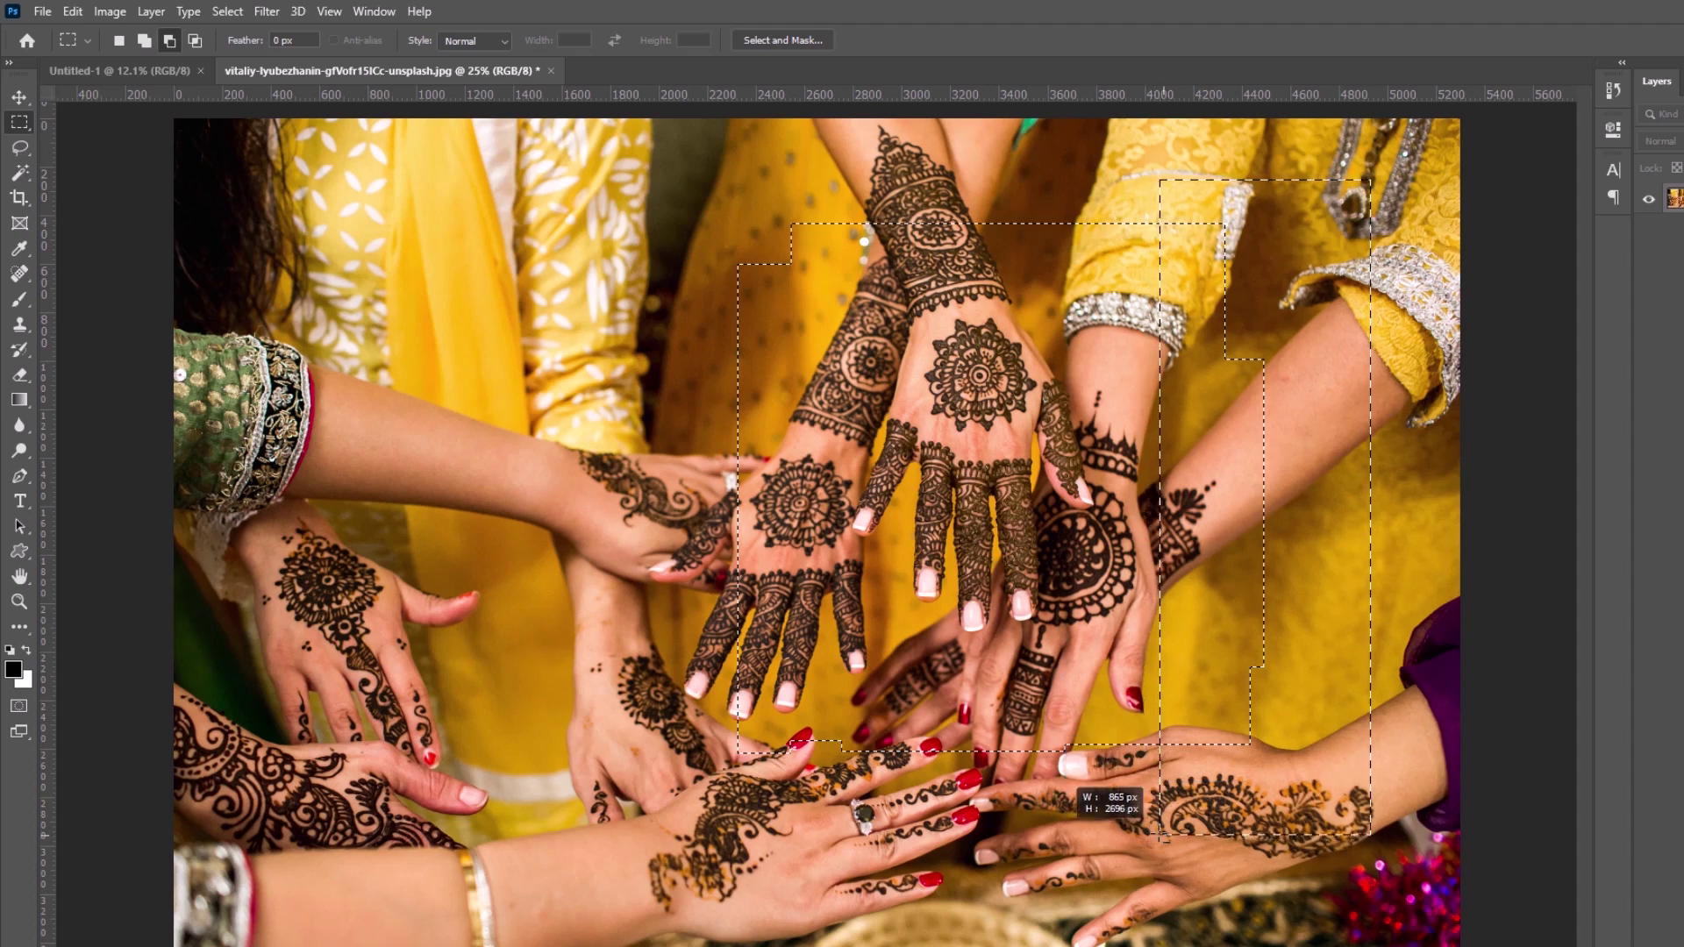
pyautogui.moveTo(1171, 836); pyautogui.dragTo(1168, 849)
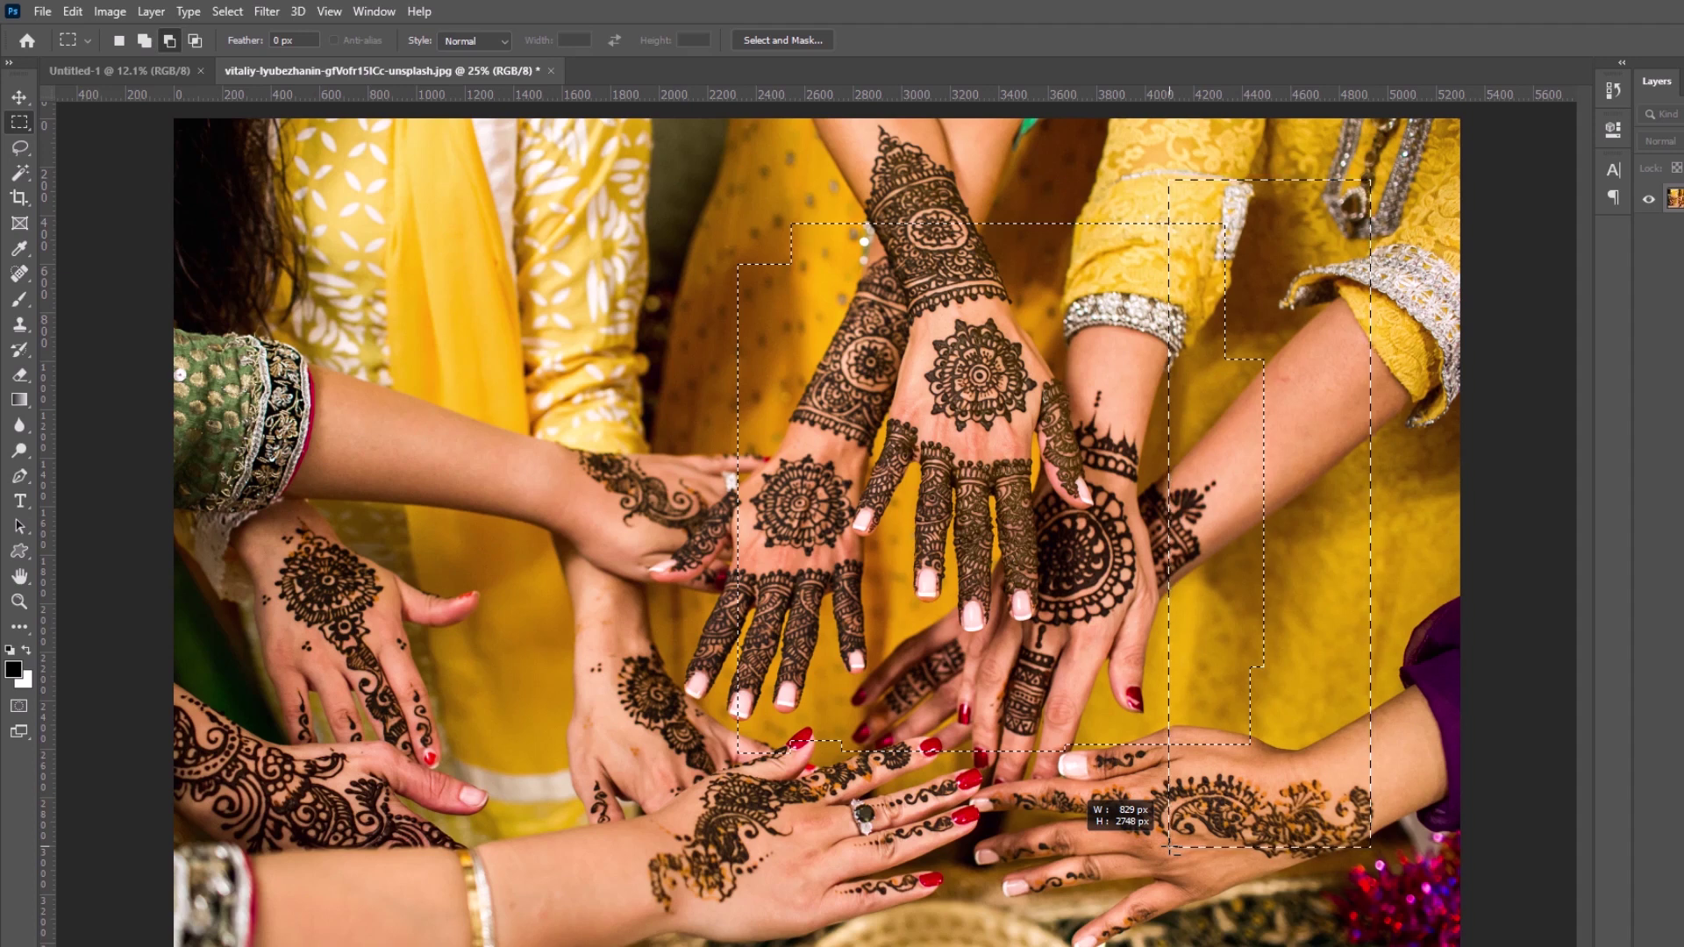
pyautogui.moveTo(1169, 849); pyautogui.dragTo(1169, 849)
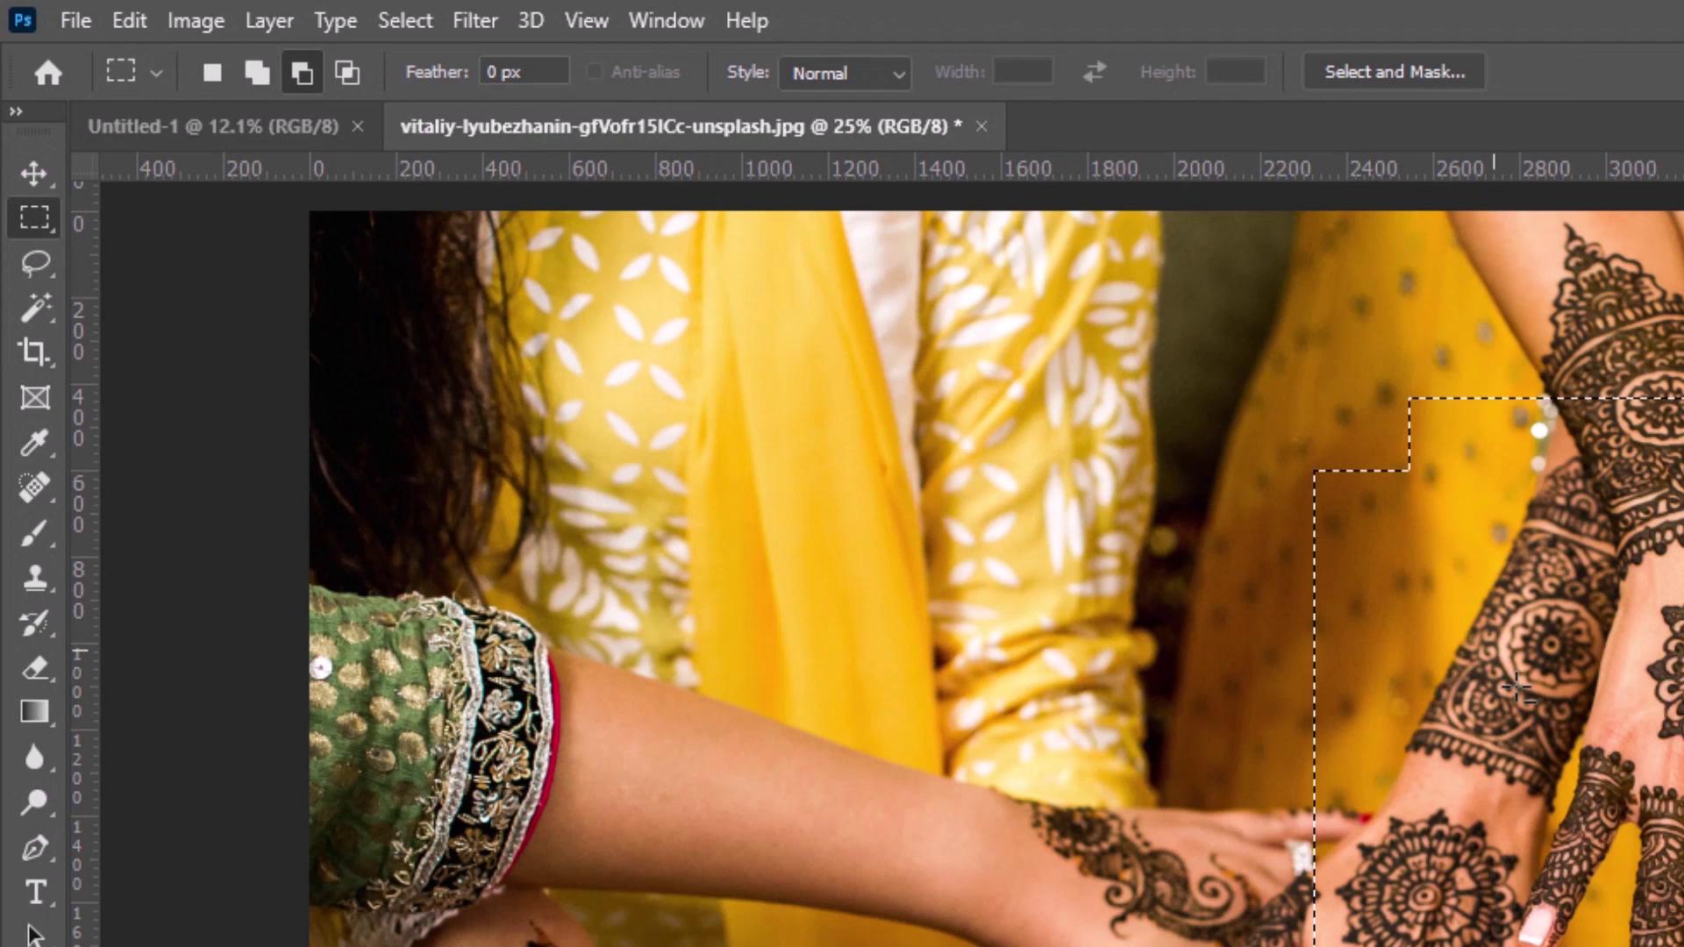
pyautogui.moveTo(868, 377); pyautogui.dragTo(1111, 605)
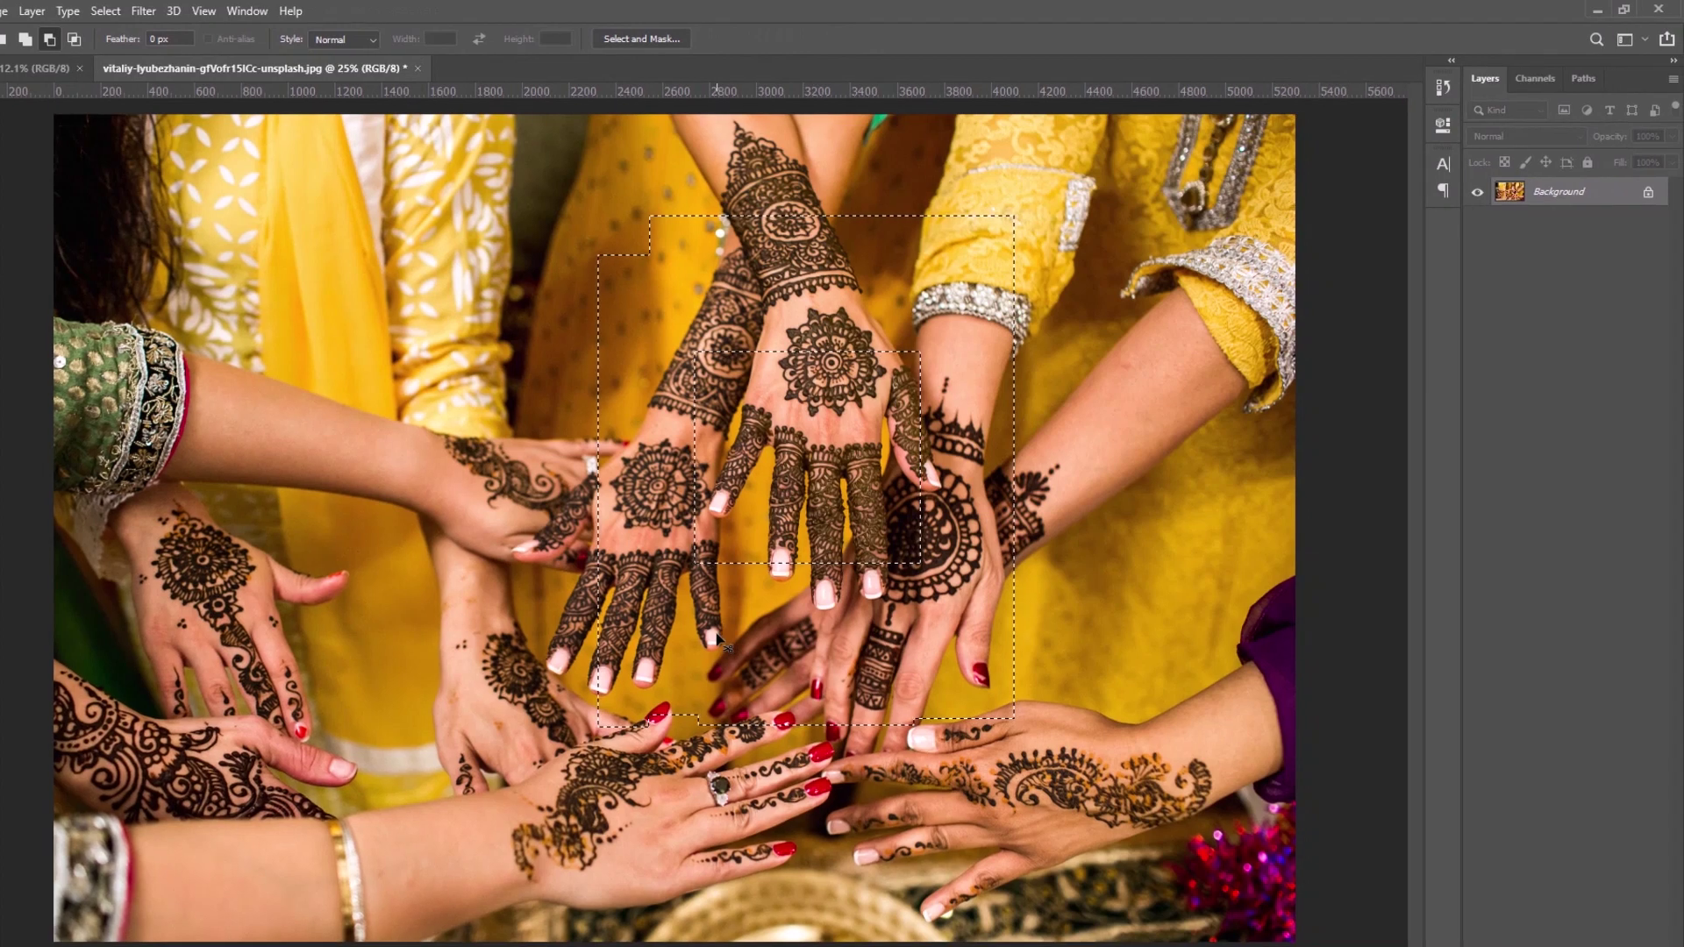
# Copy the selection to a new layer, hide Background to view the cutout, then undo the copy.
pyautogui.hotkey('ctrl', 'j')
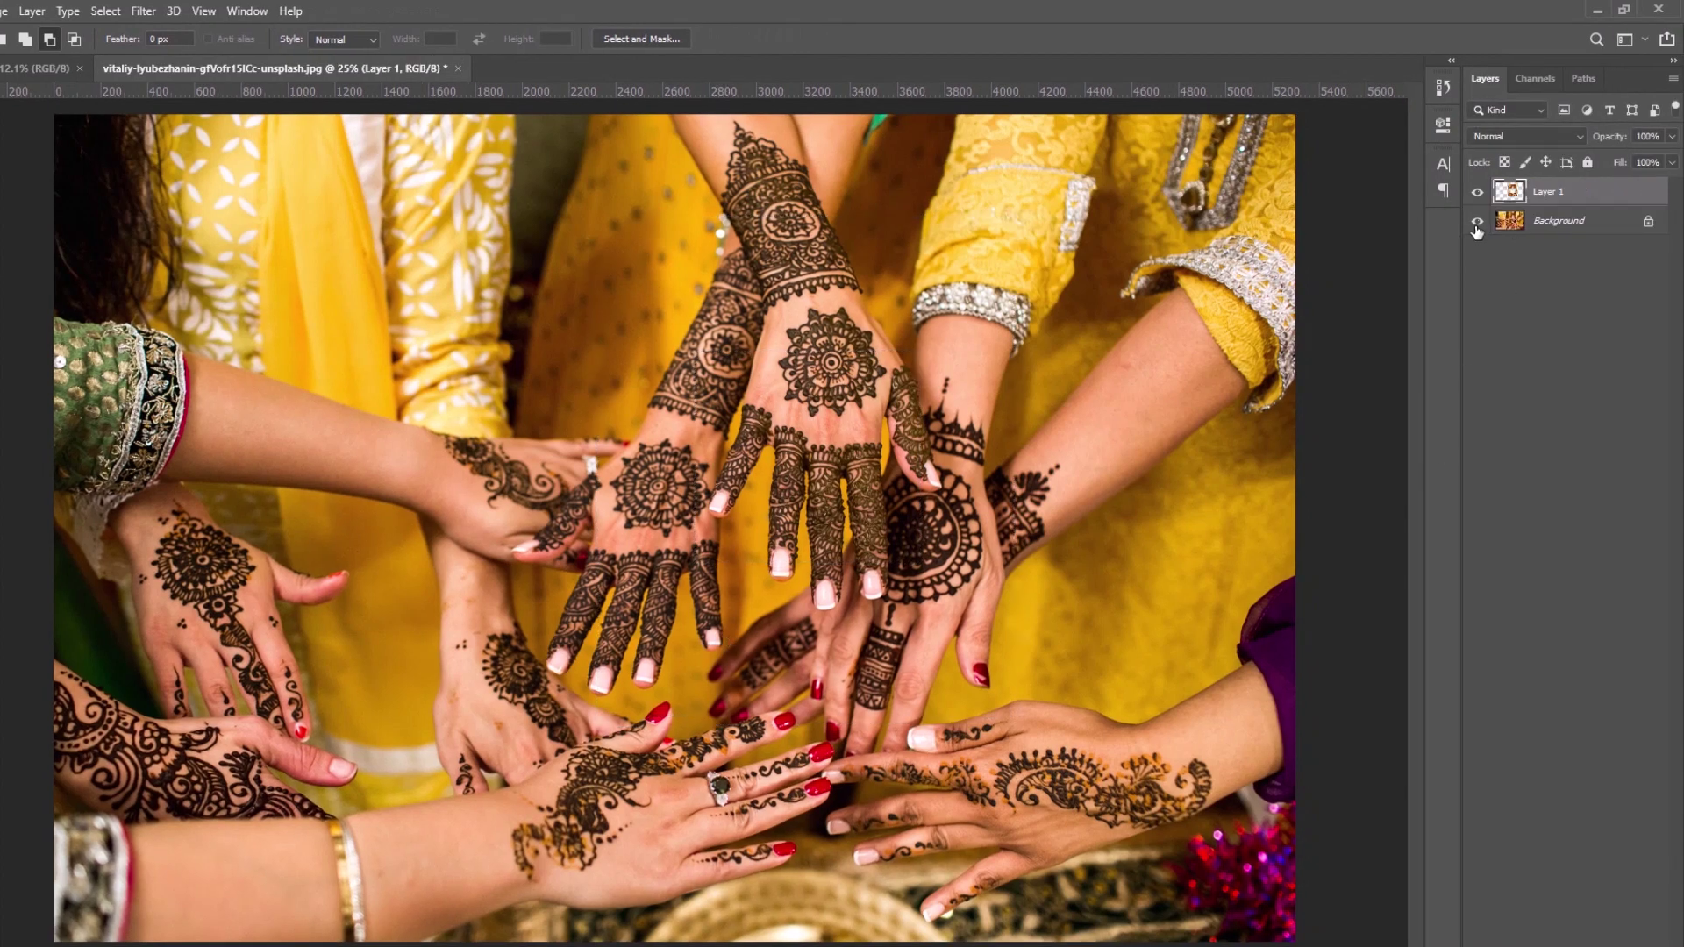
pyautogui.click(1477, 222)
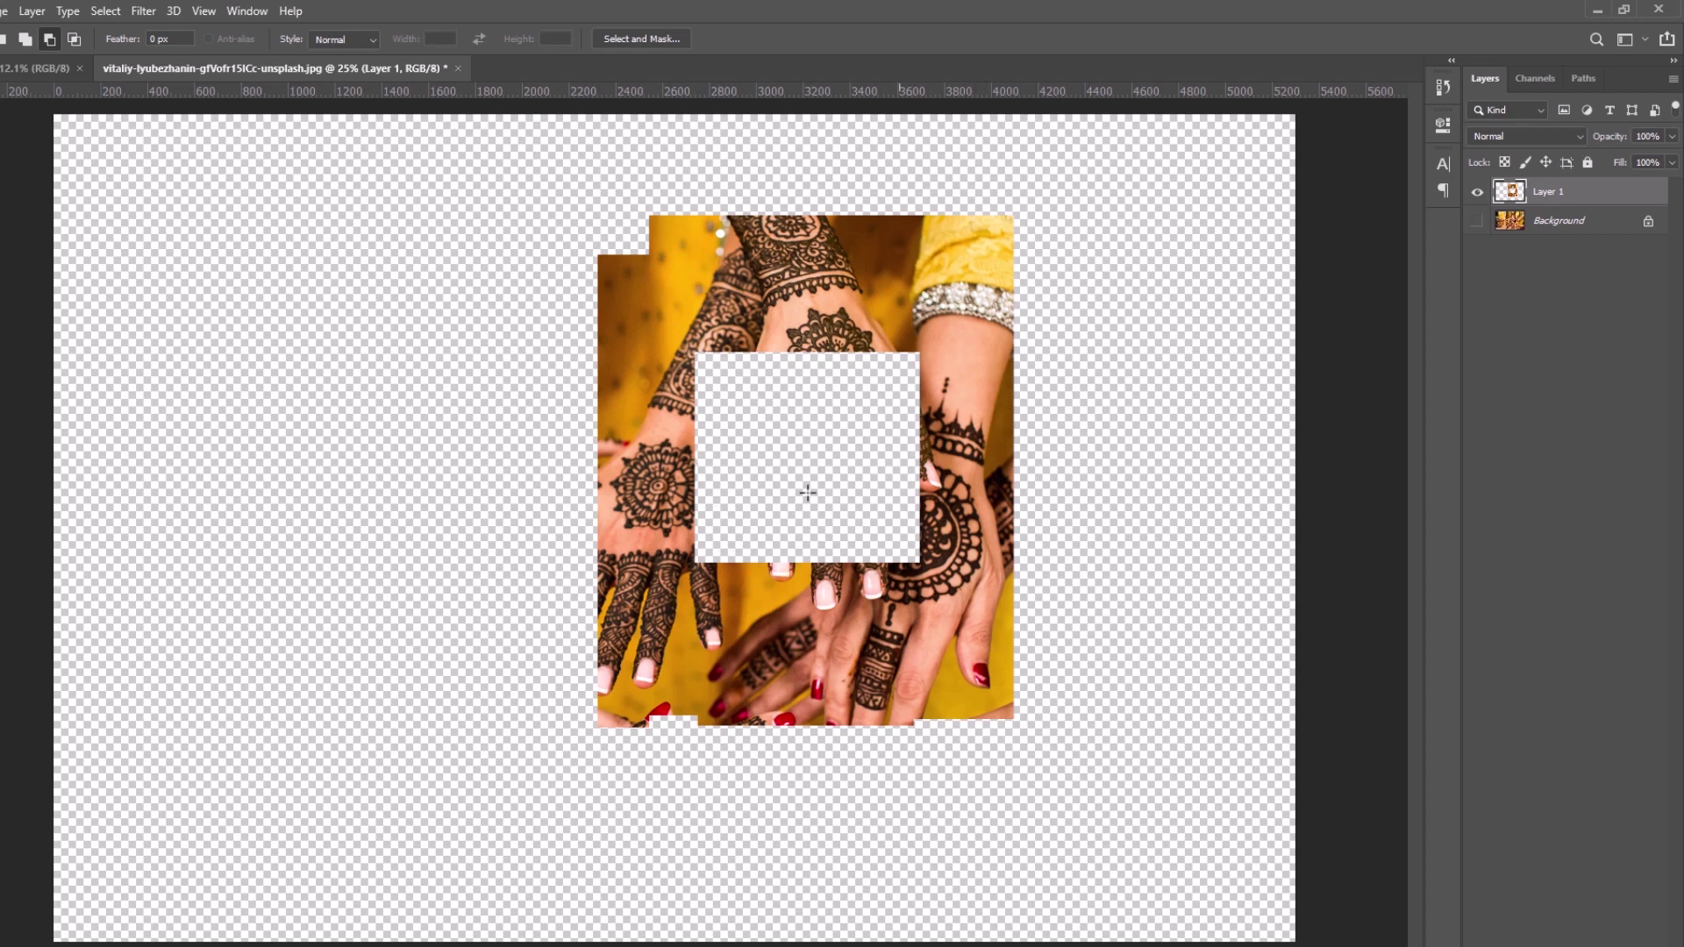
pyautogui.hotkey('ctrl', 'z')
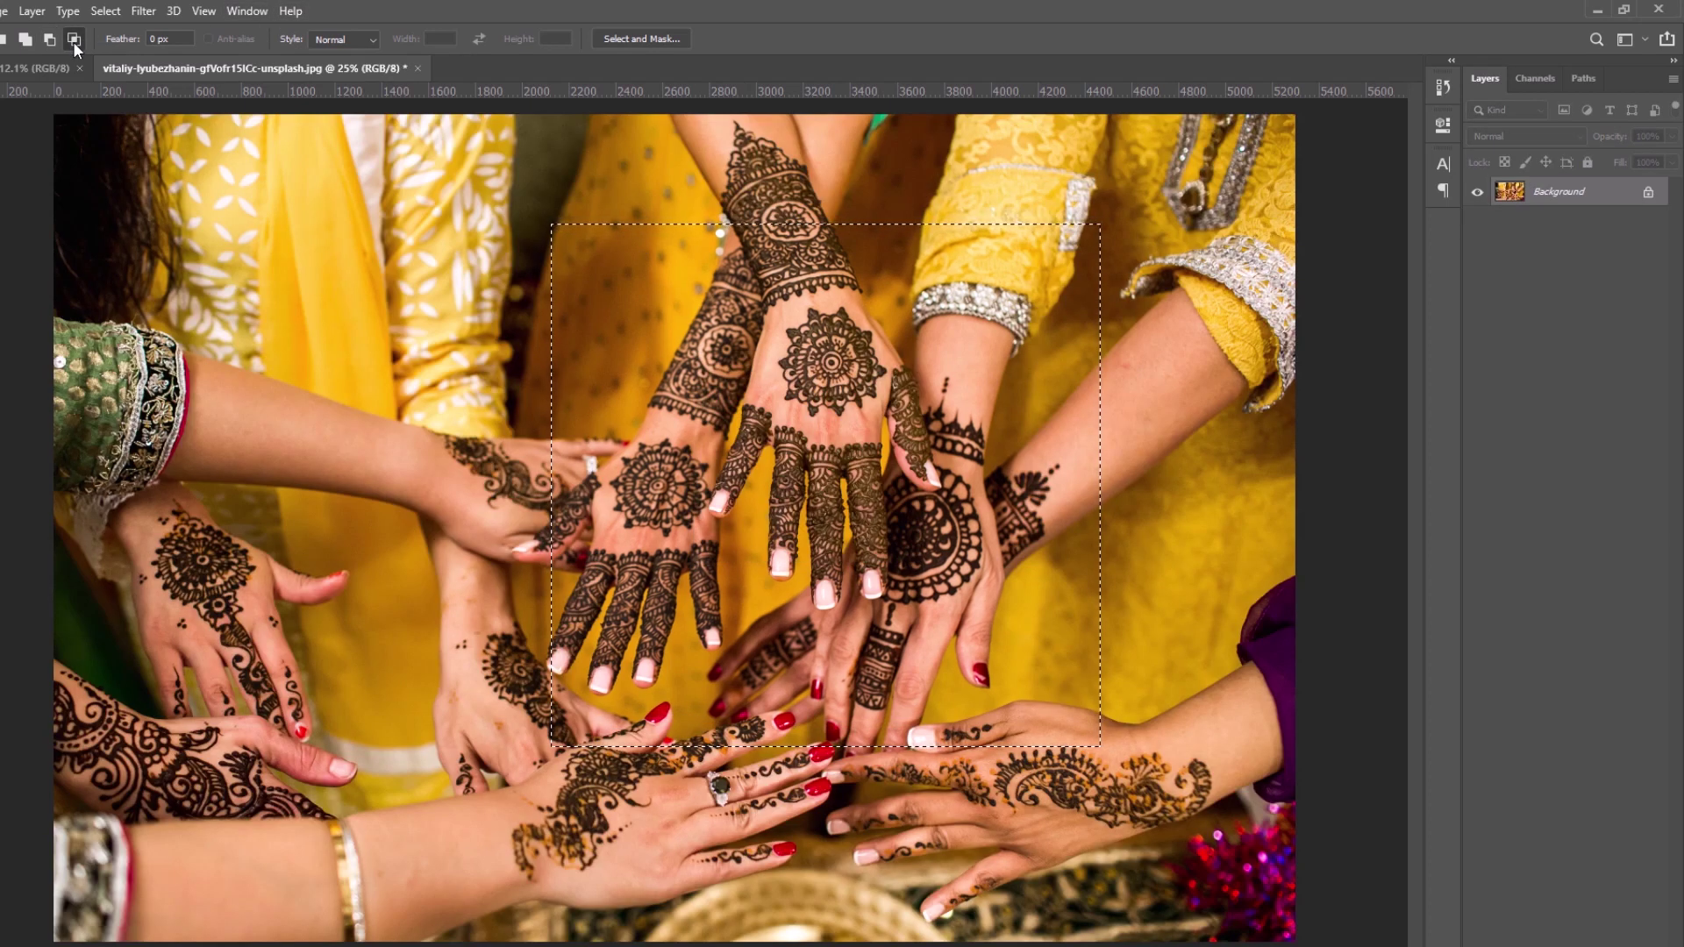
# Switch to Intersect with Selection and drag a second rectangle overlapping the current selection.
pyautogui.click(74, 40)
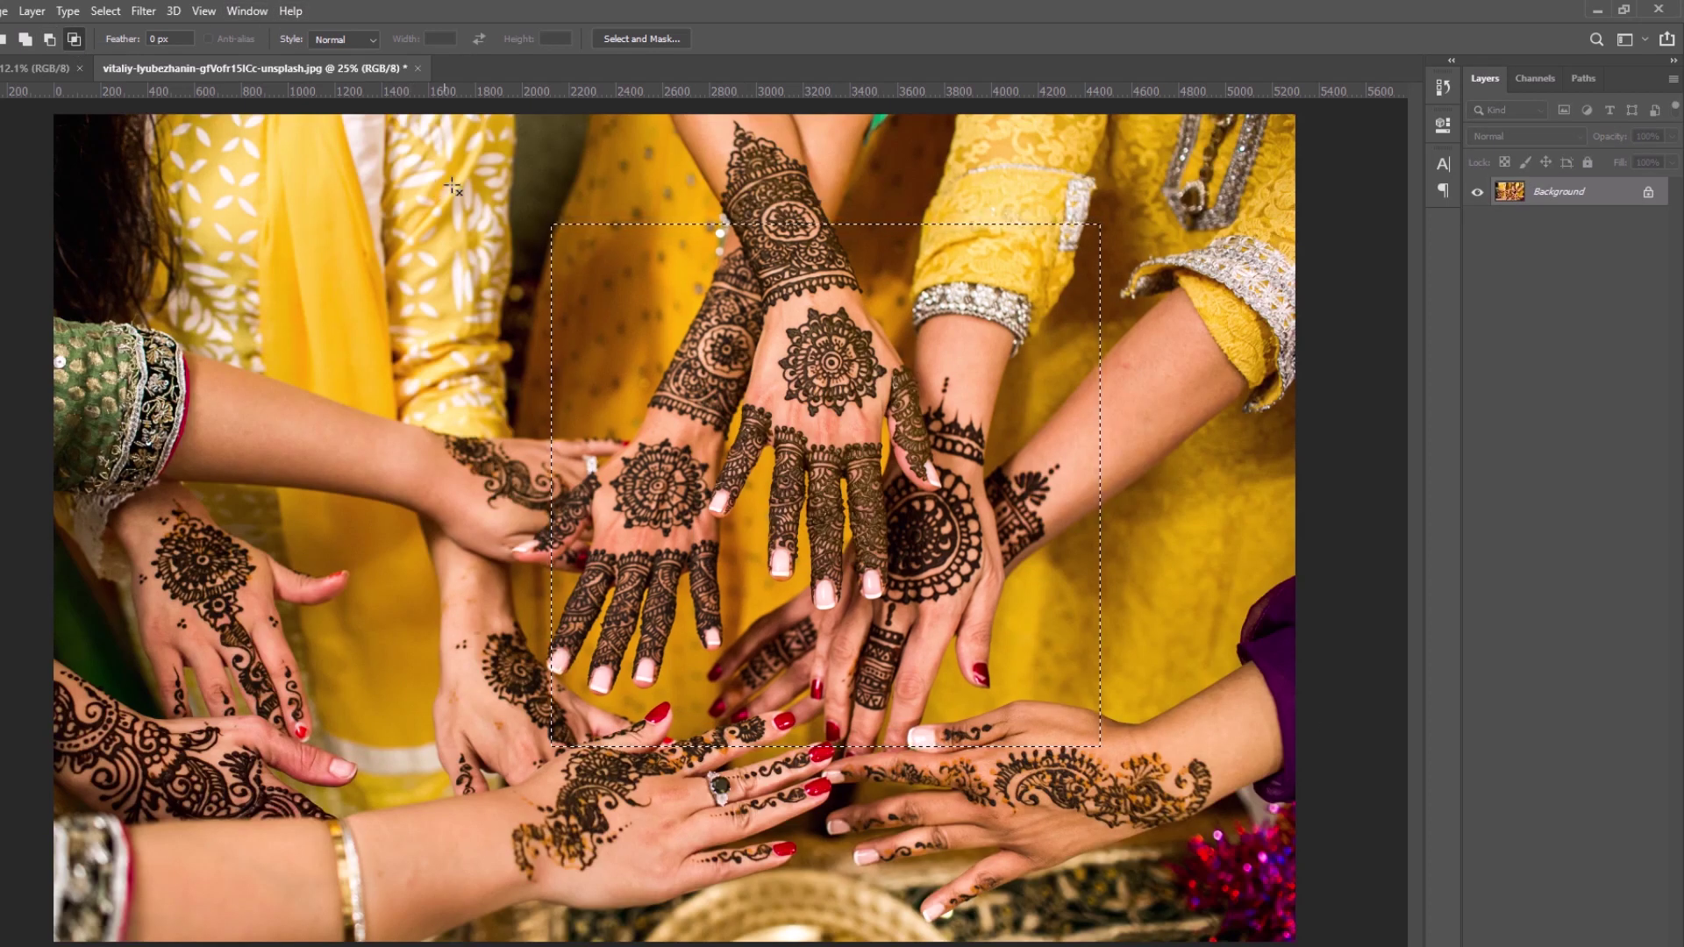
pyautogui.moveTo(452, 184)
pyautogui.mouseDown()
pyautogui.moveTo(889, 572)
pyautogui.moveTo(801, 546)
pyautogui.moveTo(894, 594)
pyautogui.mouseUp()
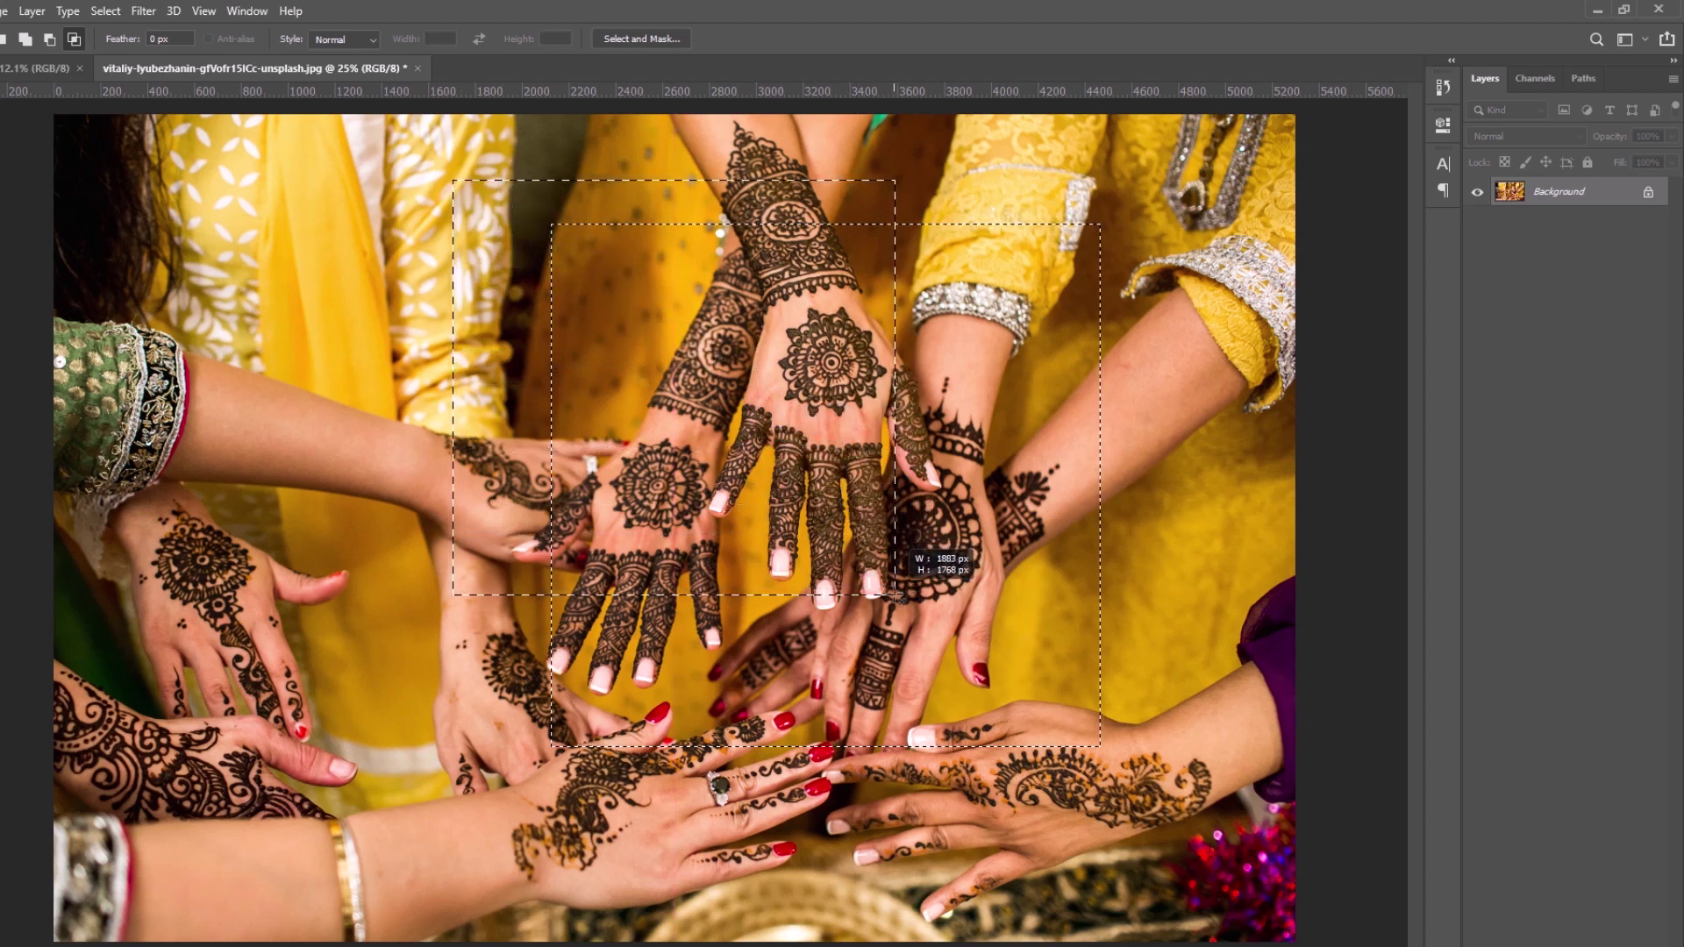
pyautogui.moveTo(894, 595); pyautogui.dragTo(918, 612)
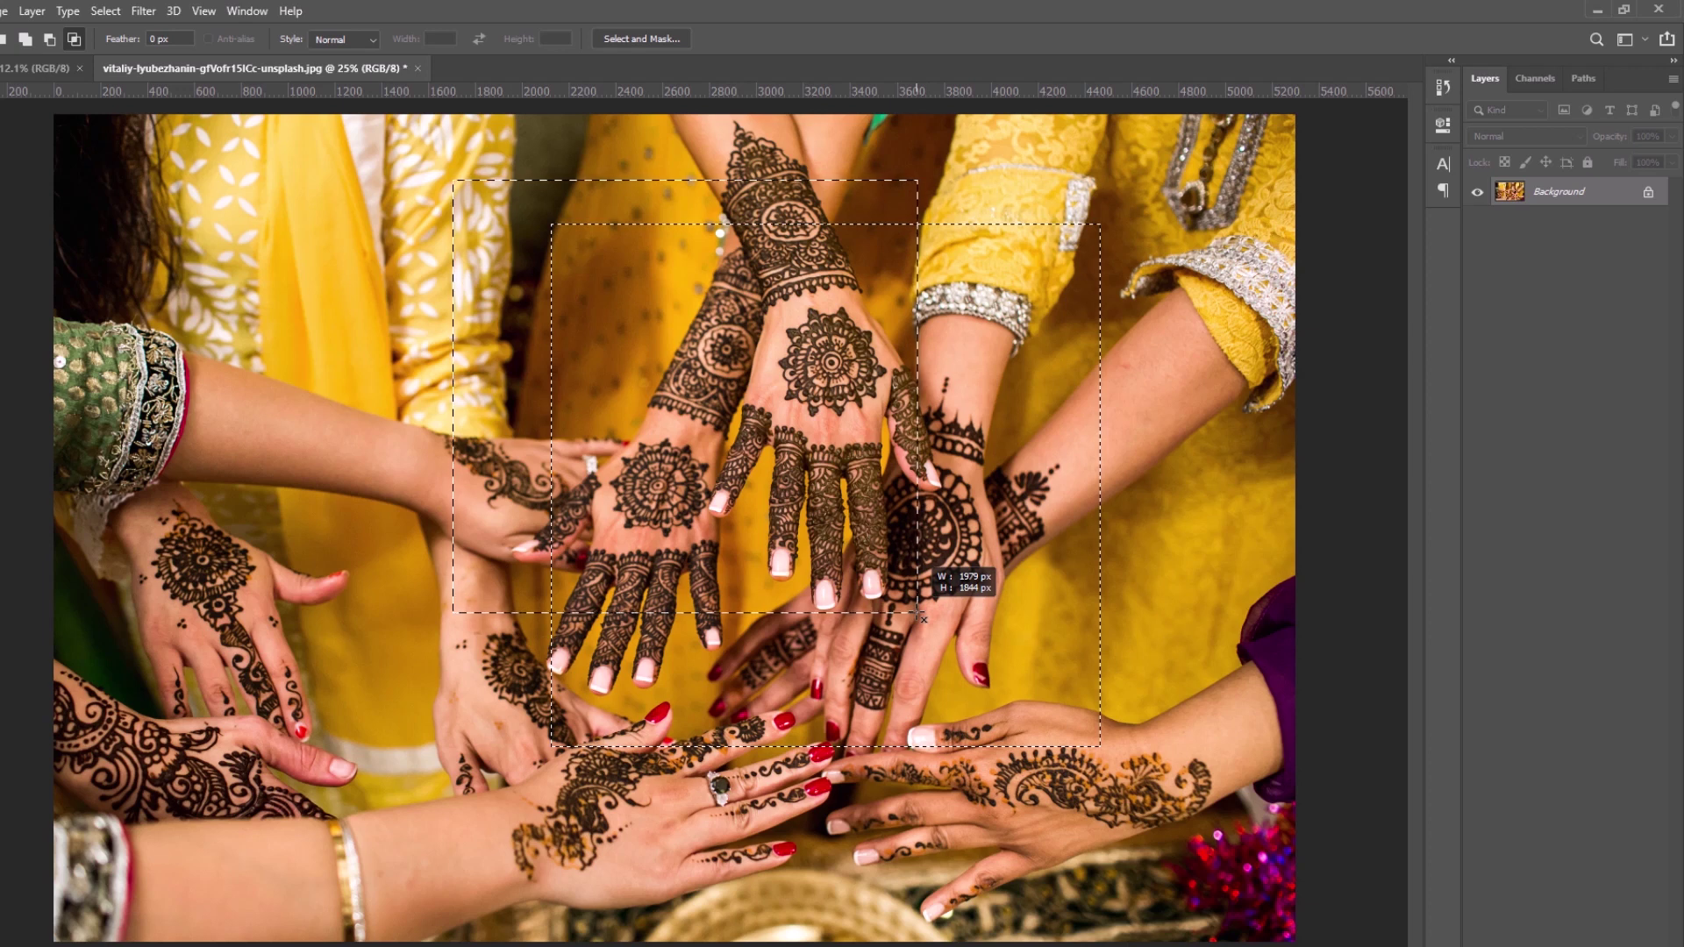
pyautogui.moveTo(917, 613); pyautogui.dragTo(920, 622)
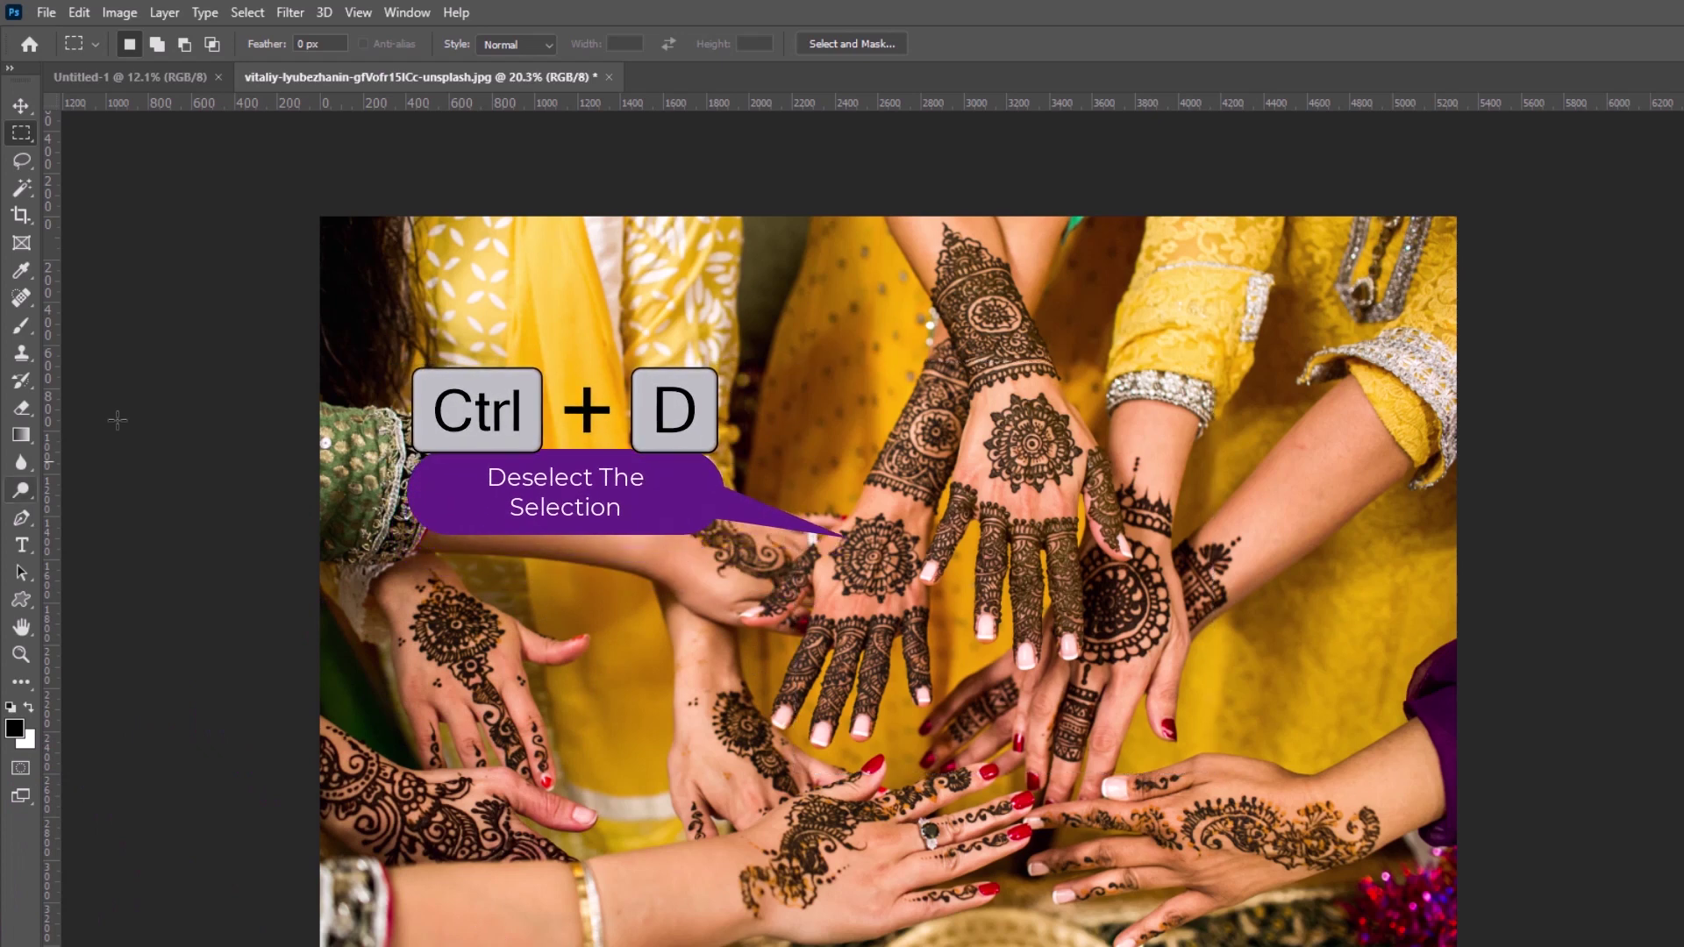
# Deselect, set Feather to 50 px, and draw a rectangle around the central hands.
pyautogui.hotkey('ctrl', 'd')
pyautogui.click(322, 38)
pyautogui.write('50')
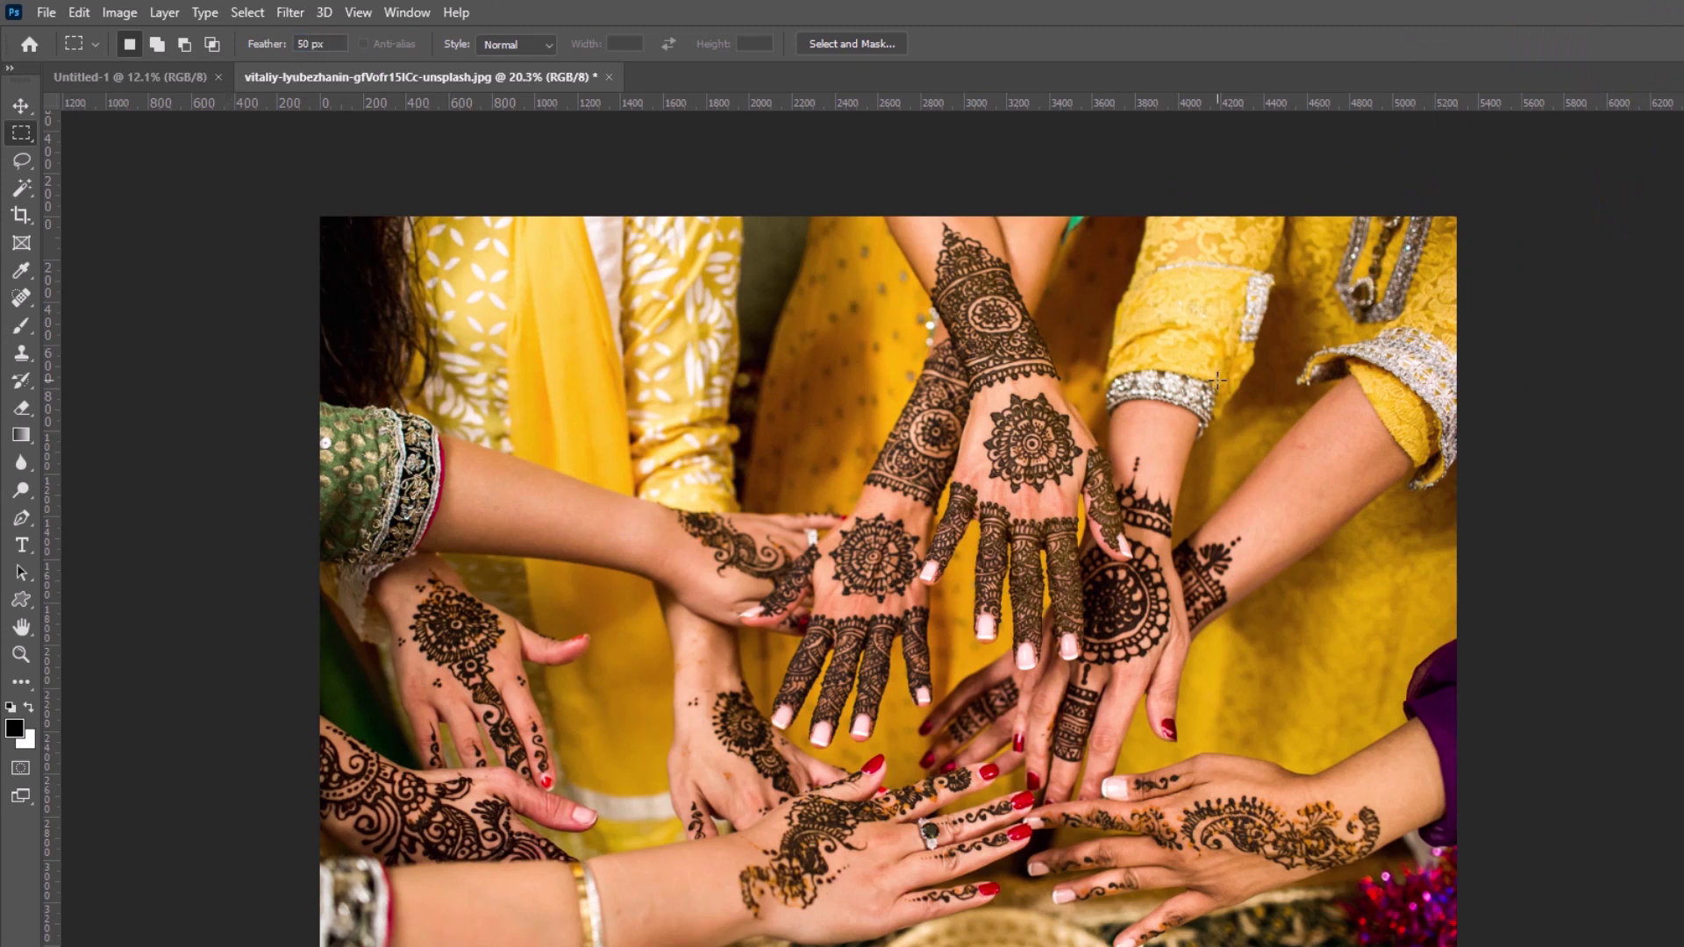
pyautogui.moveTo(782, 358); pyautogui.dragTo(1194, 795)
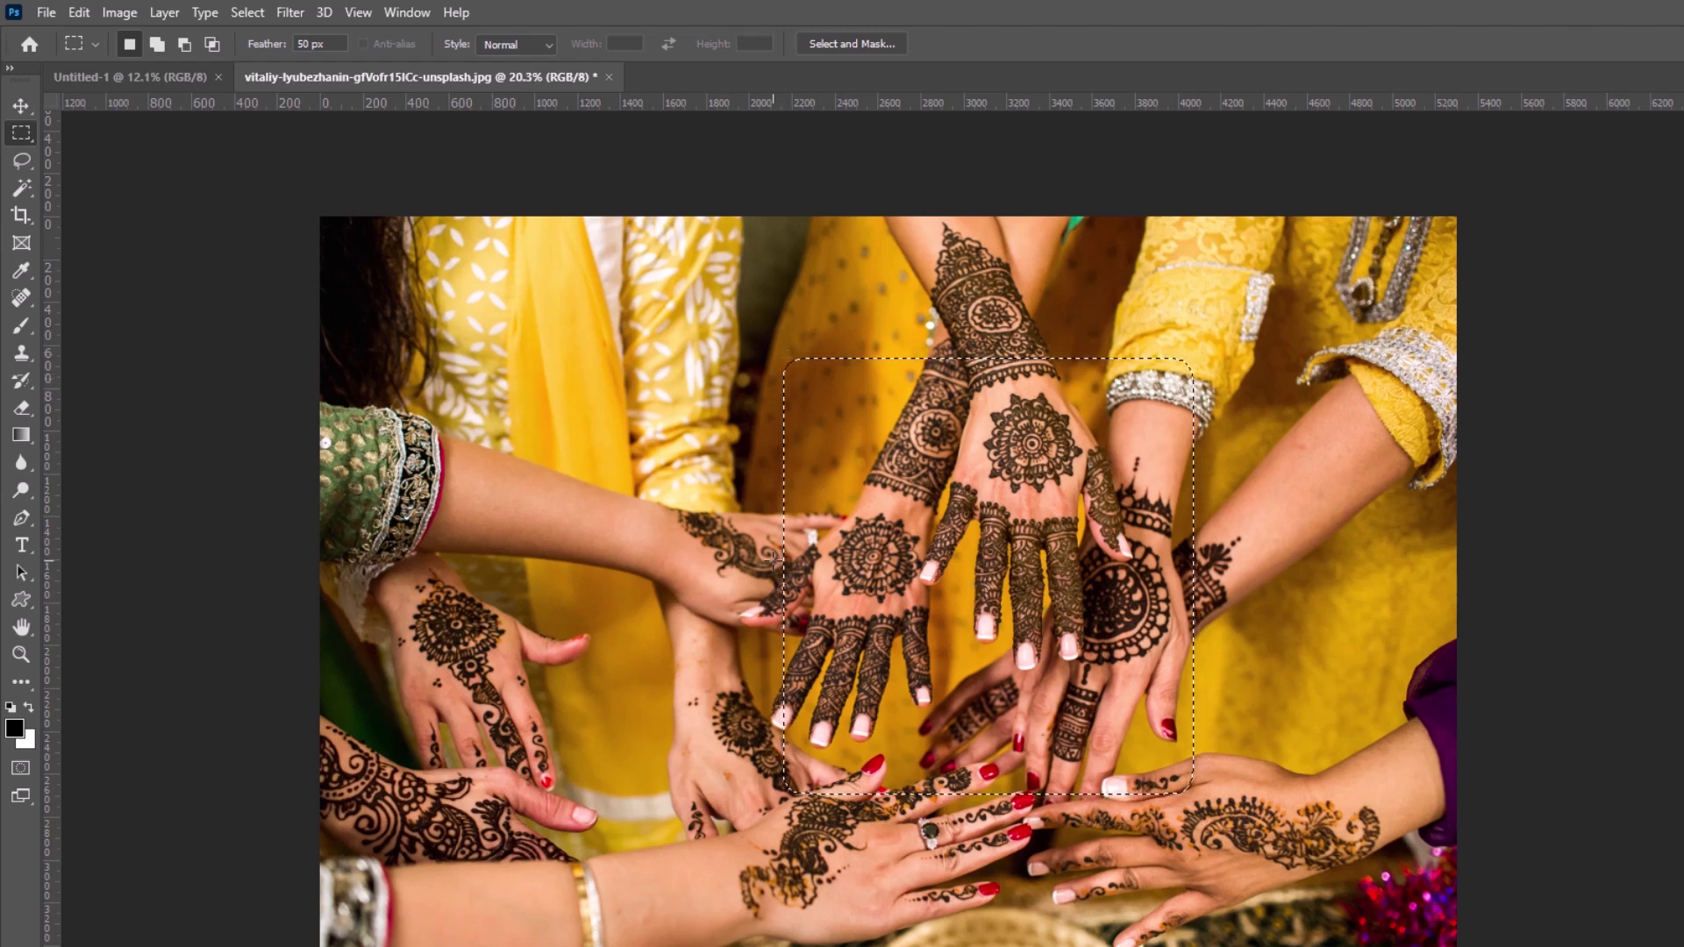
pyautogui.moveTo(1035, 662)
pyautogui.mouseDown()
pyautogui.moveTo(1055, 673)
pyautogui.moveTo(1022, 667)
pyautogui.mouseUp()
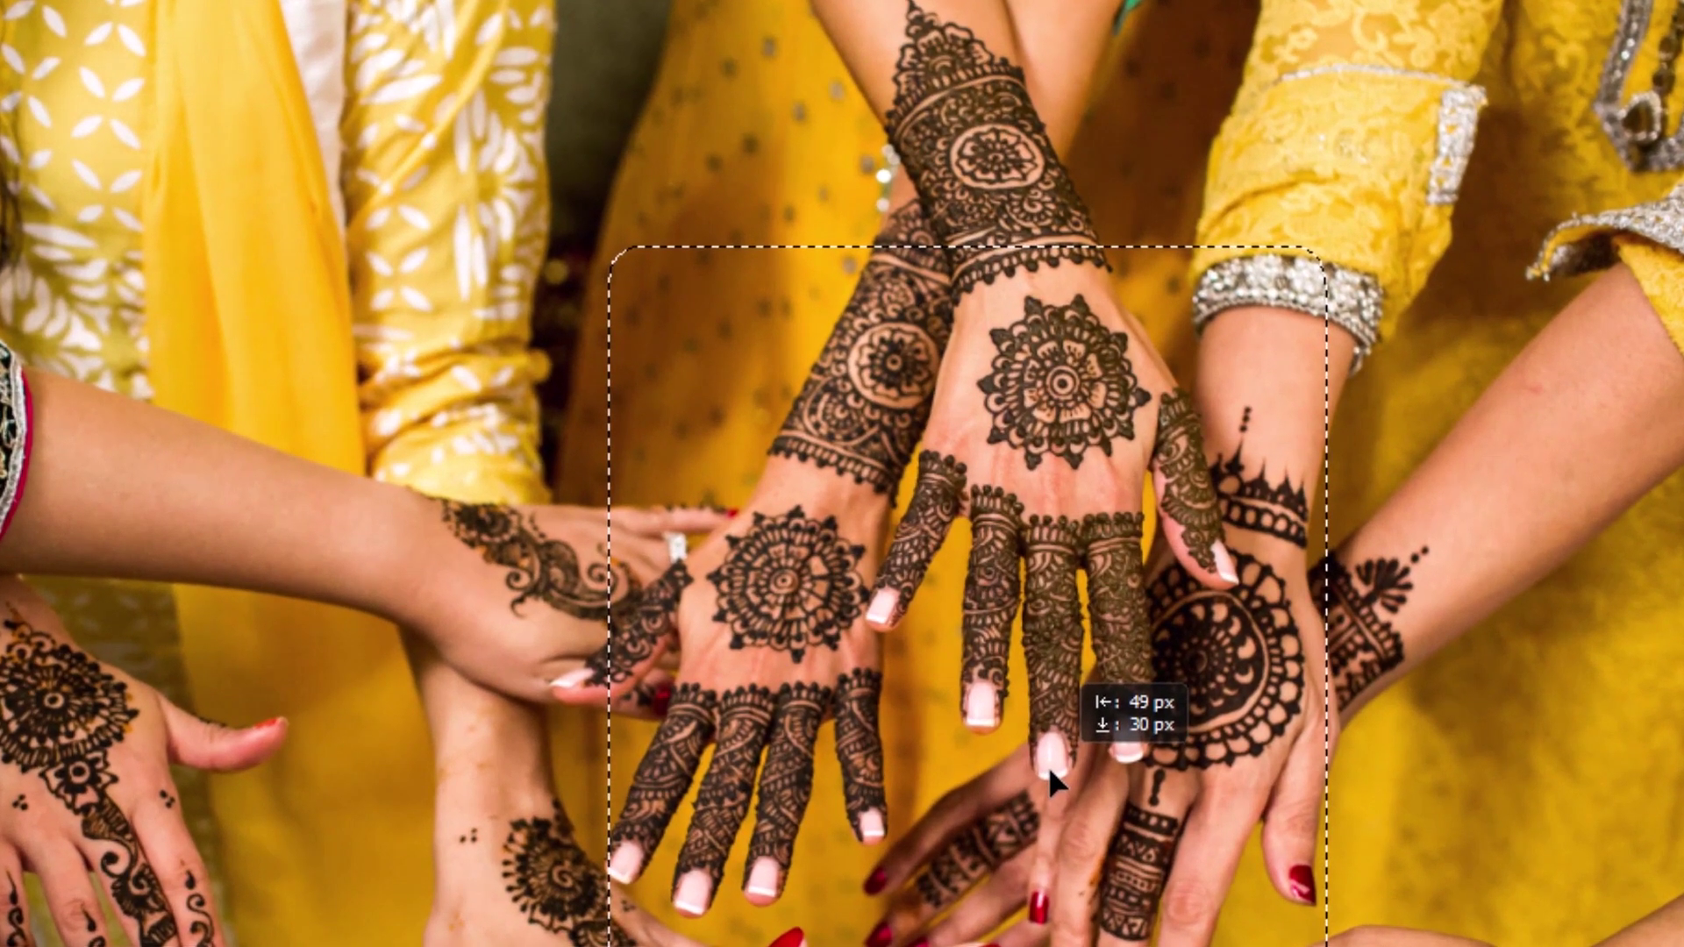
pyautogui.moveTo(1049, 765); pyautogui.dragTo(1049, 765)
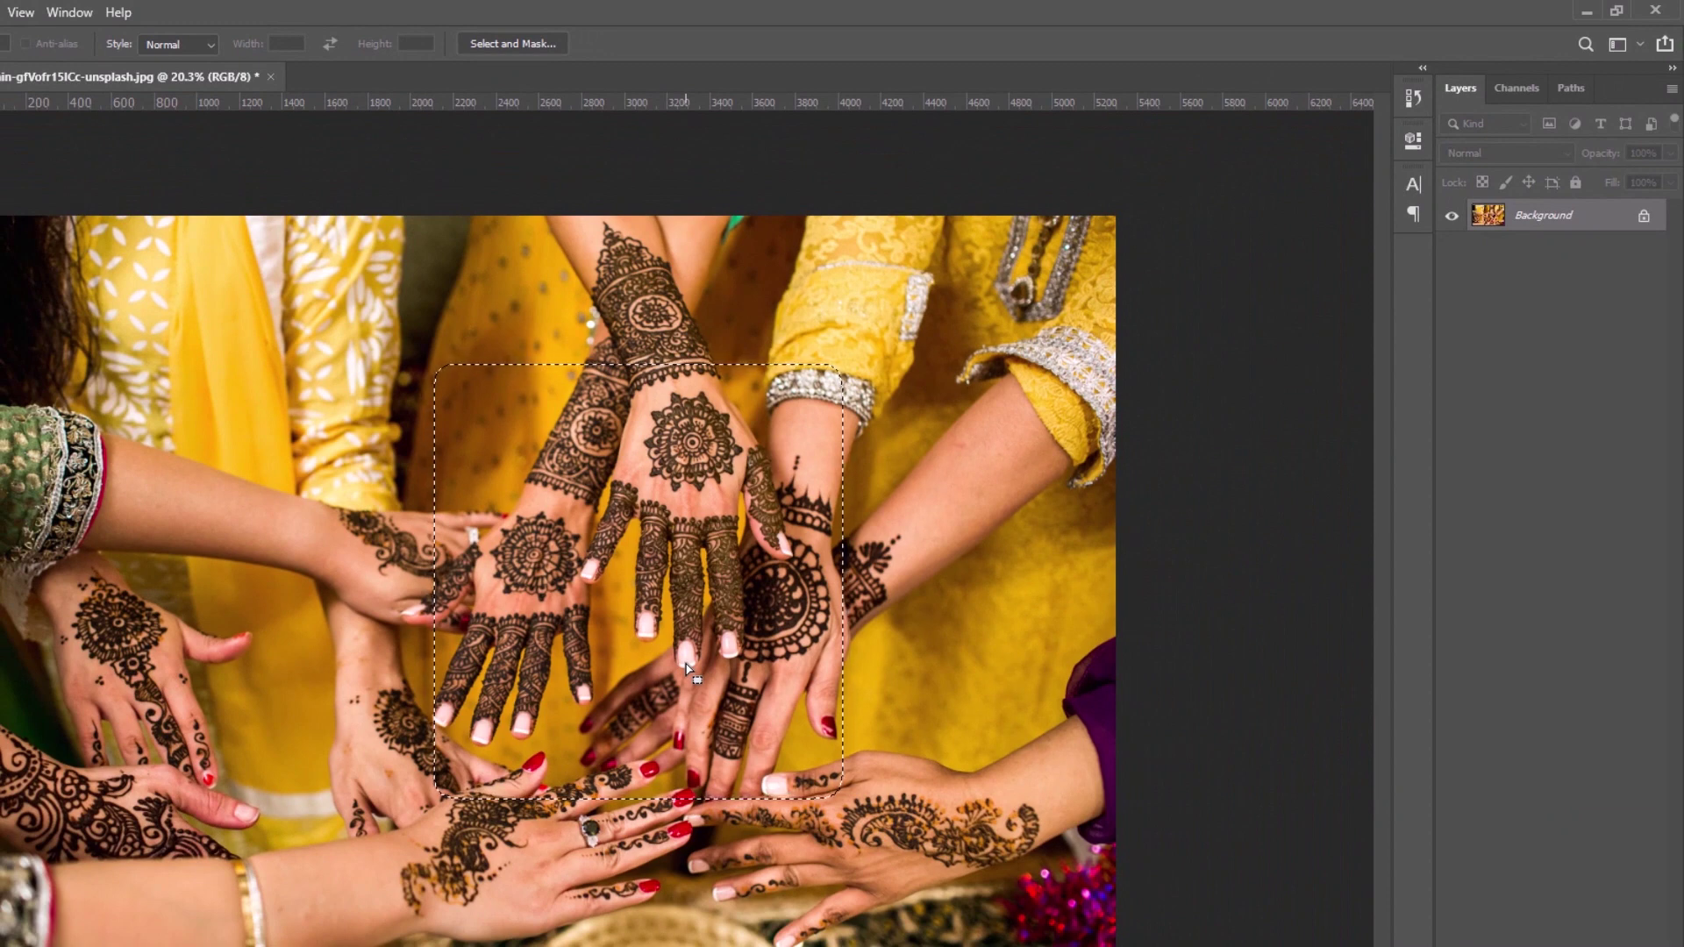
# Copy the feathered area to Layer 1, preview it without Background, then remove it.
pyautogui.hotkey('ctrl', 'j')
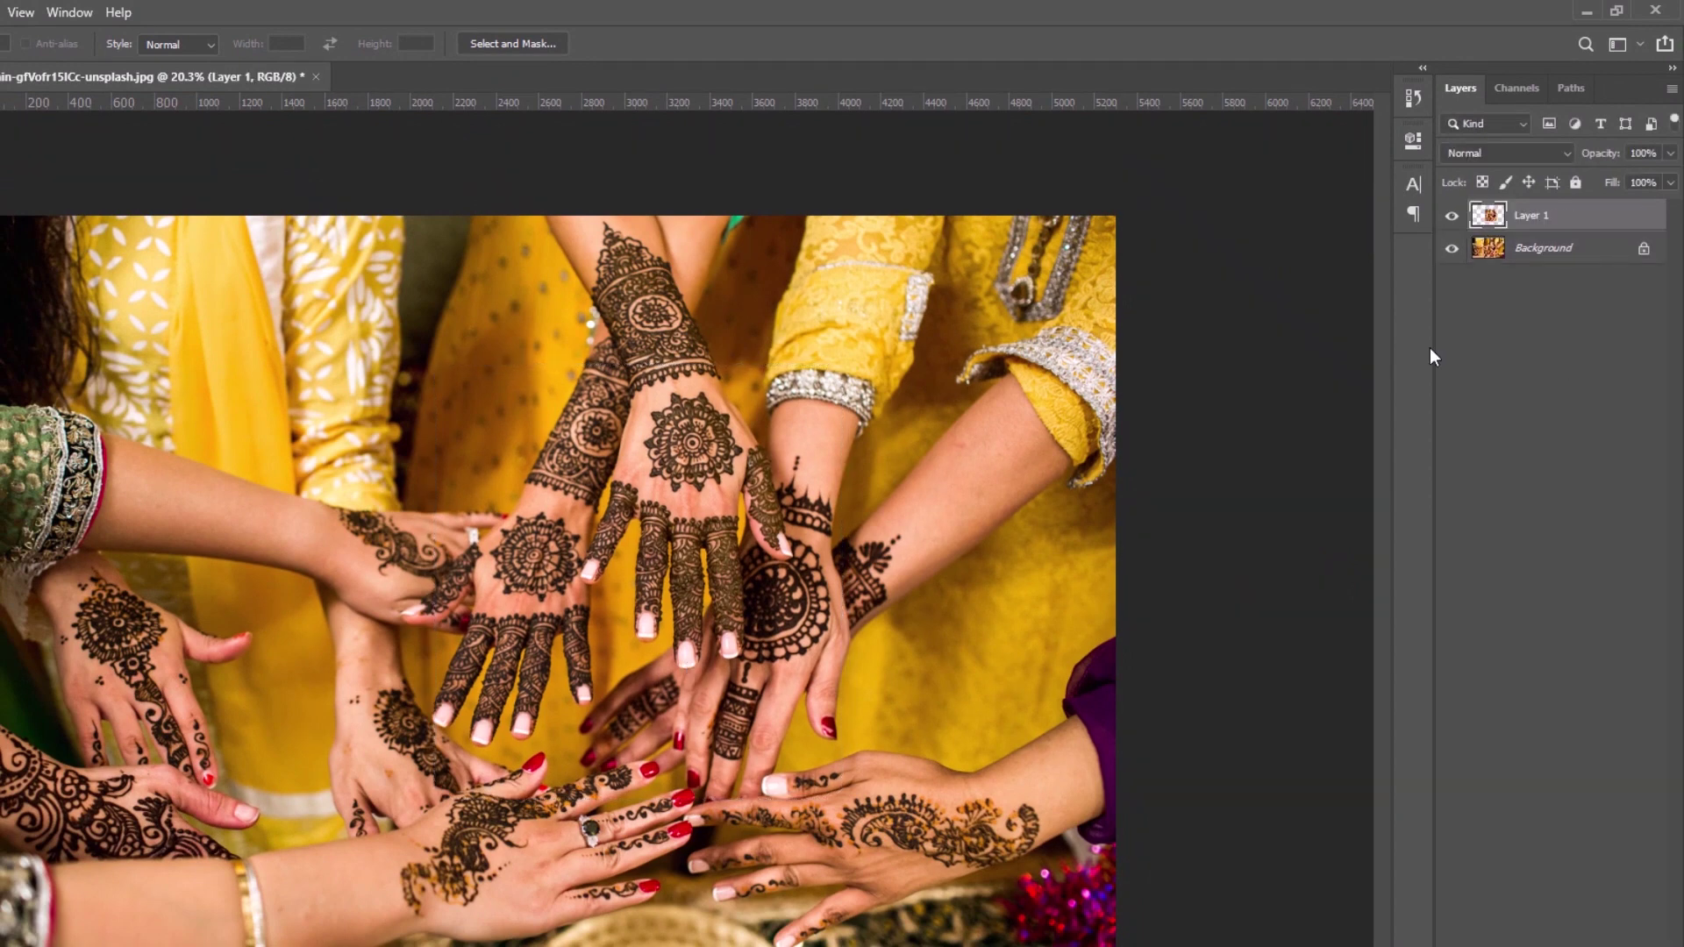
pyautogui.click(1452, 250)
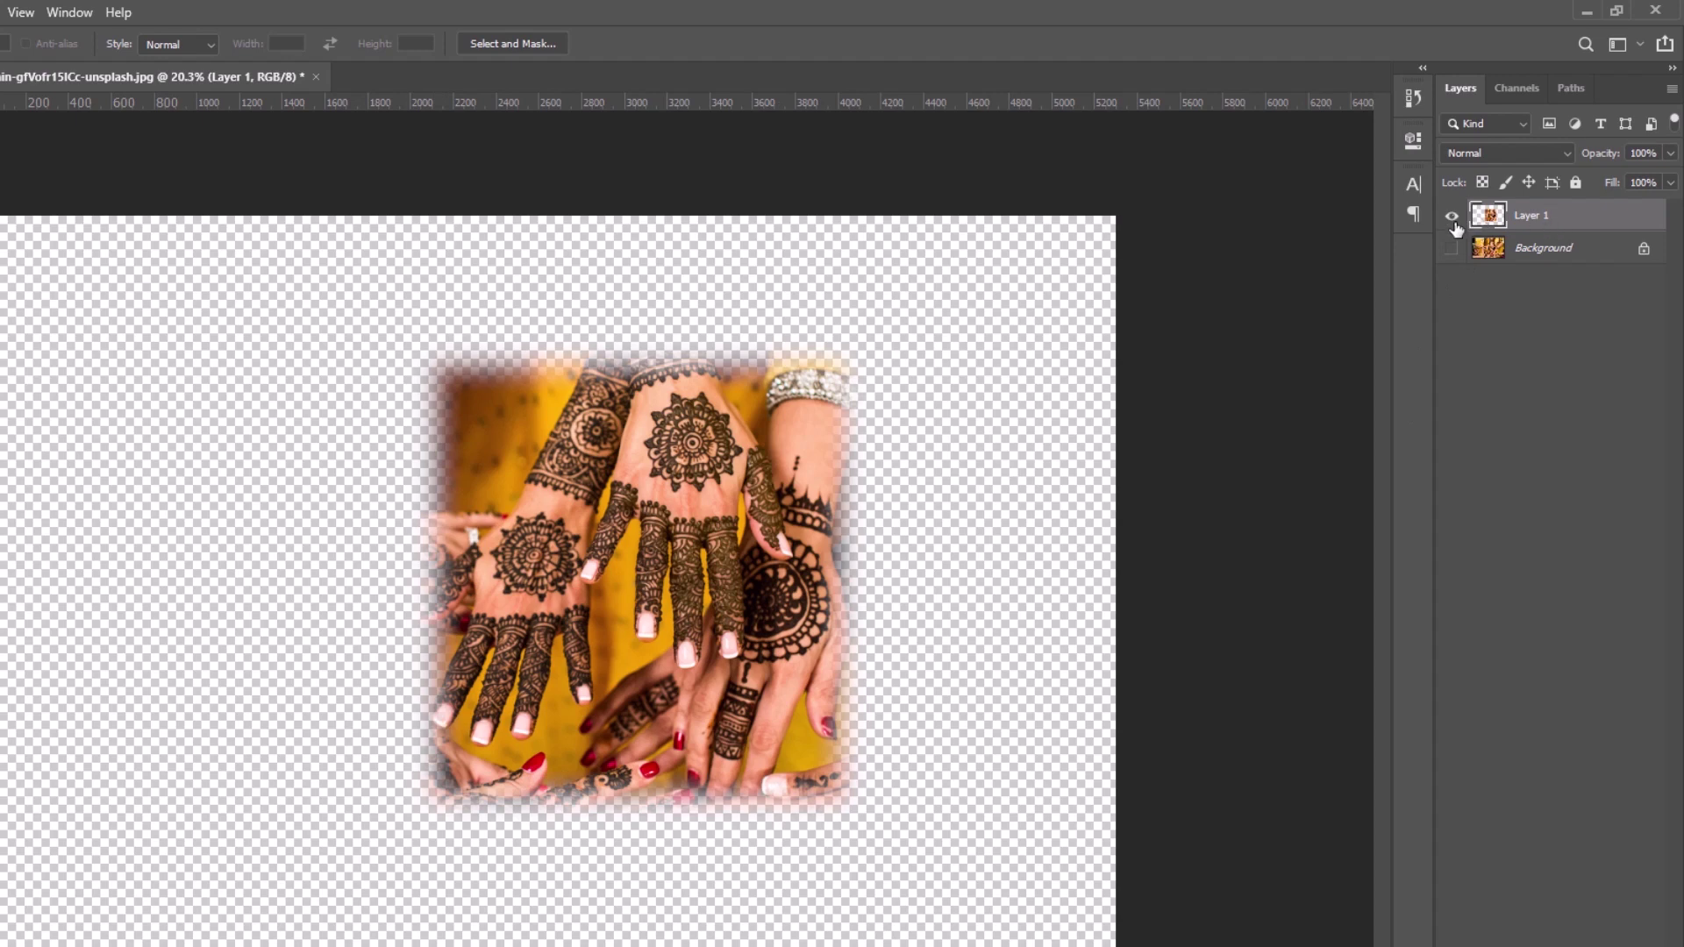
pyautogui.click(1452, 219)
pyautogui.press('Delete')
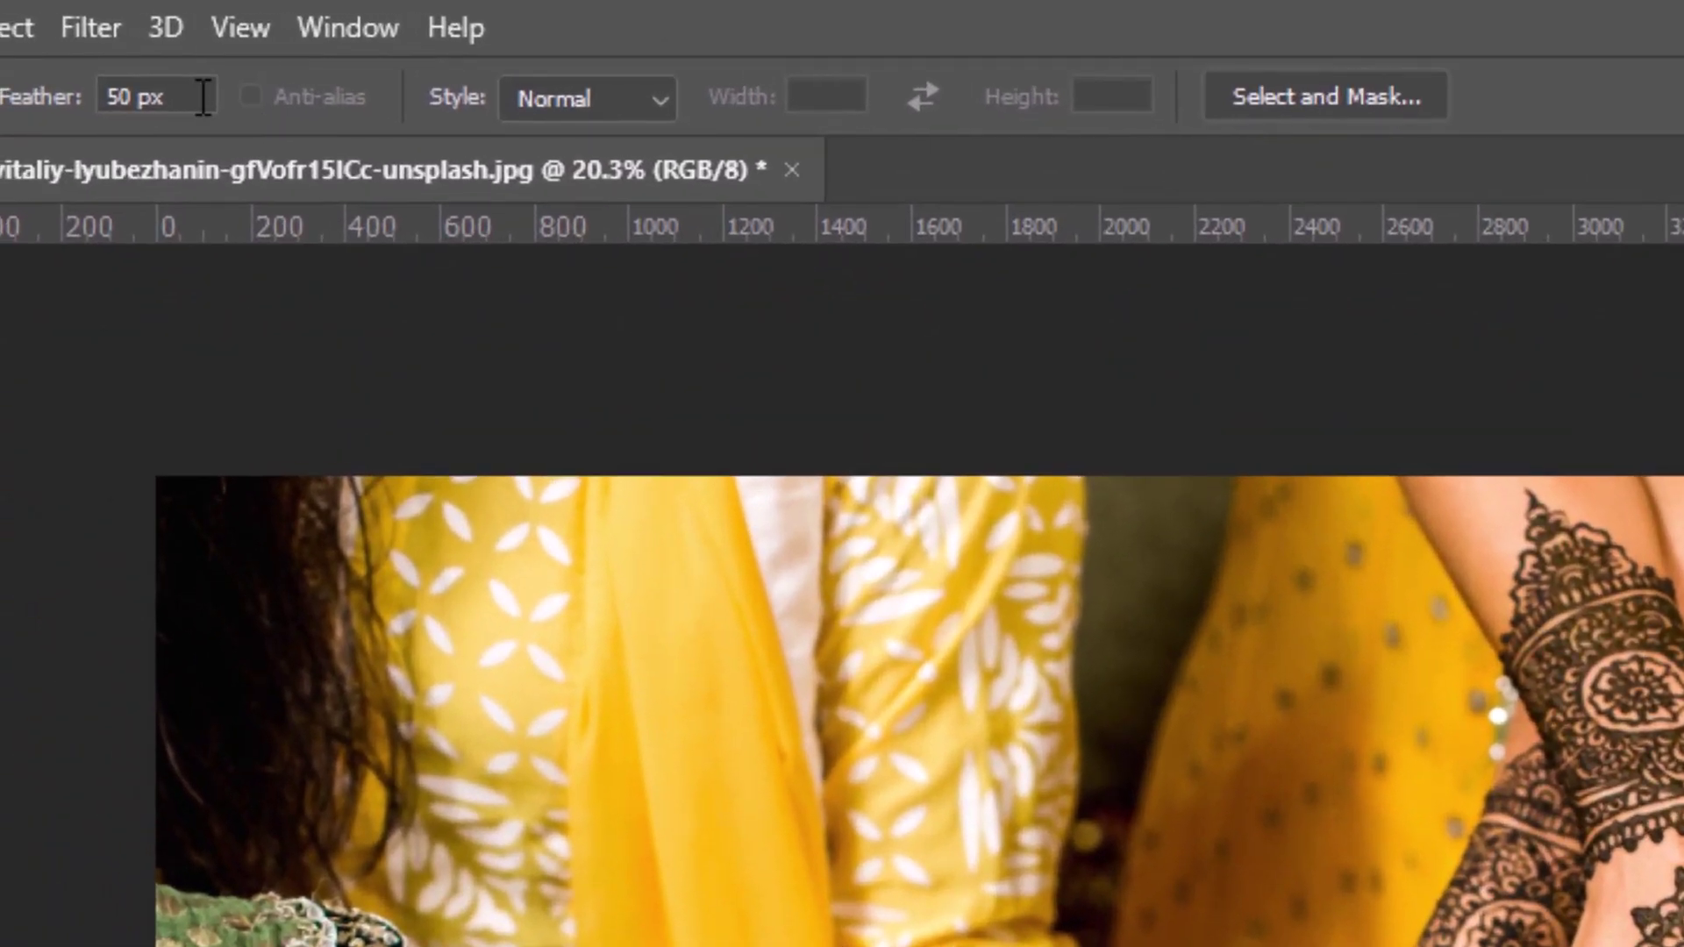
# Set Feather to 0 px, copy a hard-edged rectangle to a new layer, preview it, then undo.
pyautogui.click(115, 79)
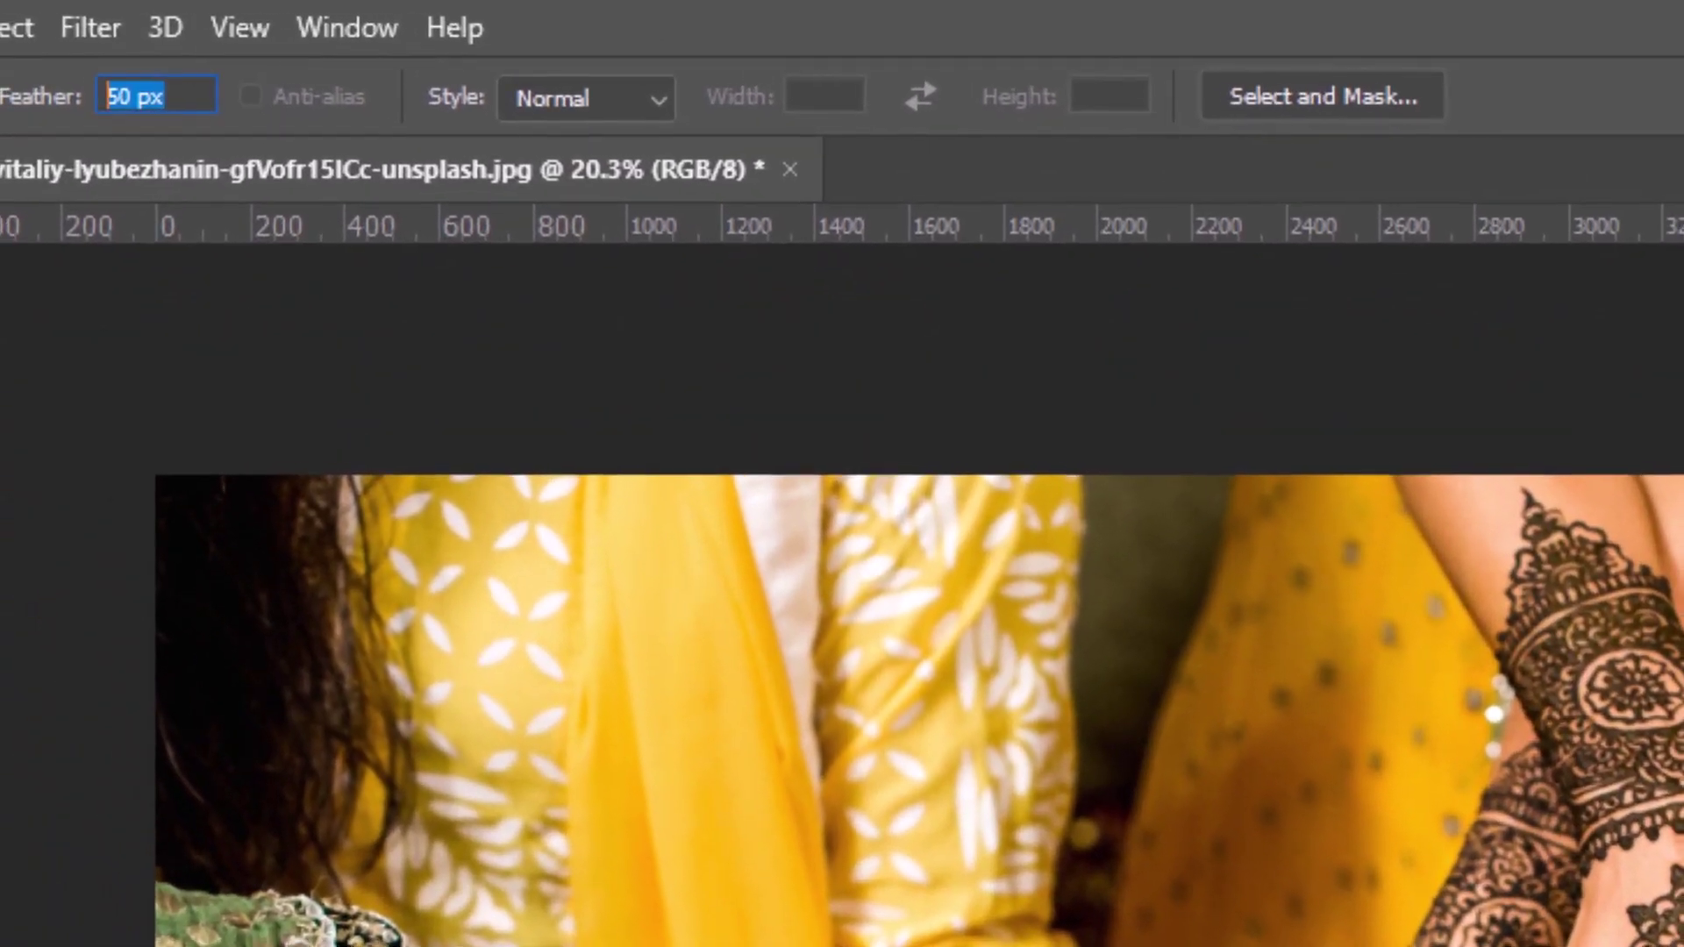
pyautogui.write('0')
pyautogui.press('Return')
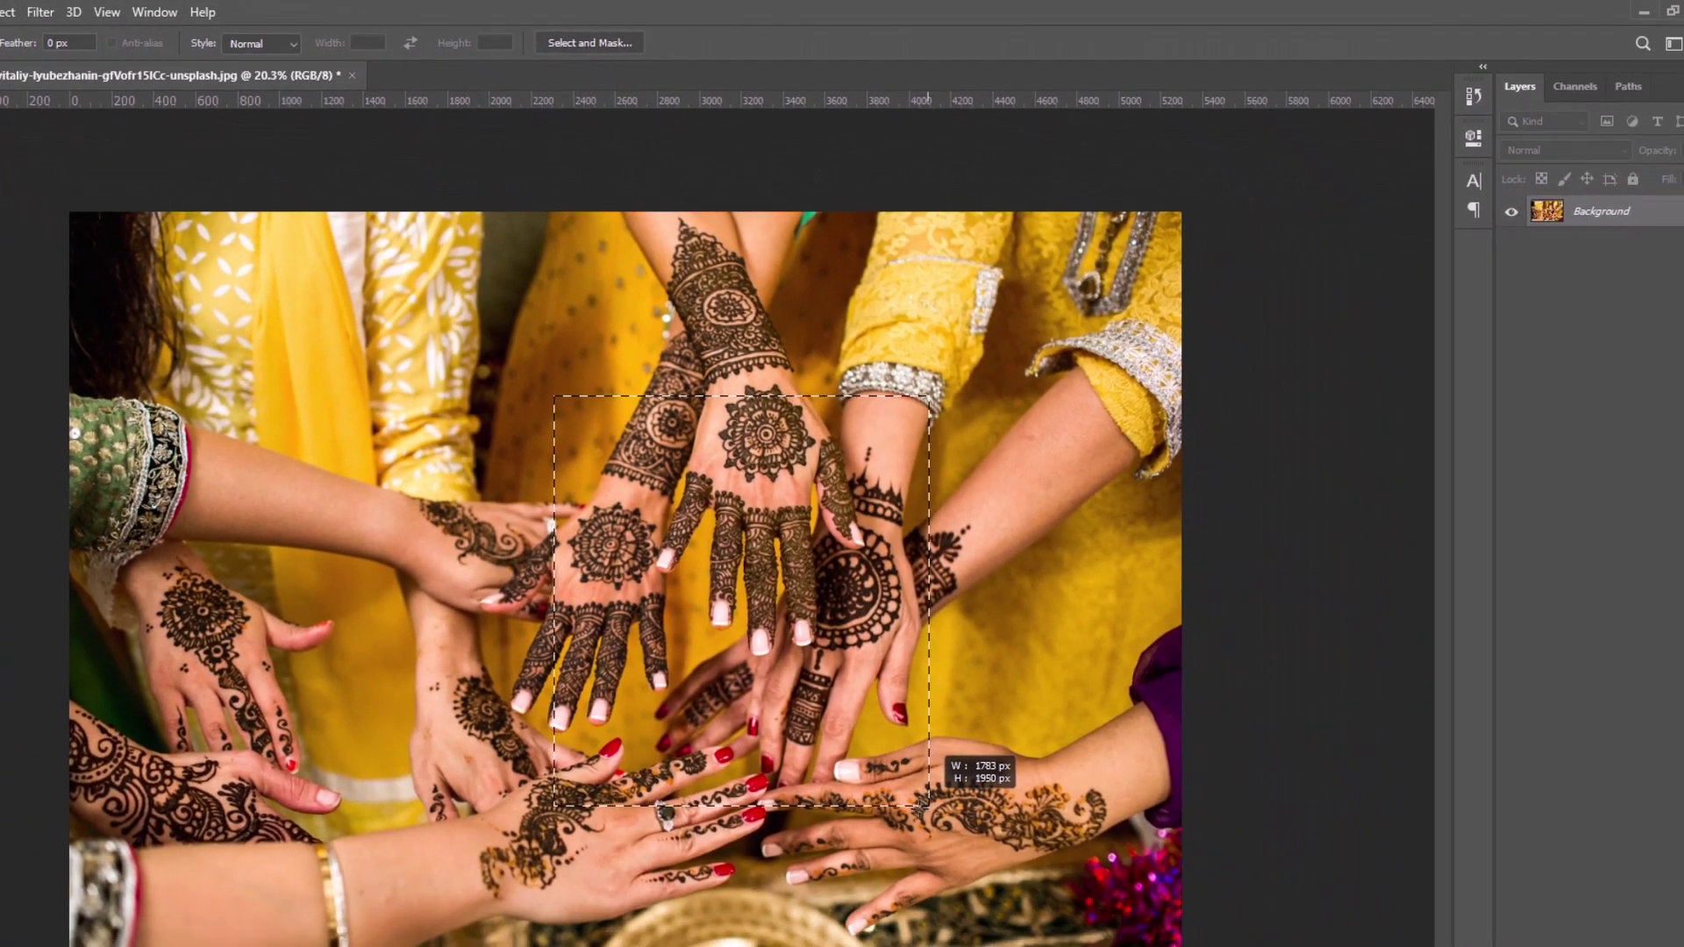
pyautogui.moveTo(929, 805); pyautogui.dragTo(903, 811)
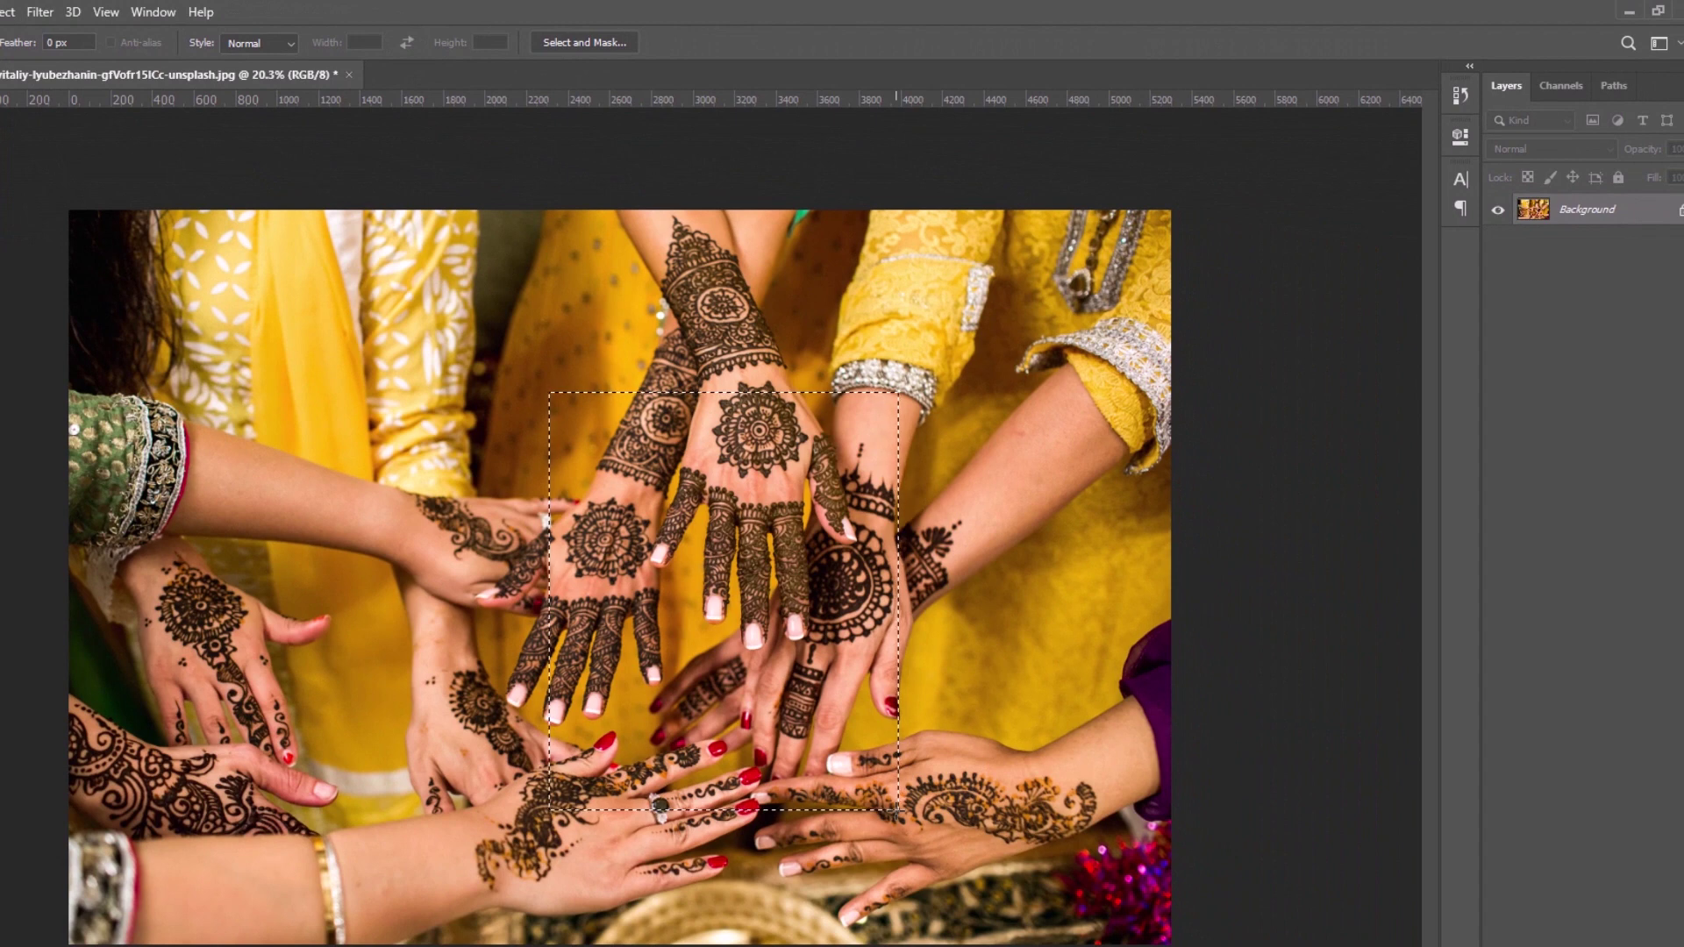
pyautogui.hotkey('ctrl', 'j')
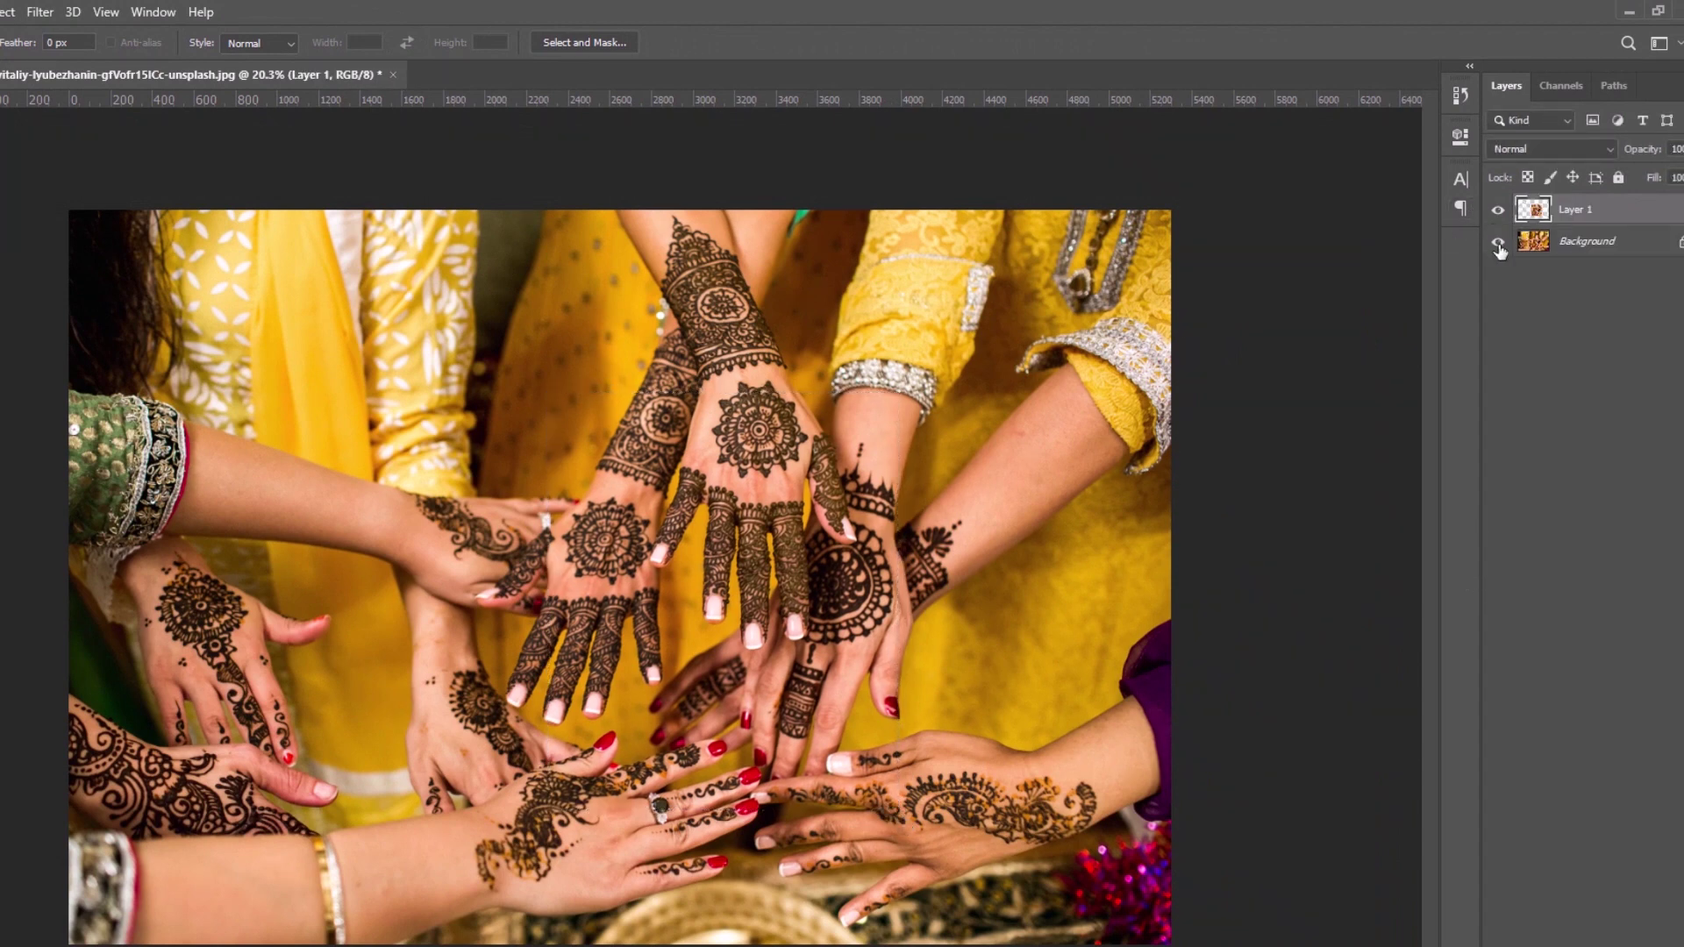
pyautogui.click(1498, 242)
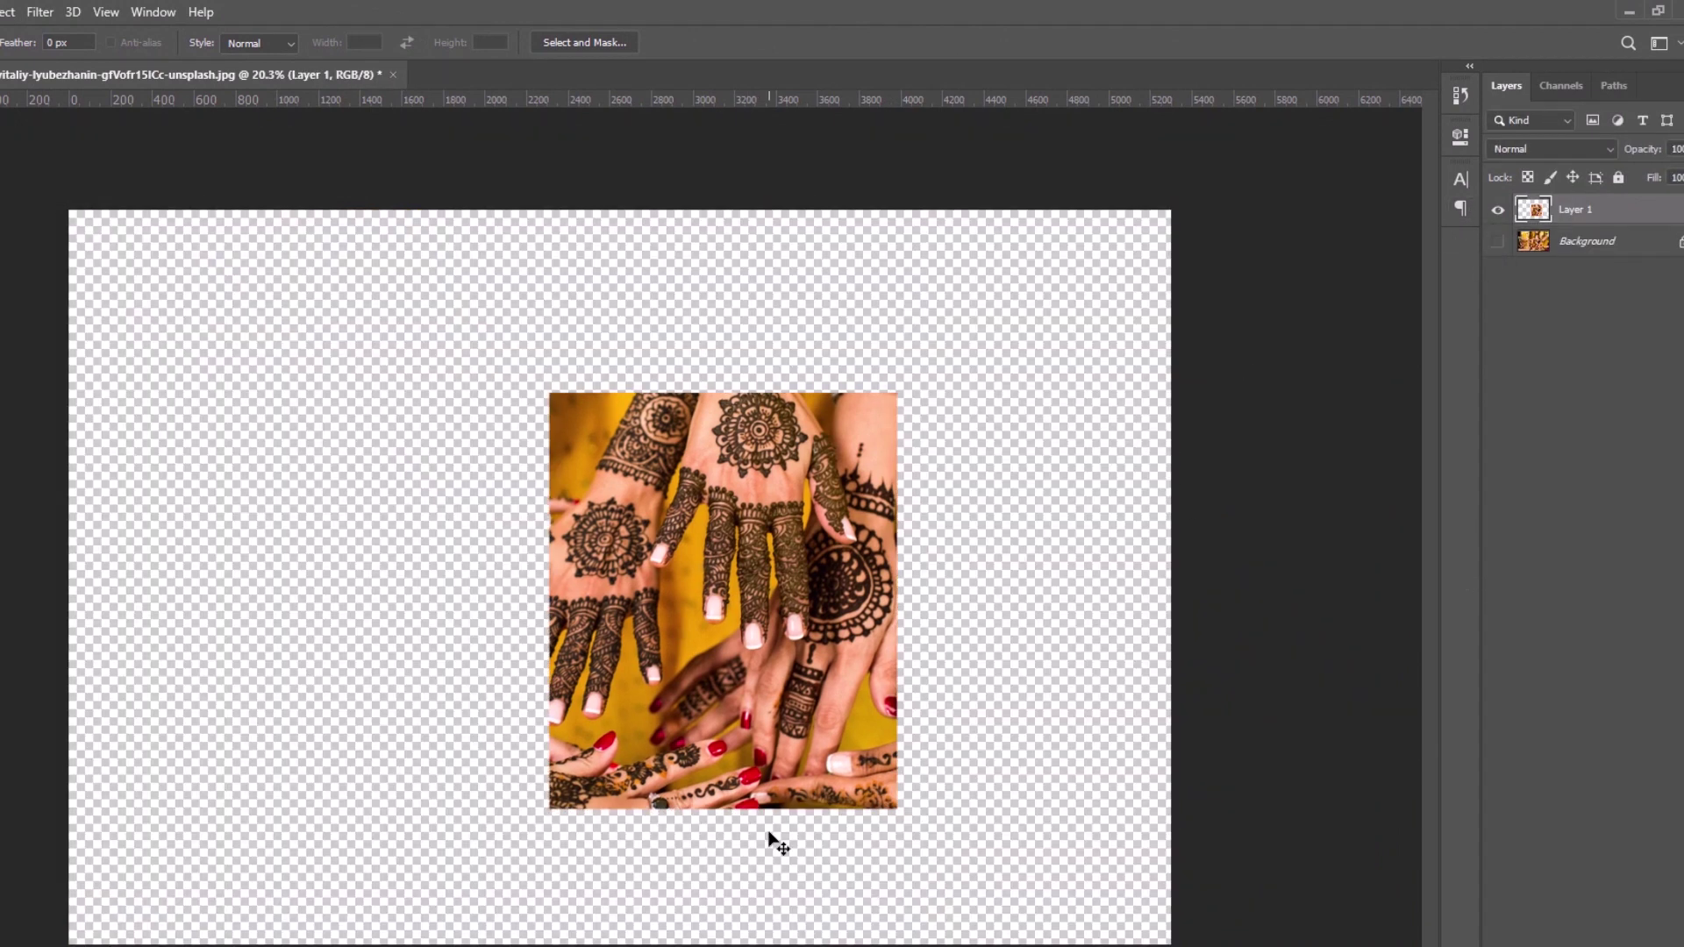
pyautogui.hotkey('ctrl', 'z')
pyautogui.hotkey('ctrl', 'z')
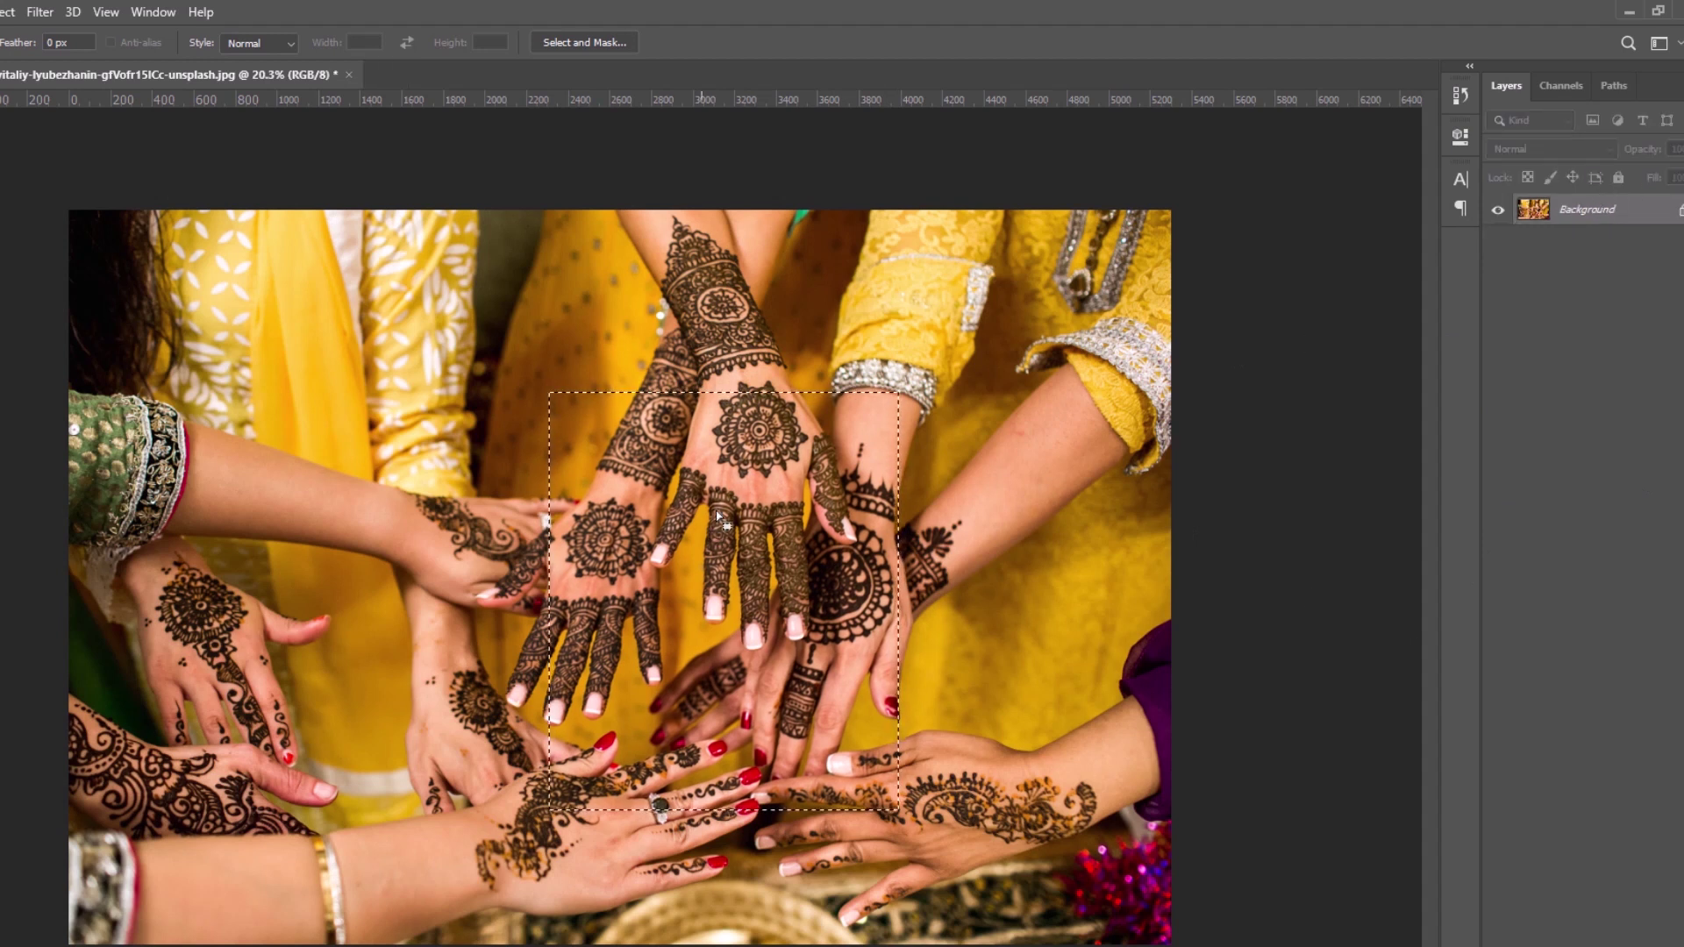
# Copy a 25 px feathered rectangle of the central hands to a new layer, view it alone, then revert.
pyautogui.hotkey('ctrl', 'd')
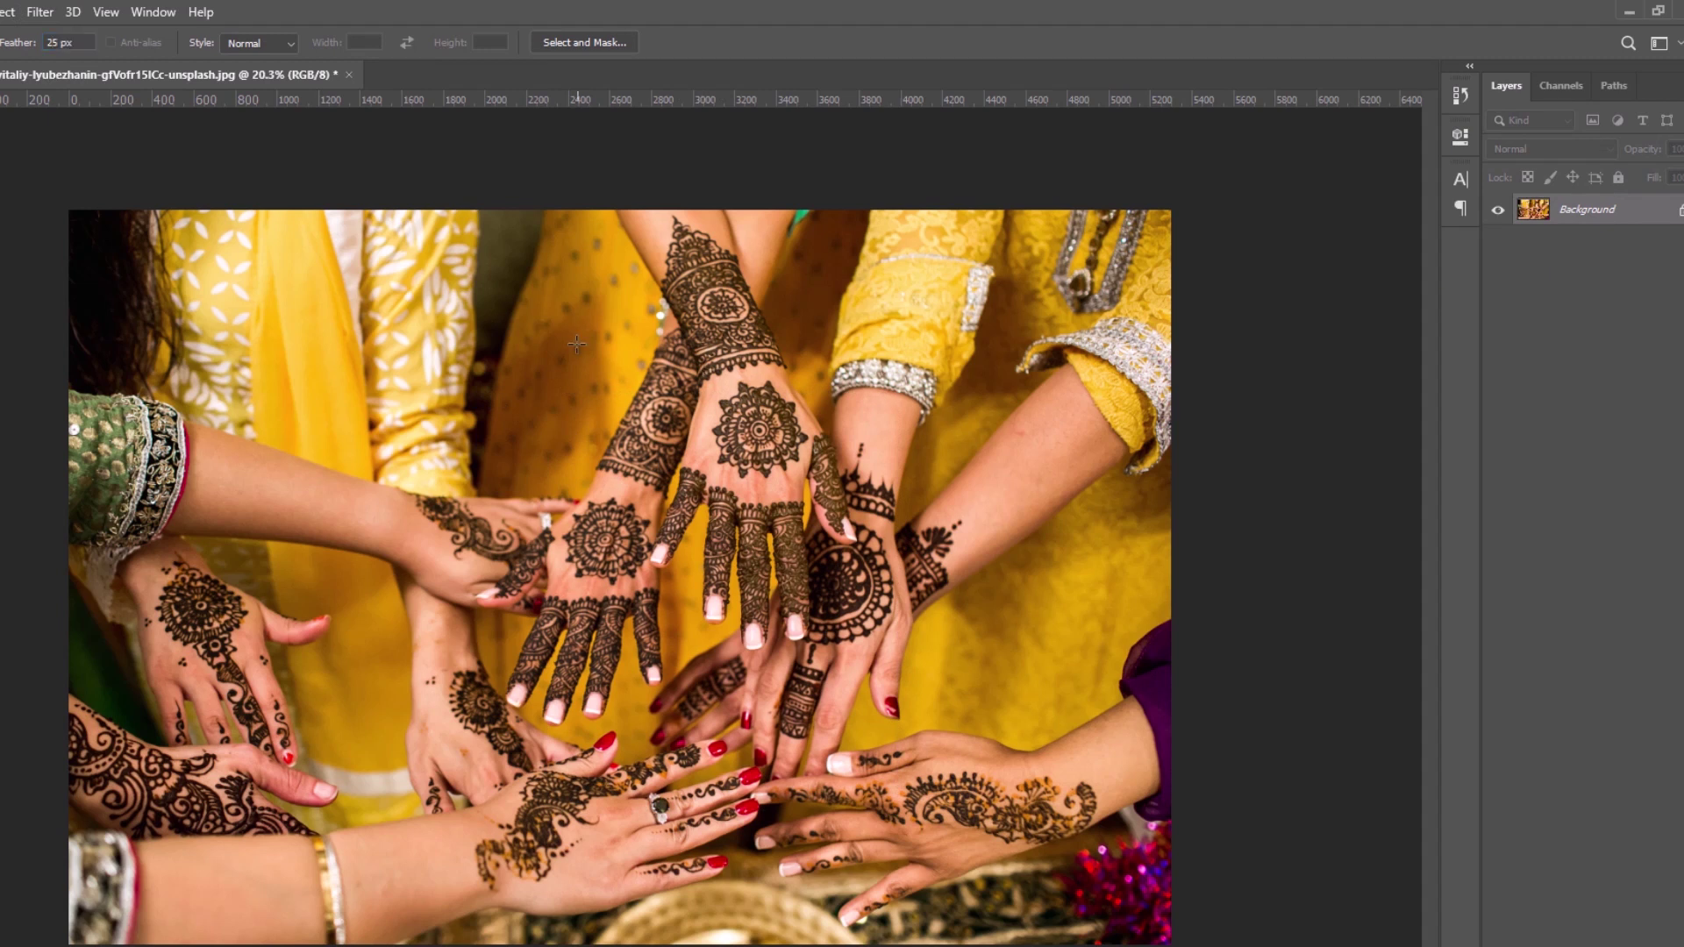
pyautogui.moveTo(576, 343); pyautogui.dragTo(907, 685)
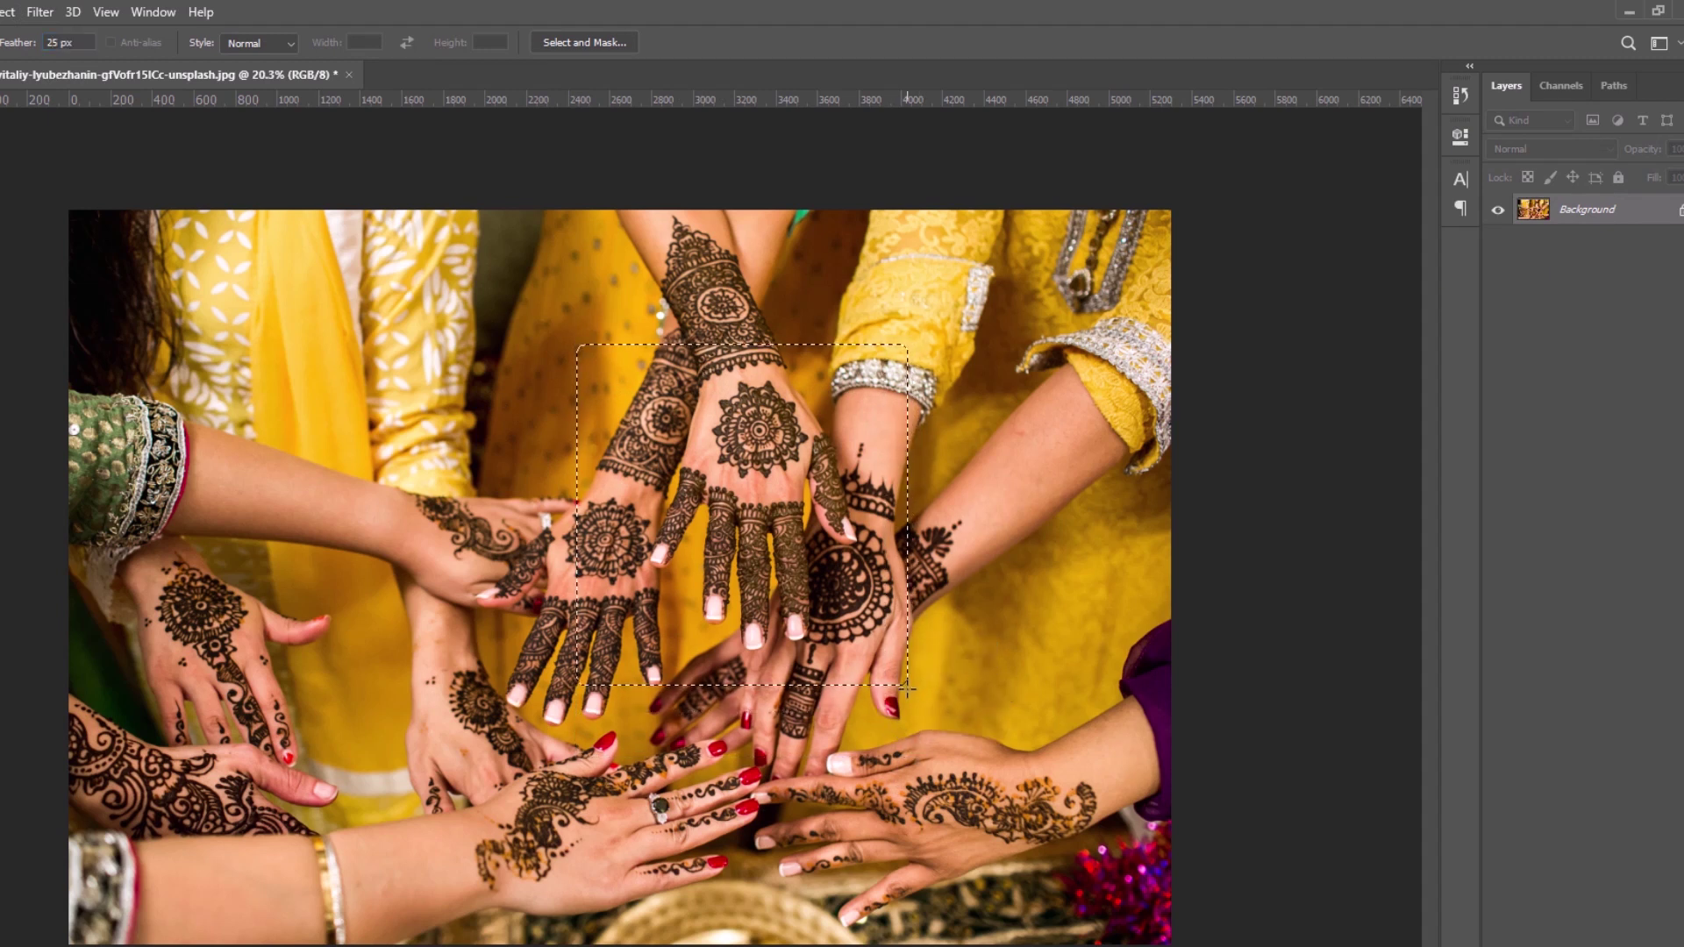
pyautogui.hotkey('ctrl', 'j')
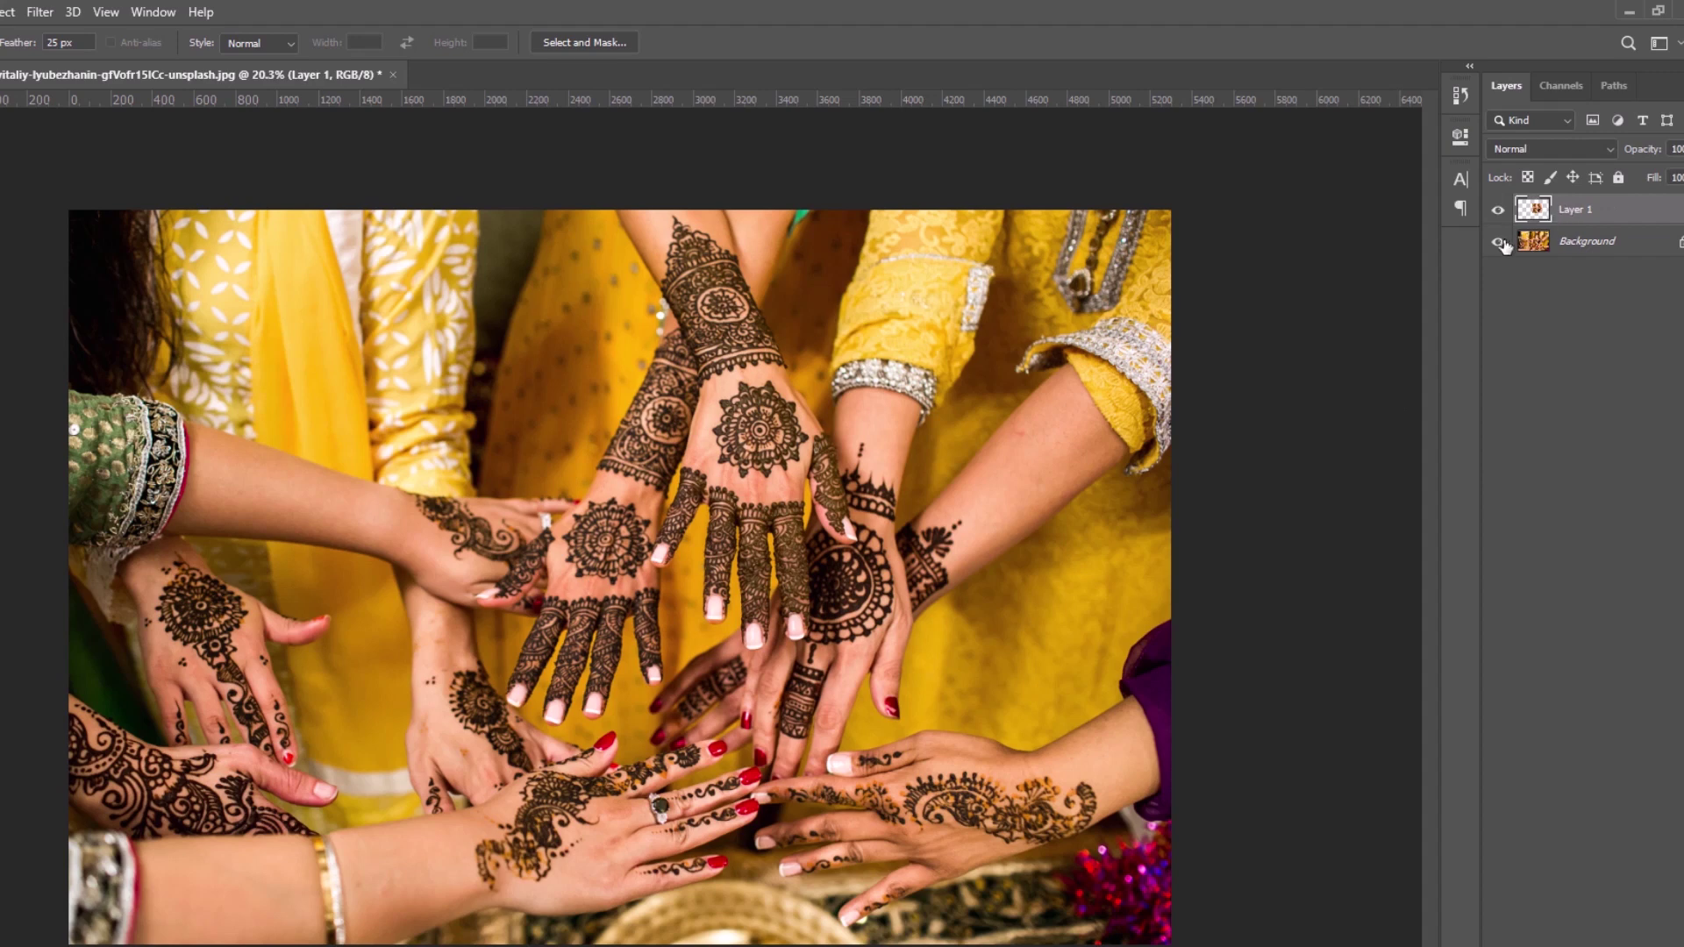
pyautogui.click(1498, 248)
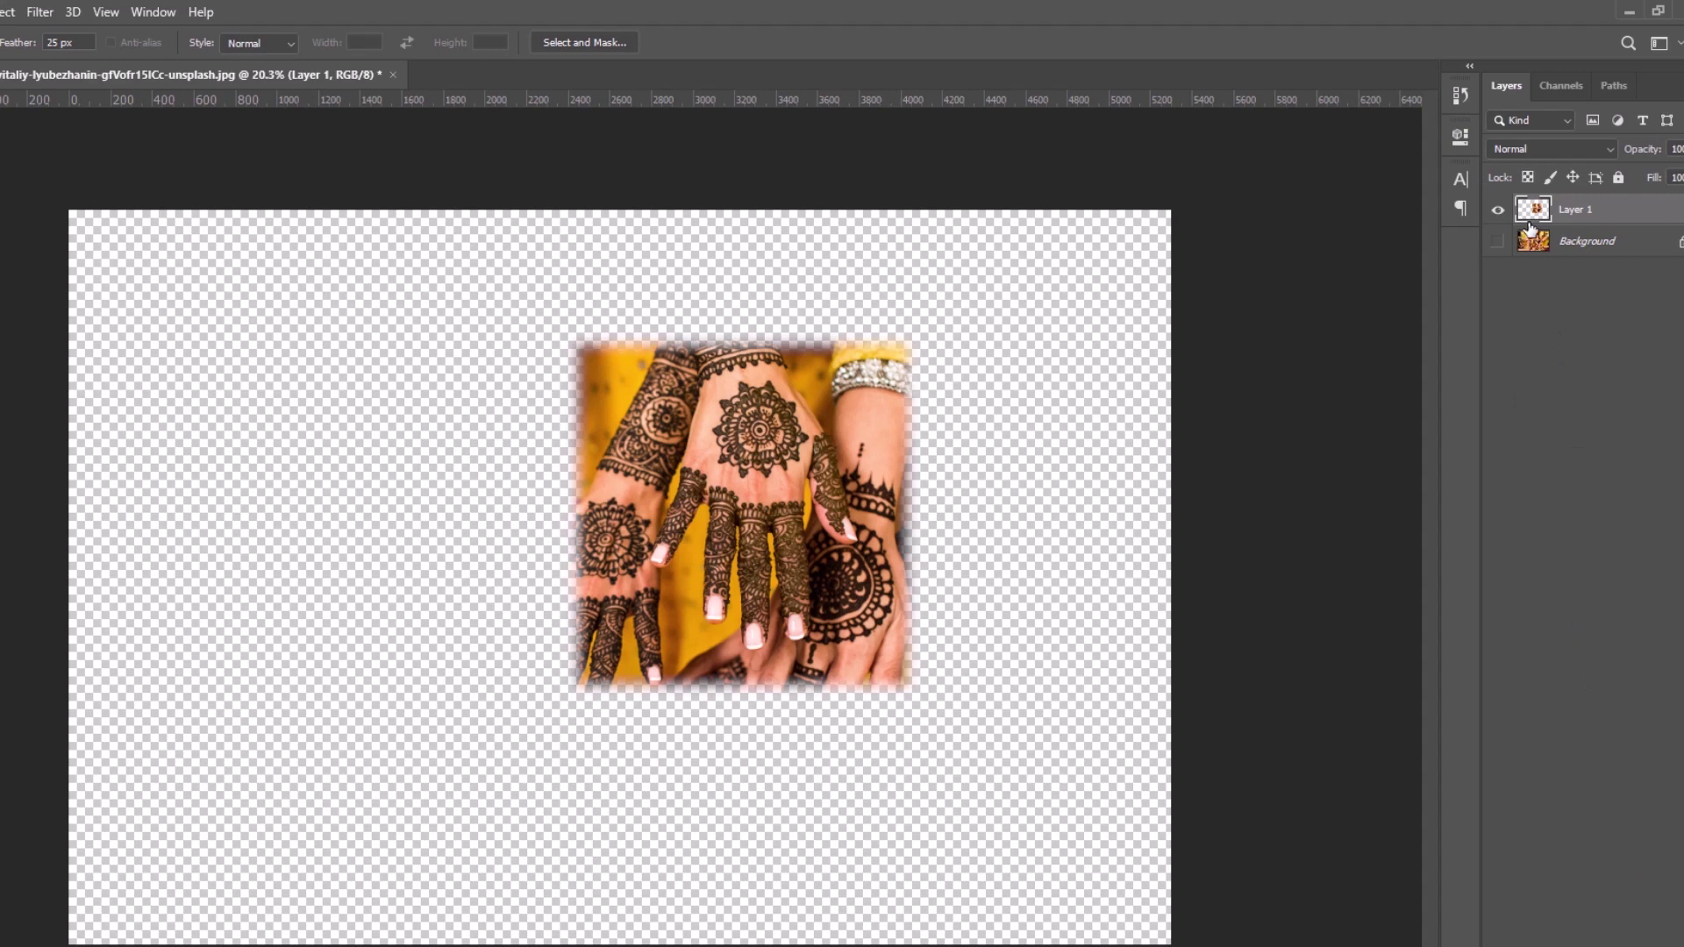
pyautogui.press('Delete')
pyautogui.click(1498, 210)
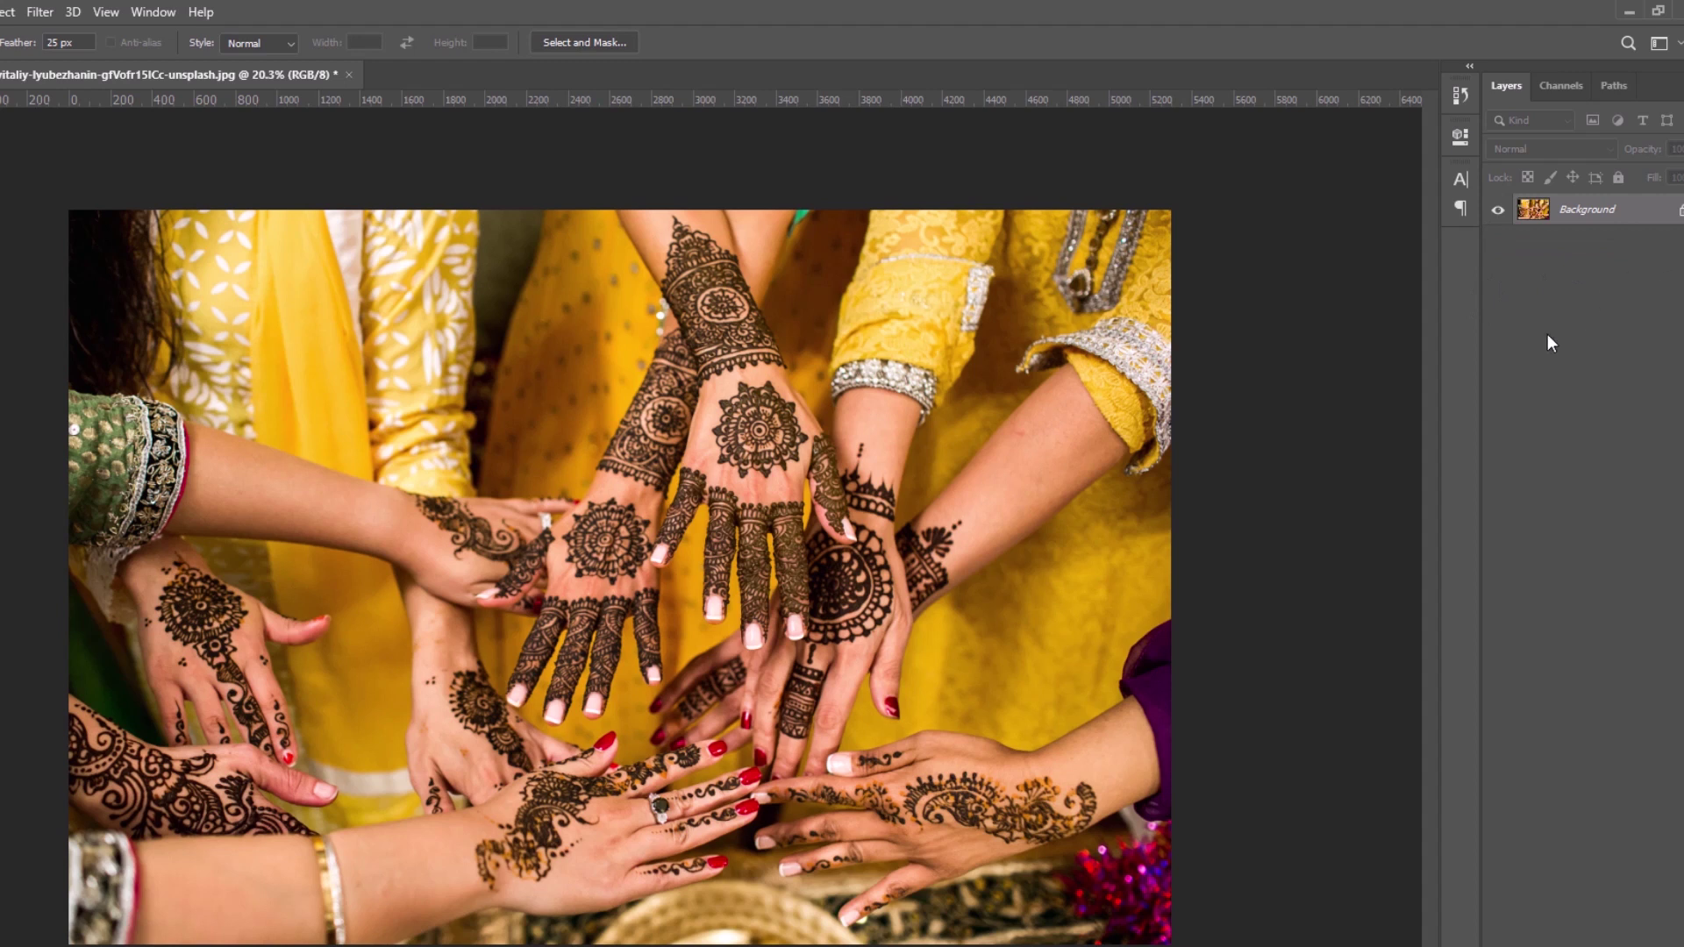
# Set the marquee feather to 100 px.
pyautogui.click(70, 42)
pyautogui.write('100')
pyautogui.press('Return')
# Copy a feathered rectangle around the hands to a new layer, view it alone, then undo.
pyautogui.moveTo(496, 354); pyautogui.dragTo(877, 750)
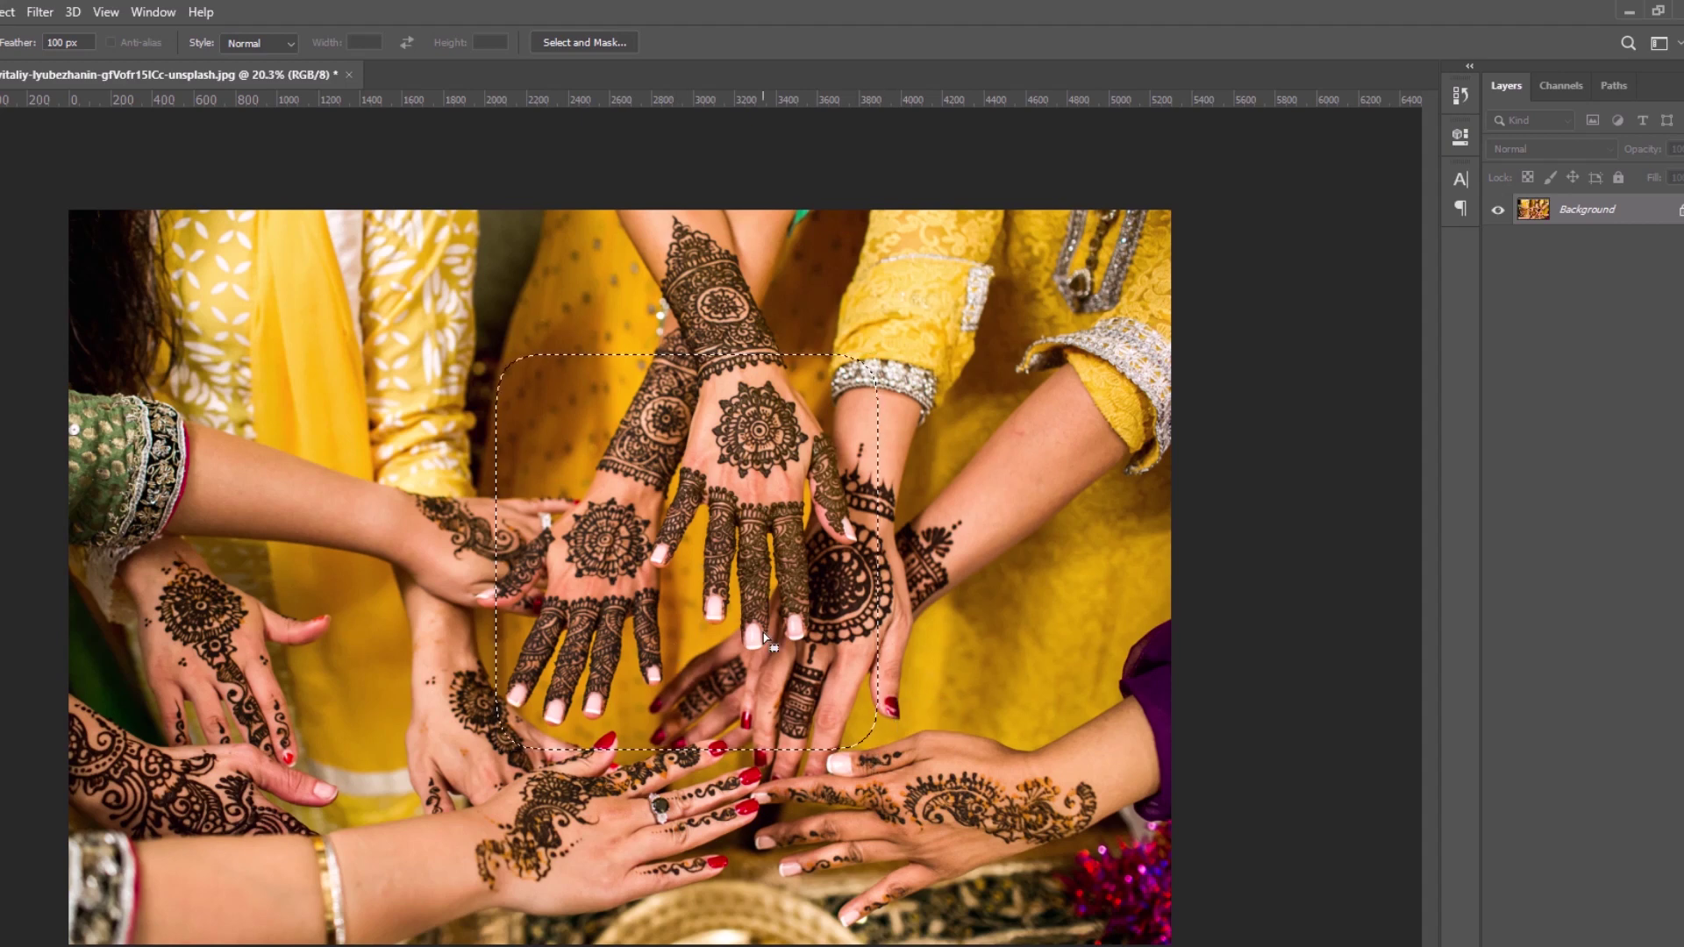
pyautogui.hotkey('ctrl', 'j')
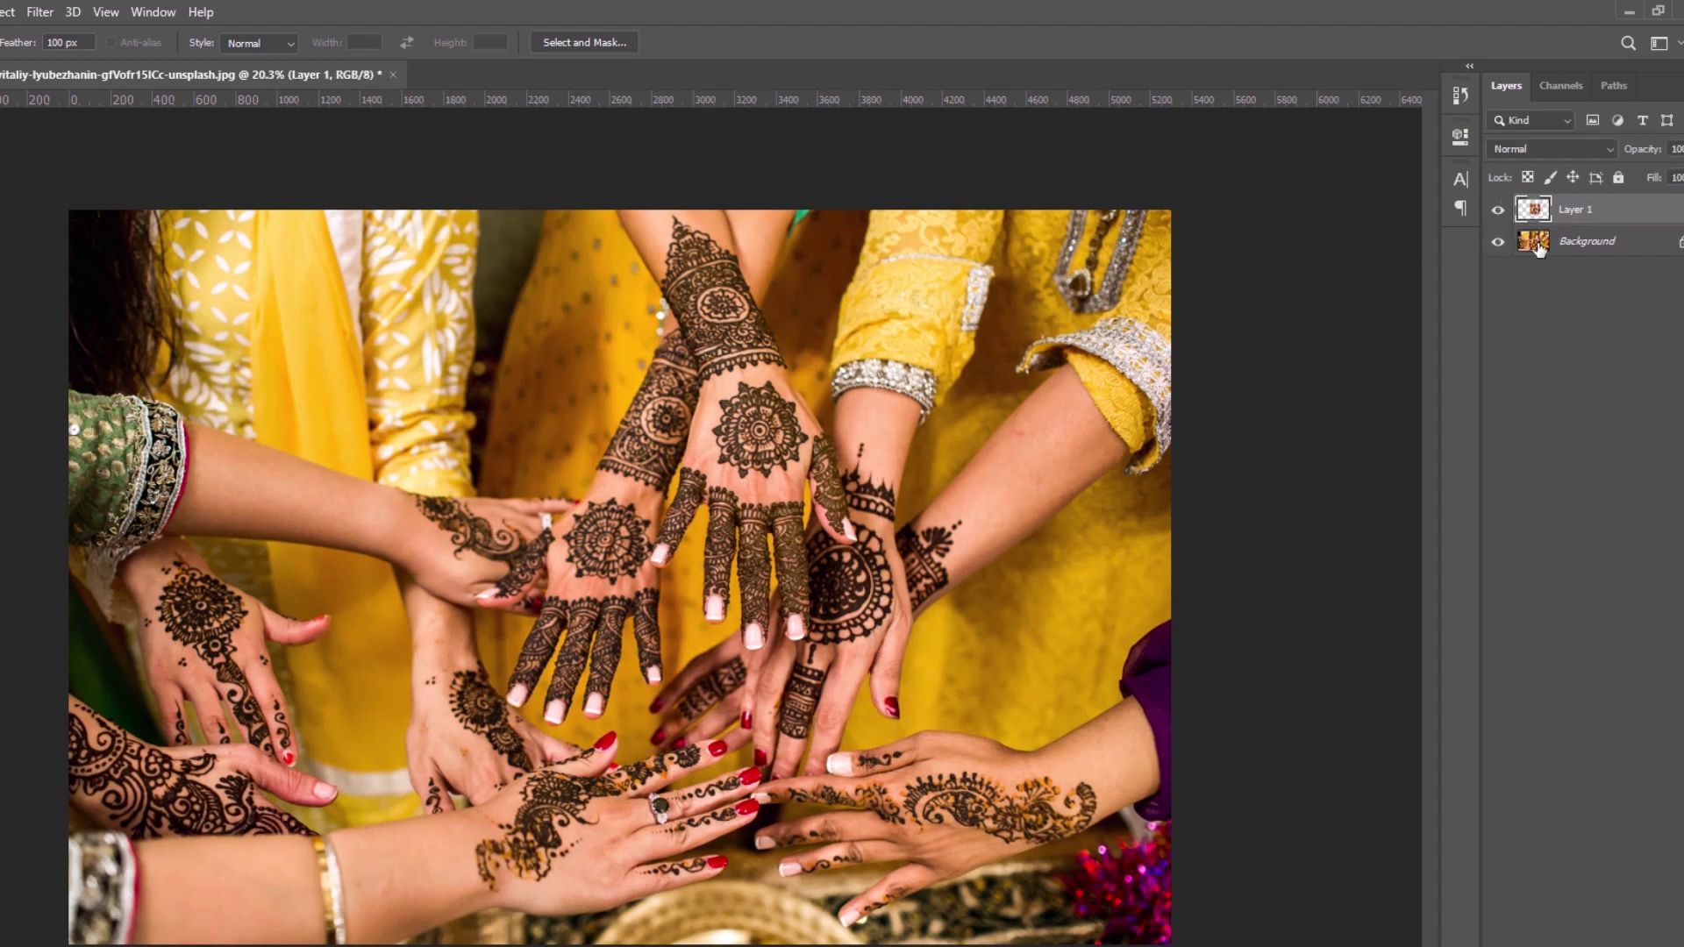
pyautogui.click(1498, 242)
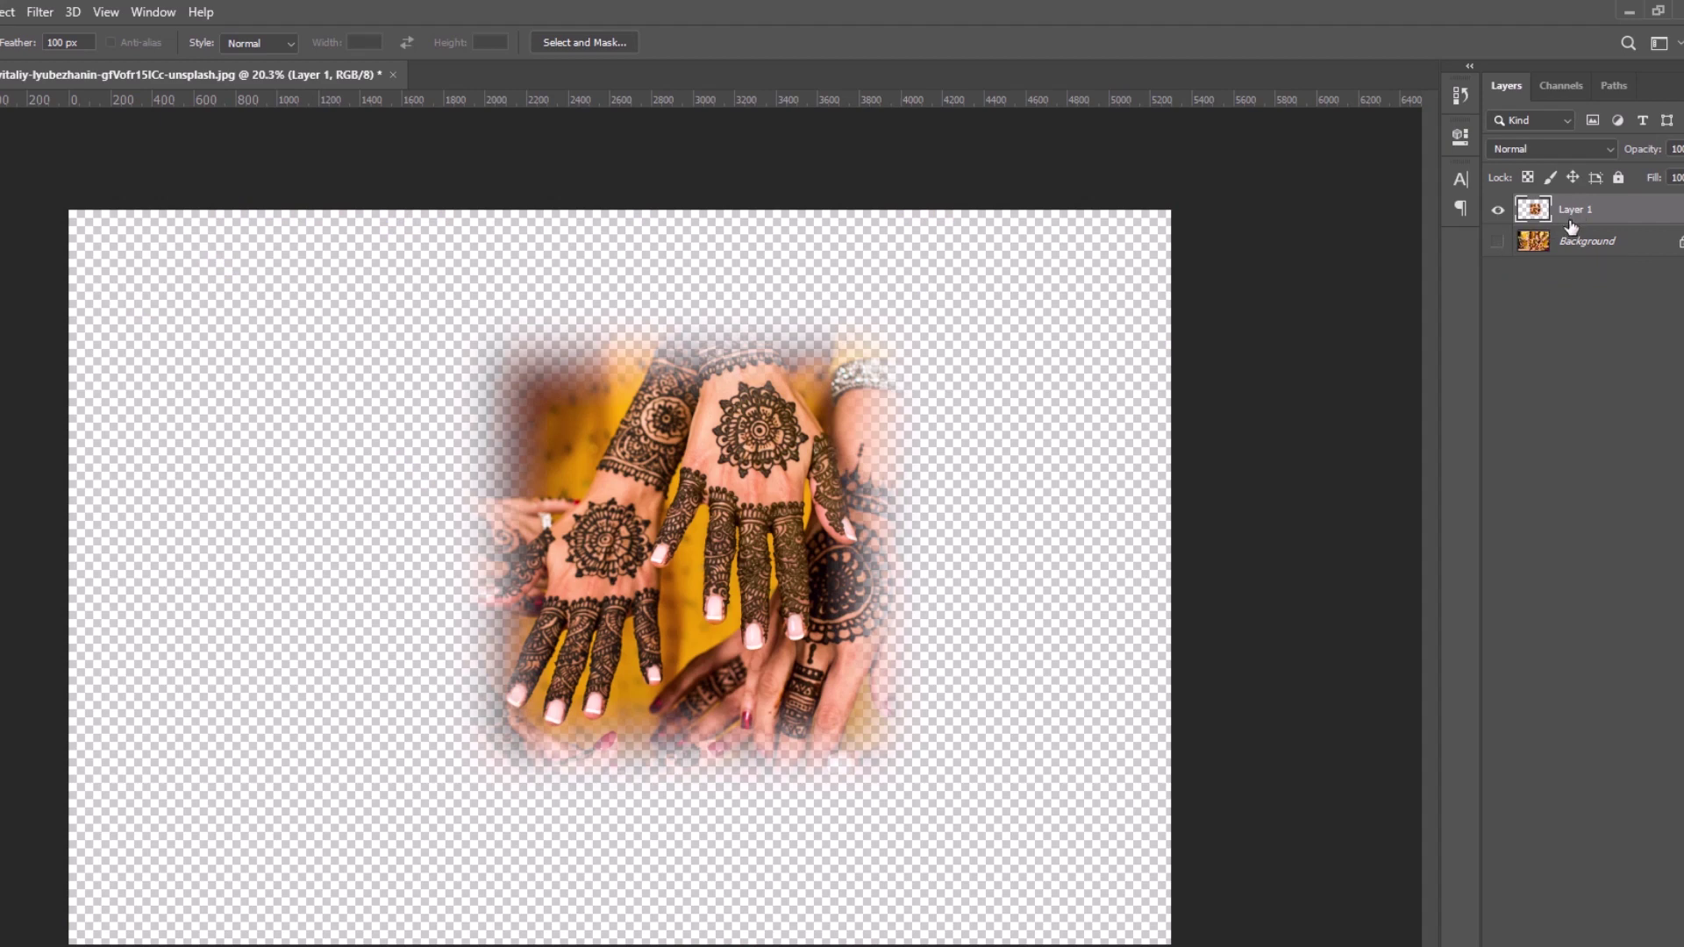
pyautogui.hotkey('ctrl', 'z')
pyautogui.hotkey('ctrl', 'z')
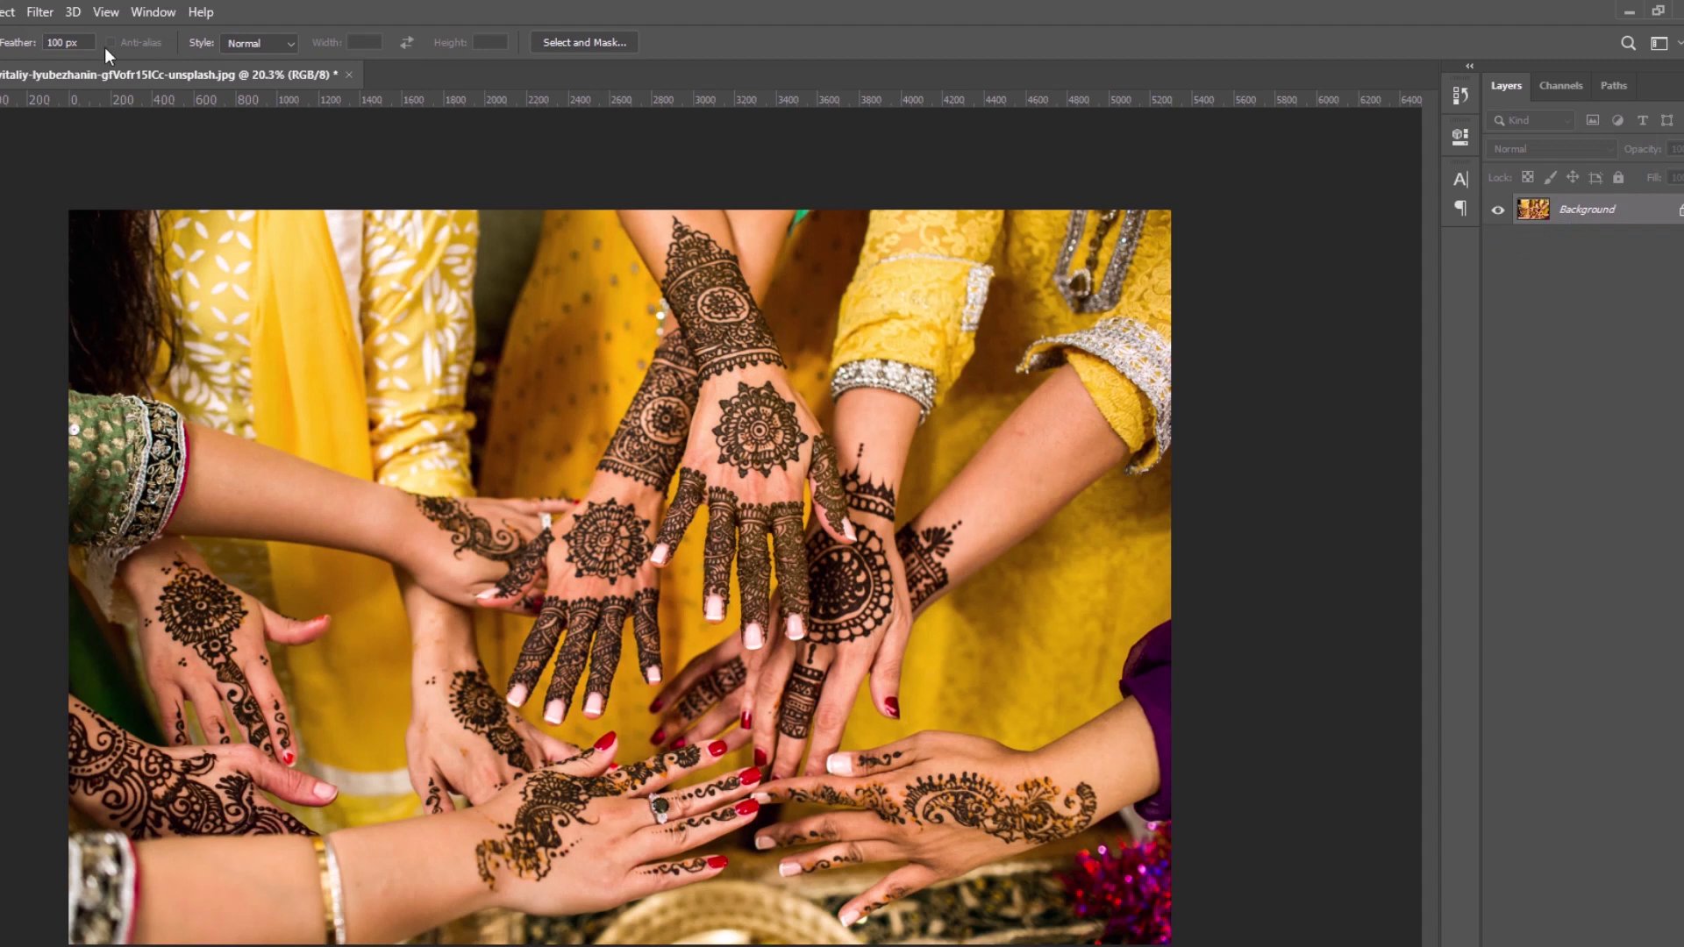
# With a 500 px feather, copy a selection around the central hands to Layer 1 and view it alone.
pyautogui.click(66, 43)
pyautogui.write('5')
pyautogui.moveTo(530, 397); pyautogui.dragTo(930, 751)
pyautogui.hotkey('ctrl', 'j')
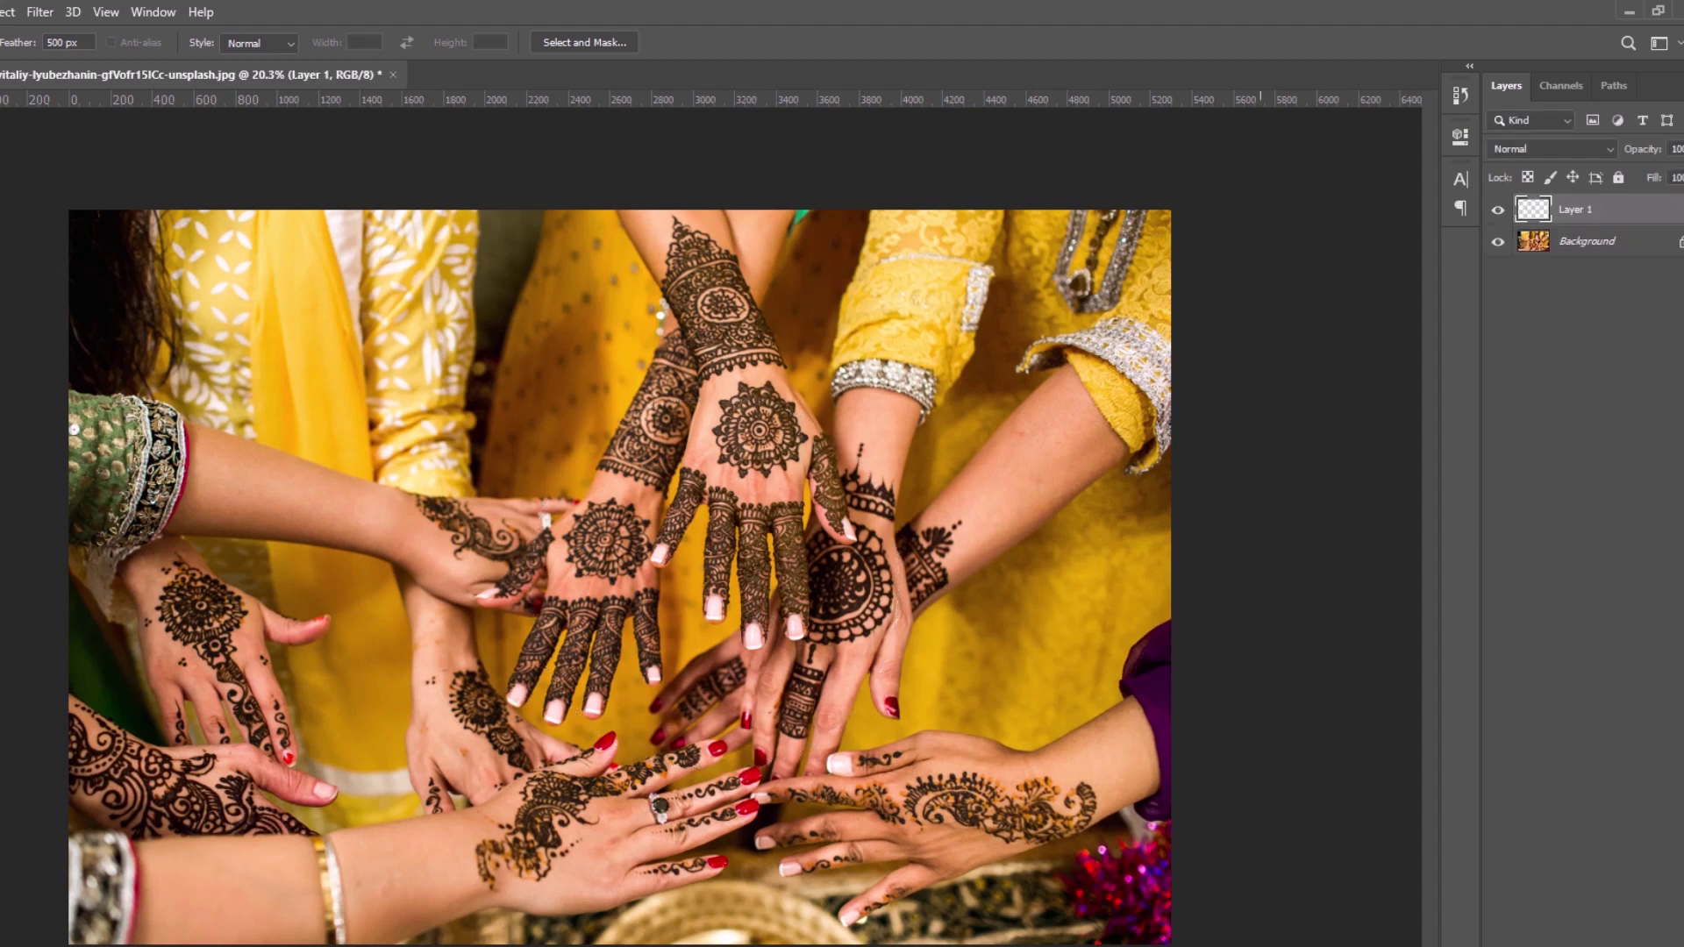
pyautogui.click(1499, 241)
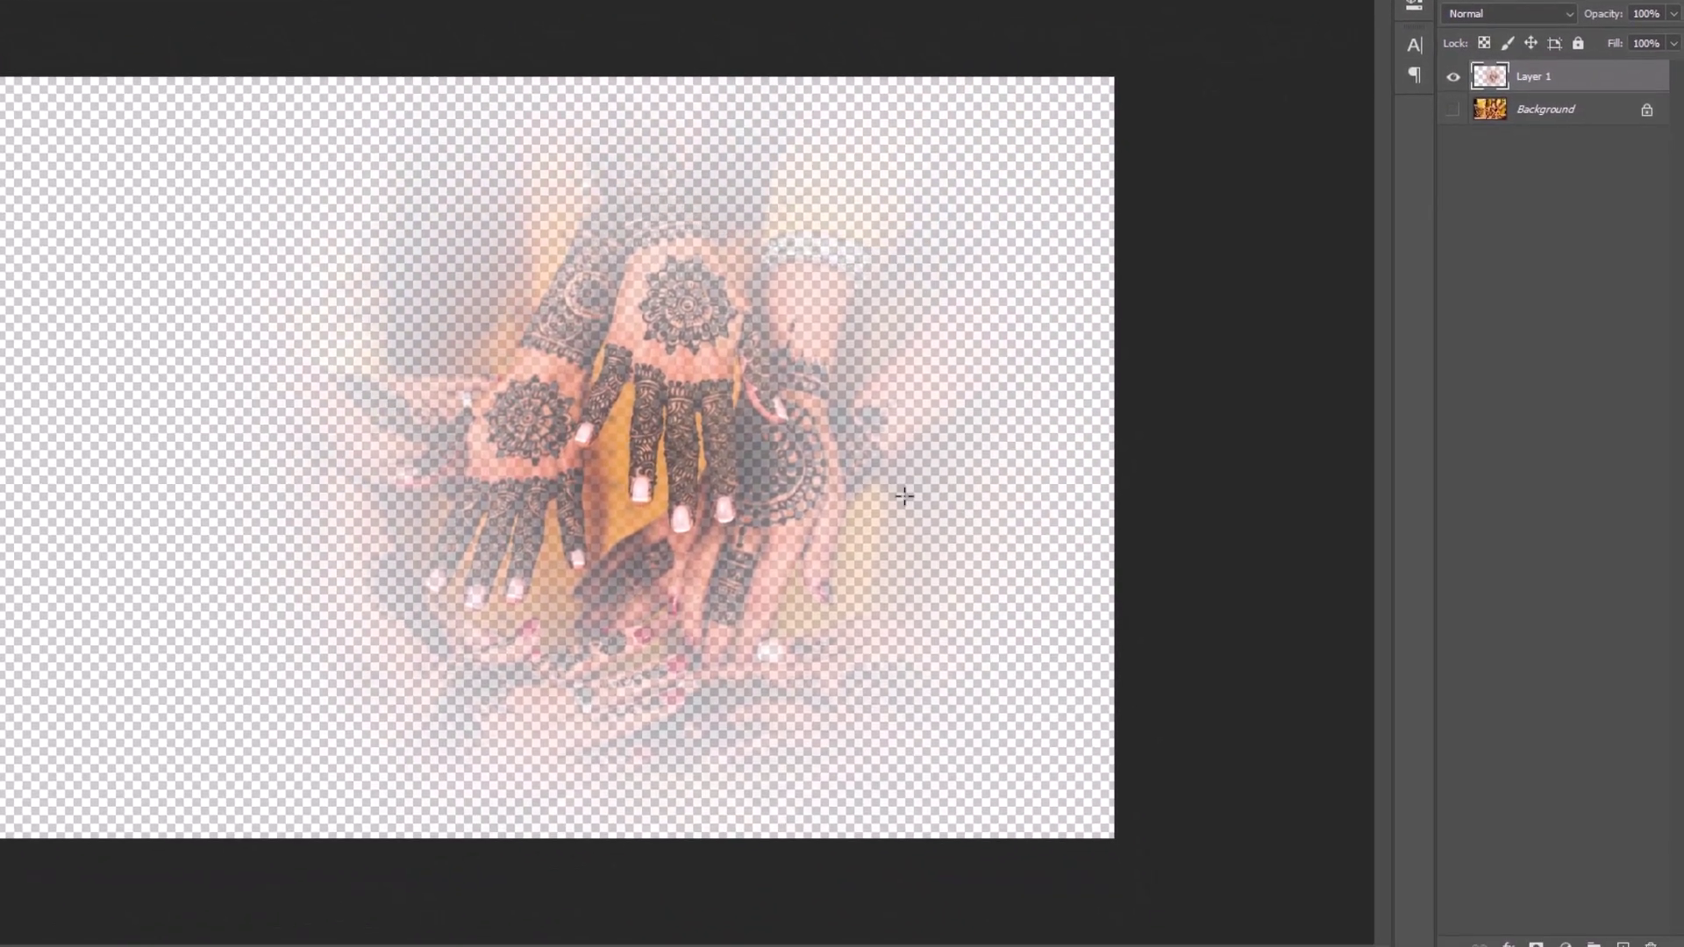
# Delete Layer 1, then try a 1000 px feathered selection over the hands, which selects nothing.
pyautogui.click(1453, 108)
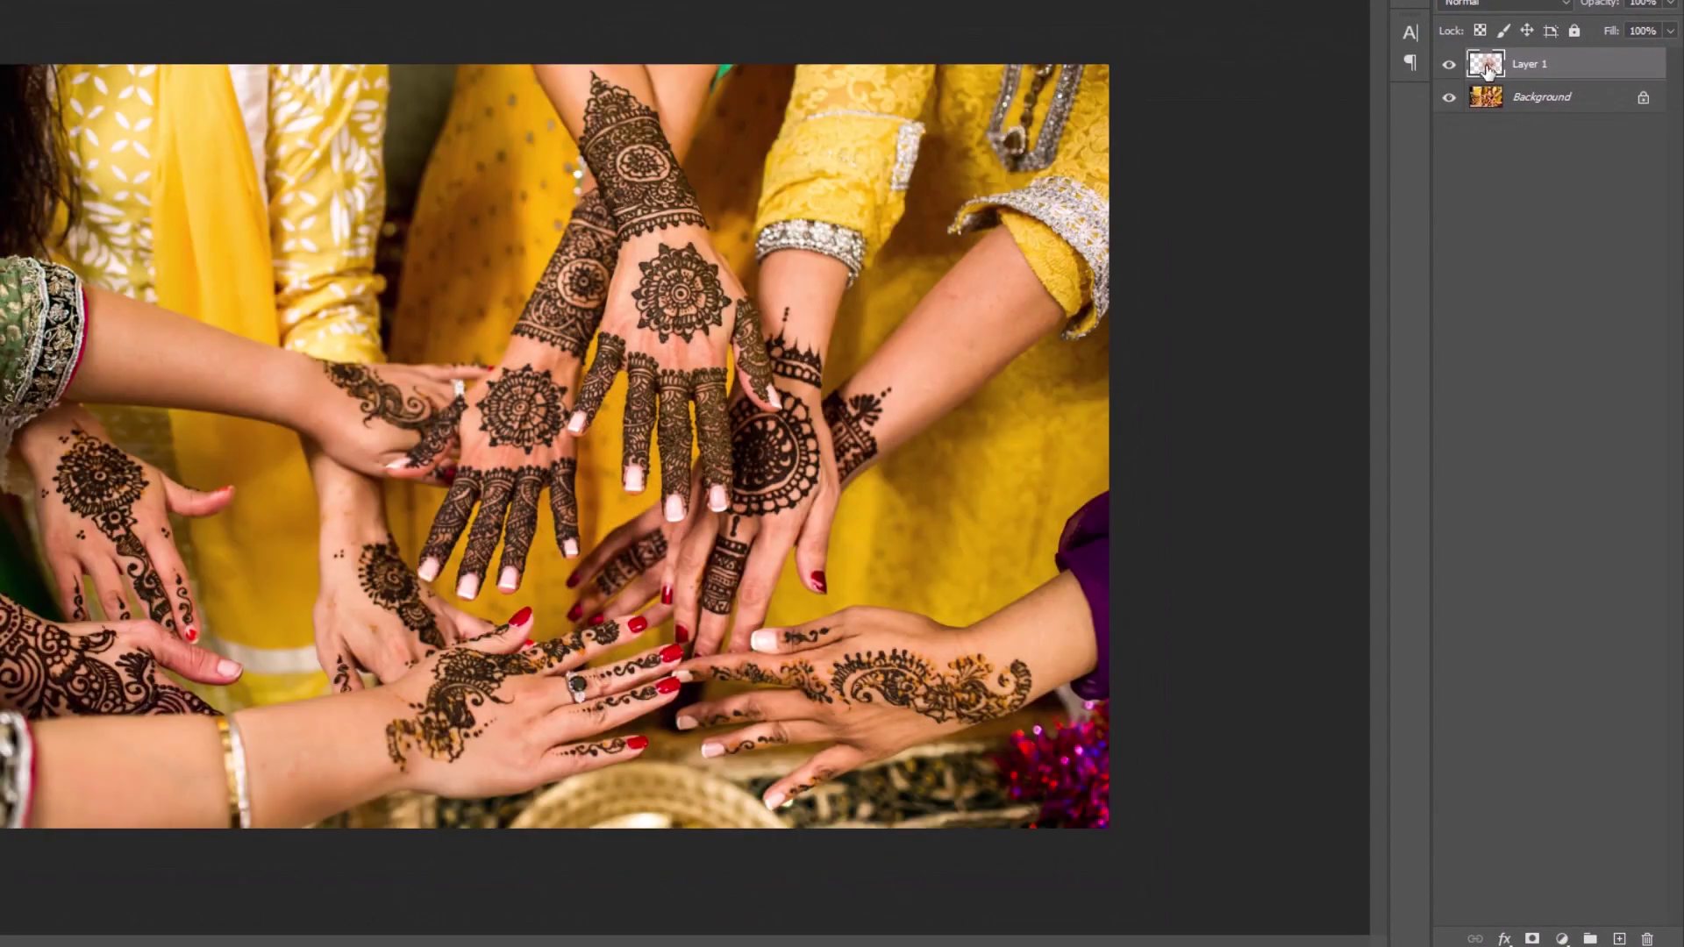
pyautogui.moveTo(1488, 70); pyautogui.dragTo(1648, 940)
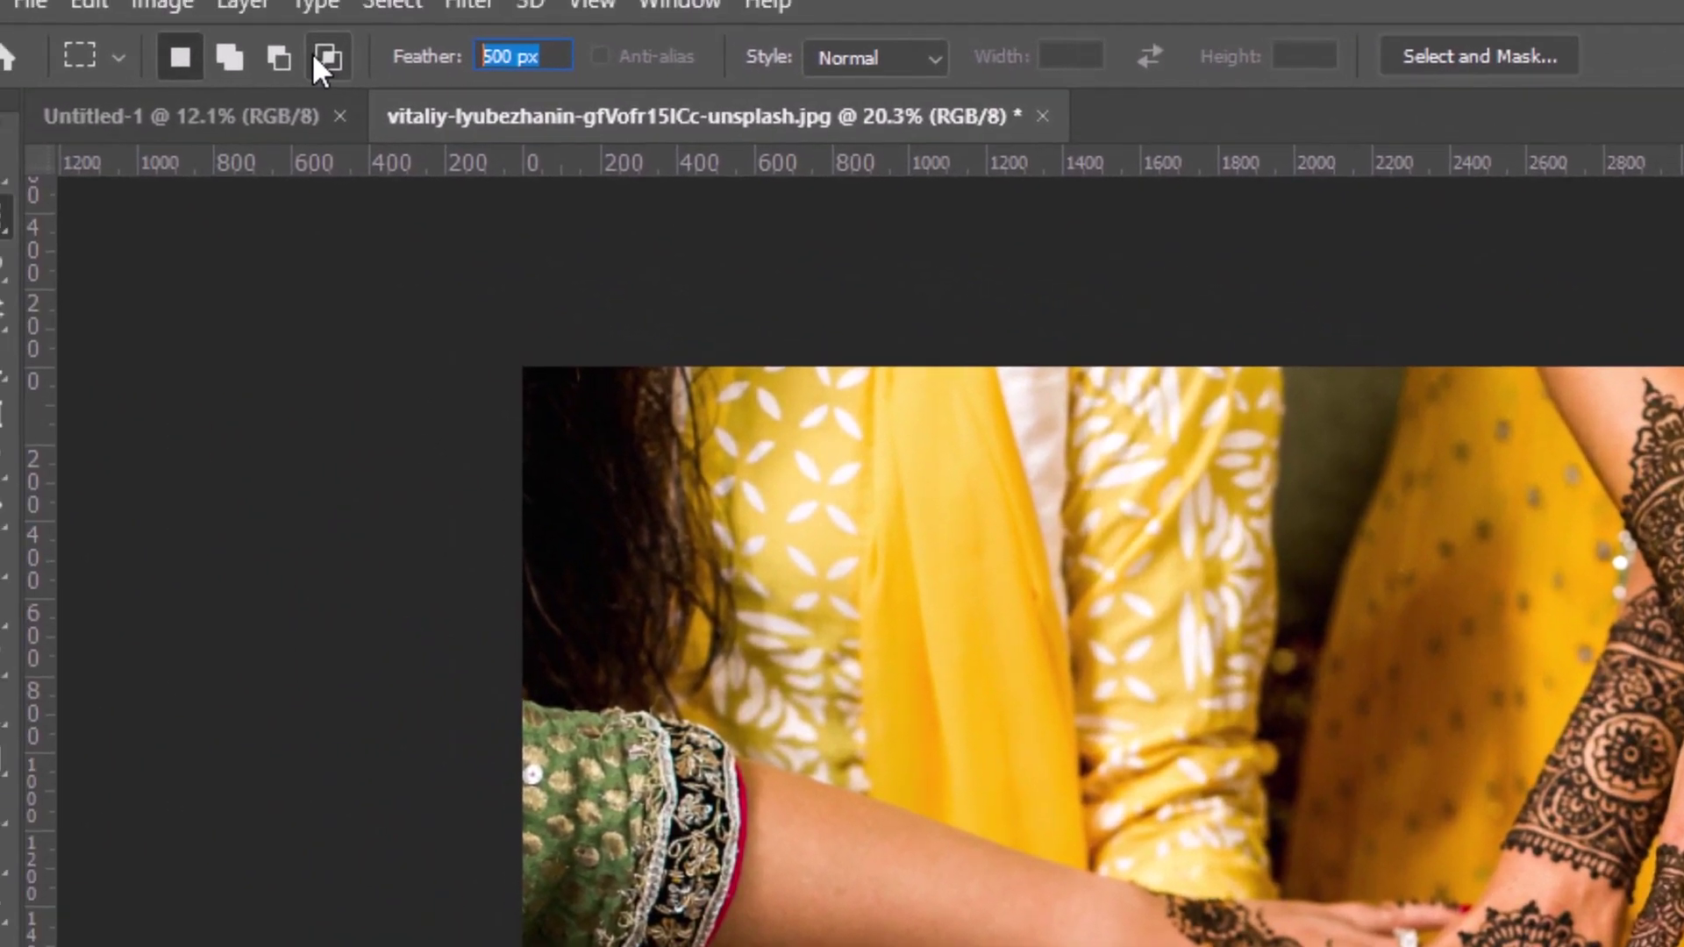
pyautogui.write('1000')
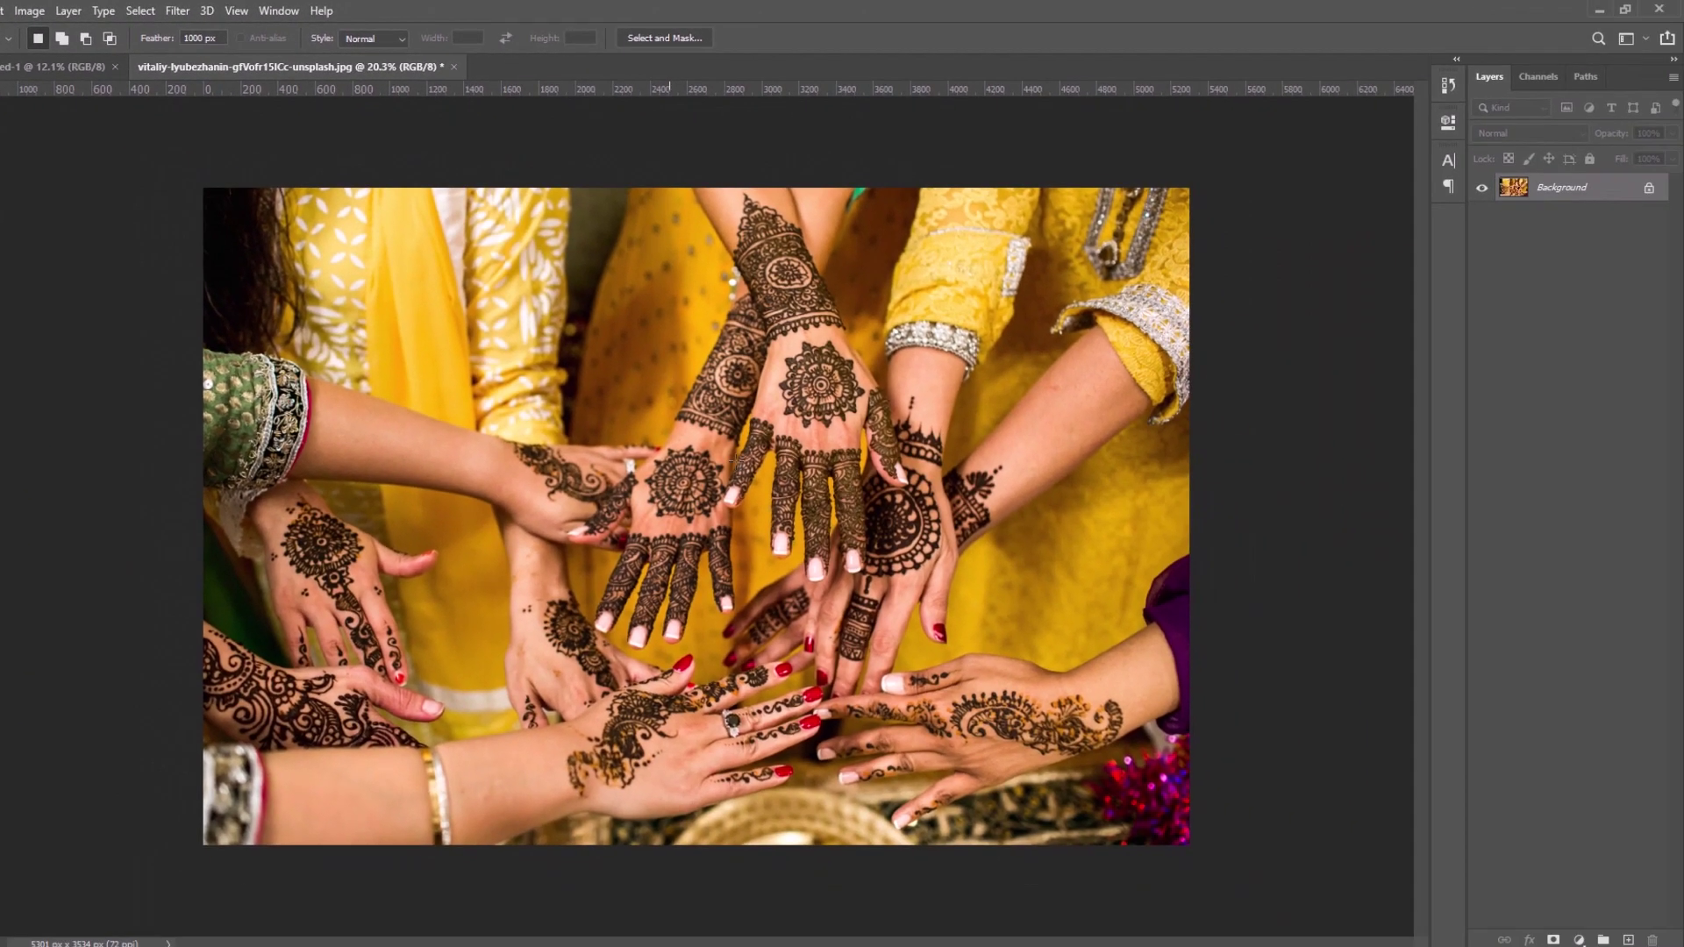
pyautogui.moveTo(669, 374); pyautogui.dragTo(858, 593)
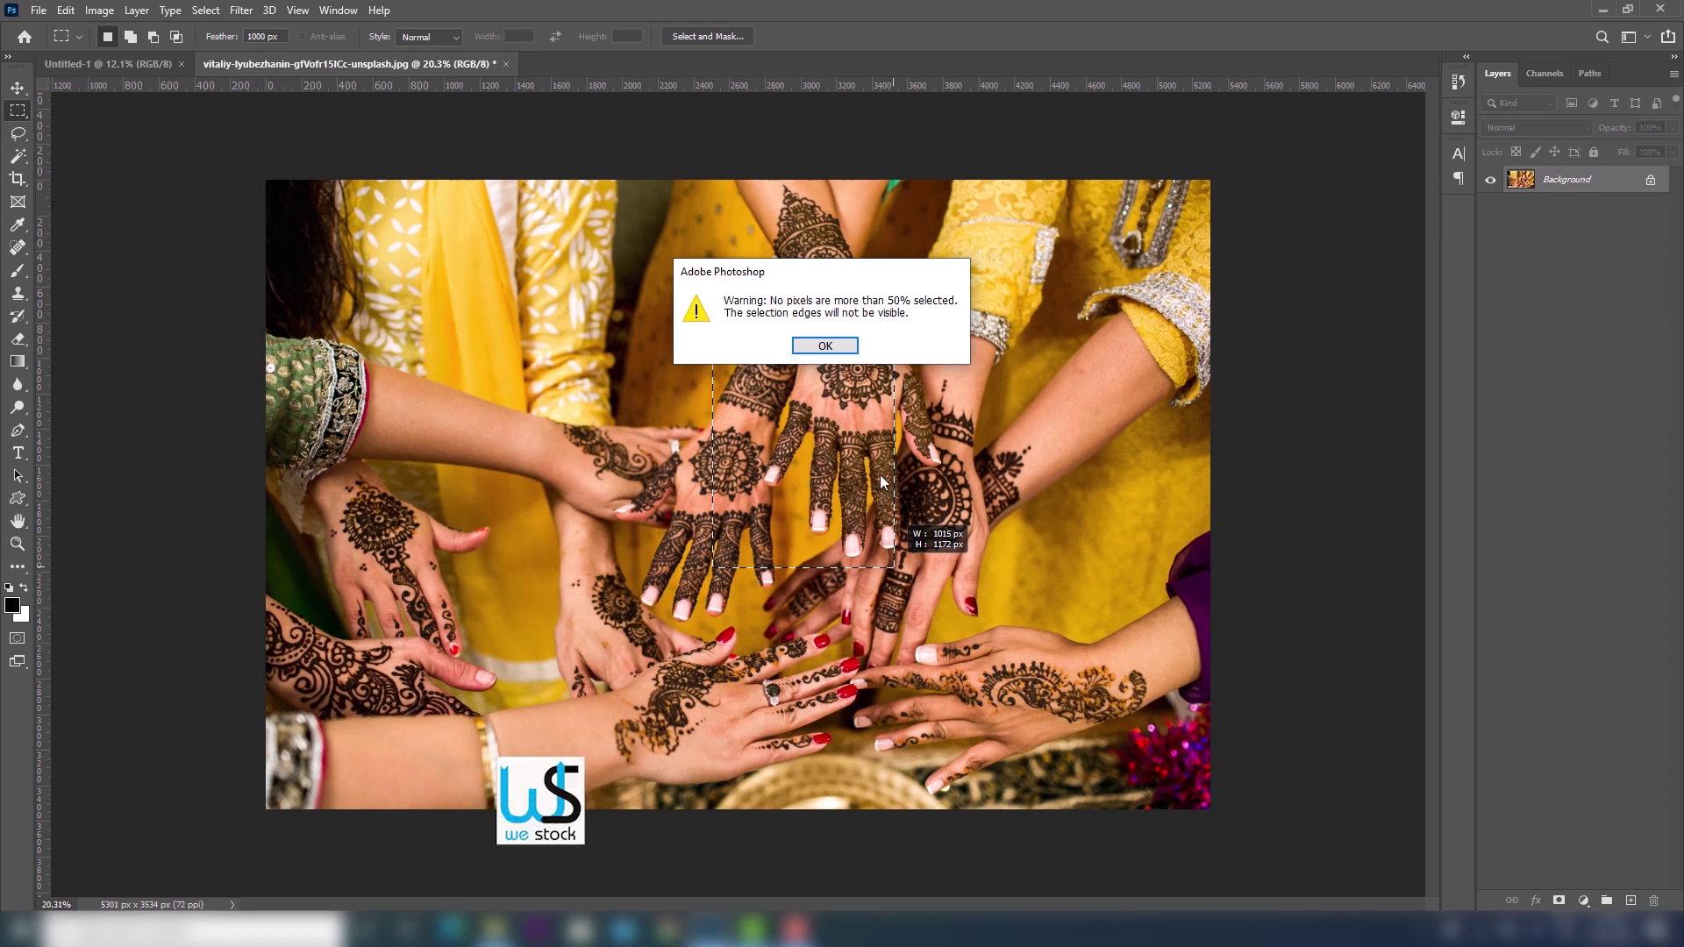
pyautogui.click(824, 345)
pyautogui.moveTo(539, 276); pyautogui.dragTo(988, 691)
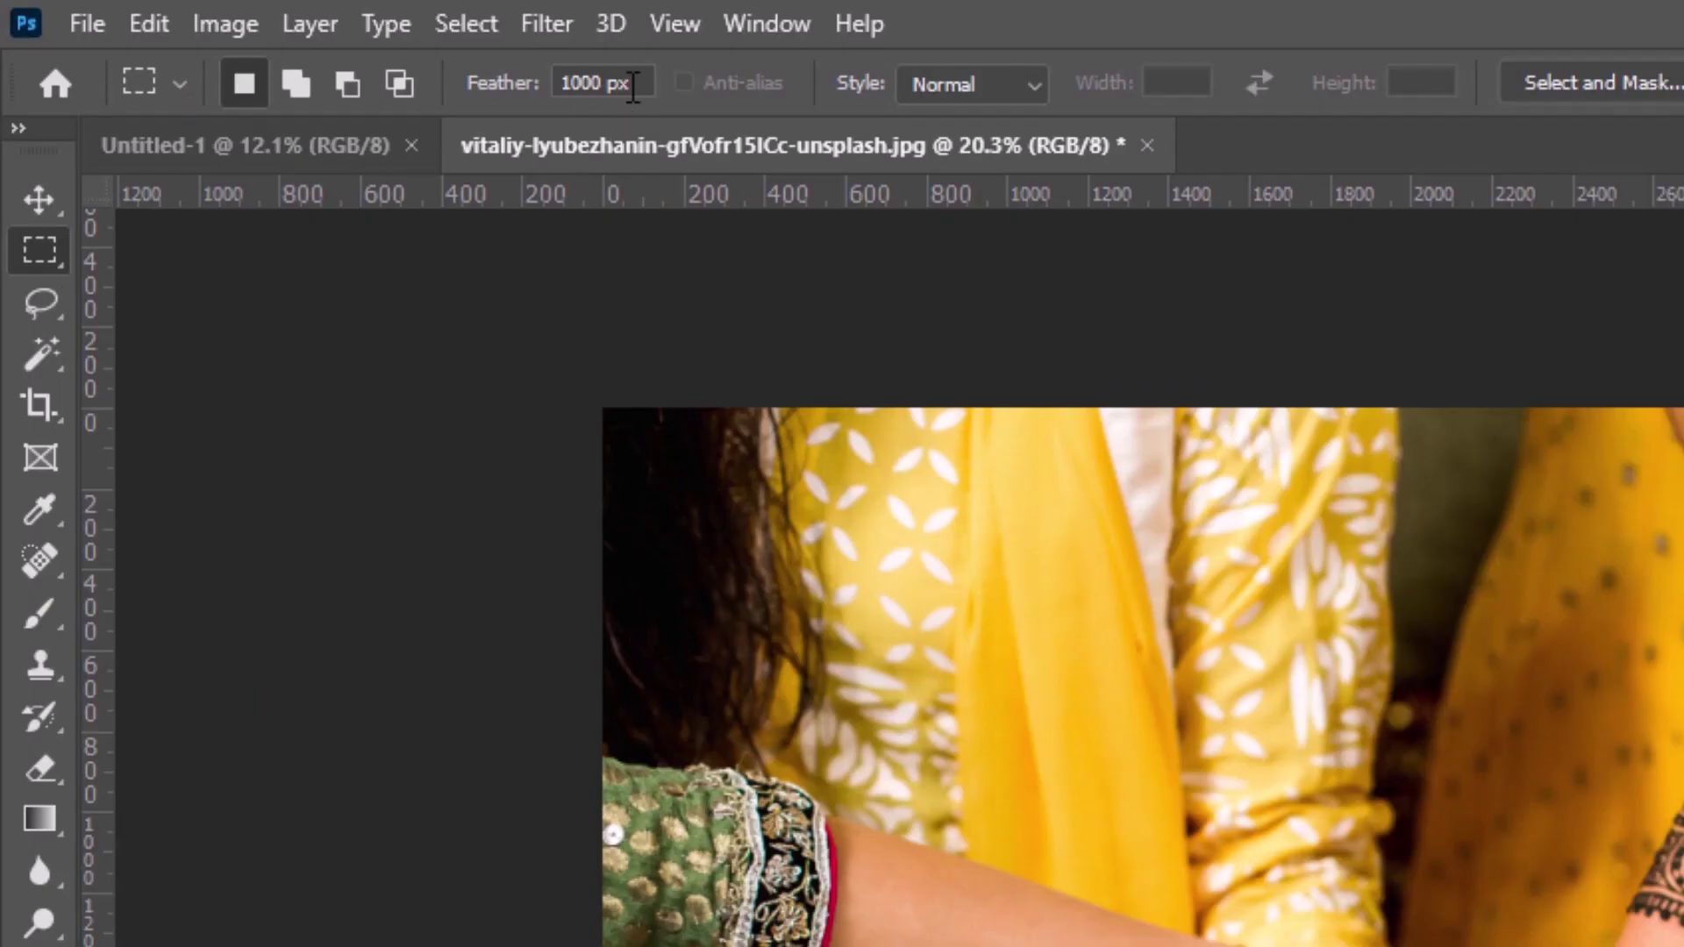
# Reset the marquee feather to 0 px.
pyautogui.click(632, 85)
pyautogui.write('0')
pyautogui.press('Return')
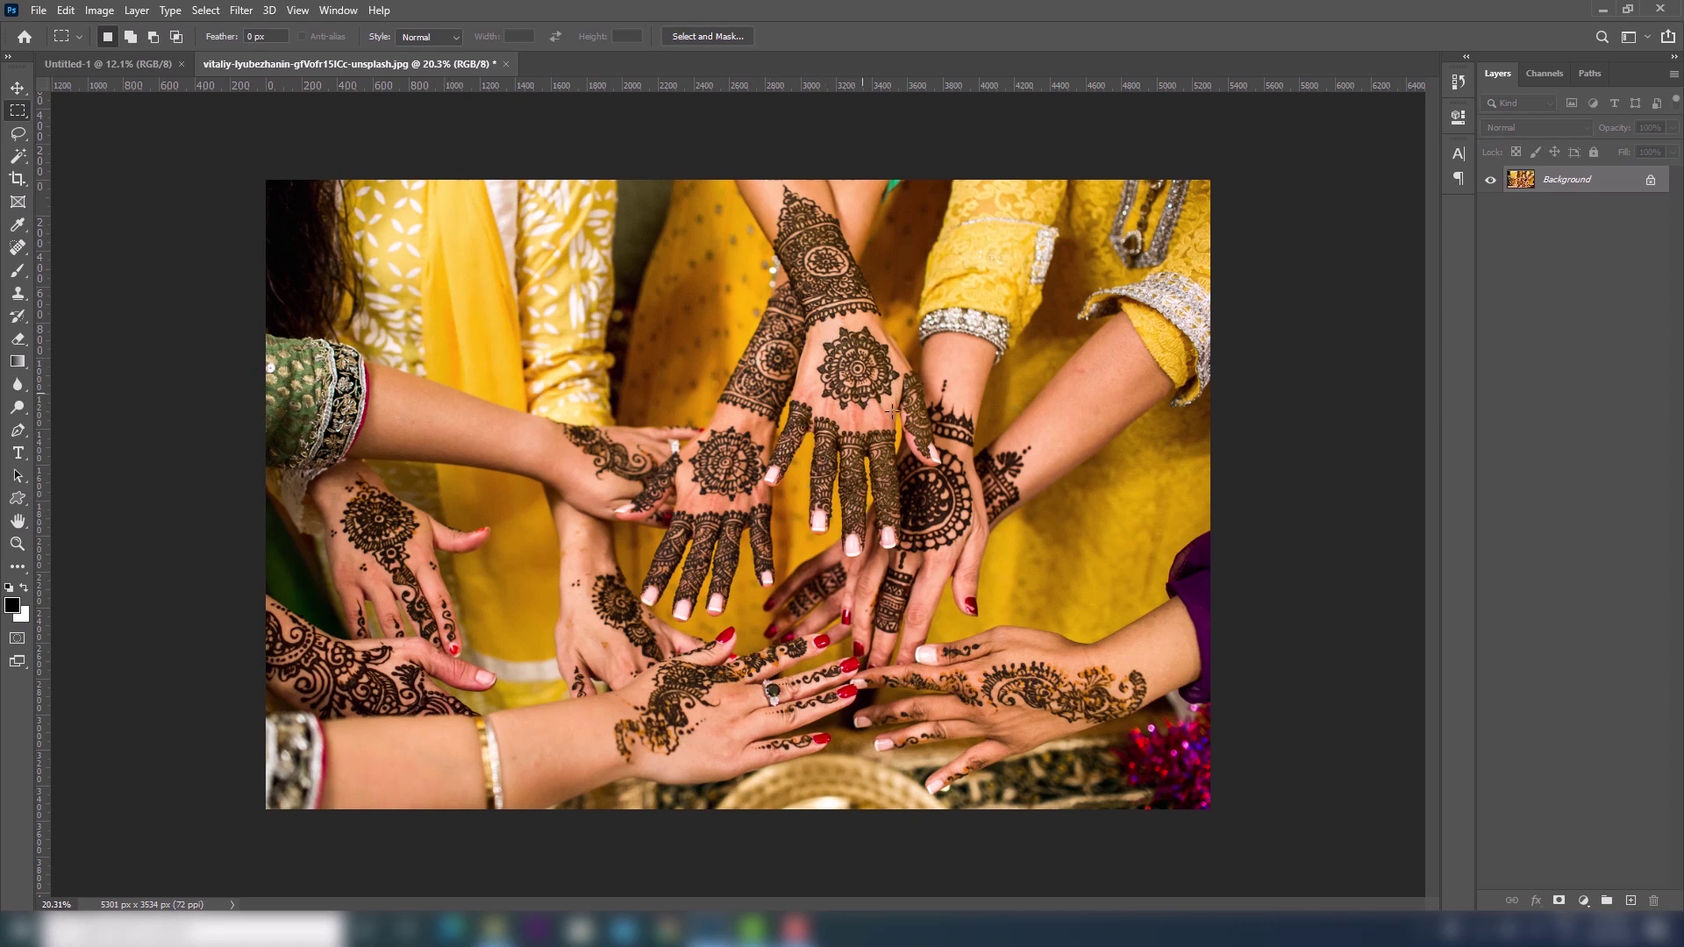
pyautogui.moveTo(824, 324)
pyautogui.mouseDown()
pyautogui.moveTo(910, 413)
pyautogui.moveTo(880, 409)
pyautogui.mouseUp()
pyautogui.hotkey('ctrl', 'j')
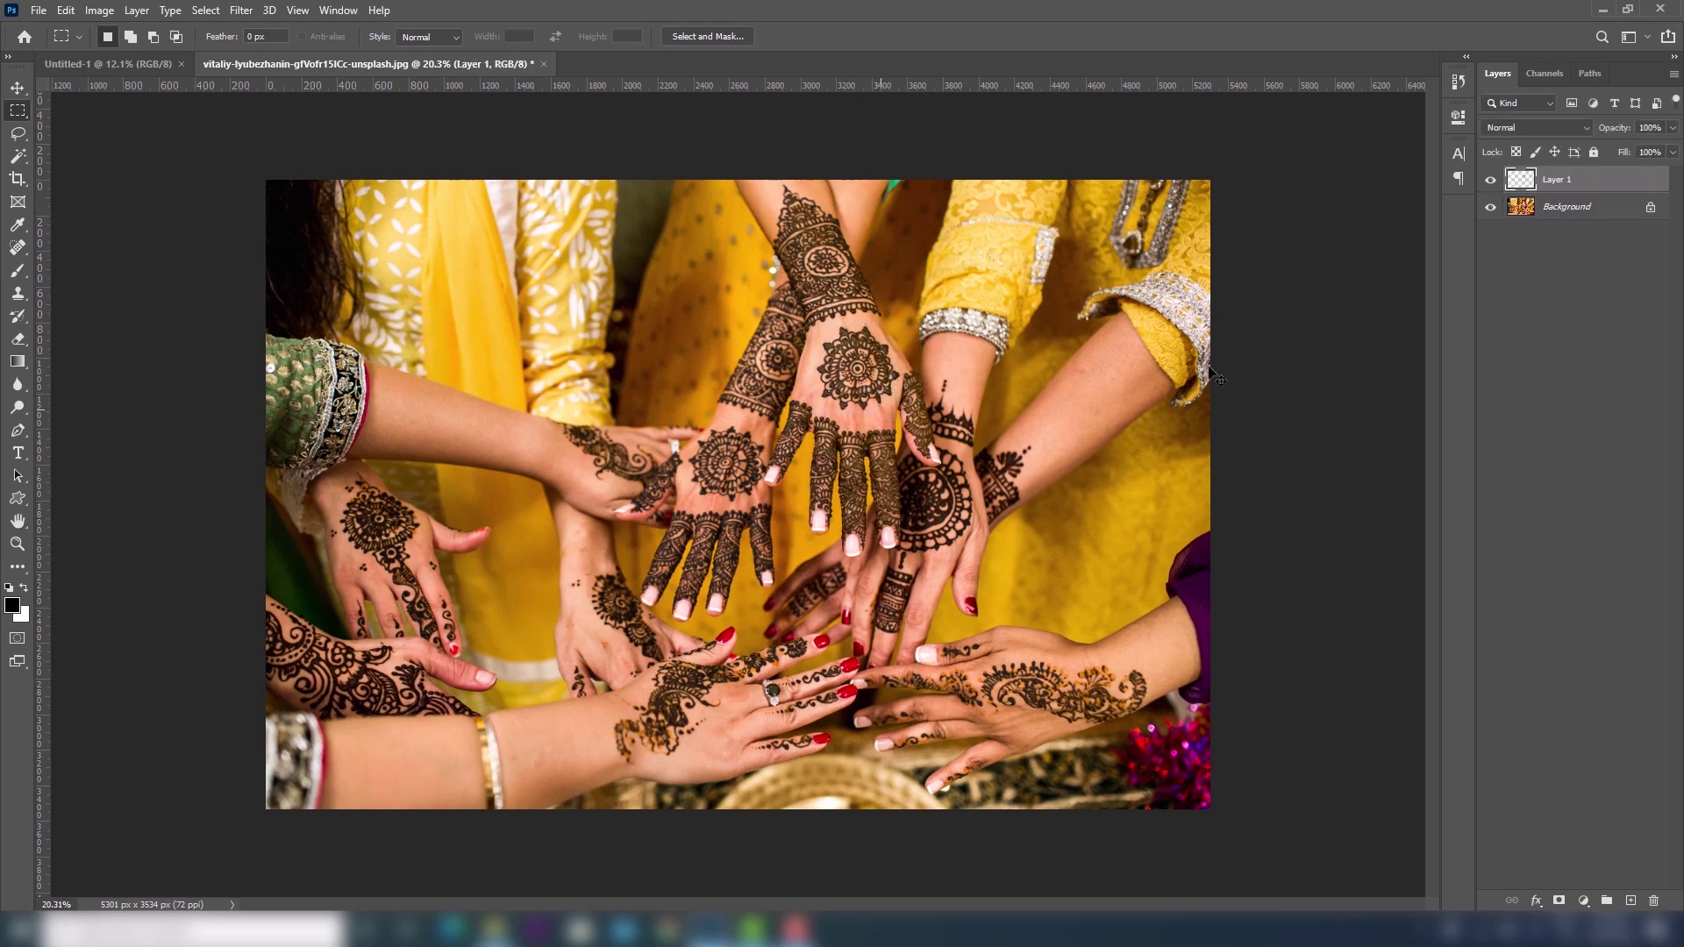
pyautogui.click(1491, 207)
pyautogui.click(1491, 208)
pyautogui.click(1491, 209)
pyautogui.click(1491, 209)
pyautogui.click(1491, 208)
pyautogui.click(1489, 181)
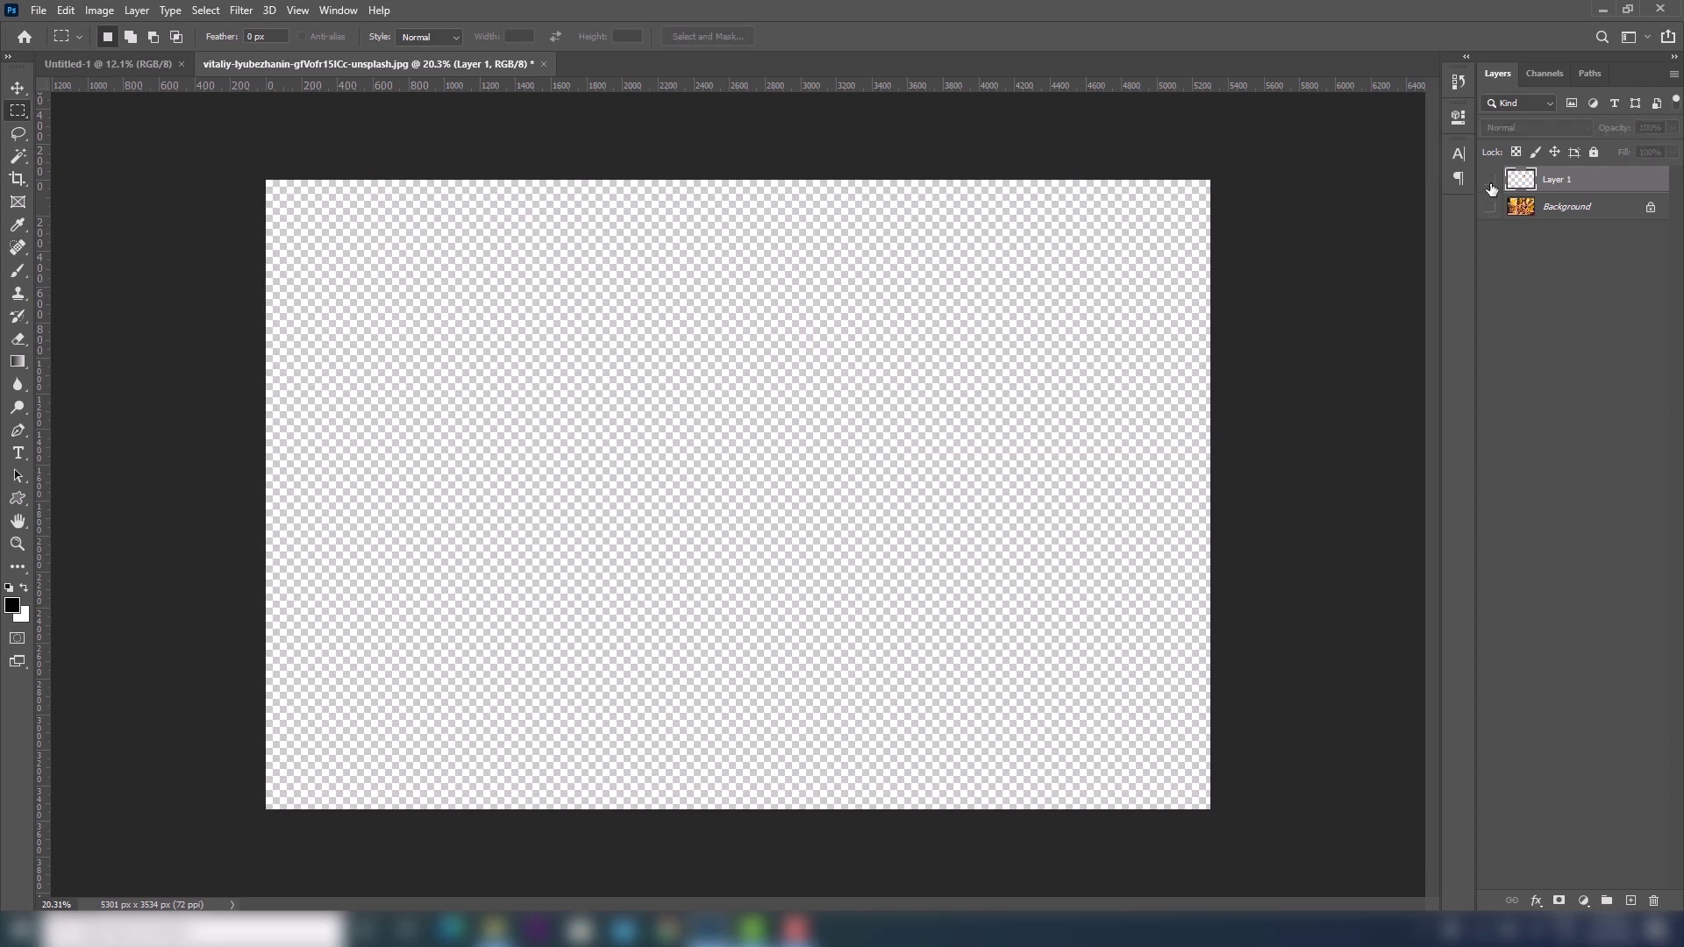
pyautogui.click(1490, 182)
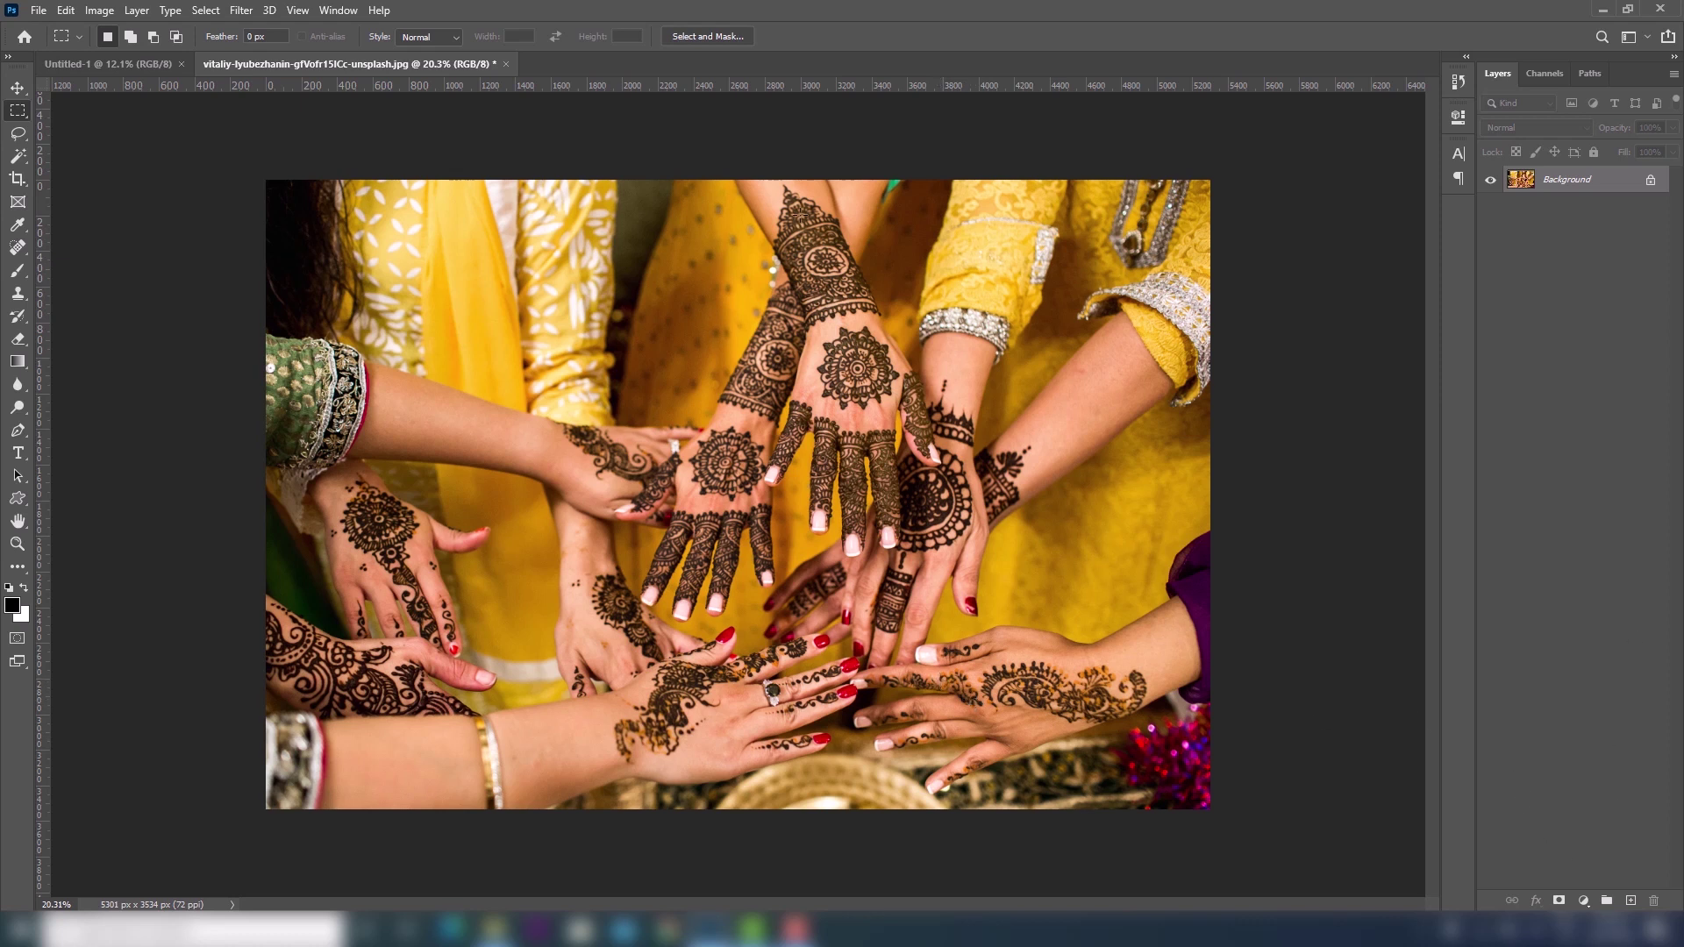
# Copy a rectangle around the central hand's mandala onto Layer 1 and check the patch.
pyautogui.moveTo(805, 319); pyautogui.dragTo(913, 431)
pyautogui.hotkey('ctrl', 'j')
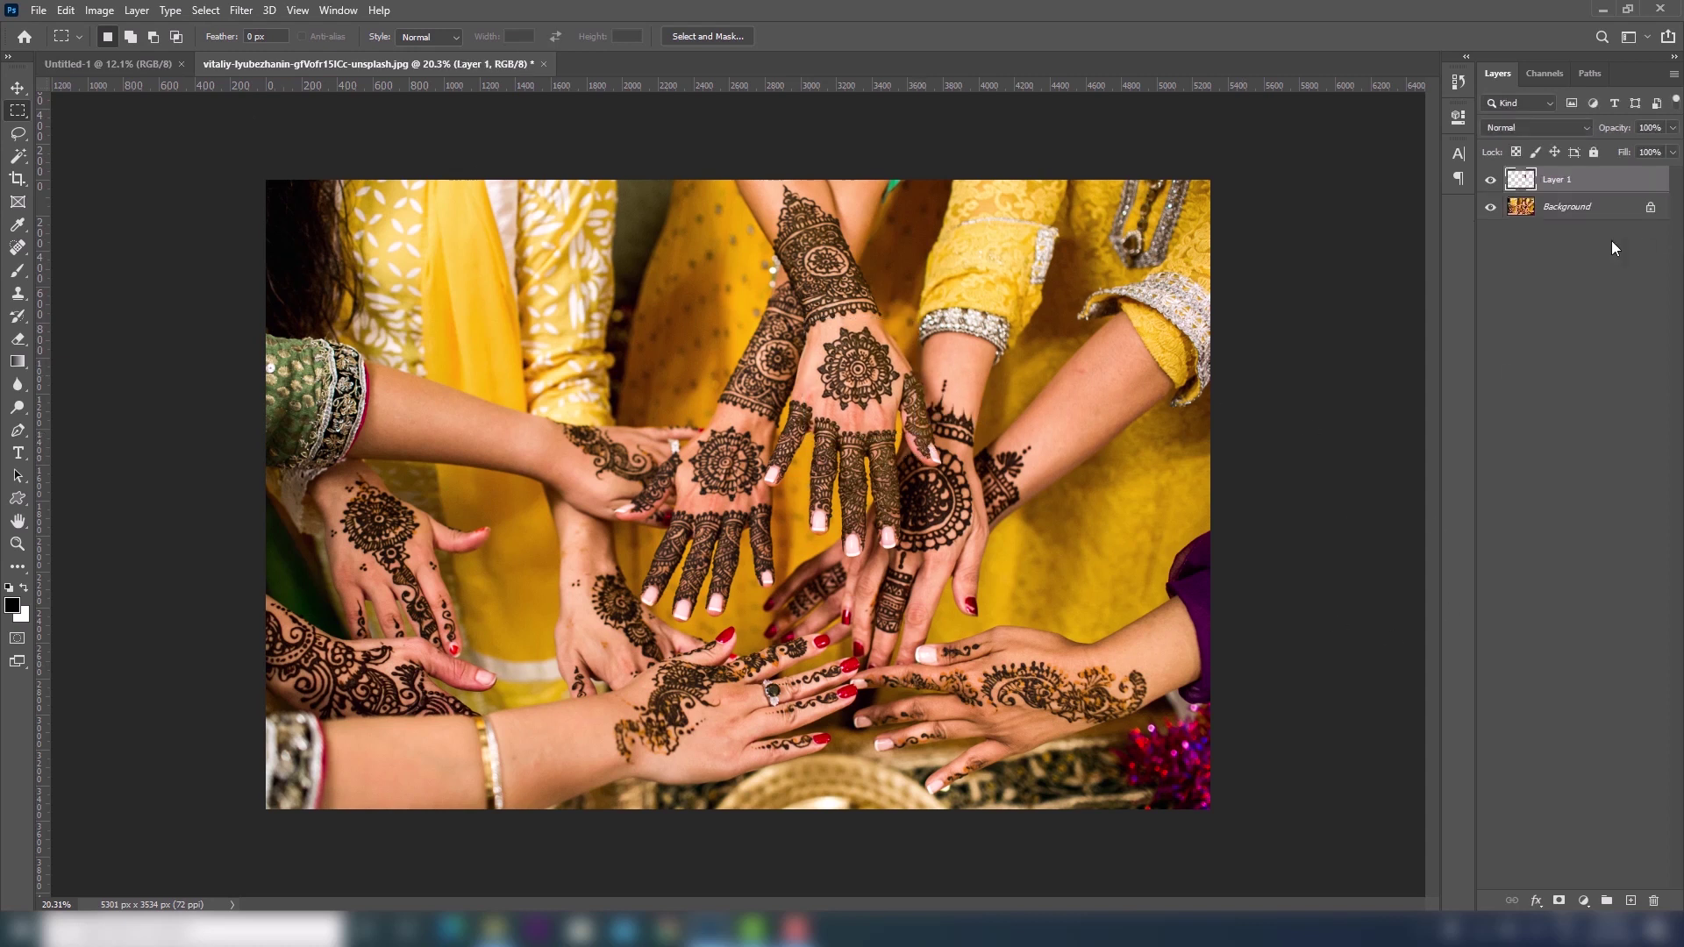
pyautogui.click(1490, 207)
pyautogui.click(1490, 207)
# Outline the fingers below the mandala, dismiss the copy error, and make Background the active layer.
pyautogui.moveTo(673, 508); pyautogui.dragTo(791, 605)
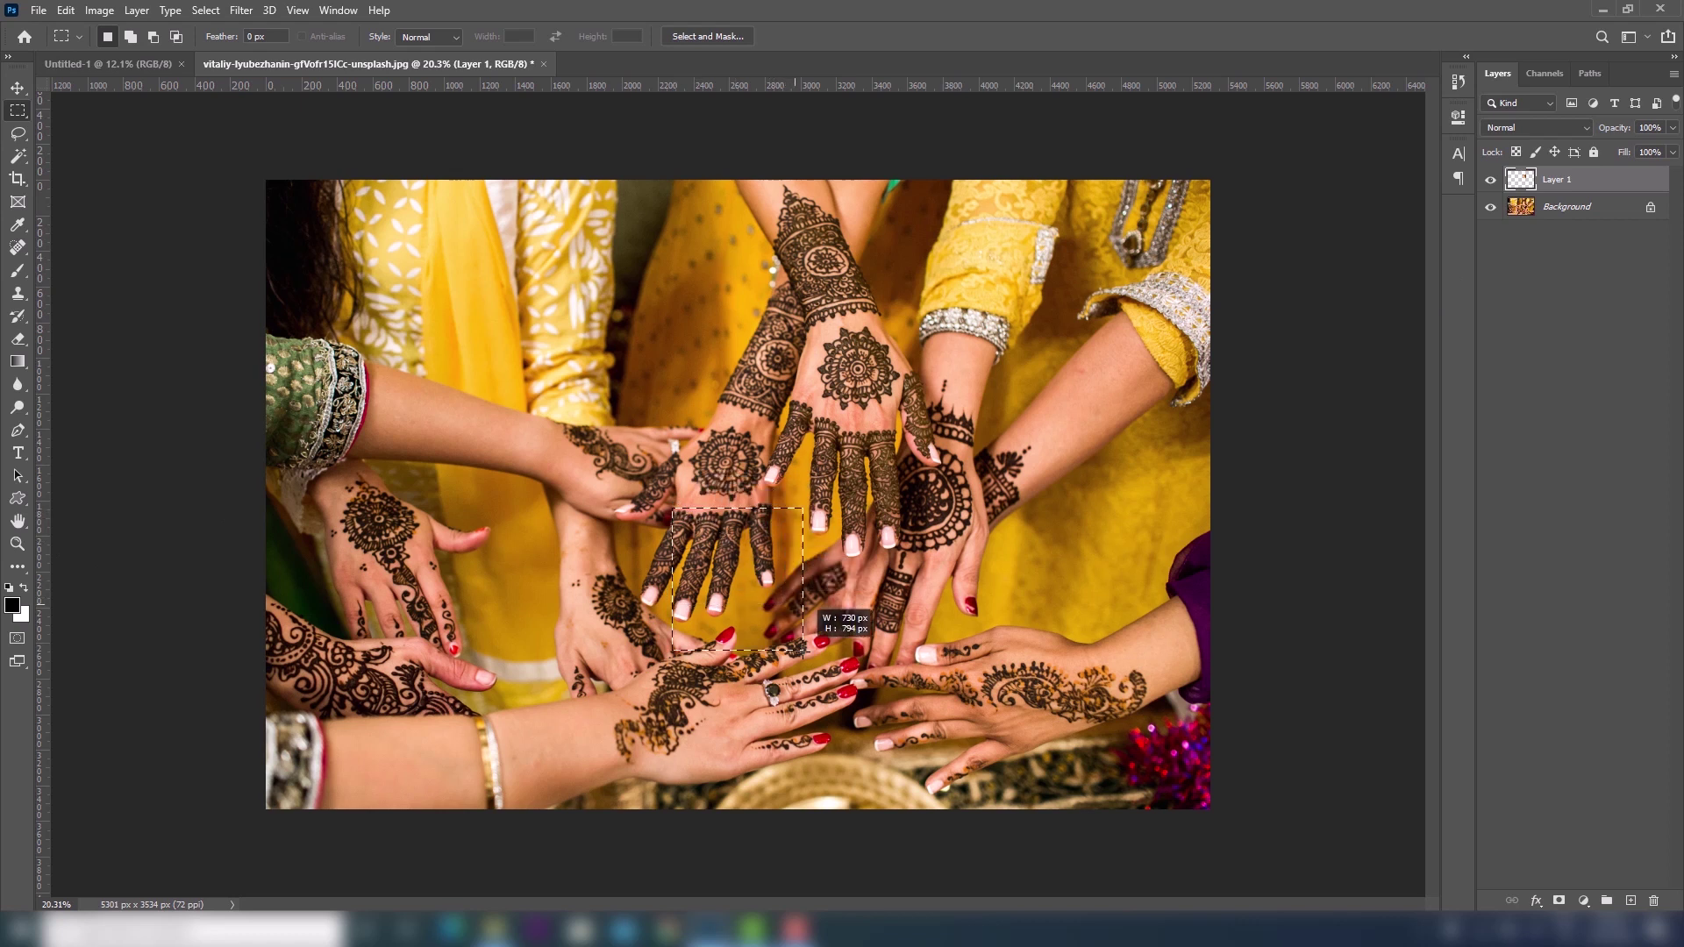
pyautogui.moveTo(791, 605); pyautogui.dragTo(792, 602)
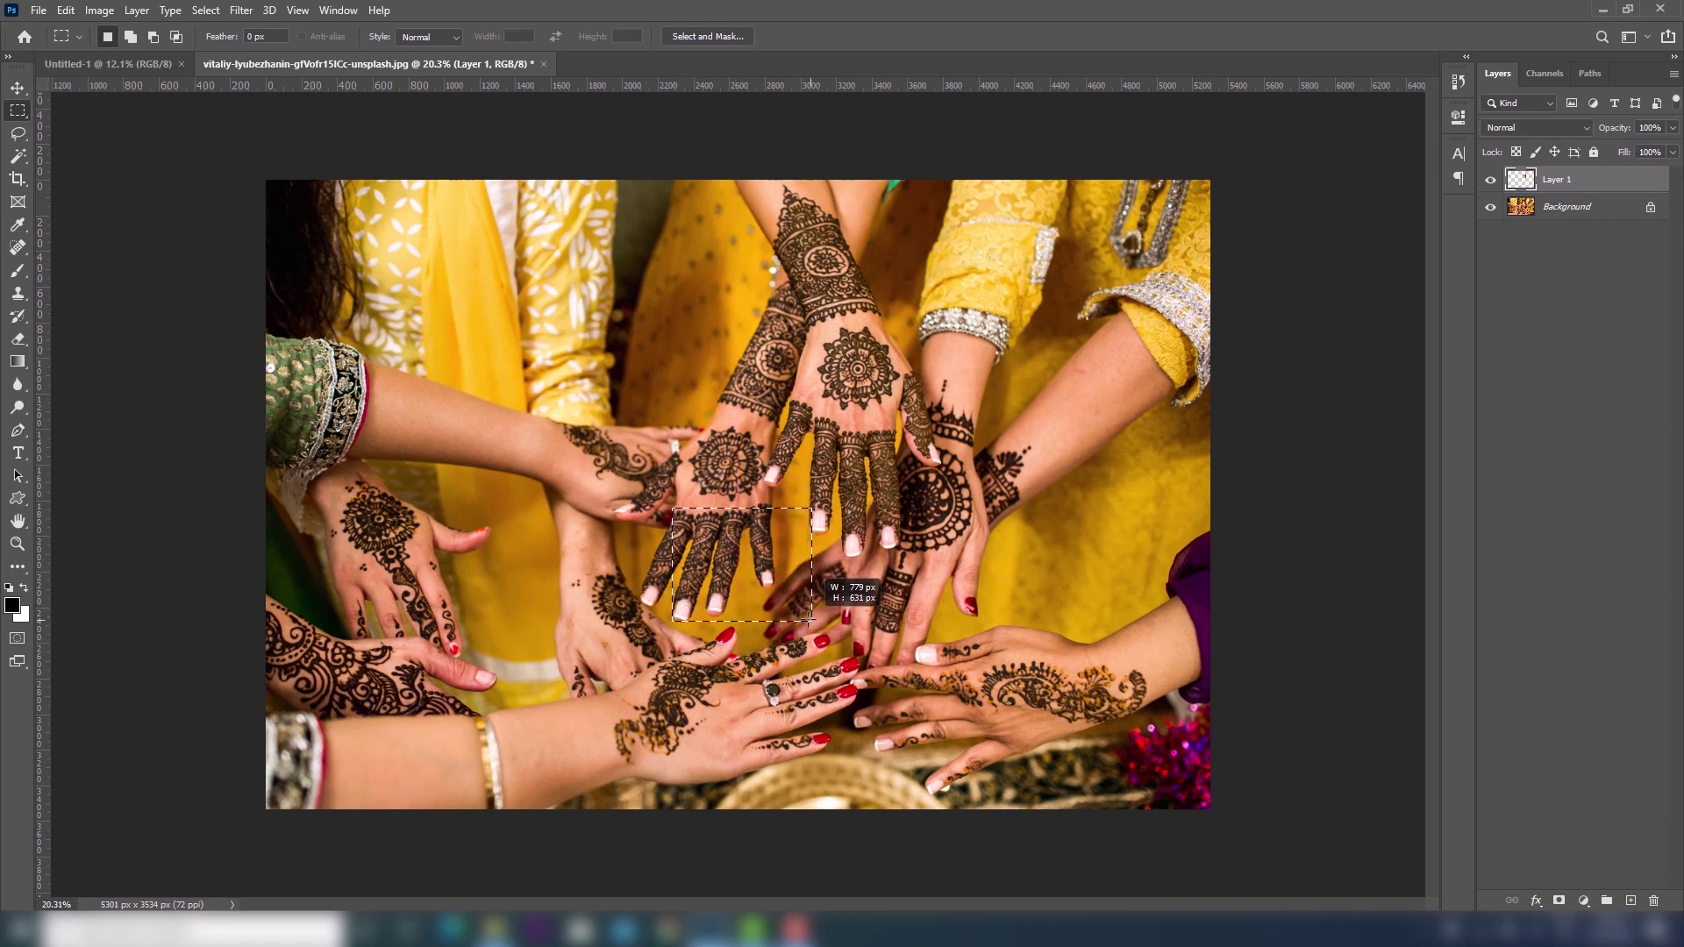
pyautogui.moveTo(712, 554)
pyautogui.mouseDown()
pyautogui.moveTo(626, 498)
pyautogui.moveTo(719, 592)
pyautogui.mouseUp()
pyautogui.hotkey('ctrl', 'c')
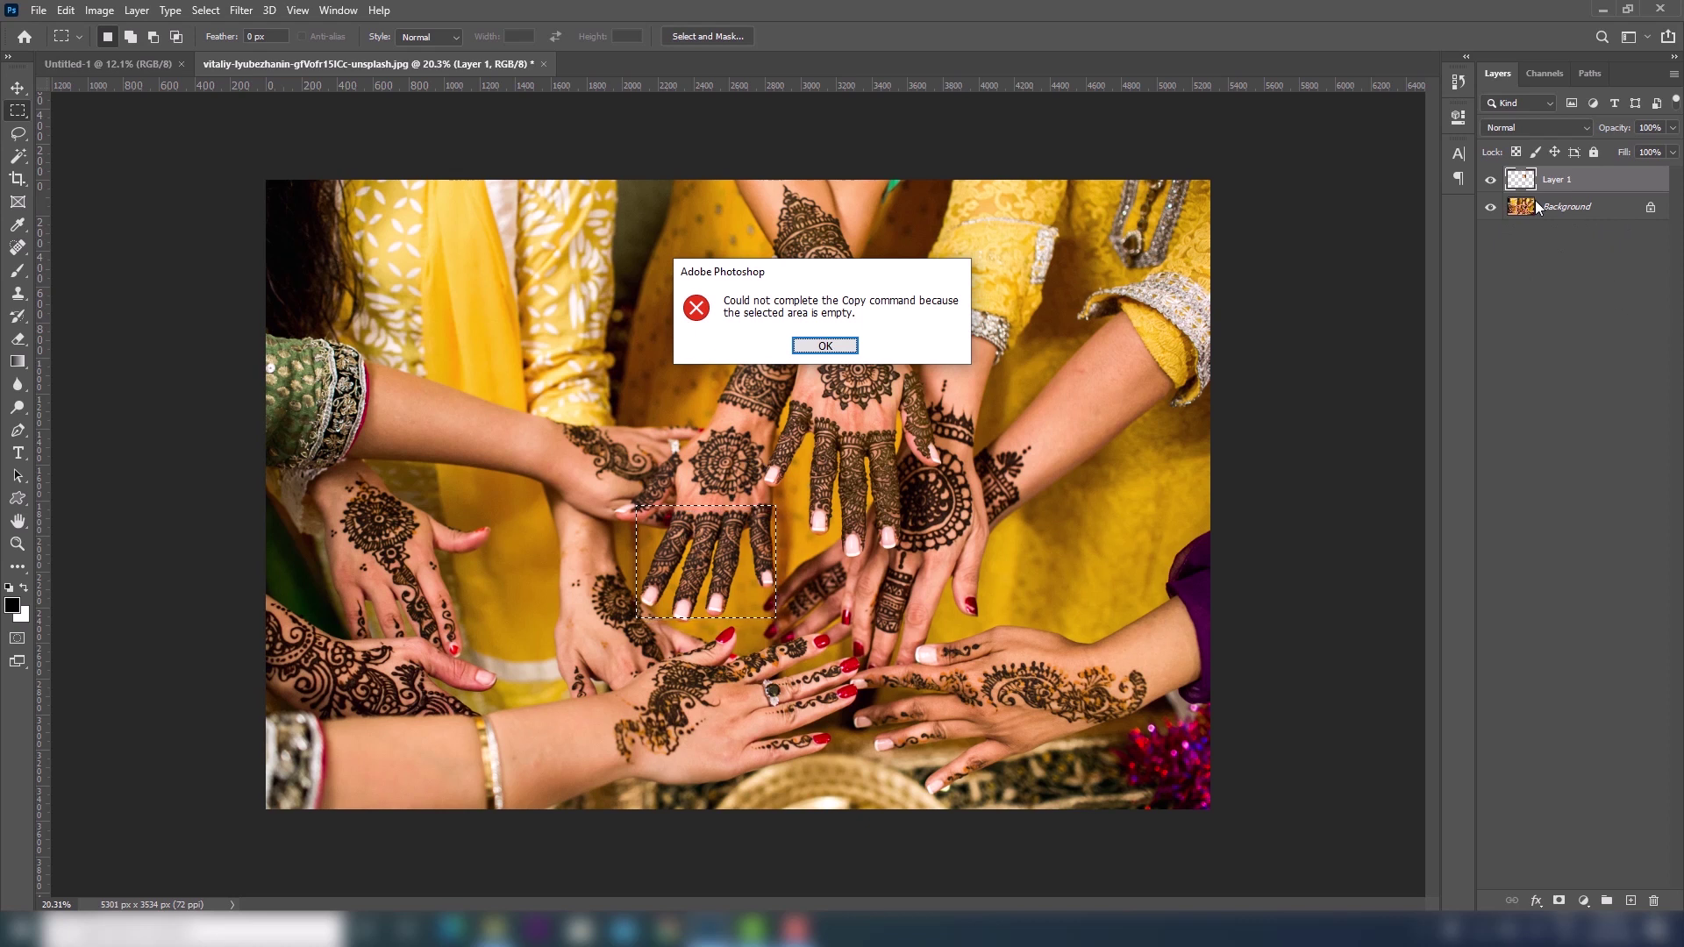
pyautogui.press('Return')
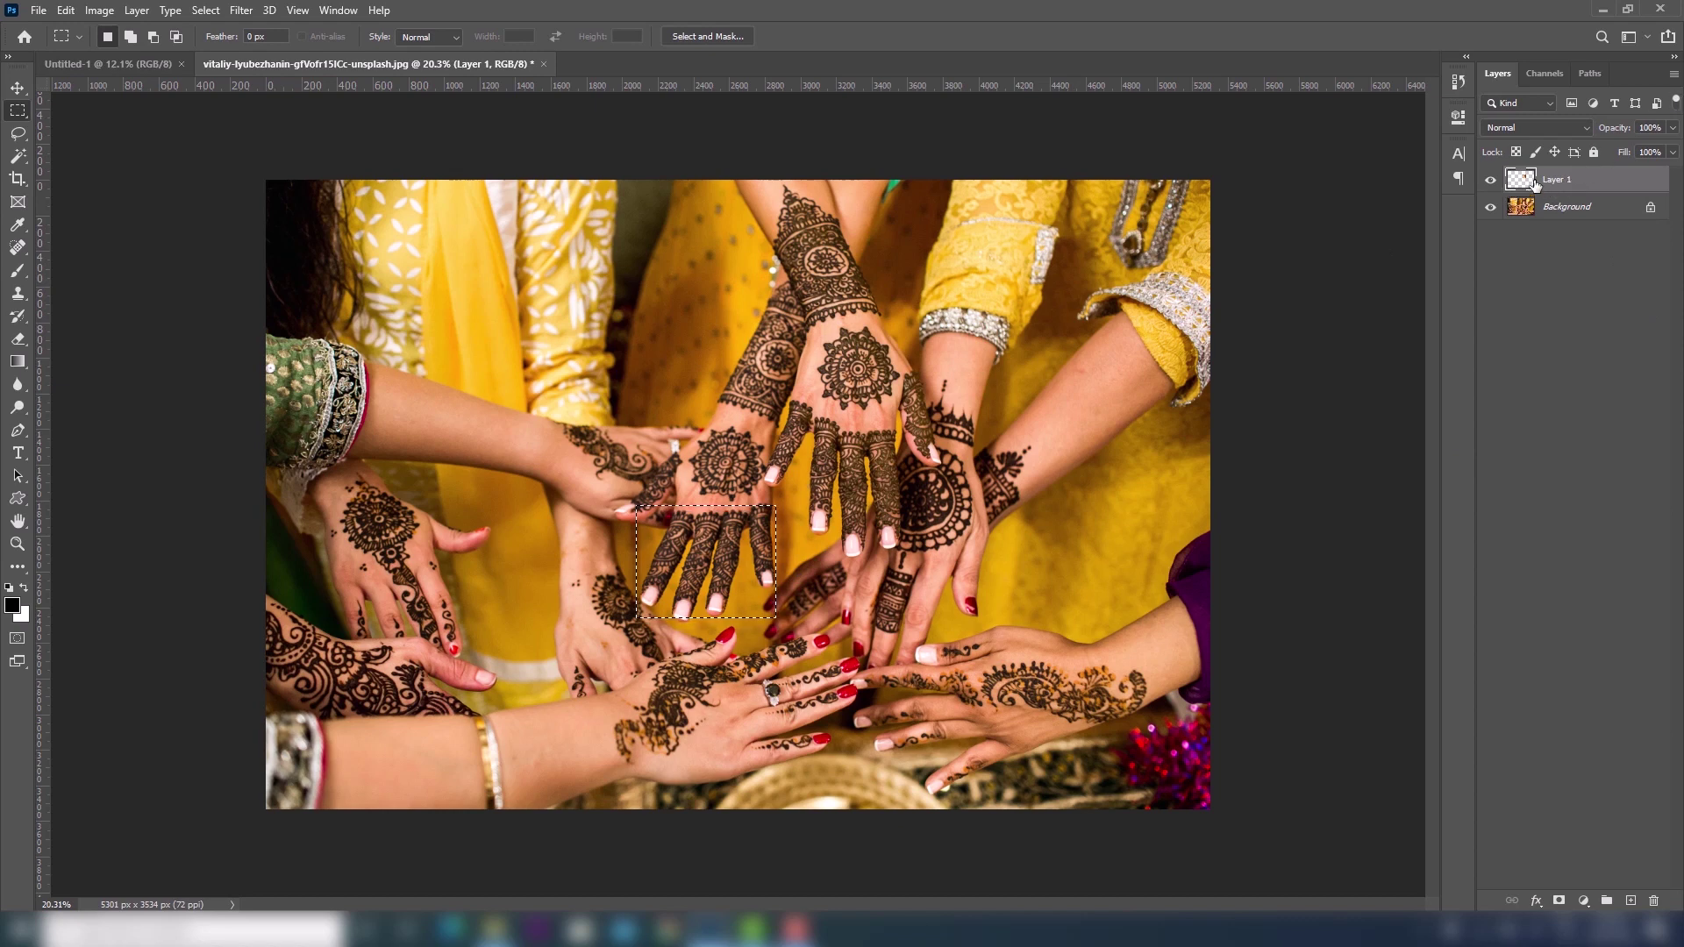
pyautogui.click(1491, 207)
pyautogui.click(1583, 207)
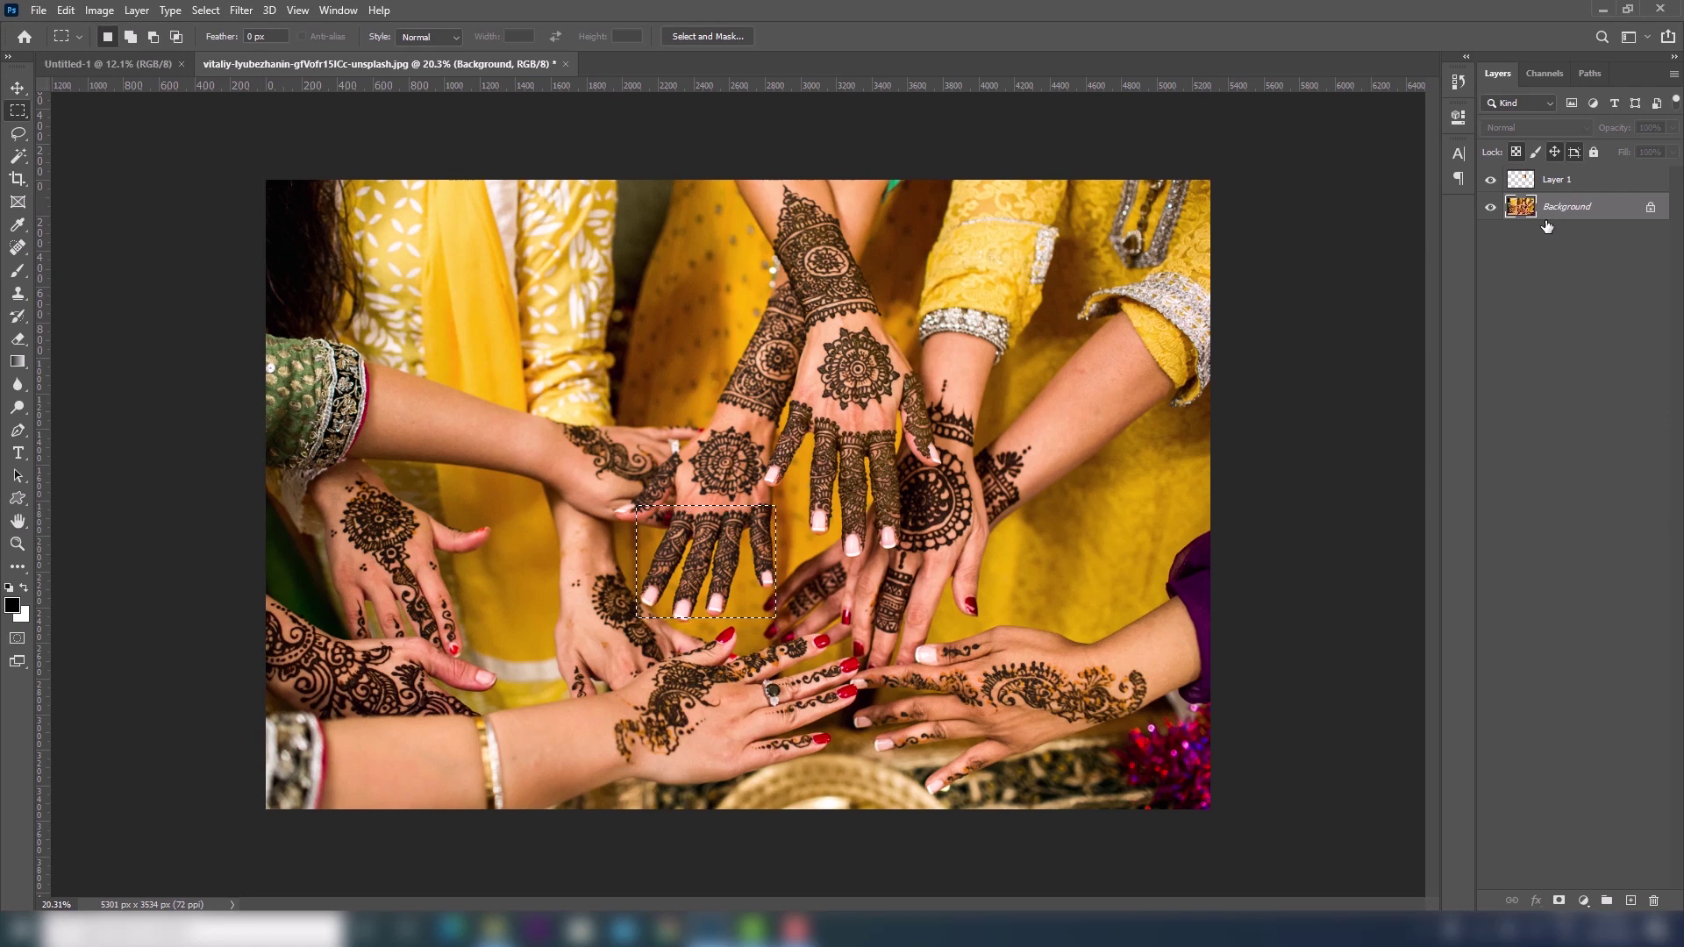
# Copy the selected fingers onto Layer 2, then reactivate and show the Background photo.
pyautogui.hotkey('ctrl', 'j')
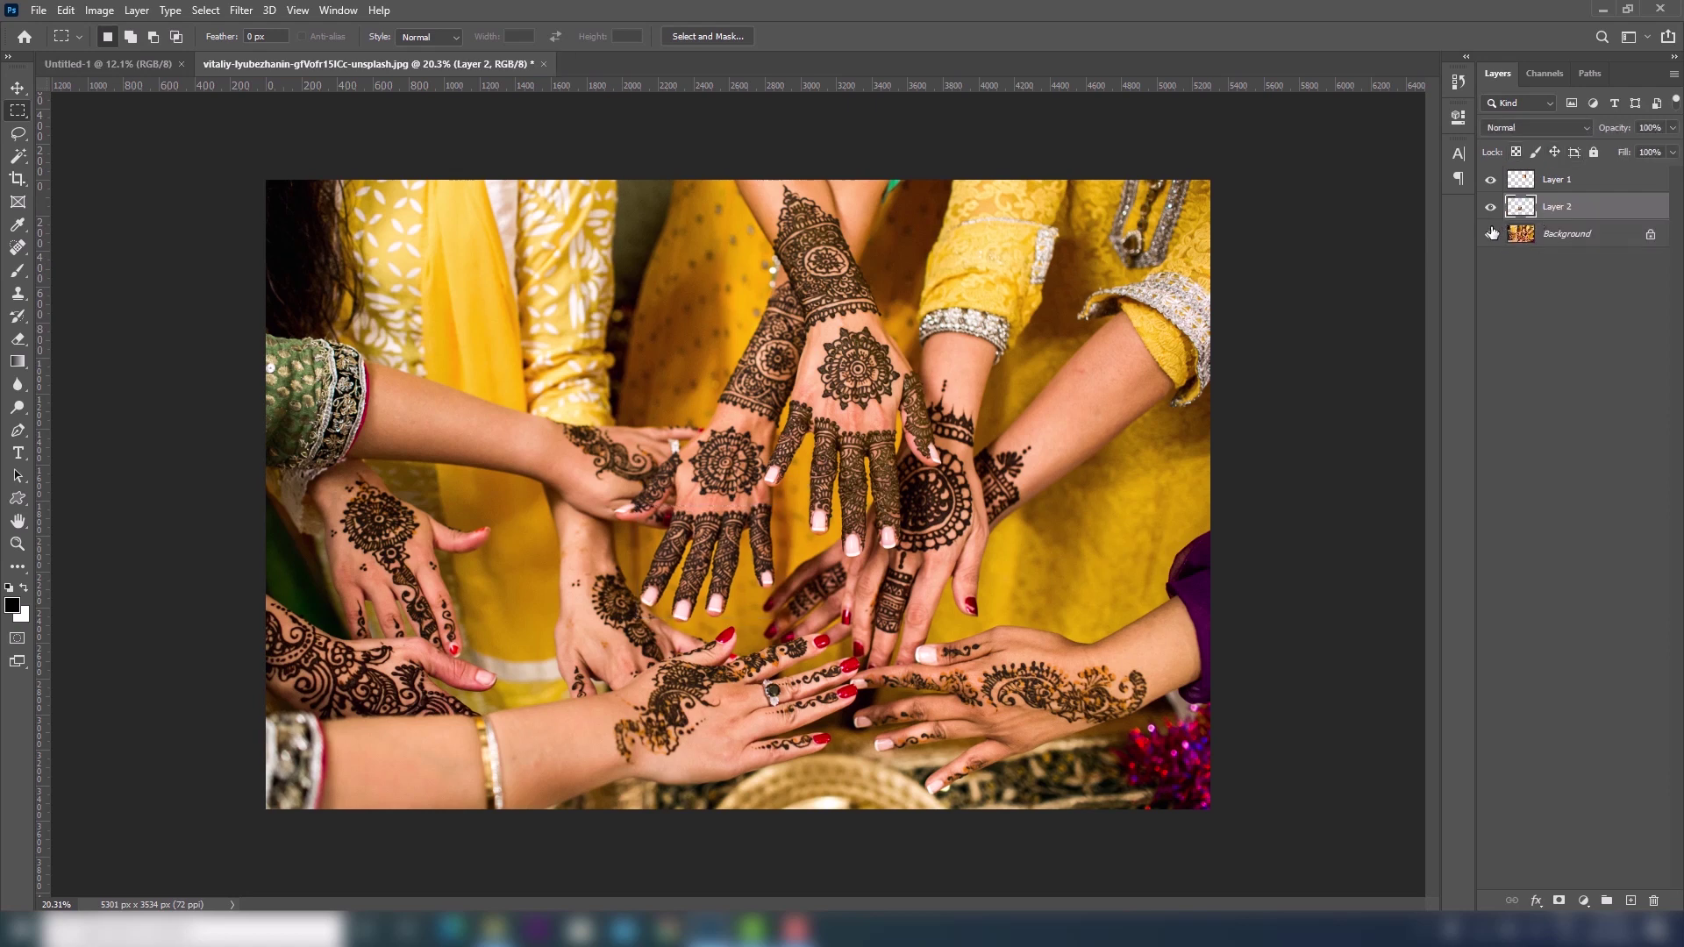
pyautogui.click(1490, 235)
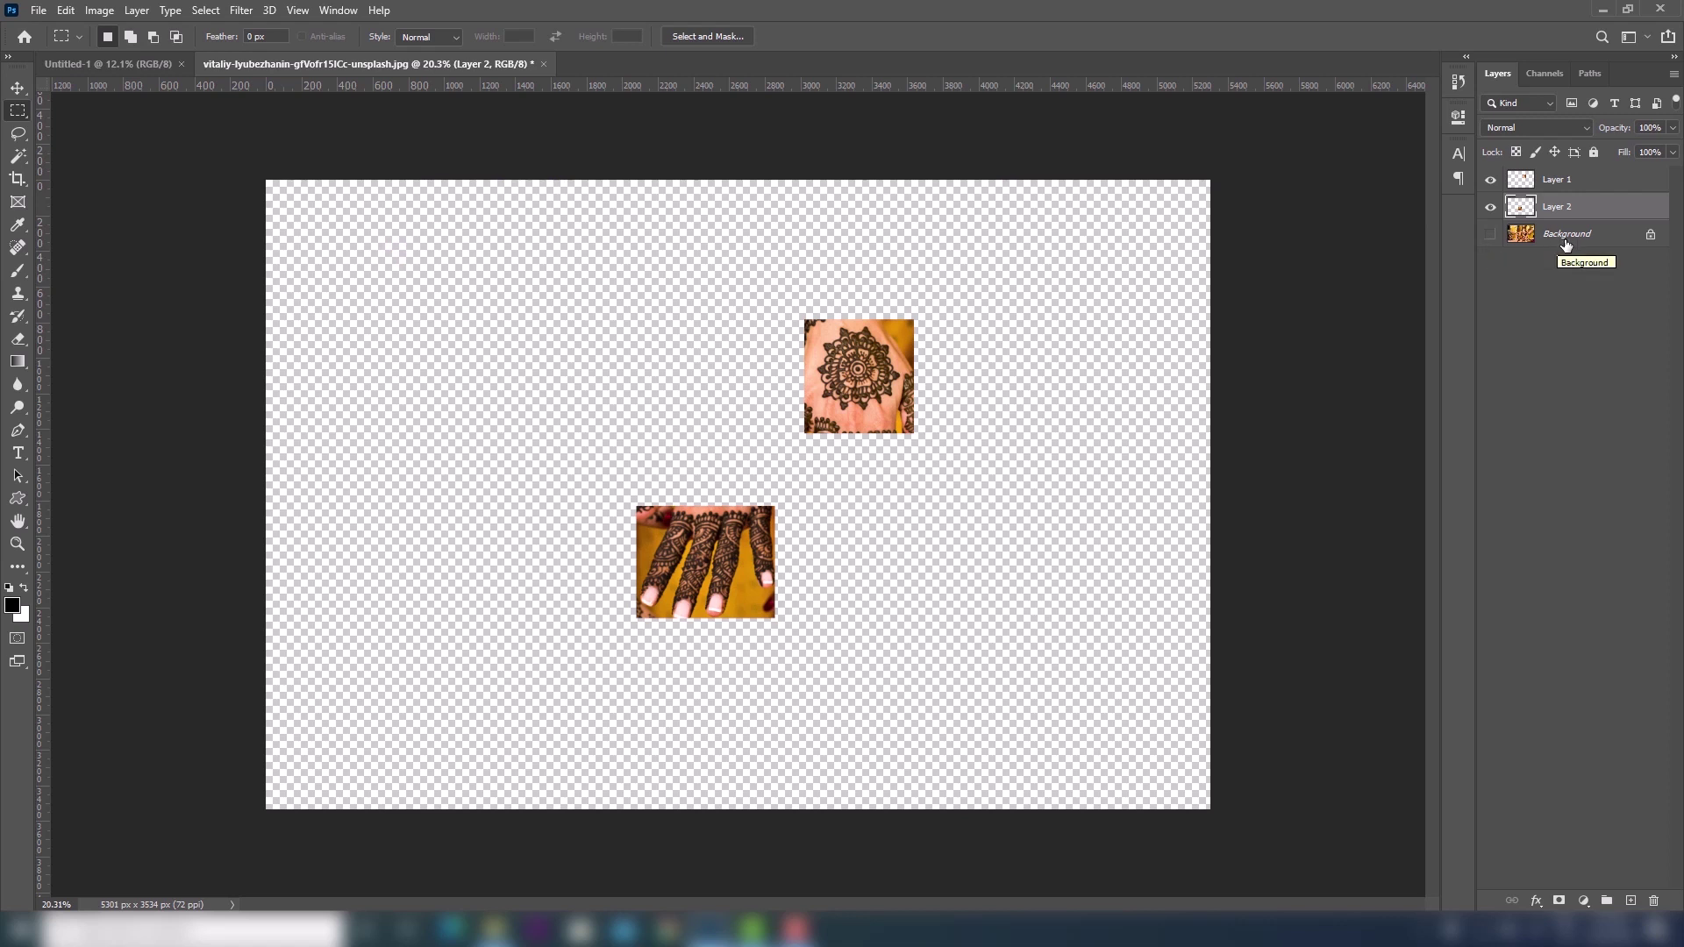
pyautogui.click(1498, 239)
pyautogui.click(1491, 235)
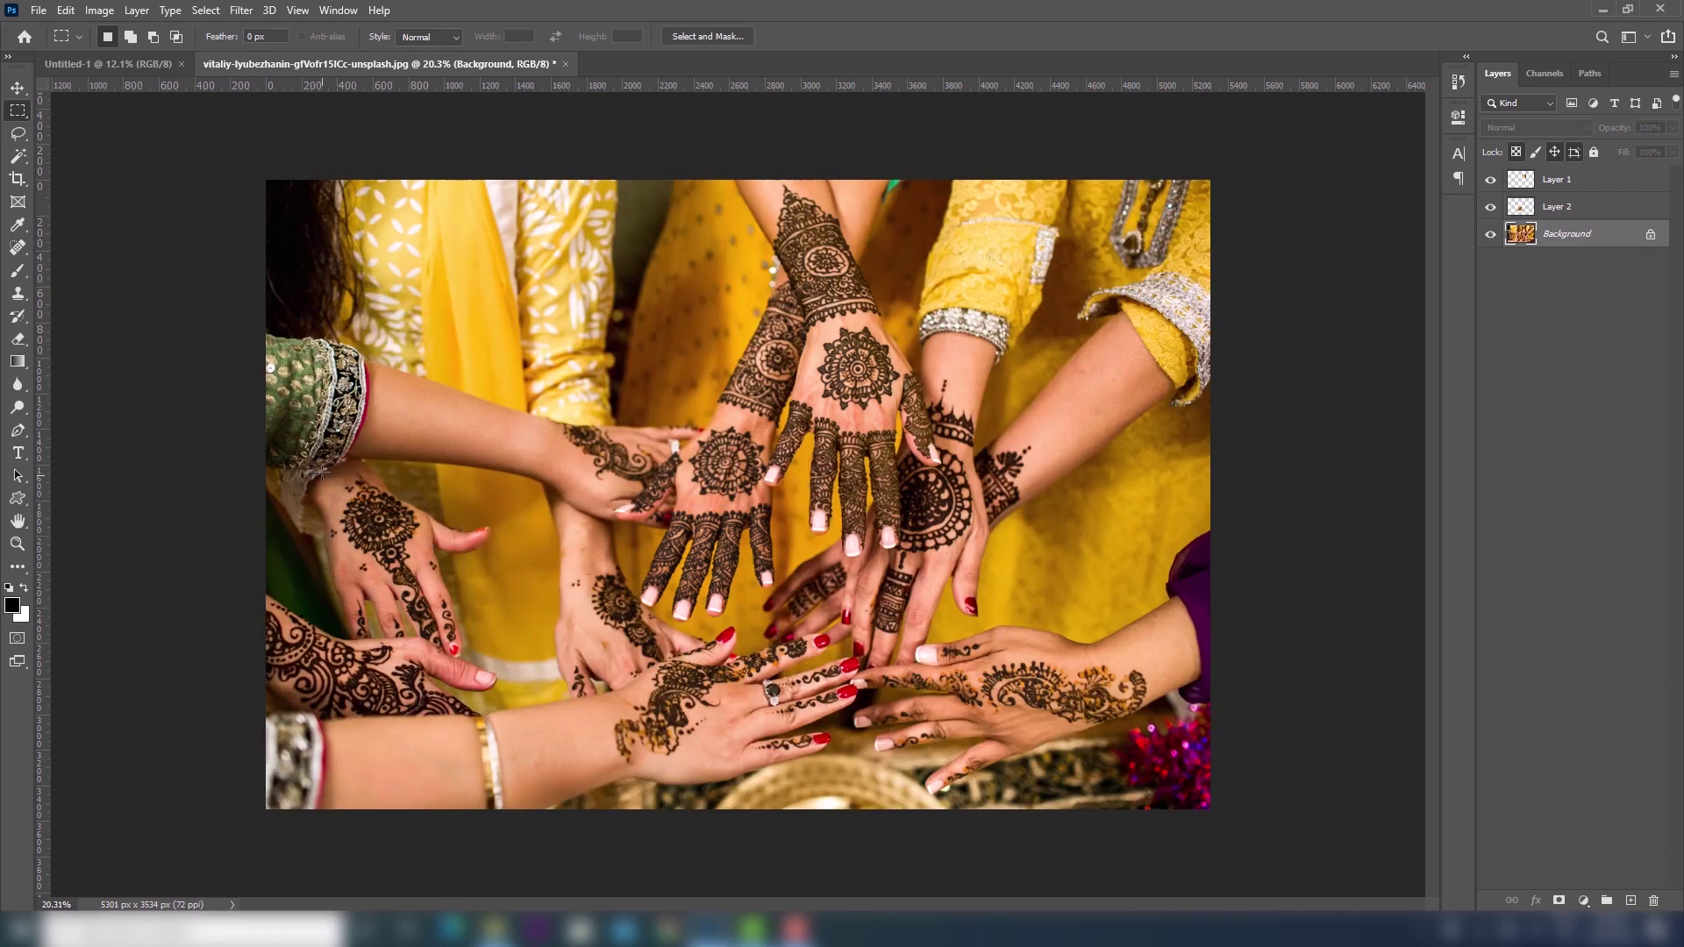
# Copy the left hand's mandala onto Layer 3 and hide Background to show all three patches.
pyautogui.moveTo(323, 467); pyautogui.dragTo(453, 595)
pyautogui.hotkey('ctrl', 'j')
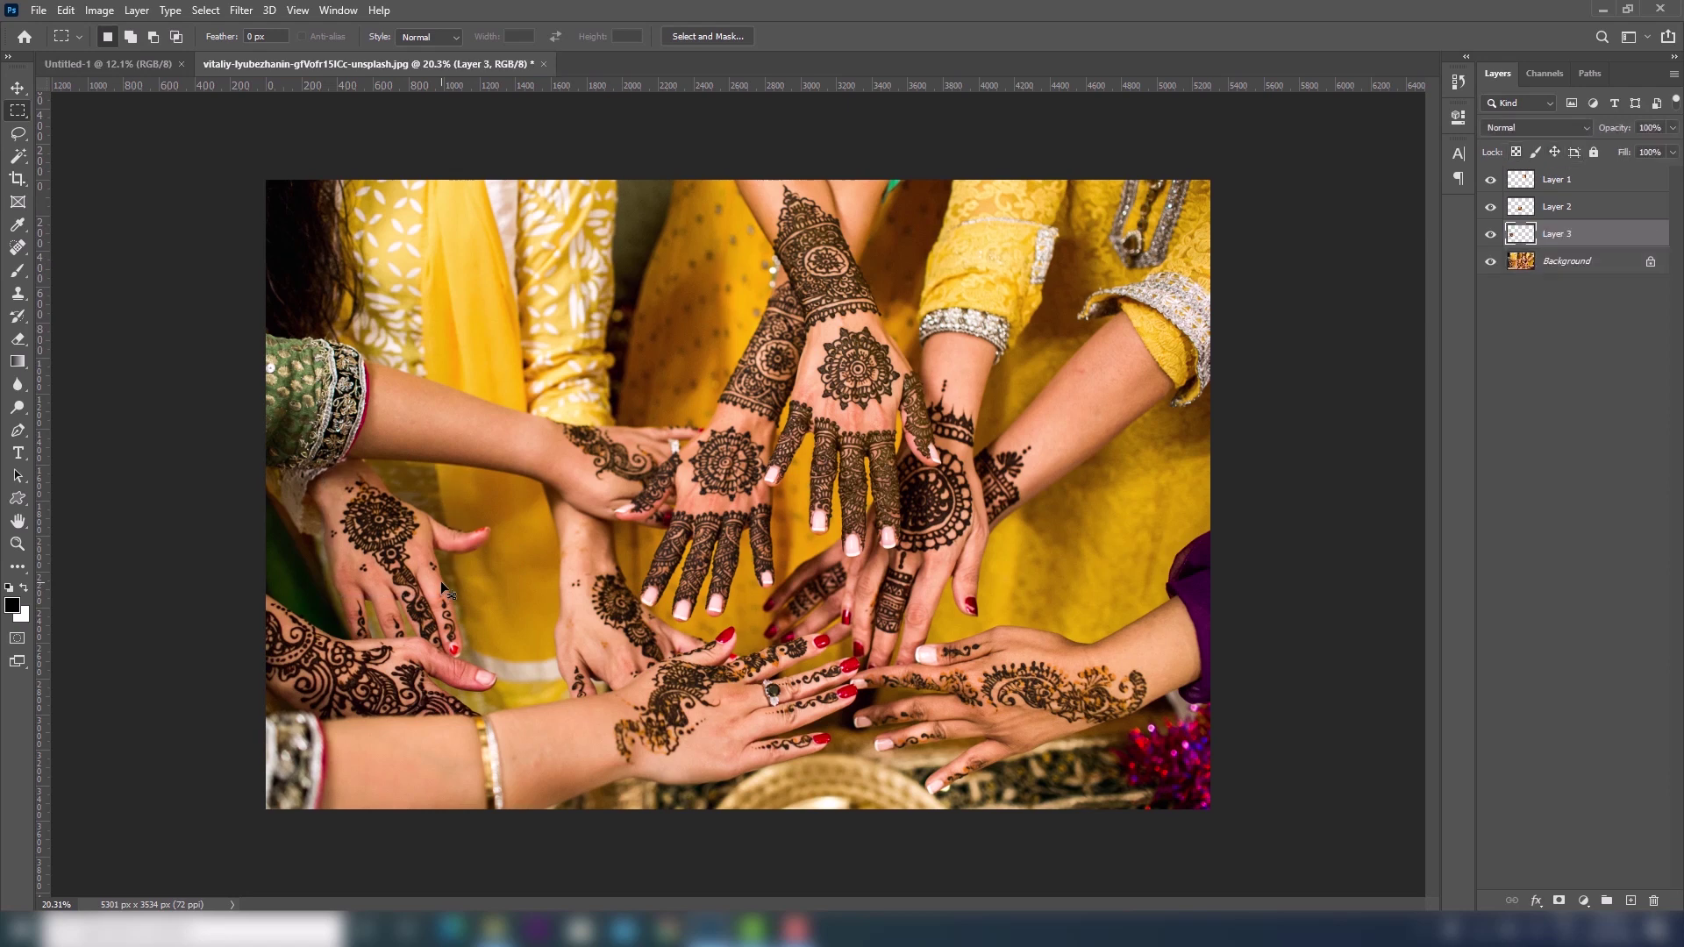
pyautogui.click(1490, 262)
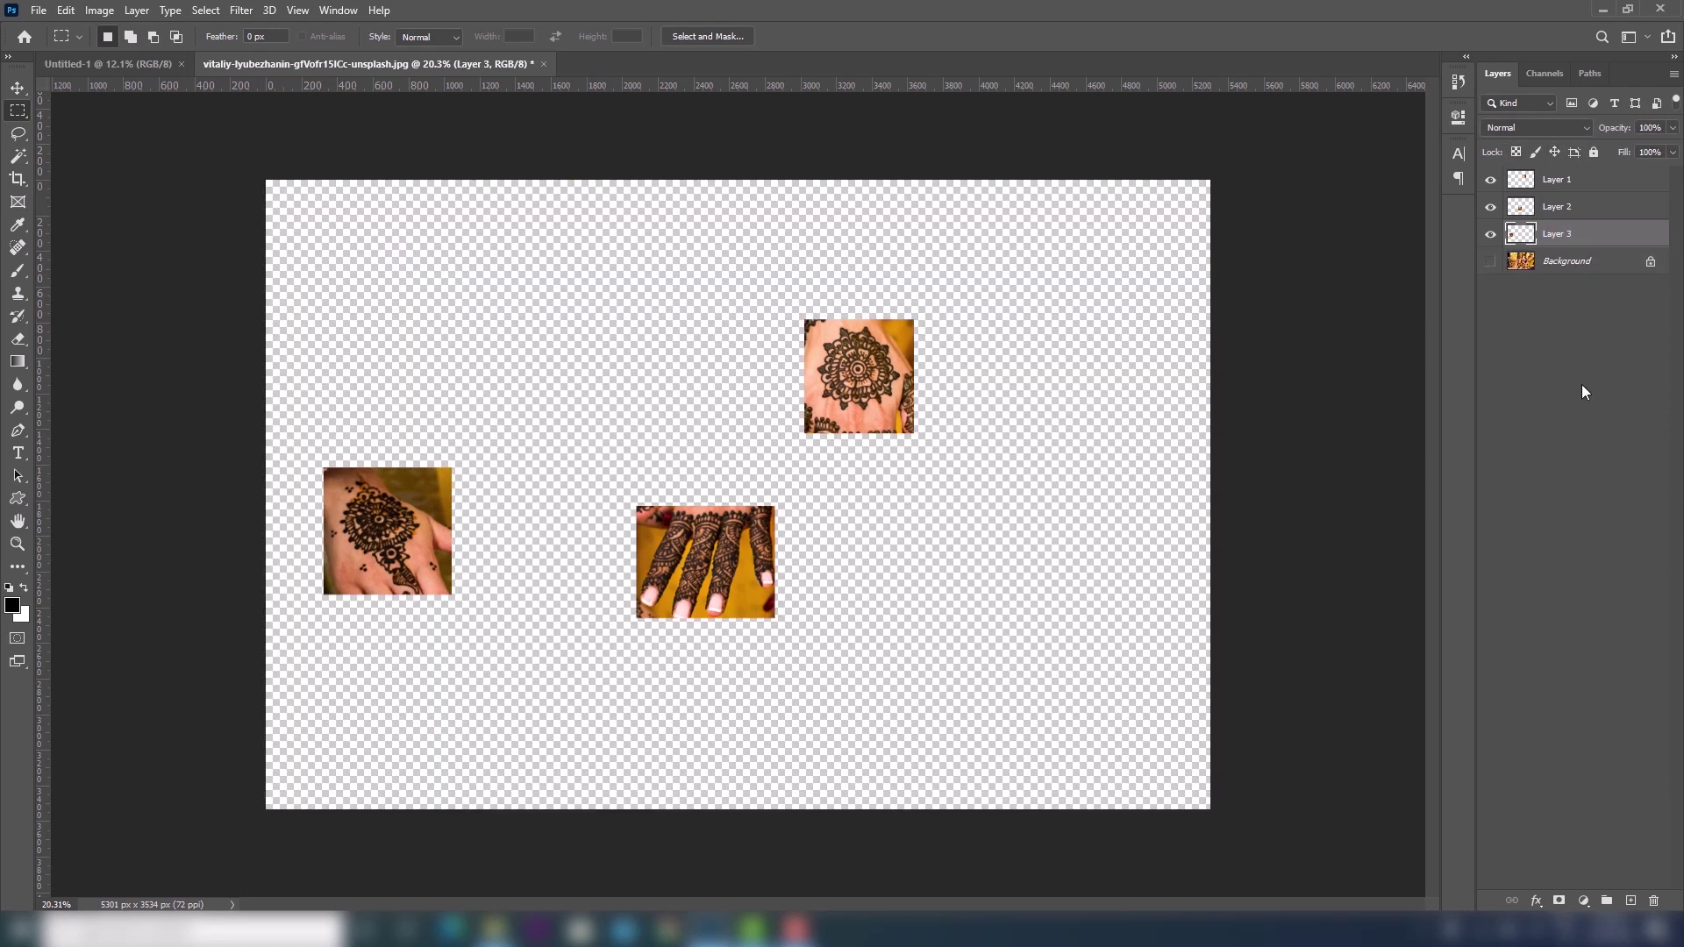
# Try selecting Layers 1–3 together, ending with Layer 1 selected alone.
pyautogui.click(1578, 184)
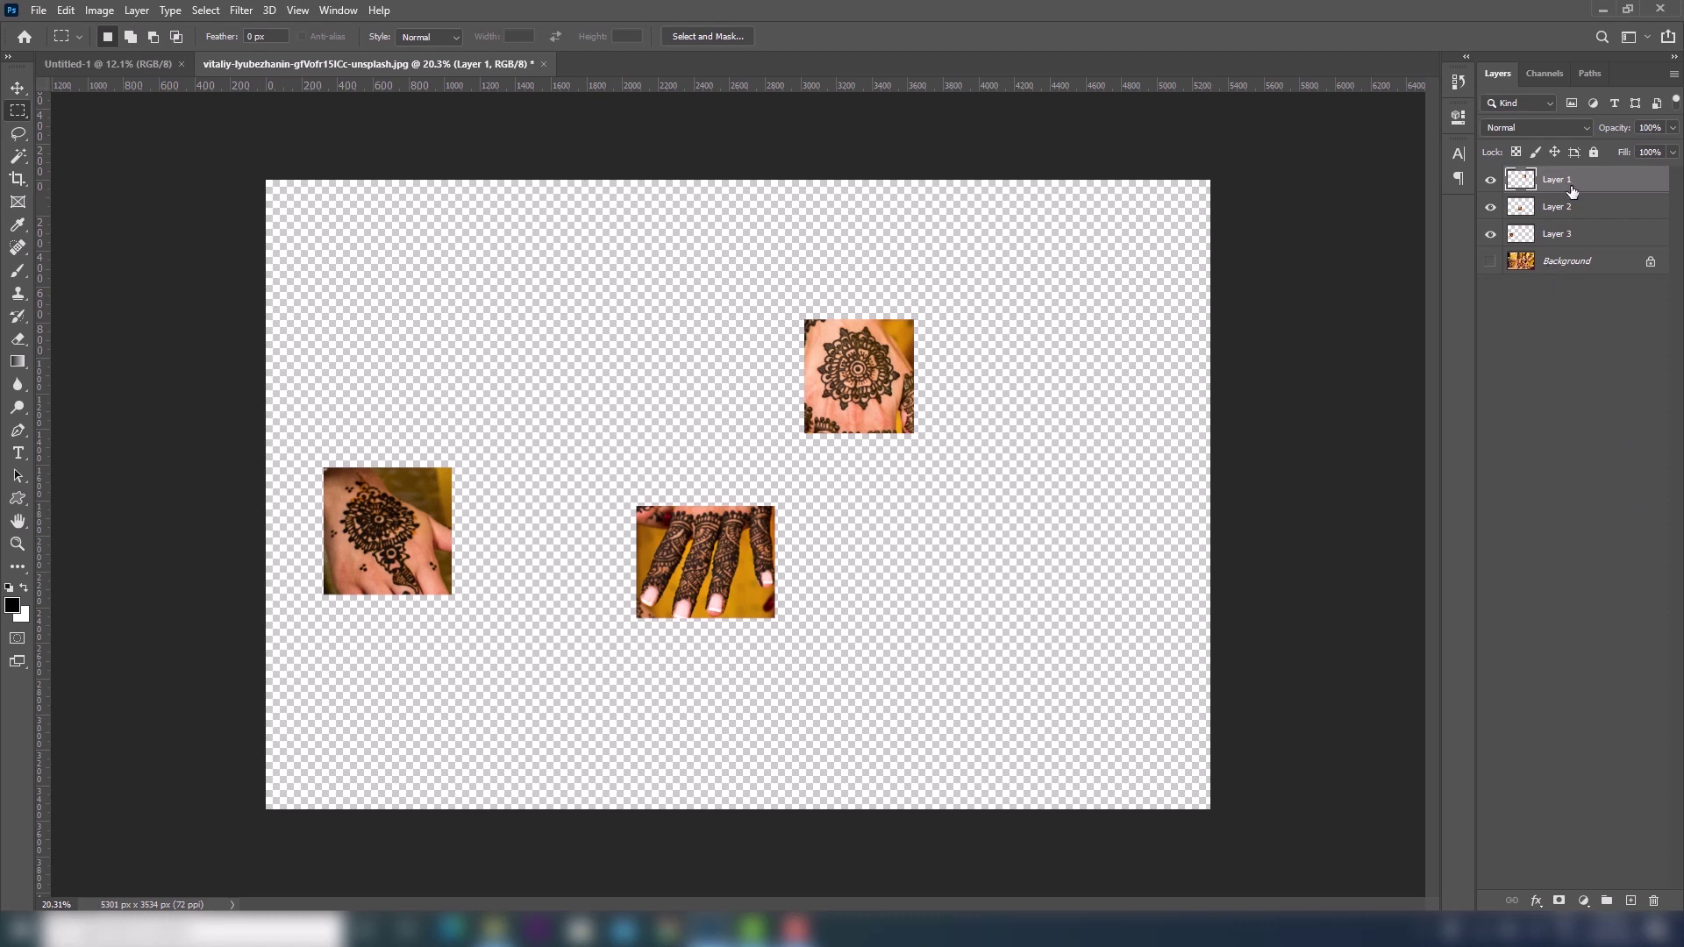
pyautogui.keyDown('shift'); pyautogui.click(1576, 238); pyautogui.keyUp('shift')
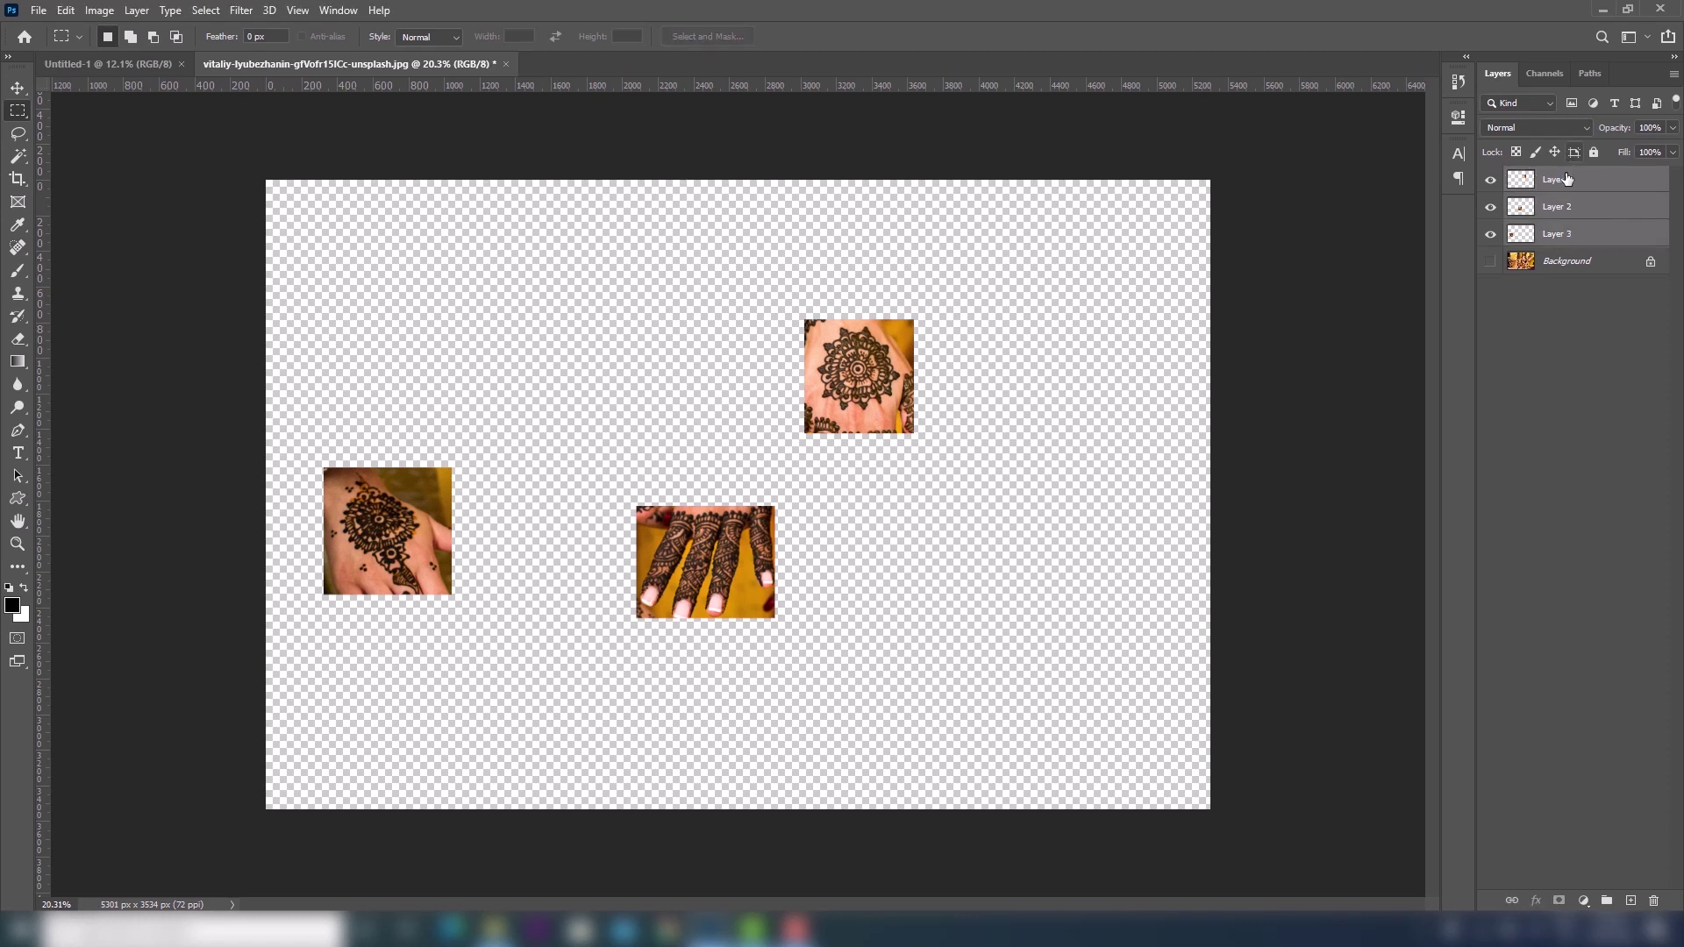
pyautogui.click(1564, 276)
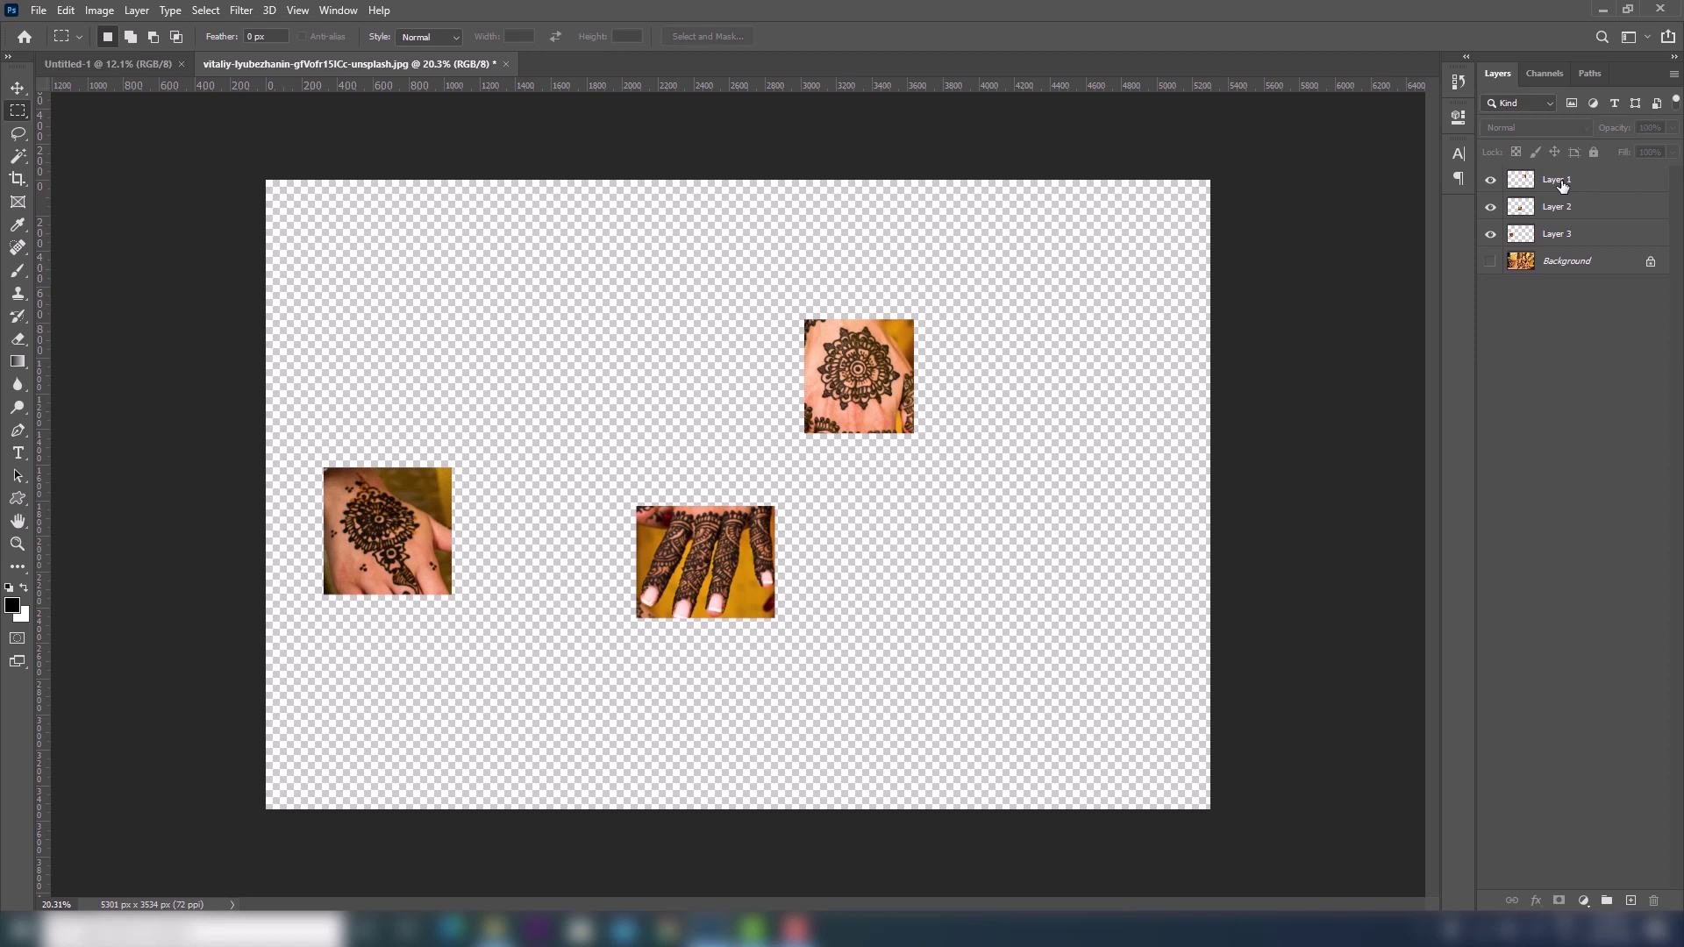
pyautogui.click(1561, 182)
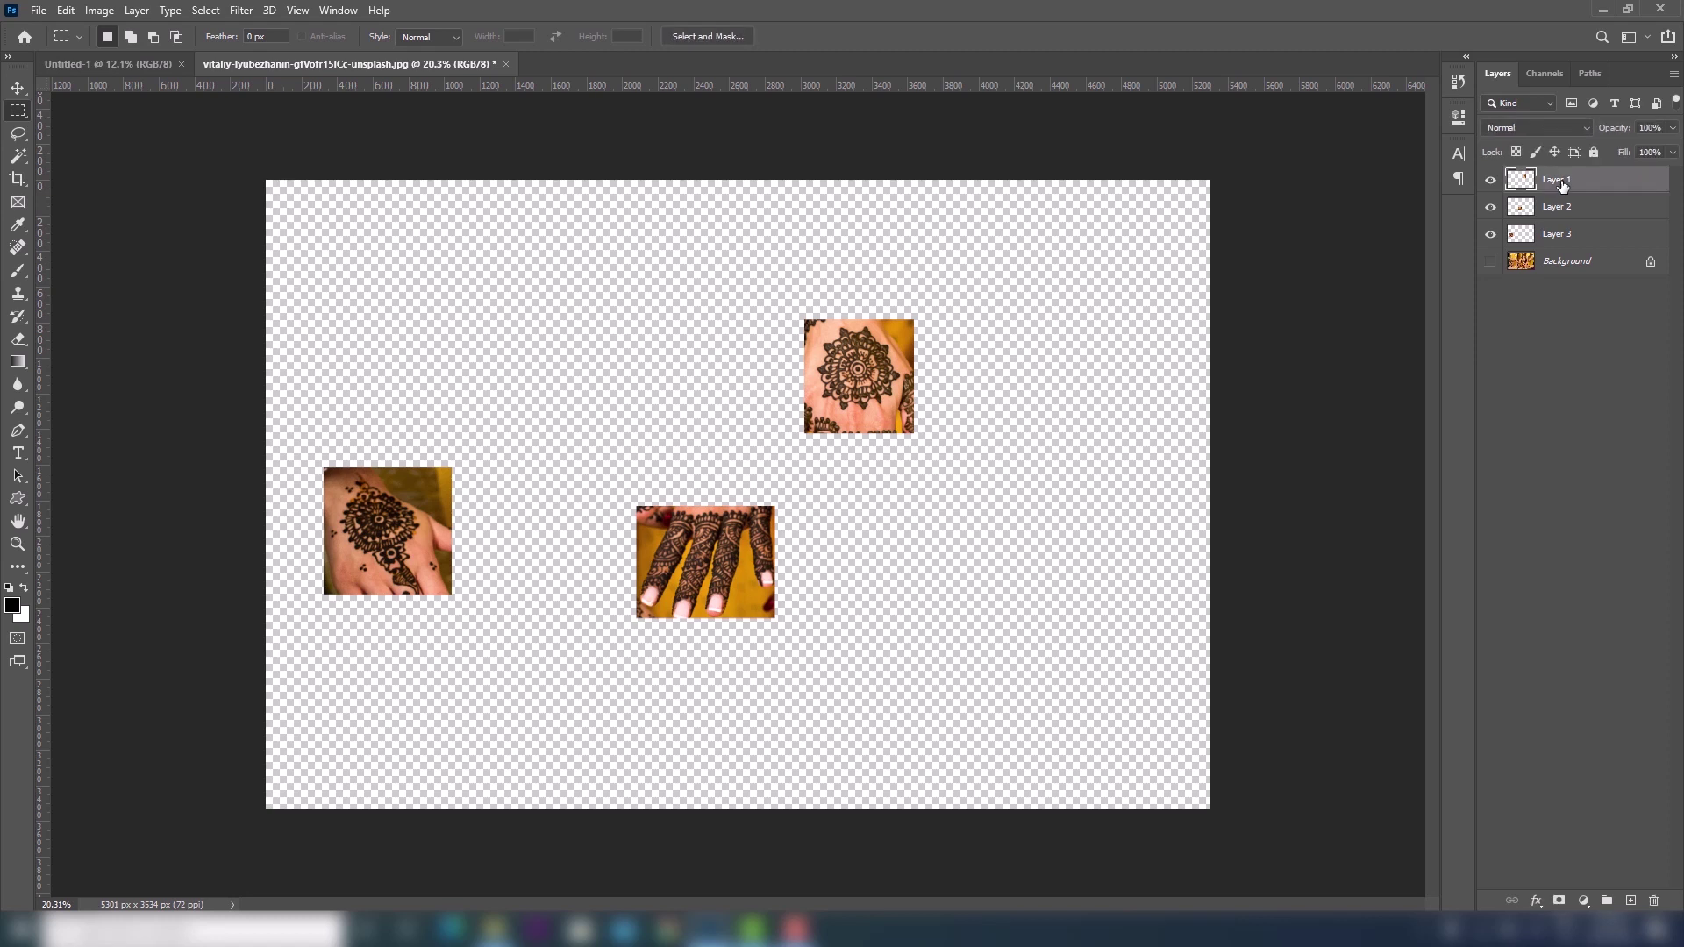
# Select Layers 1 and 2 and try deleting them, undoing each attempt.
pyautogui.keyDown('ctrl'); pyautogui.click(1570, 236); pyautogui.keyUp('ctrl')
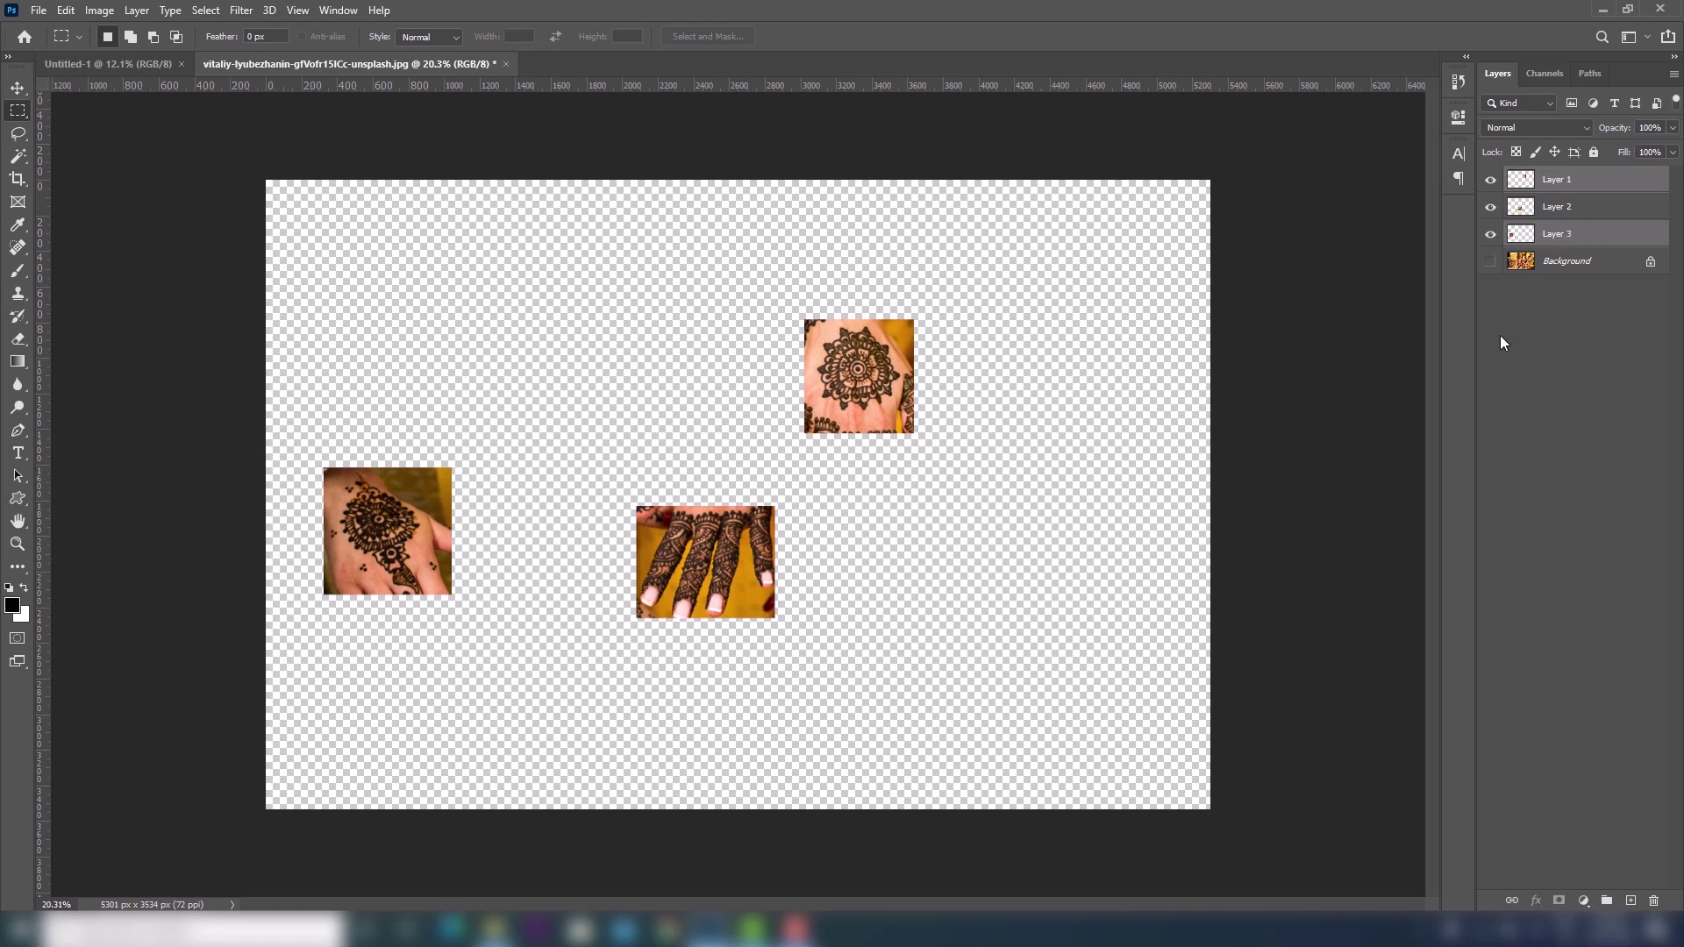
pyautogui.keyDown('ctrl'); pyautogui.click(1565, 240); pyautogui.keyUp('ctrl')
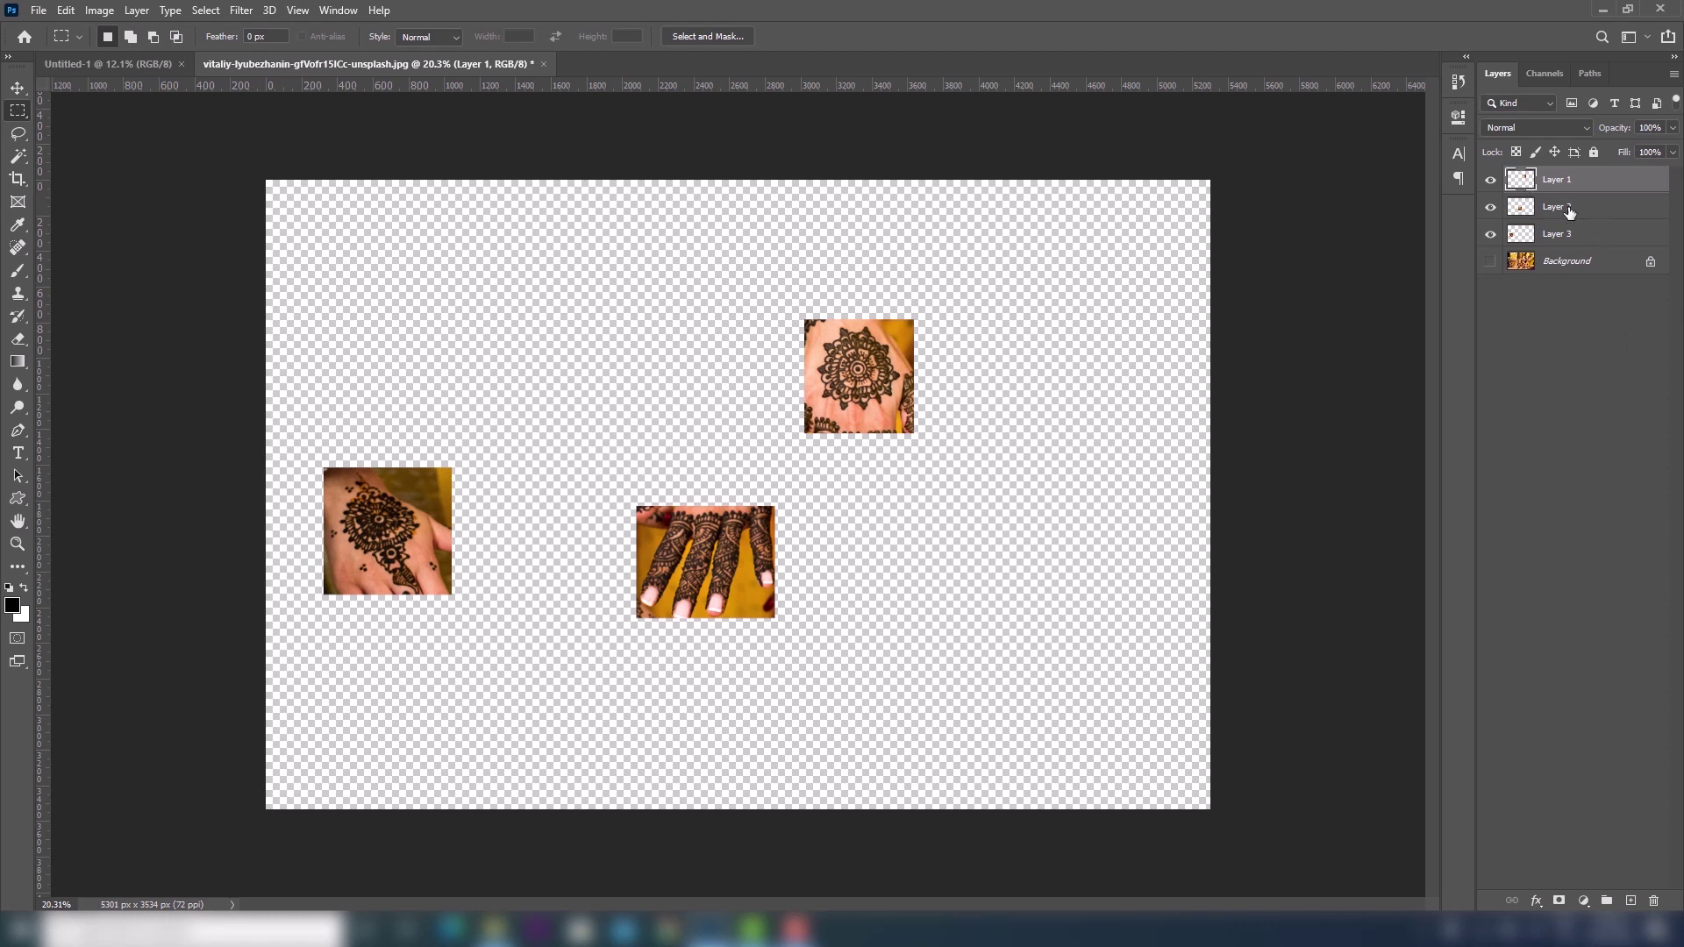
pyautogui.keyDown('ctrl'); pyautogui.click(1568, 211); pyautogui.keyUp('ctrl')
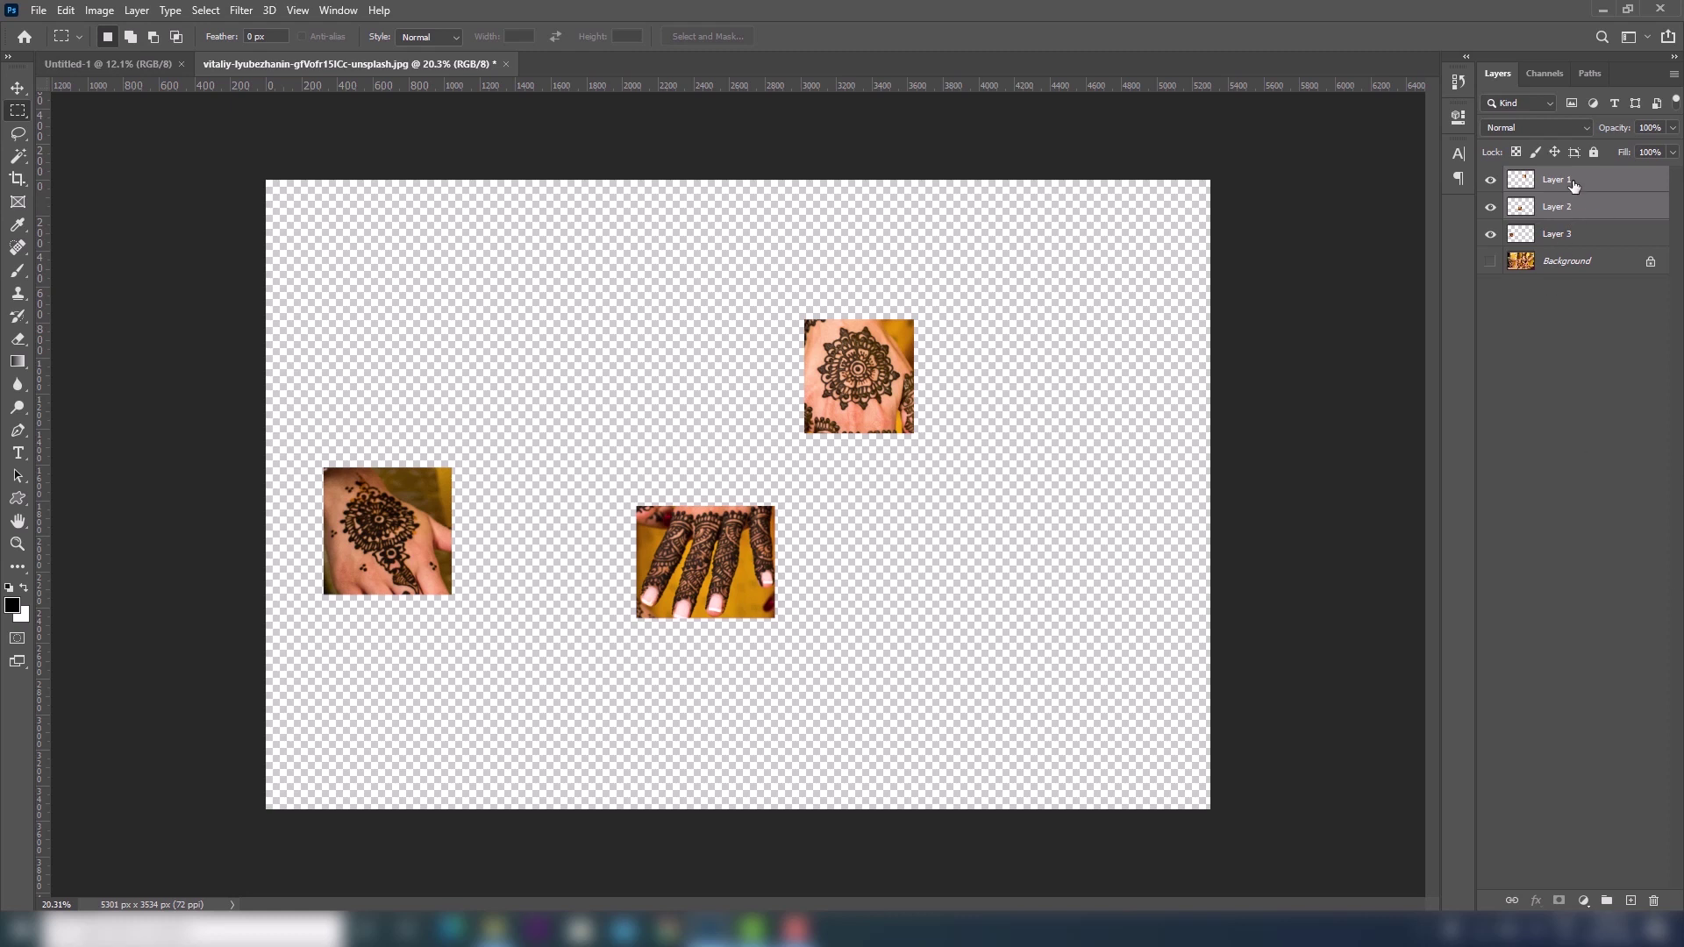
pyautogui.moveTo(1572, 186); pyautogui.dragTo(1652, 900)
pyautogui.hotkey('ctrl', 'z')
pyautogui.press('Delete')
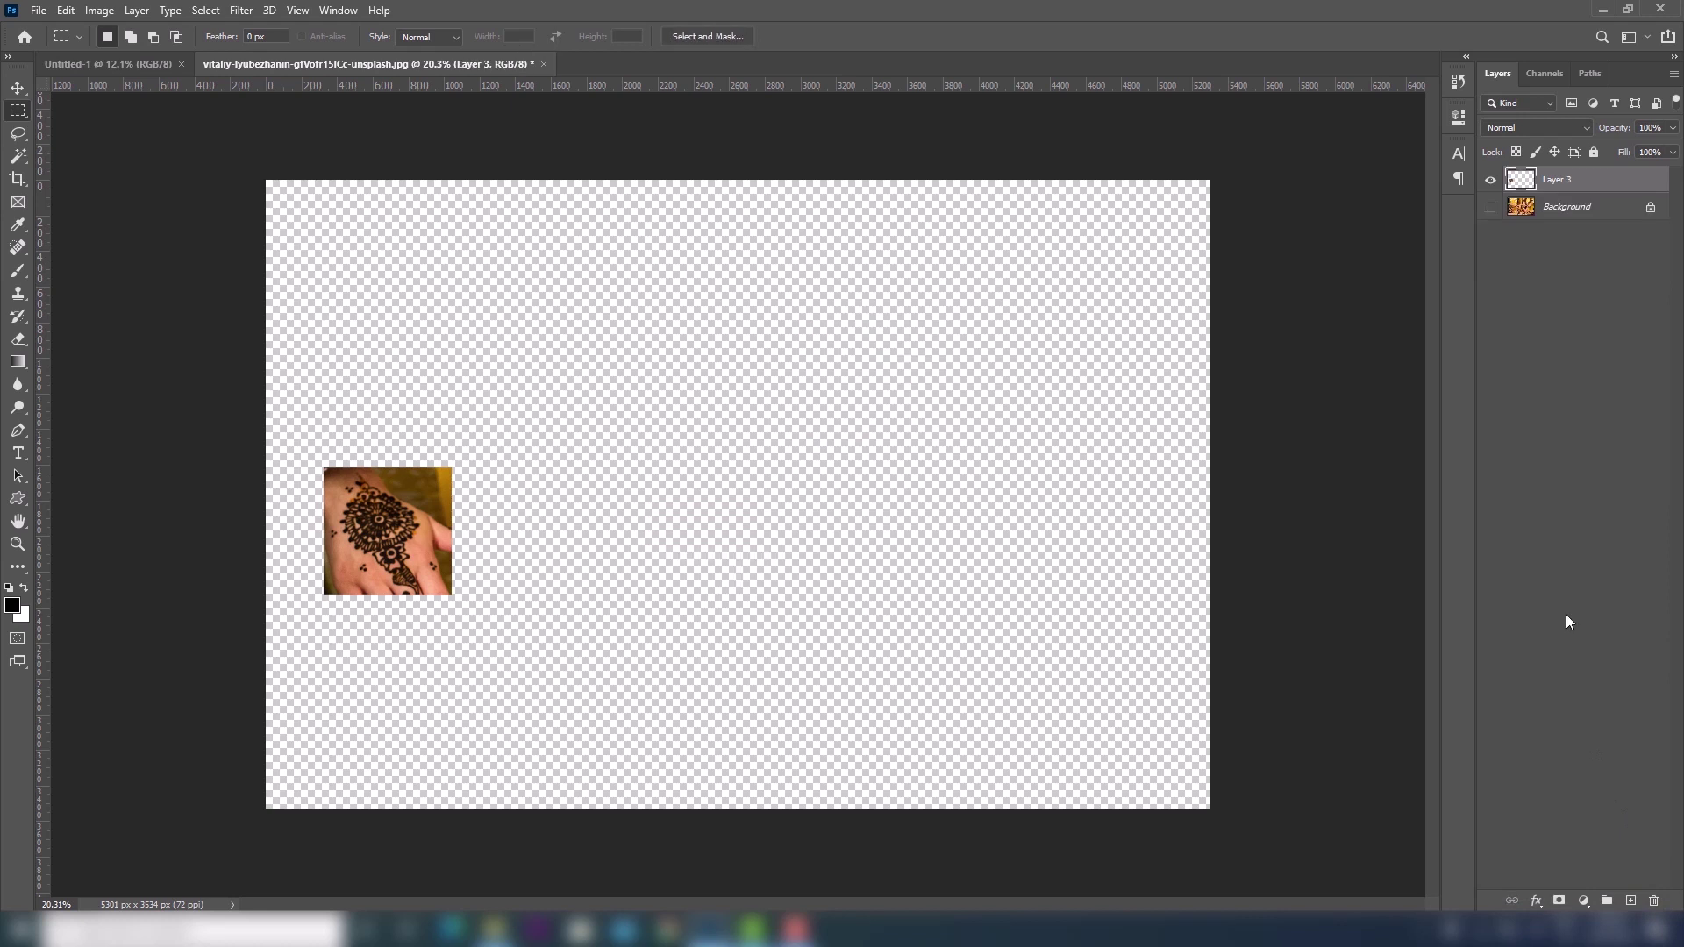
pyautogui.hotkey('ctrl', 'z')
# Delete Layers 1 and 2 via Delete Layers, then trash Layer 3 too.
pyautogui.rightClick(1581, 175)
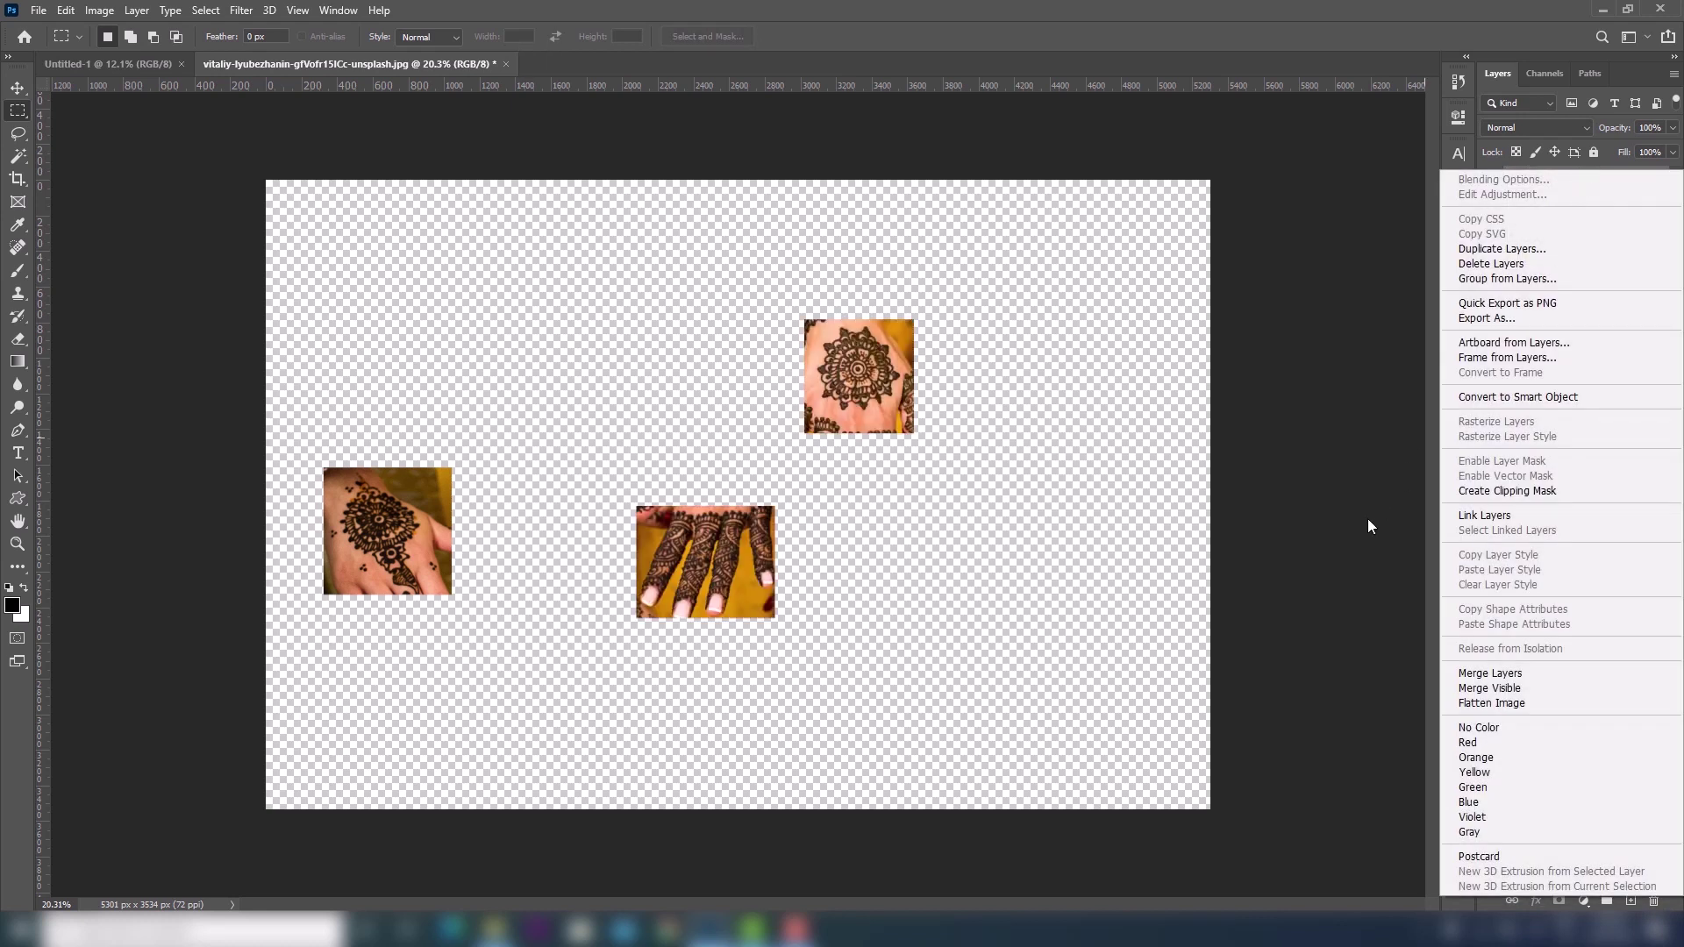
pyautogui.click(1500, 263)
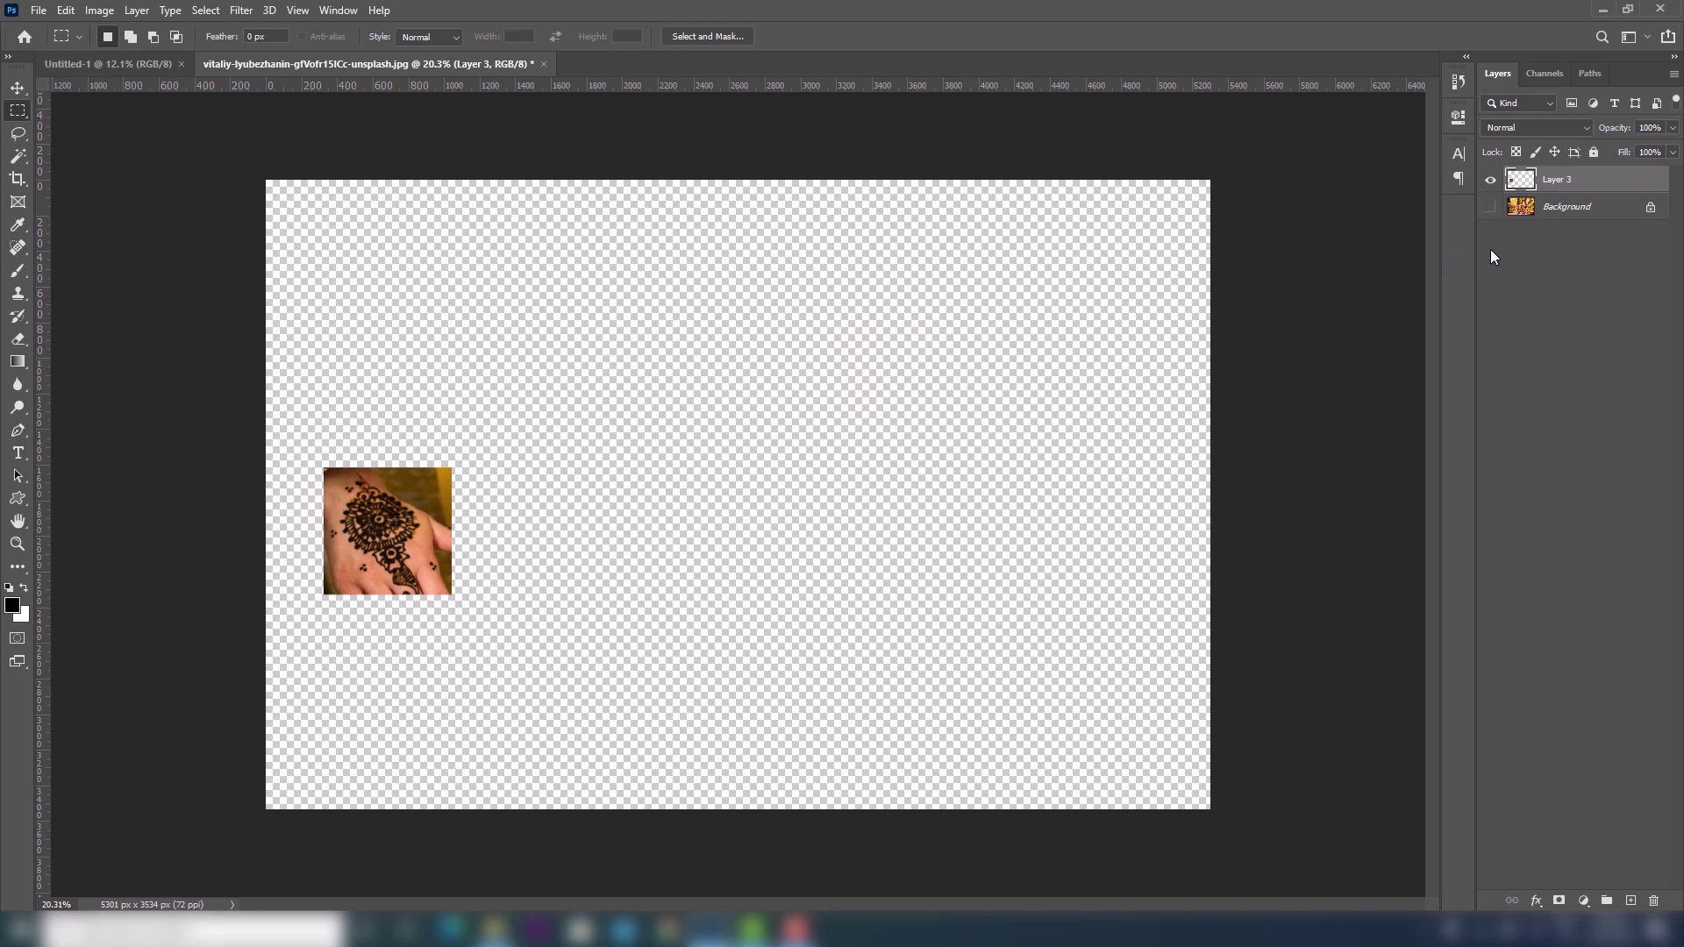
pyautogui.moveTo(1590, 182); pyautogui.dragTo(1654, 900)
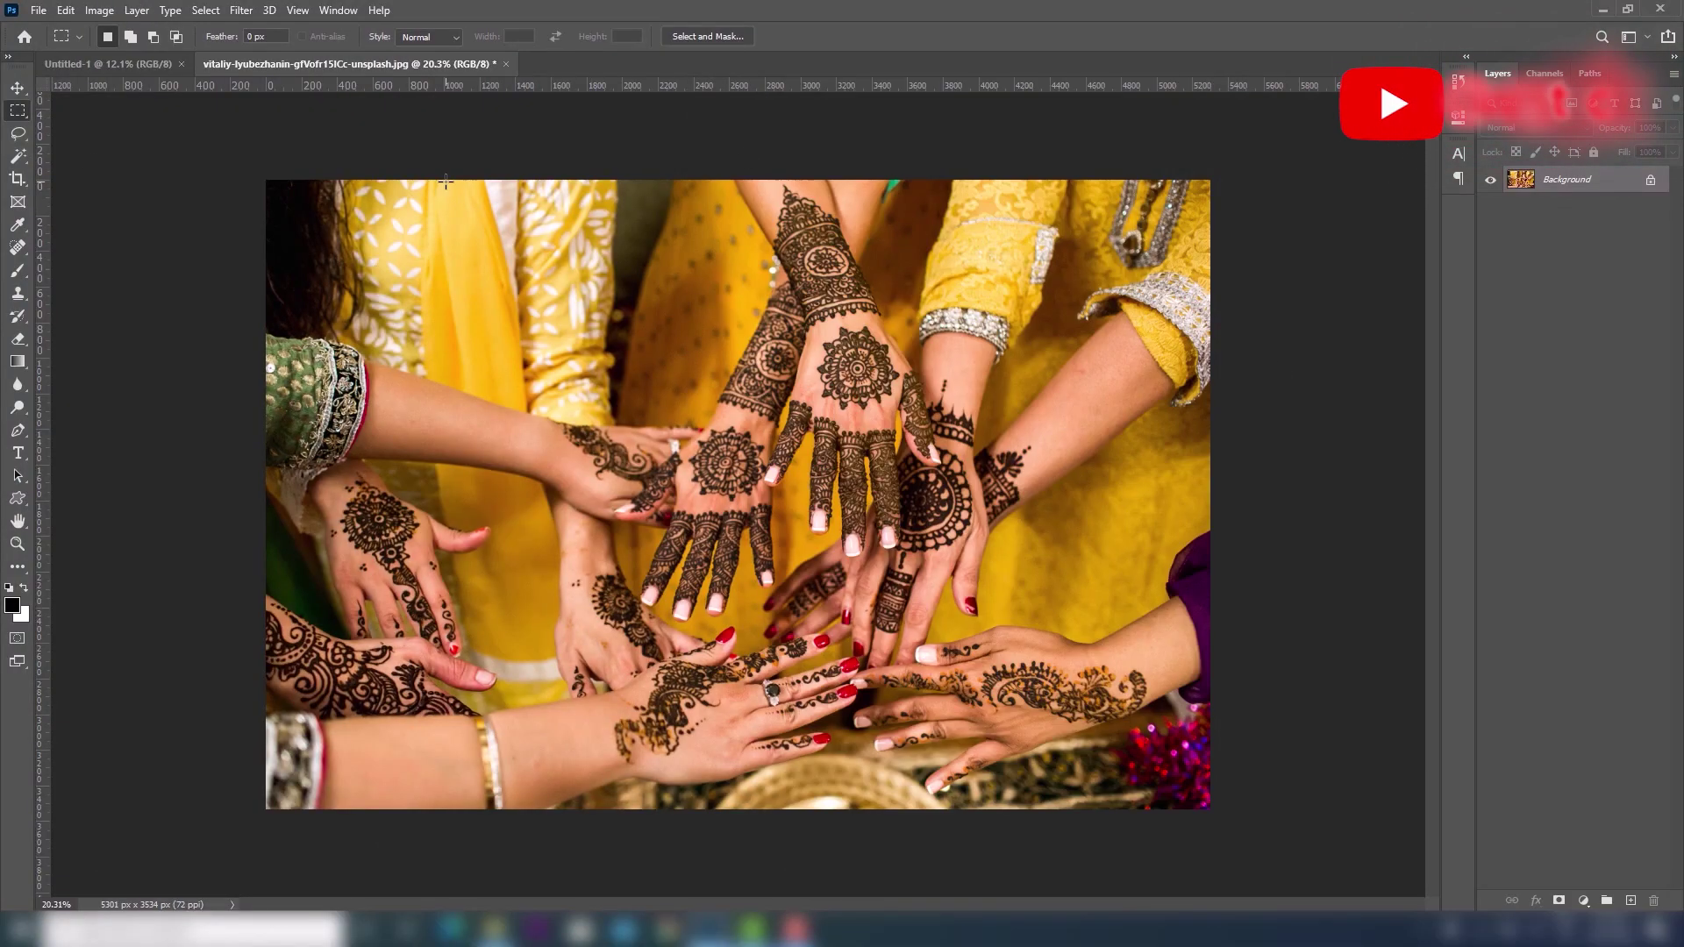
# Switch the marquee Style from Fixed Size to Fixed Ratio with width and height 1.
pyautogui.click(441, 40)
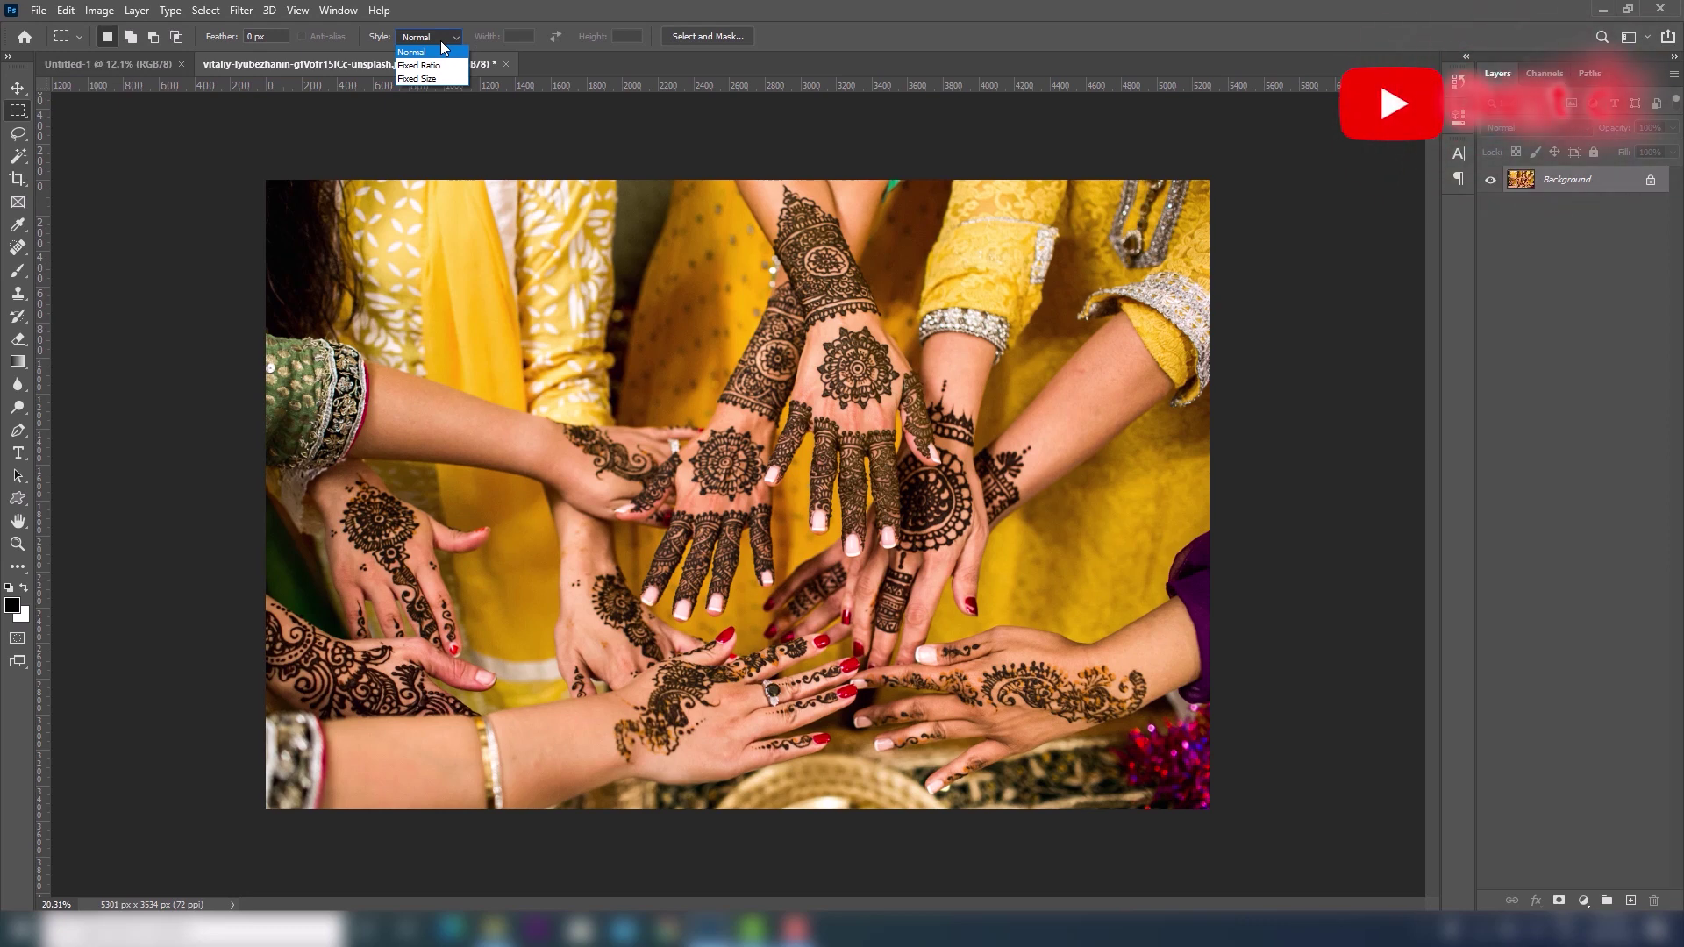
pyautogui.click(446, 77)
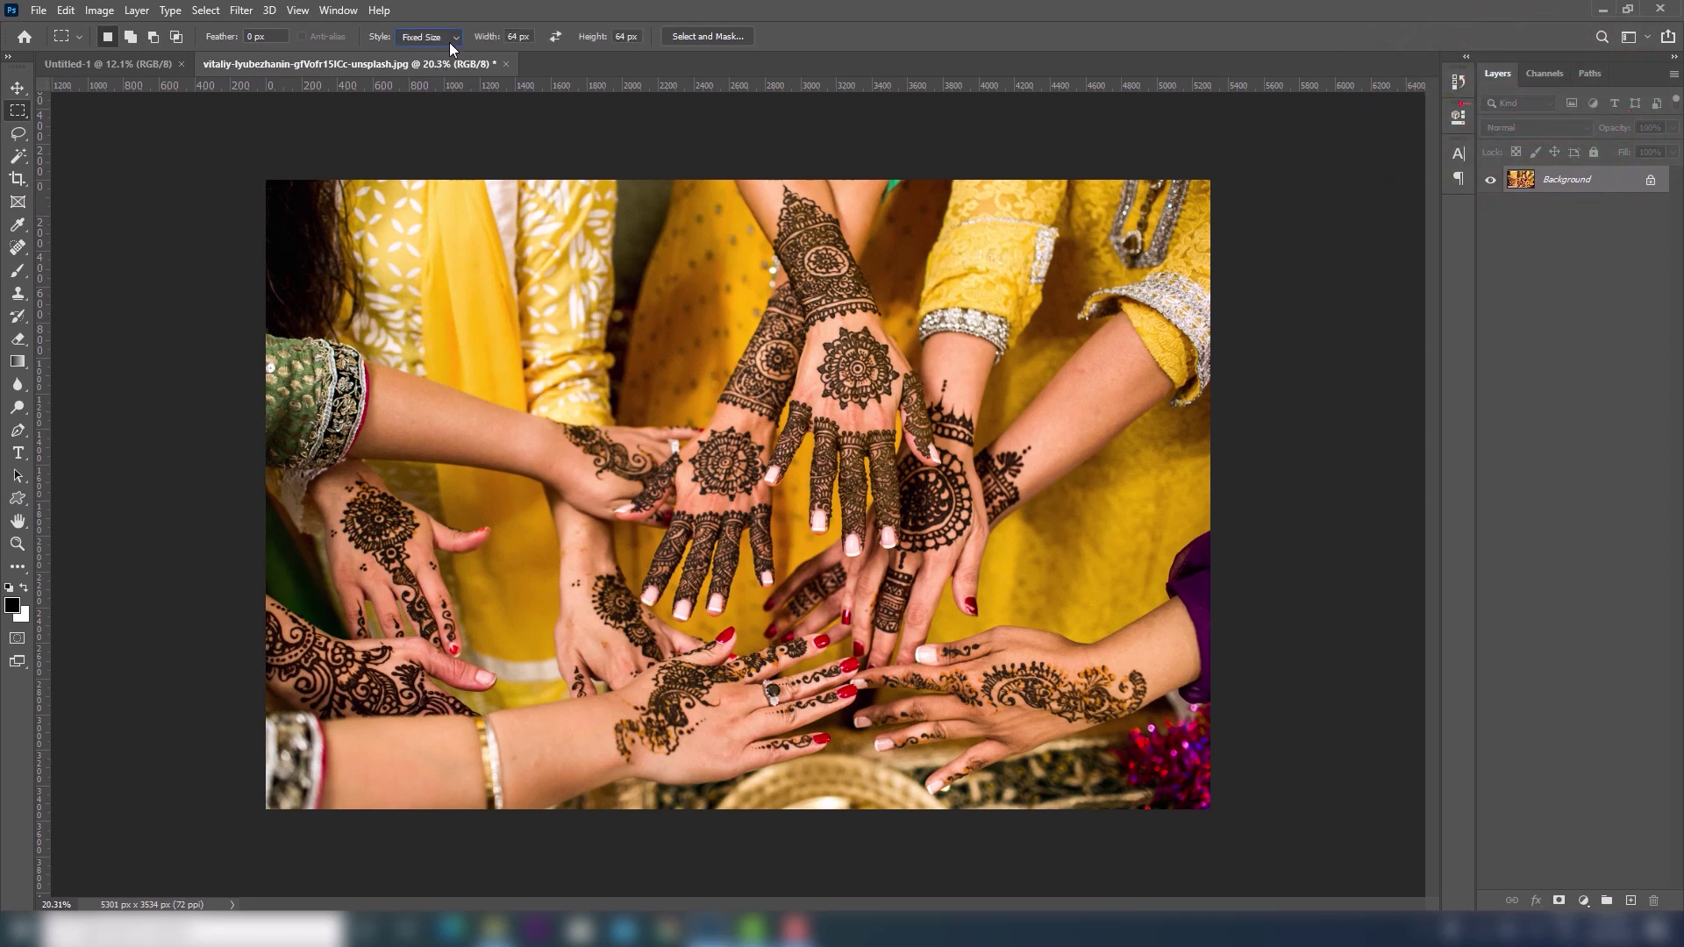
pyautogui.click(447, 39)
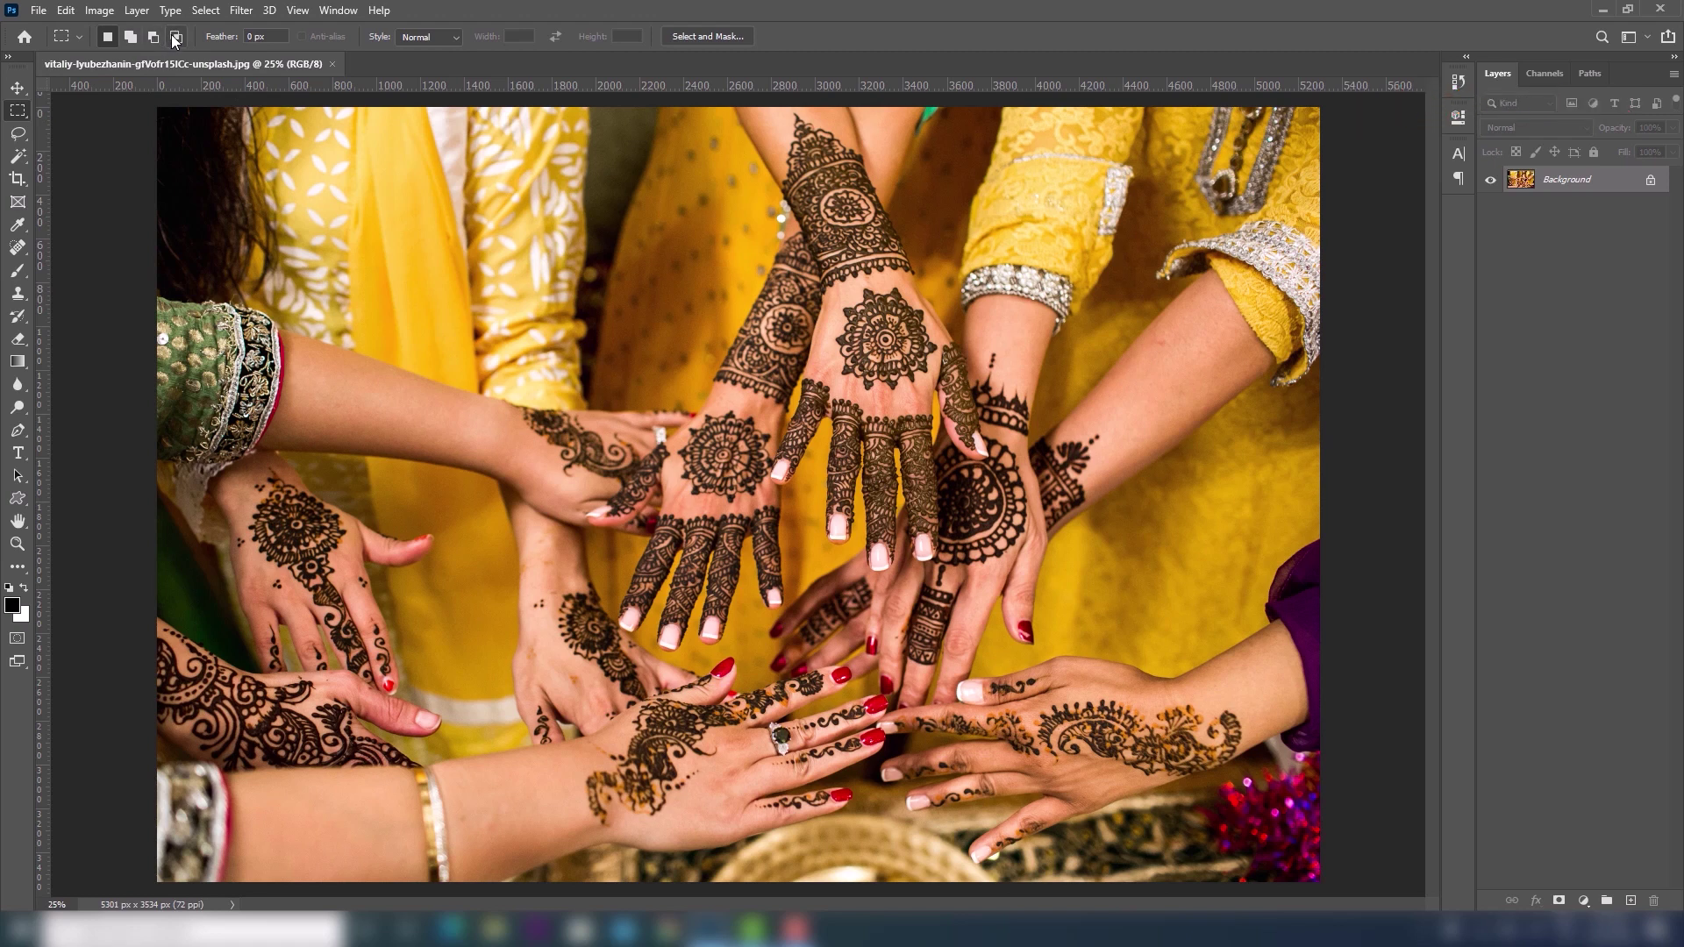
pyautogui.click(442, 40)
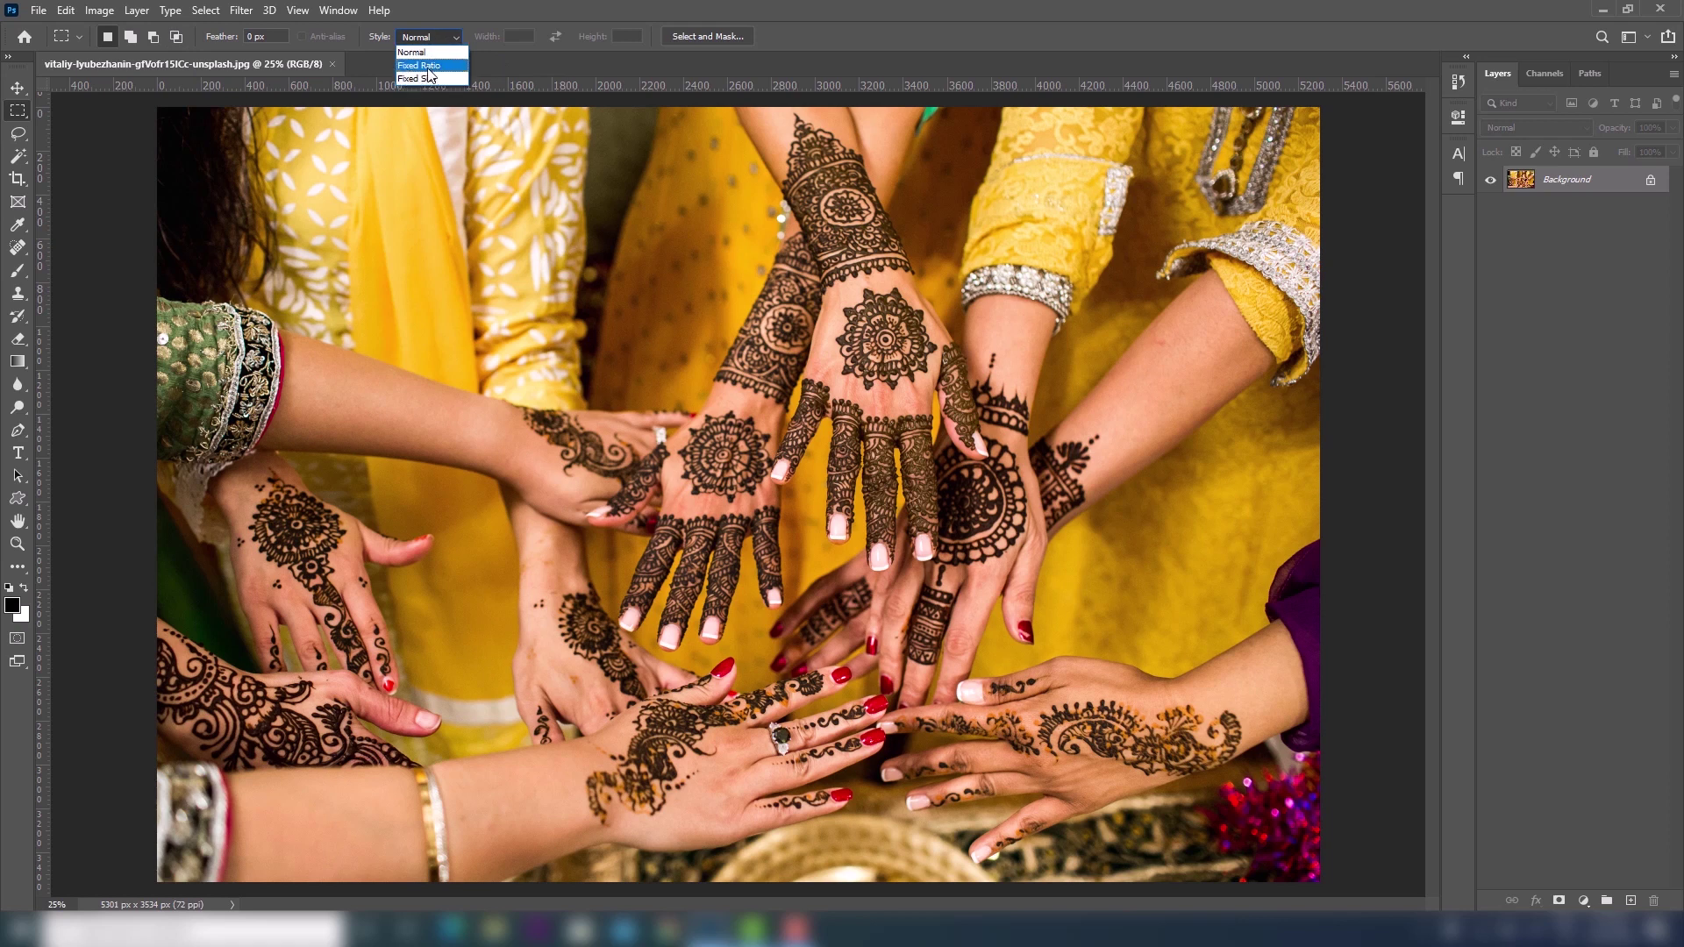
pyautogui.click(443, 67)
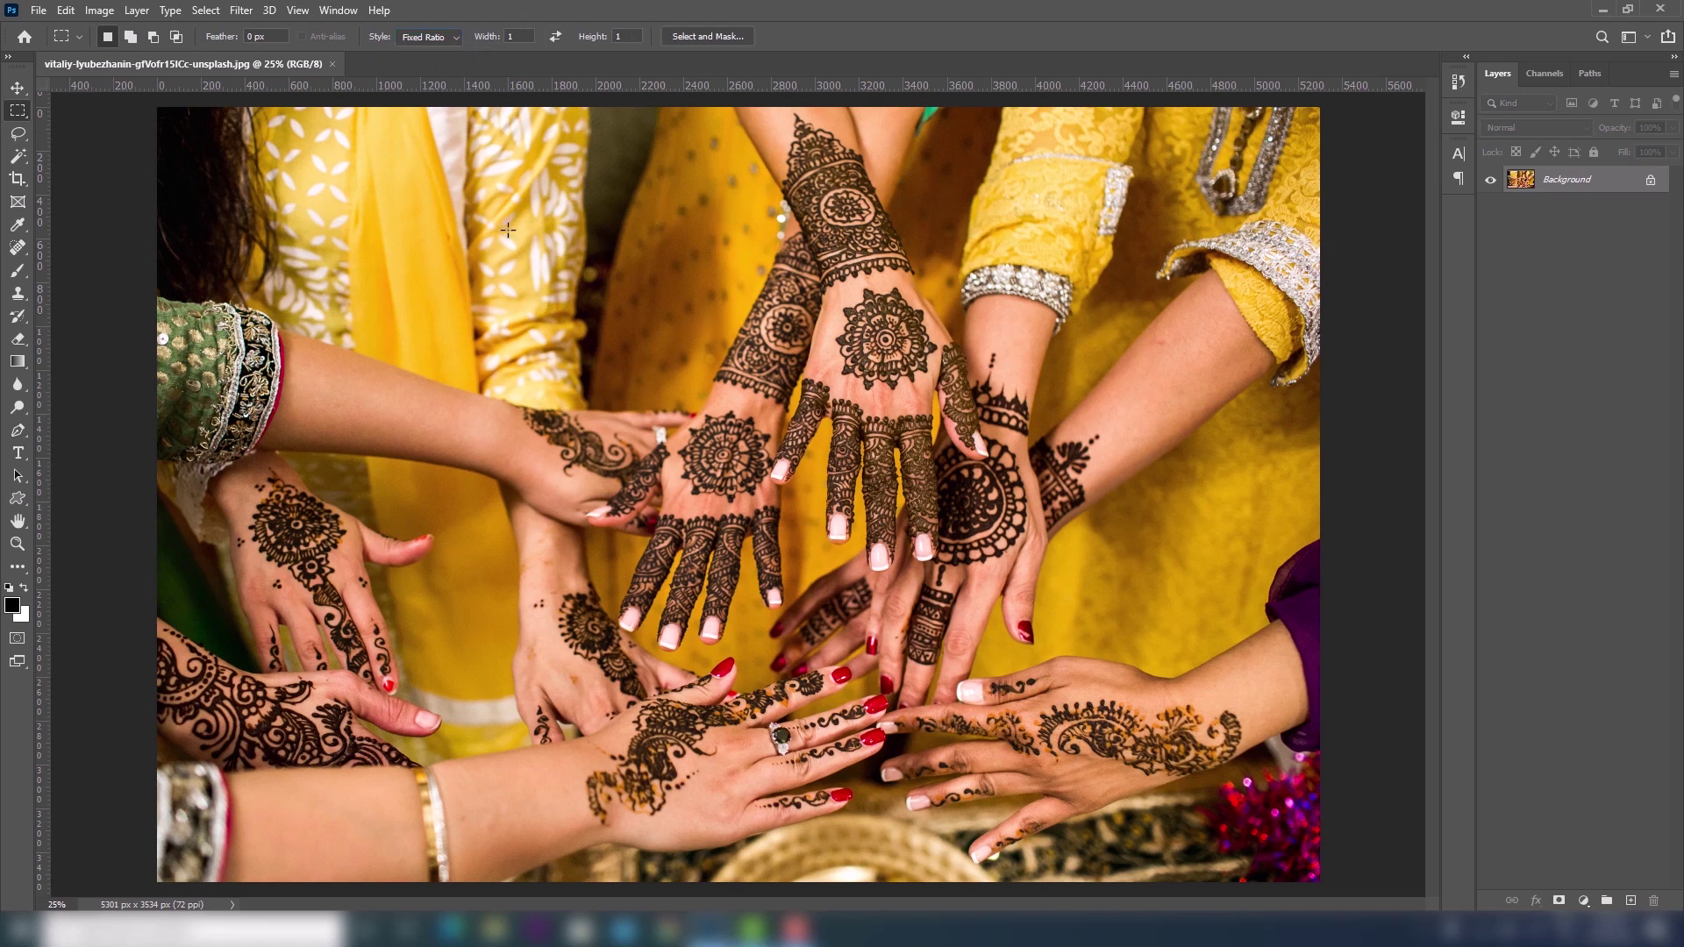
# Draw a 1:1 square selection, then change the ratio to width 4, height 2.
pyautogui.moveTo(507, 230)
pyautogui.mouseDown()
pyautogui.moveTo(916, 488)
pyautogui.moveTo(1214, 623)
pyautogui.mouseUp()
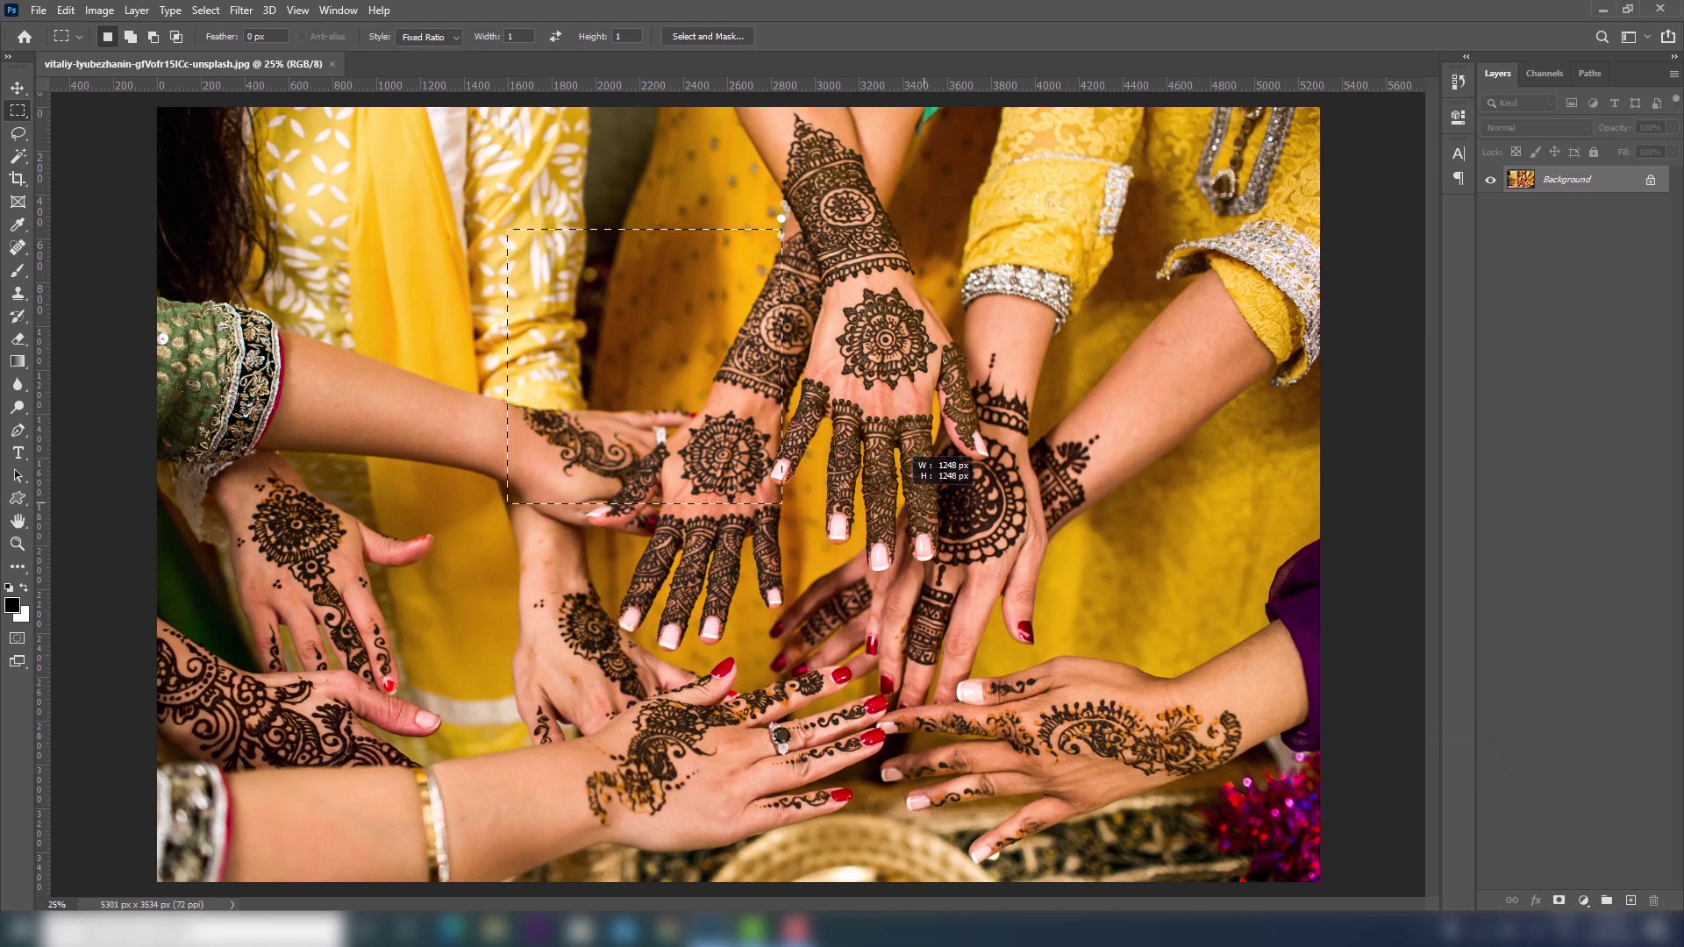
pyautogui.moveTo(1214, 623)
pyautogui.mouseDown()
pyautogui.moveTo(1029, 561)
pyautogui.moveTo(1180, 566)
pyautogui.mouseUp()
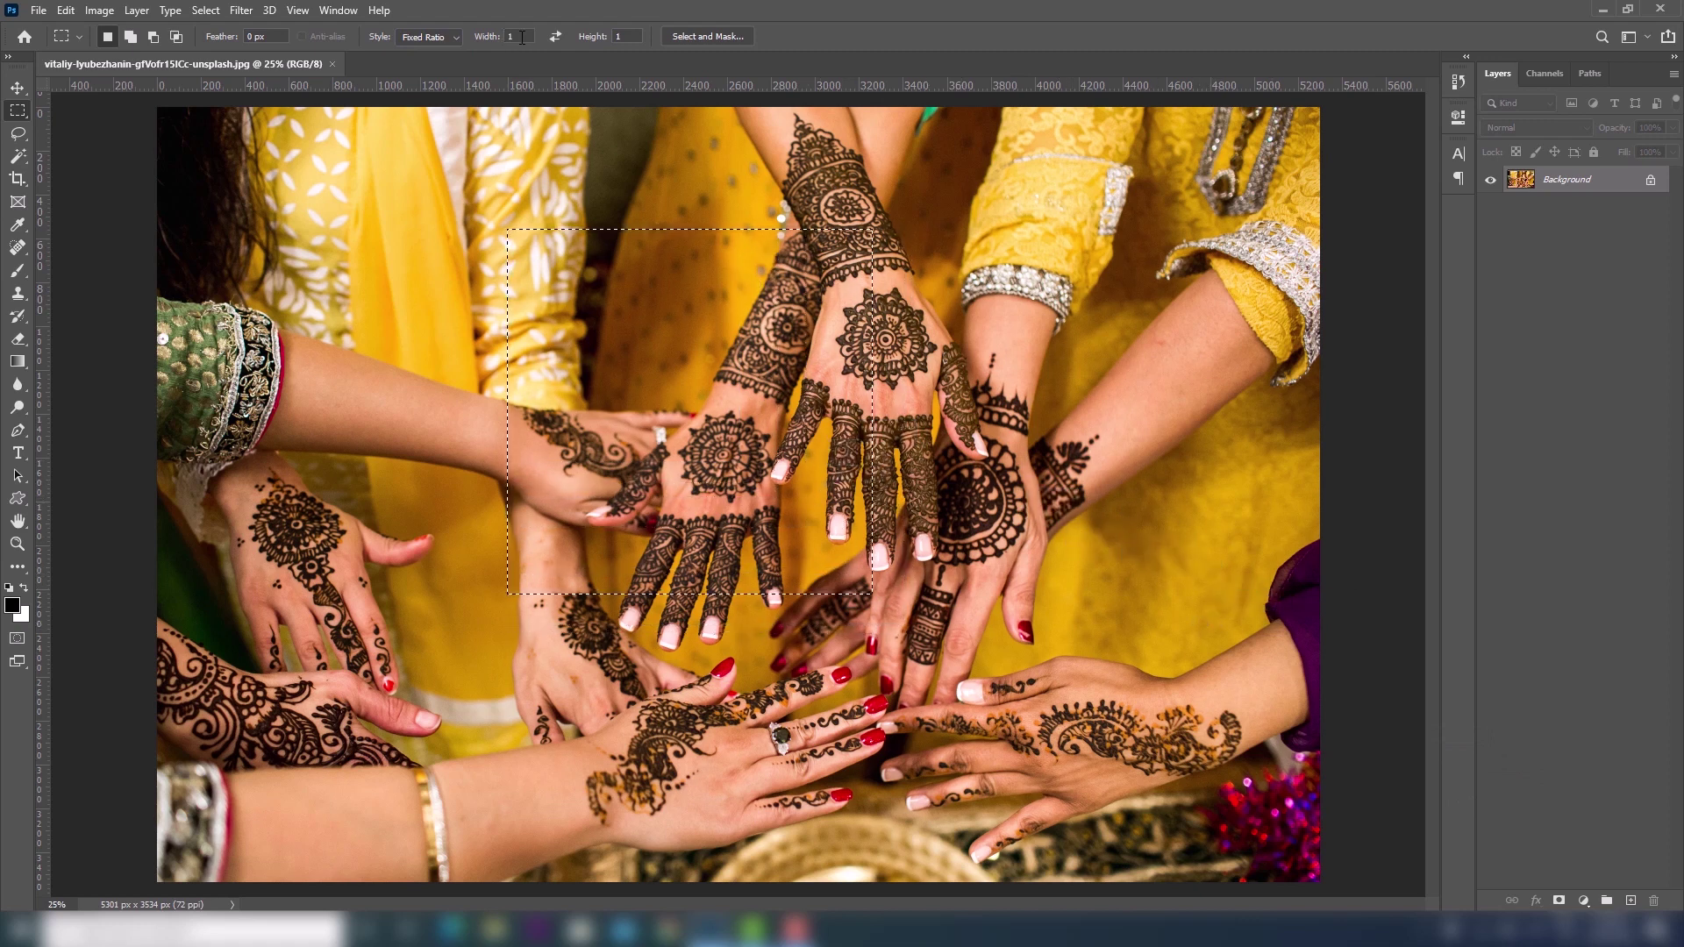
pyautogui.write('4')
pyautogui.write('2')
# Draw a wide 4:2 selection and move it down over the central hands.
pyautogui.moveTo(439, 210)
pyautogui.mouseDown()
pyautogui.moveTo(641, 373)
pyautogui.moveTo(1254, 517)
pyautogui.mouseUp()
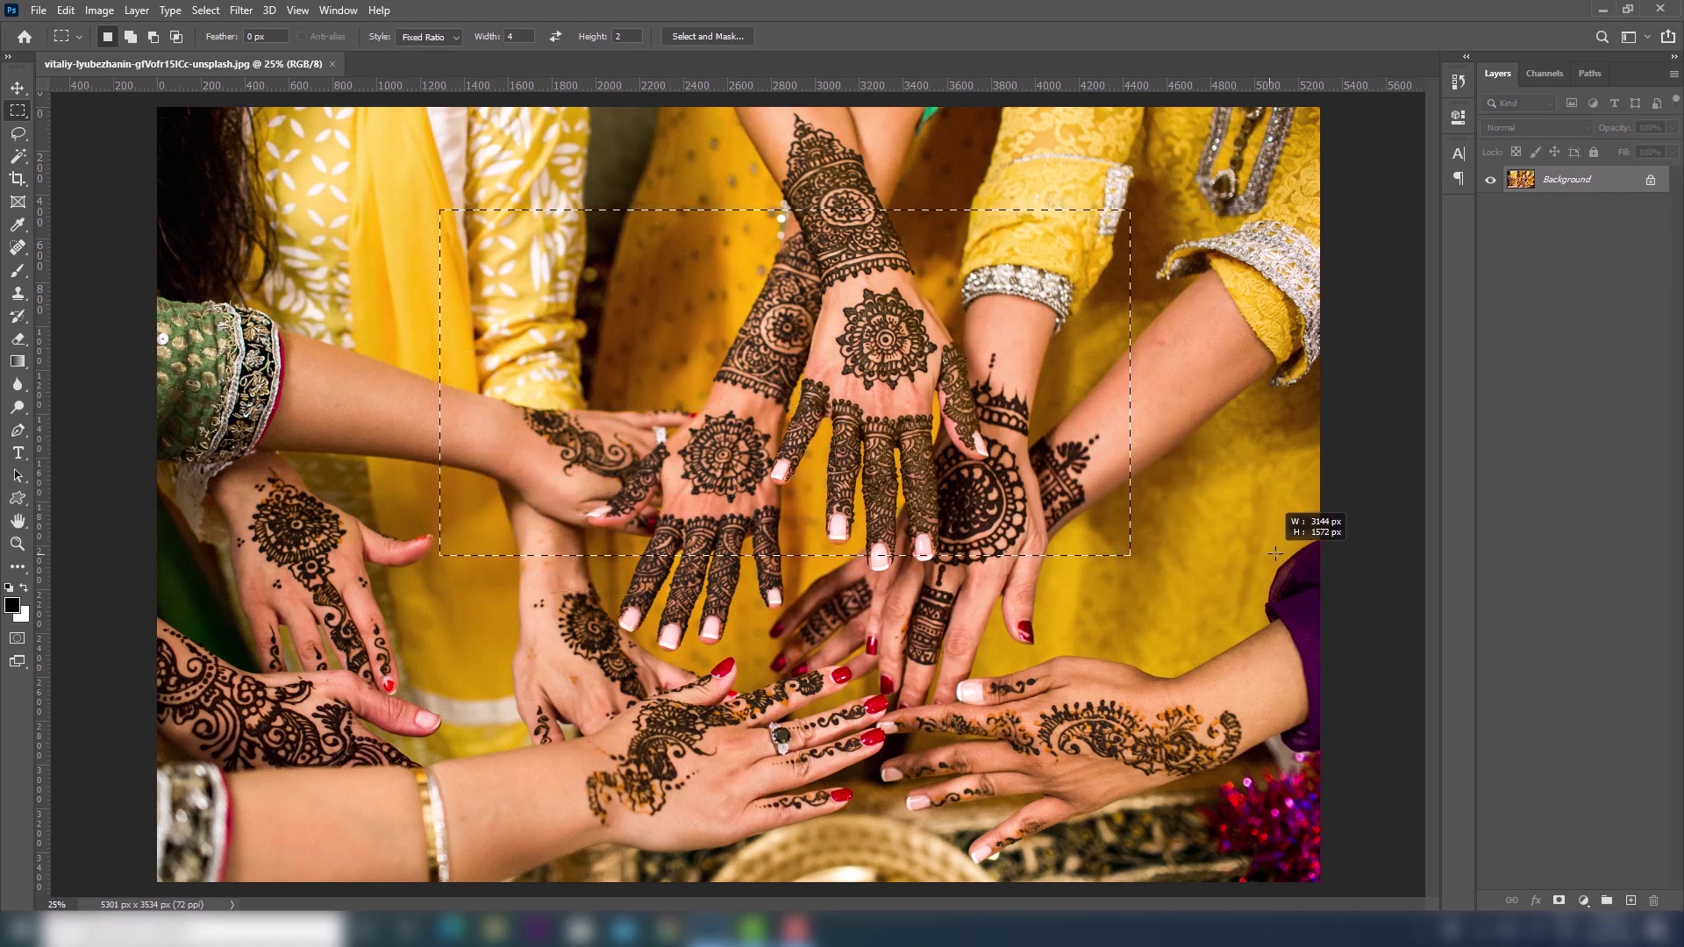
pyautogui.moveTo(1254, 517); pyautogui.dragTo(1246, 524)
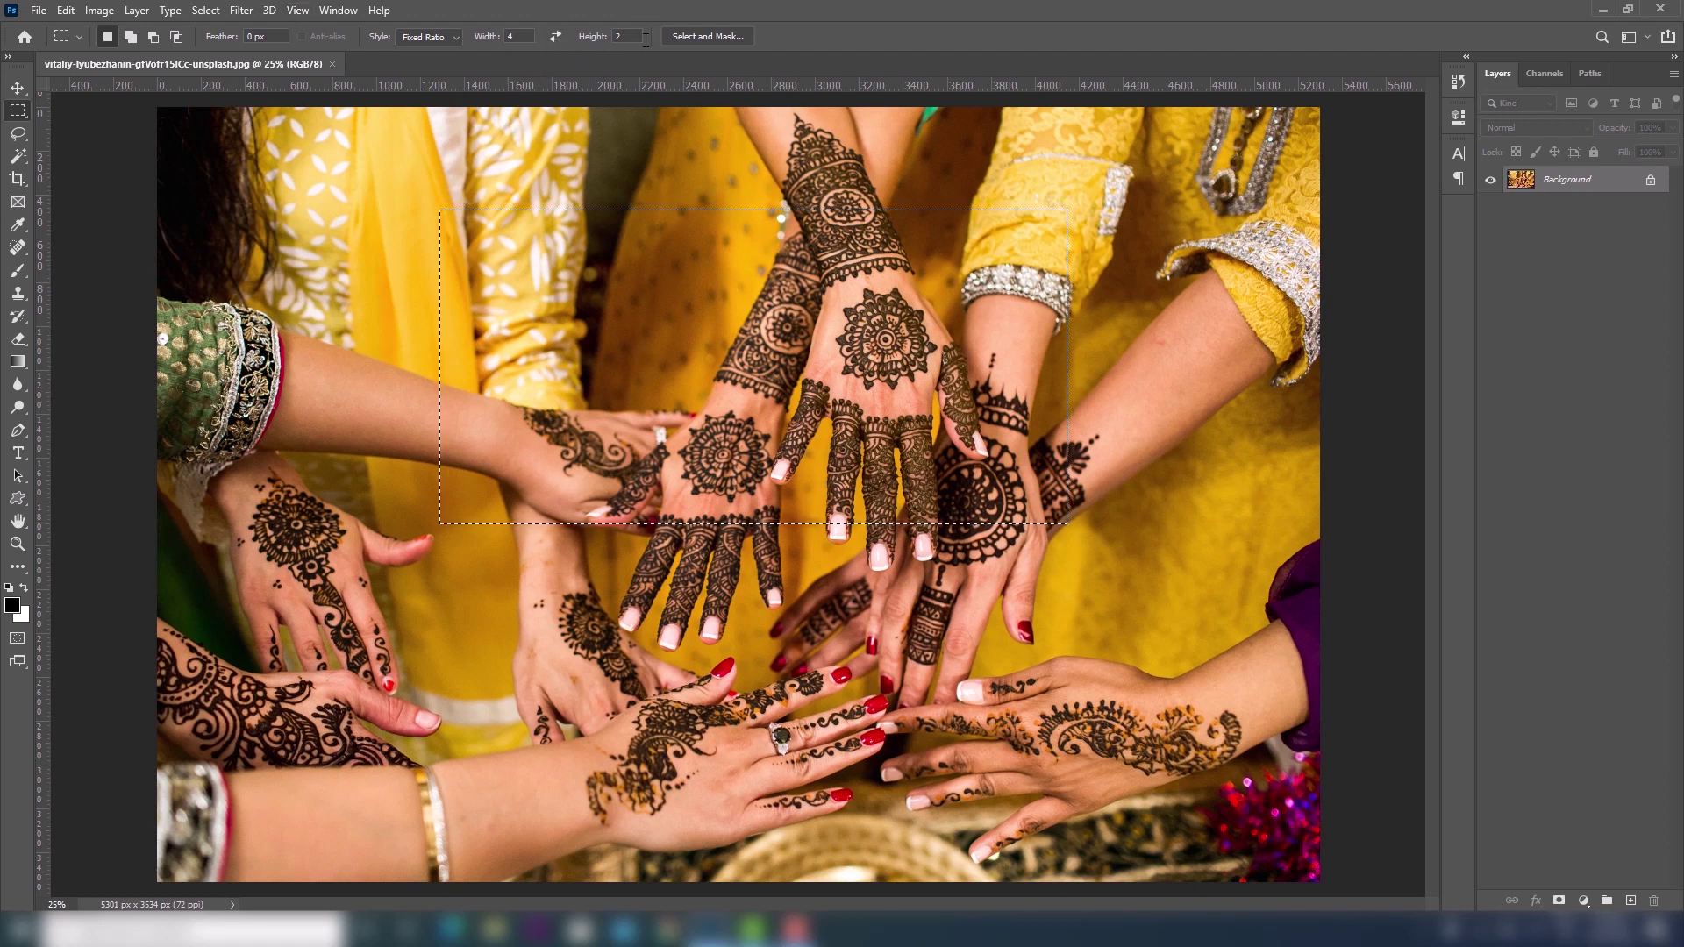
pyautogui.moveTo(739, 388)
pyautogui.mouseDown()
pyautogui.moveTo(802, 504)
pyautogui.moveTo(735, 531)
pyautogui.mouseUp()
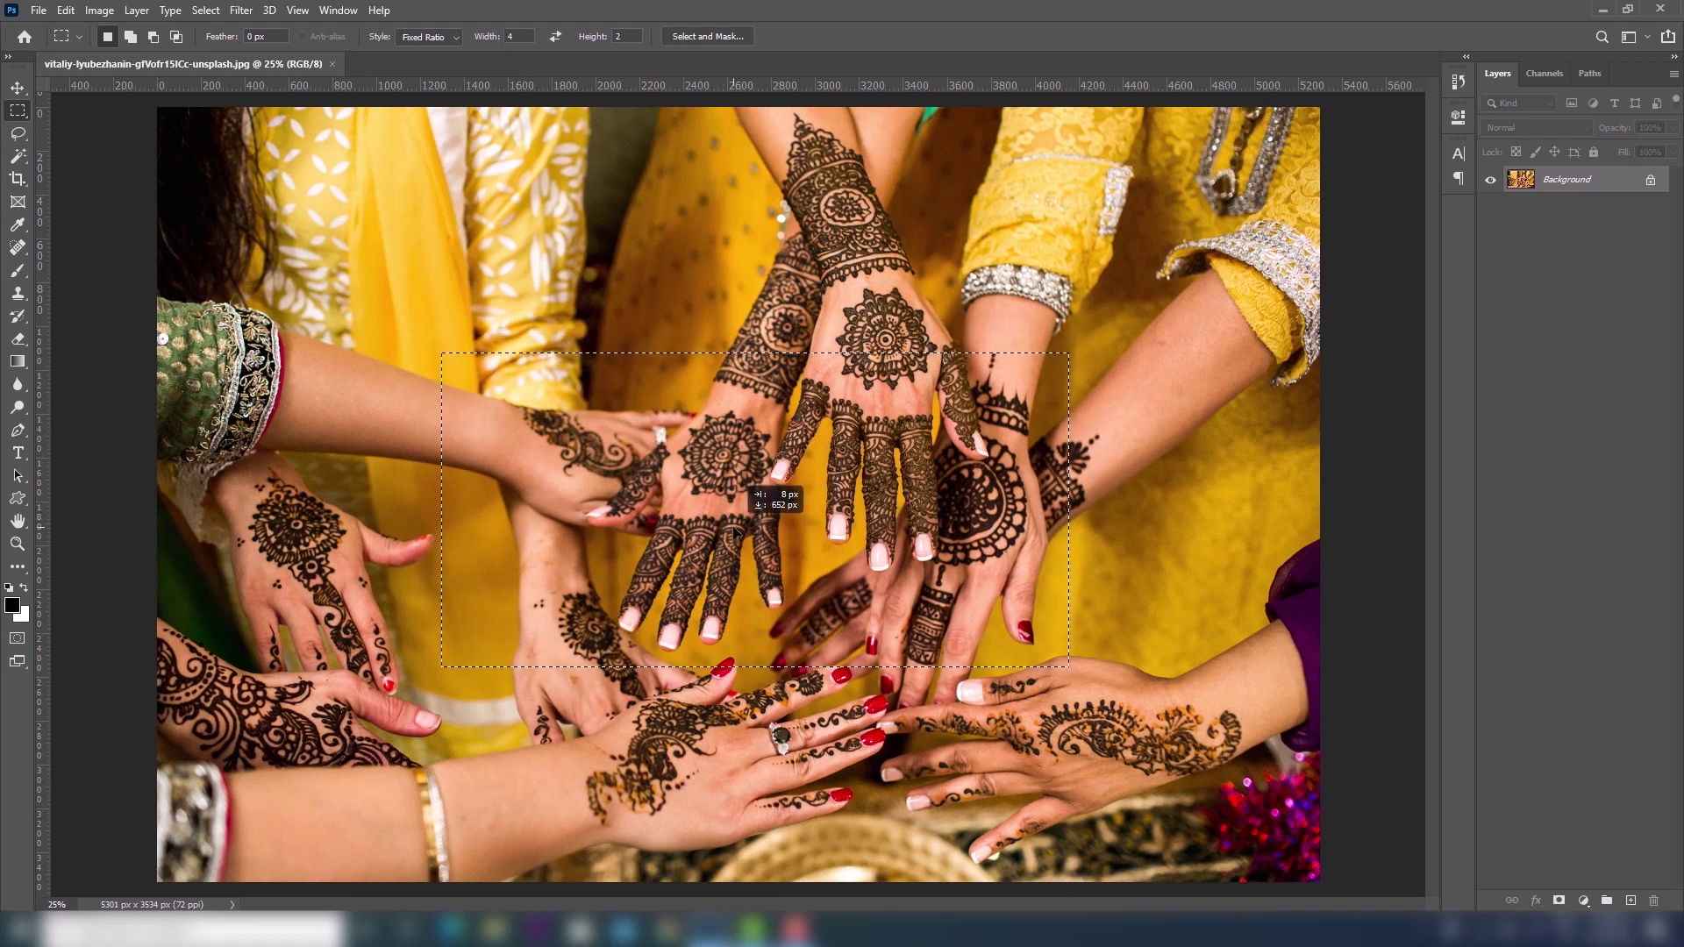
pyautogui.click(428, 37)
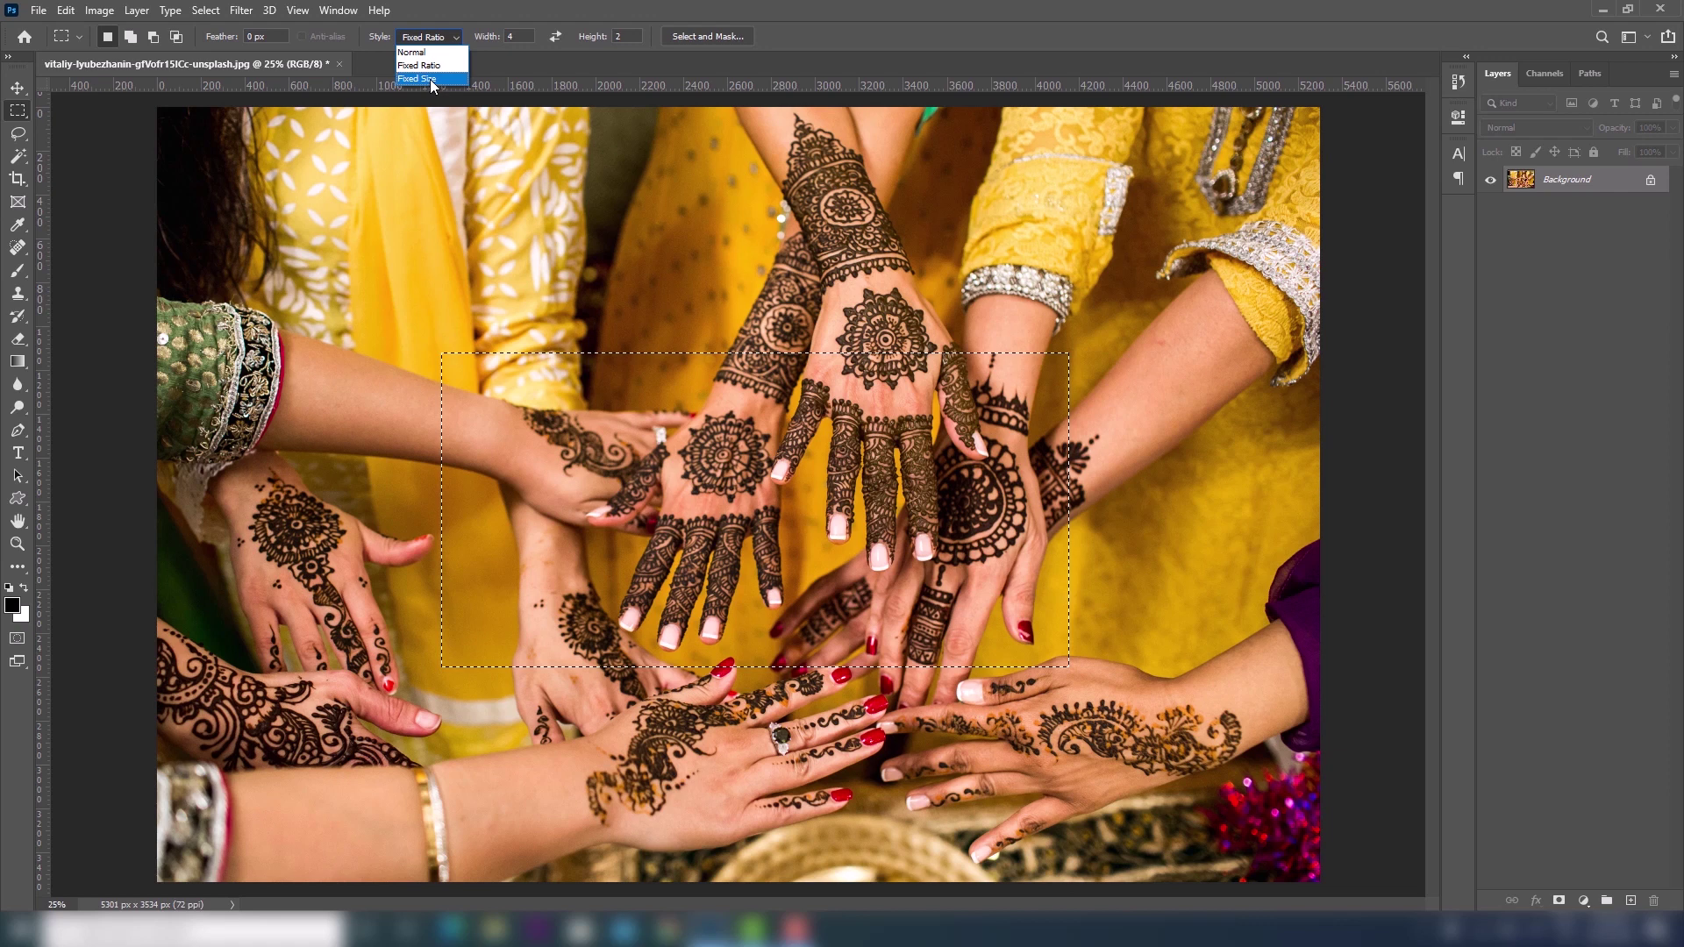
# Place a Fixed Size 300 × 100 px selection above the central hands.
pyautogui.click(430, 79)
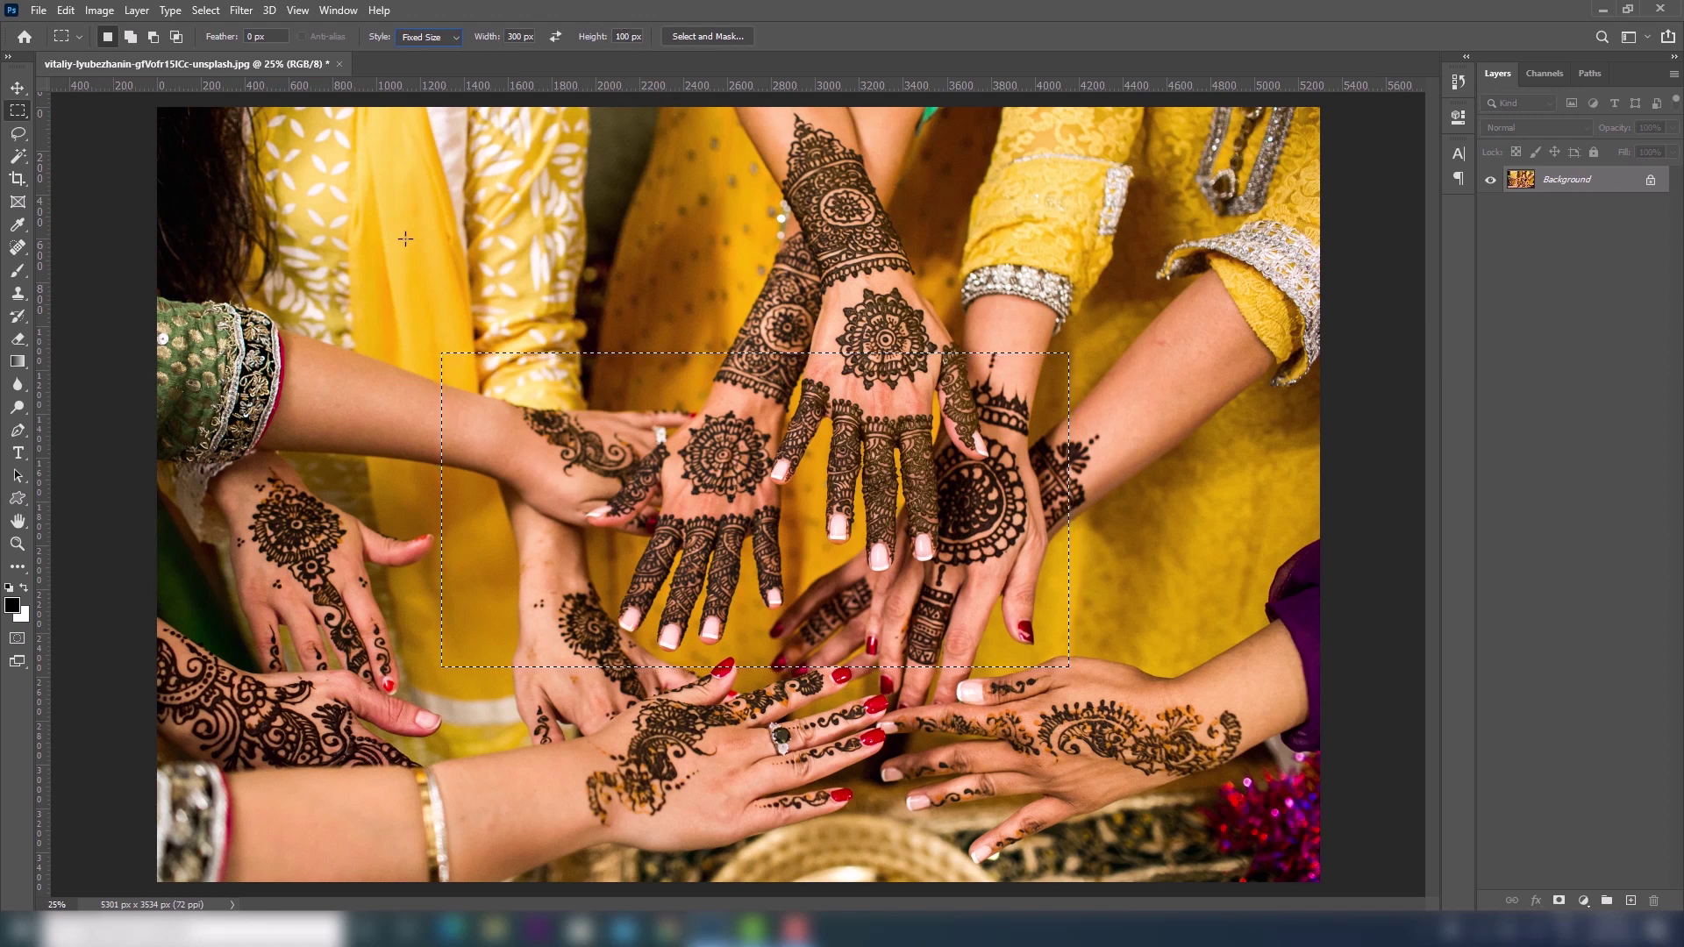
pyautogui.moveTo(403, 245); pyautogui.dragTo(587, 360)
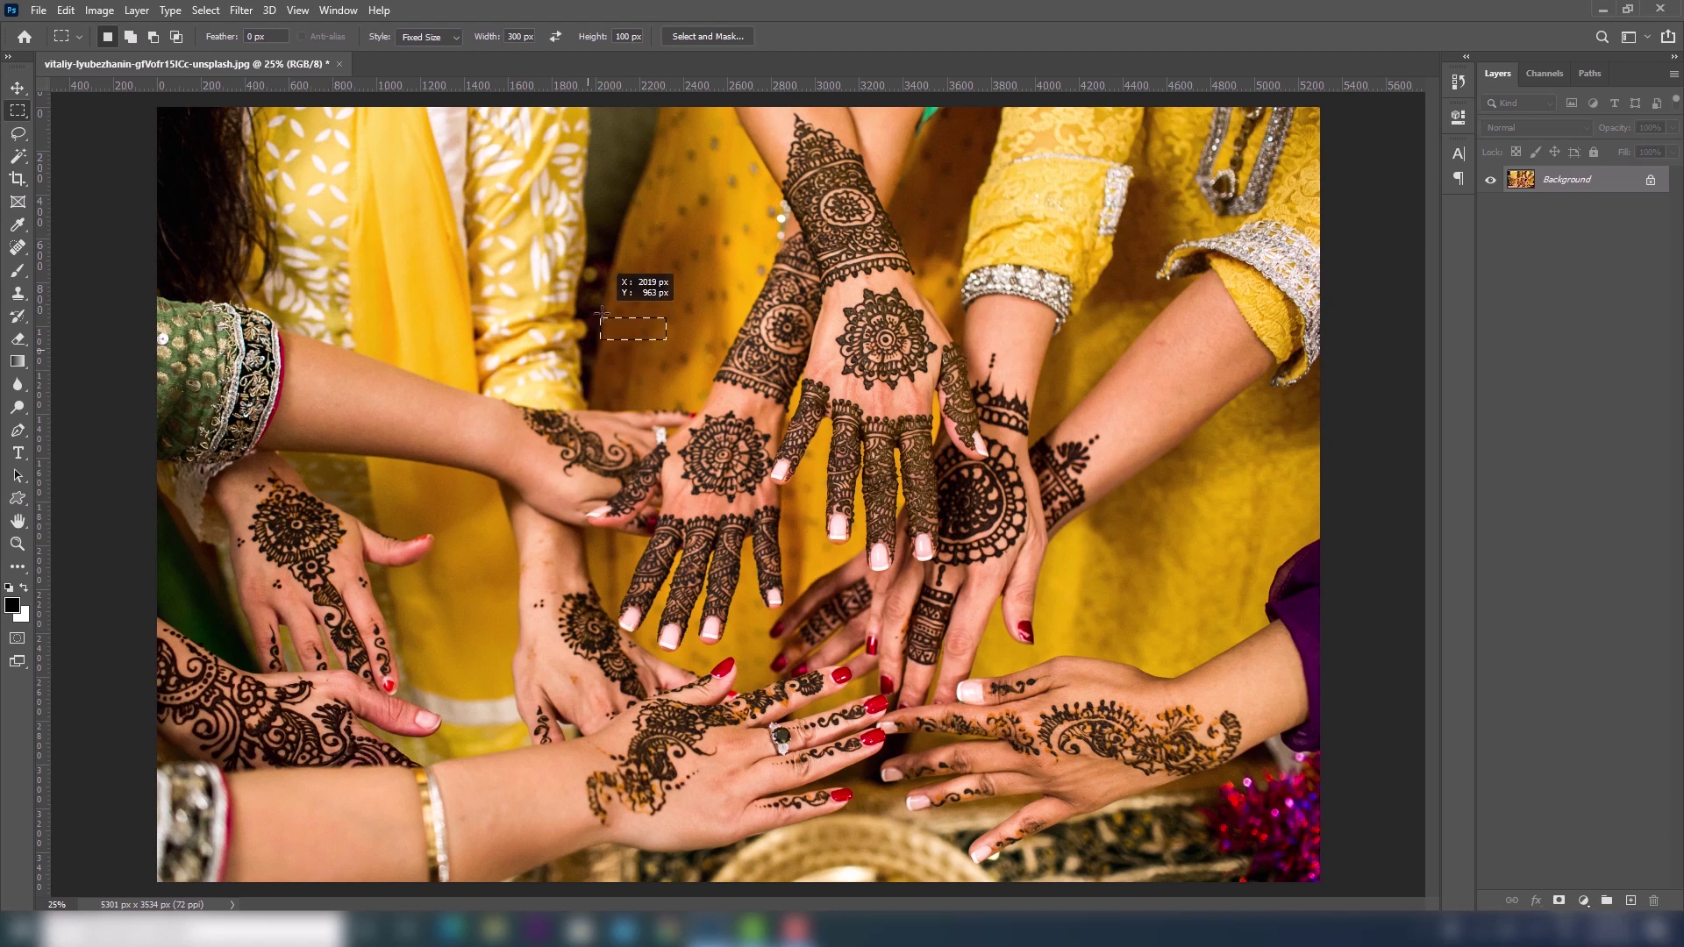
pyautogui.moveTo(587, 360); pyautogui.dragTo(609, 318)
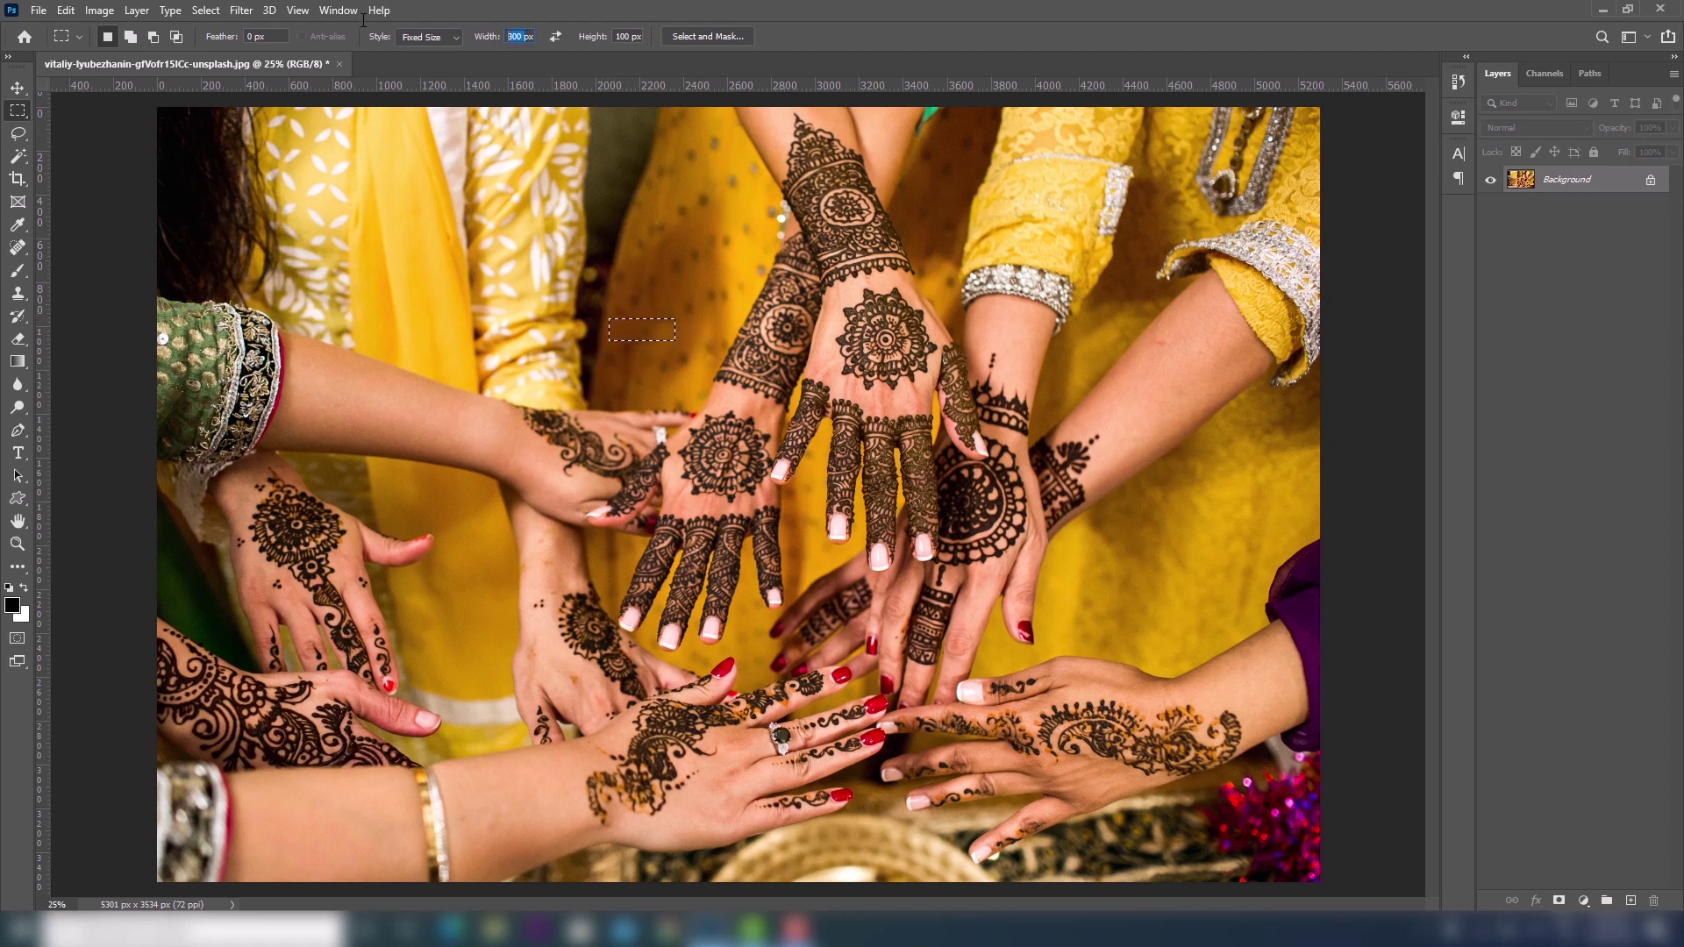
# Try a 600 × 400 px fixed-size selection, swapping width and height, then return Style to Normal.
pyautogui.write('60')
pyautogui.write('0')
pyautogui.write('4')
pyautogui.moveTo(719, 499); pyautogui.dragTo(671, 442)
pyautogui.click(558, 37)
pyautogui.click(556, 35)
pyautogui.click(637, 300)
pyautogui.click(430, 36)
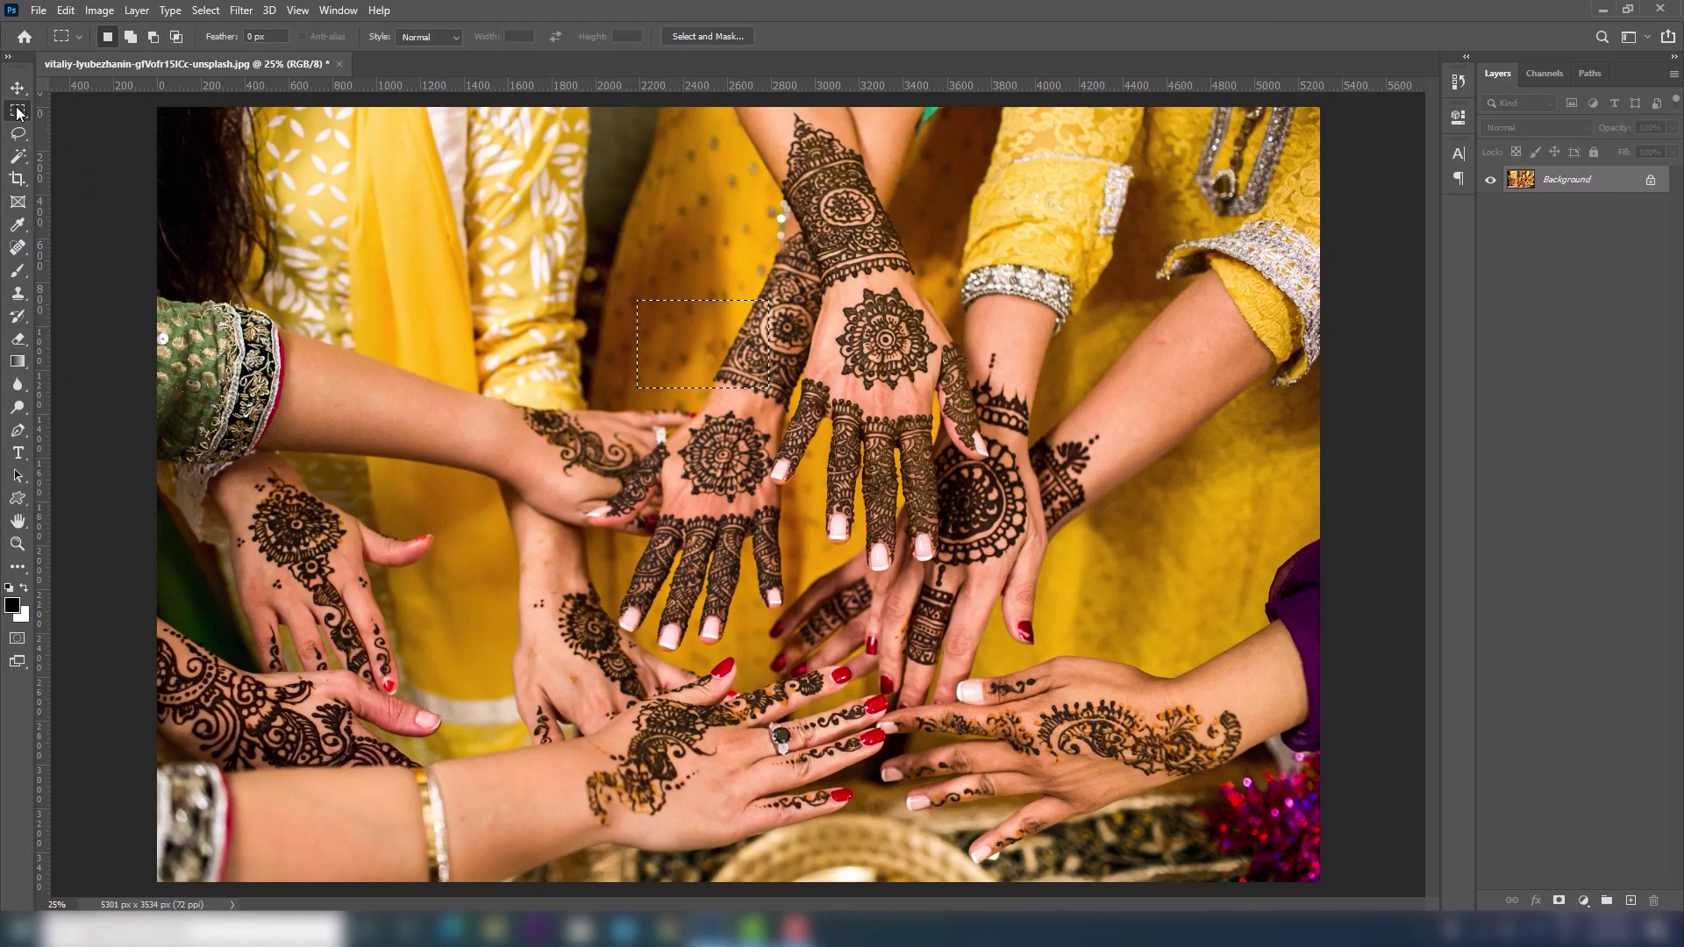
pyautogui.rightClick(18, 111)
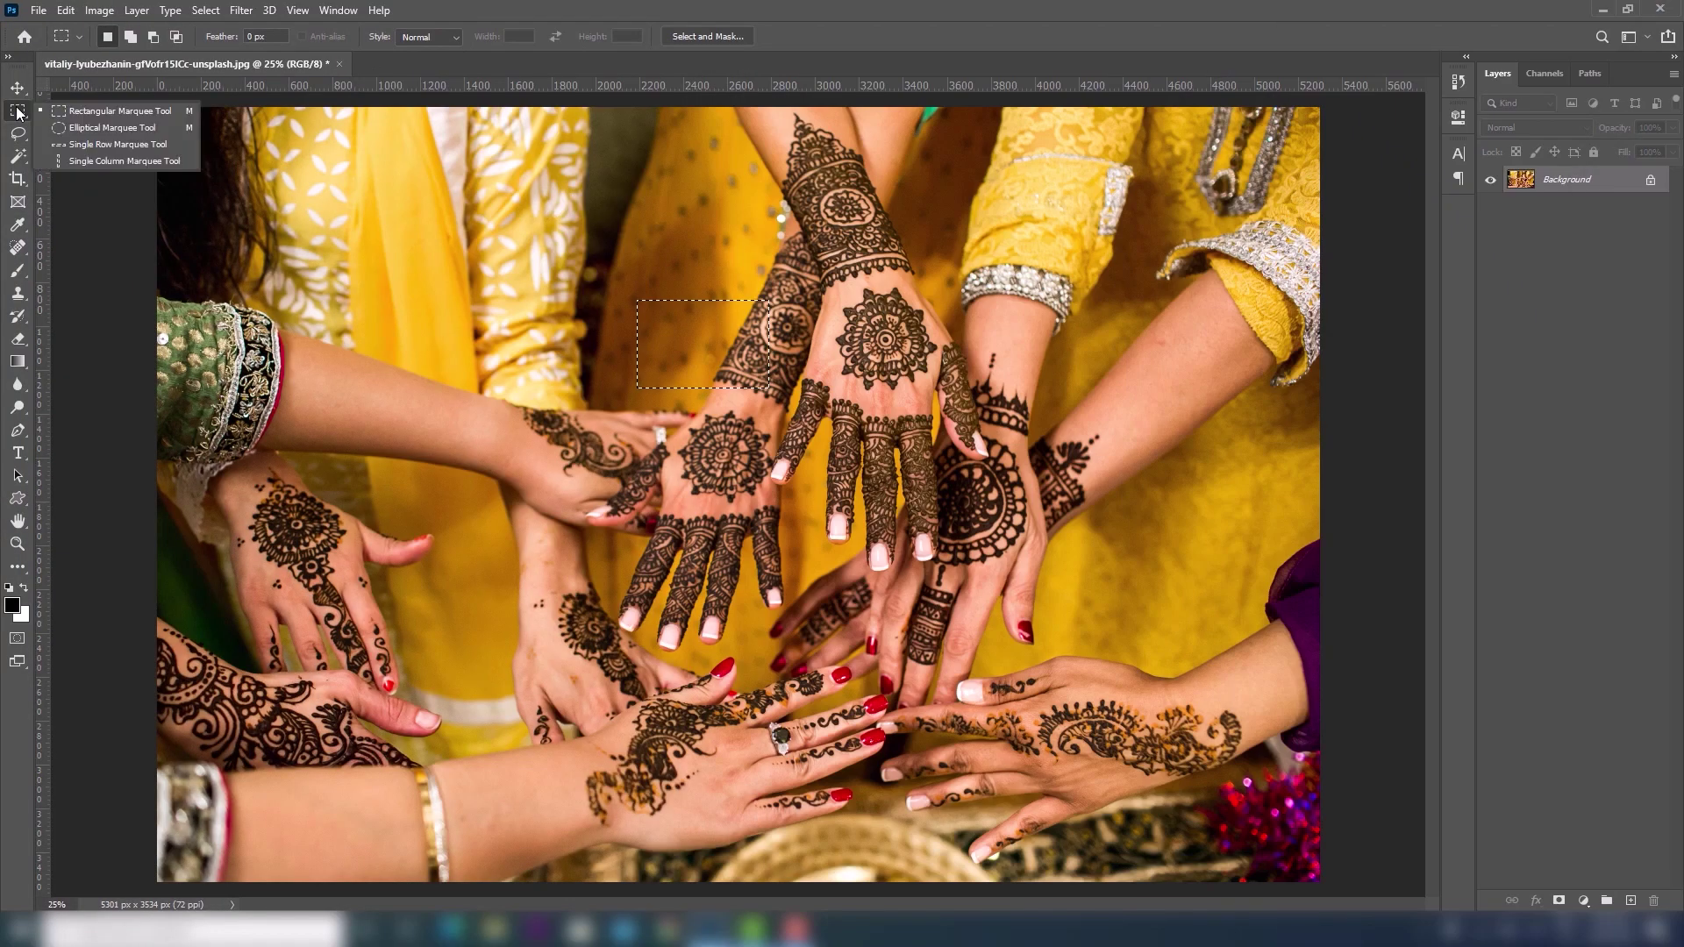
# Switch to the Elliptical Marquee Tool, clear the rectangular selection, and choose Intersect with Selection mode.
pyautogui.click(97, 129)
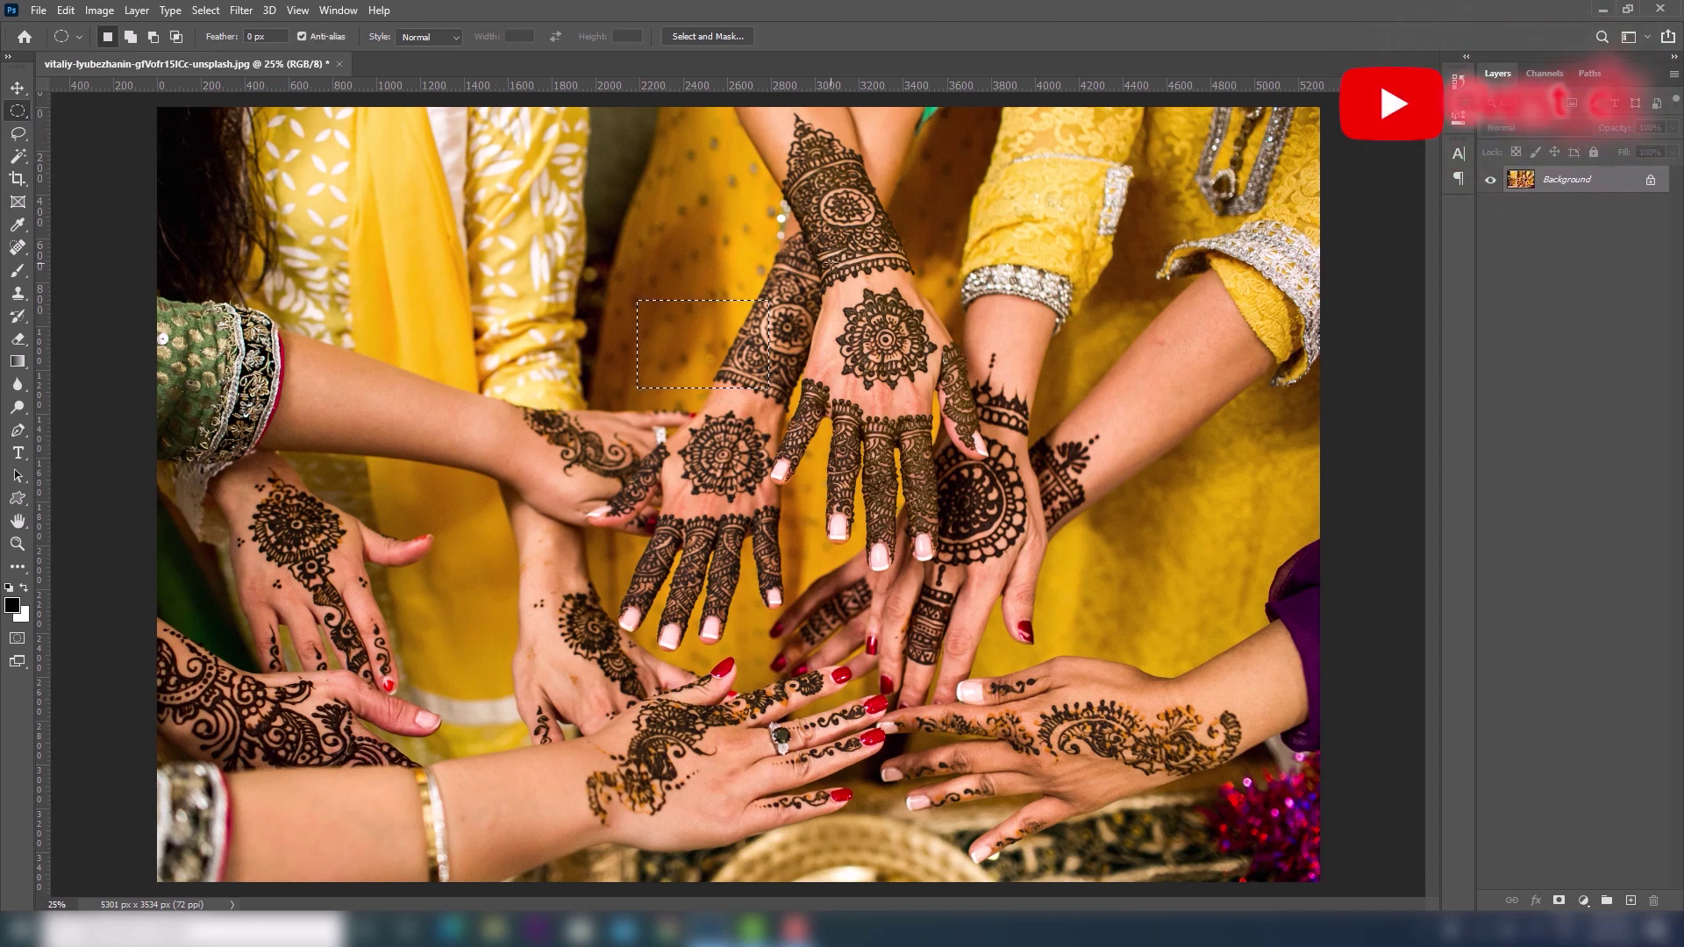
pyautogui.click(737, 276)
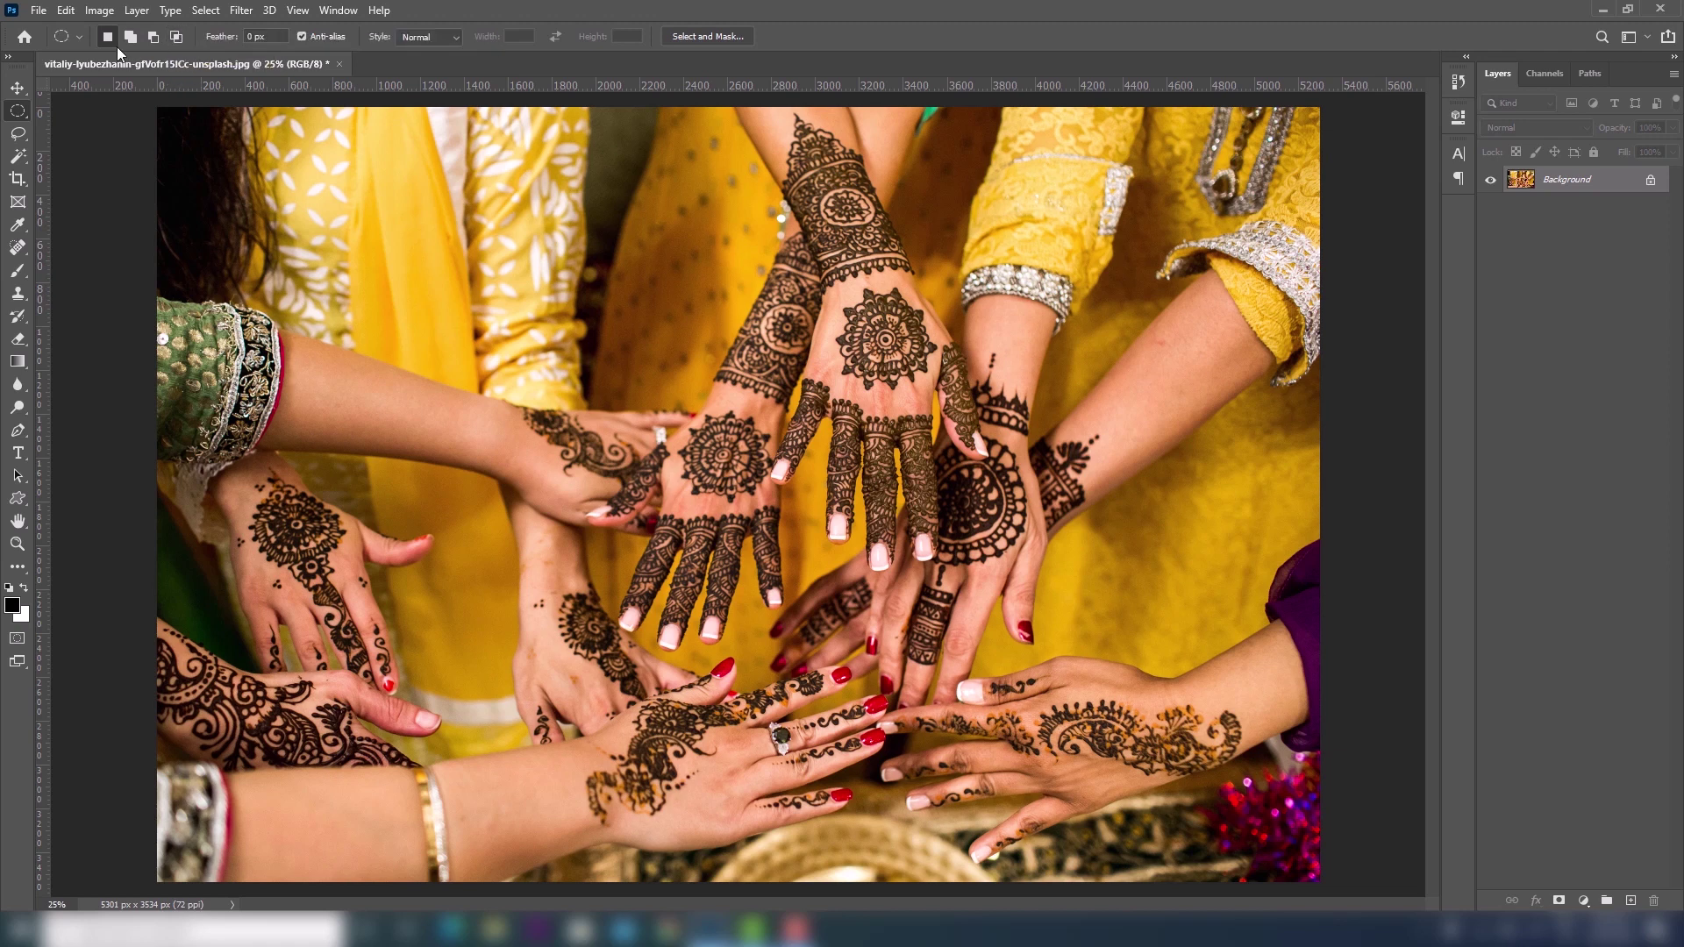
pyautogui.click(176, 40)
# Draw a circular selection around the left-centre henna hand.
pyautogui.moveTo(408, 354)
pyautogui.mouseDown()
pyautogui.moveTo(934, 685)
pyautogui.moveTo(637, 537)
pyautogui.mouseUp()
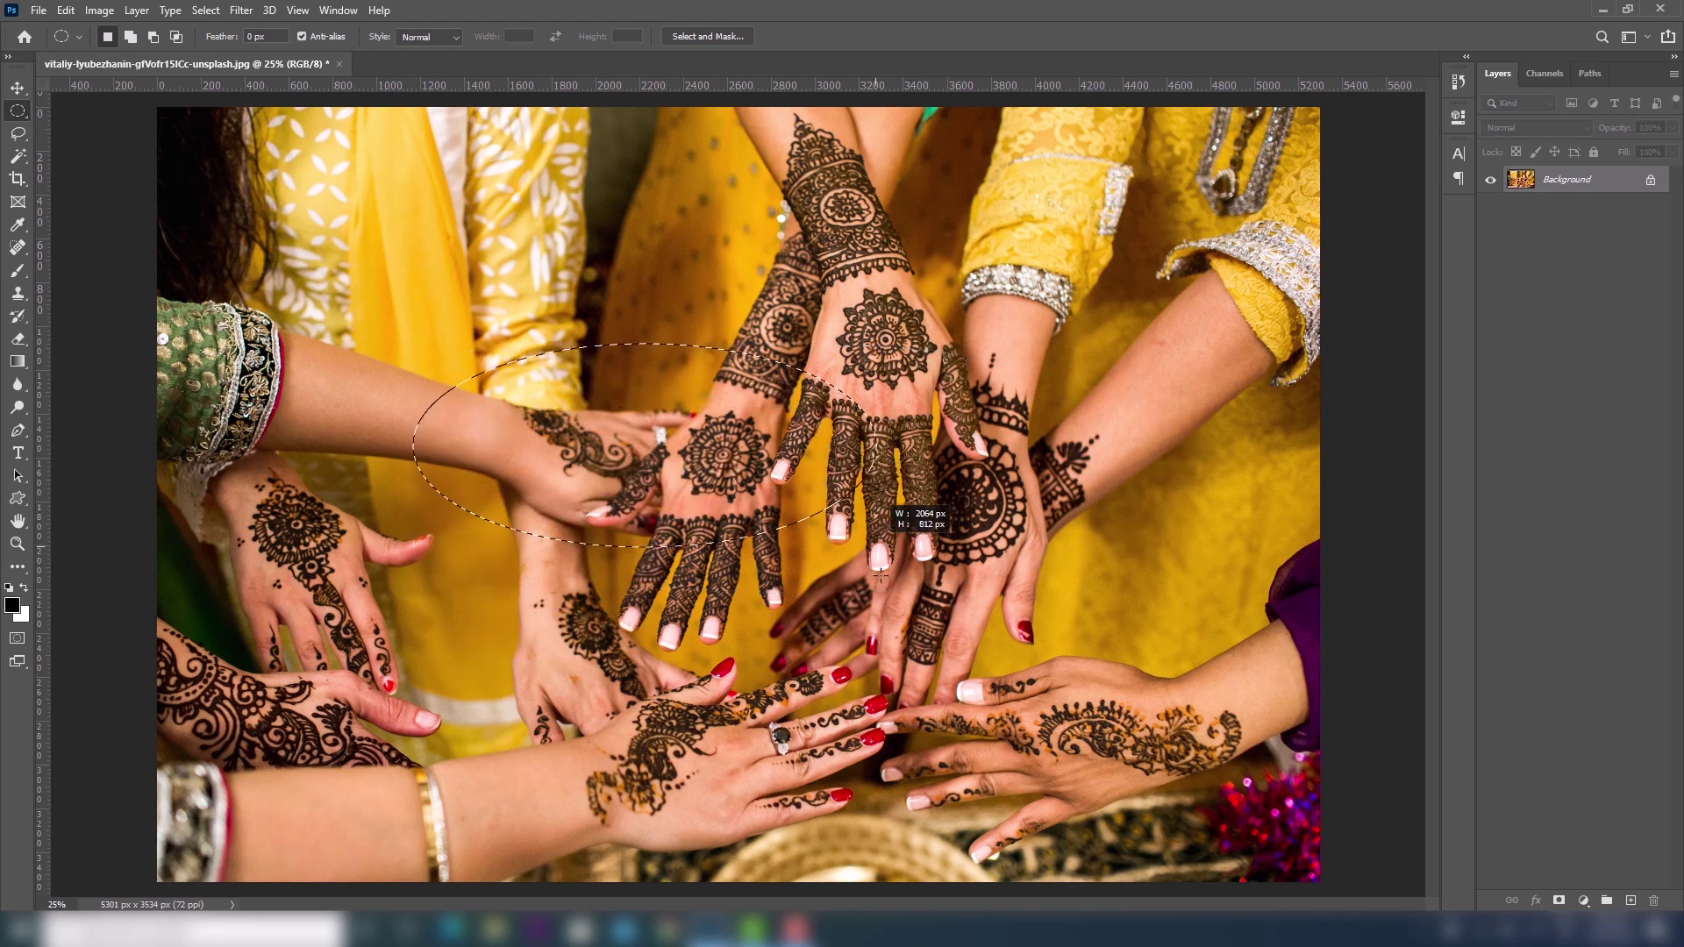
pyautogui.moveTo(636, 537)
pyautogui.mouseDown()
pyautogui.moveTo(547, 509)
pyautogui.moveTo(855, 547)
pyautogui.moveTo(734, 706)
pyautogui.moveTo(711, 694)
pyautogui.moveTo(679, 574)
pyautogui.moveTo(696, 589)
pyautogui.moveTo(605, 530)
pyautogui.moveTo(888, 784)
pyautogui.moveTo(636, 519)
pyautogui.moveTo(909, 707)
pyautogui.moveTo(829, 614)
pyautogui.moveTo(614, 500)
pyautogui.moveTo(469, 389)
pyautogui.moveTo(710, 530)
pyautogui.moveTo(502, 411)
pyautogui.moveTo(819, 527)
pyautogui.moveTo(617, 460)
pyautogui.moveTo(783, 510)
pyautogui.moveTo(659, 347)
pyautogui.mouseUp()
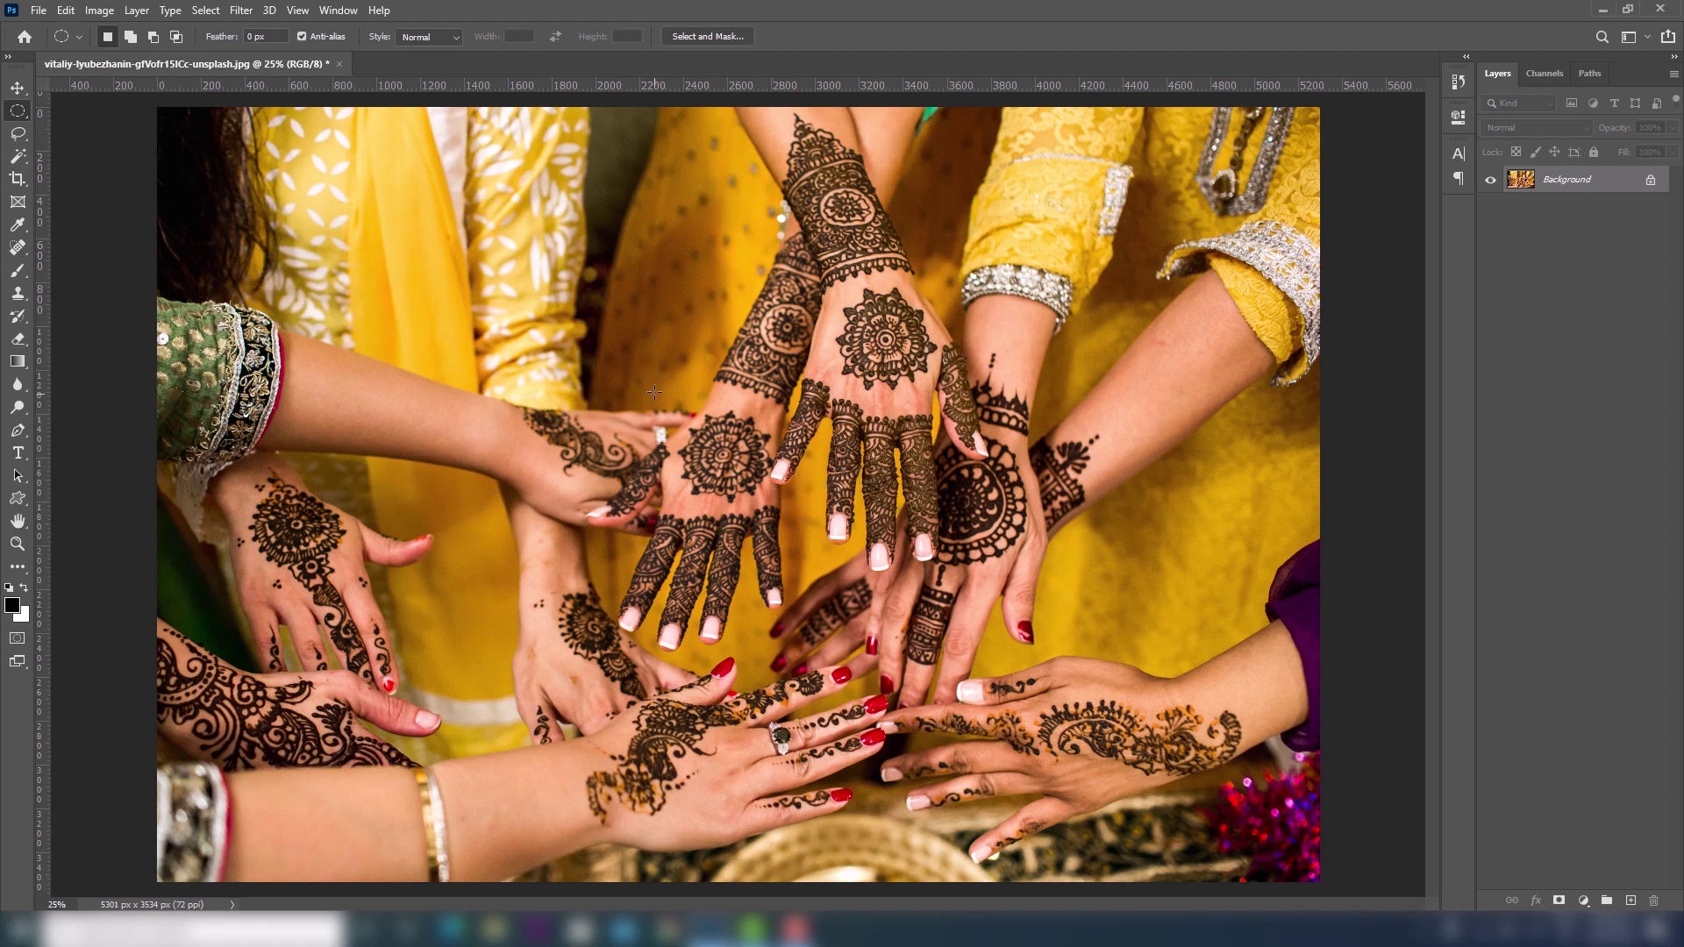
pyautogui.moveTo(654, 392); pyautogui.dragTo(821, 559)
# Add two more ellipses to the circle, one below-right and one near the top.
pyautogui.moveTo(689, 487)
pyautogui.mouseDown()
pyautogui.moveTo(956, 724)
pyautogui.moveTo(998, 795)
pyautogui.mouseUp()
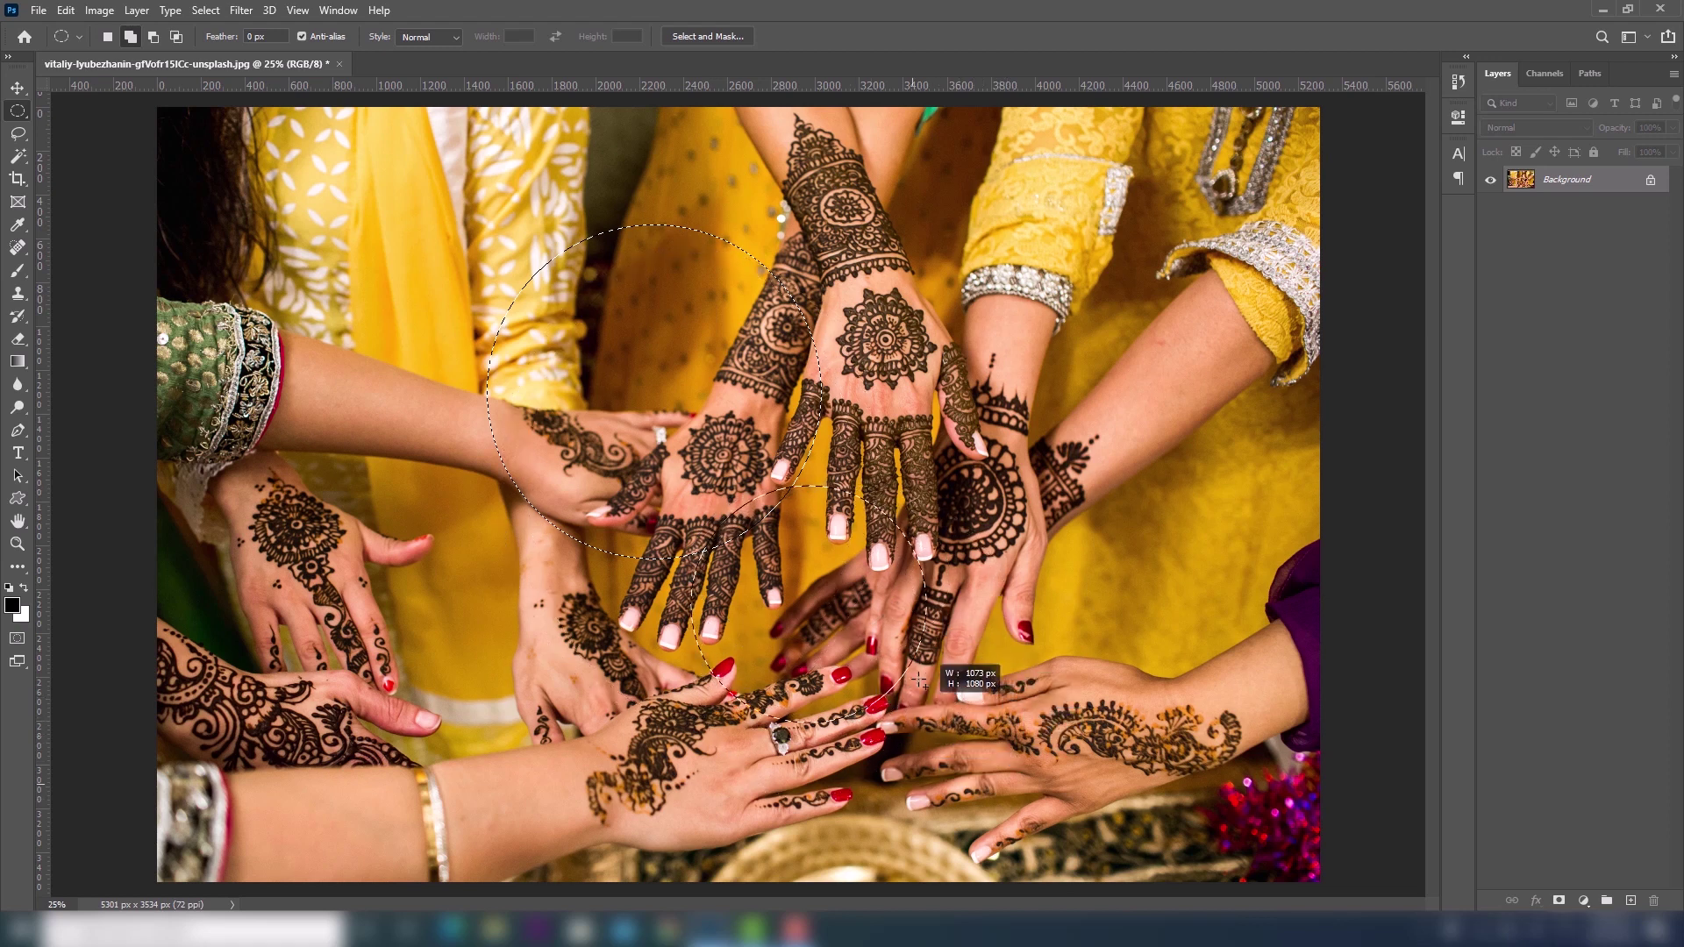
pyautogui.moveTo(998, 795); pyautogui.dragTo(908, 693)
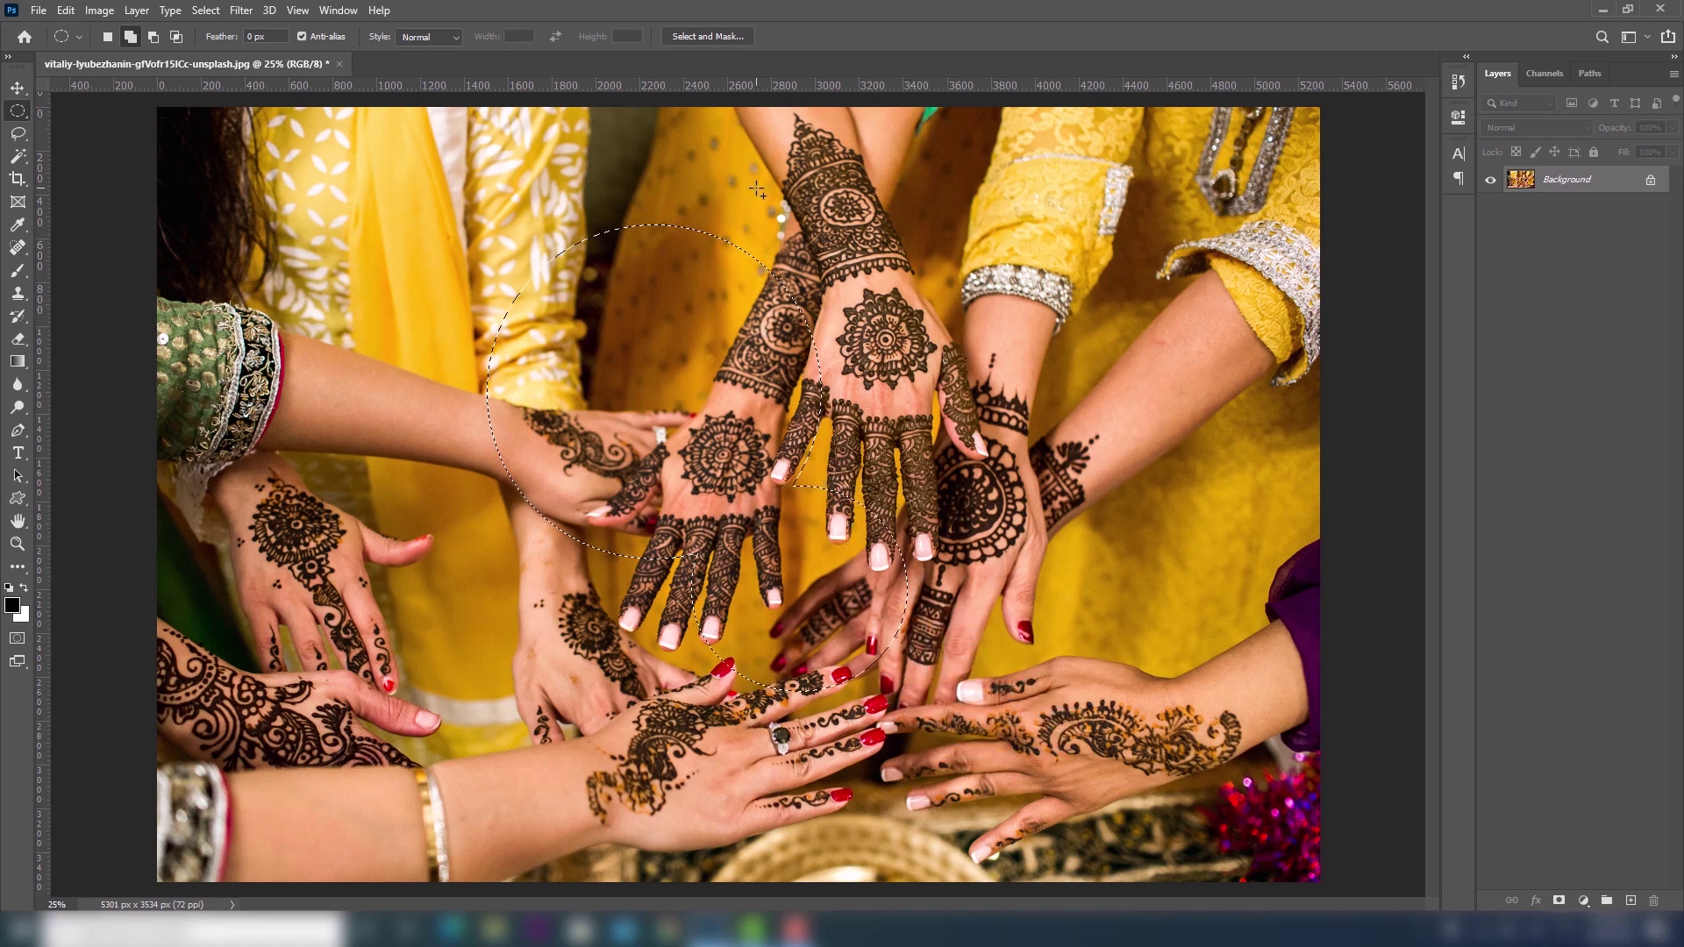
pyautogui.moveTo(770, 226); pyautogui.dragTo(1051, 567)
pyautogui.moveTo(1050, 567); pyautogui.dragTo(1089, 574)
# Subtract an ellipse with Alt, then intersect with a new ellipse to leave a lens-shaped area.
pyautogui.press('alt')
pyautogui.moveTo(384, 233); pyautogui.dragTo(707, 589)
pyautogui.moveTo(625, 676); pyautogui.dragTo(839, 478)
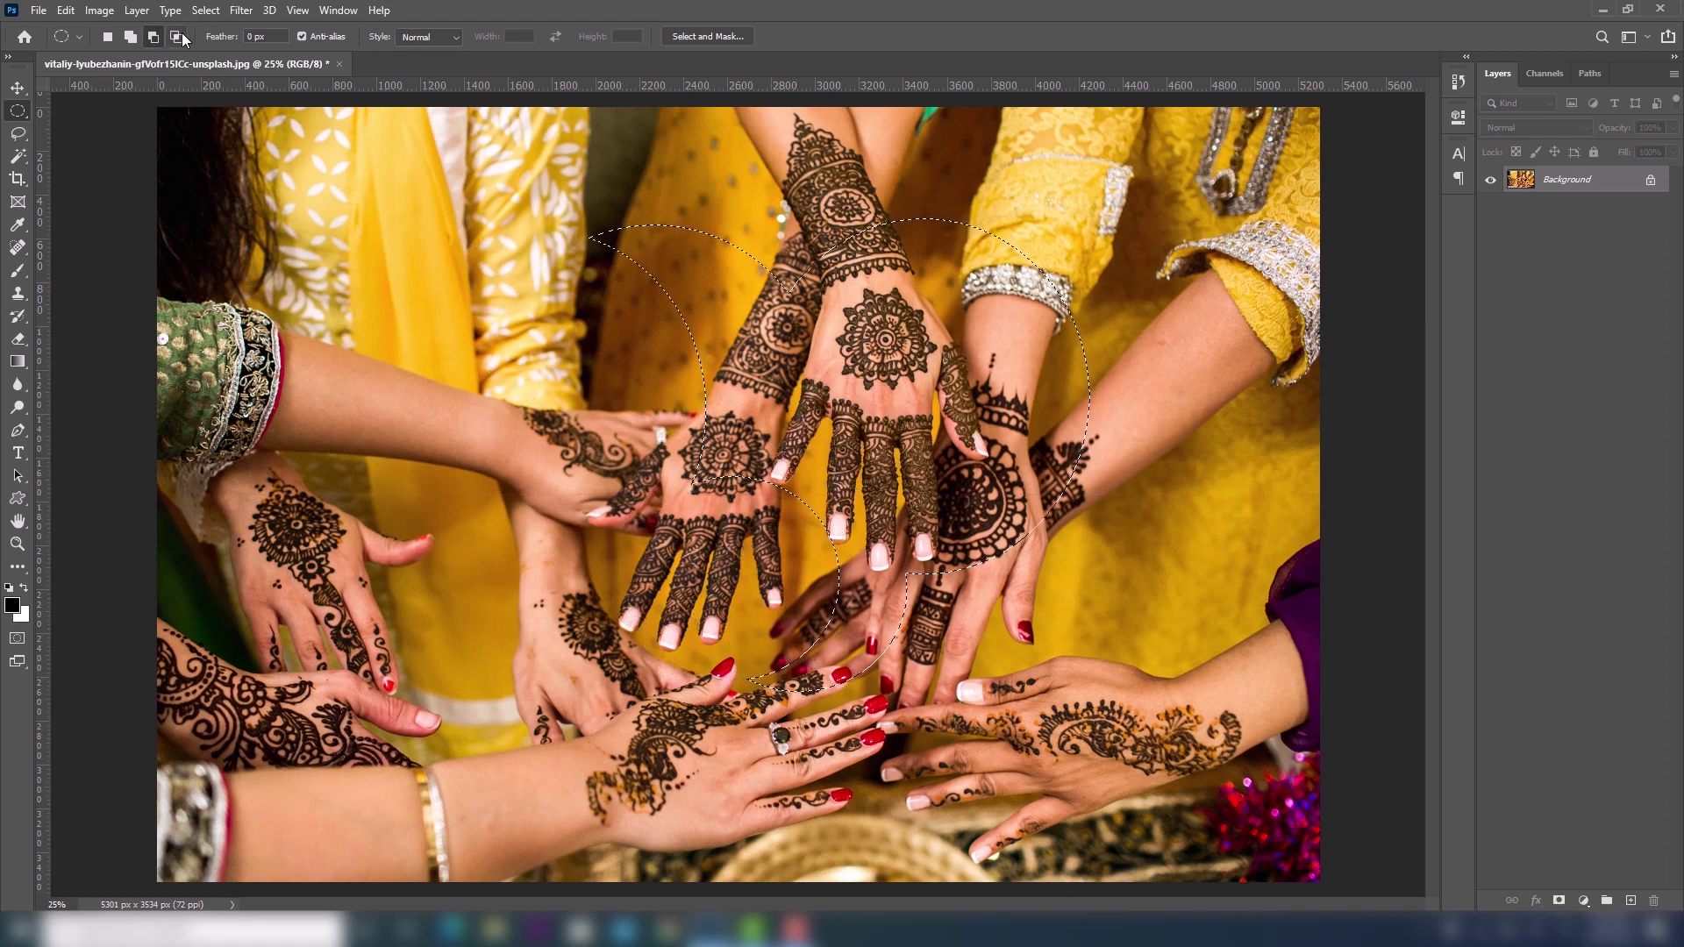
pyautogui.click(181, 36)
pyautogui.moveTo(697, 174)
pyautogui.mouseDown()
pyautogui.moveTo(1029, 494)
pyautogui.moveTo(1090, 473)
pyautogui.moveTo(986, 474)
pyautogui.mouseUp()
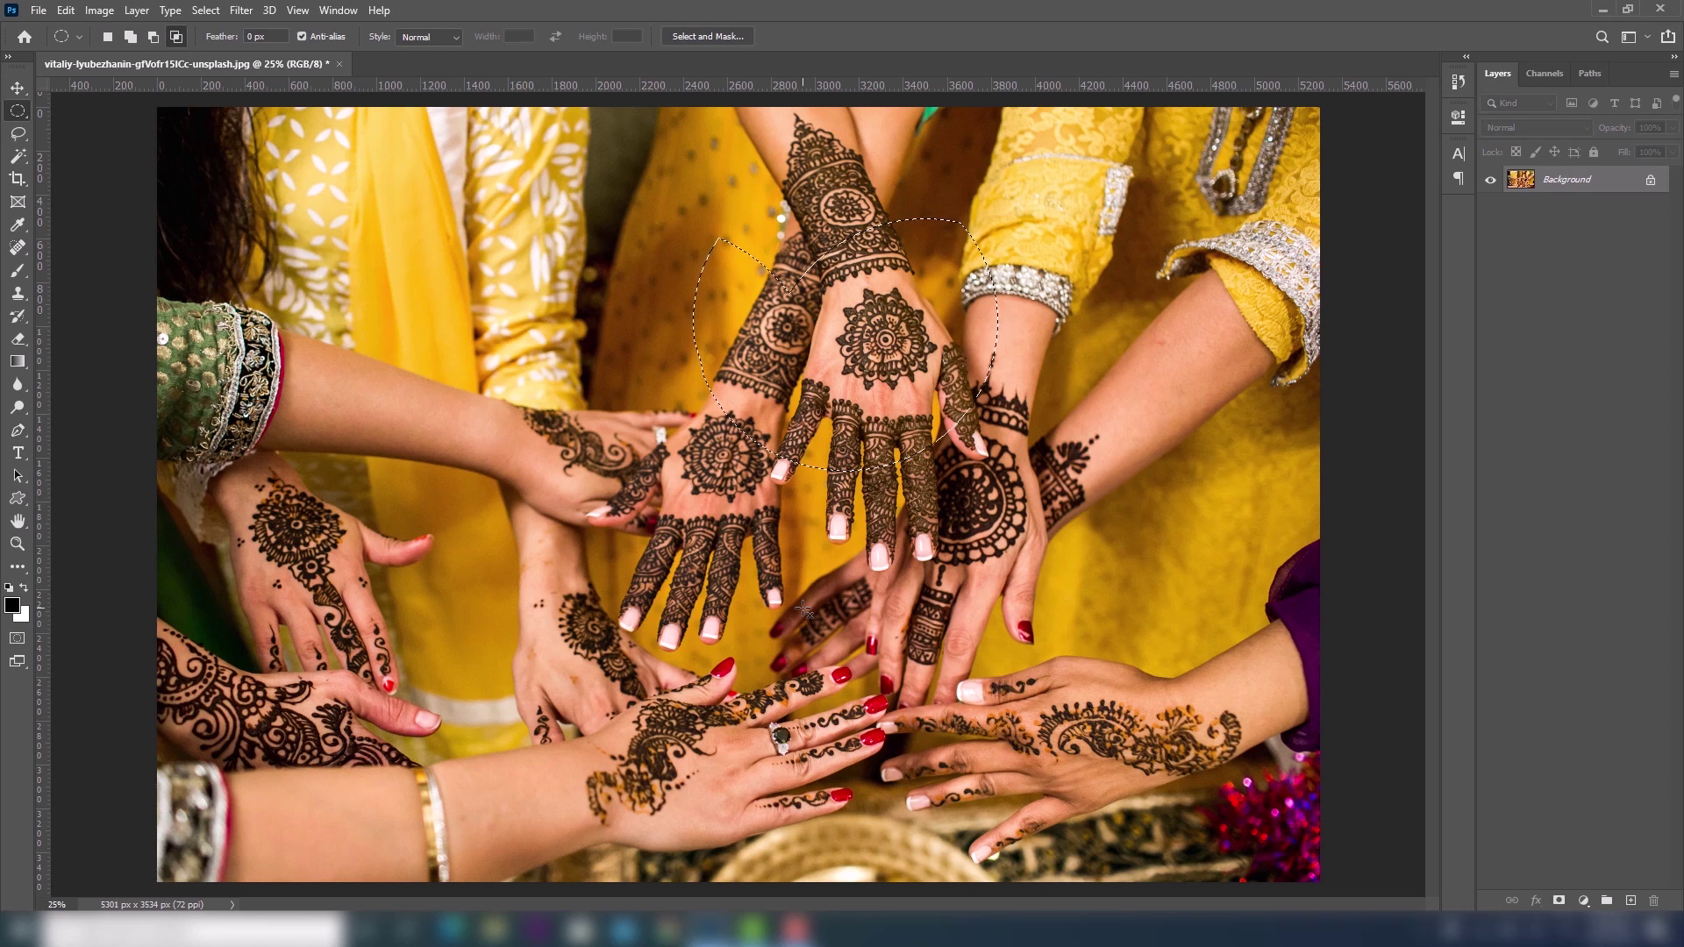
# Keep the Normal marquee style and select a one-pixel row across the photo.
pyautogui.click(428, 39)
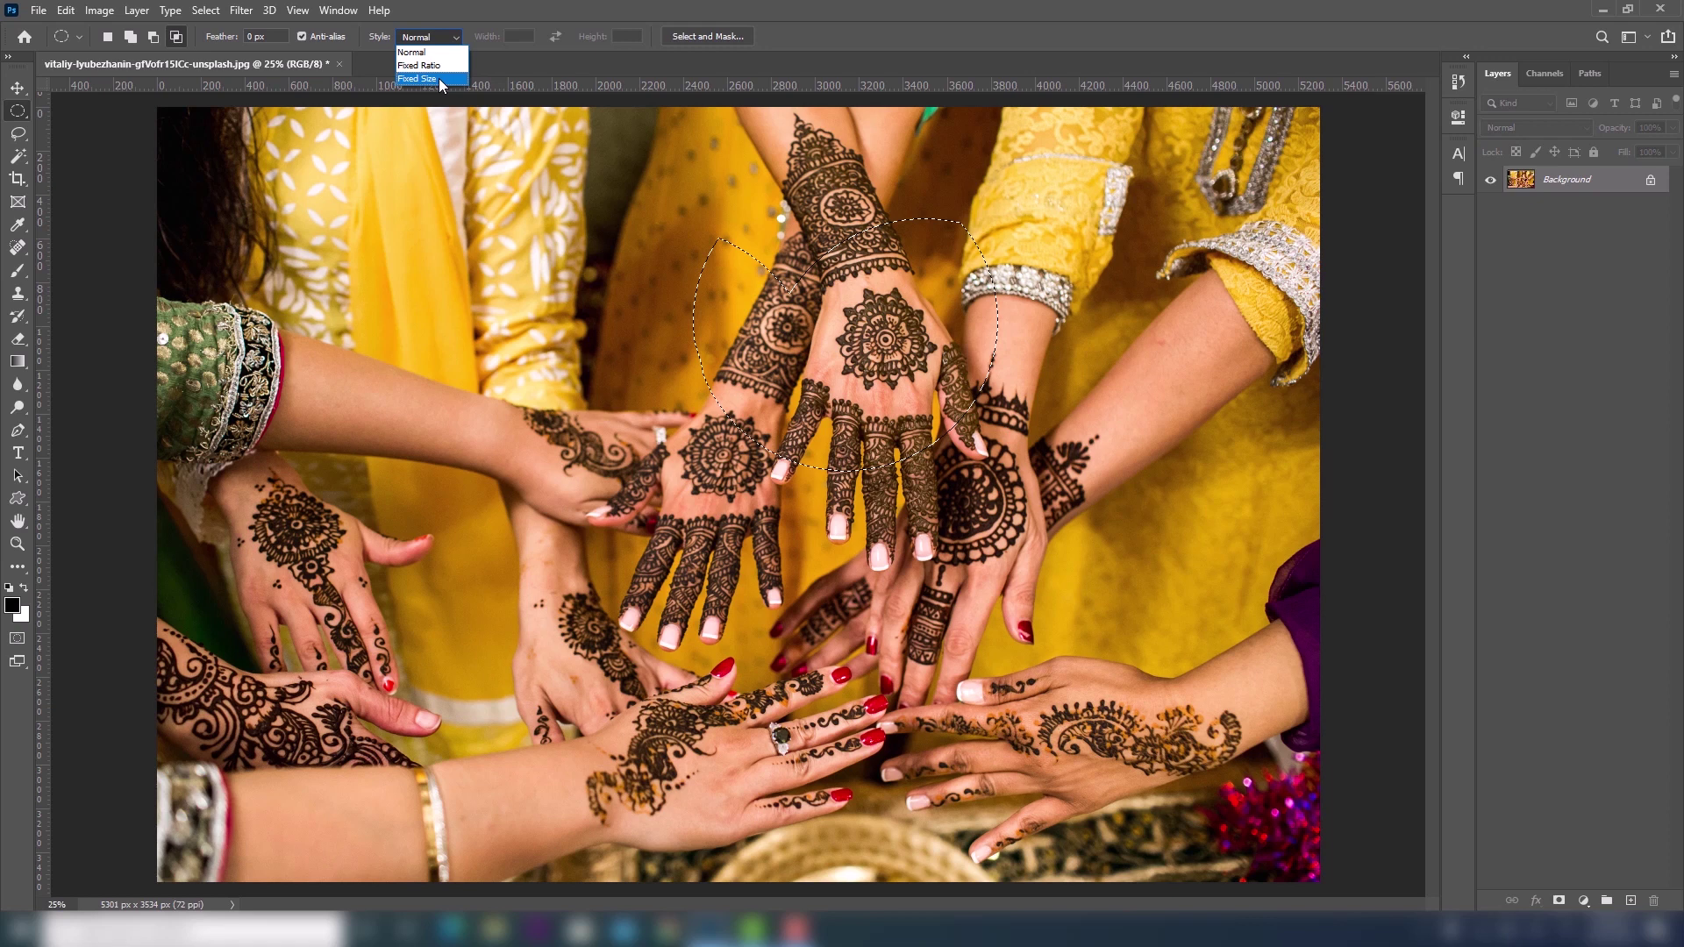
pyautogui.click(710, 39)
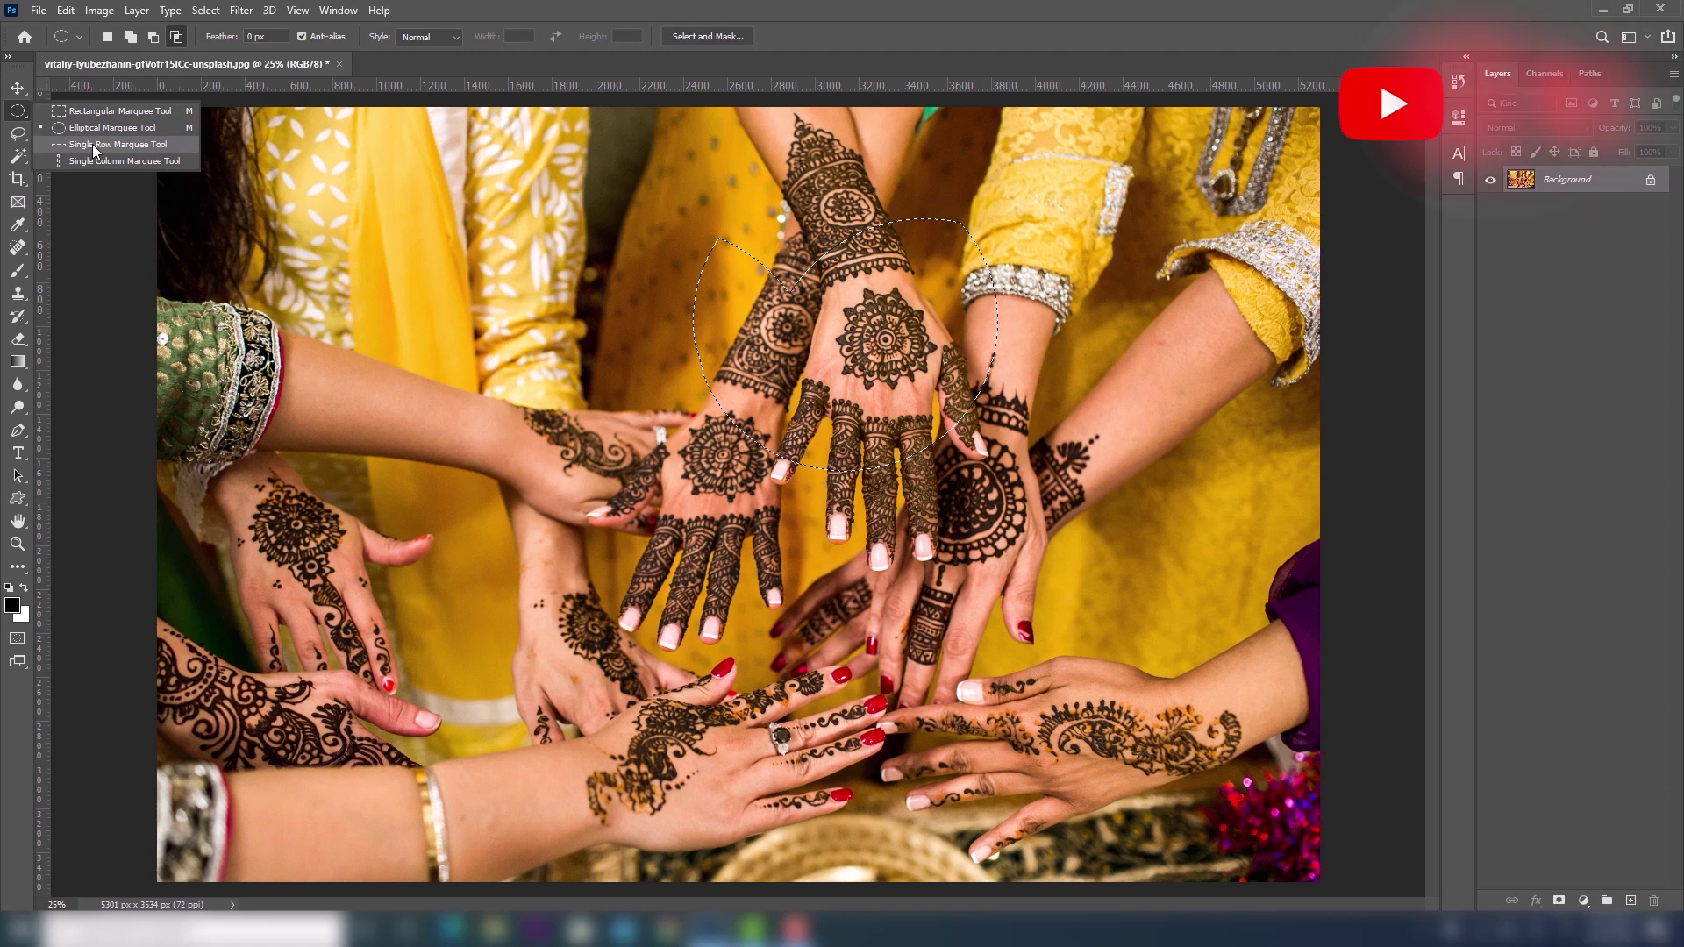
pyautogui.click(92, 144)
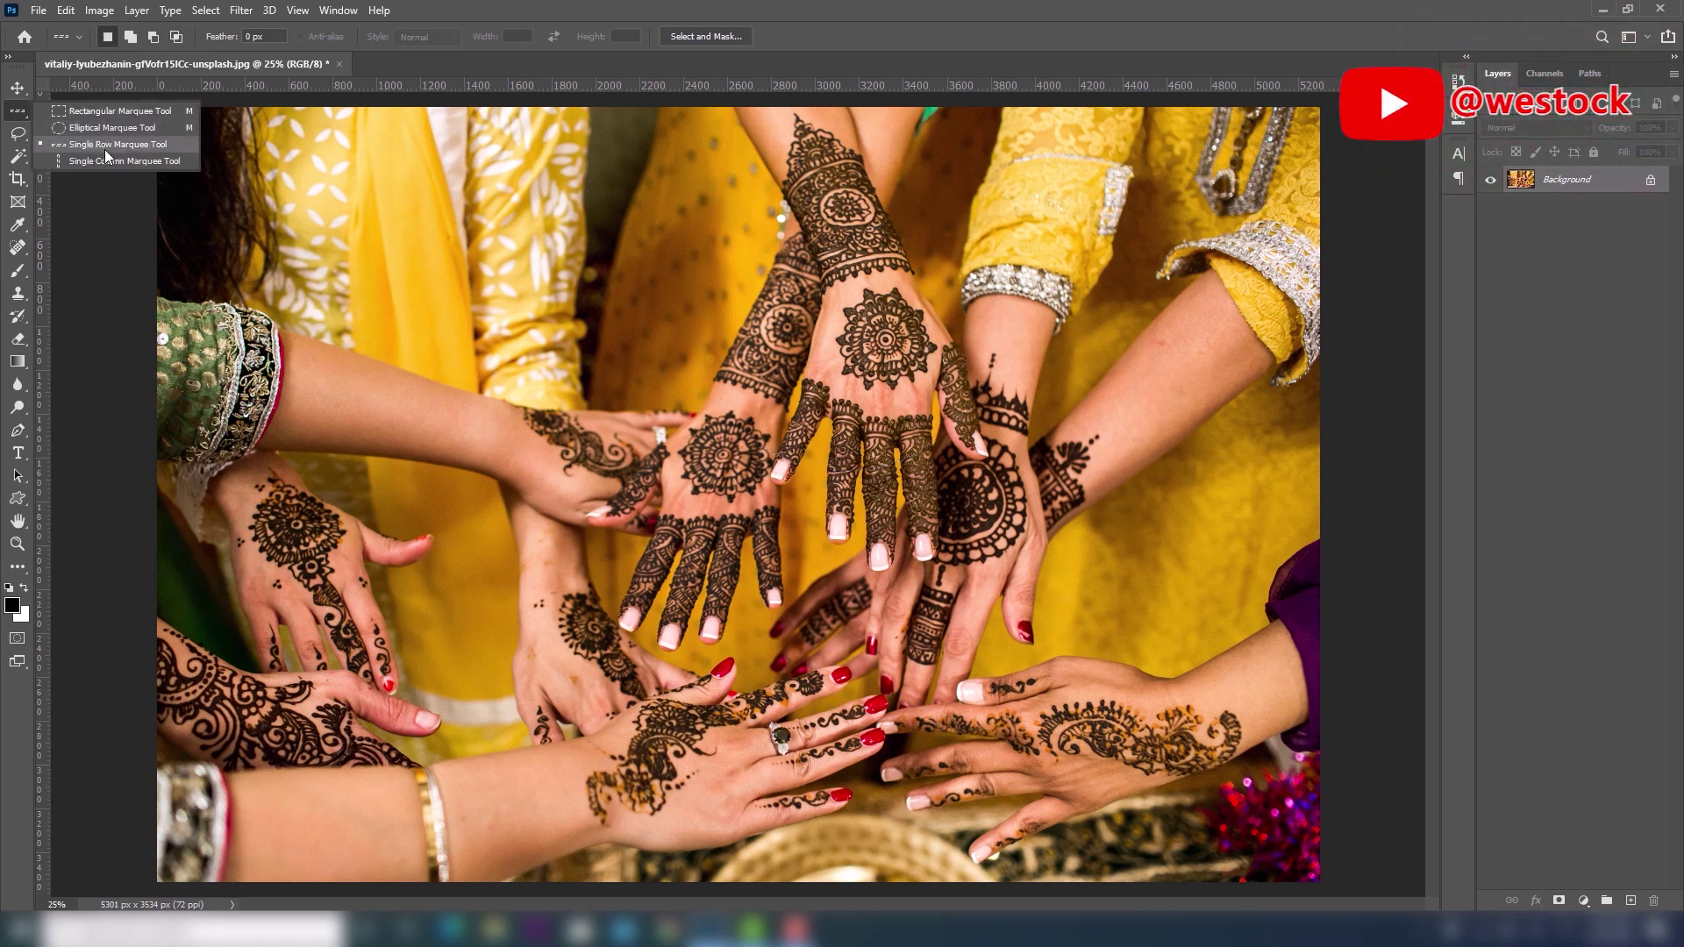
pyautogui.click(103, 150)
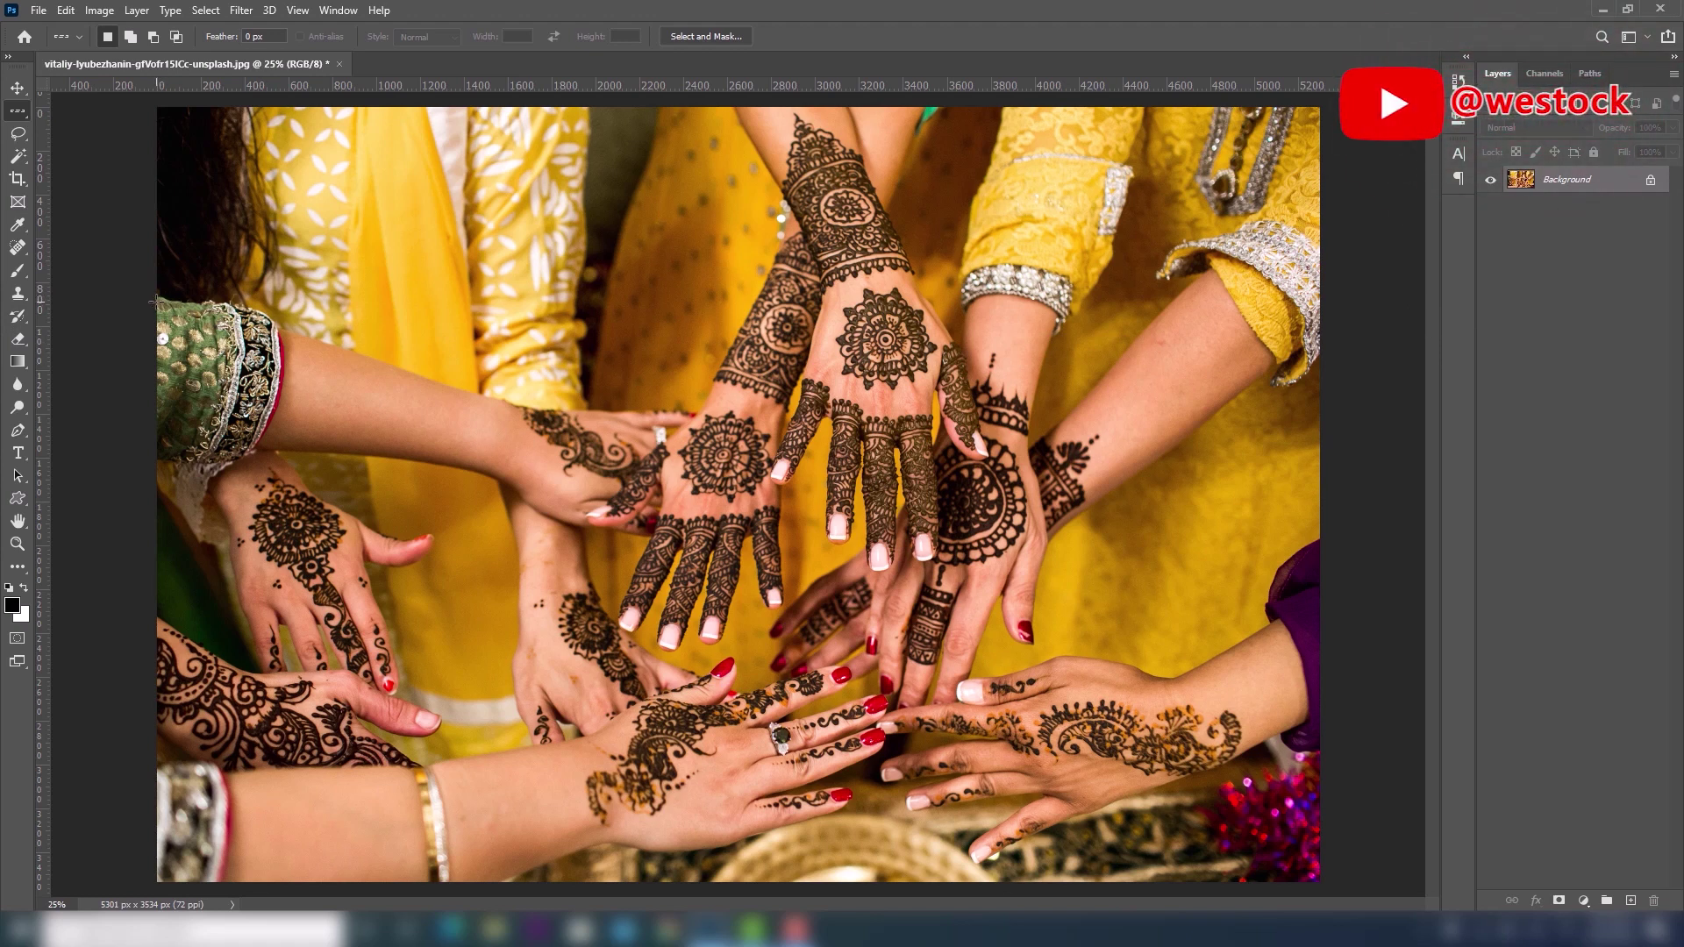
pyautogui.click(157, 301)
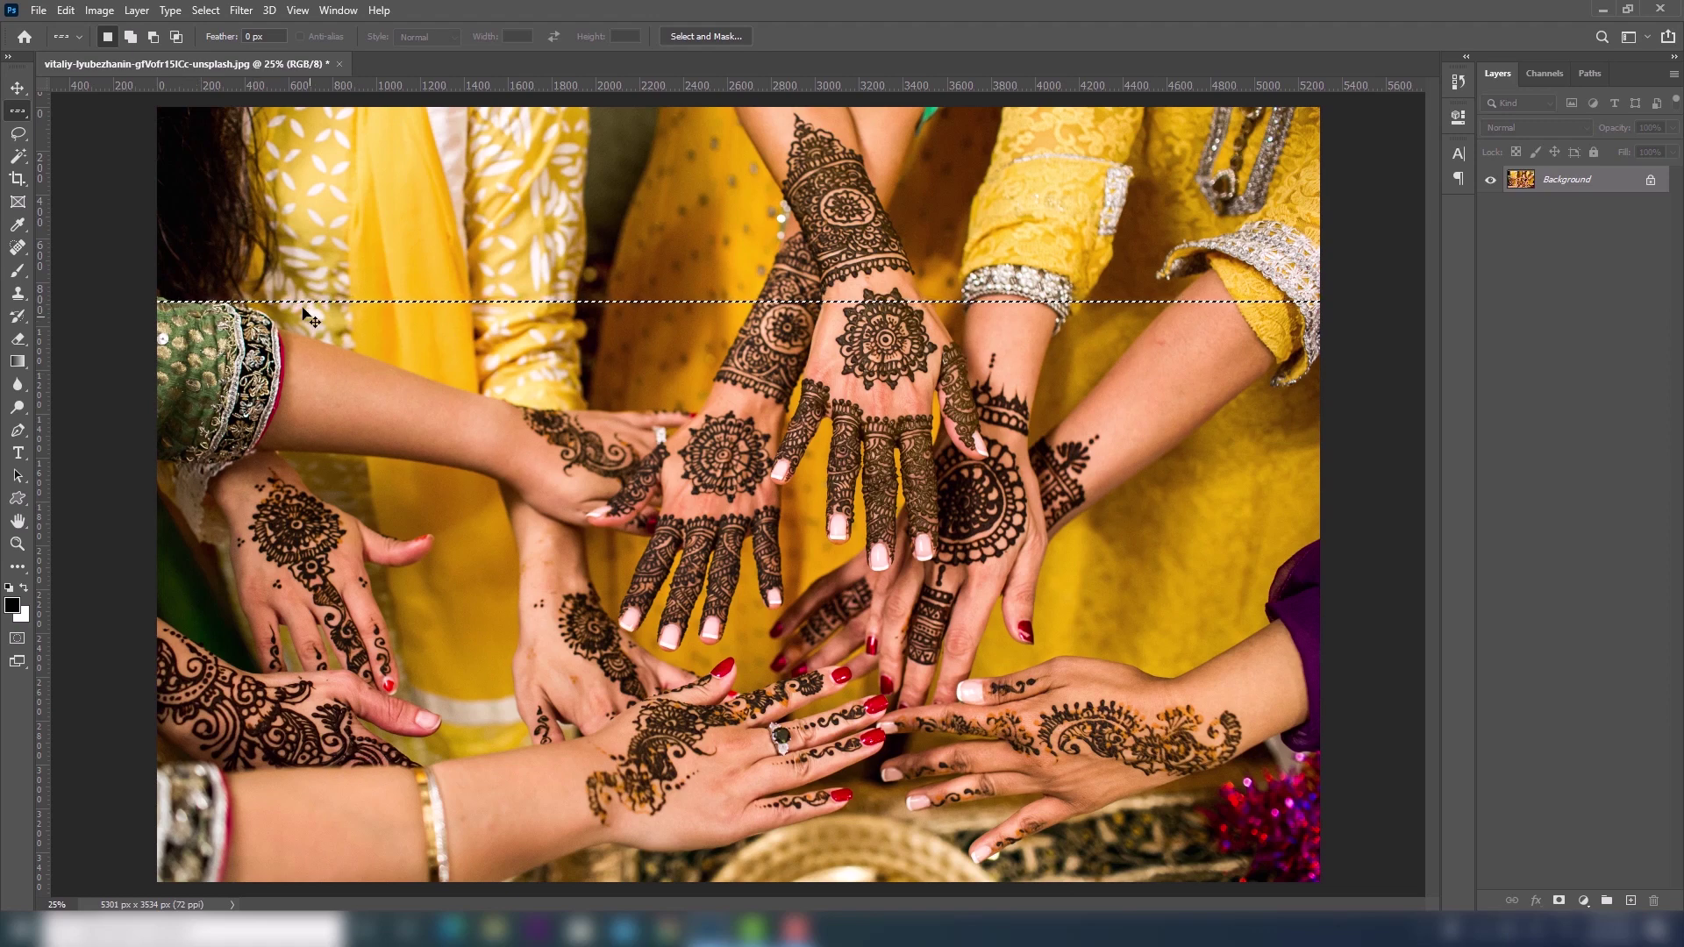
# Zoom in to inspect the single-row selection, fit the photo to the window, then deselect.
pyautogui.moveTo(312, 317)
pyautogui.mouseDown()
pyautogui.moveTo(536, 409)
pyautogui.moveTo(481, 500)
pyautogui.mouseUp()
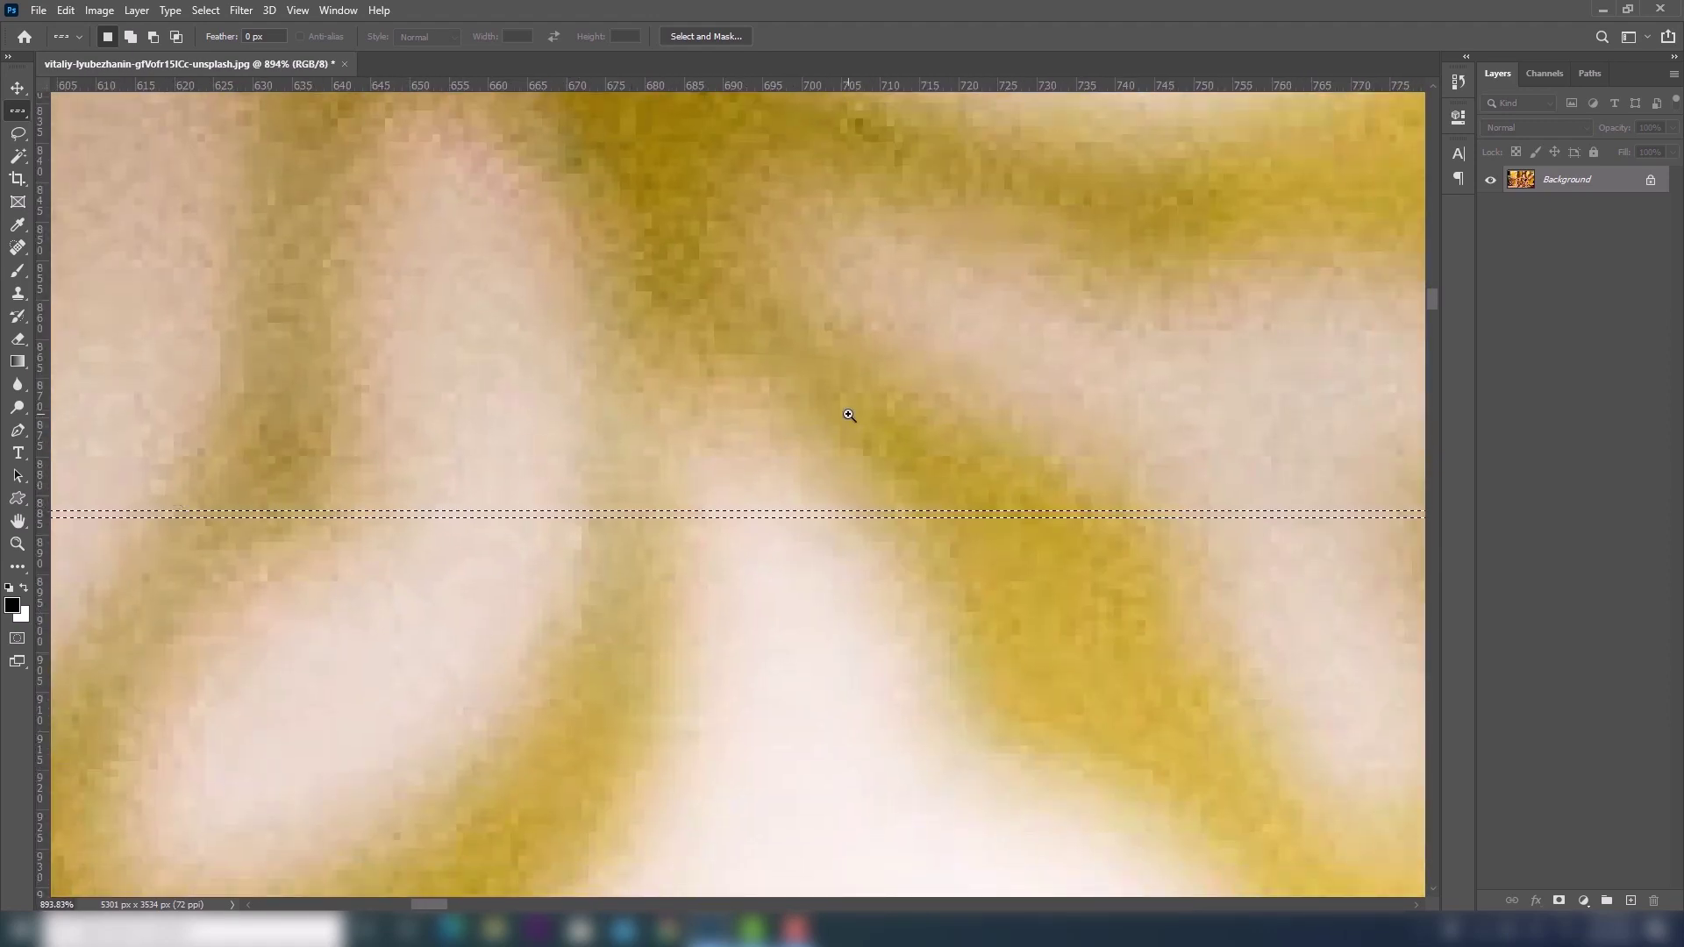
pyautogui.moveTo(849, 414); pyautogui.dragTo(668, 488)
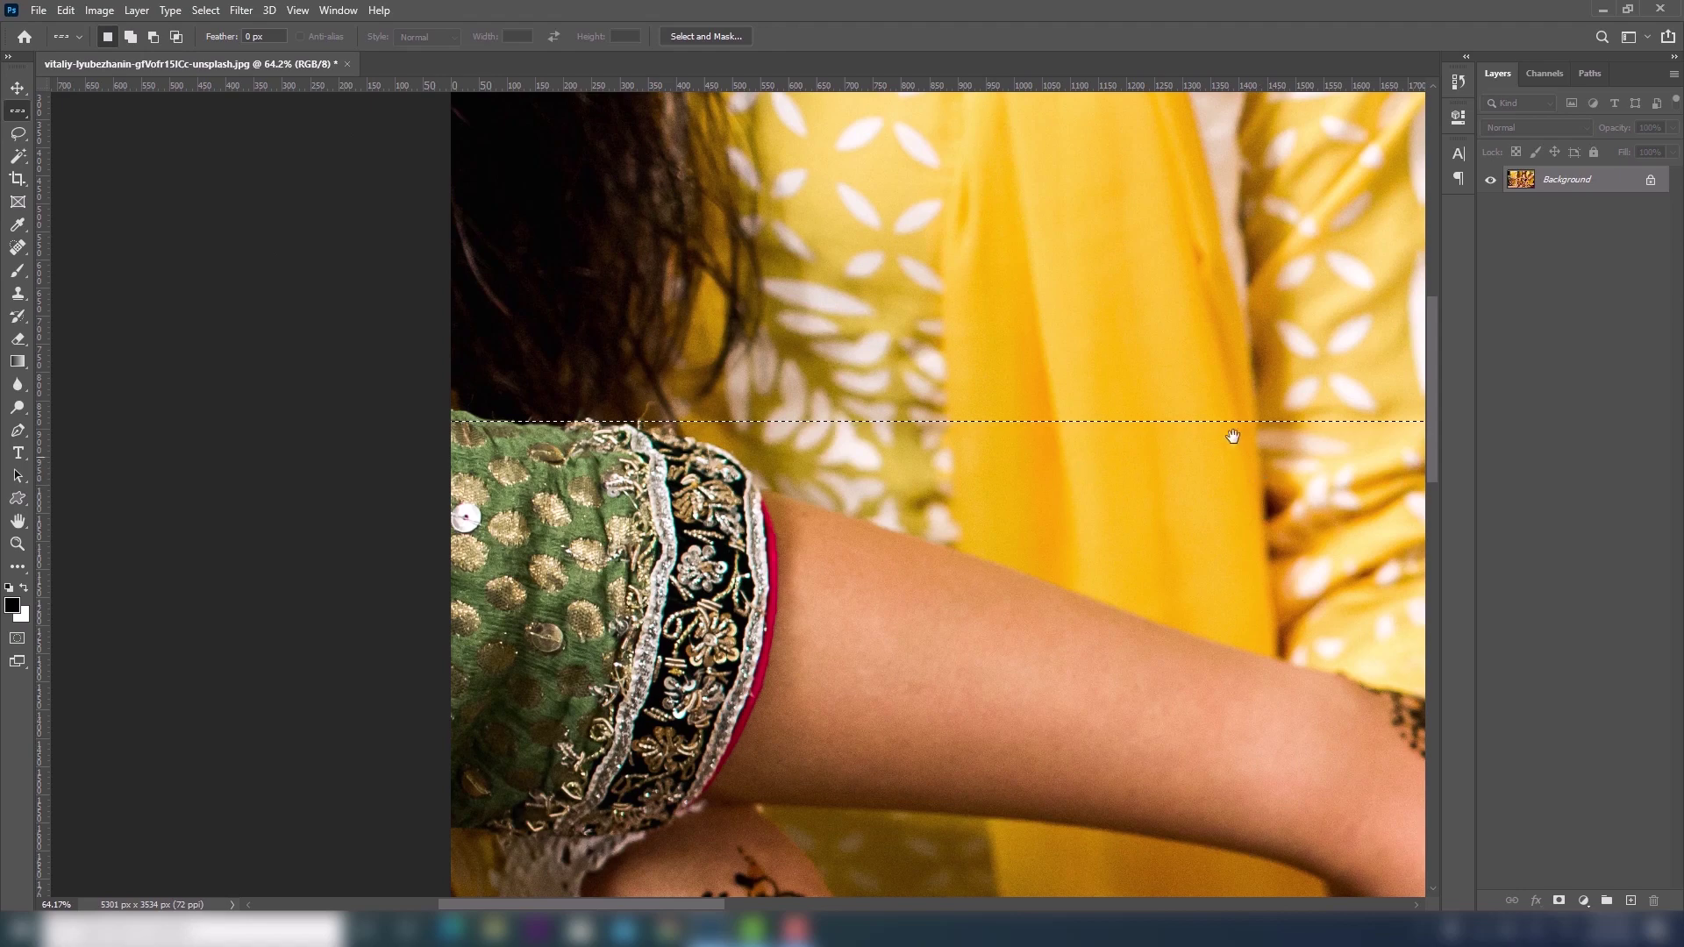
pyautogui.moveTo(1010, 439); pyautogui.dragTo(850, 445)
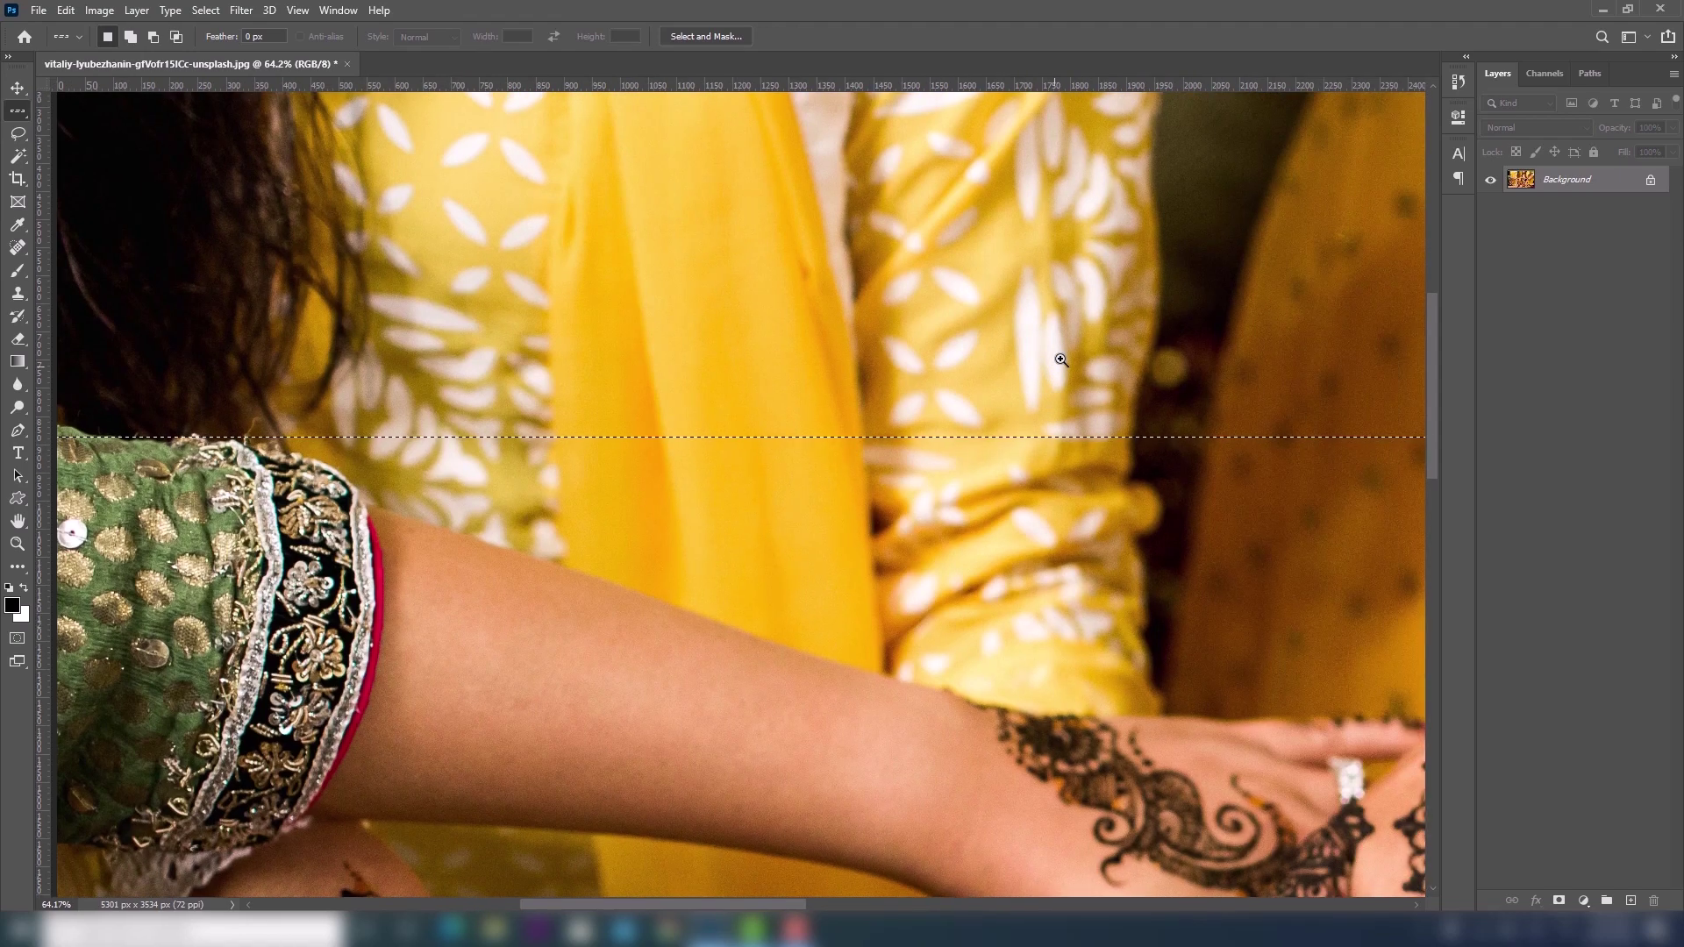
pyautogui.hotkey('ctrl', '0')
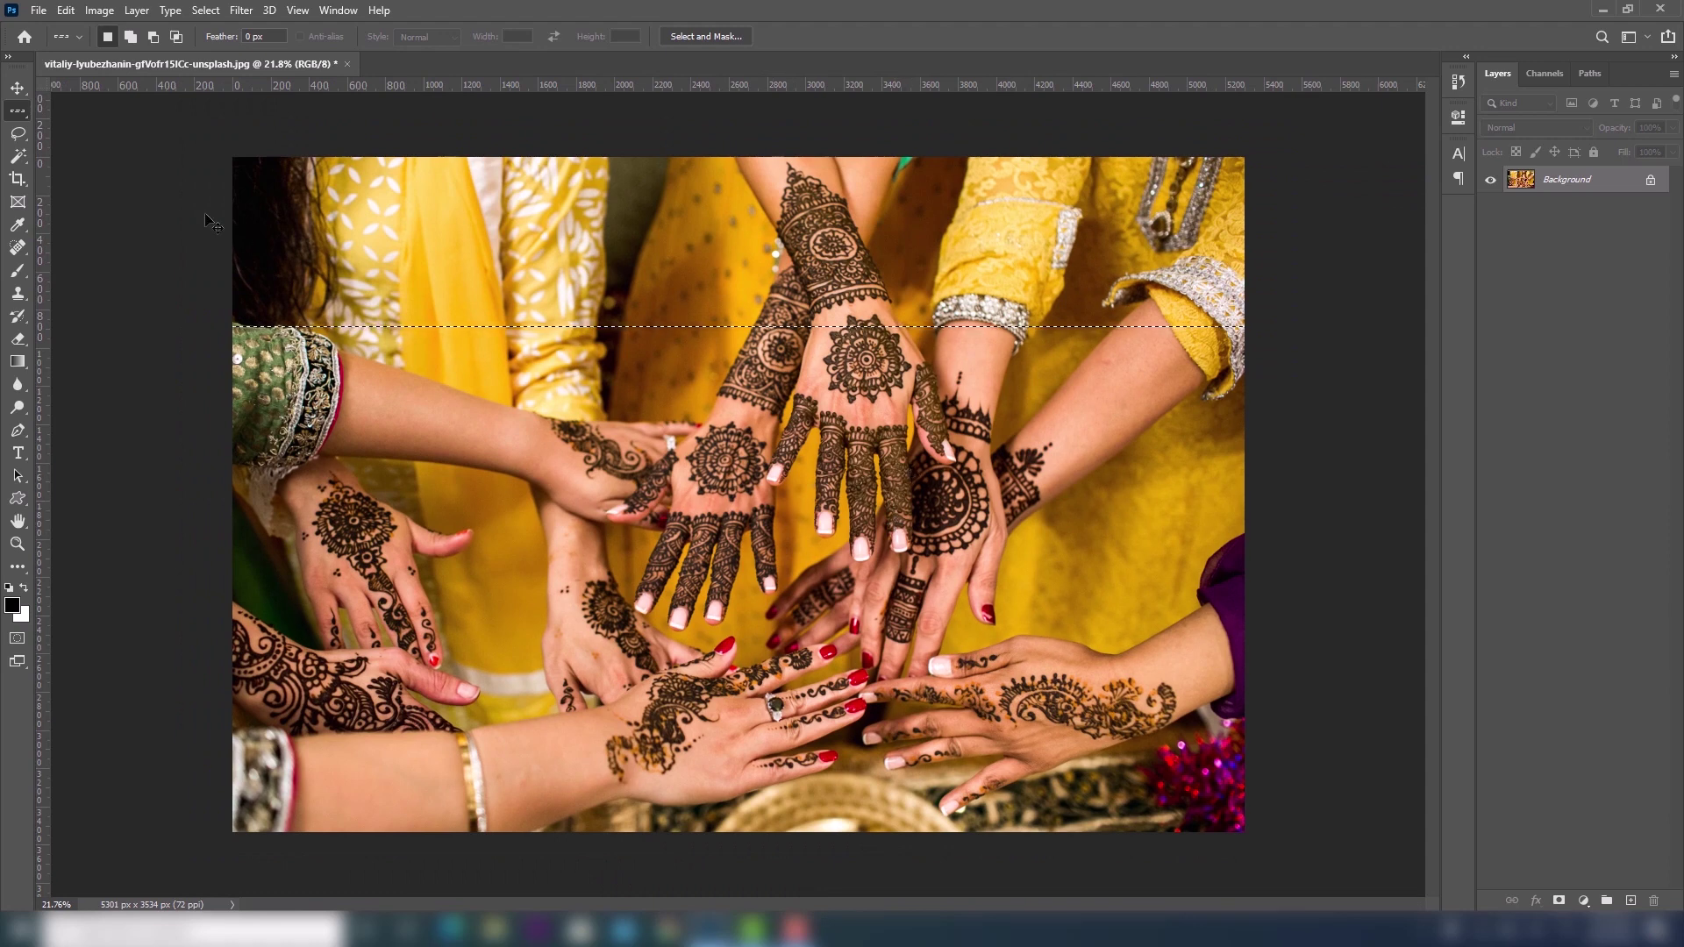
pyautogui.hotkey('ctrl', 'd')
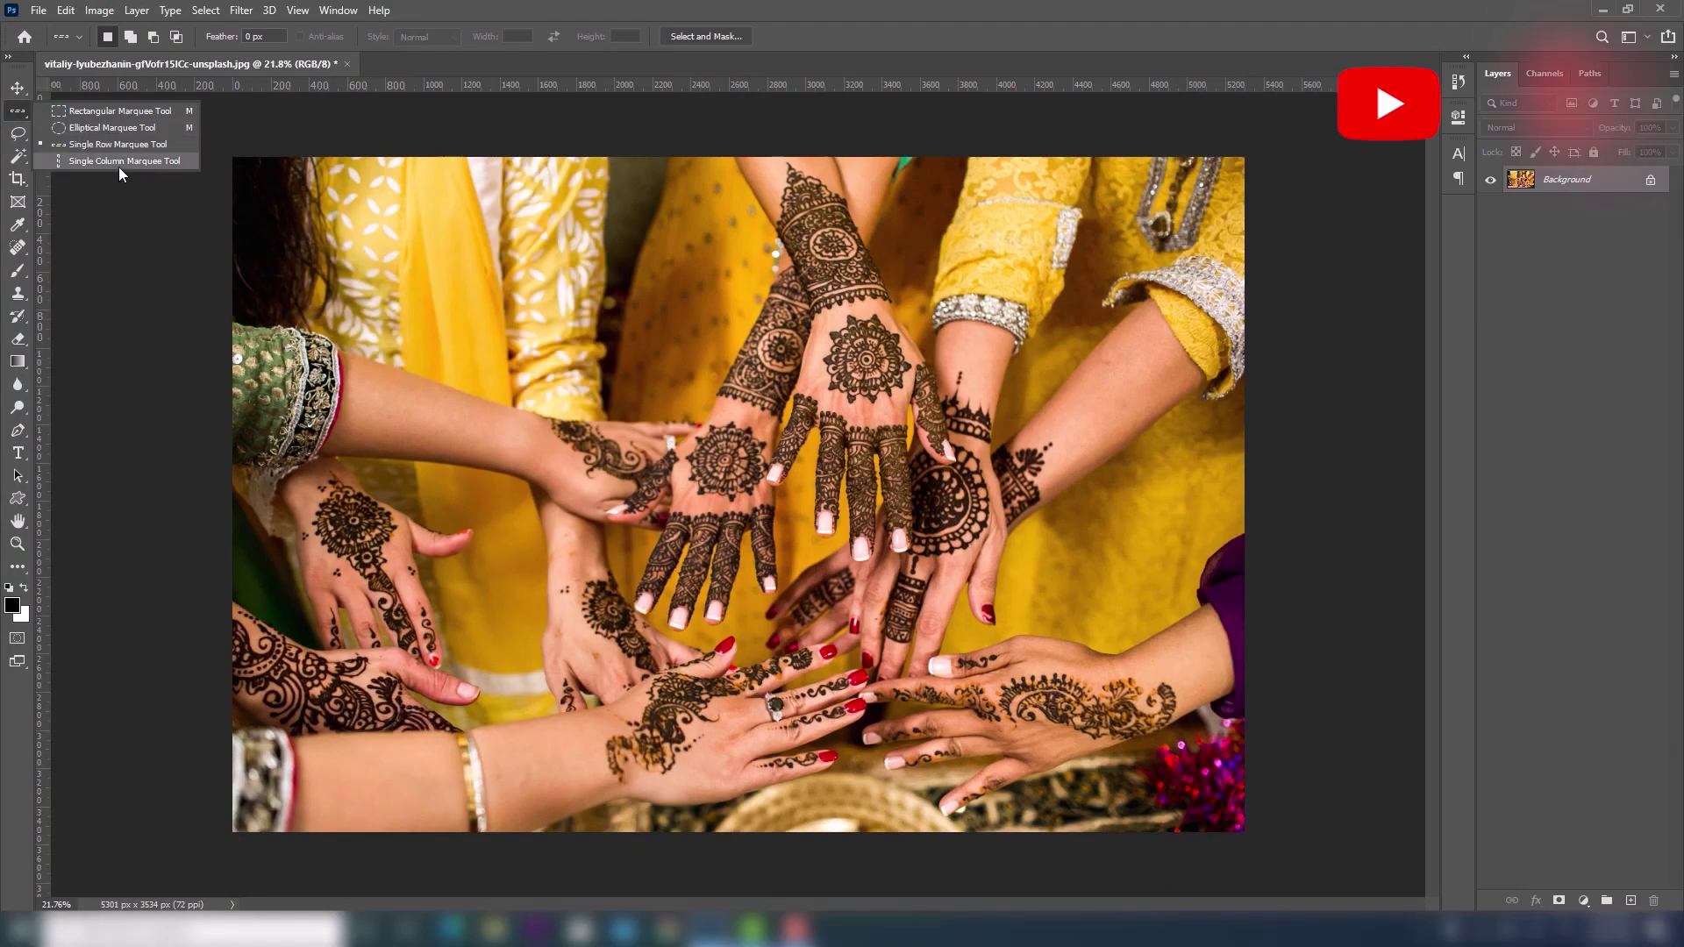
# Use the Single Column Marquee to select a one-pixel column down the henna photo.
pyautogui.click(119, 165)
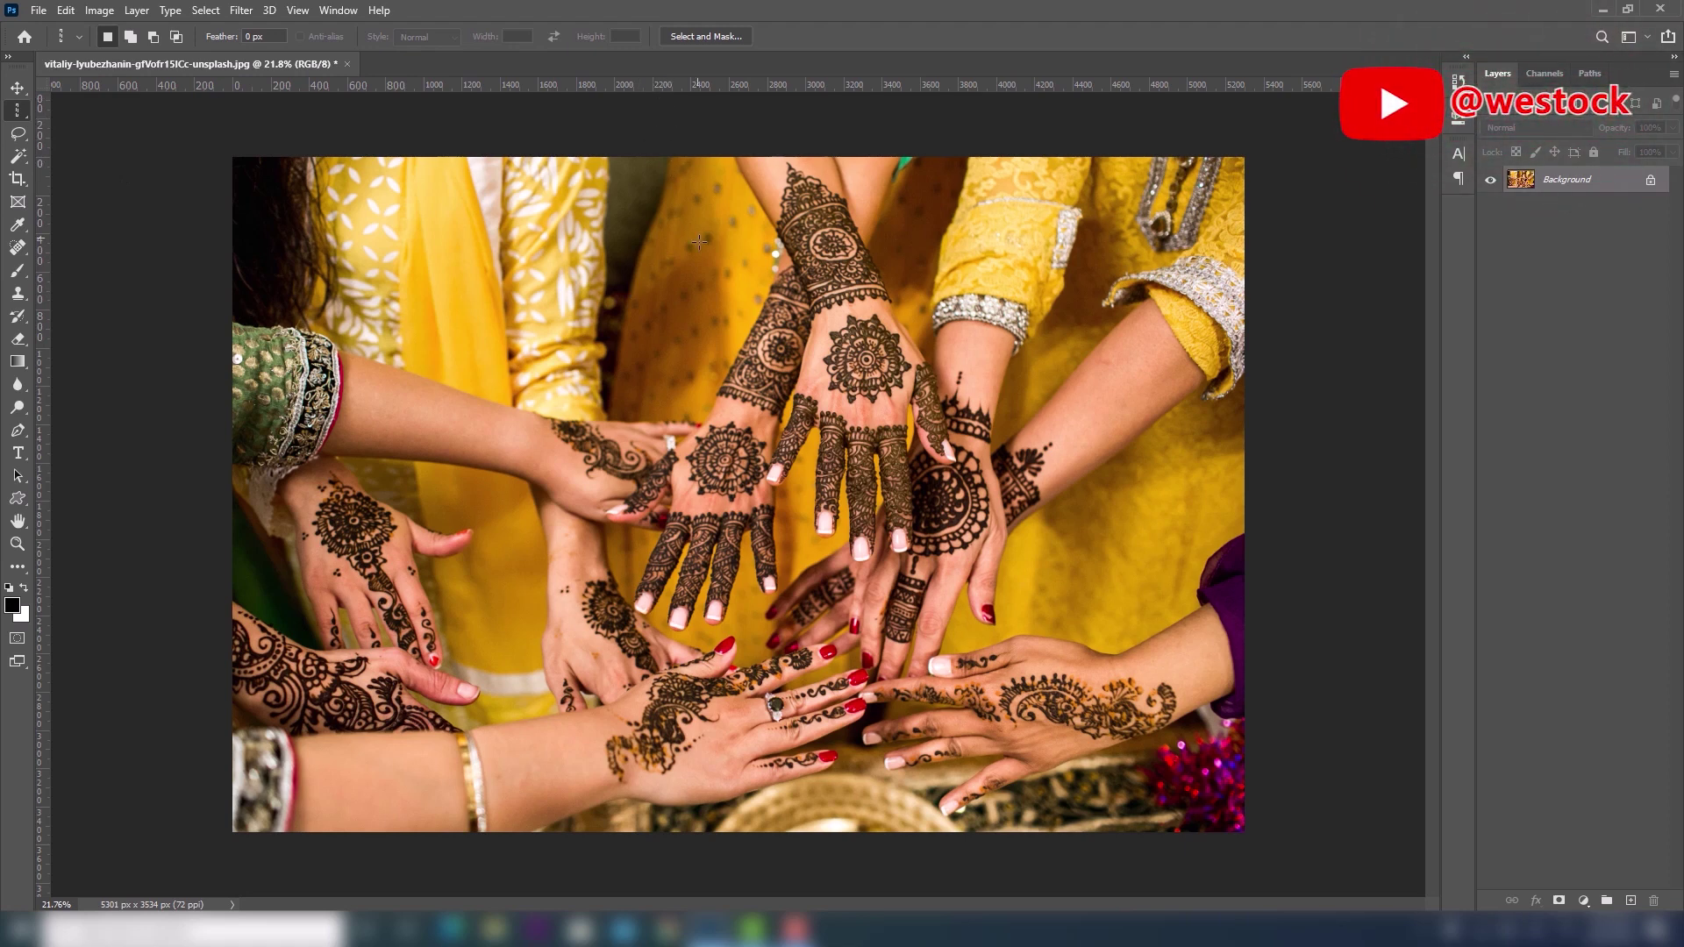
pyautogui.click(656, 232)
pyautogui.scroll(15, 912, 350)
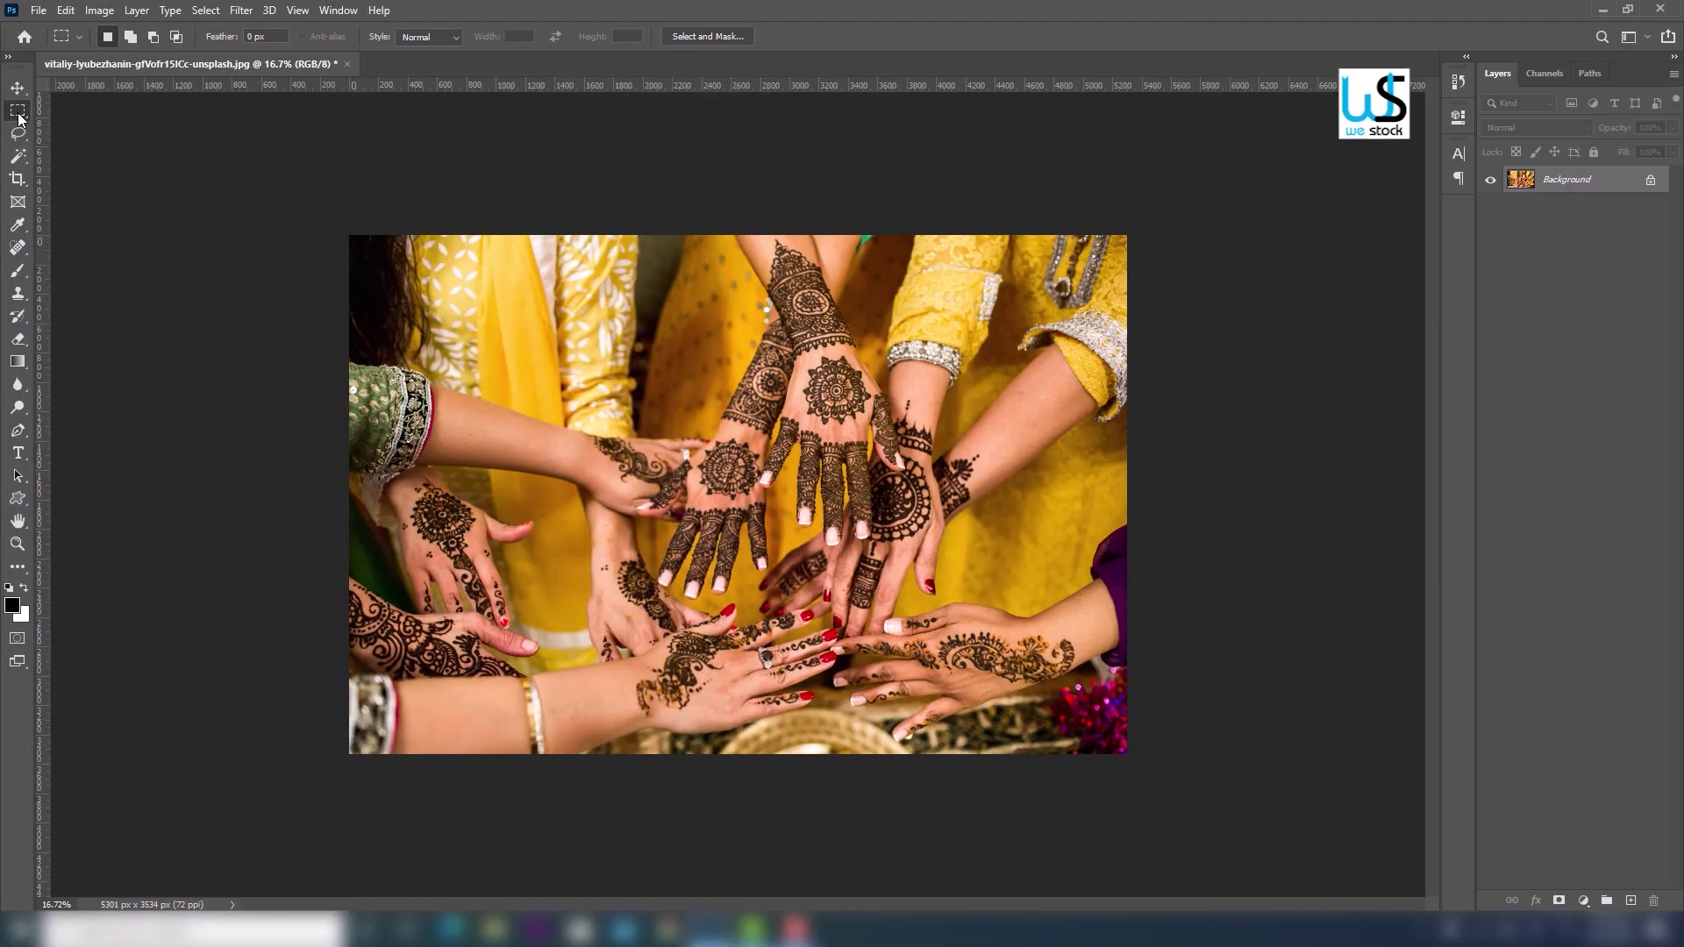
# Draw a rectangular marquee over the yellow clothing and central hands, then hold Shift to add.
pyautogui.rightClick(21, 118)
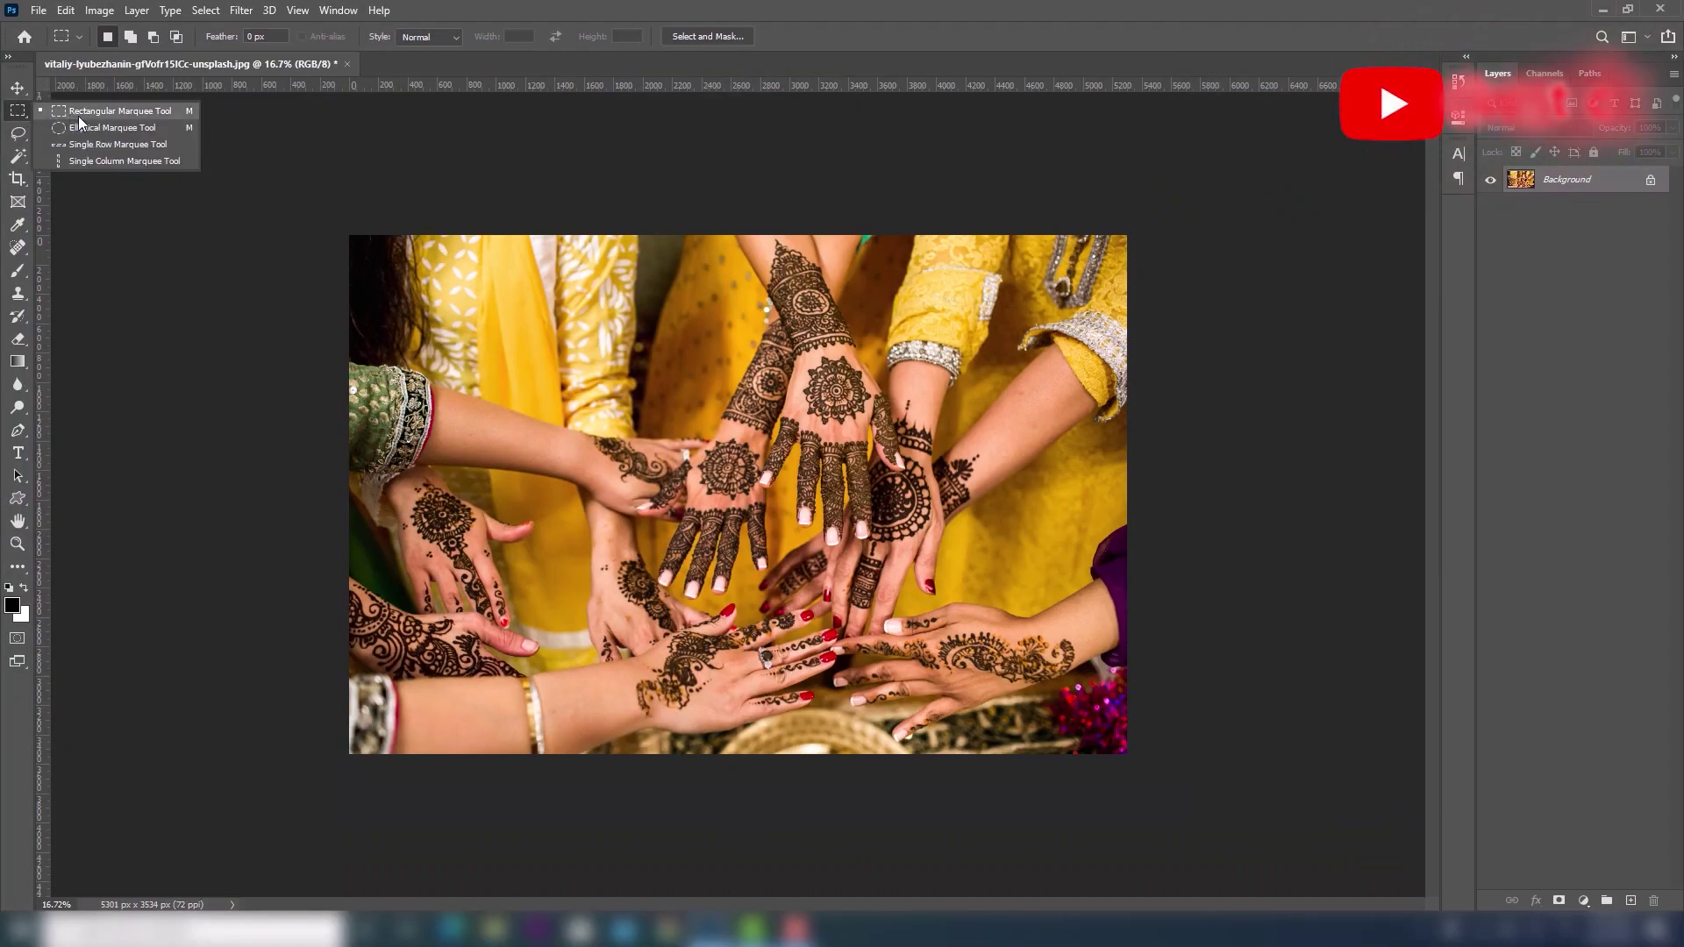
pyautogui.click(130, 111)
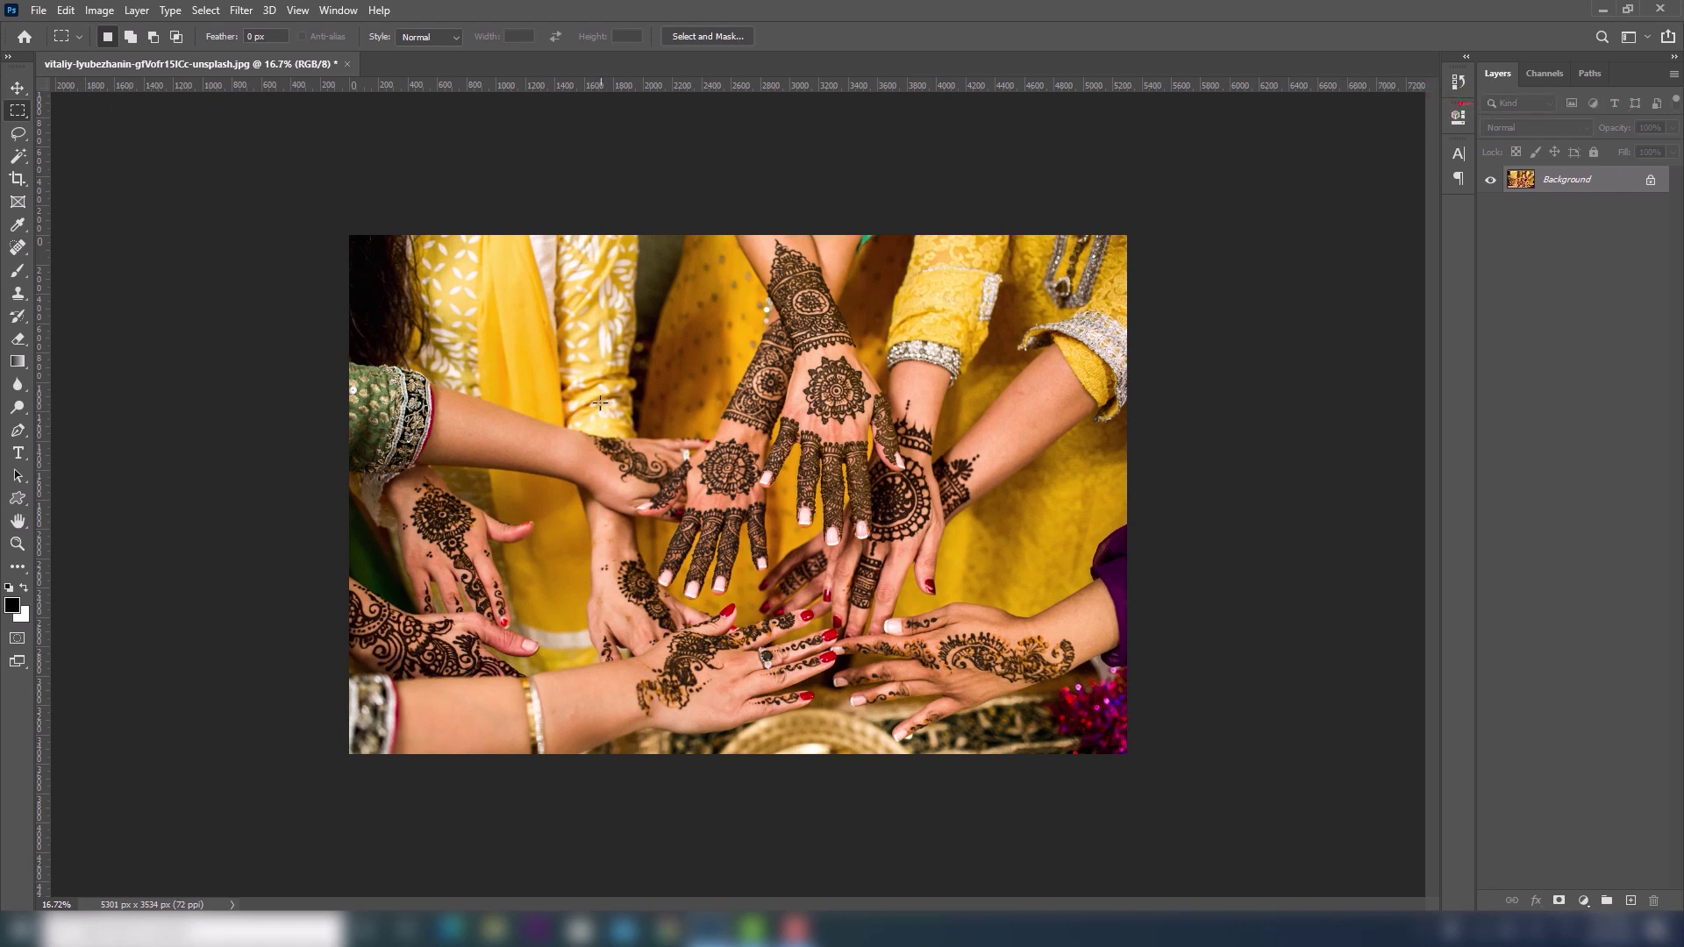
pyautogui.moveTo(599, 401); pyautogui.dragTo(822, 602)
pyautogui.moveTo(519, 371)
pyautogui.mouseDown()
pyautogui.moveTo(950, 646)
pyautogui.moveTo(807, 616)
pyautogui.mouseUp()
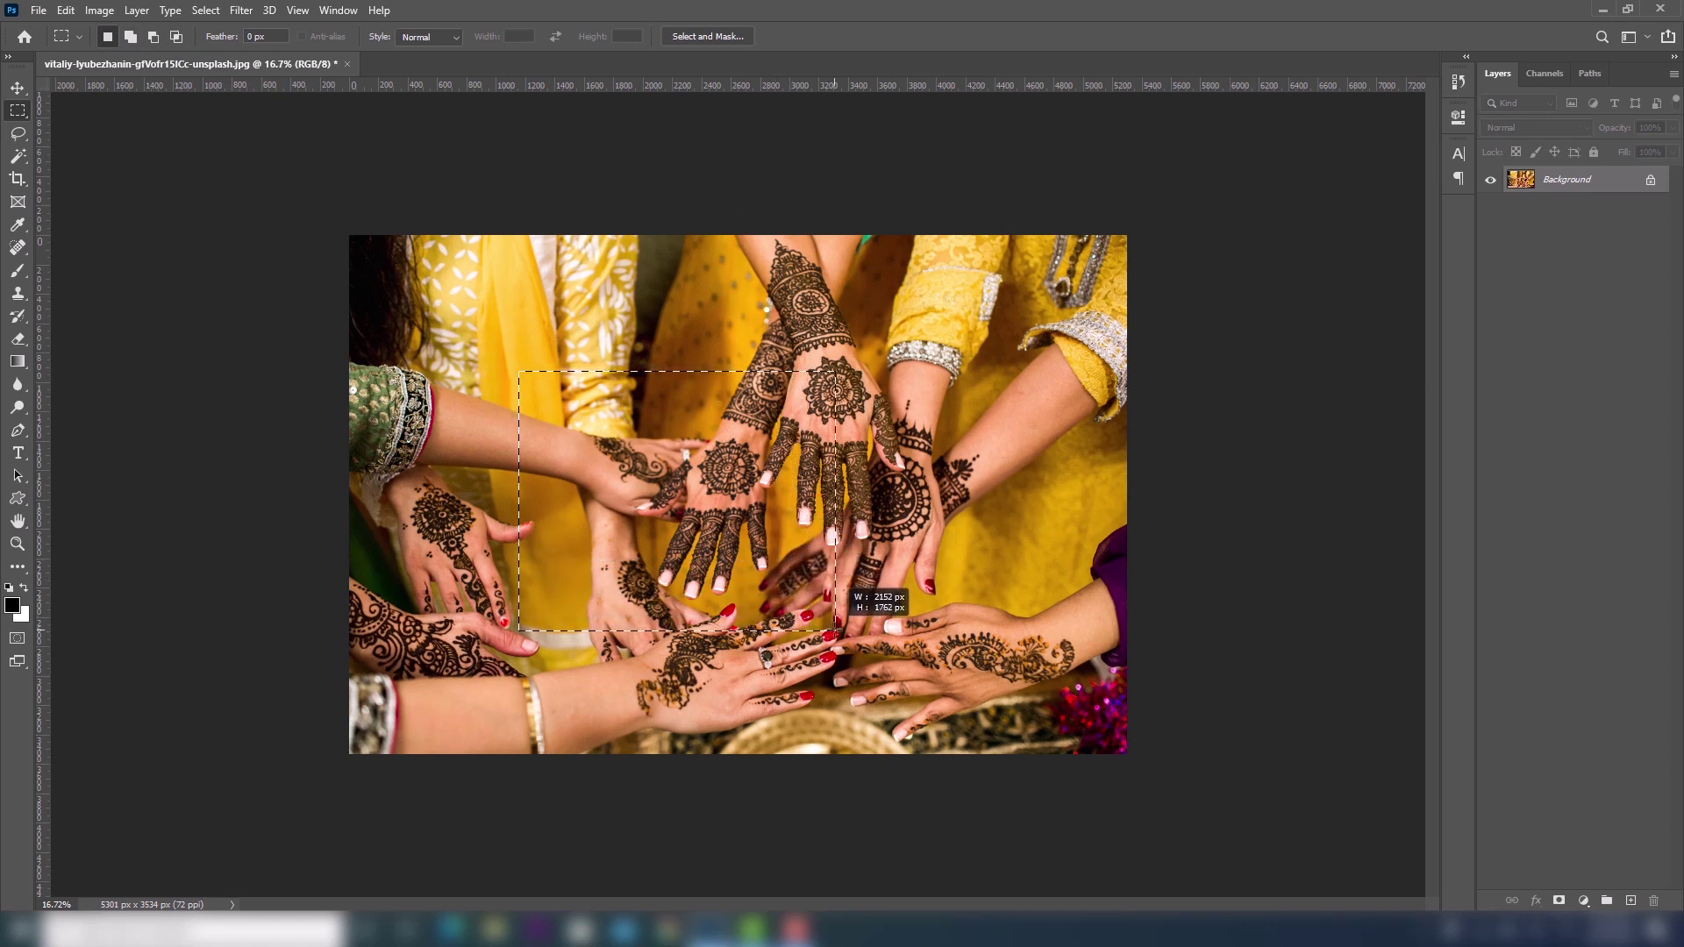
pyautogui.moveTo(807, 616); pyautogui.dragTo(819, 621)
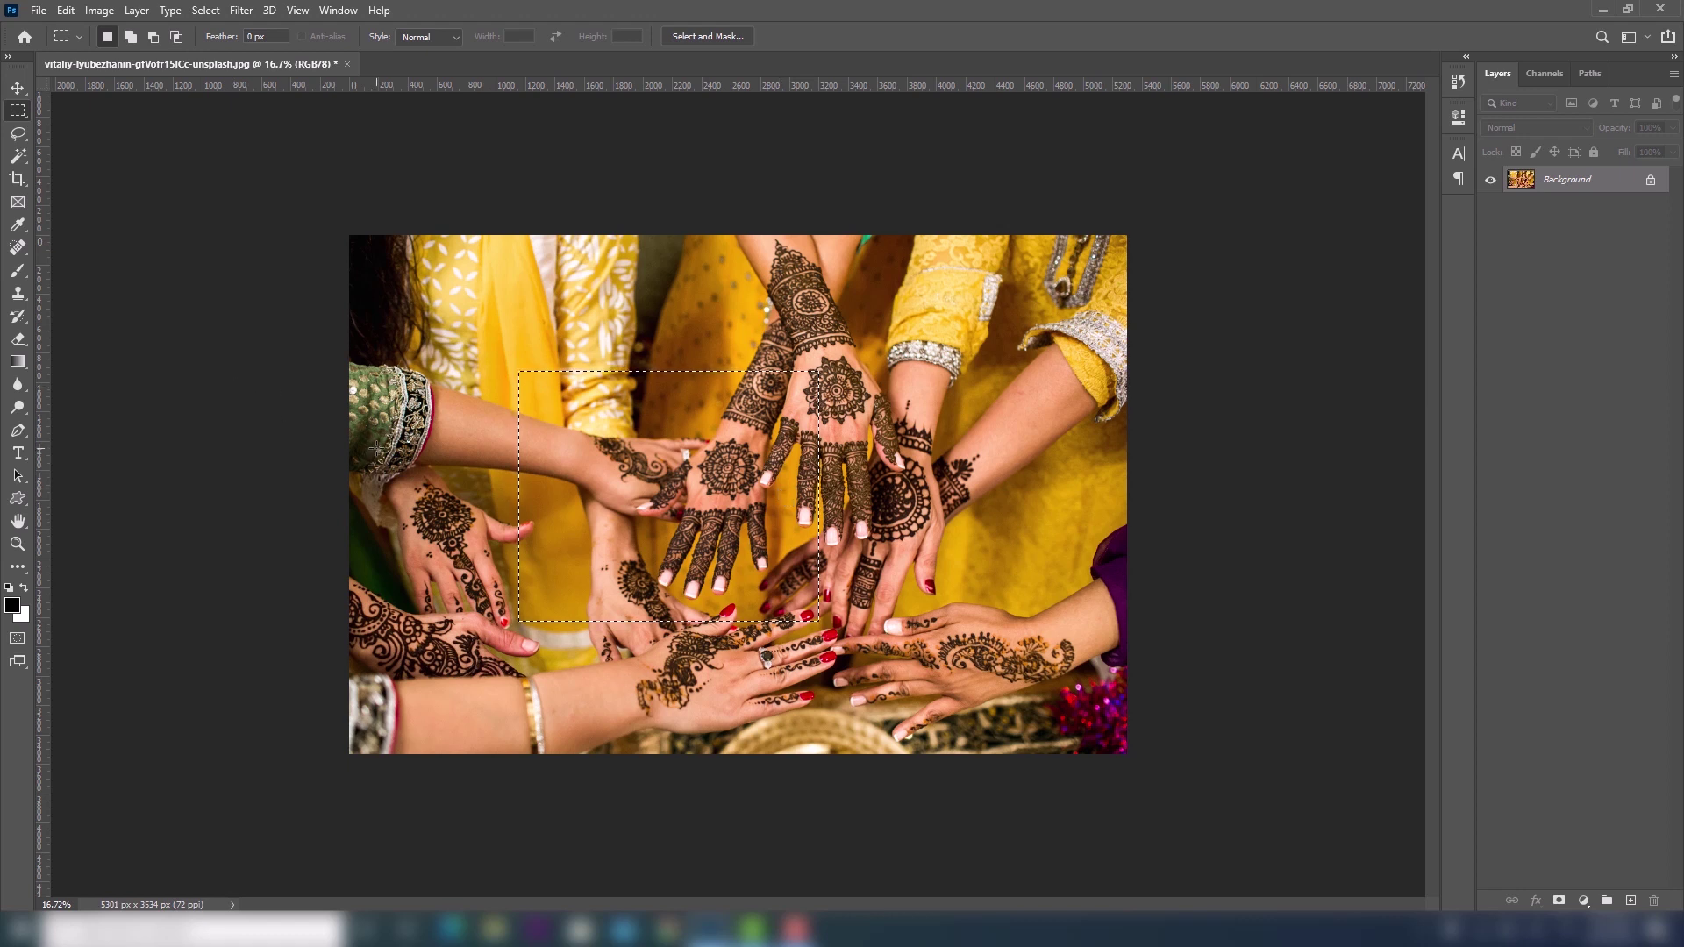
pyautogui.press('shift')
pyautogui.press('shift')
# Add one rectangle, subtract another, then try the Intersect selection modifier.
pyautogui.moveTo(436, 327); pyautogui.dragTo(587, 672)
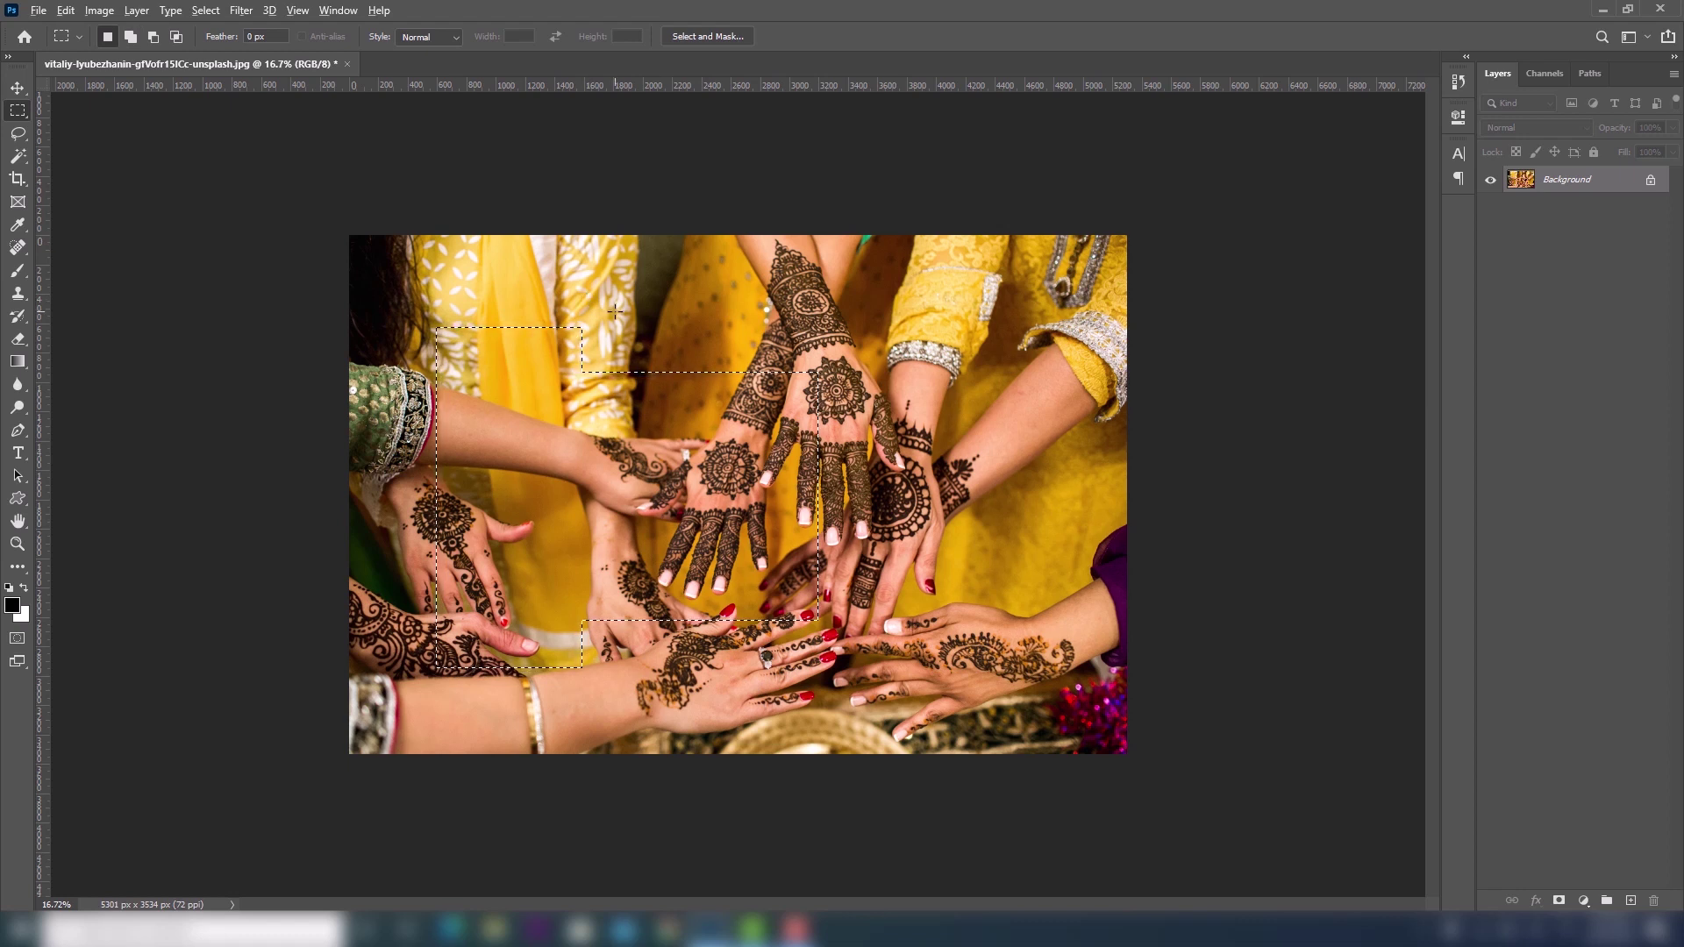
pyautogui.press('alt')
pyautogui.moveTo(409, 282)
pyautogui.mouseDown()
pyautogui.moveTo(636, 584)
pyautogui.moveTo(641, 712)
pyautogui.mouseUp()
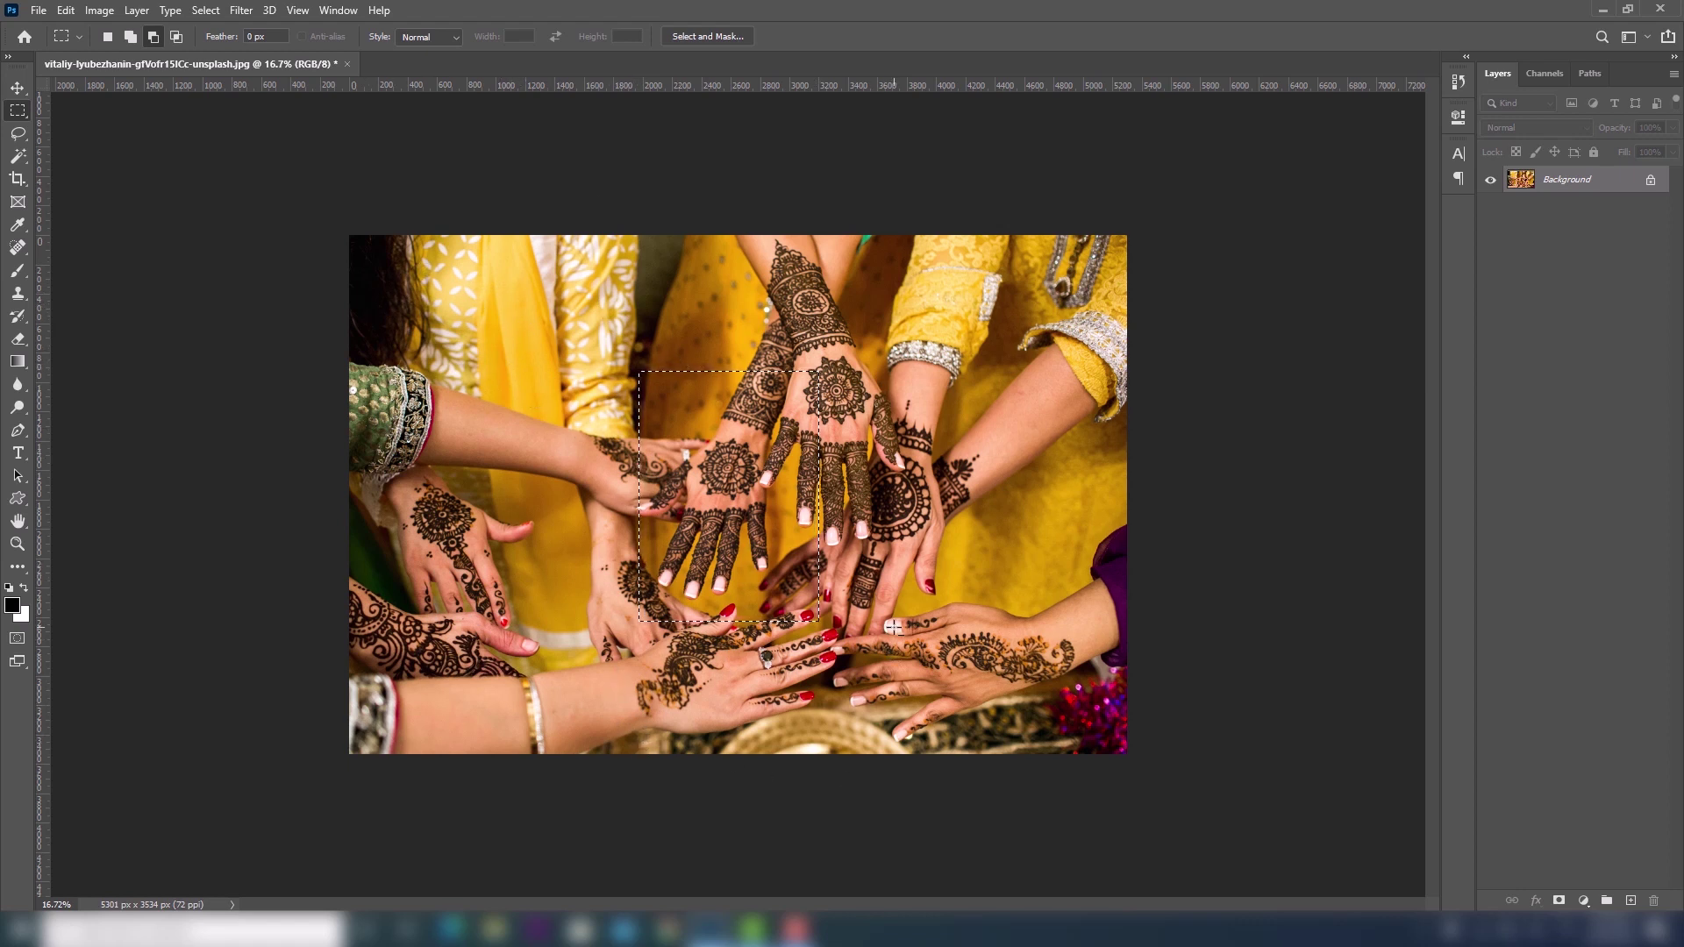
pyautogui.press('alt')
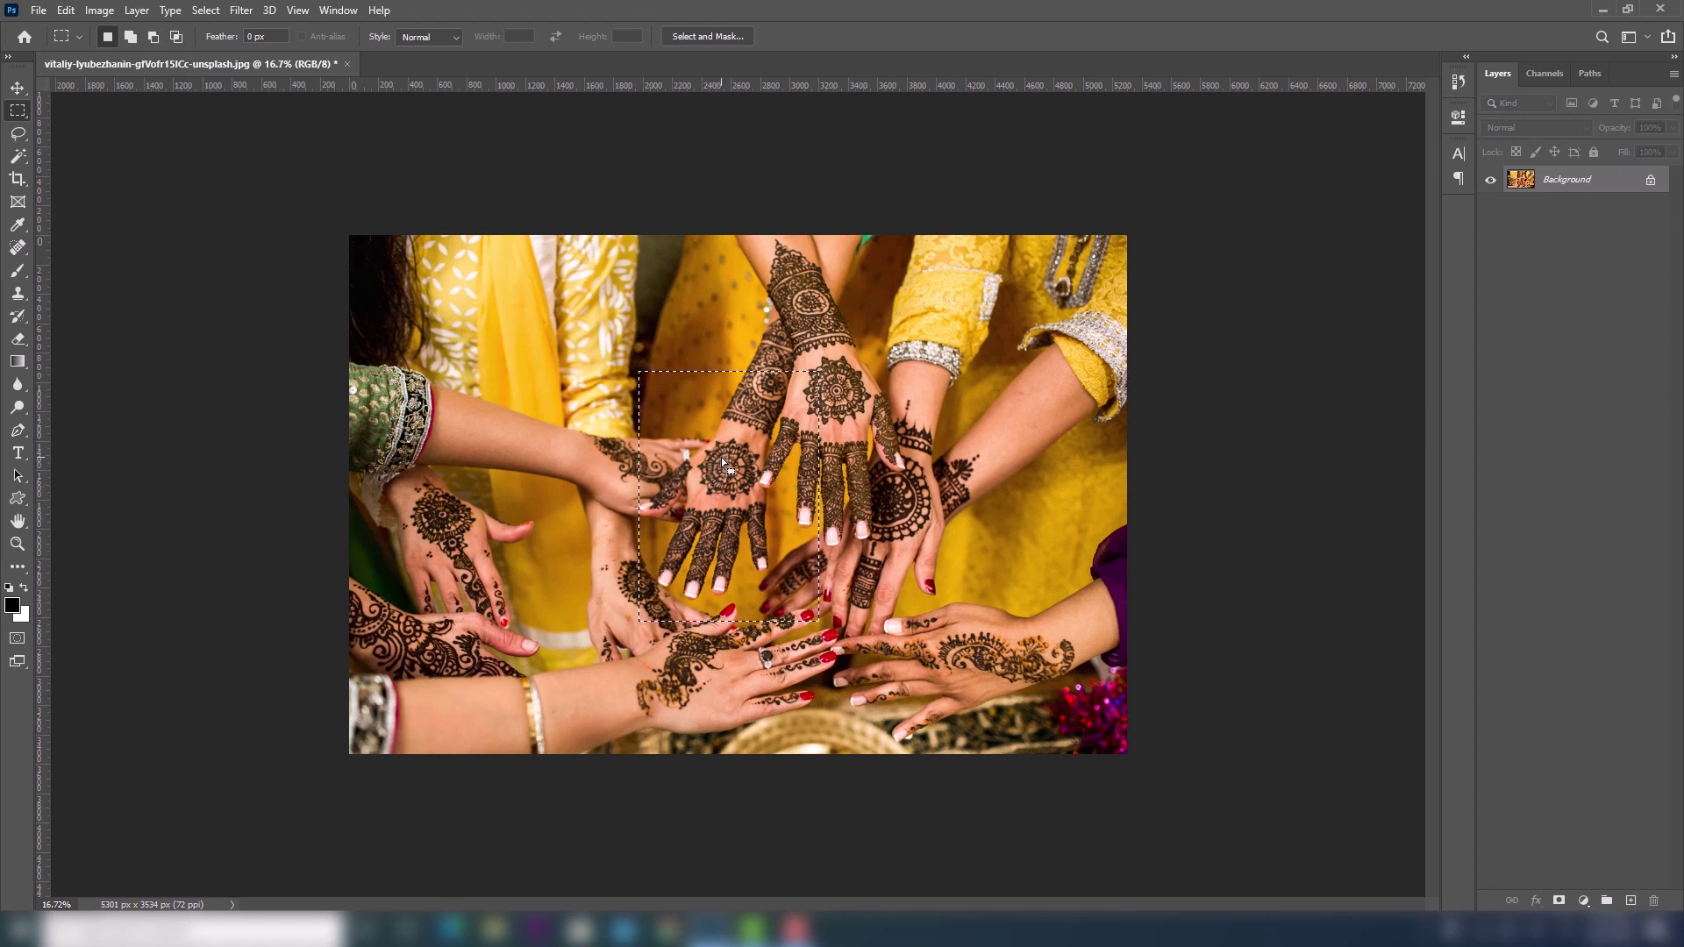
pyautogui.press('shift')
pyautogui.press('alt')
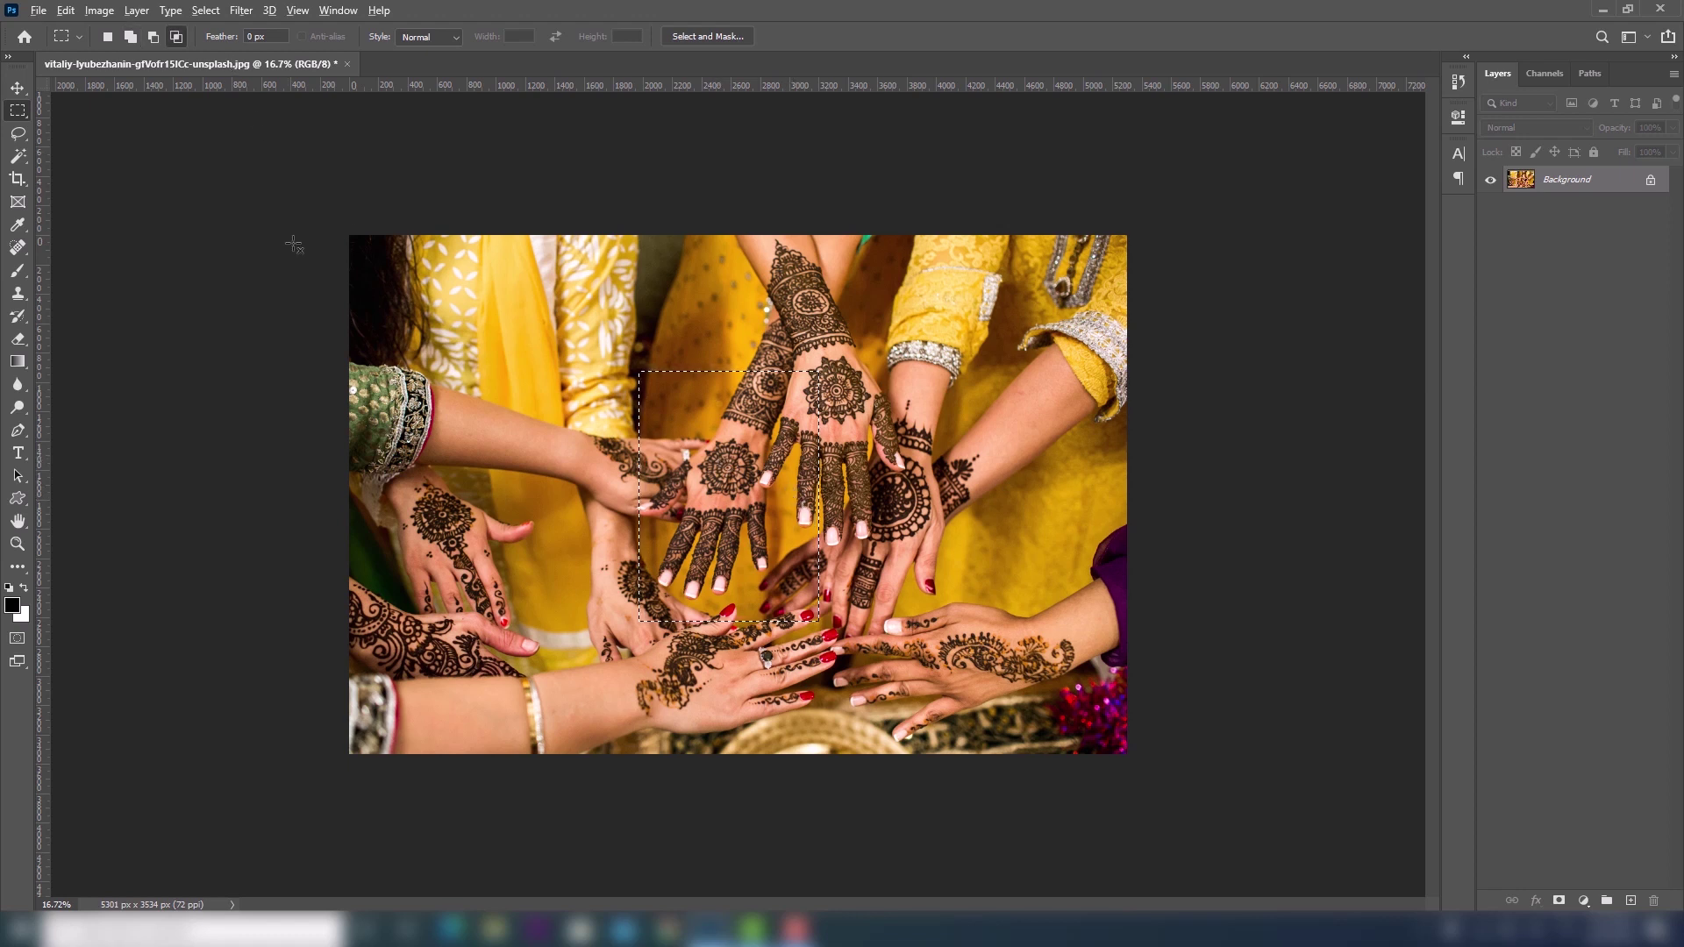
# Intersect the selection with a rectangle, then draw a wide band over the upper-left yellow clothing.
pyautogui.click(173, 36)
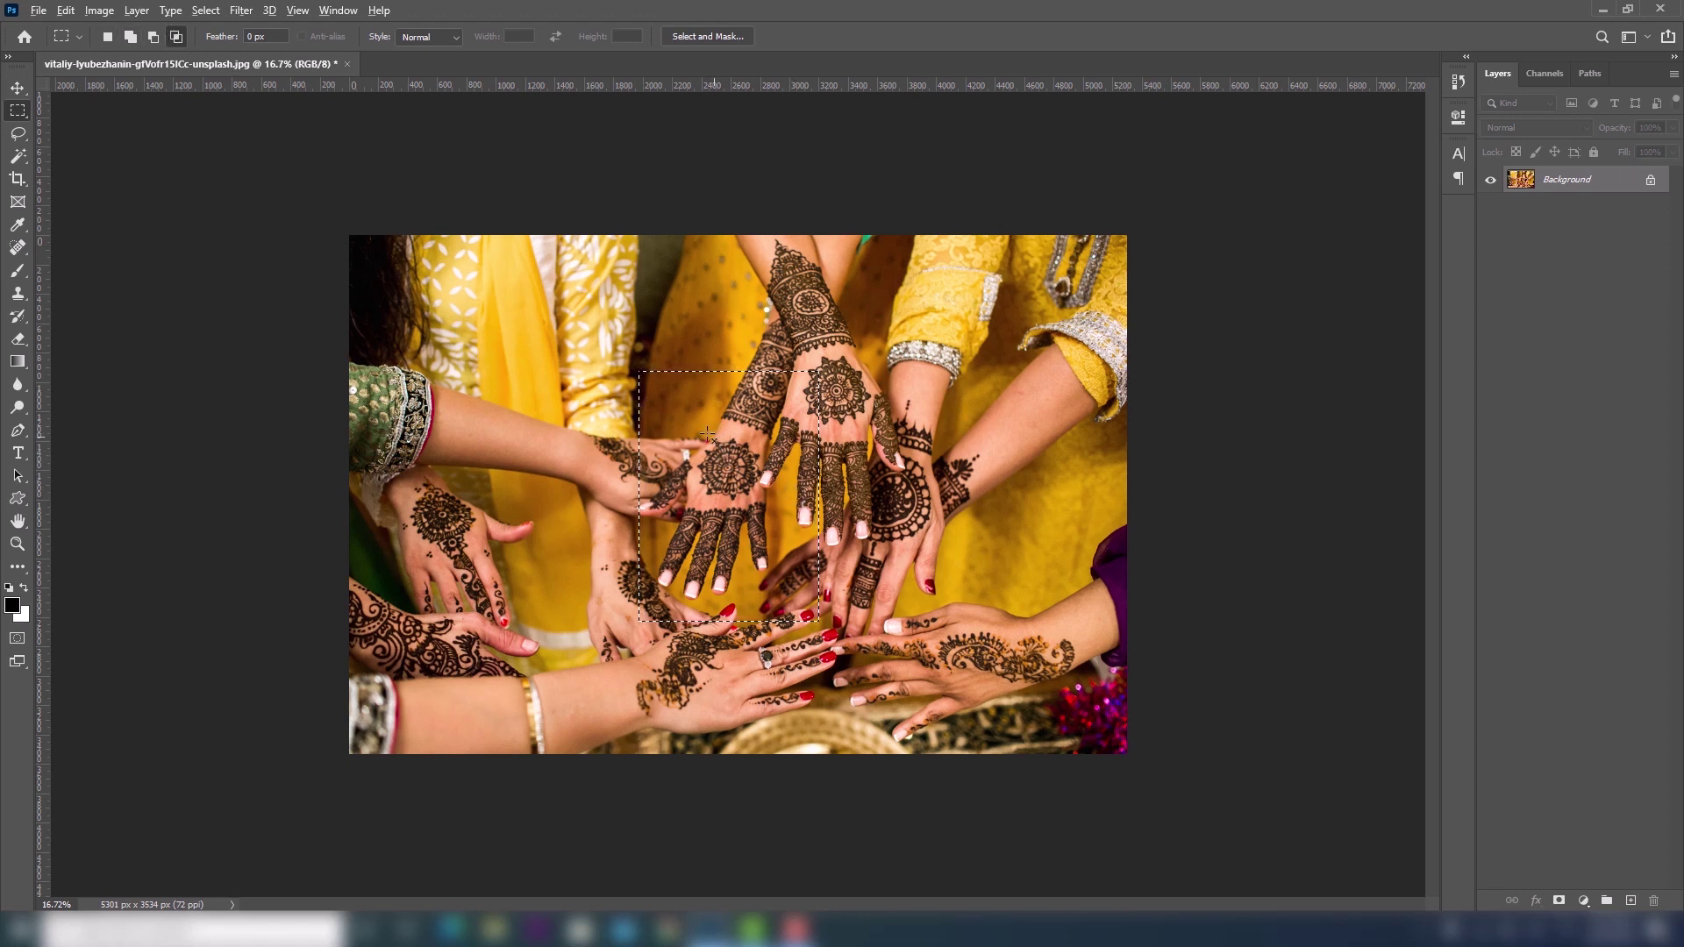
pyautogui.moveTo(665, 340)
pyautogui.mouseDown()
pyautogui.moveTo(755, 446)
pyautogui.moveTo(890, 496)
pyautogui.mouseUp()
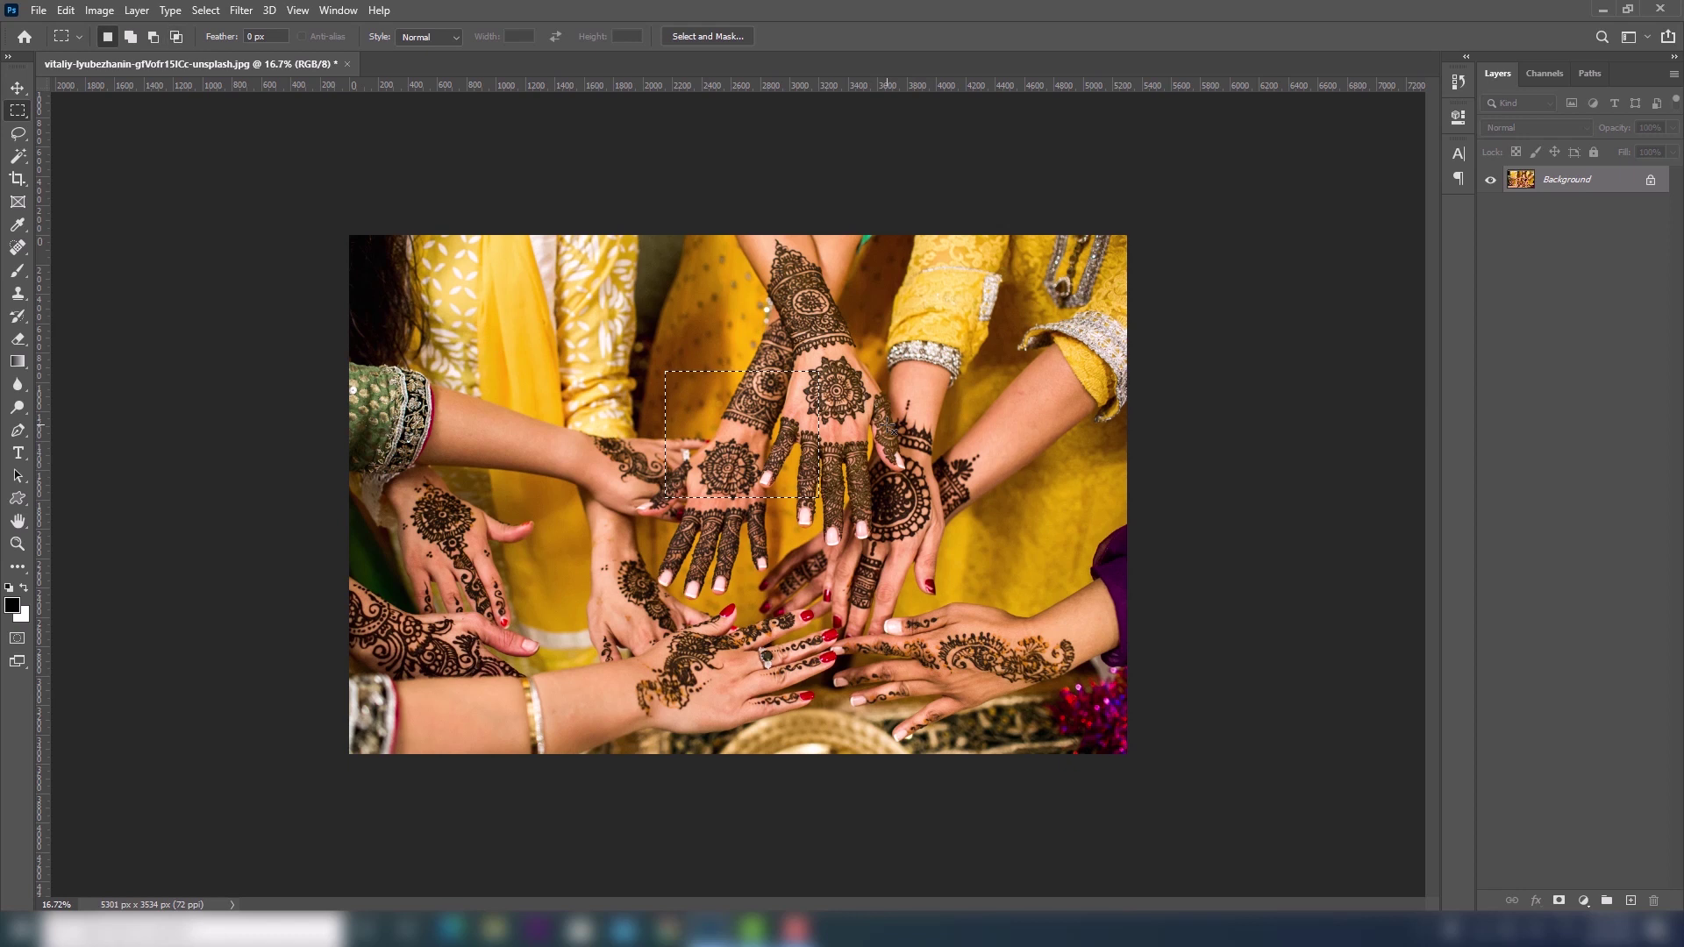
pyautogui.moveTo(819, 370); pyautogui.dragTo(638, 621)
pyautogui.moveTo(439, 305)
pyautogui.mouseDown()
pyautogui.moveTo(679, 532)
pyautogui.moveTo(631, 471)
pyautogui.mouseUp()
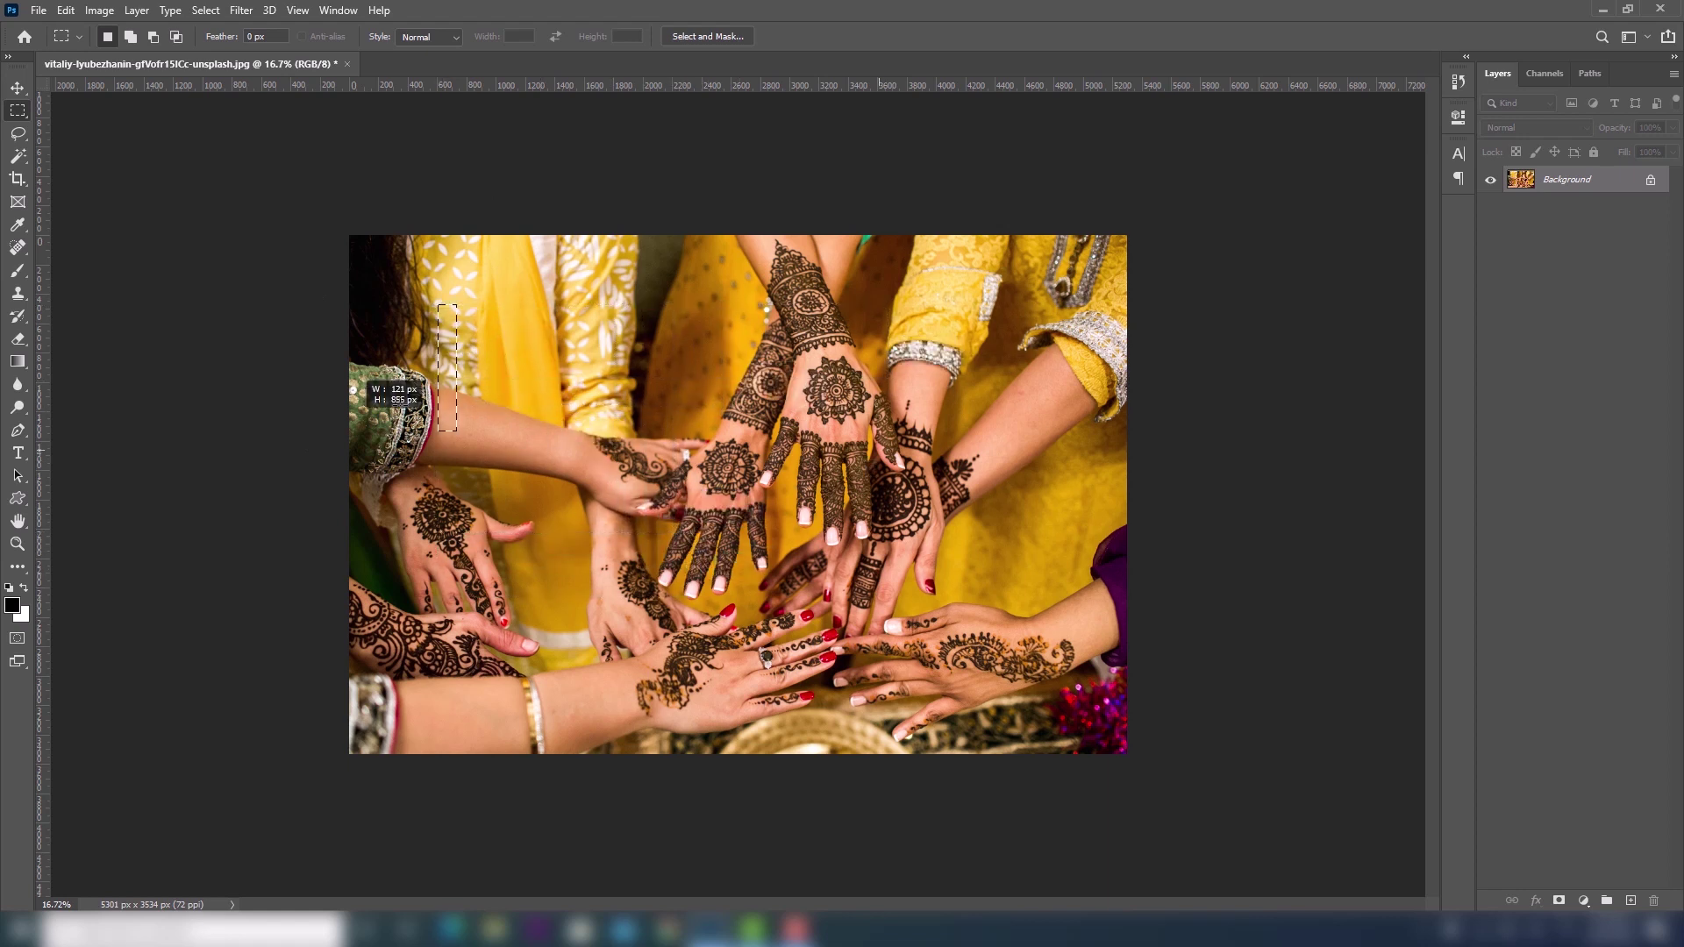
pyautogui.moveTo(630, 471); pyautogui.dragTo(771, 435)
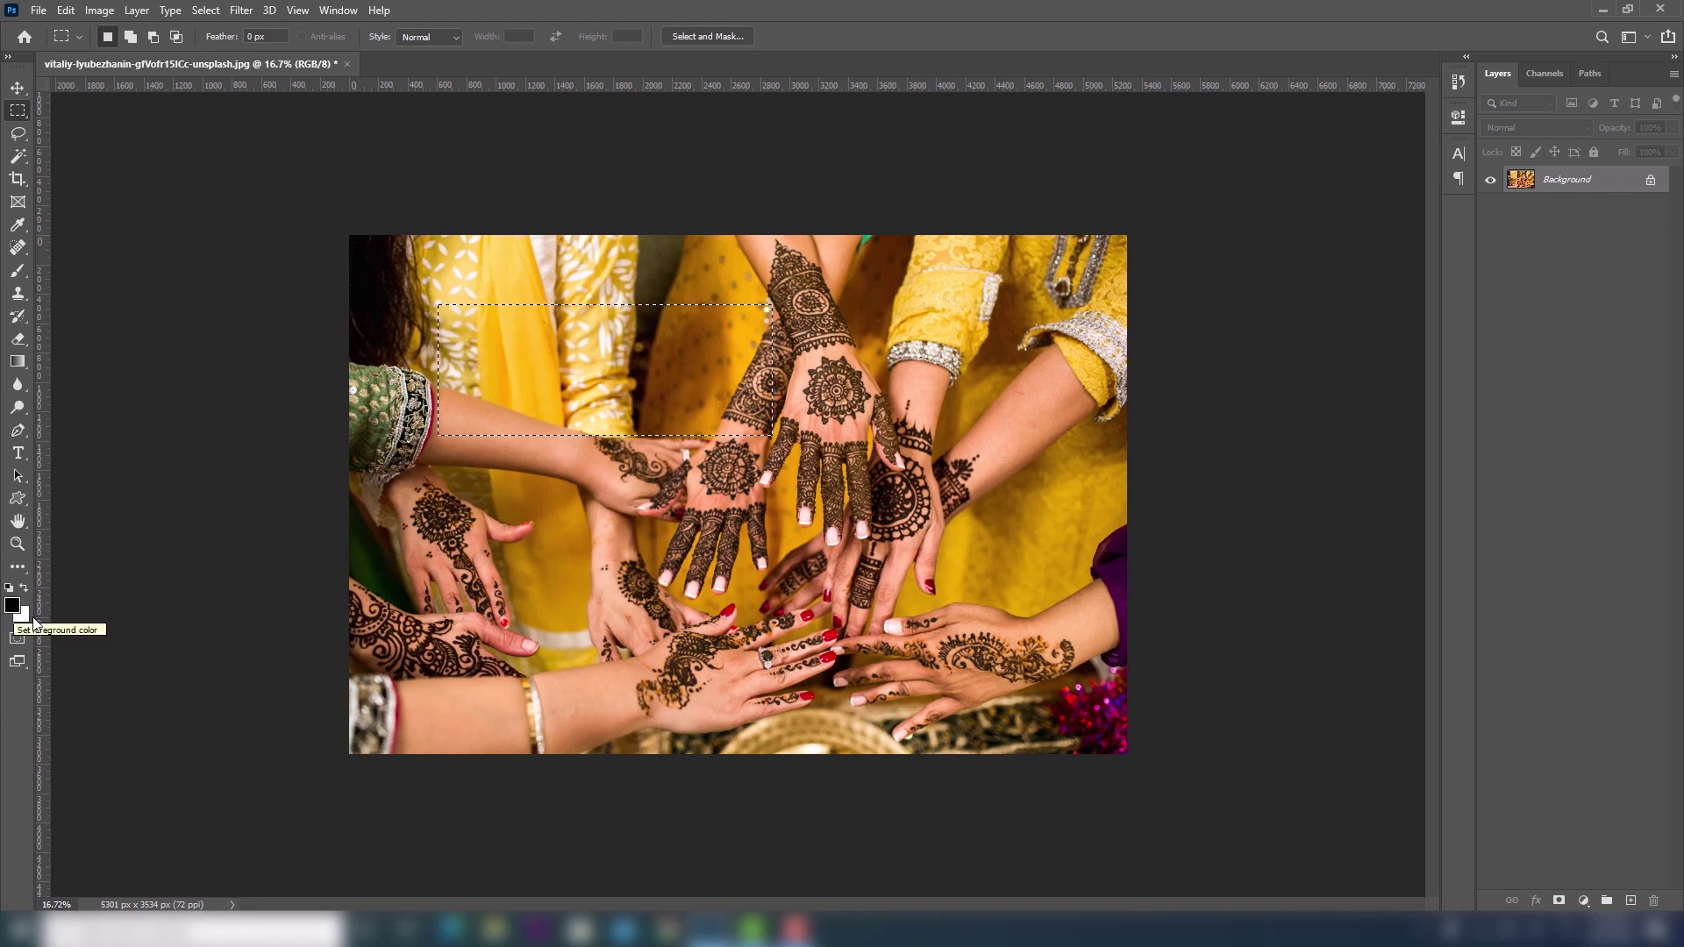
# Set the foreground colour to golden yellow d7b100 in the Color Picker.
pyautogui.click(13, 606)
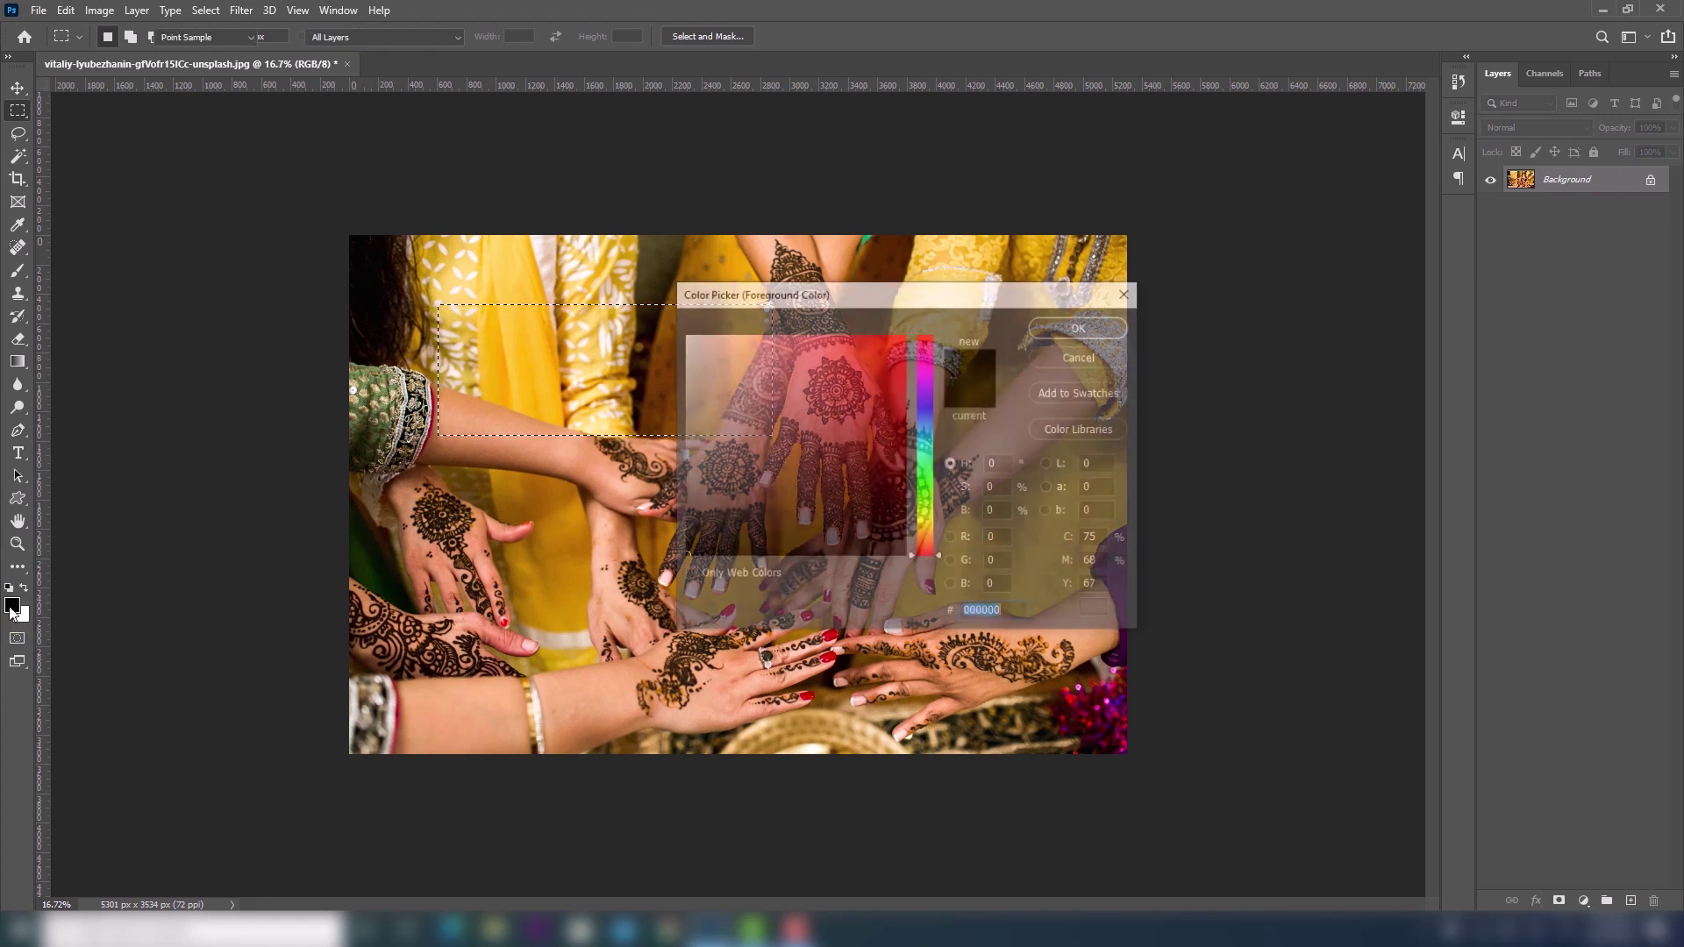
pyautogui.click(925, 421)
pyautogui.click(897, 382)
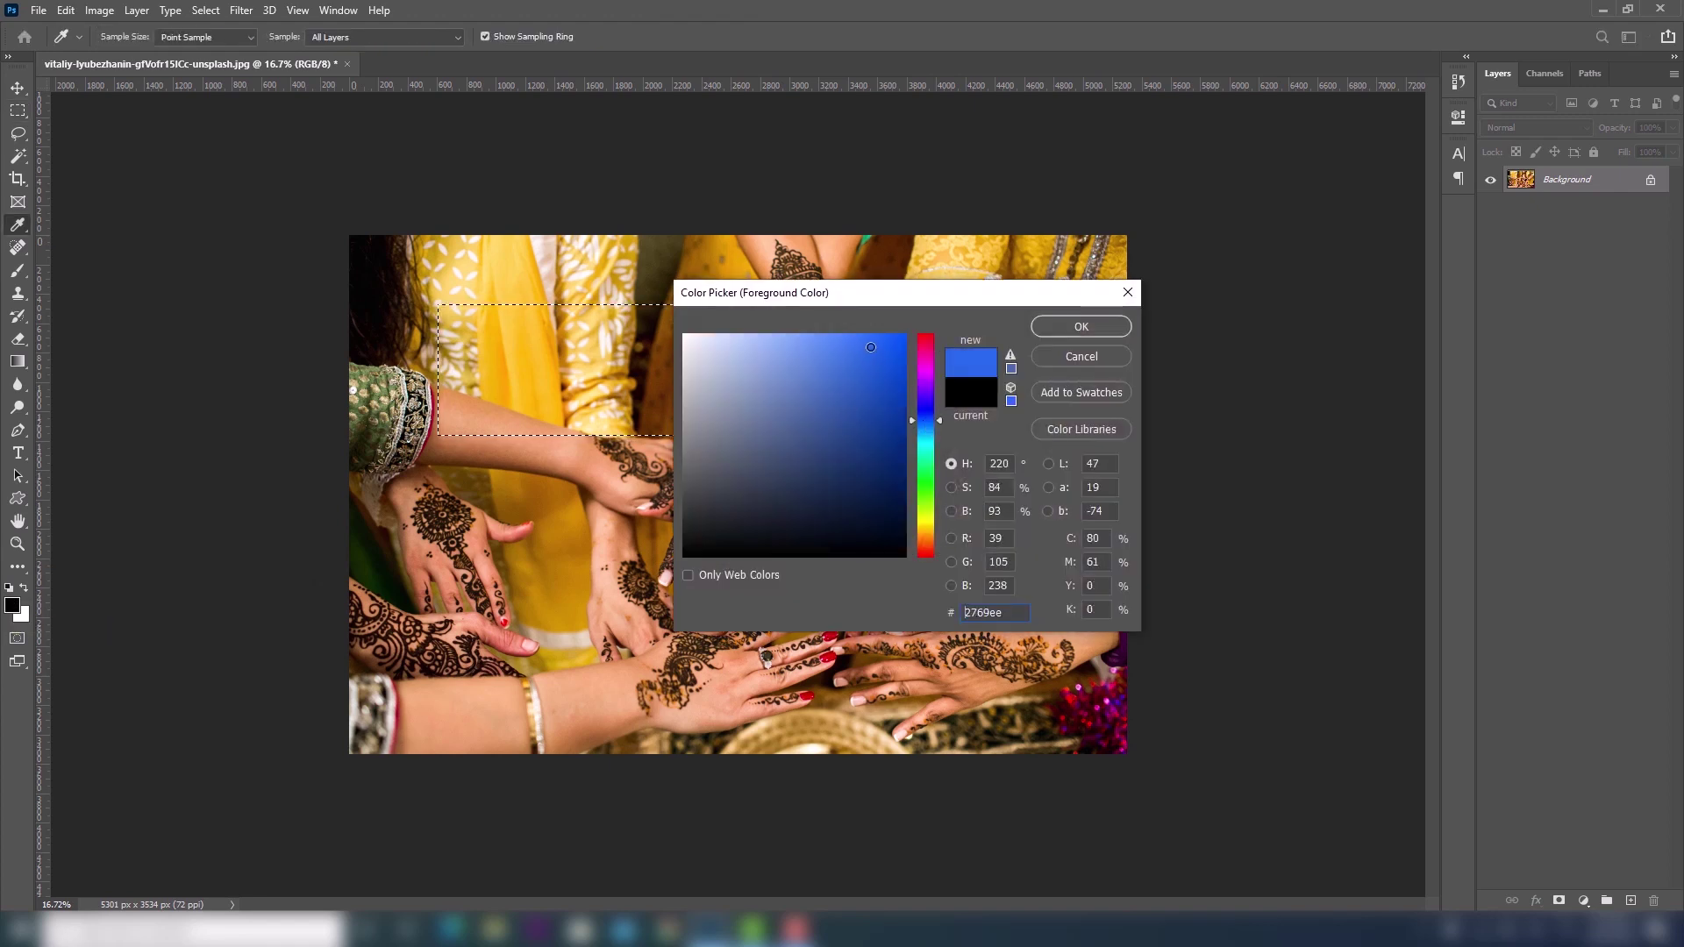
pyautogui.moveTo(933, 484); pyautogui.dragTo(933, 526)
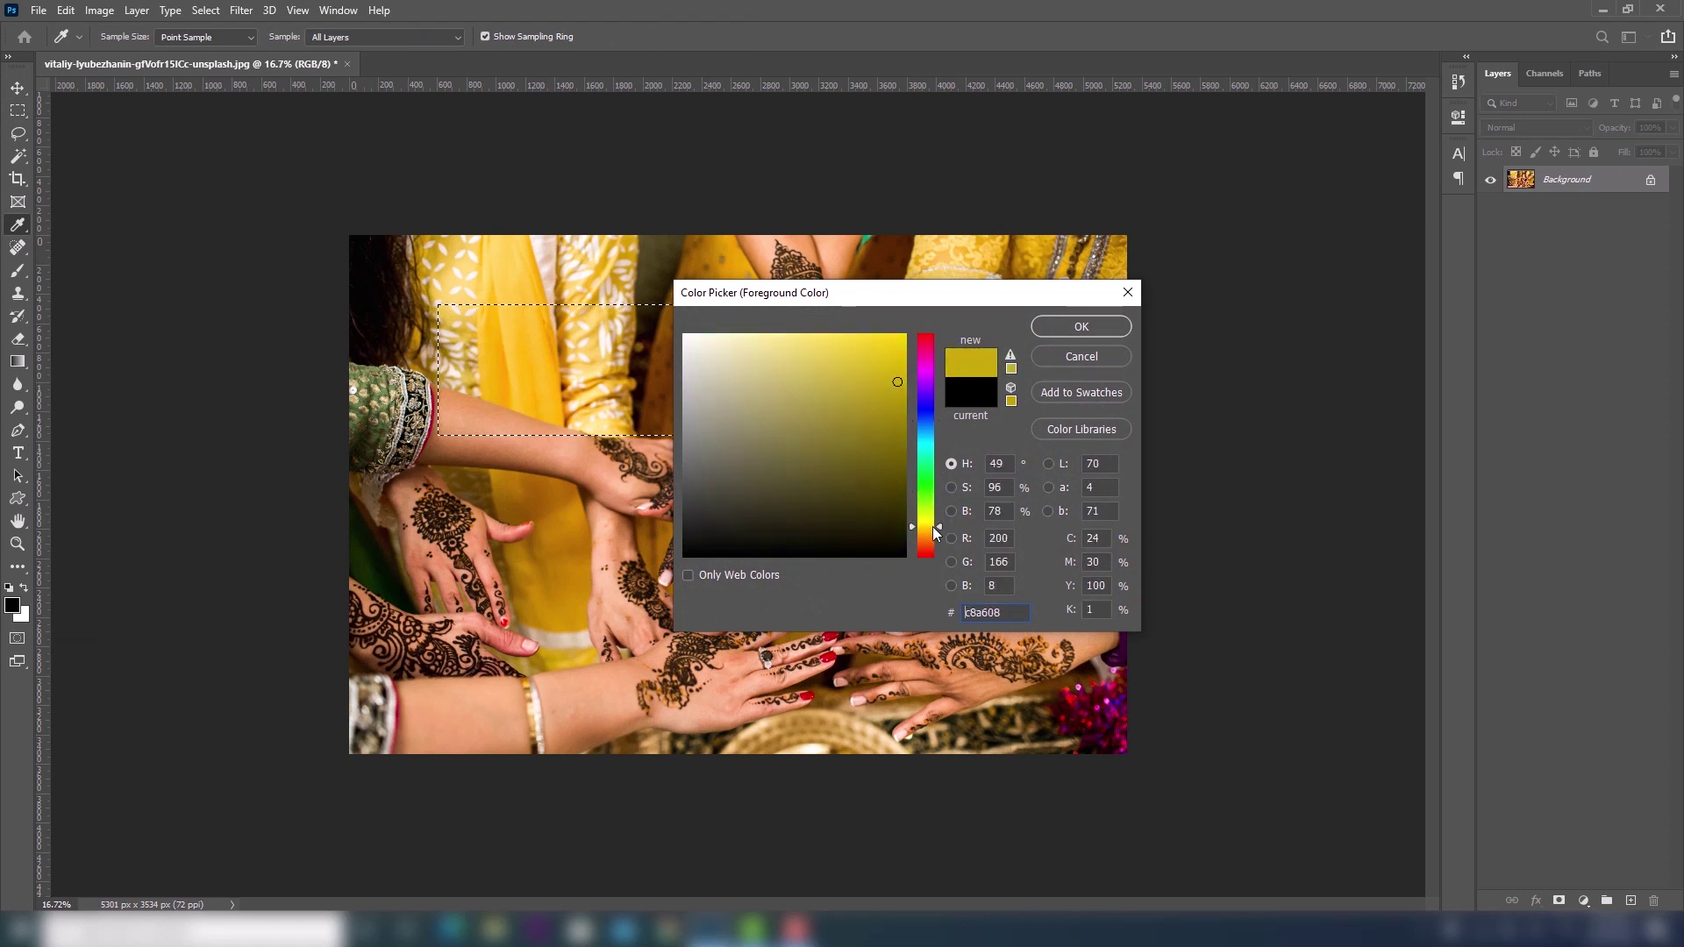
pyautogui.moveTo(886, 387)
pyautogui.mouseDown()
pyautogui.moveTo(912, 402)
pyautogui.moveTo(905, 366)
pyautogui.mouseUp()
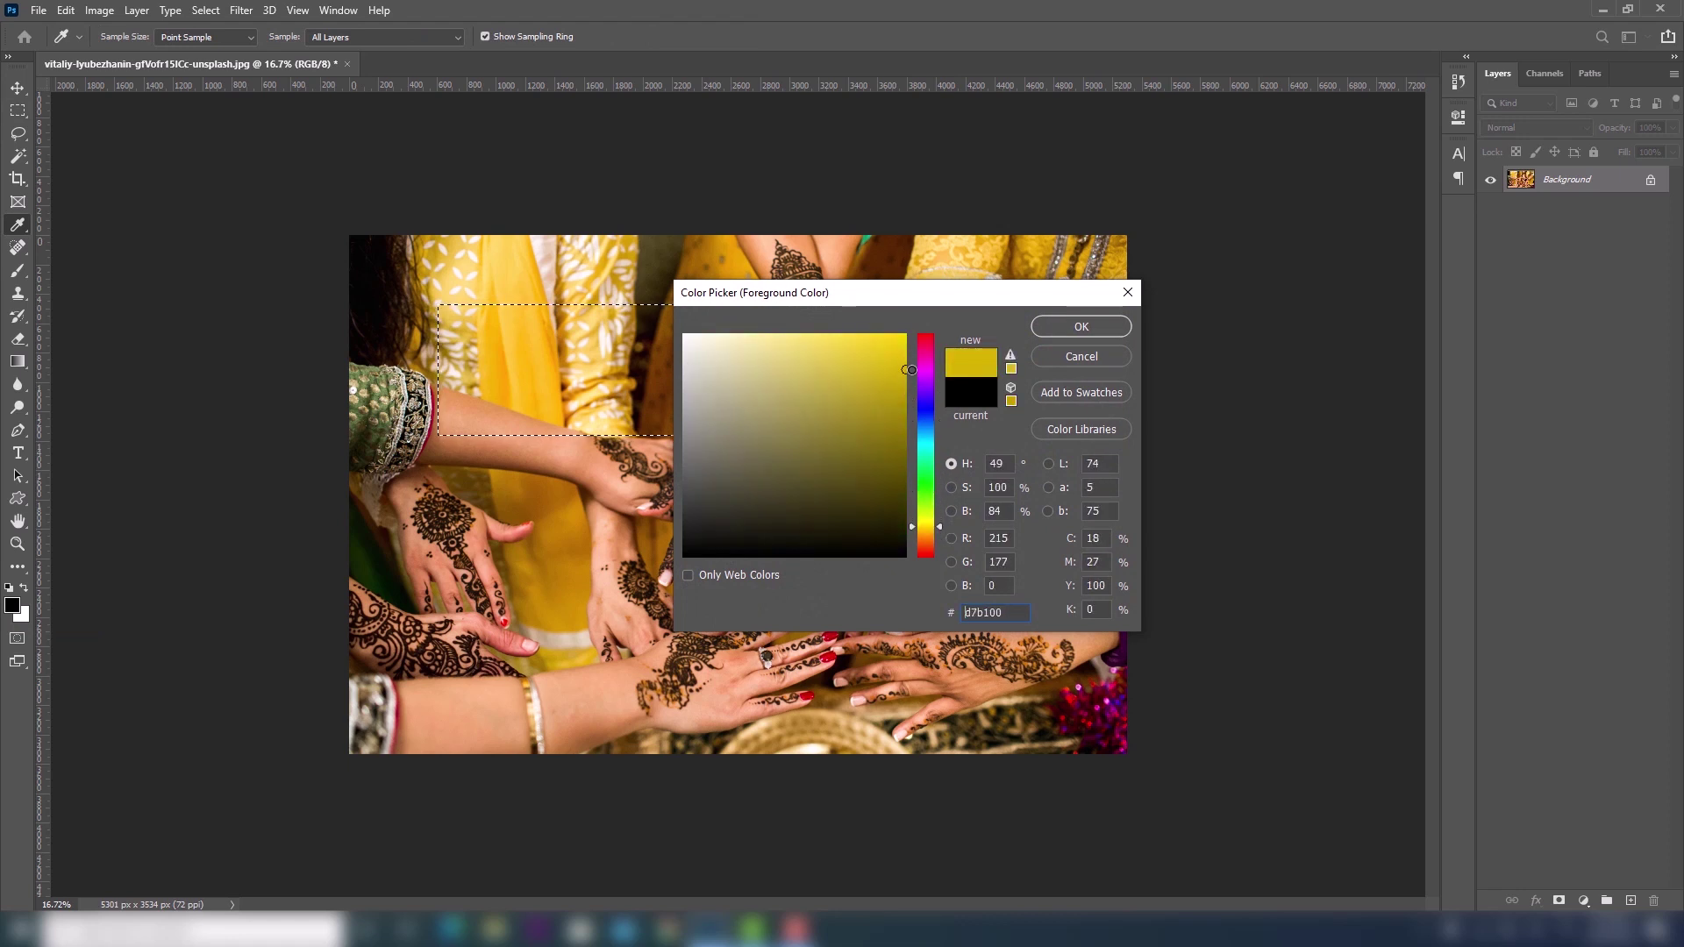
pyautogui.click(1105, 330)
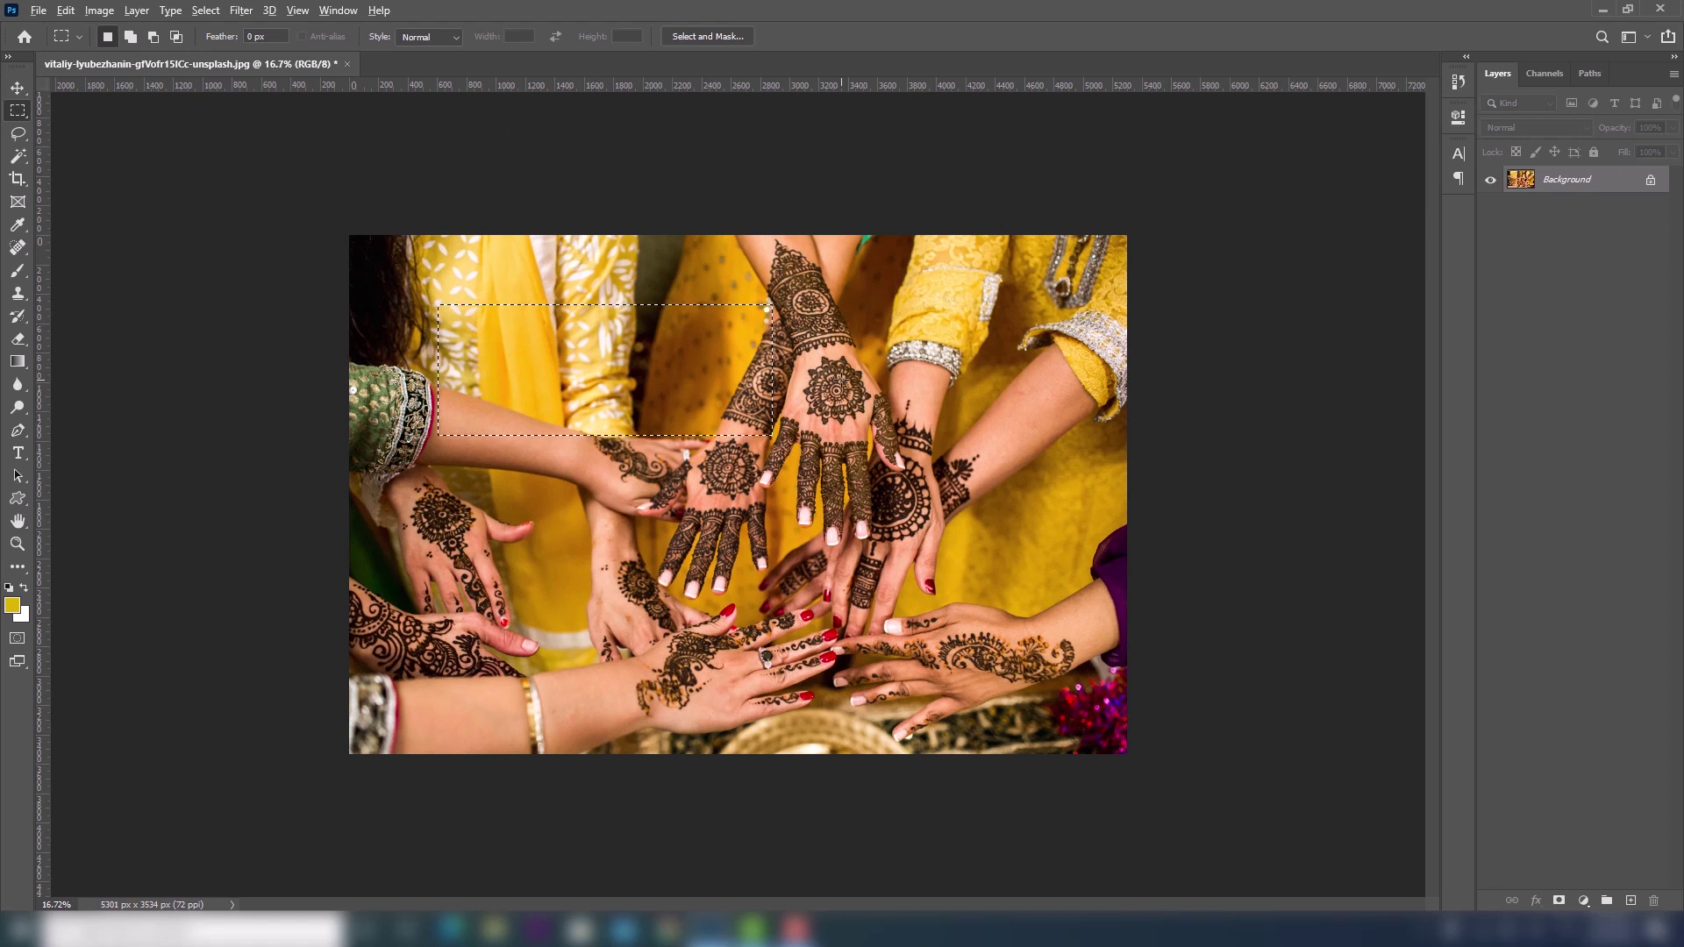
pyautogui.hotkey('alt', 'BackSpace')
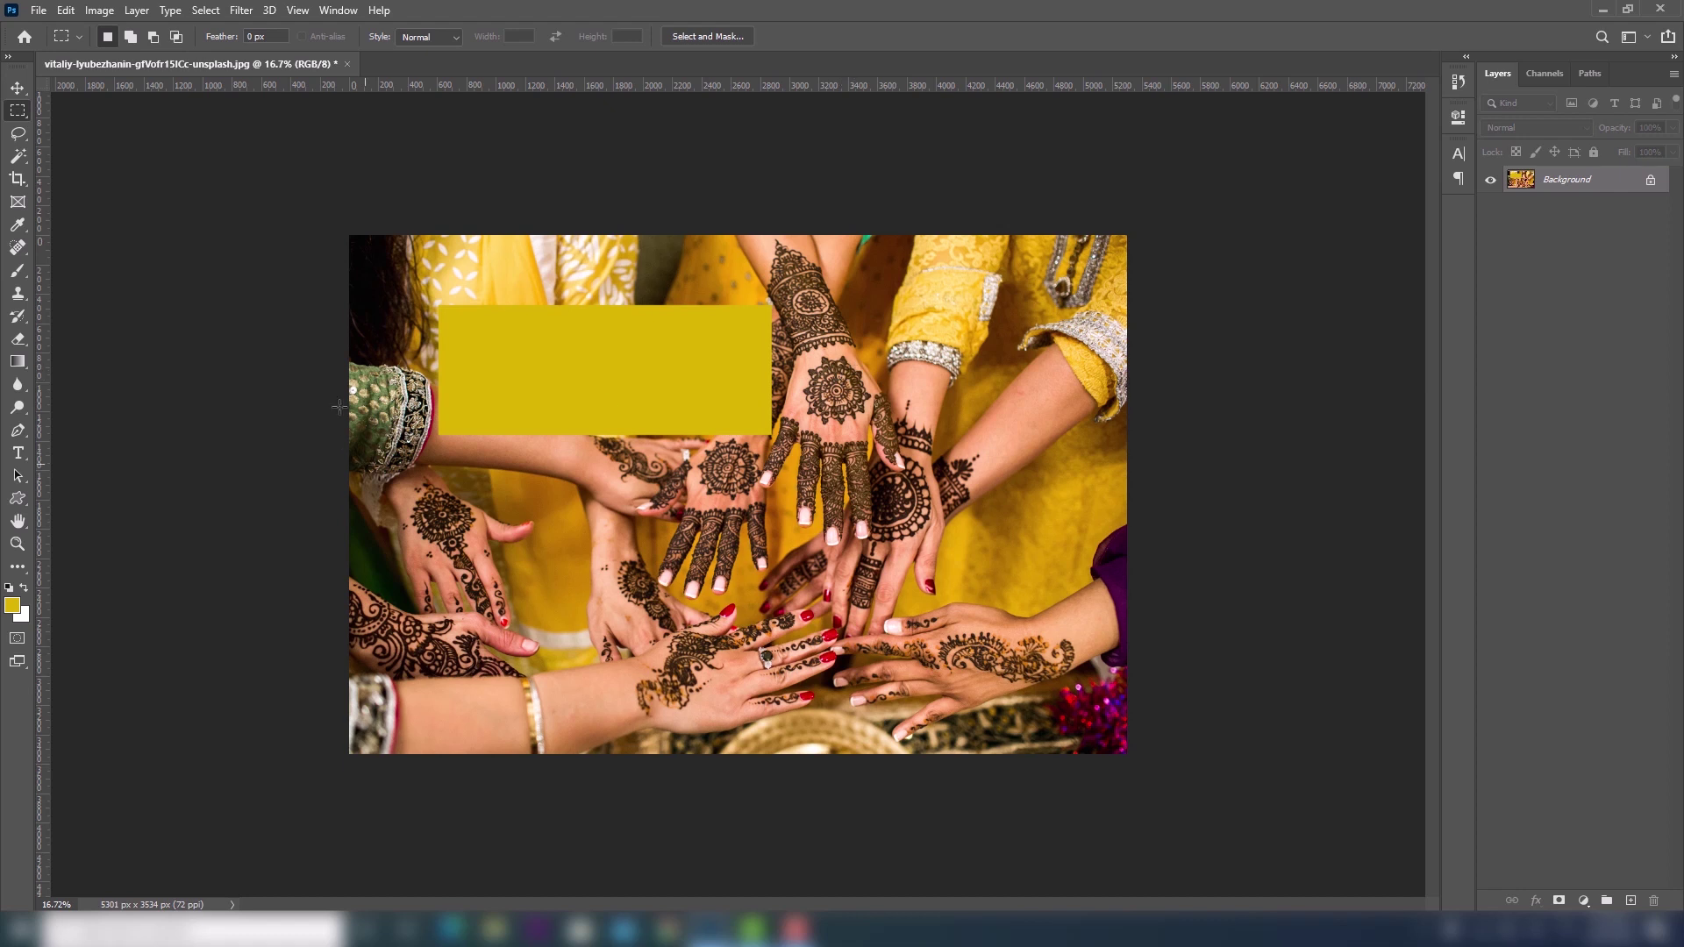
pyautogui.click(17, 89)
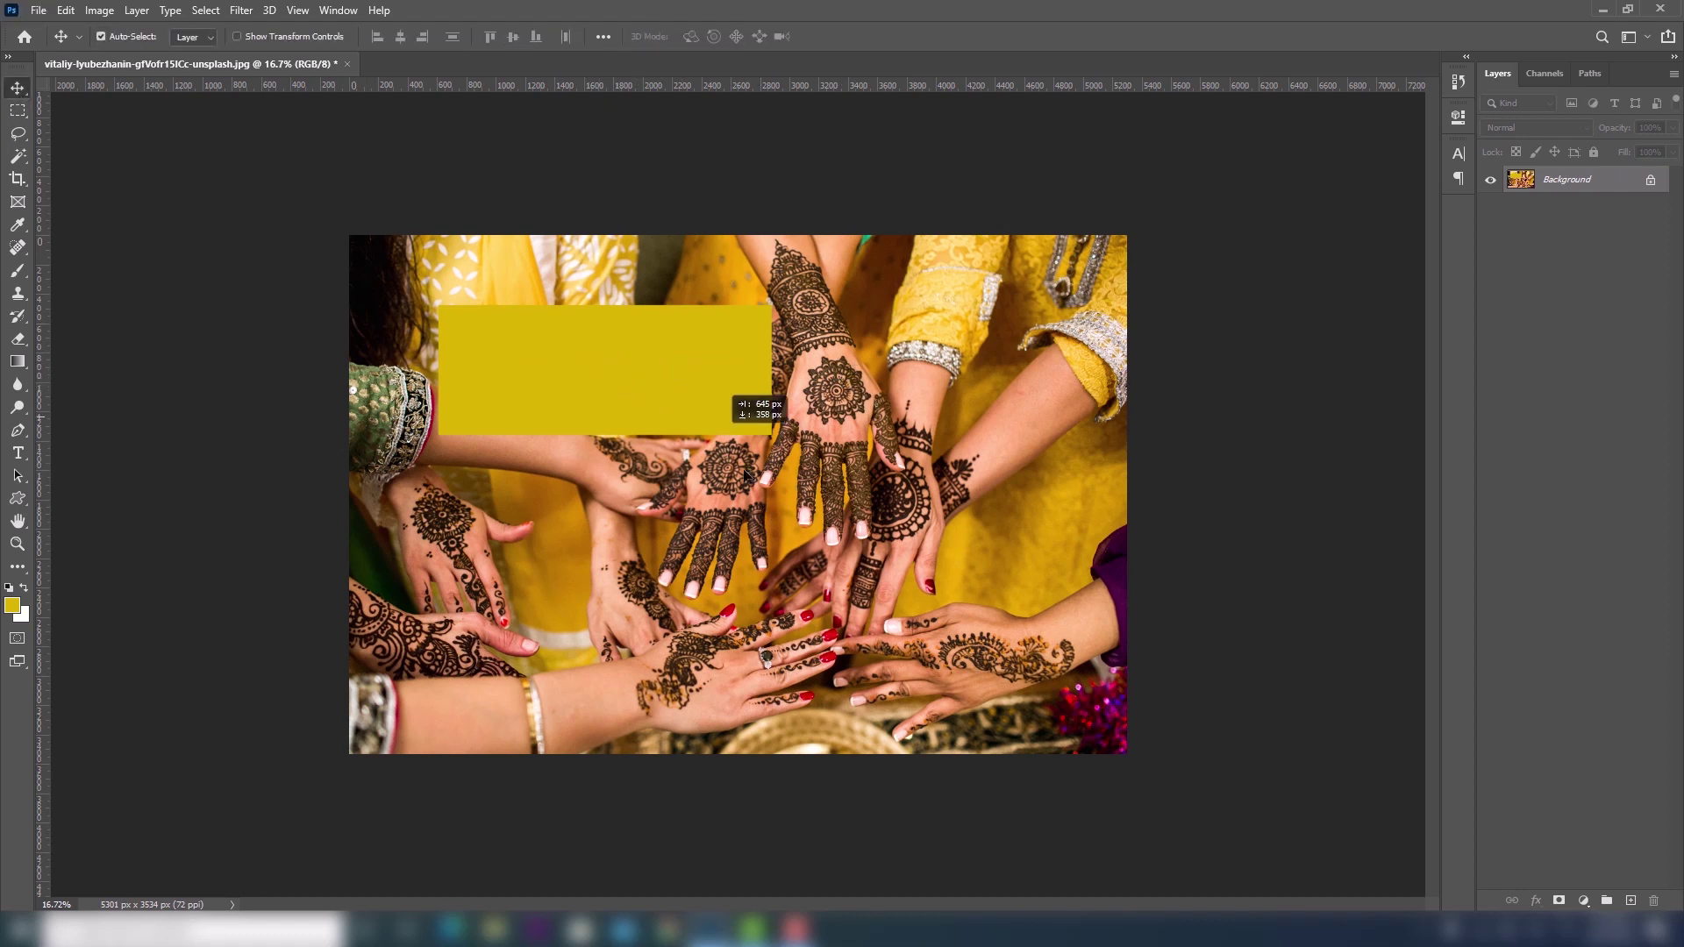
pyautogui.moveTo(631, 392); pyautogui.dragTo(787, 526)
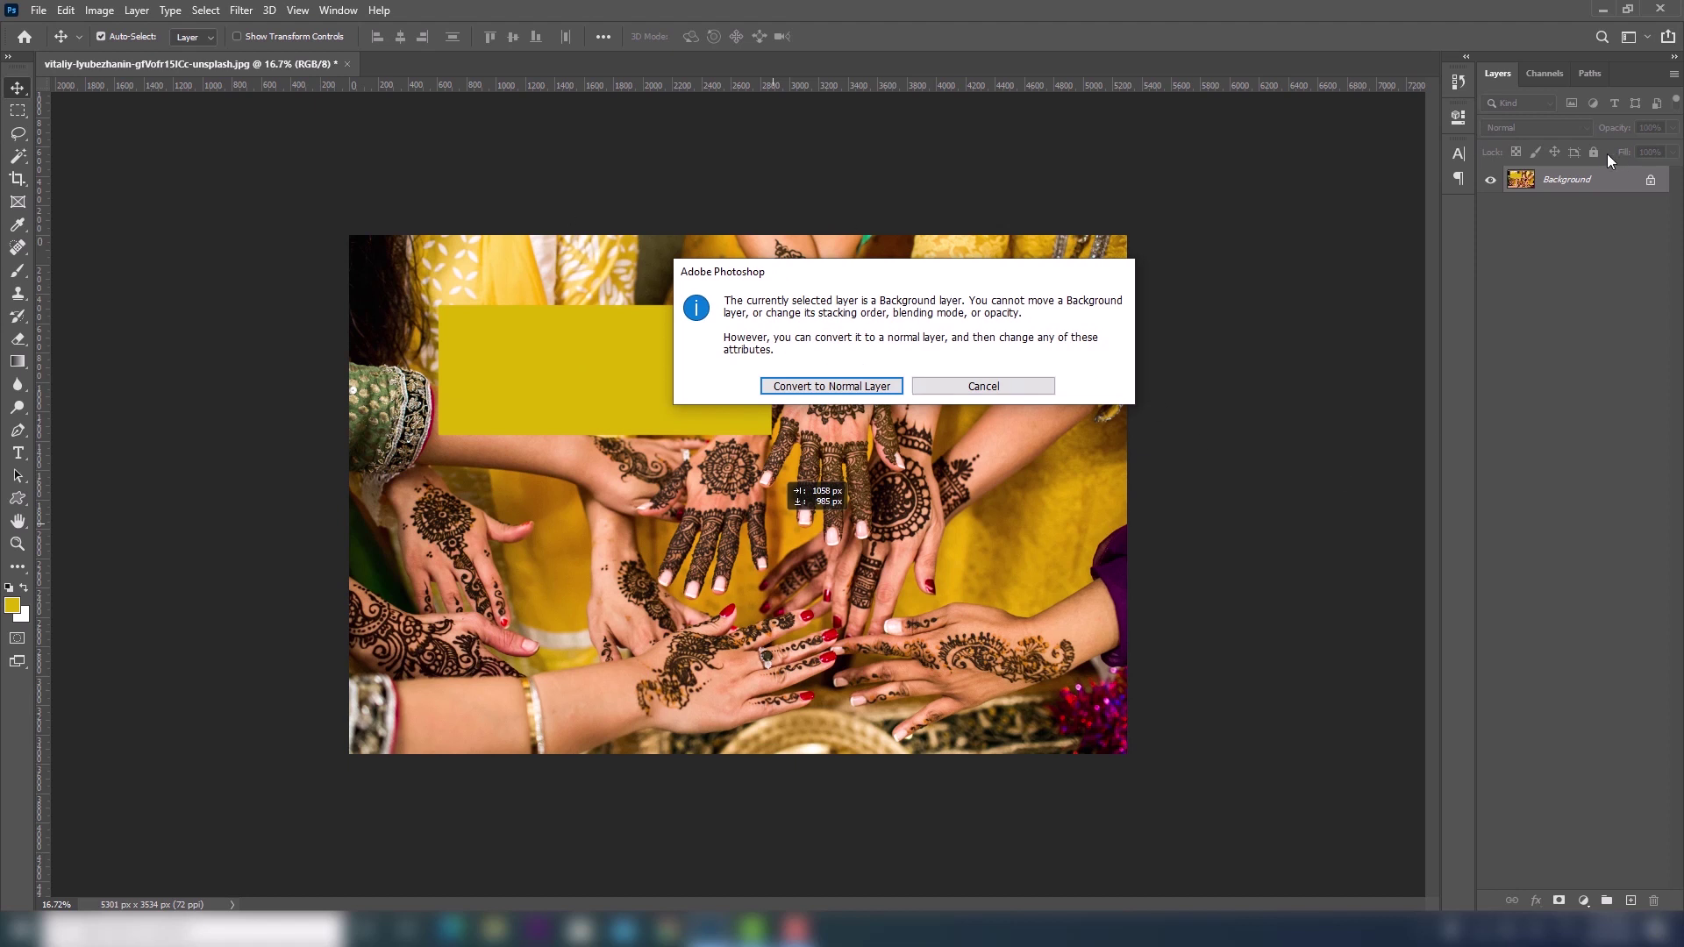
pyautogui.click(981, 388)
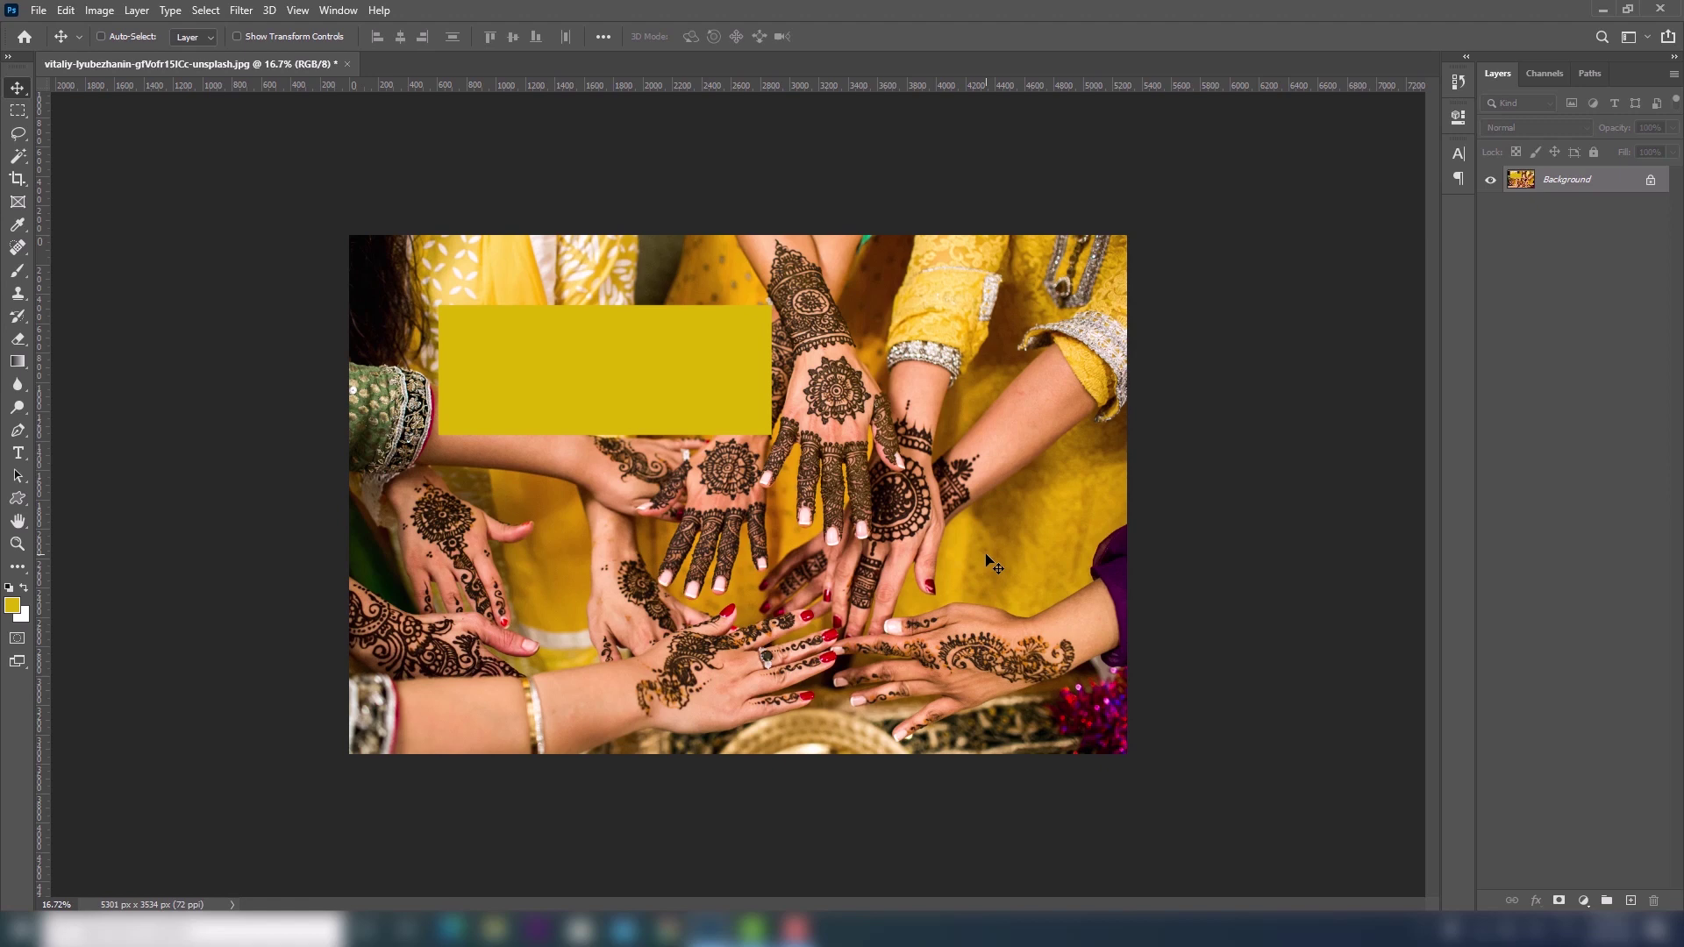
pyautogui.hotkey('ctrl', 'z')
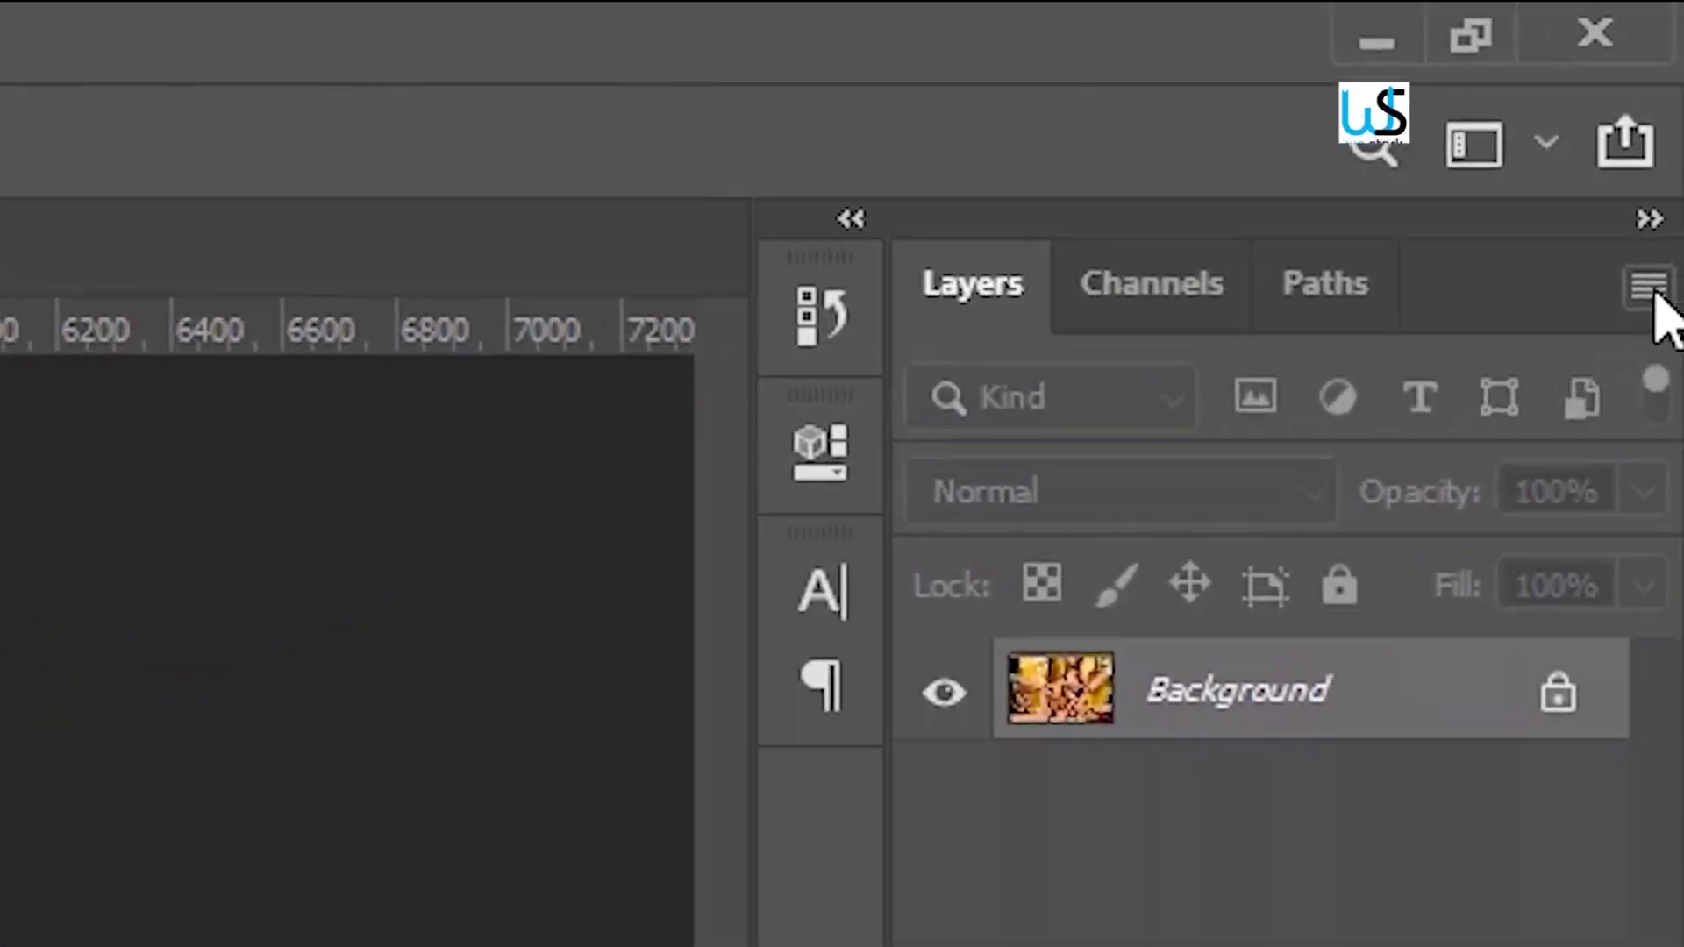
# Check the Layers panel menu, then bring up New Layer settings for 'Layer 1'.
pyautogui.click(1647, 294)
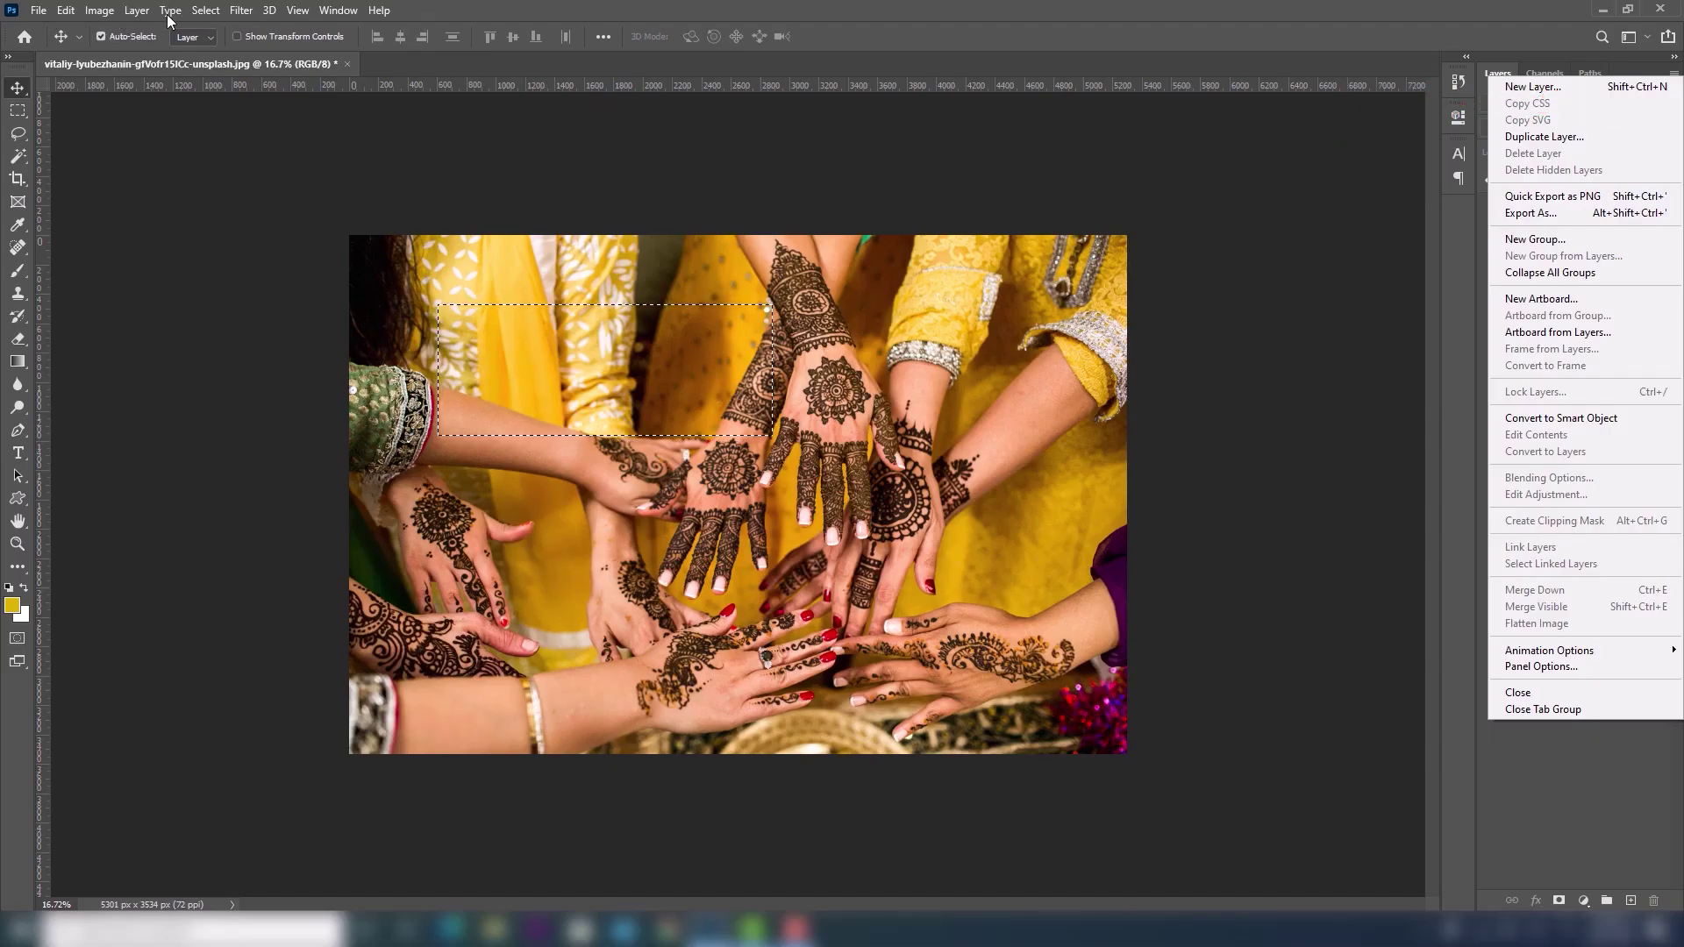
pyautogui.click(136, 17)
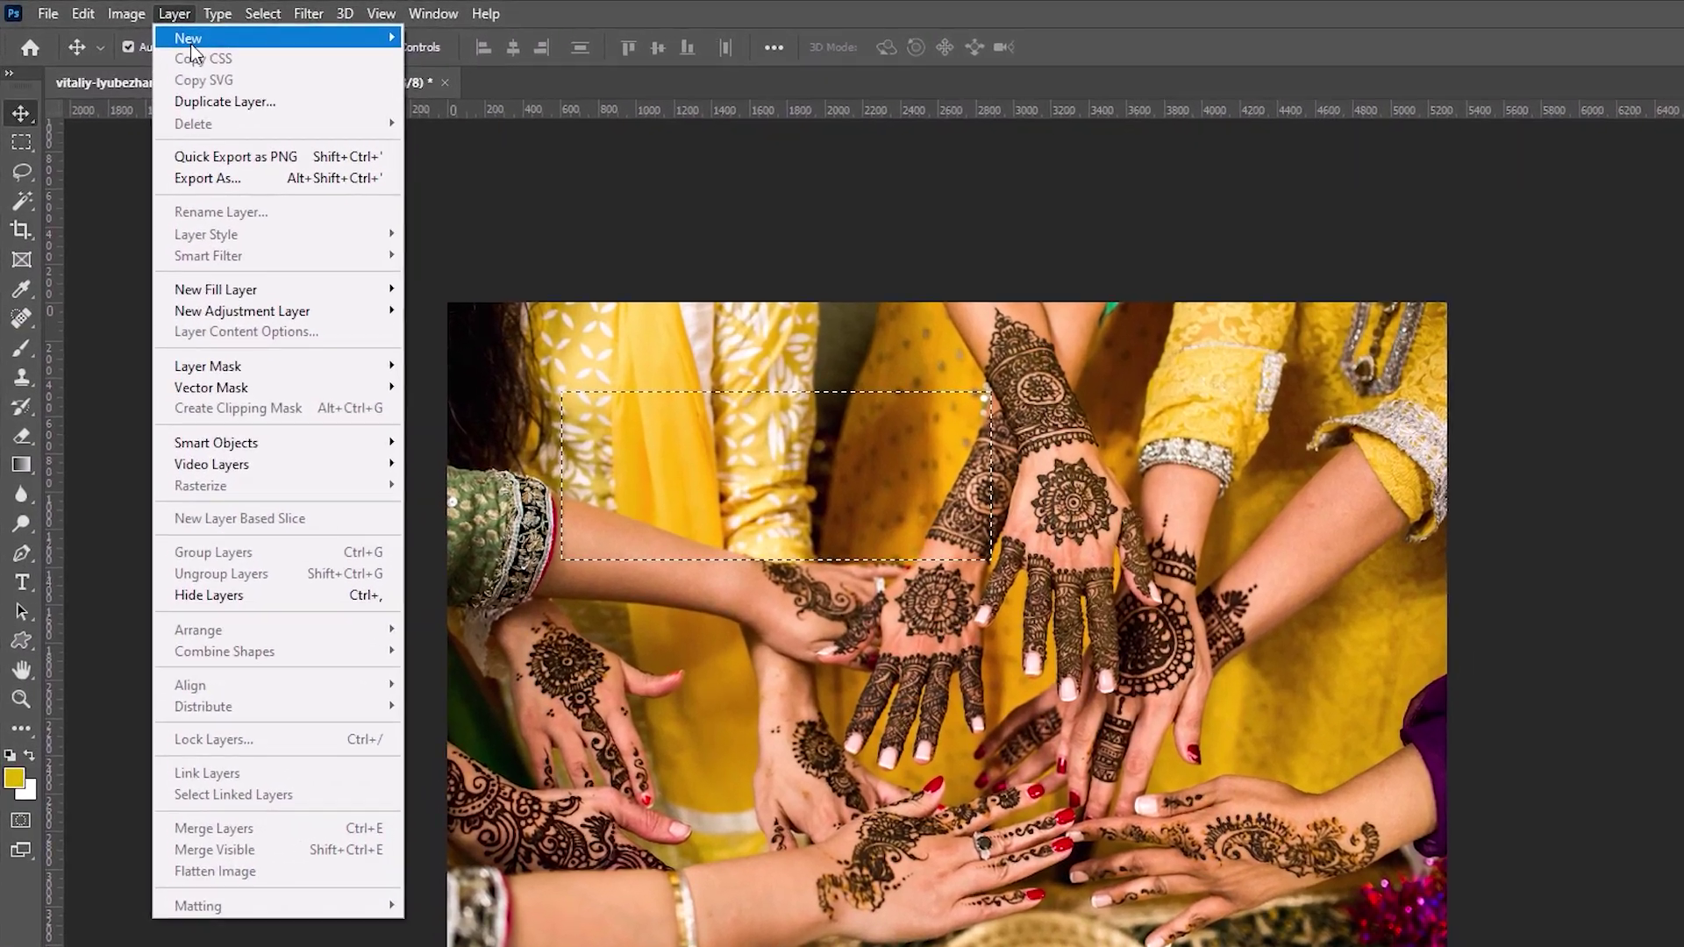
pyautogui.moveTo(329, 69)
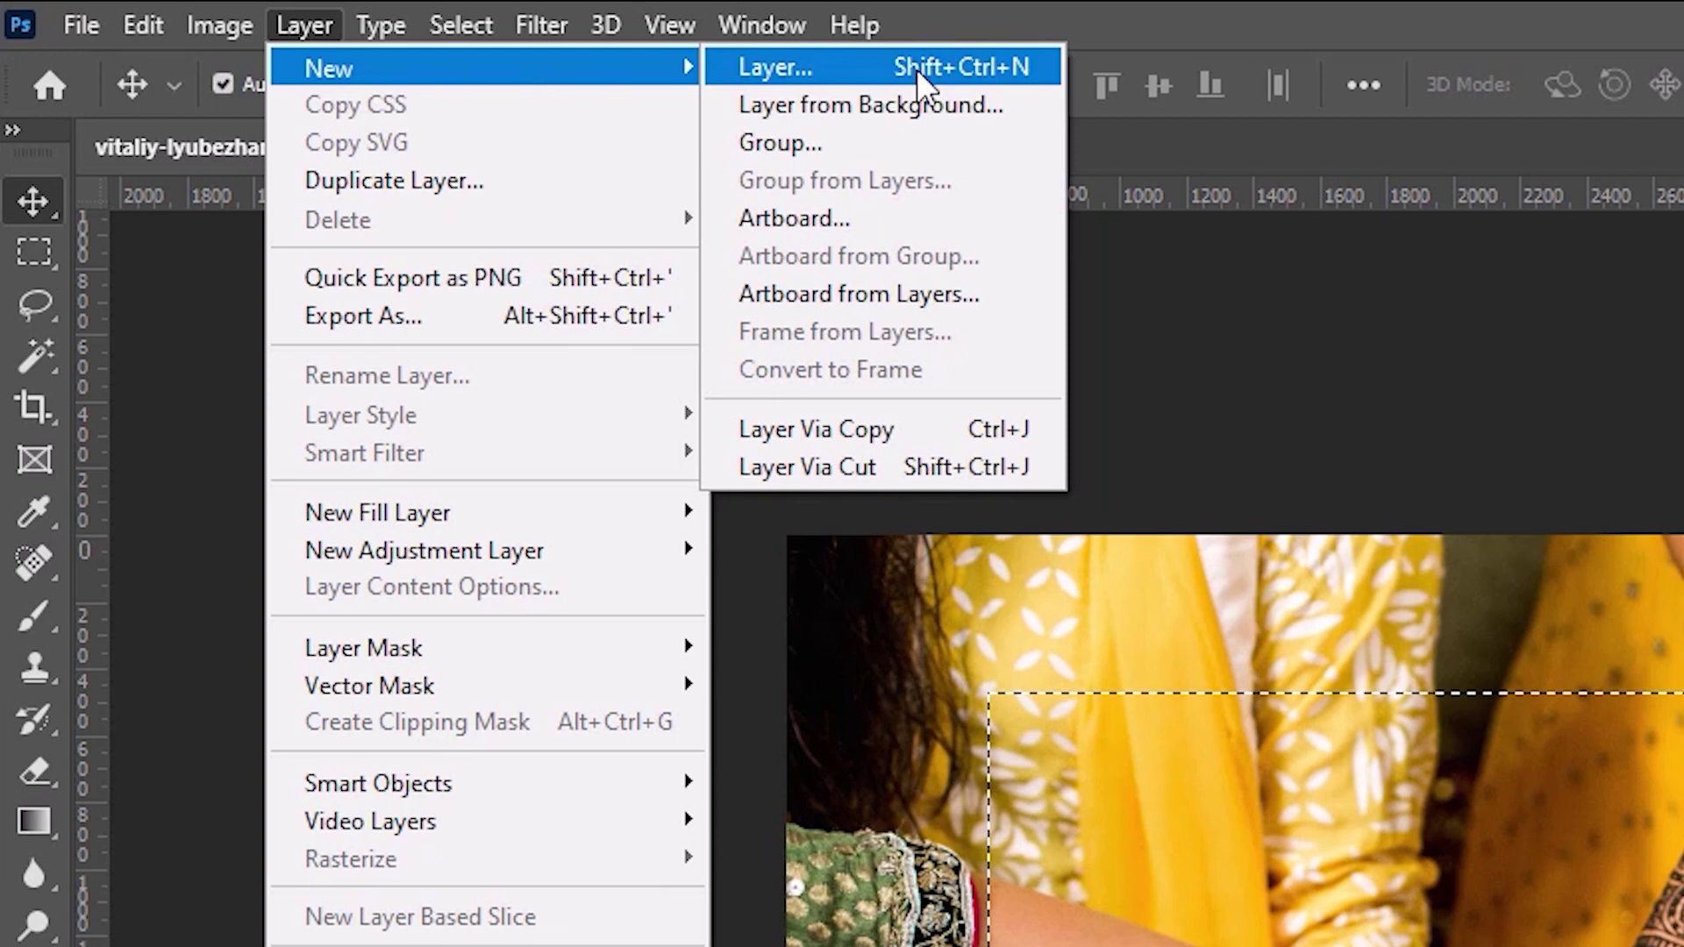
pyautogui.click(918, 68)
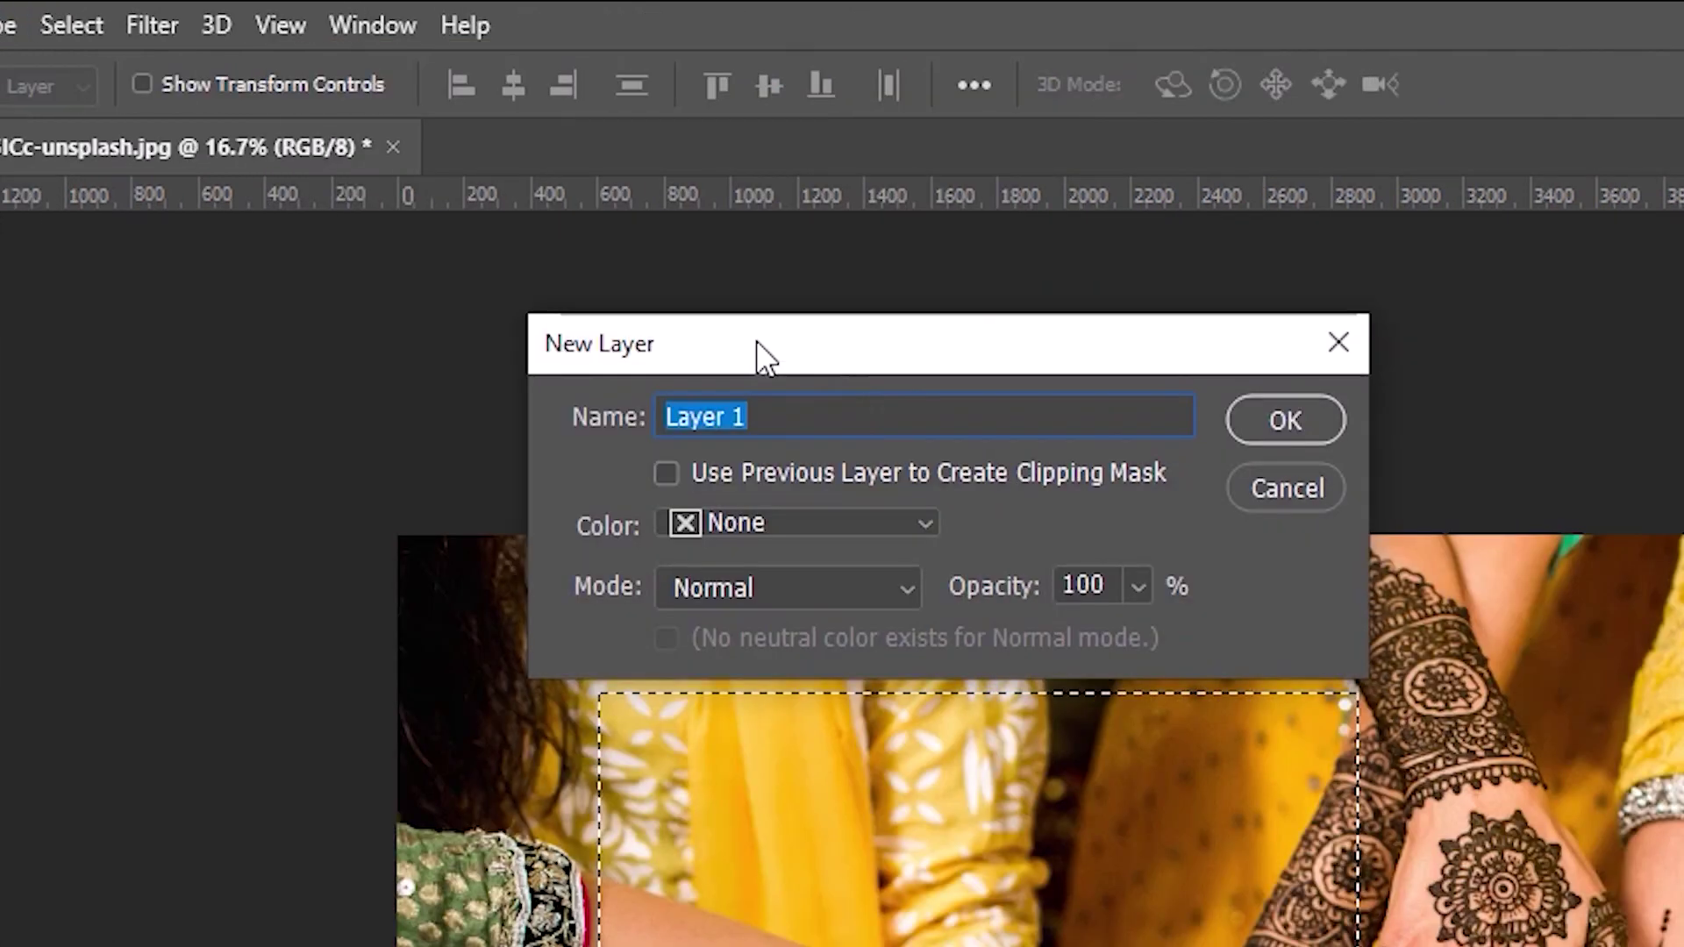
pyautogui.moveTo(756, 351); pyautogui.dragTo(1533, 355)
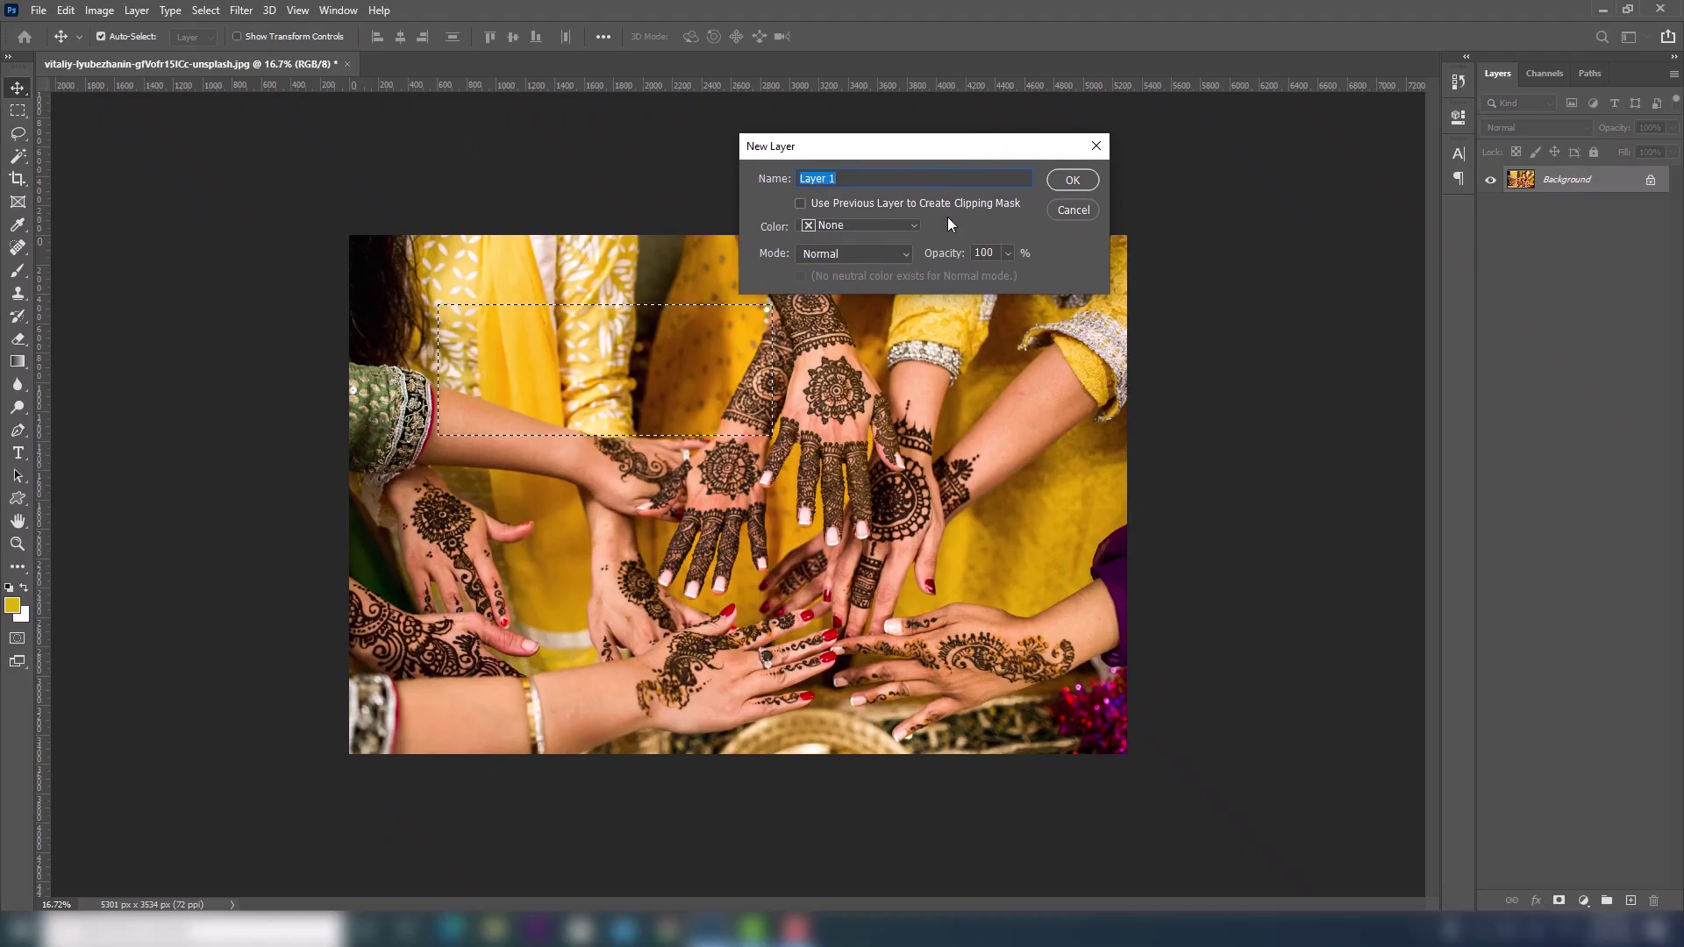
# Create Layer 1, fill the selection with golden yellow, and deselect.
pyautogui.click(1090, 181)
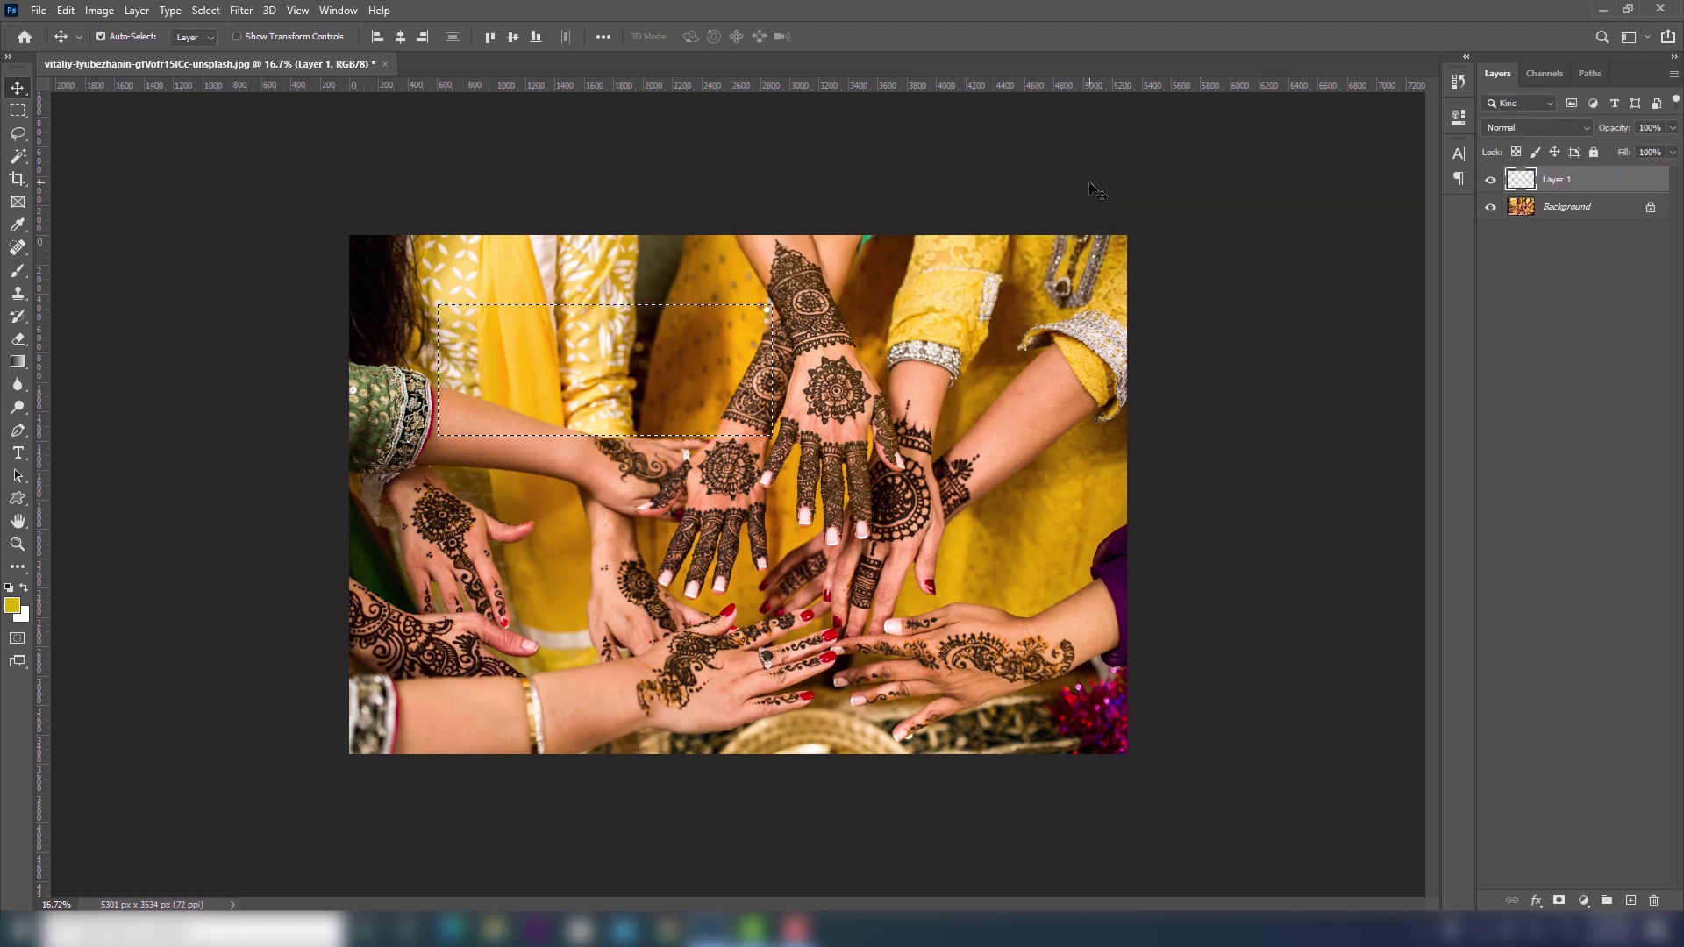
pyautogui.hotkey('alt', 'BackSpace')
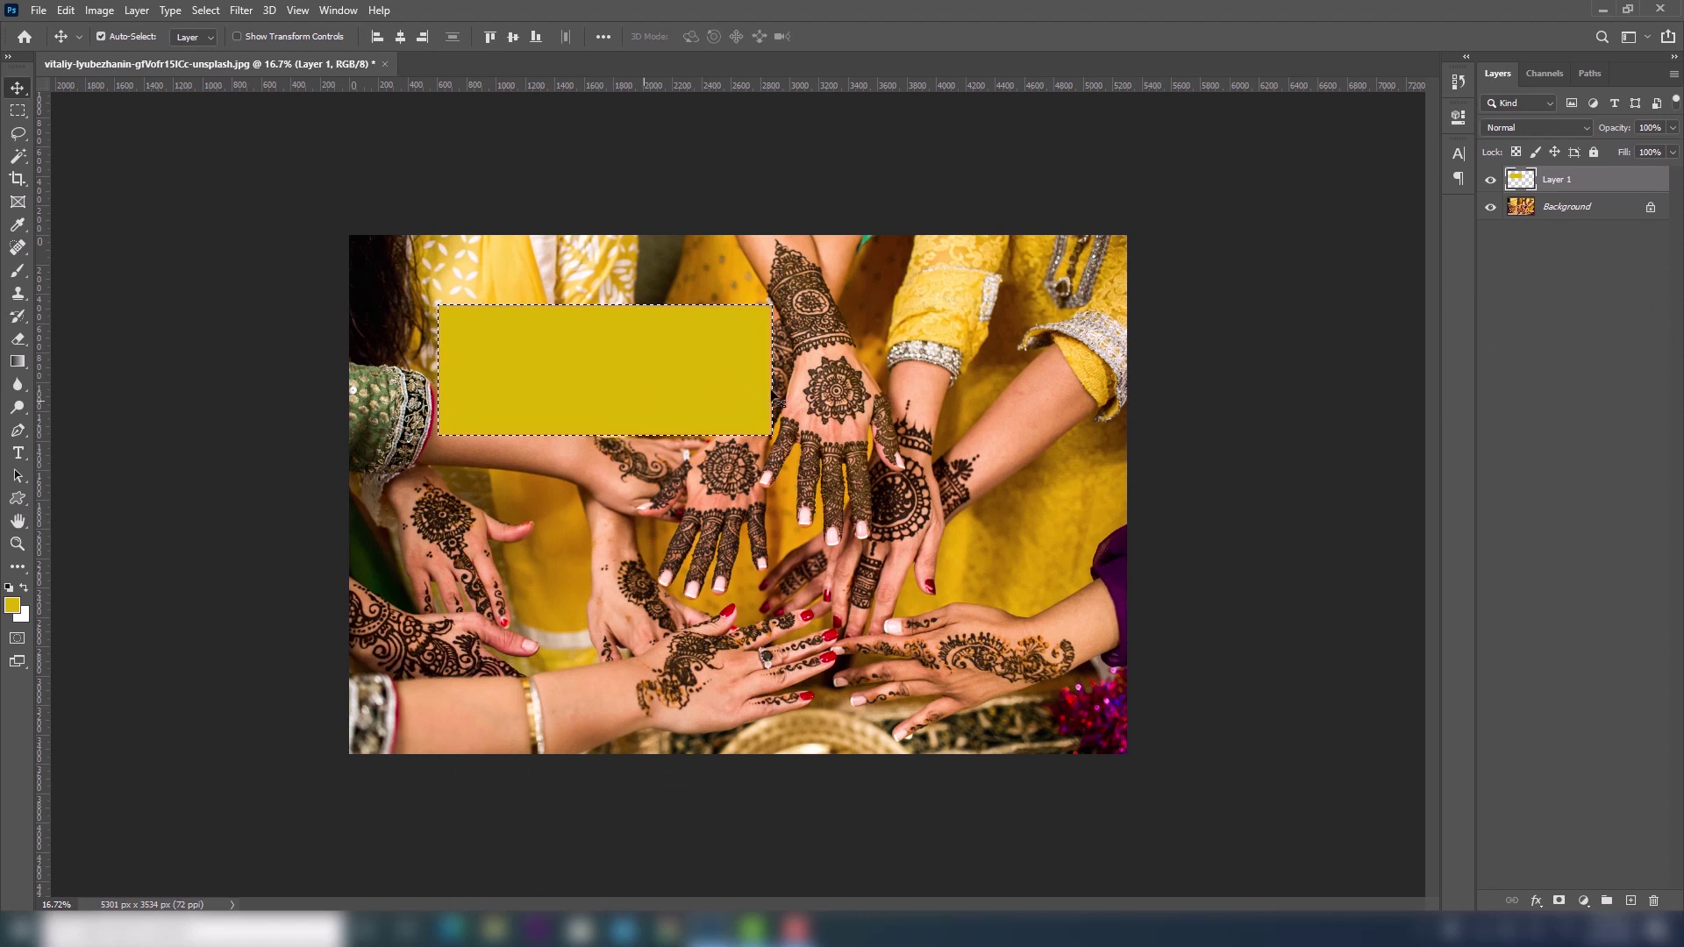
pyautogui.hotkey('ctrl', 'd')
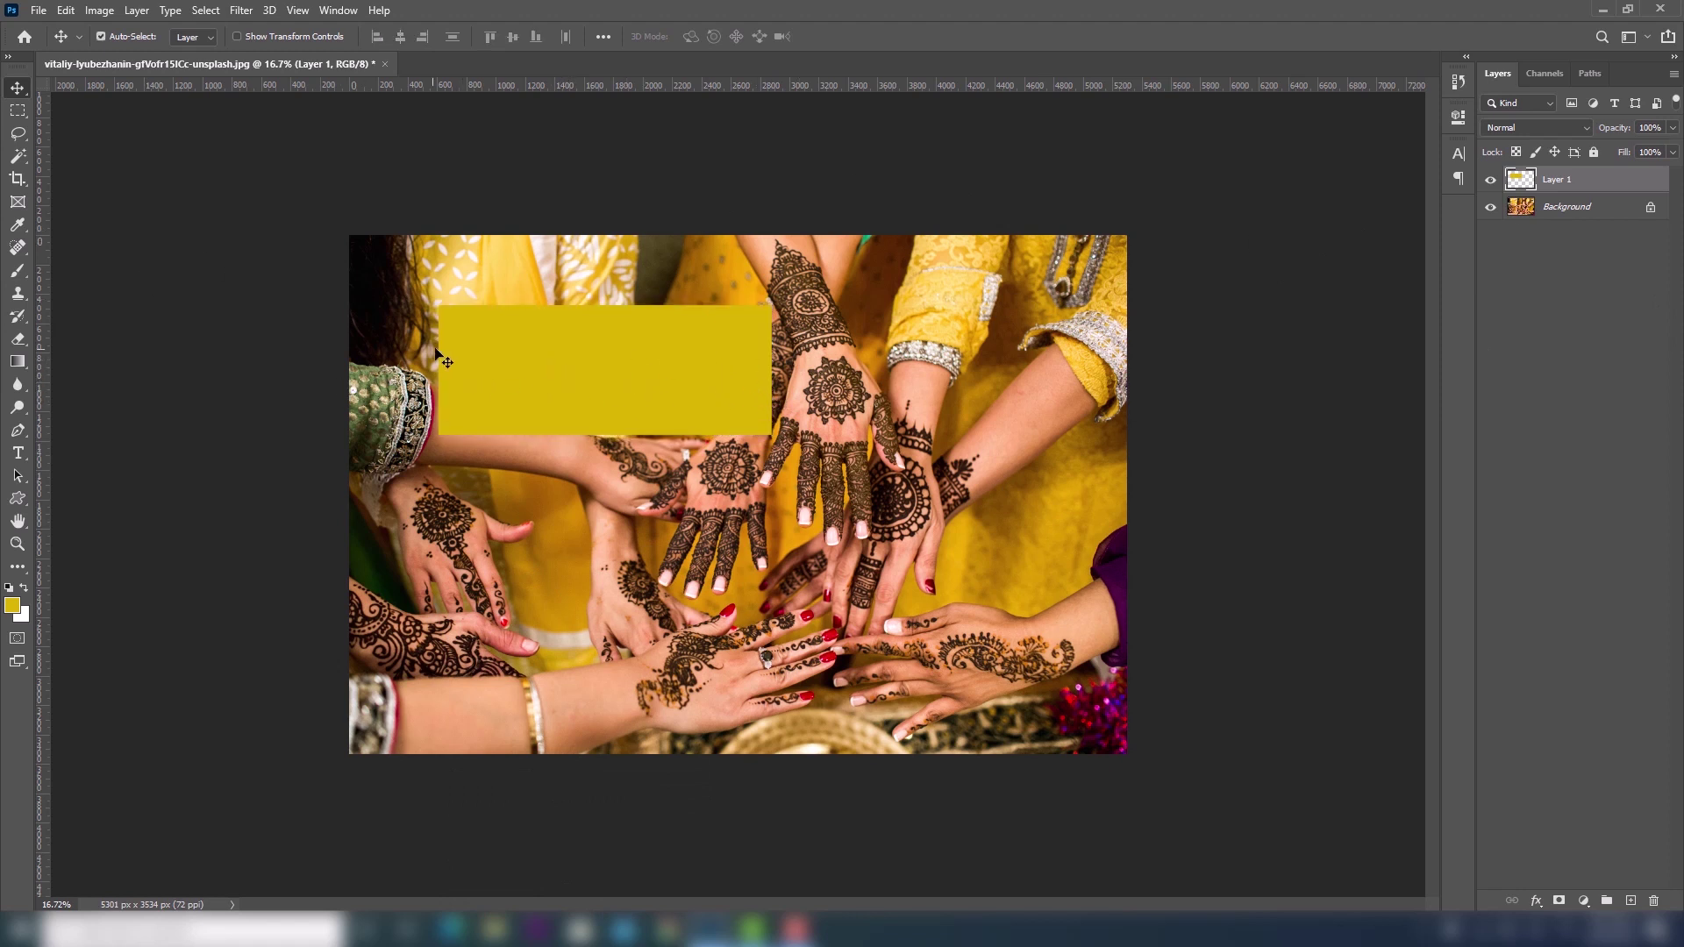
# Move the yellow rectangle to the upper left of the photo.
pyautogui.rightClick(13, 93)
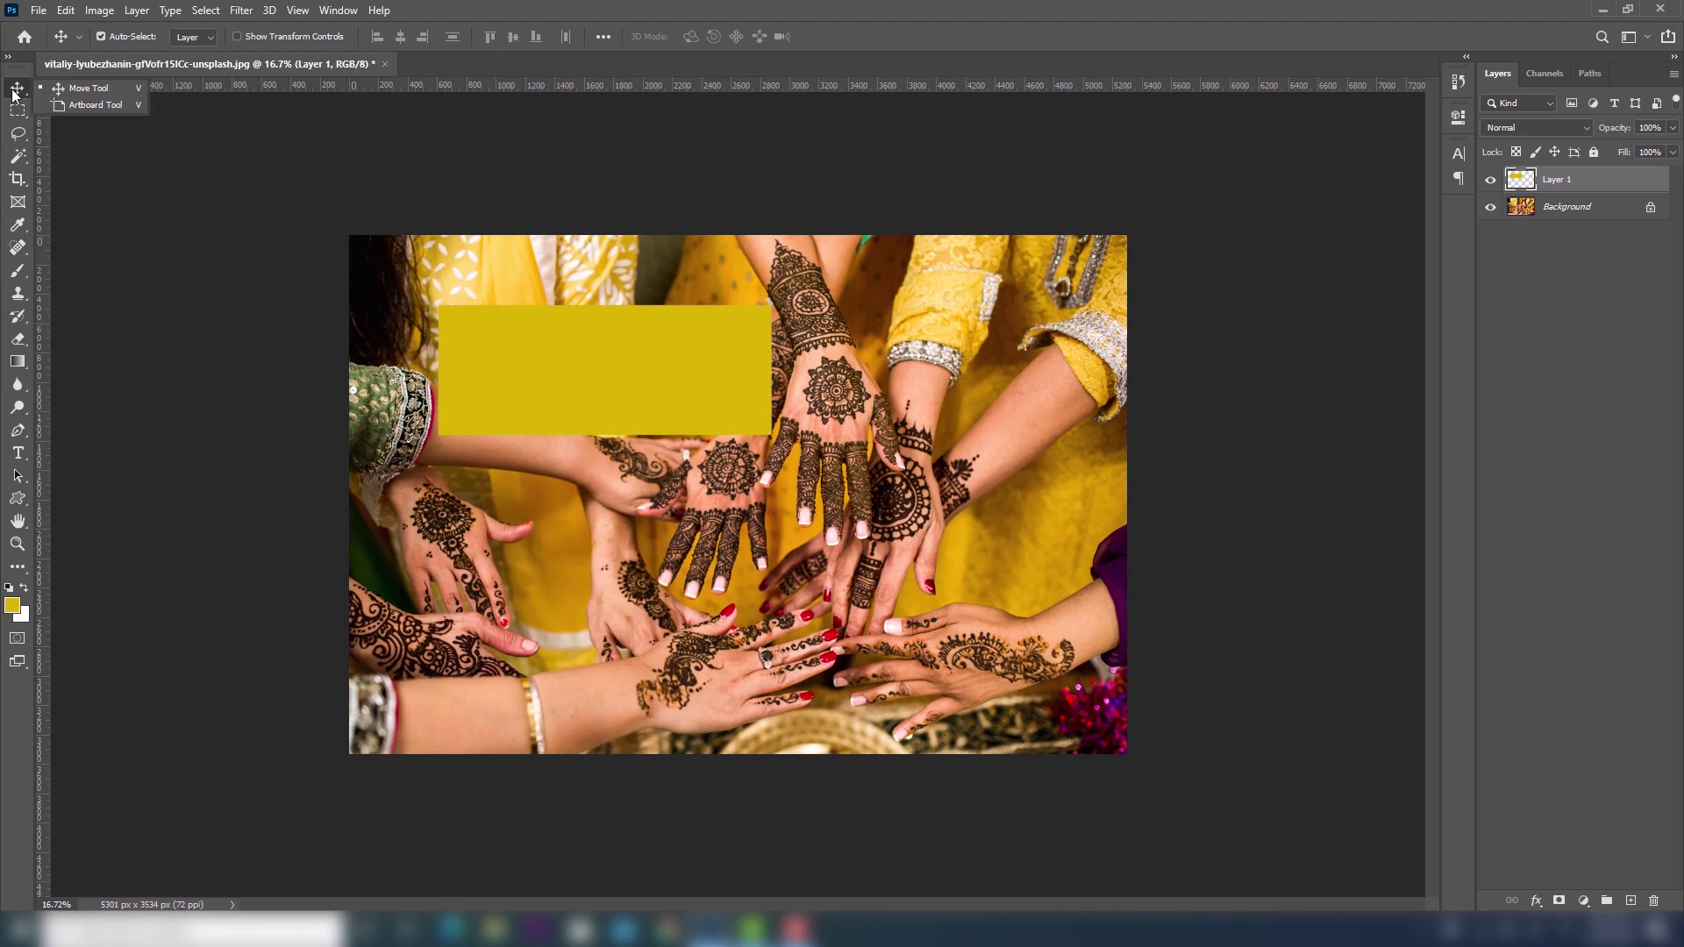
pyautogui.click(54, 88)
pyautogui.moveTo(533, 379)
pyautogui.mouseDown()
pyautogui.moveTo(447, 604)
pyautogui.moveTo(857, 630)
pyautogui.moveTo(625, 623)
pyautogui.moveTo(852, 437)
pyautogui.mouseUp()
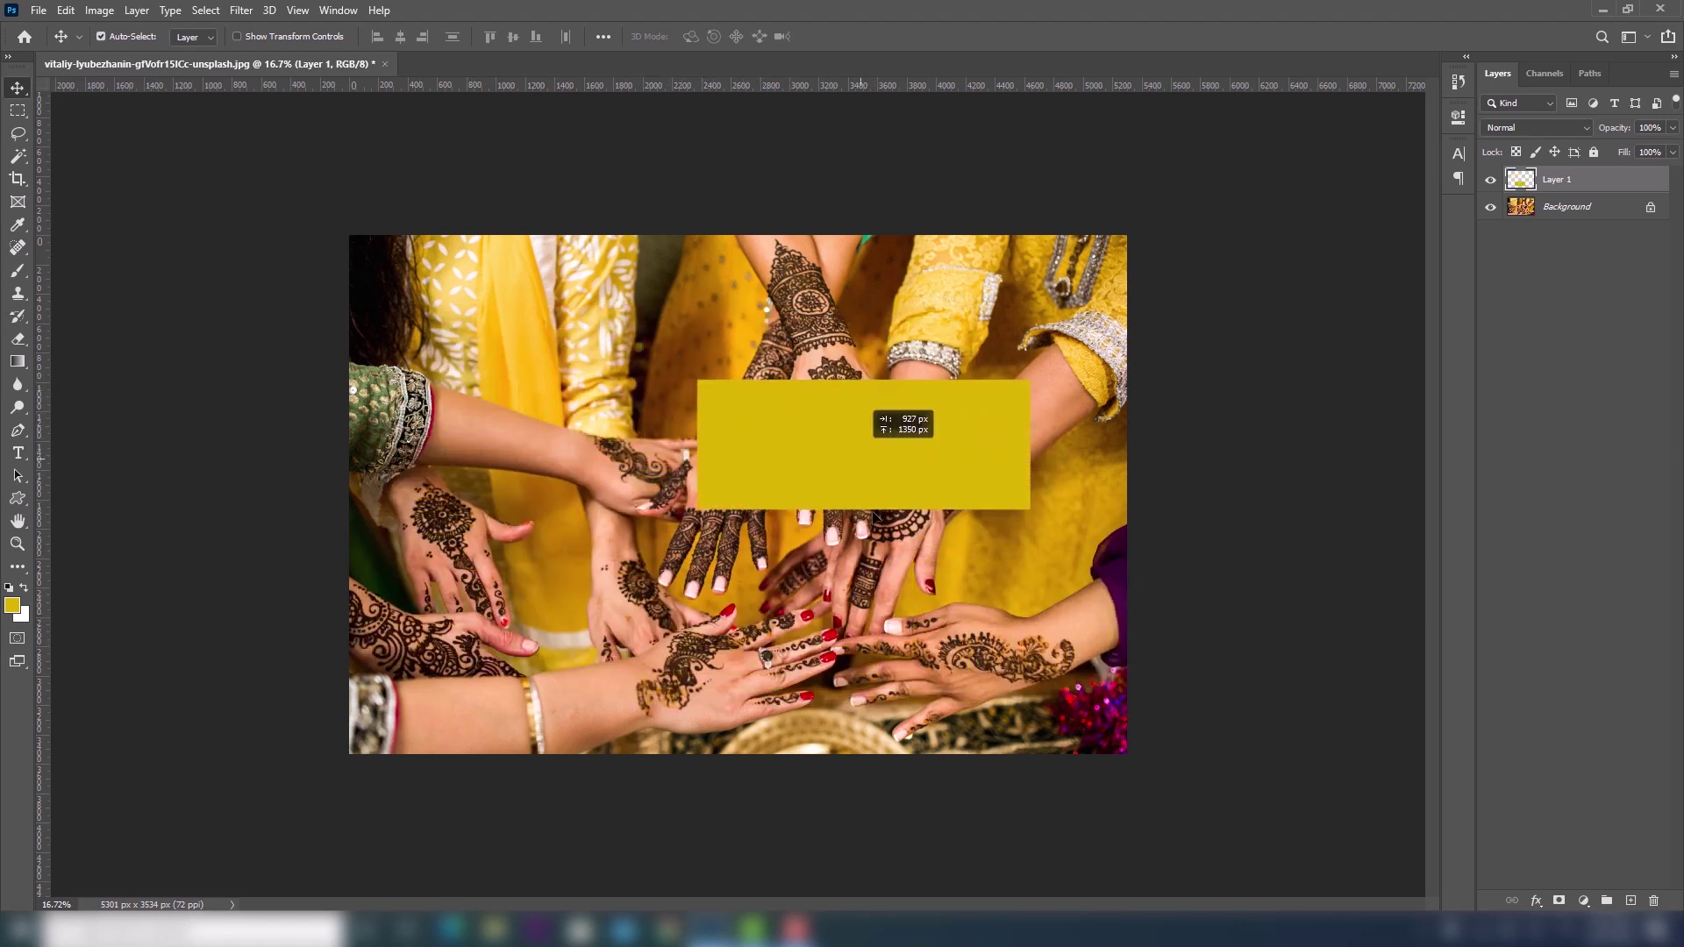
pyautogui.moveTo(850, 518)
pyautogui.mouseDown()
pyautogui.moveTo(731, 469)
pyautogui.moveTo(703, 603)
pyautogui.moveTo(620, 463)
pyautogui.moveTo(692, 587)
pyautogui.moveTo(700, 407)
pyautogui.moveTo(706, 493)
pyautogui.moveTo(830, 436)
pyautogui.moveTo(699, 539)
pyautogui.moveTo(808, 519)
pyautogui.moveTo(781, 500)
pyautogui.moveTo(773, 528)
pyautogui.moveTo(653, 516)
pyautogui.moveTo(805, 504)
pyautogui.moveTo(789, 481)
pyautogui.moveTo(748, 522)
pyautogui.mouseUp()
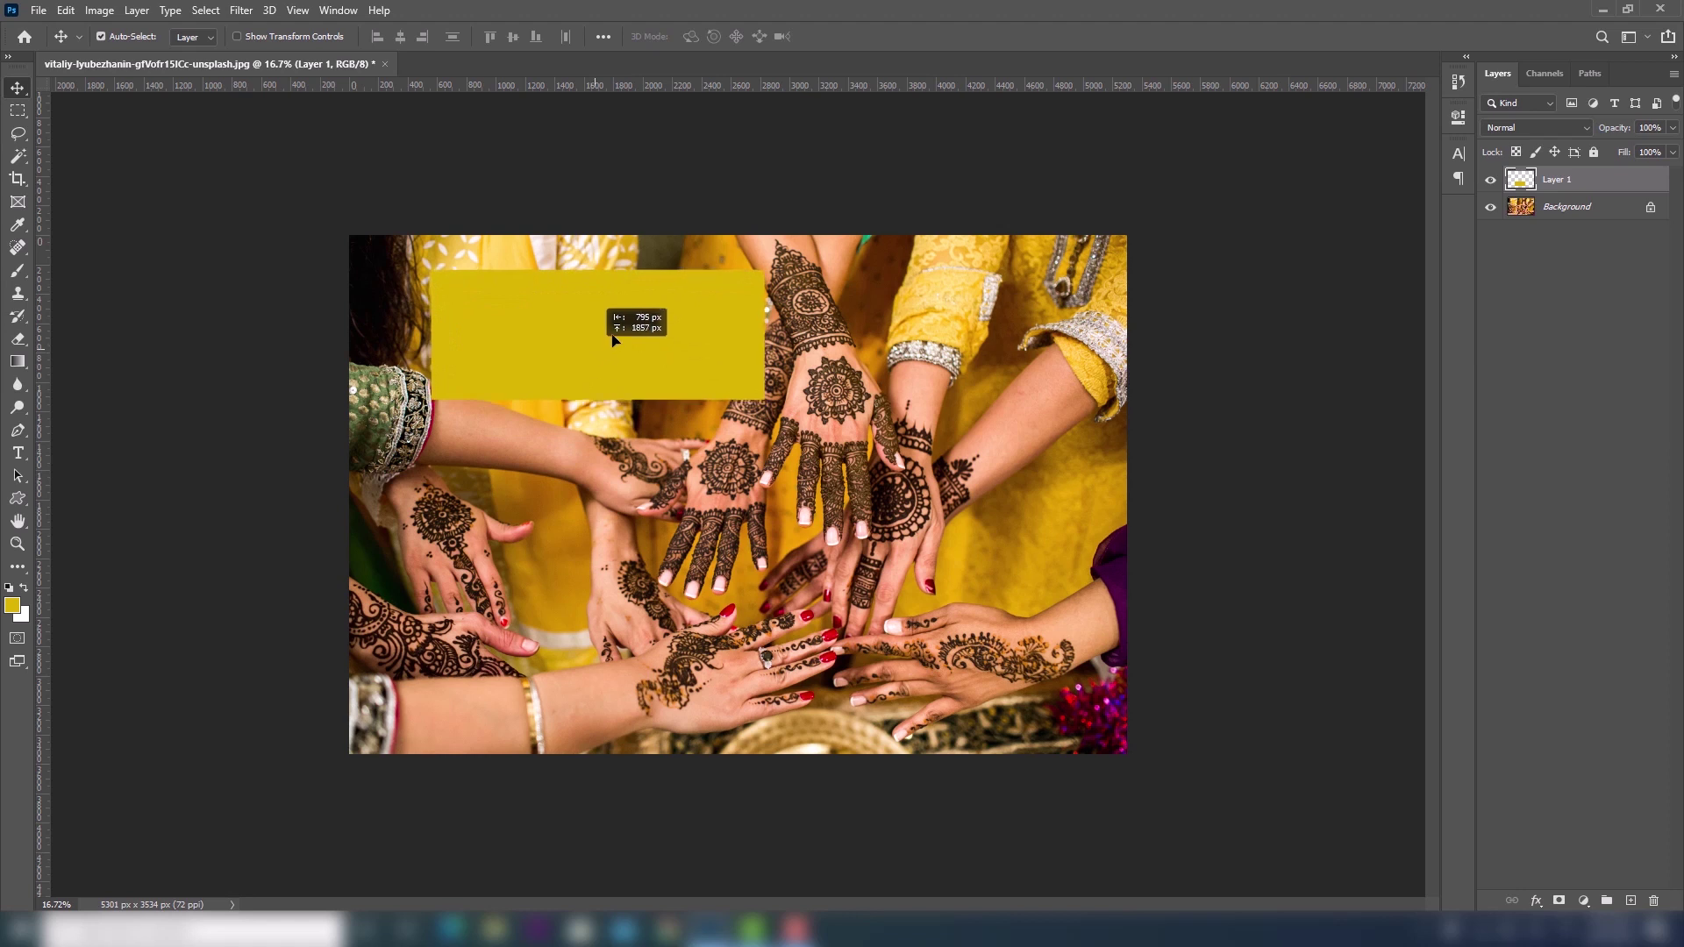
pyautogui.moveTo(592, 355); pyautogui.dragTo(566, 334)
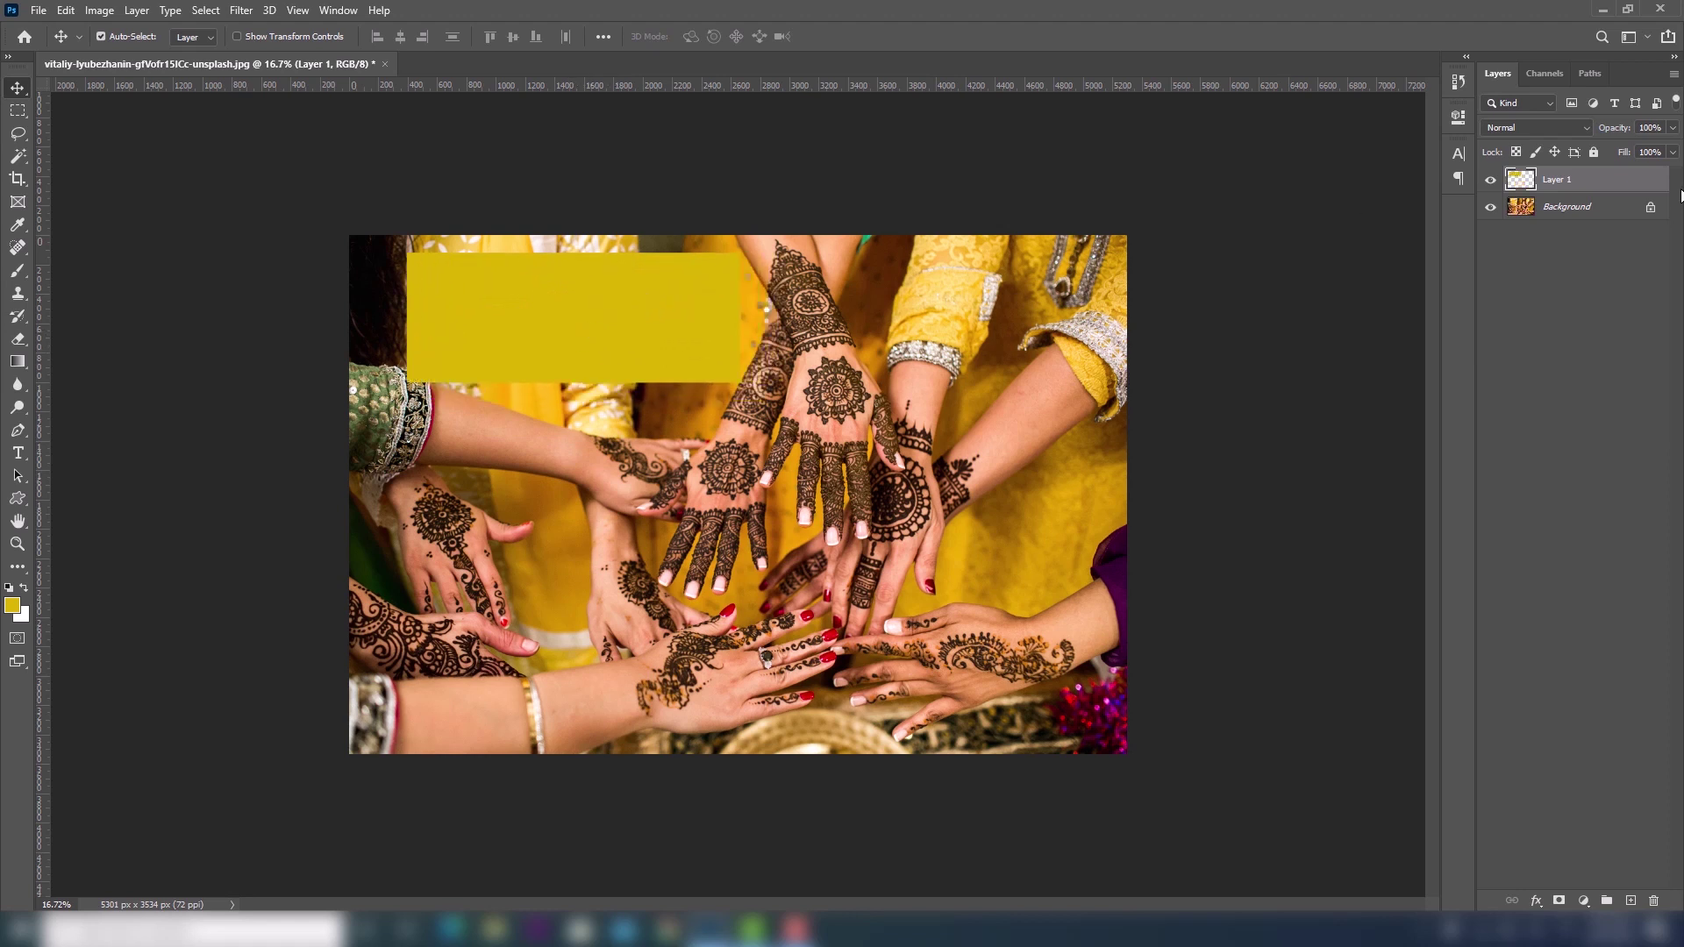
# Set Layer 1 to Dissolve and scroll through the other blend modes.
pyautogui.click(1563, 127)
pyautogui.click(1549, 150)
pyautogui.scroll(-4, 1552, 129)
pyautogui.scroll(-2, 1554, 129)
pyautogui.scroll(-2, 1554, 129)
pyautogui.scroll(-2, 1554, 129)
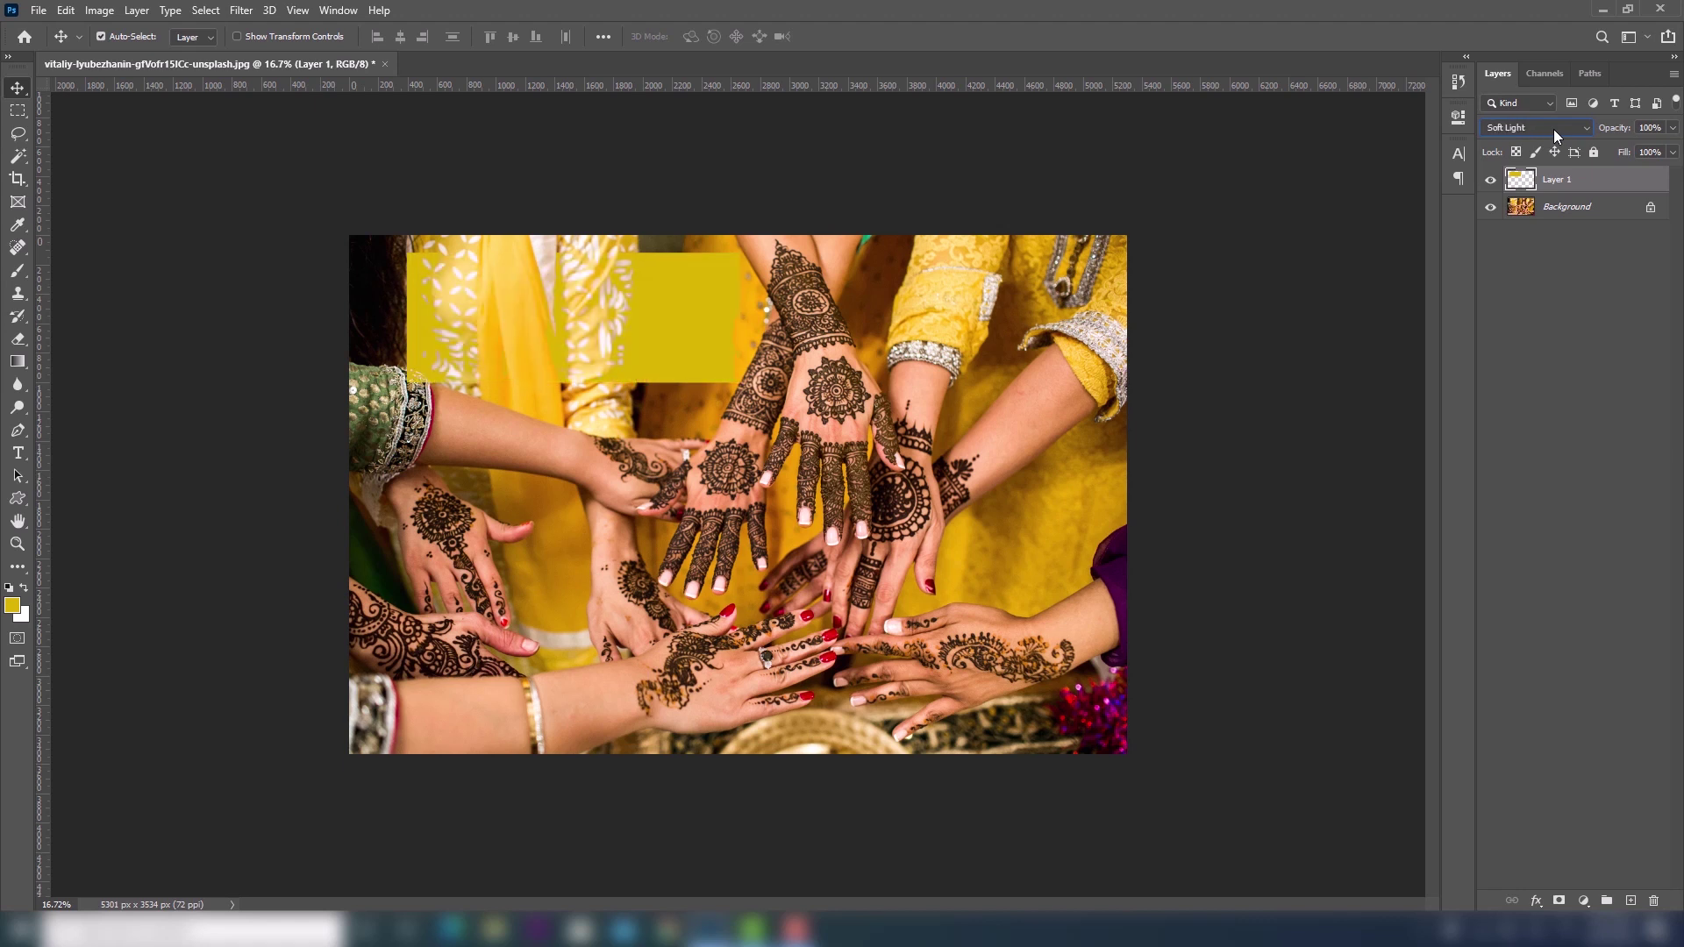
pyautogui.scroll(-2, 1554, 129)
pyautogui.scroll(-2, 1554, 129)
pyautogui.scroll(-1, 1554, 129)
pyautogui.scroll(-1, 1554, 129)
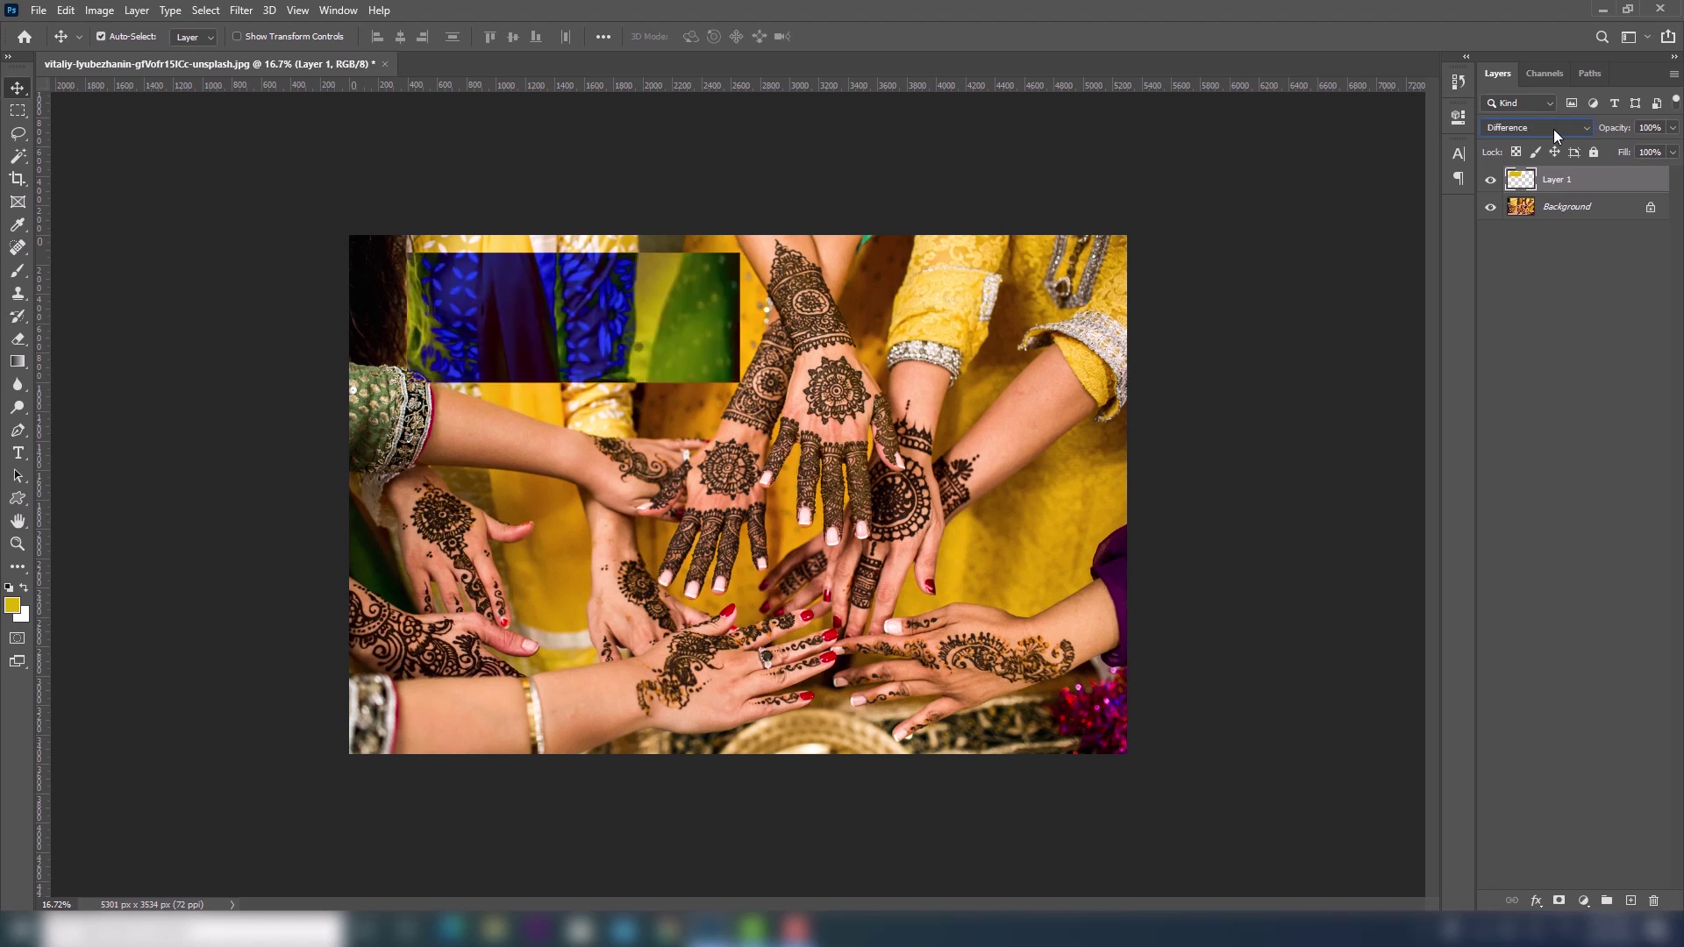
pyautogui.scroll(-2, 1554, 128)
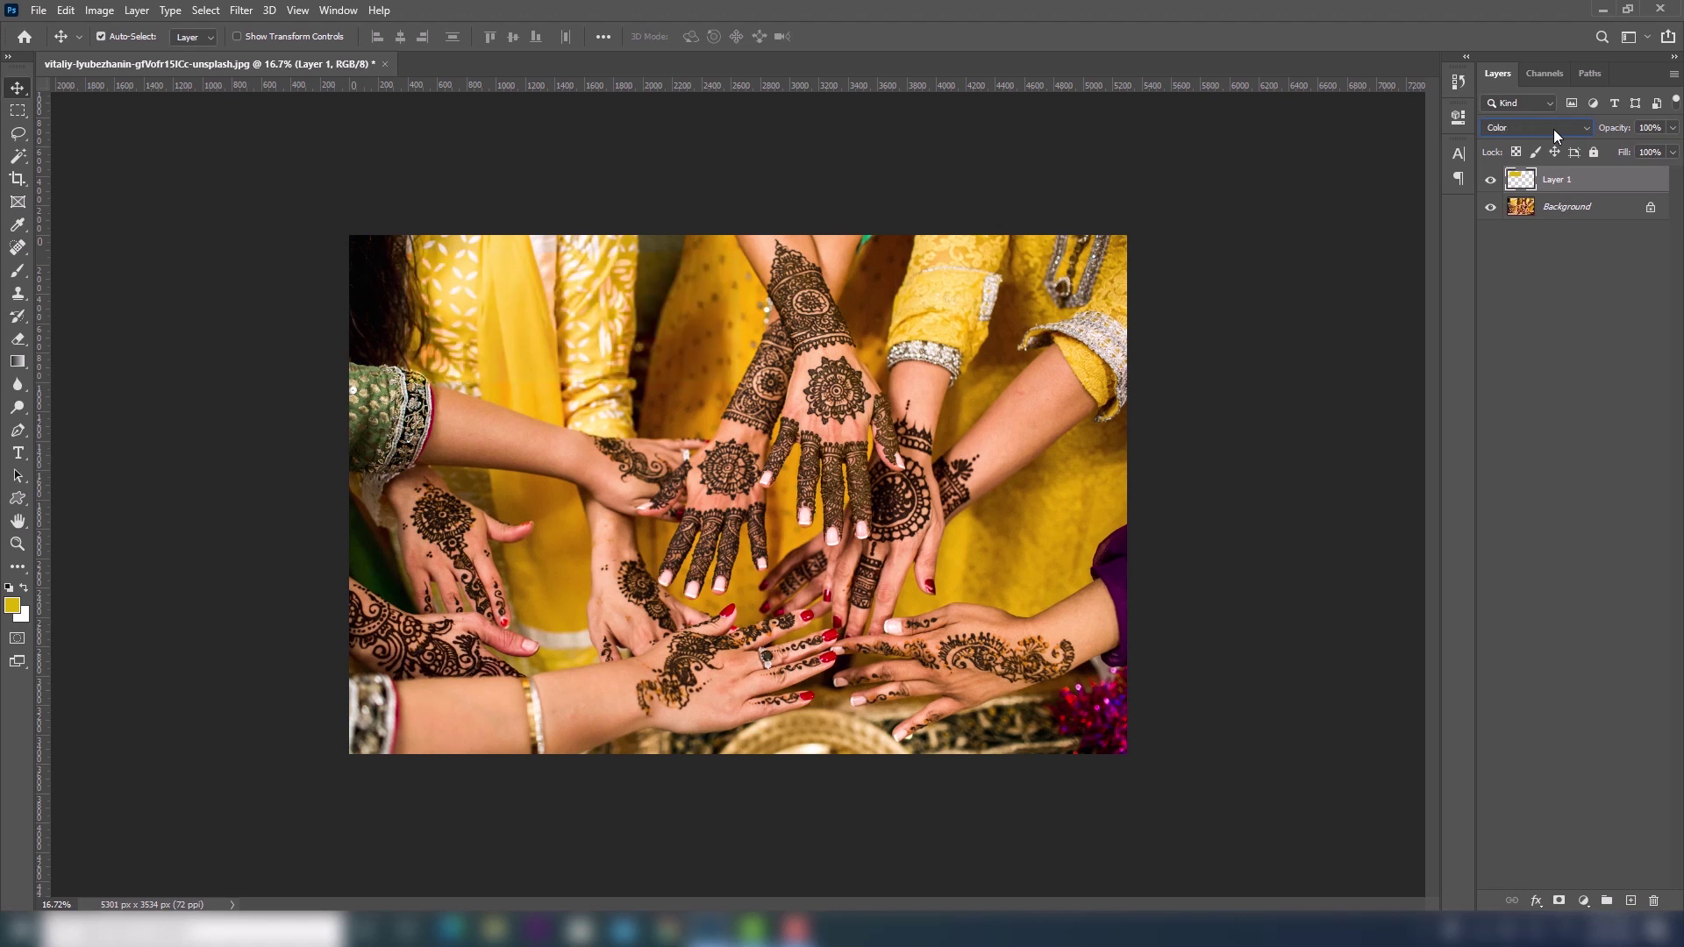
pyautogui.scroll(-1, 1554, 129)
pyautogui.scroll(1, 1554, 129)
pyautogui.scroll(-1, 1554, 128)
# Set Layer 1 to Darken, then step its blend mode to Color Burn.
pyautogui.click(1554, 129)
pyautogui.click(1509, 186)
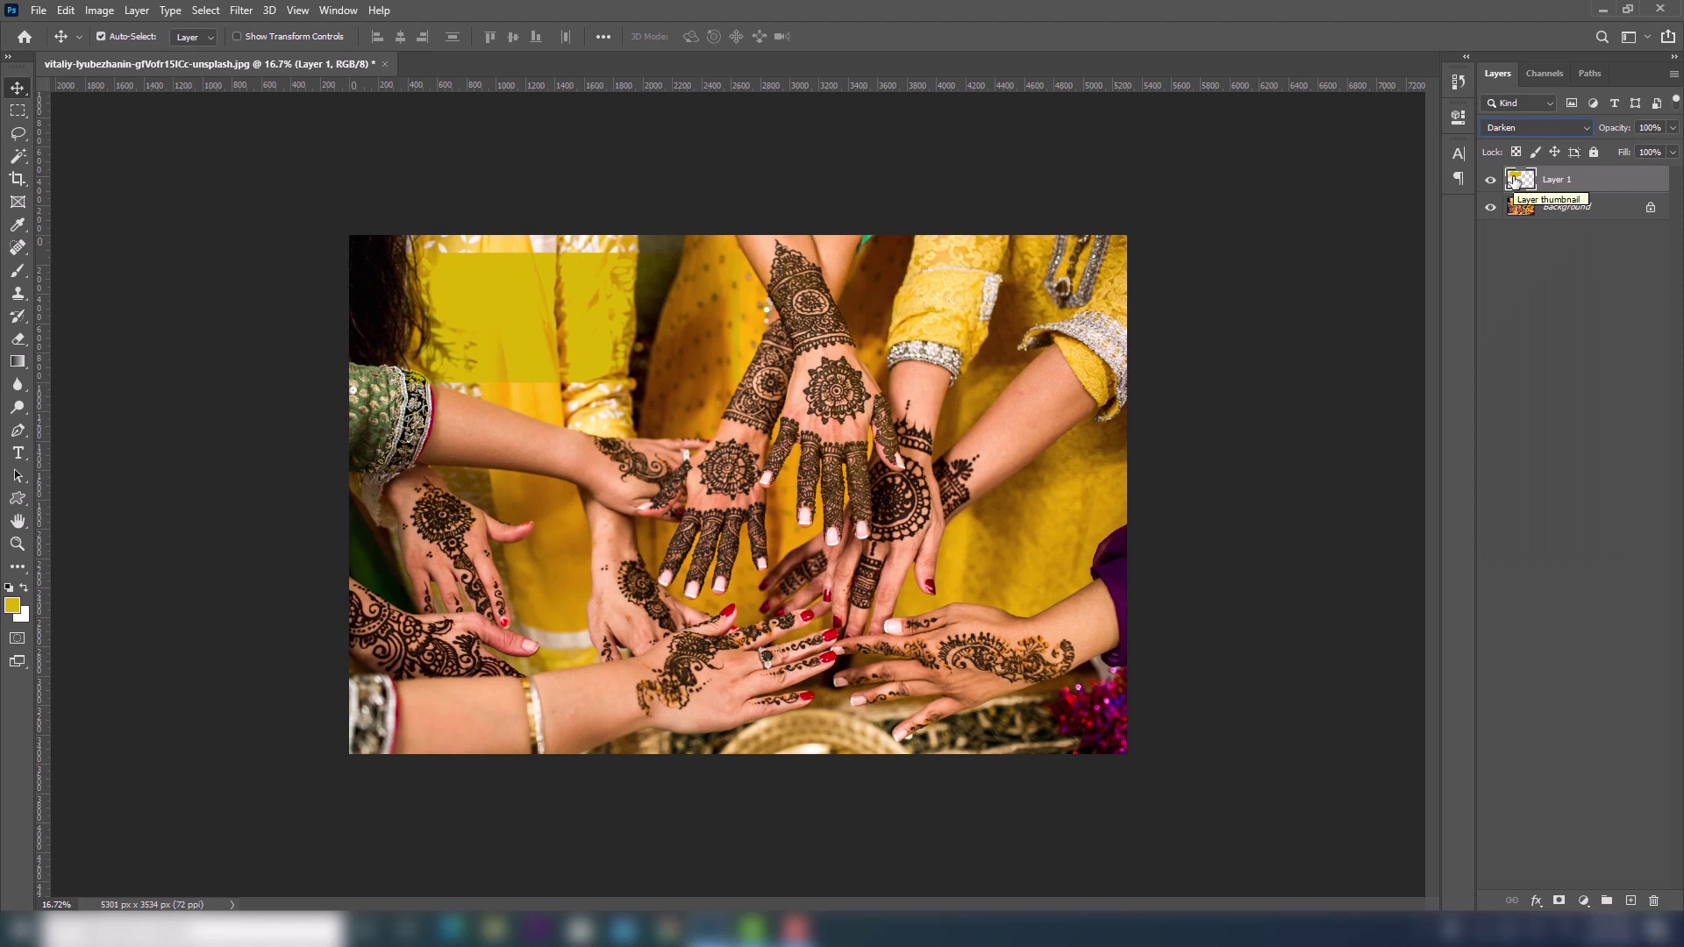
pyautogui.click(1558, 286)
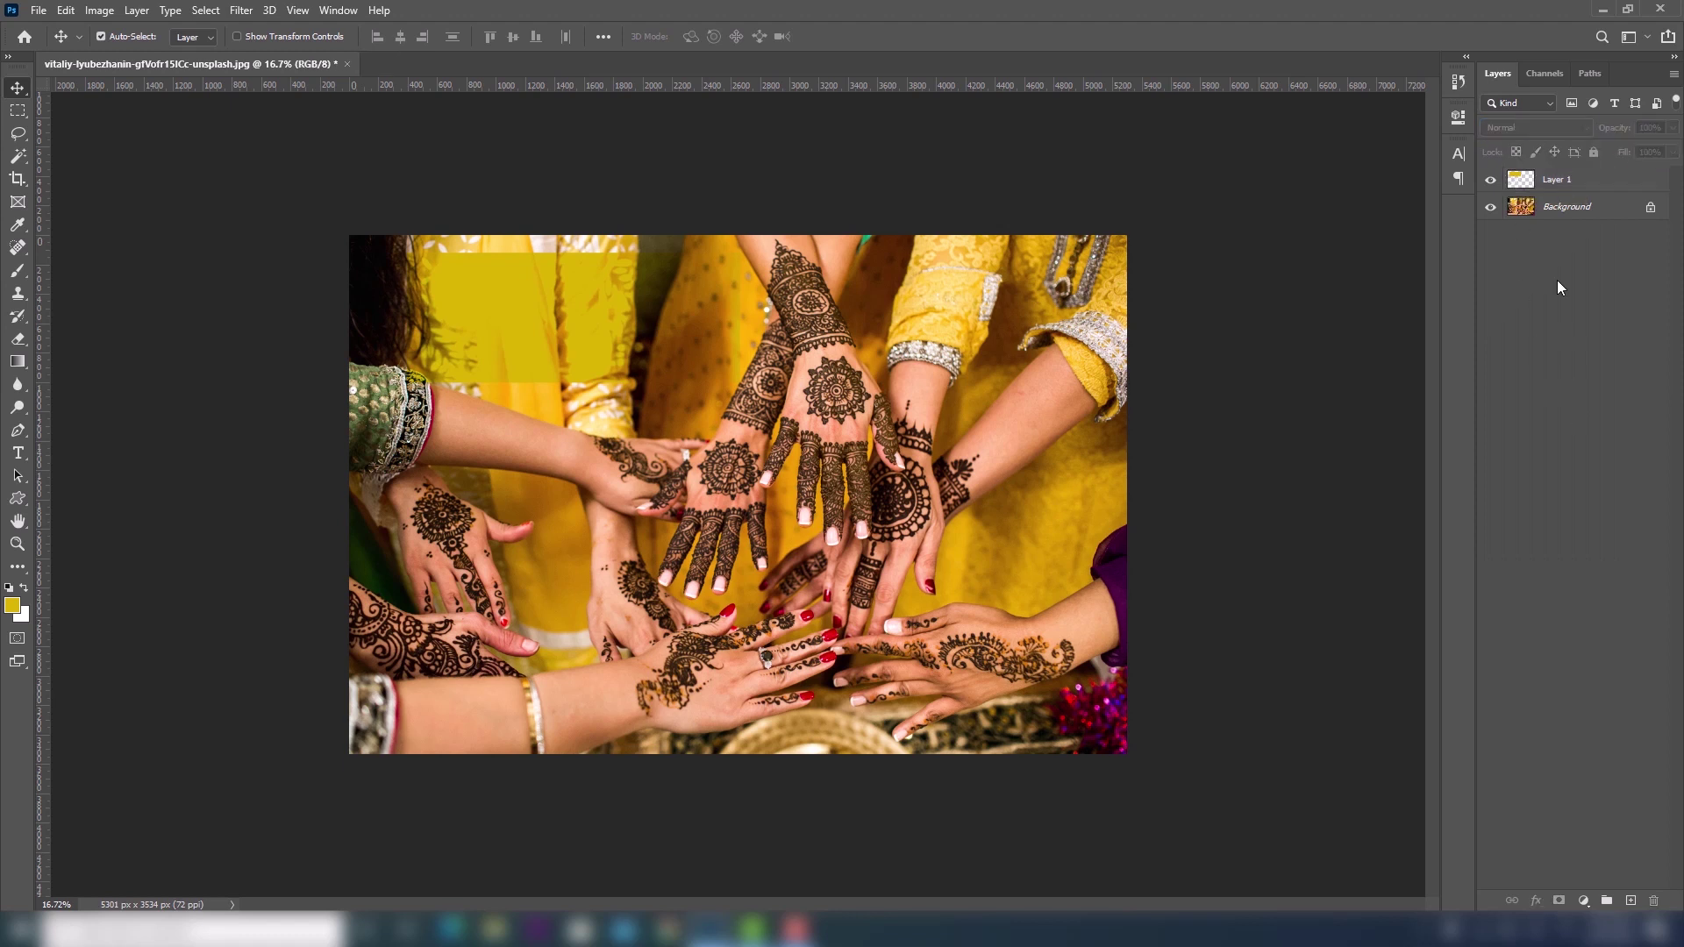
pyautogui.click(1564, 191)
pyautogui.hotkey('shift', '+')
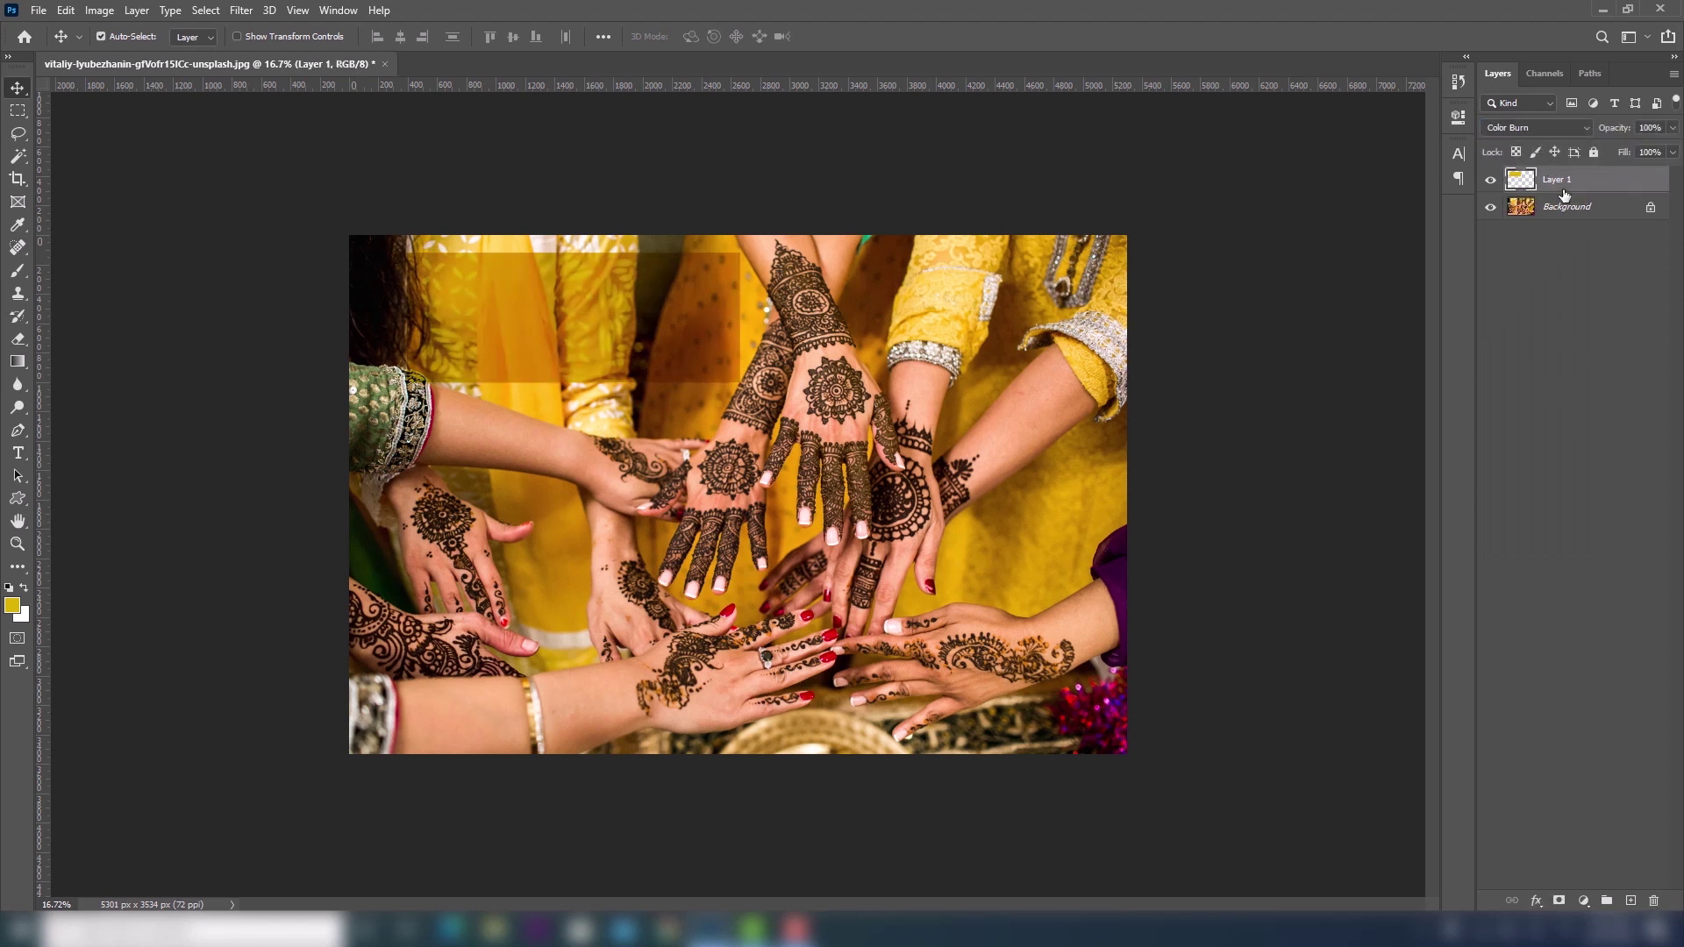
pyautogui.hotkey('shift', '+')
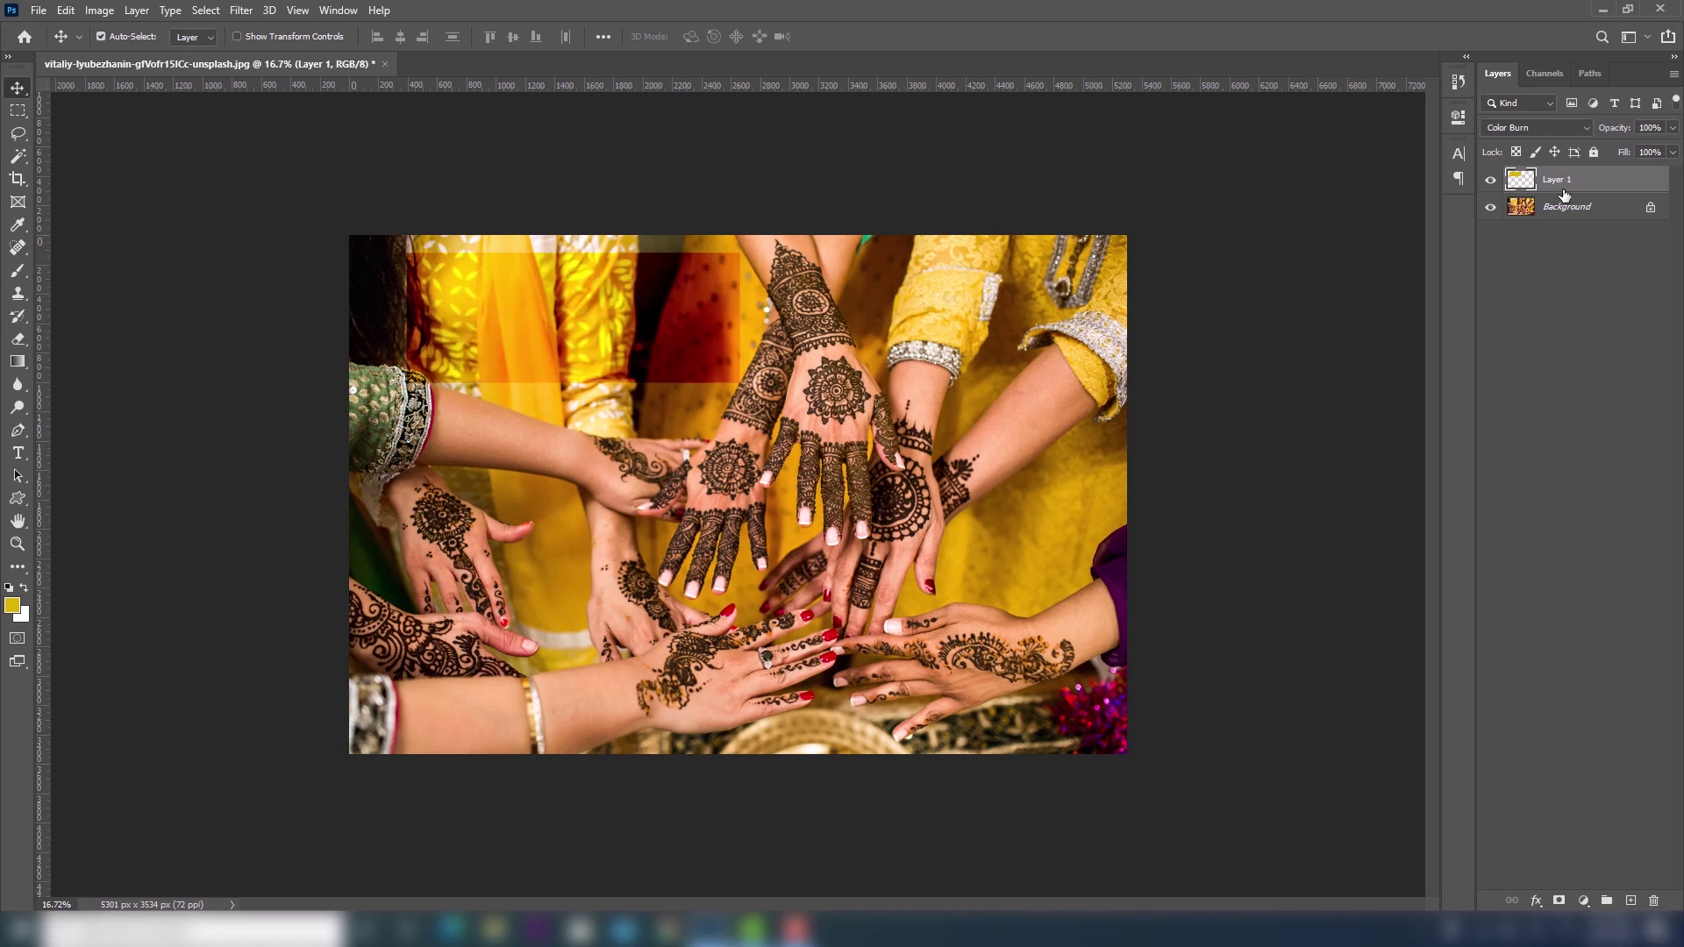
pyautogui.hotkey('shift', '+')
# Centre the rectangle over the hands and load its outline as a selection.
pyautogui.moveTo(649, 337); pyautogui.dragTo(1046, 513)
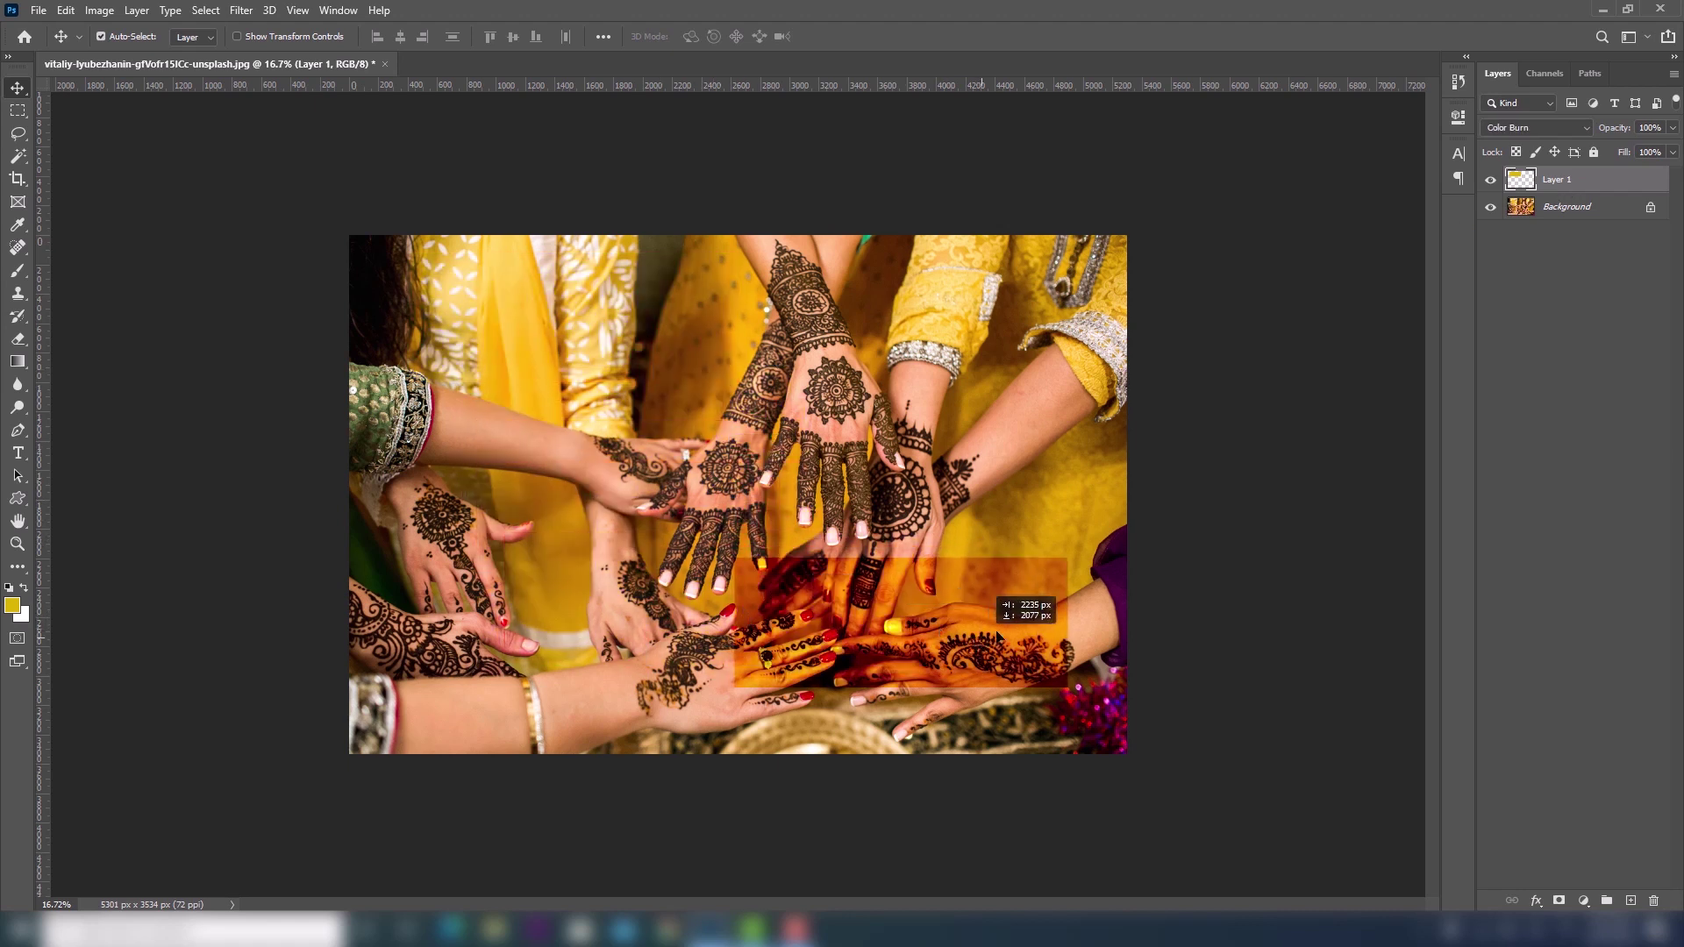
pyautogui.moveTo(1045, 513); pyautogui.dragTo(886, 502)
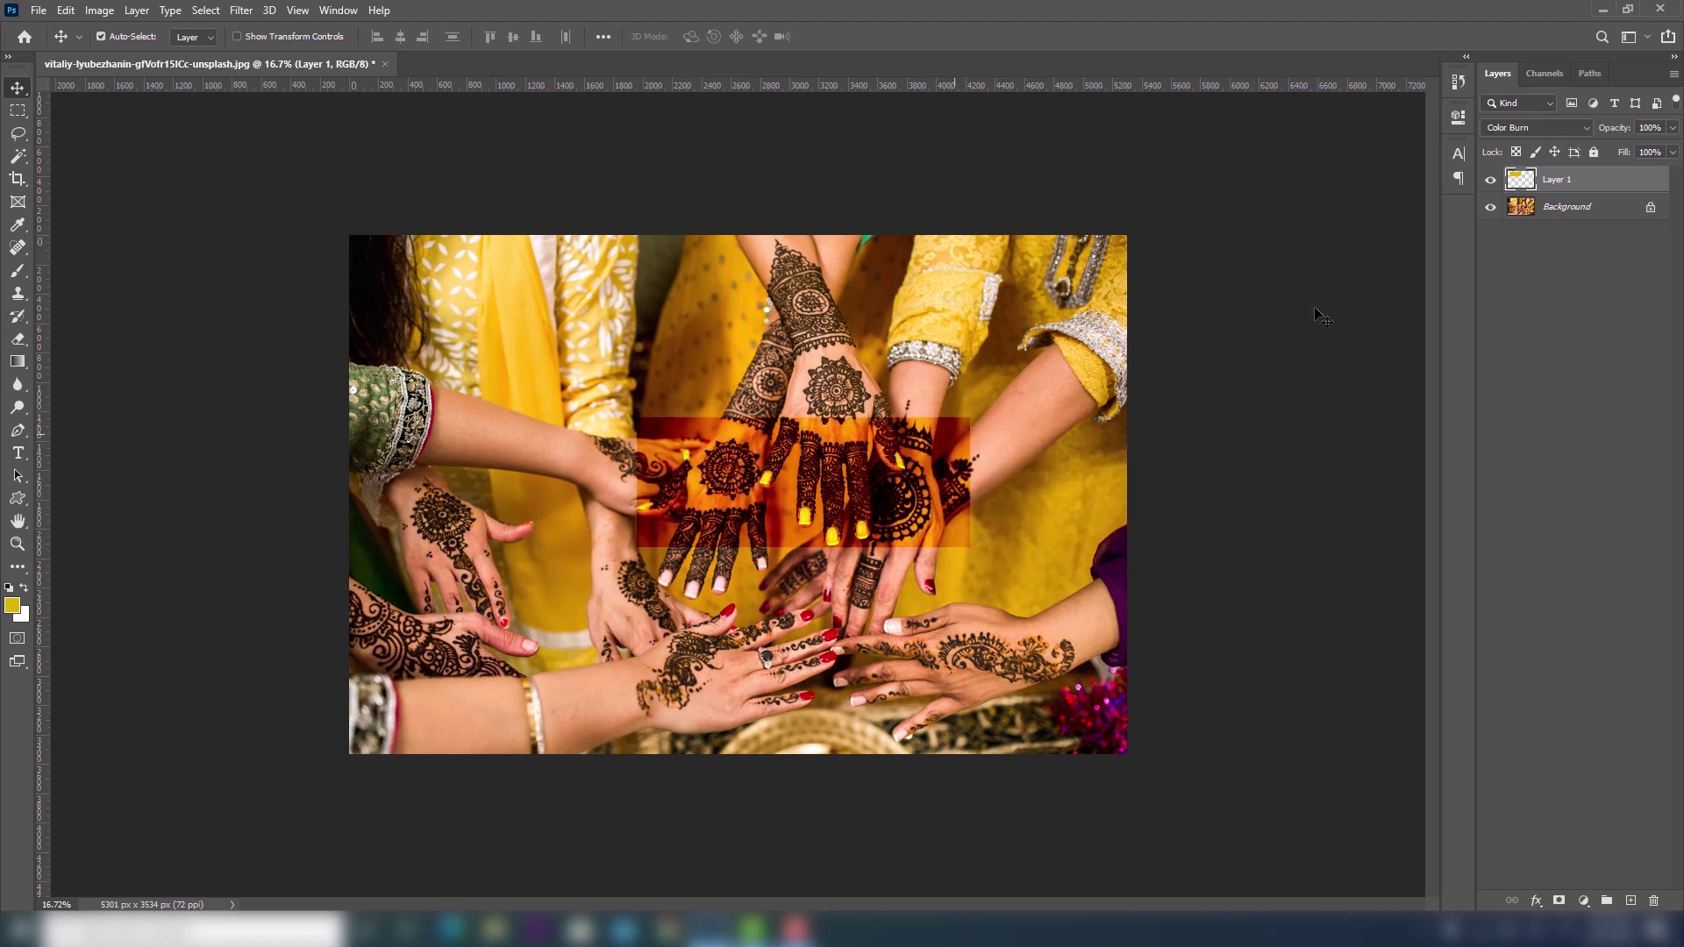
pyautogui.keyDown('ctrl'); pyautogui.click(1523, 187); pyautogui.keyUp('ctrl')
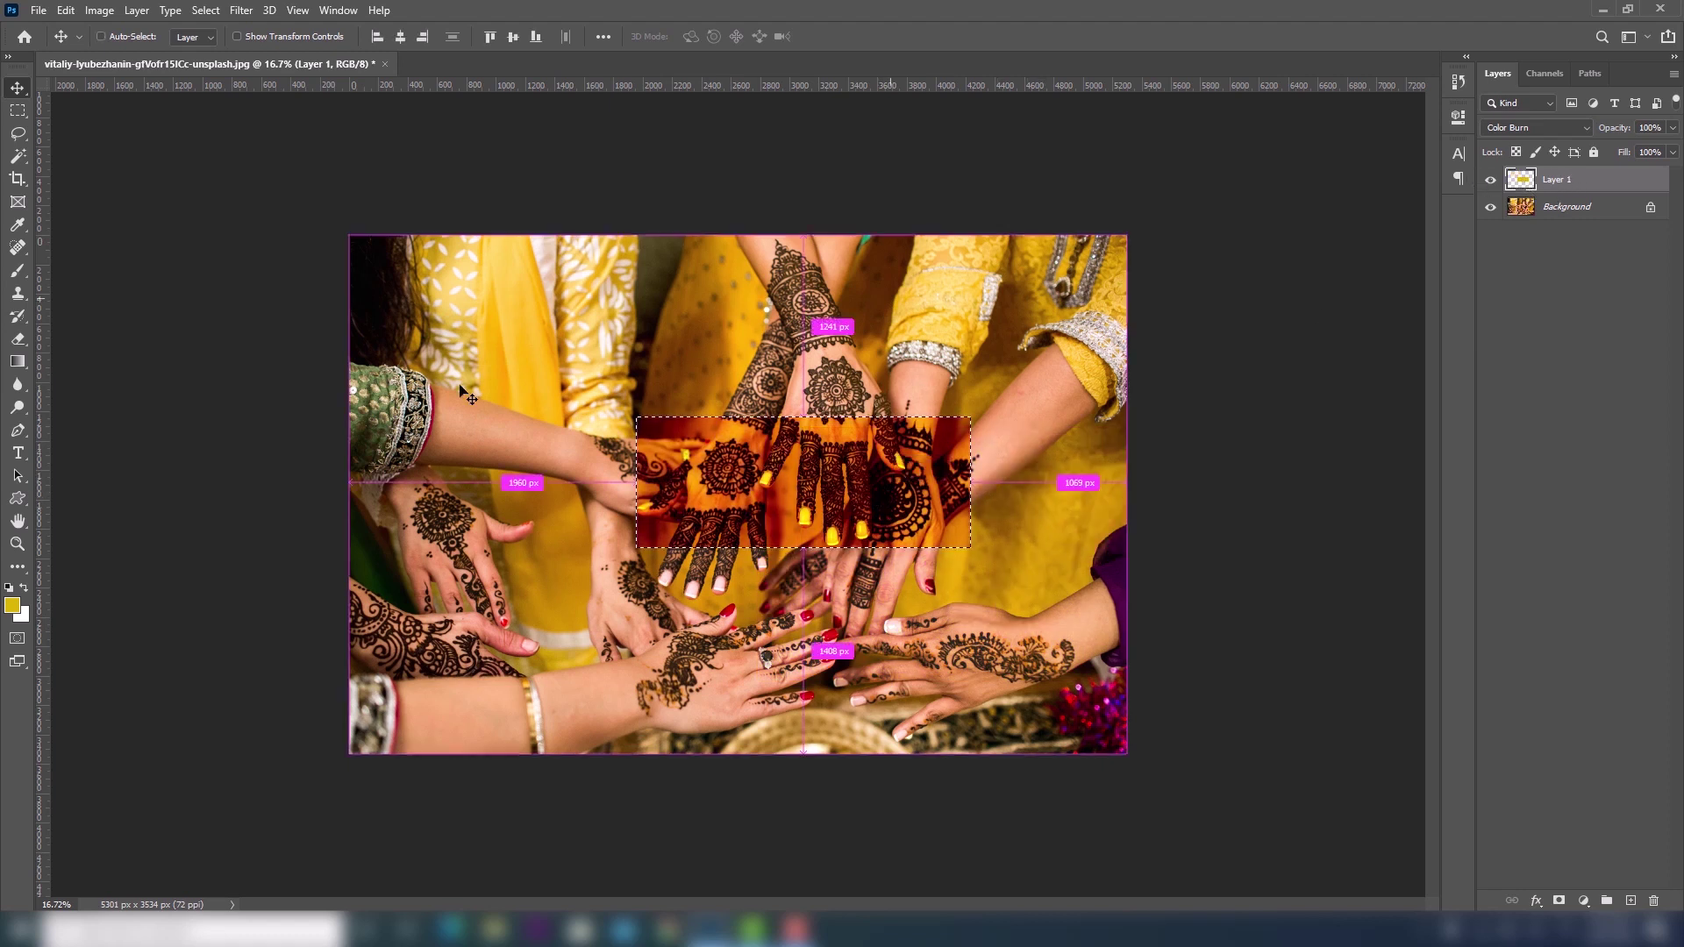
# Refill the rectangle with blue 009fda and deselect.
pyautogui.click(12, 605)
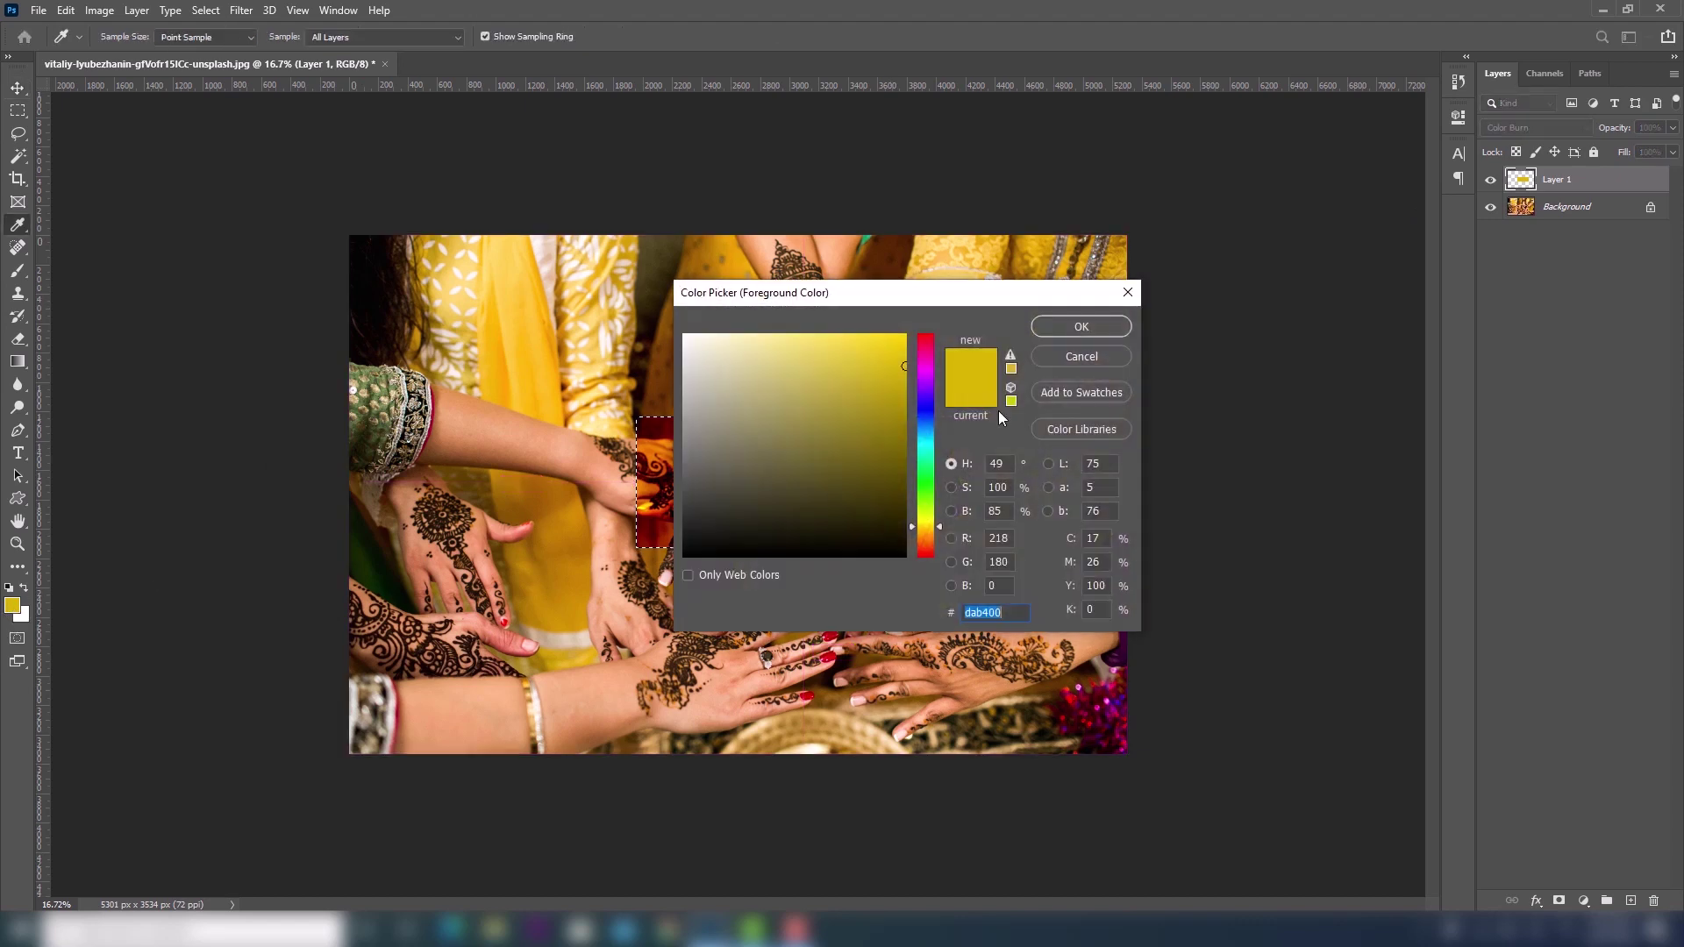
pyautogui.click(928, 435)
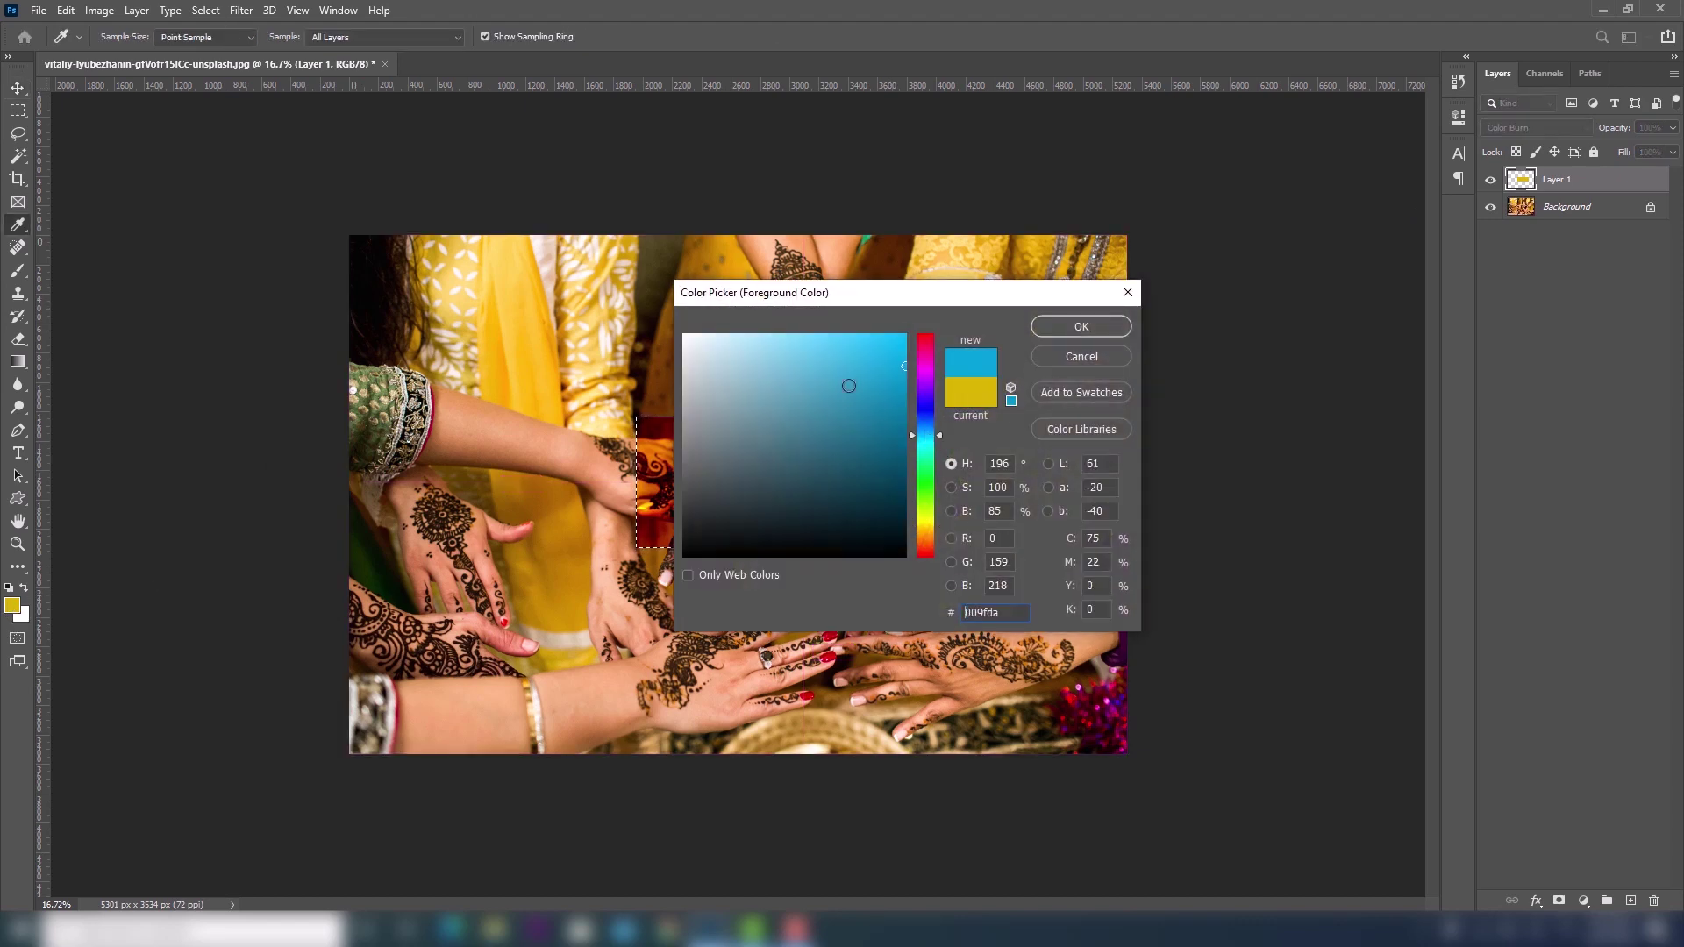
pyautogui.click(1087, 326)
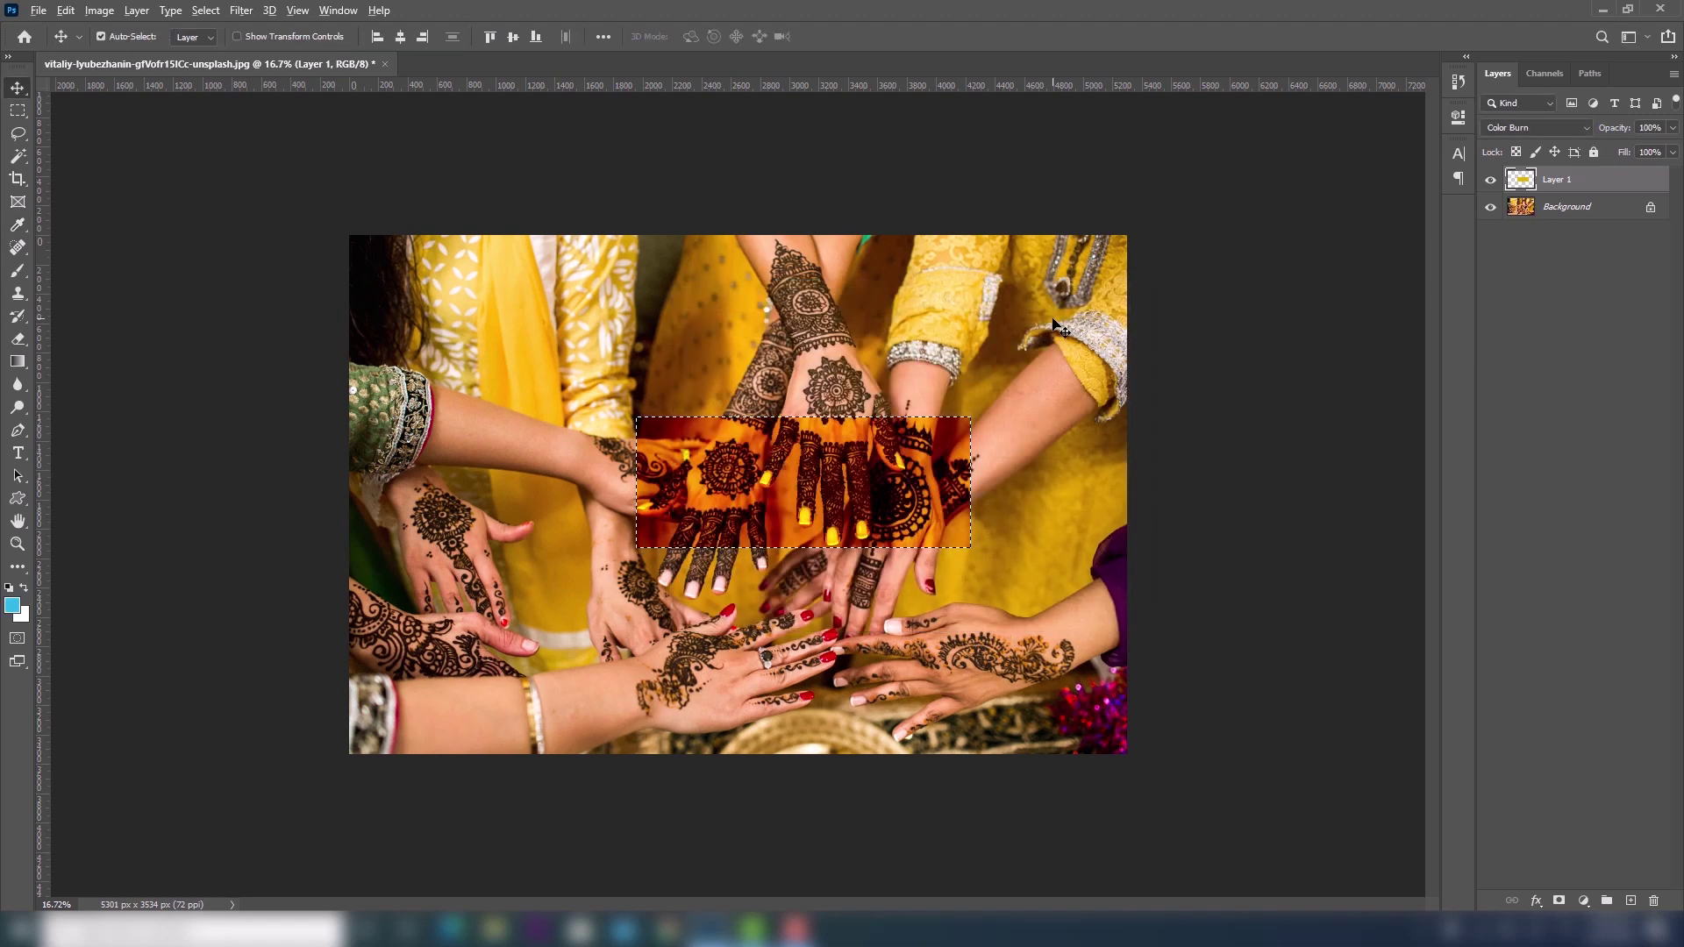
pyautogui.hotkey('alt', 'BackSpace')
pyautogui.hotkey('ctrl', 'd')
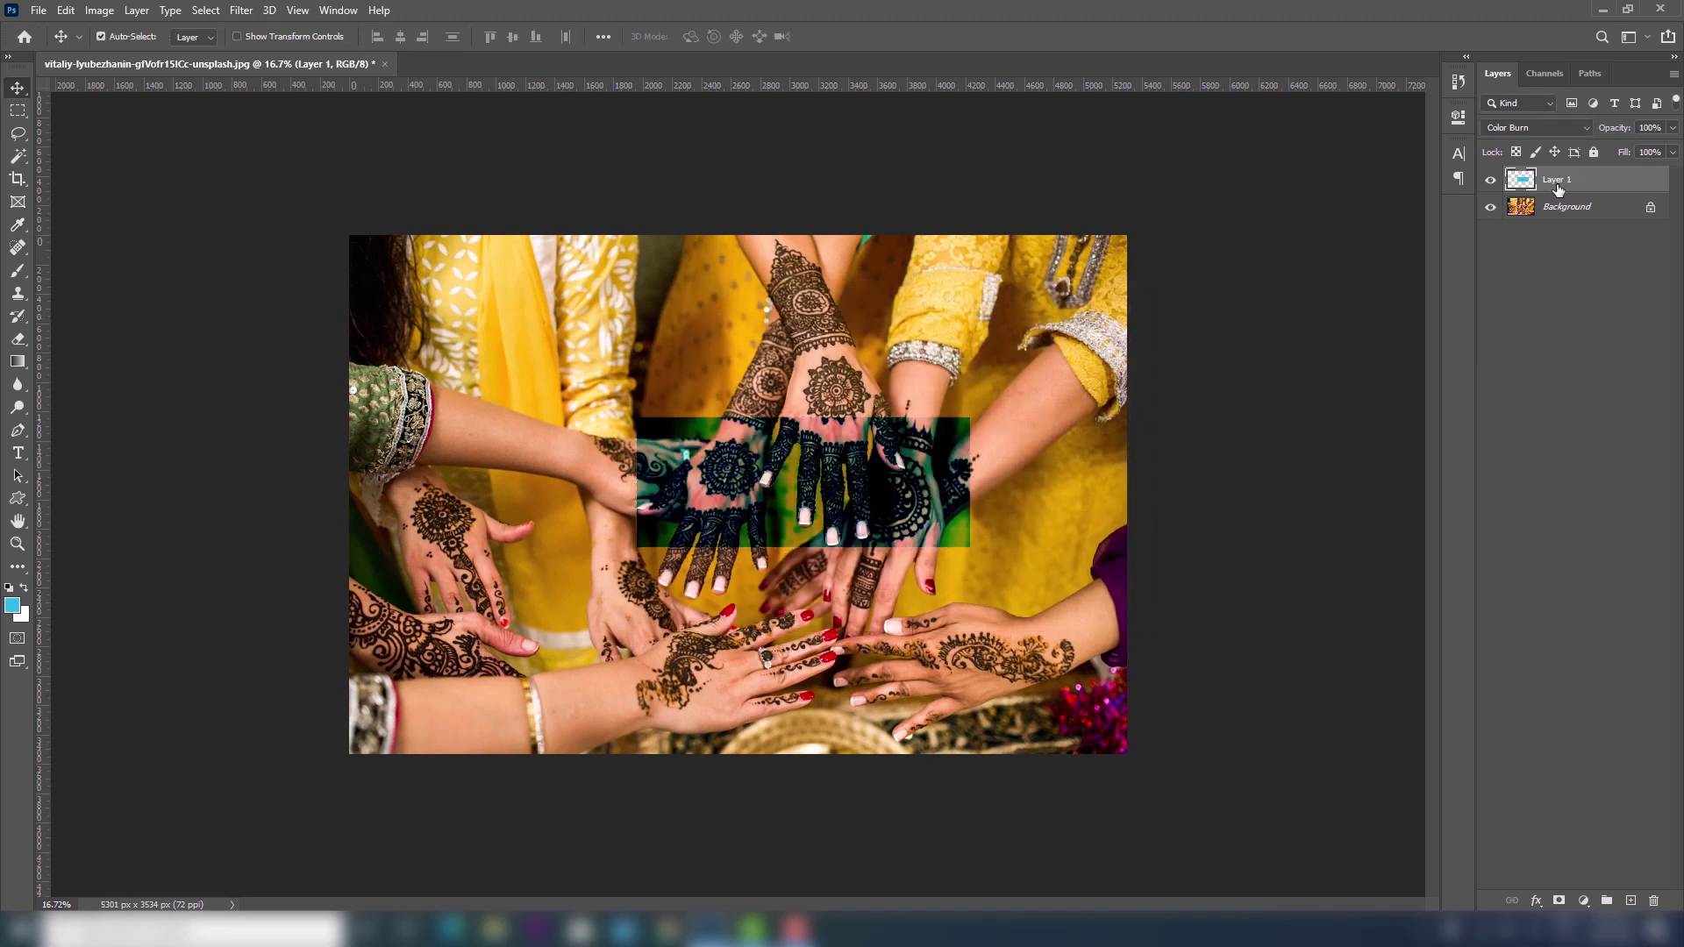
# Cycle blend modes through Overlay and Vivid Light, and move the rectangle left.
pyautogui.hotkey('shift', '+')
pyautogui.hotkey('shift', '+')
pyautogui.hotkey('shift', '+')
pyautogui.hotkey('shift', '+')
pyautogui.hotkey('shift', '+')
pyautogui.hotkey('shift', '+')
pyautogui.hotkey('shift', '+')
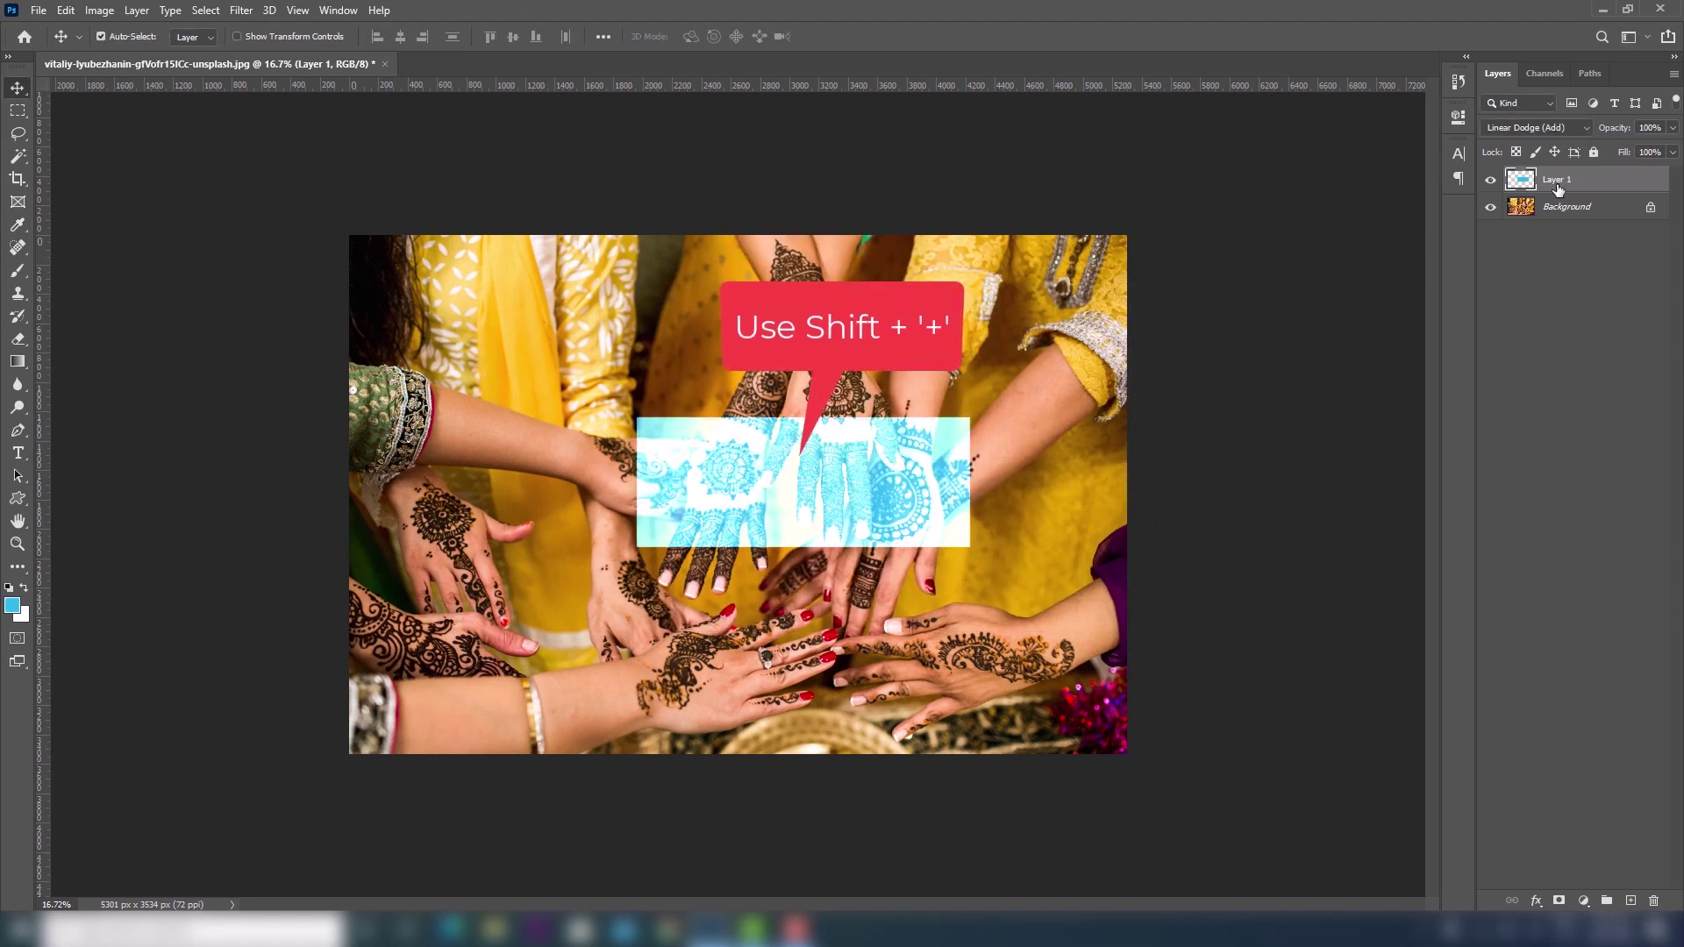
pyautogui.hotkey('shift', '+')
pyautogui.hotkey('shift', '+')
pyautogui.hotkey('shift', '+')
pyautogui.hotkey('shift', '+')
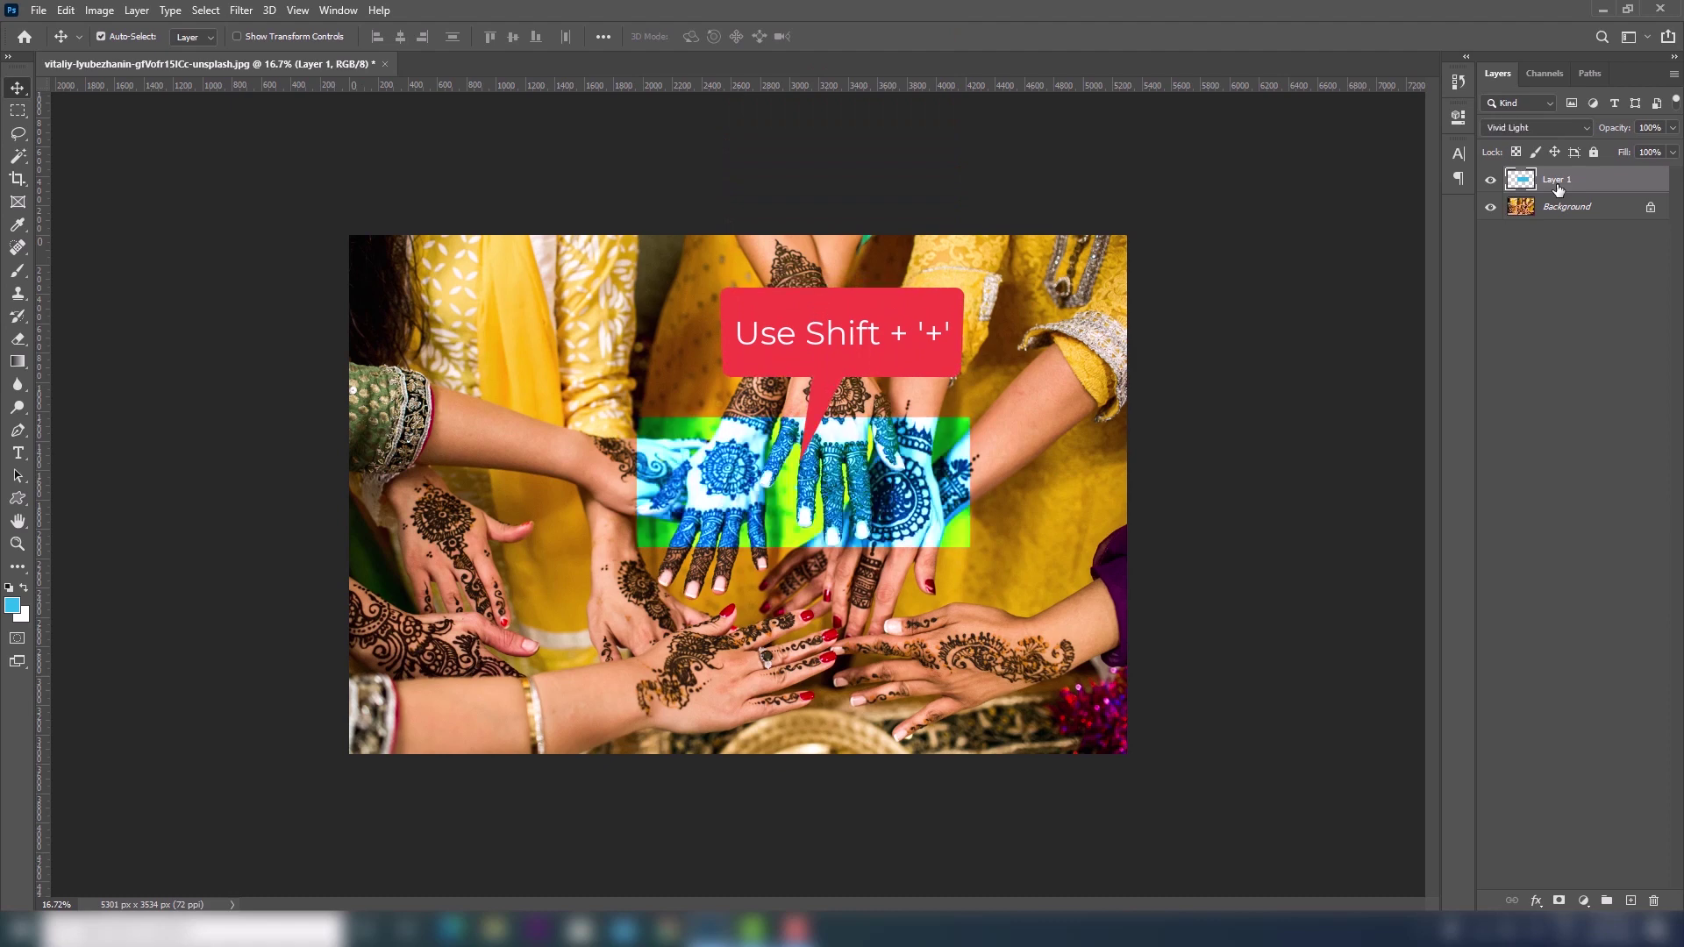
pyautogui.hotkey('shift', '+')
pyautogui.hotkey('shift', '-')
pyautogui.moveTo(725, 459)
pyautogui.mouseDown()
pyautogui.moveTo(589, 446)
pyautogui.moveTo(731, 561)
pyautogui.mouseUp()
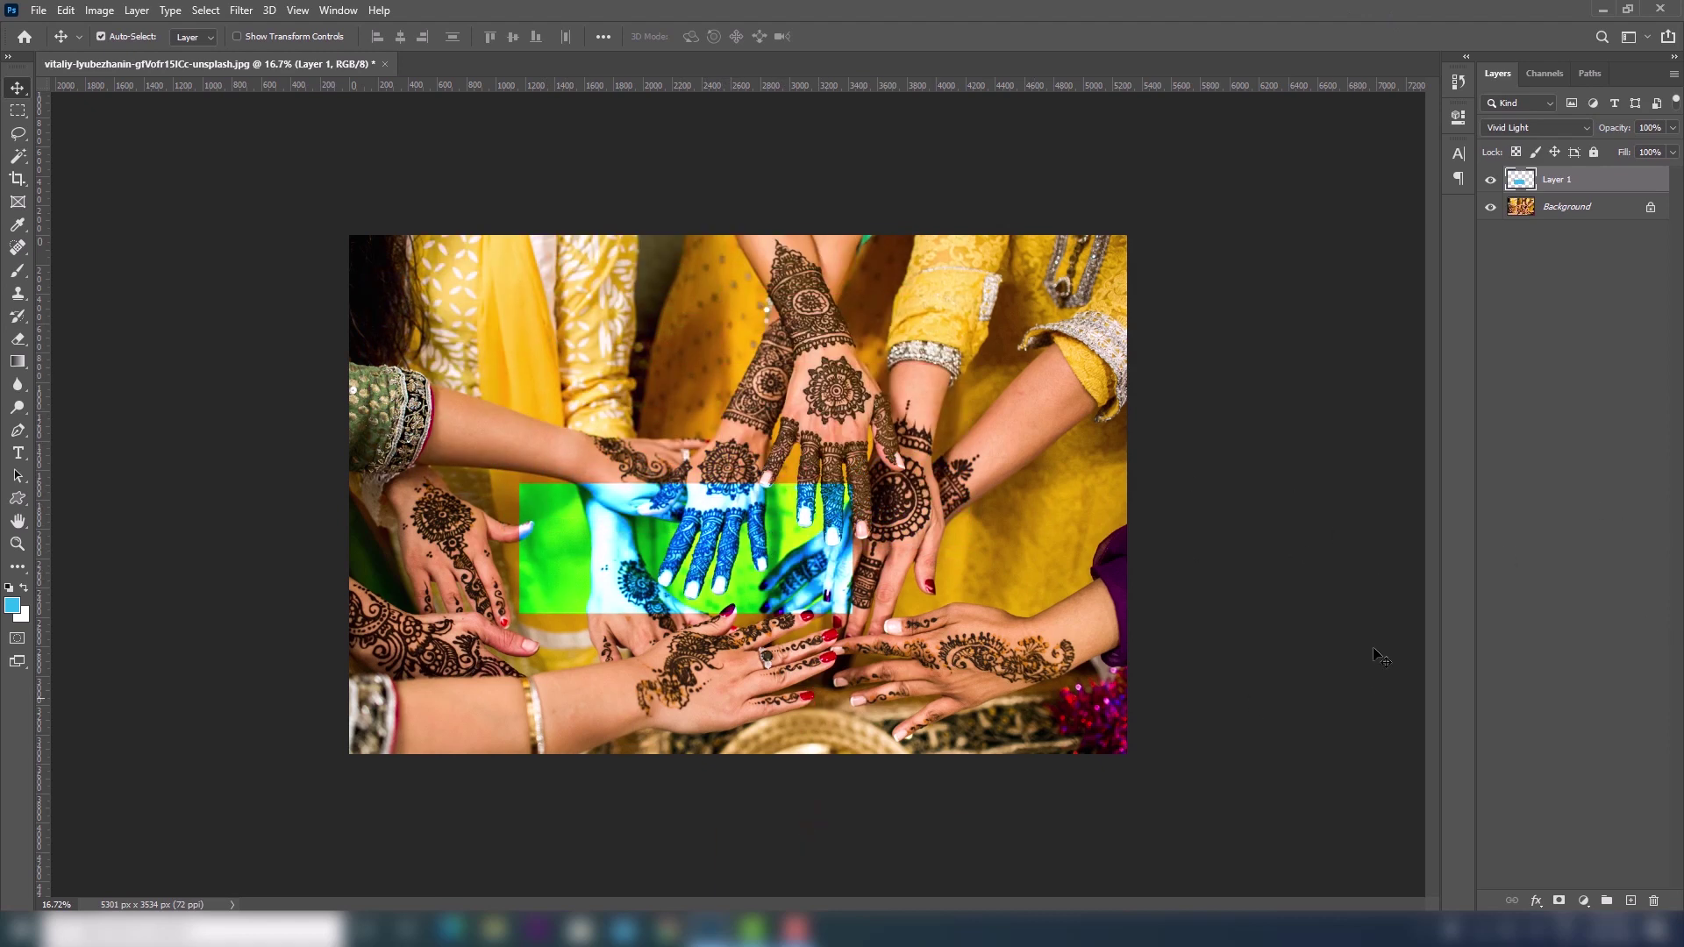
# Reselect Layer 1 and set its blend mode back to Normal.
pyautogui.click(1583, 455)
pyautogui.click(1592, 184)
pyautogui.click(1530, 135)
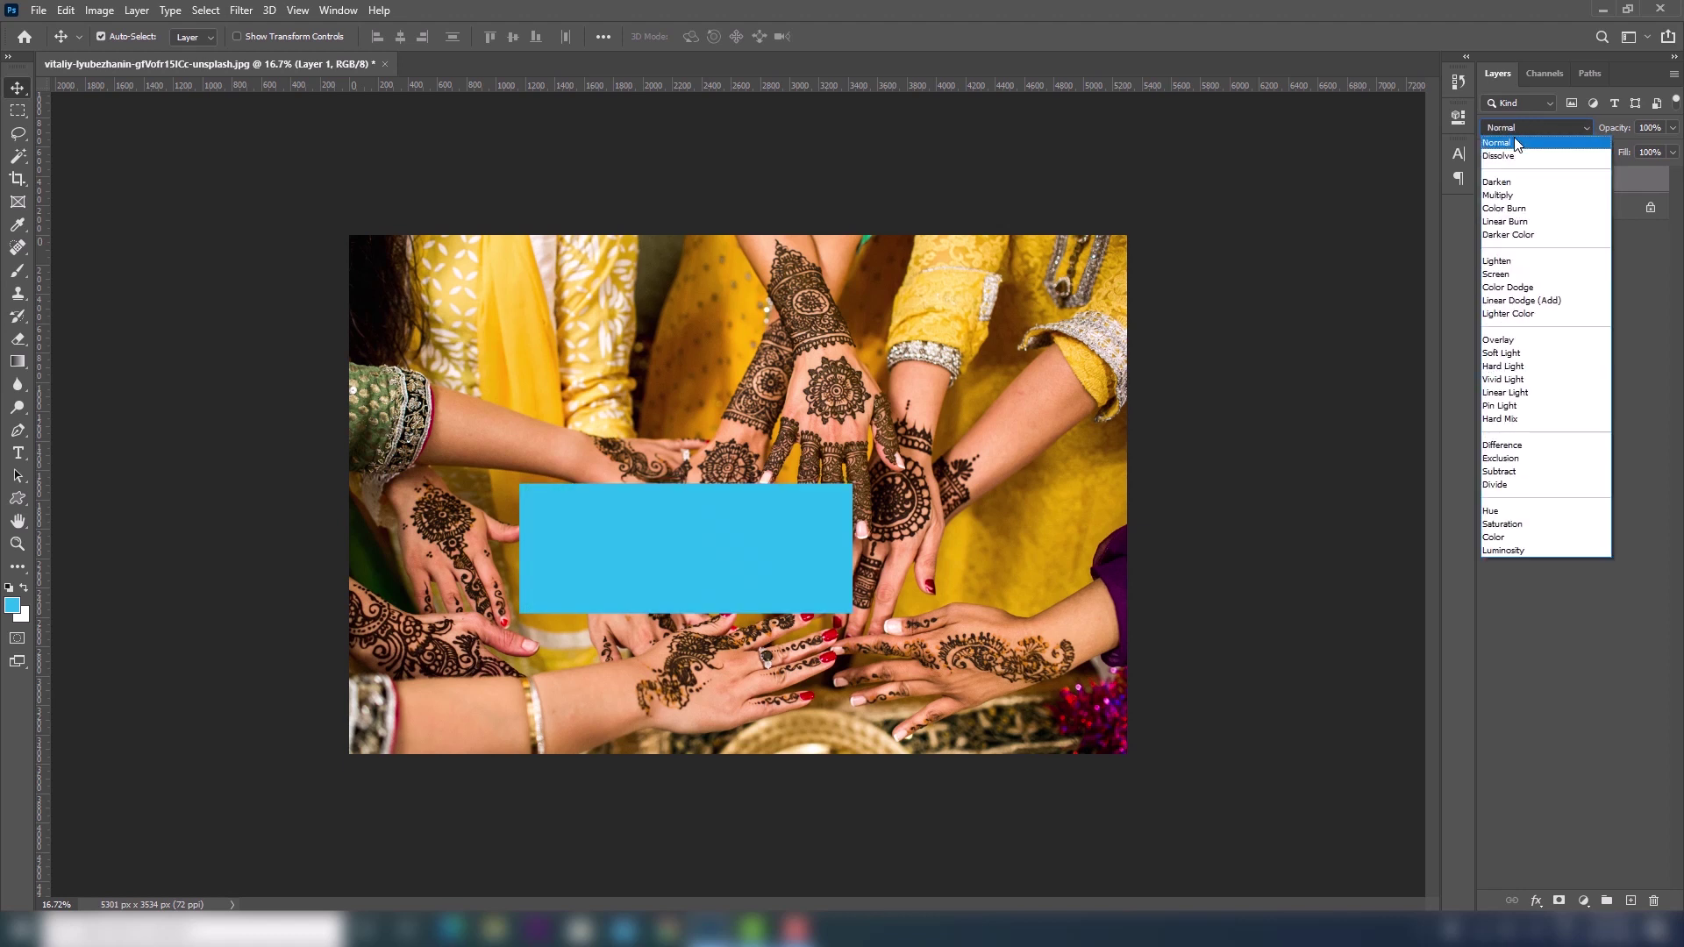
pyautogui.click(1515, 144)
# Delete Layer 1, the blue rectangle, leaving only the Background photo layer.
pyautogui.click(1572, 346)
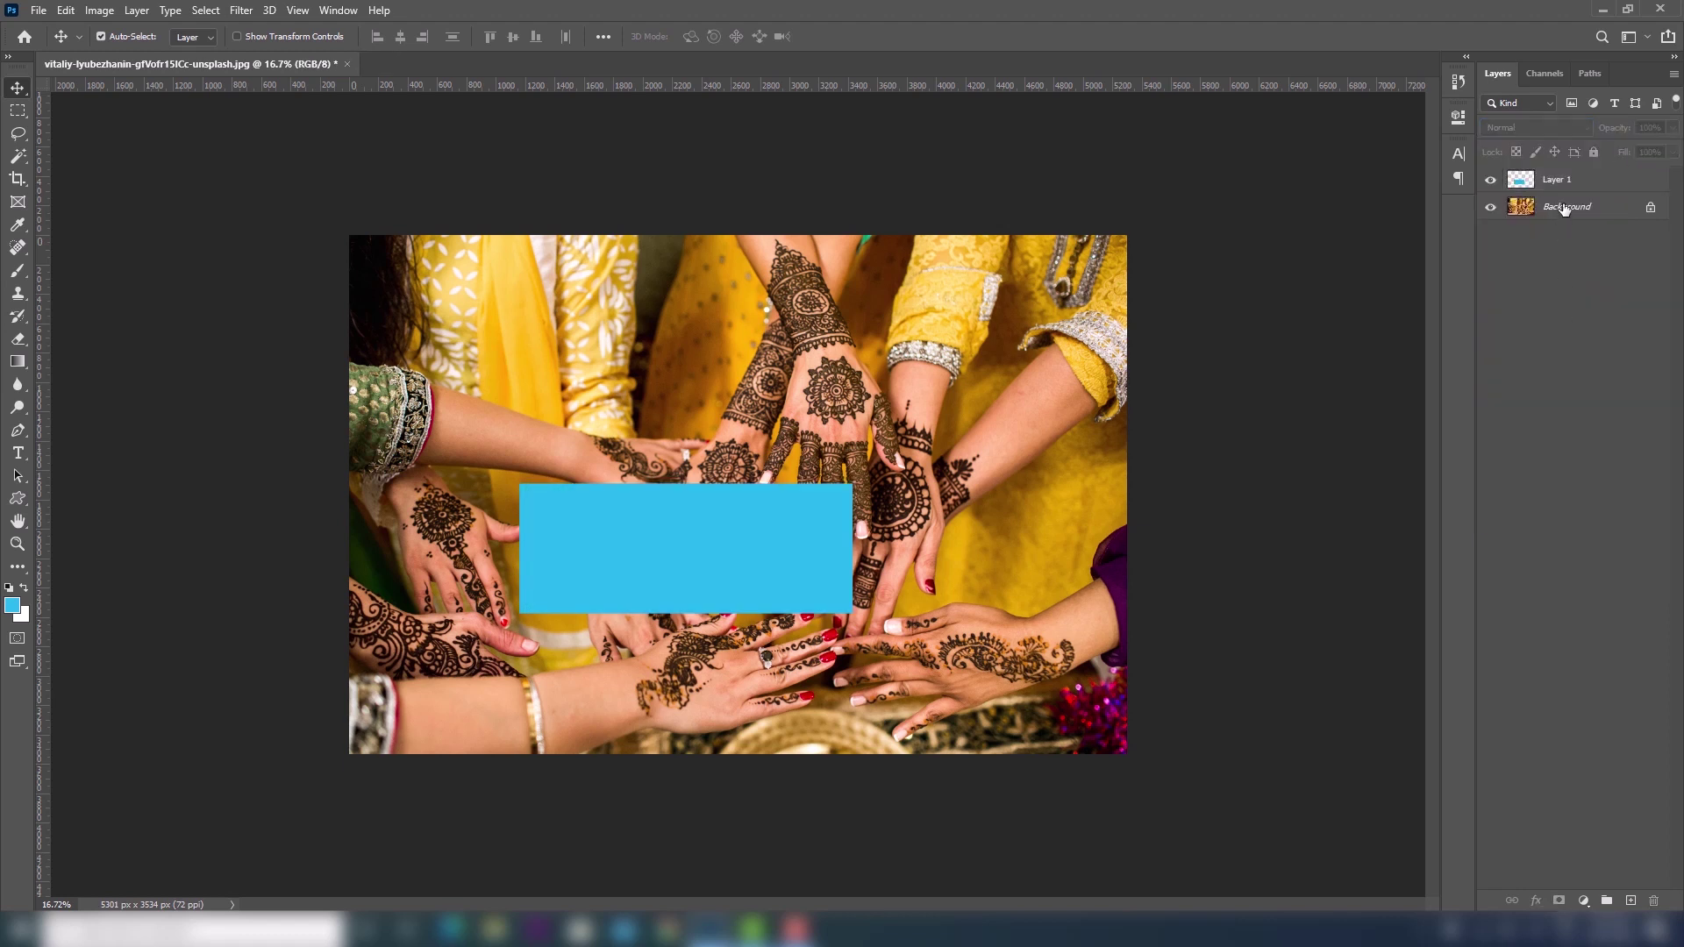
pyautogui.click(1664, 179)
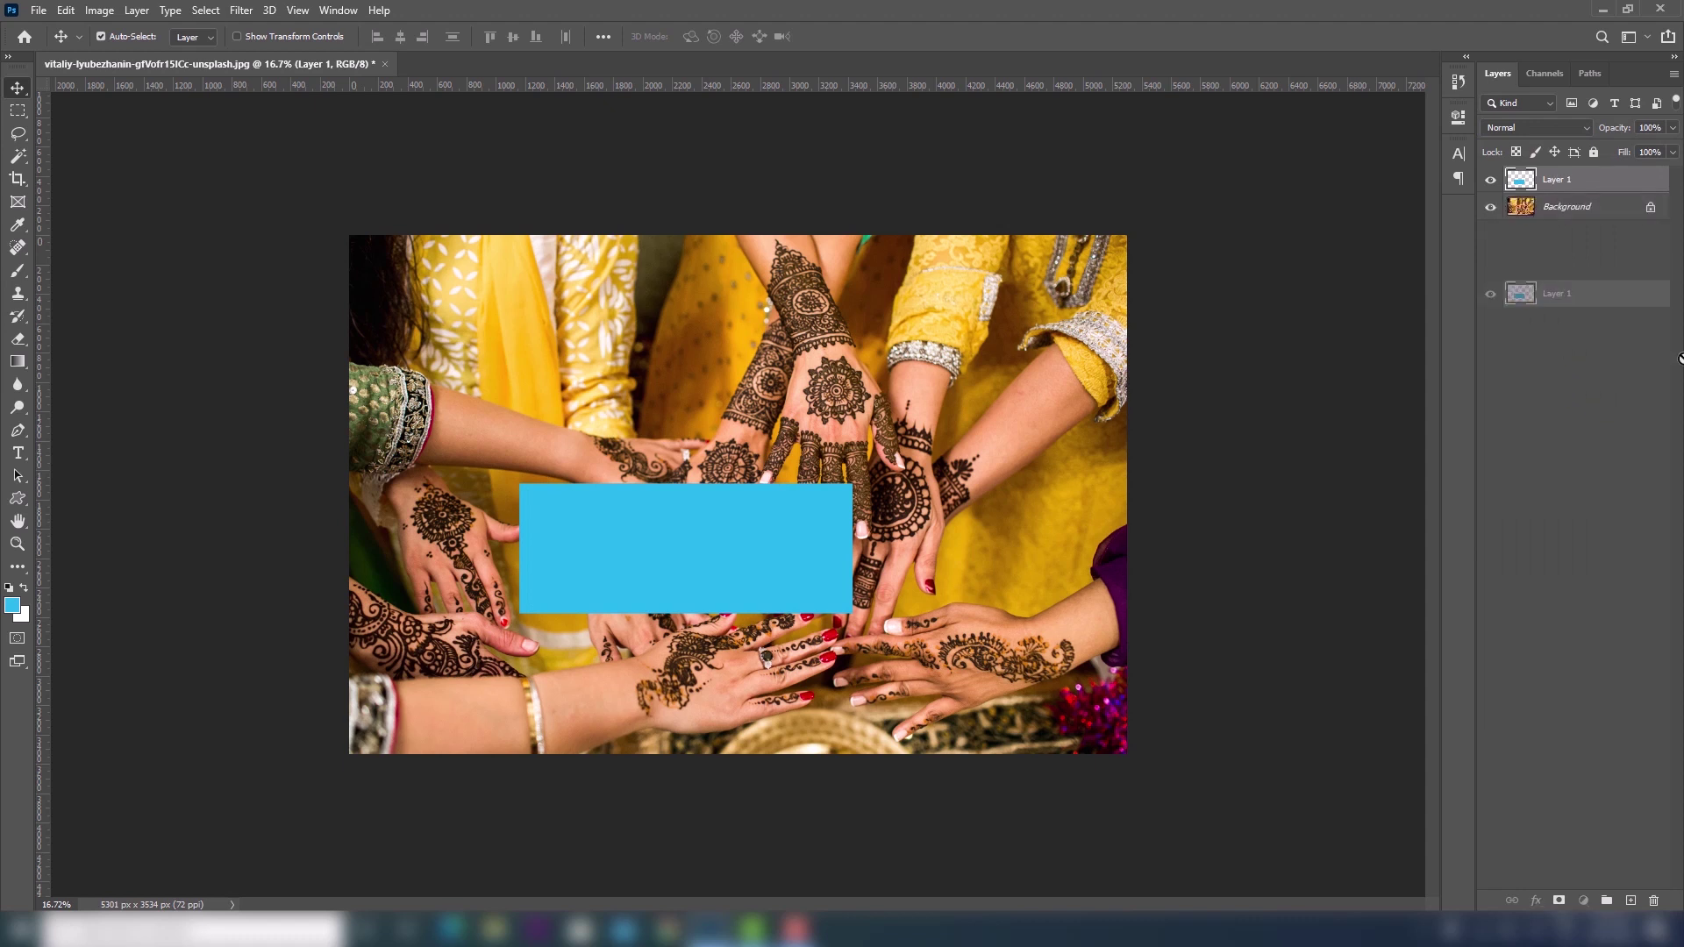
pyautogui.moveTo(1555, 185); pyautogui.dragTo(1653, 900)
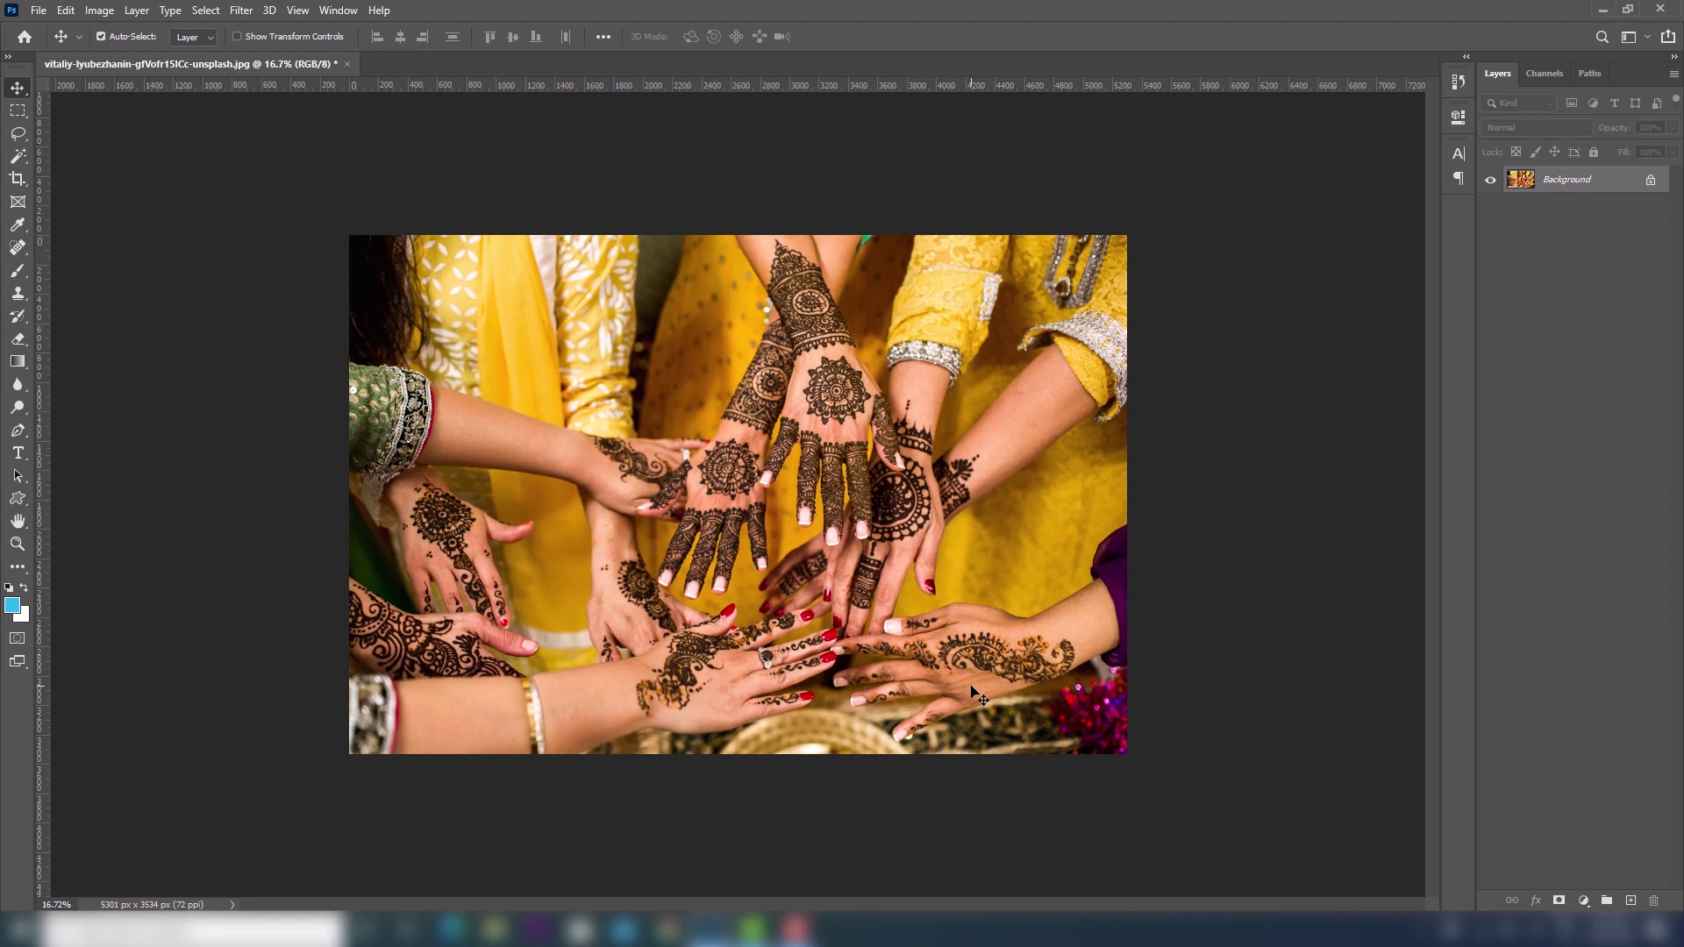
# Try Black, Dark Gray, Medium Gray and Custom as the pasteboard colour around the canvas.
pyautogui.rightClick(160, 492)
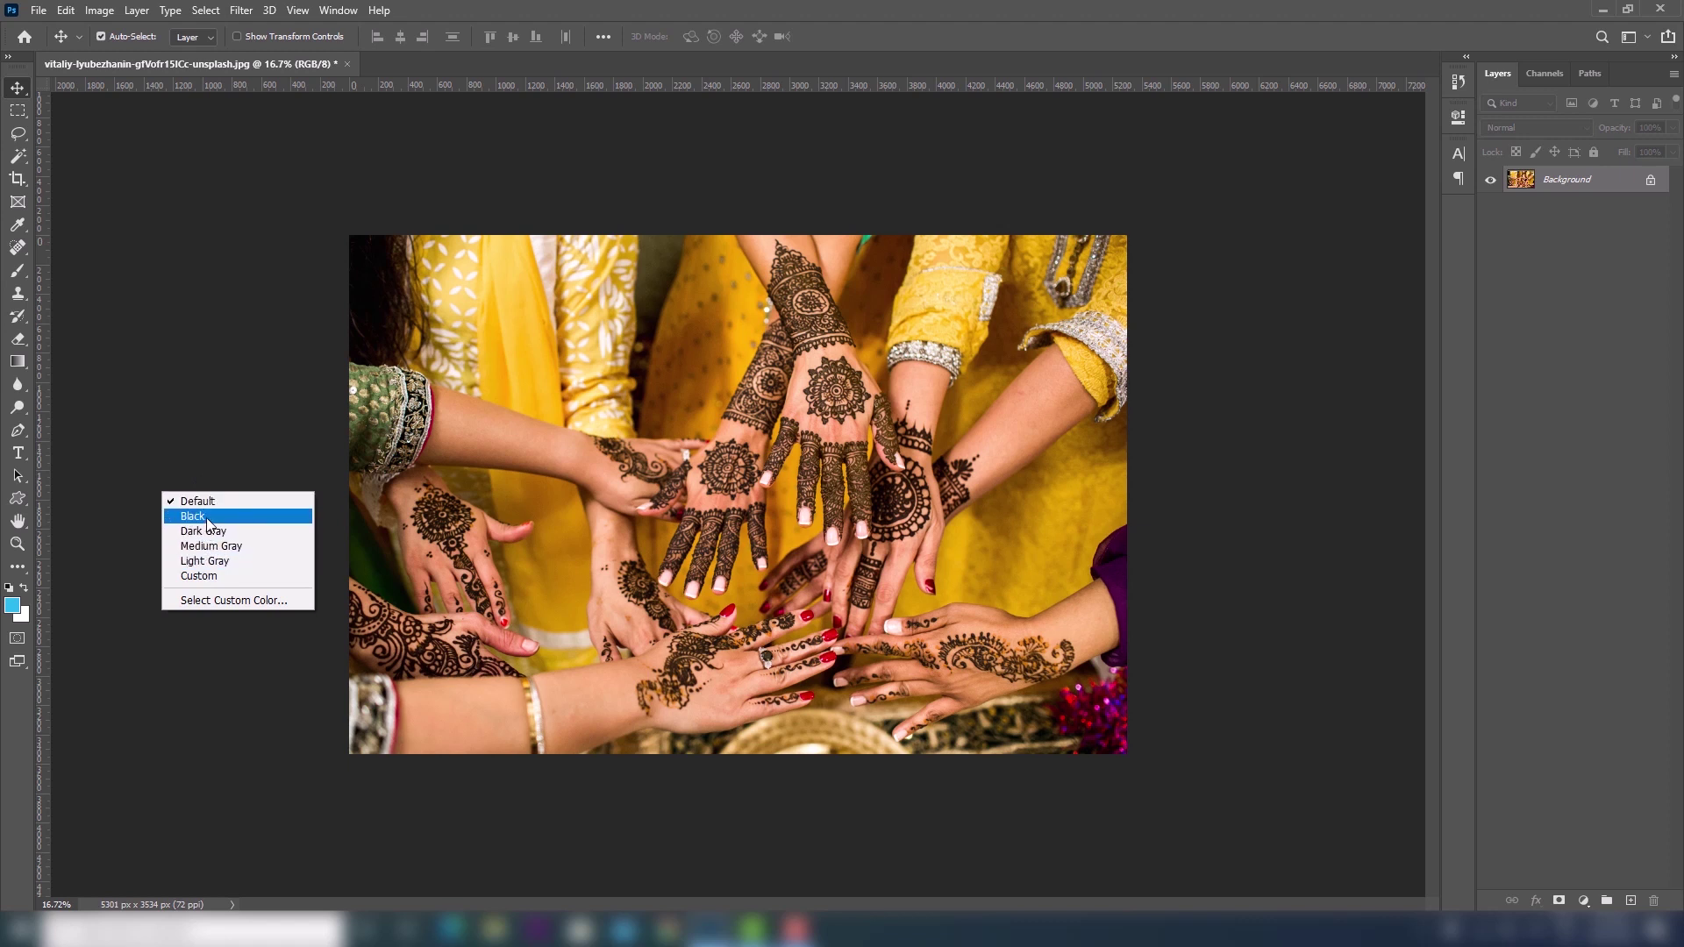
pyautogui.click(215, 516)
pyautogui.rightClick(205, 496)
pyautogui.click(221, 535)
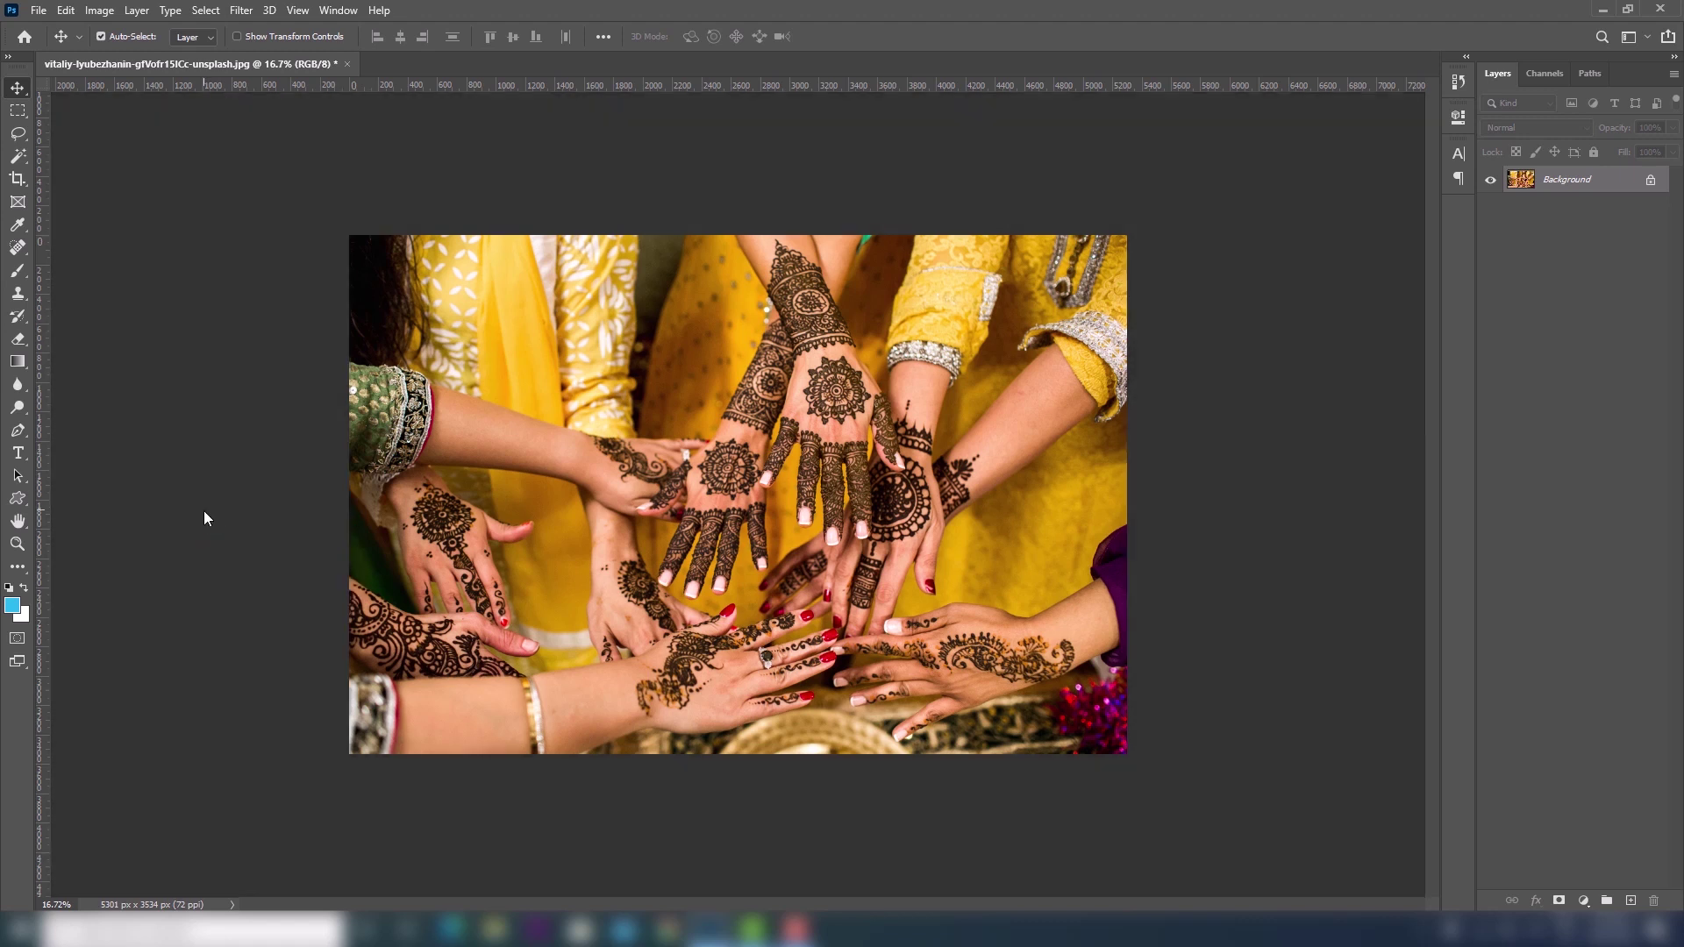
pyautogui.rightClick(203, 511)
pyautogui.click(237, 566)
pyautogui.rightClick(199, 492)
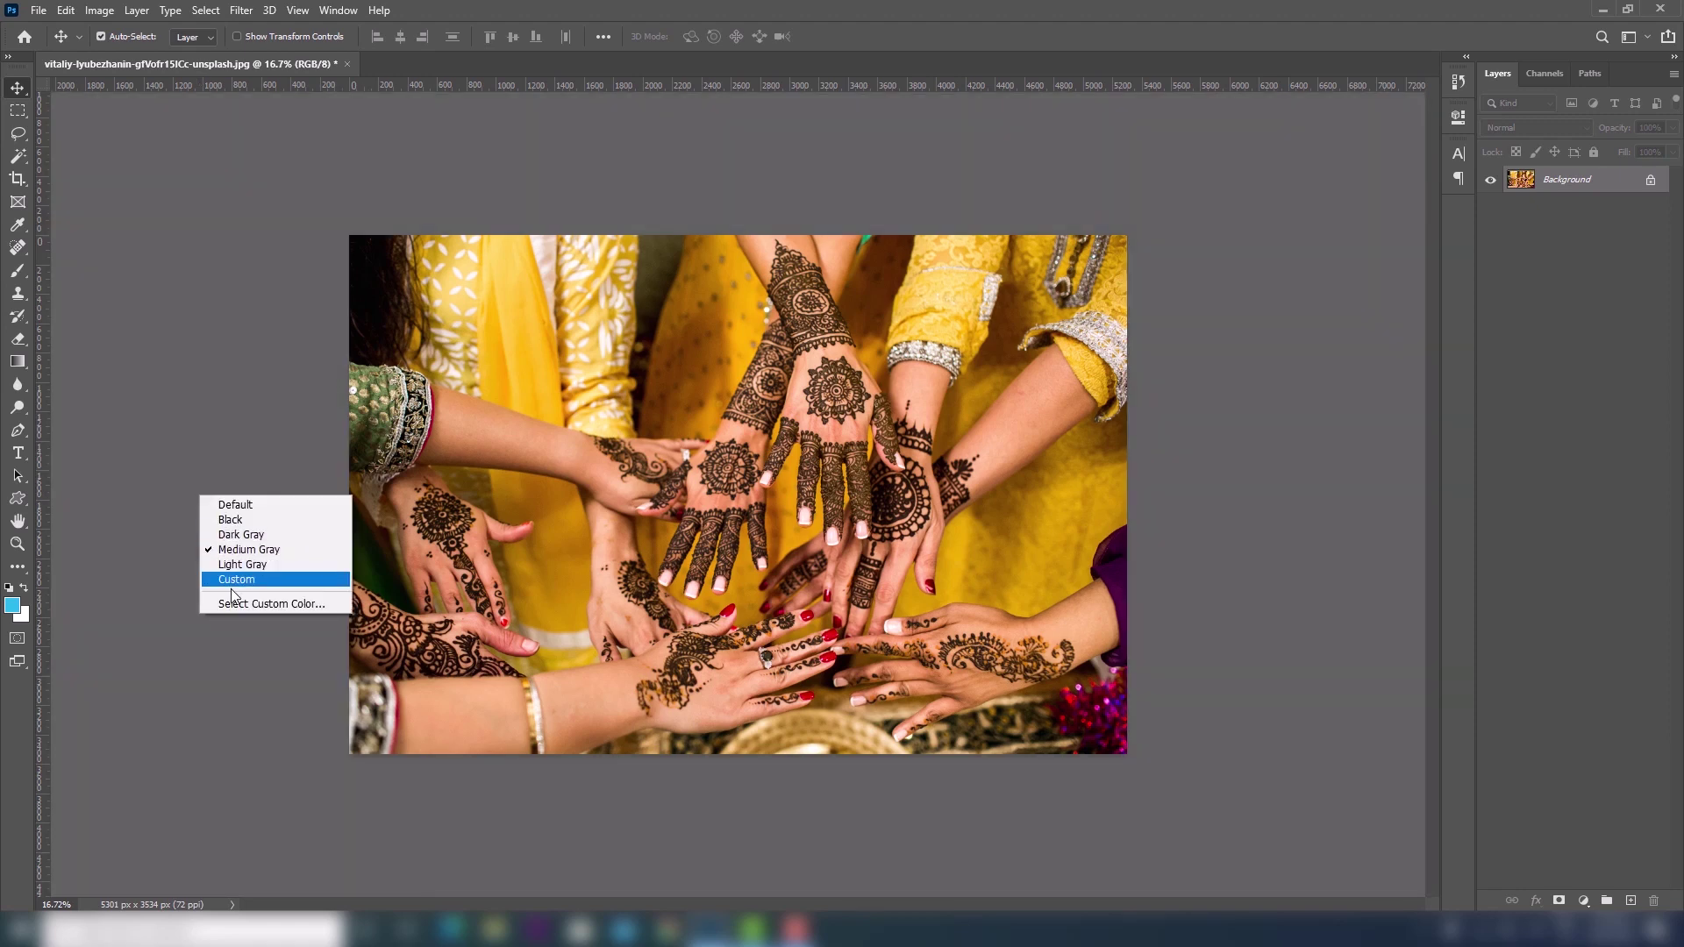
pyautogui.click(231, 578)
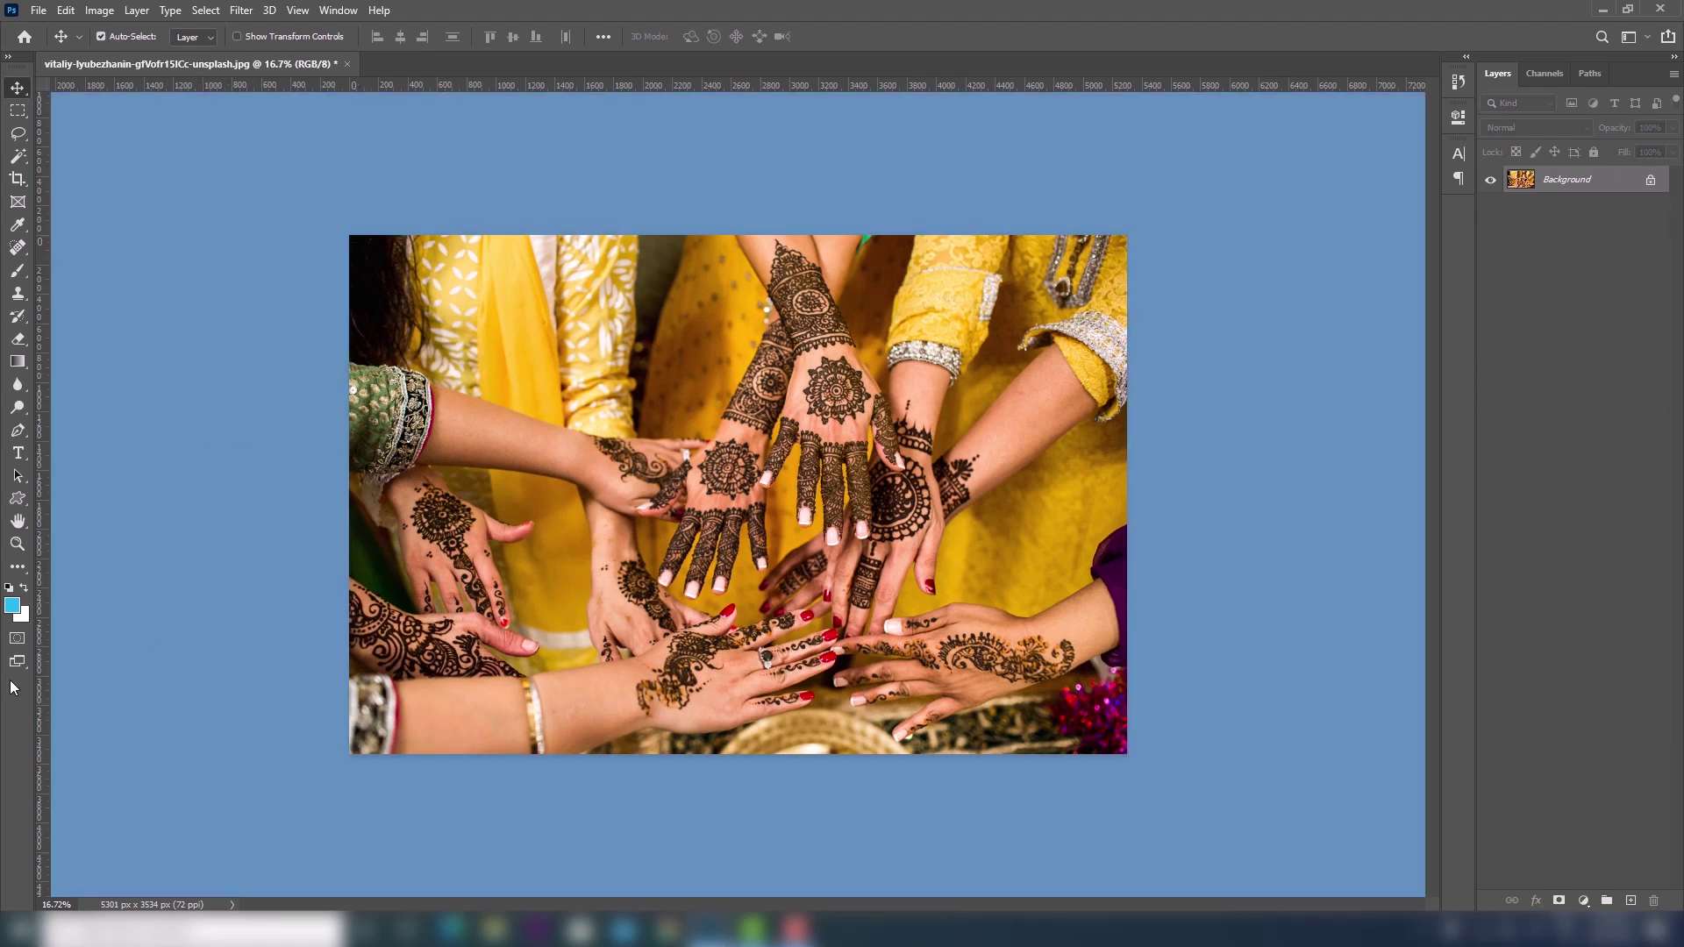
# Set a yellow custom pasteboard colour, then restore the default grey.
pyautogui.rightClick(203, 489)
pyautogui.click(244, 603)
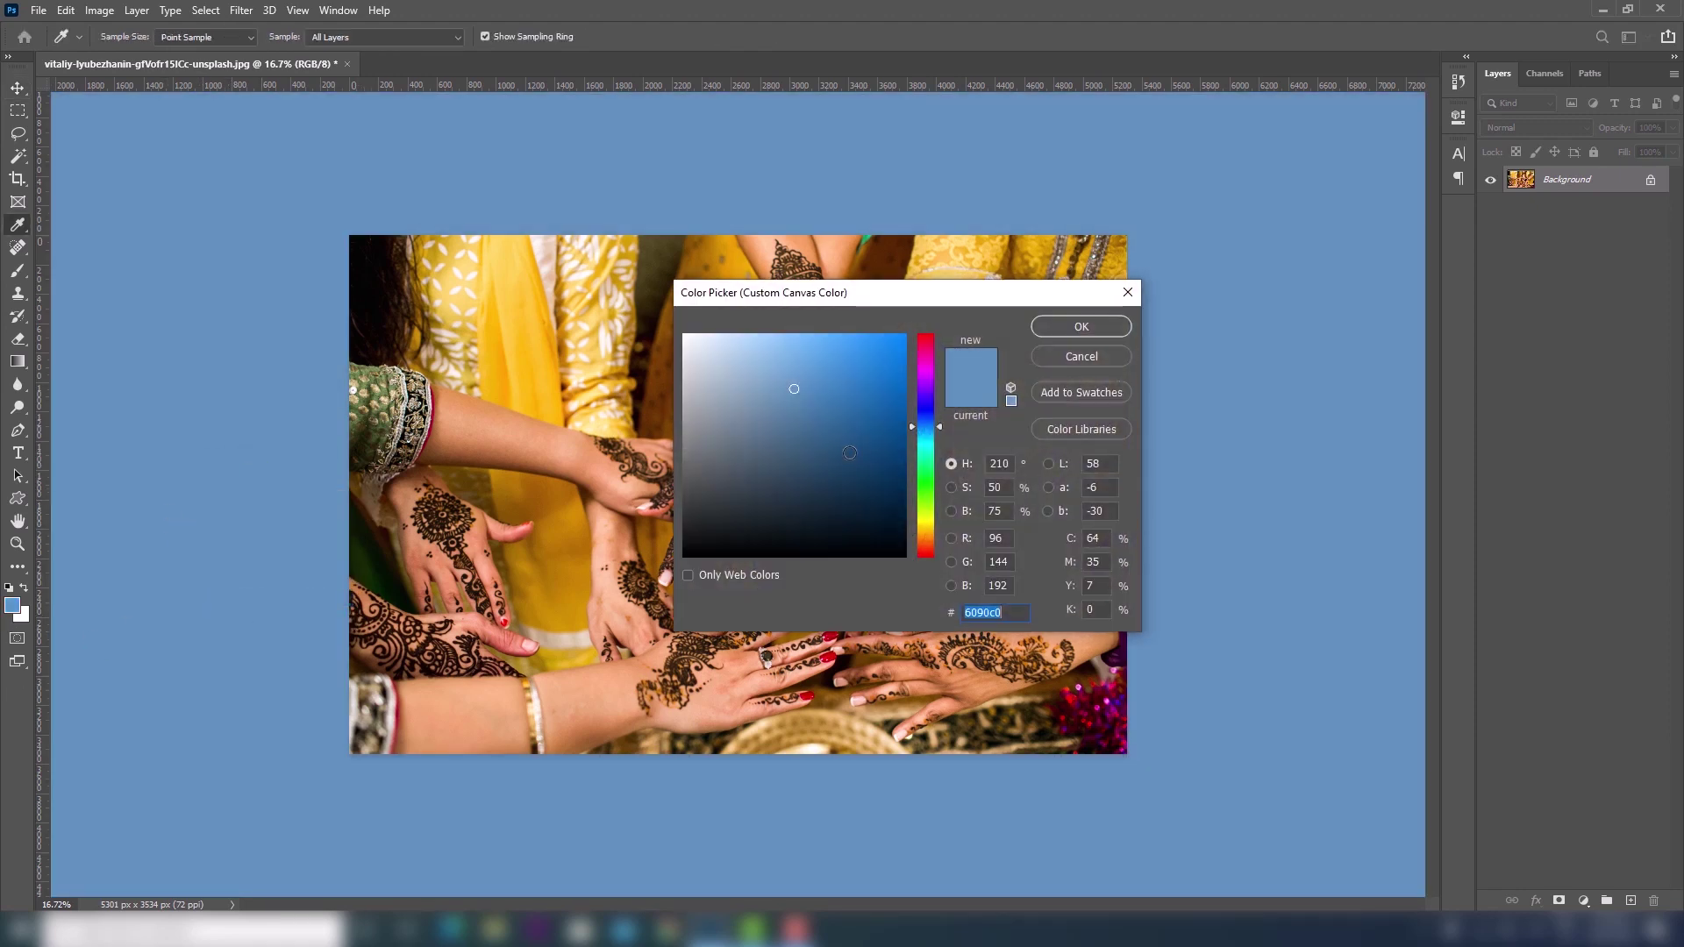
pyautogui.moveTo(929, 537); pyautogui.dragTo(928, 523)
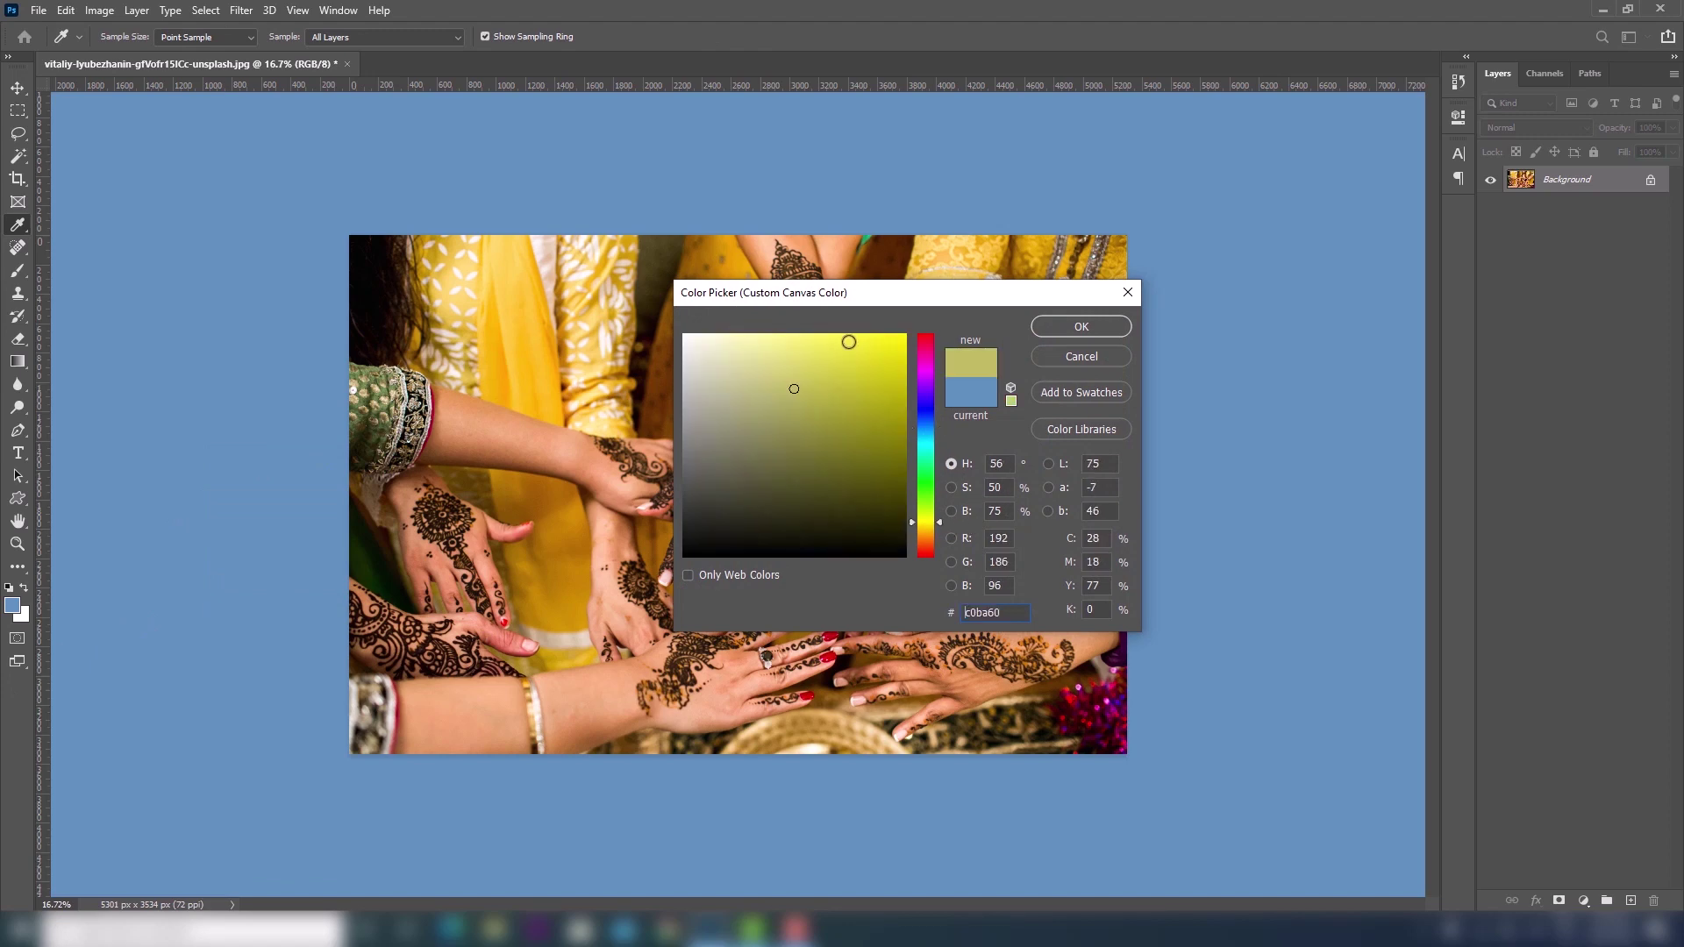
pyautogui.moveTo(846, 342); pyautogui.dragTo(862, 362)
pyautogui.click(1081, 327)
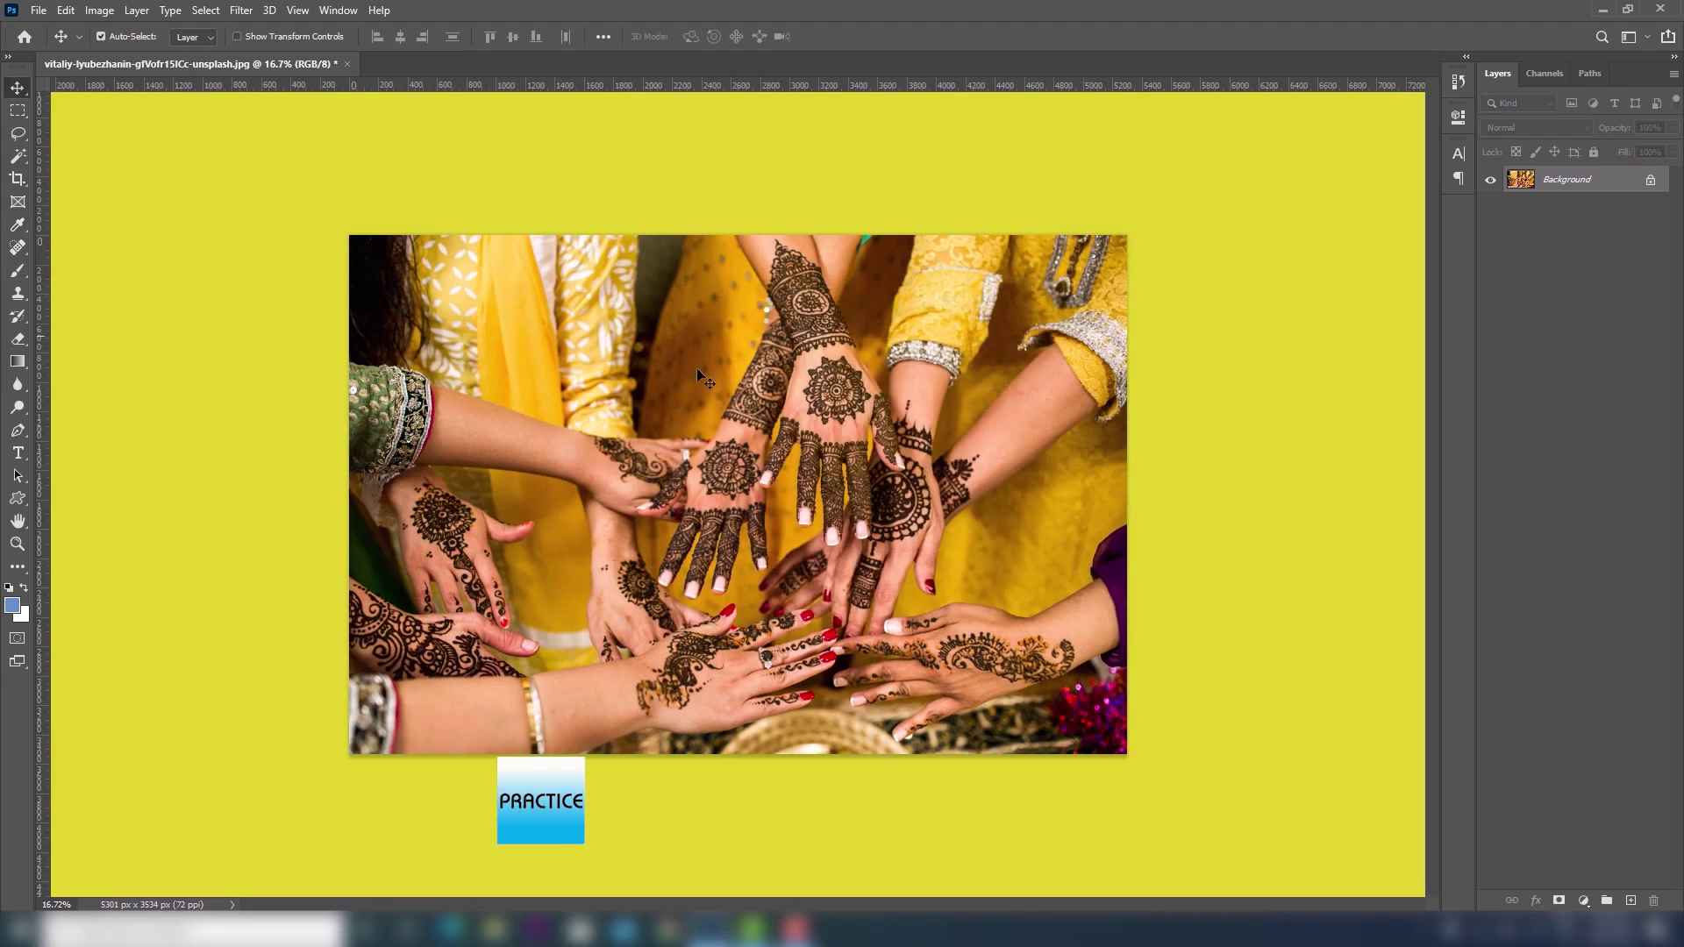
pyautogui.rightClick(273, 433)
pyautogui.click(298, 445)
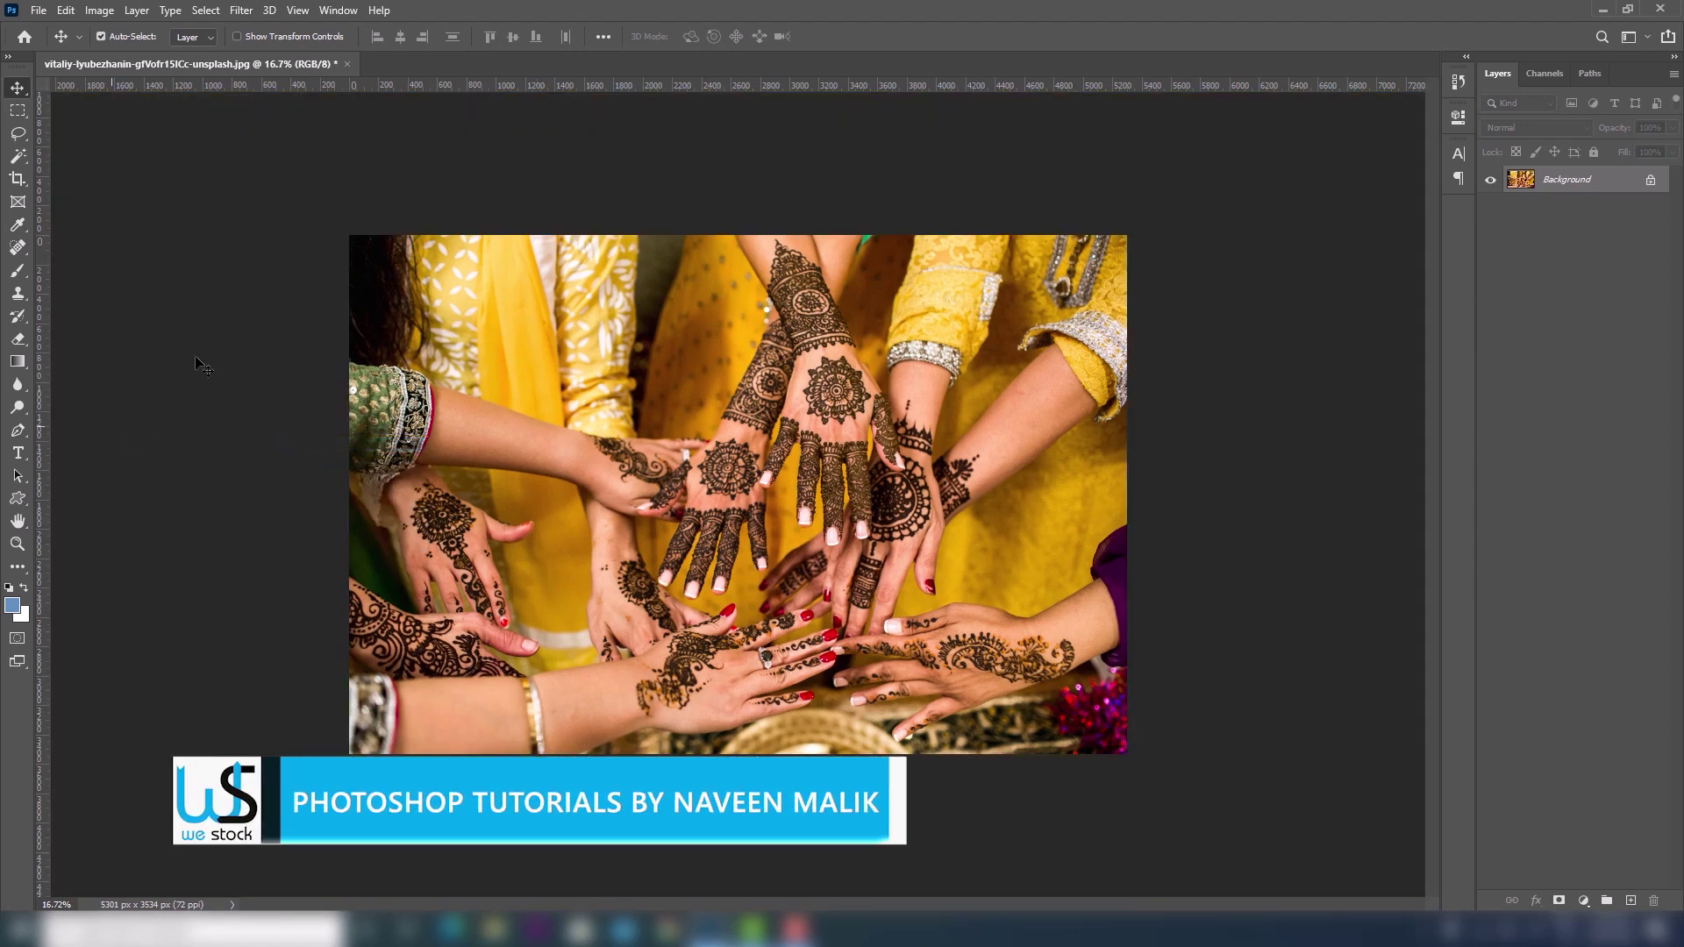
pyautogui.click(66, 11)
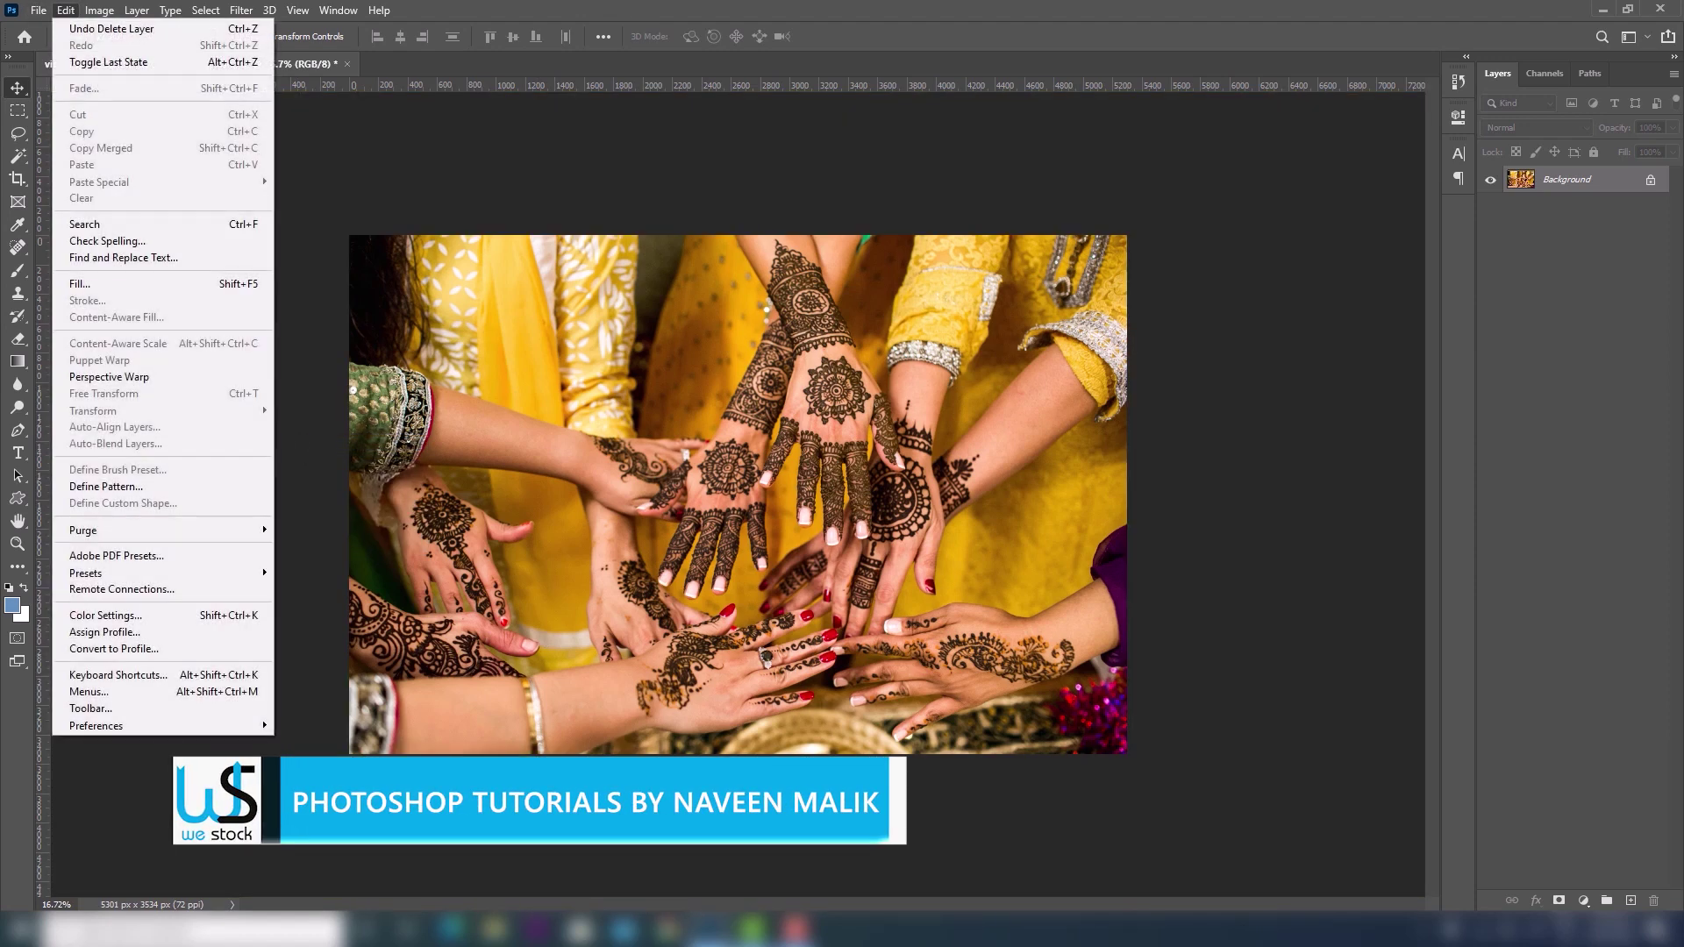
pyautogui.moveTo(97, 724)
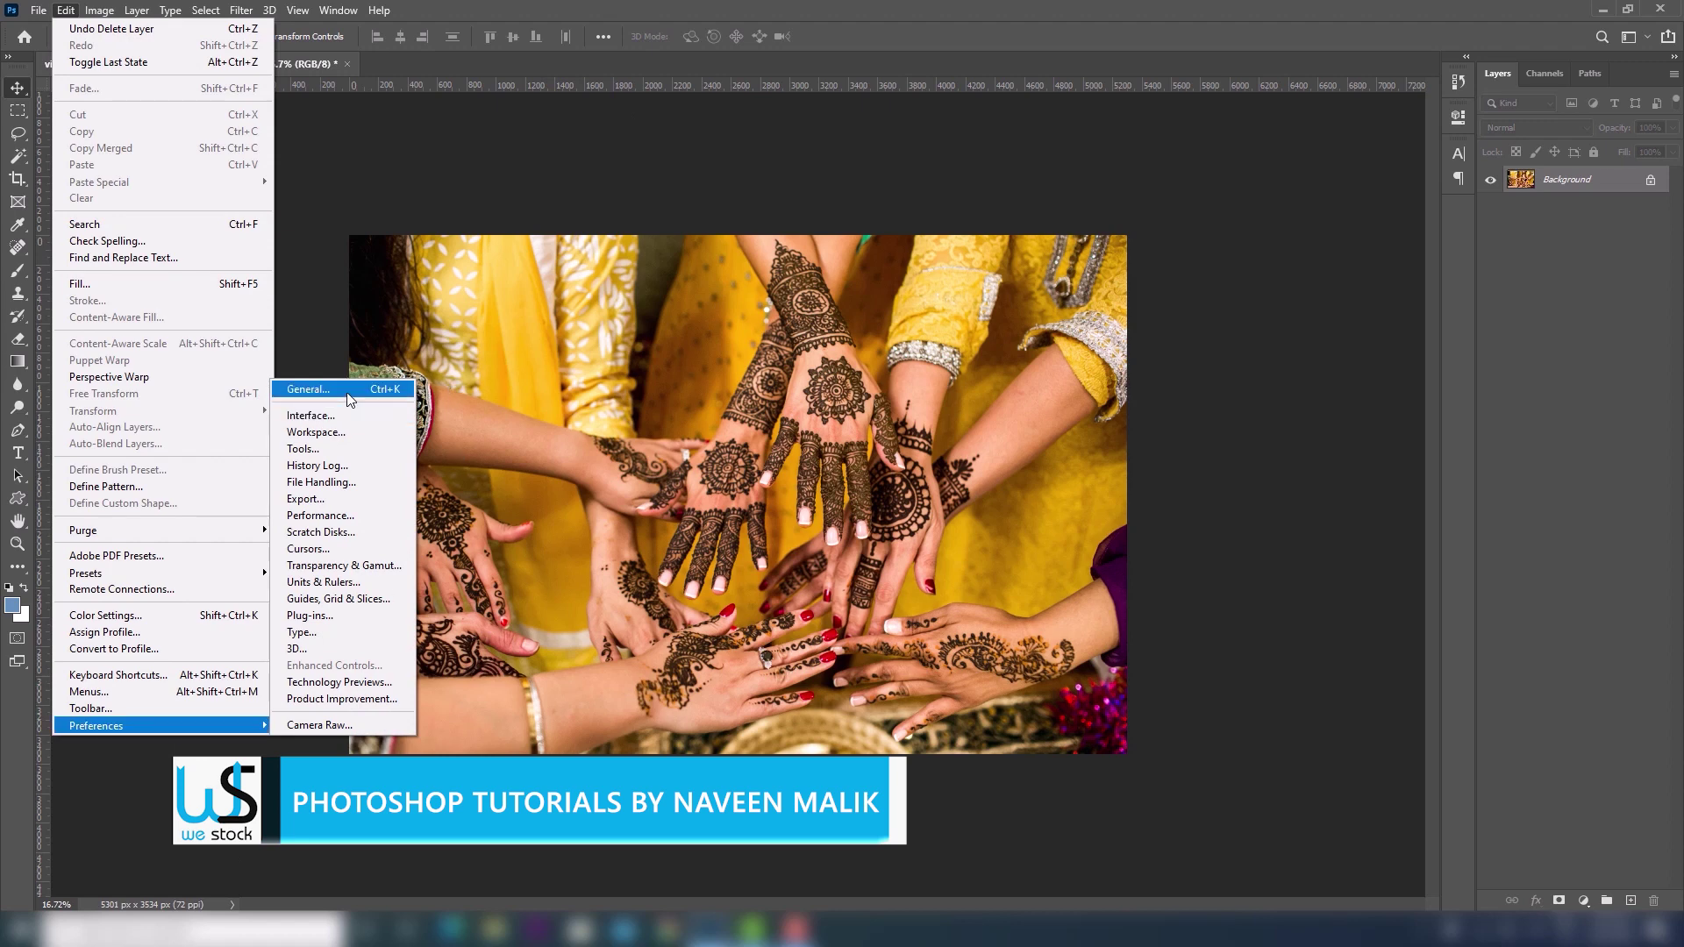
pyautogui.click(347, 393)
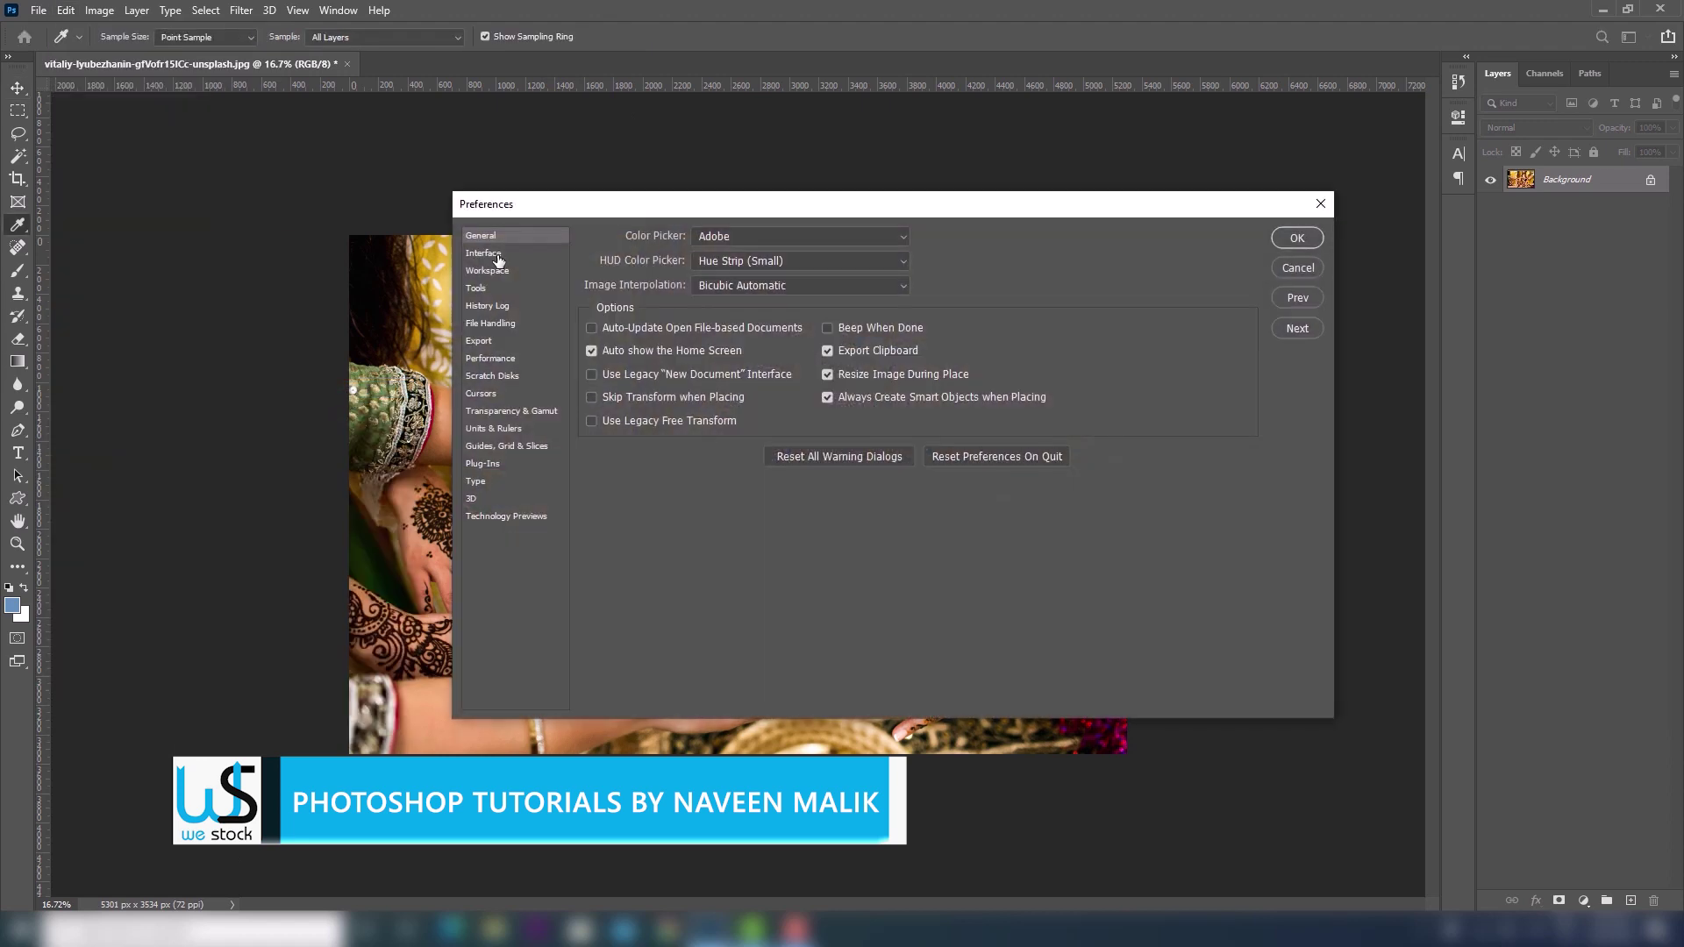
pyautogui.click(497, 256)
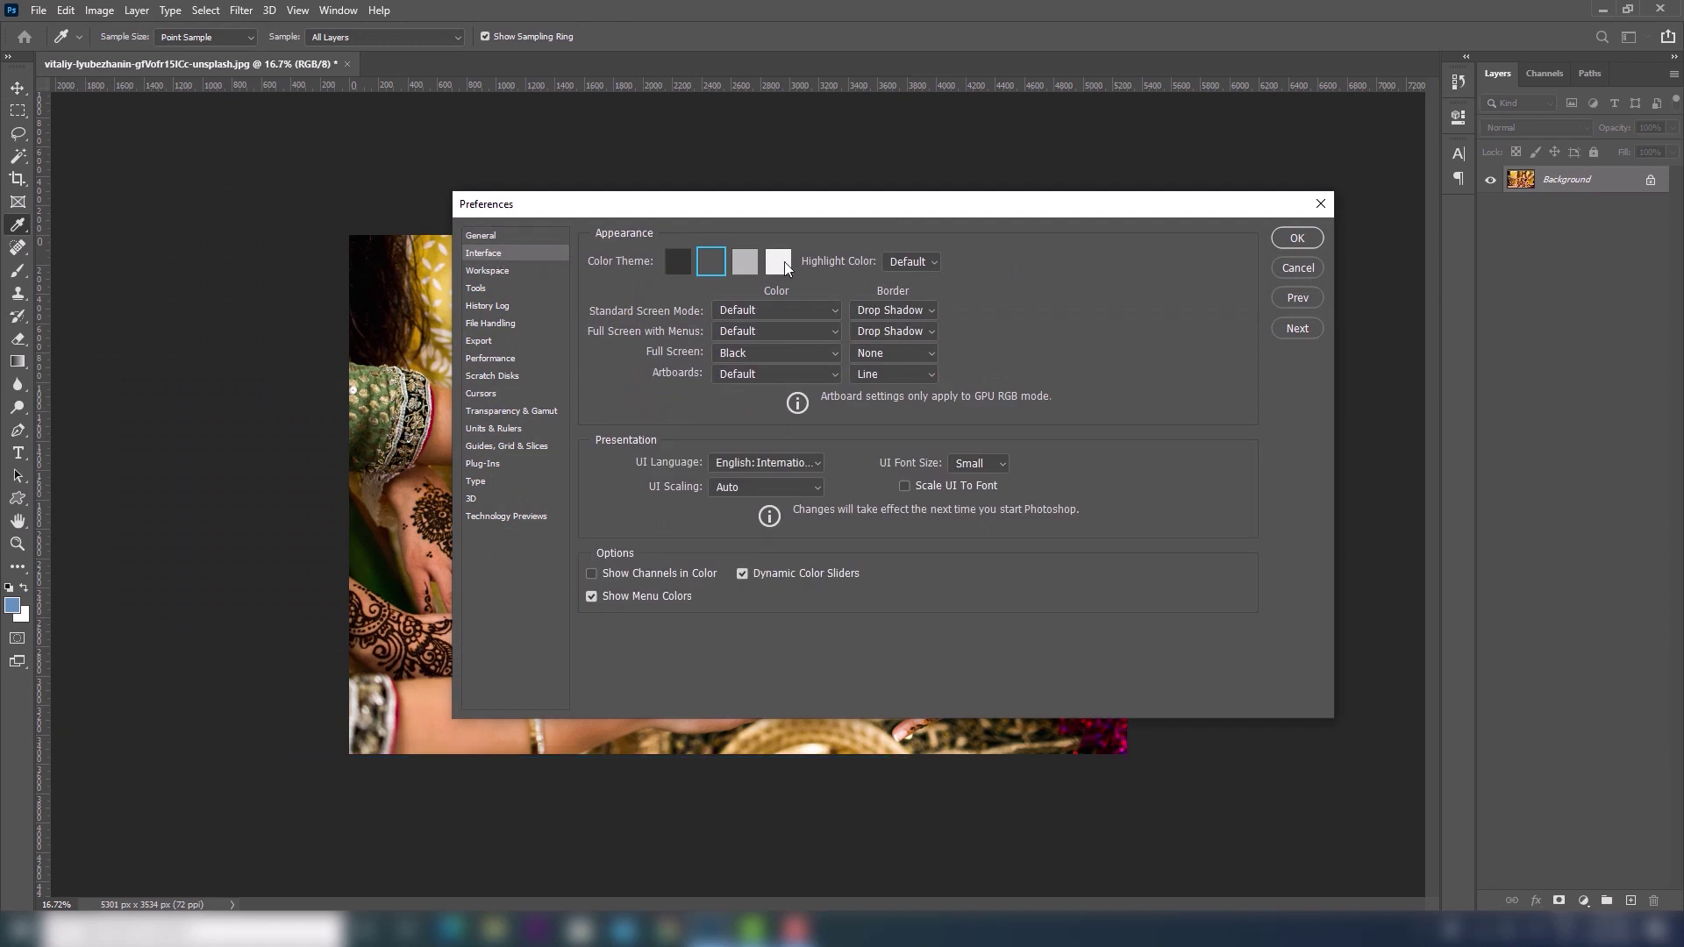
pyautogui.click(681, 261)
pyautogui.click(718, 263)
pyautogui.click(784, 266)
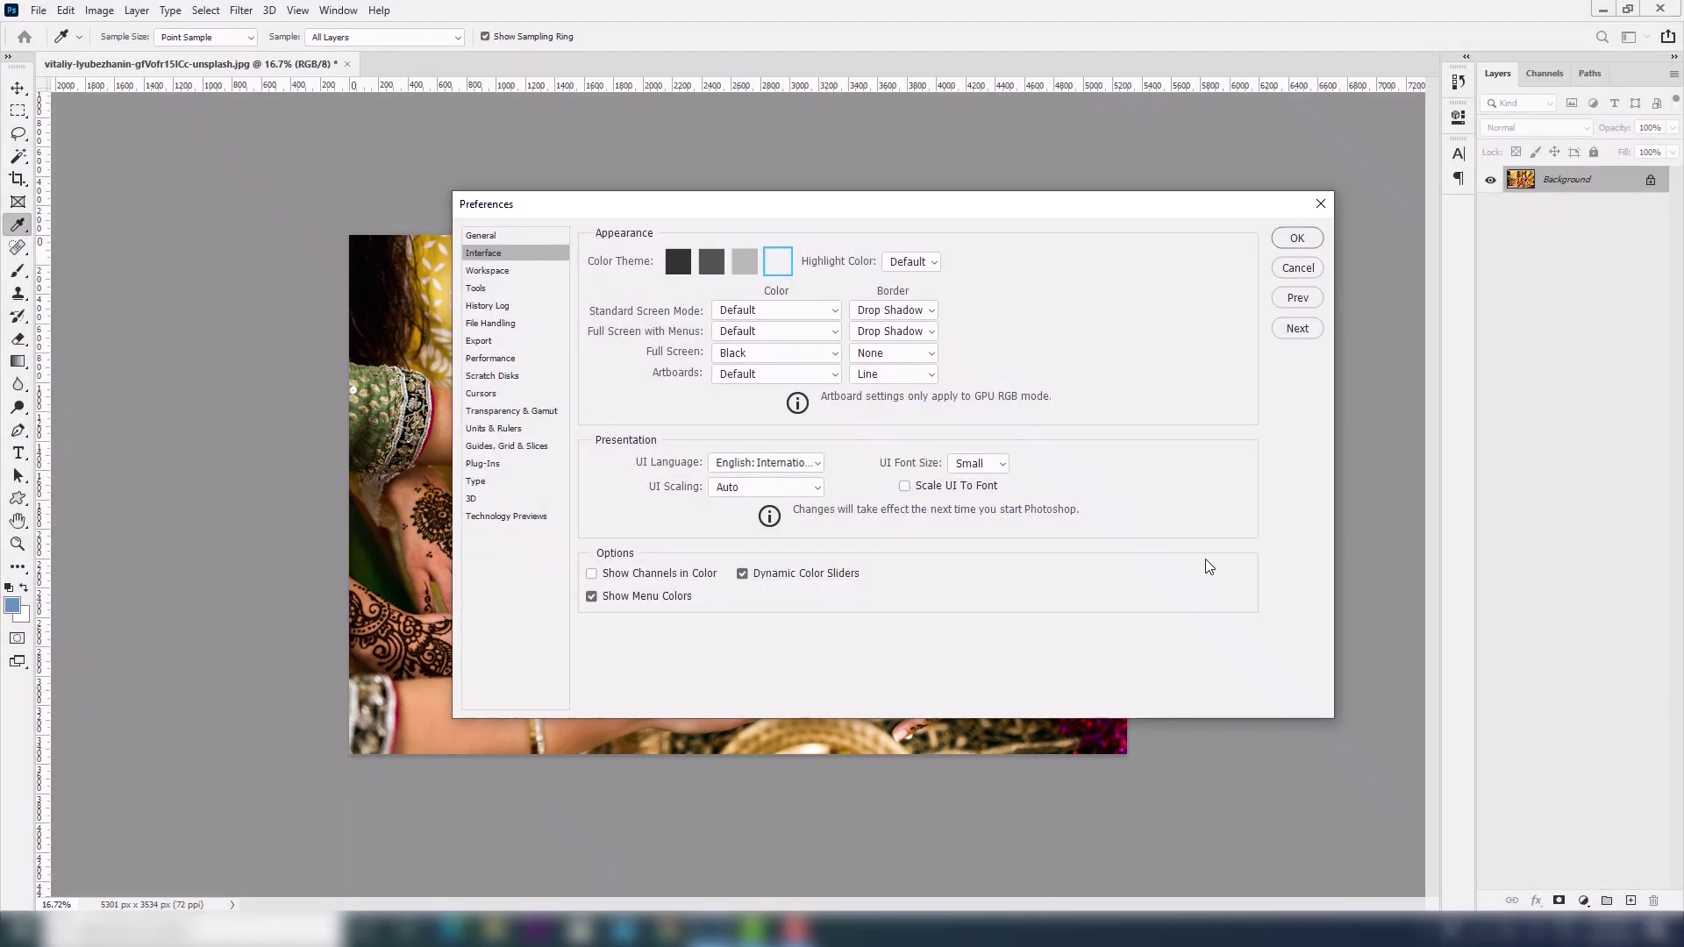
pyautogui.click(763, 311)
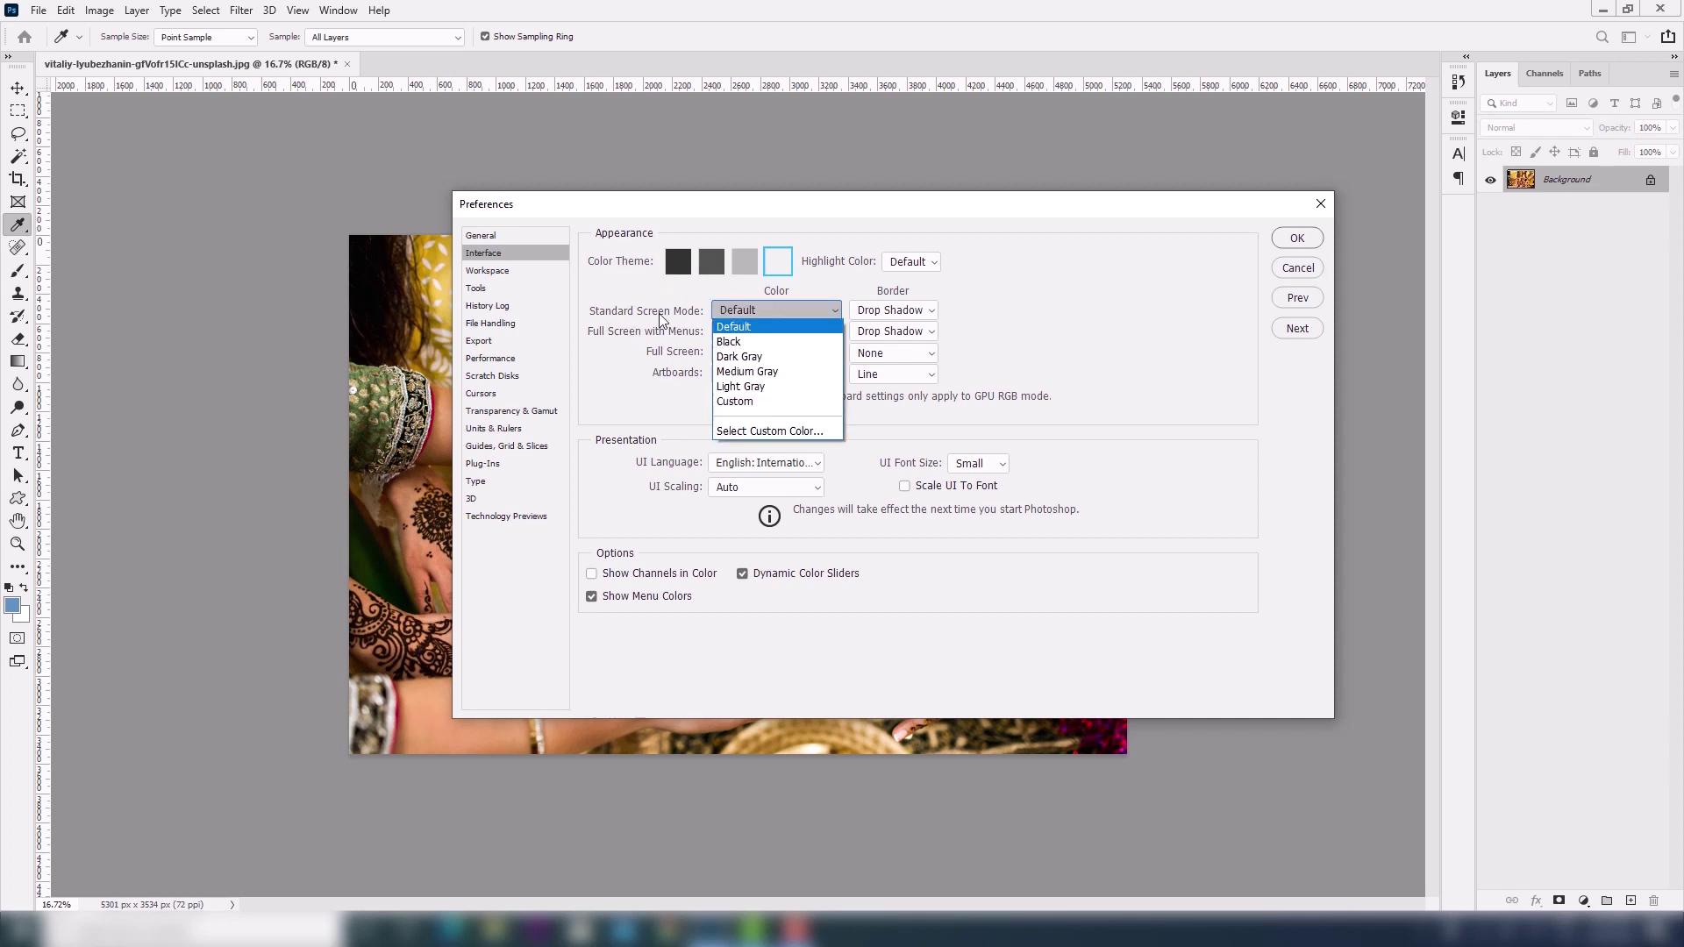
pyautogui.click(747, 356)
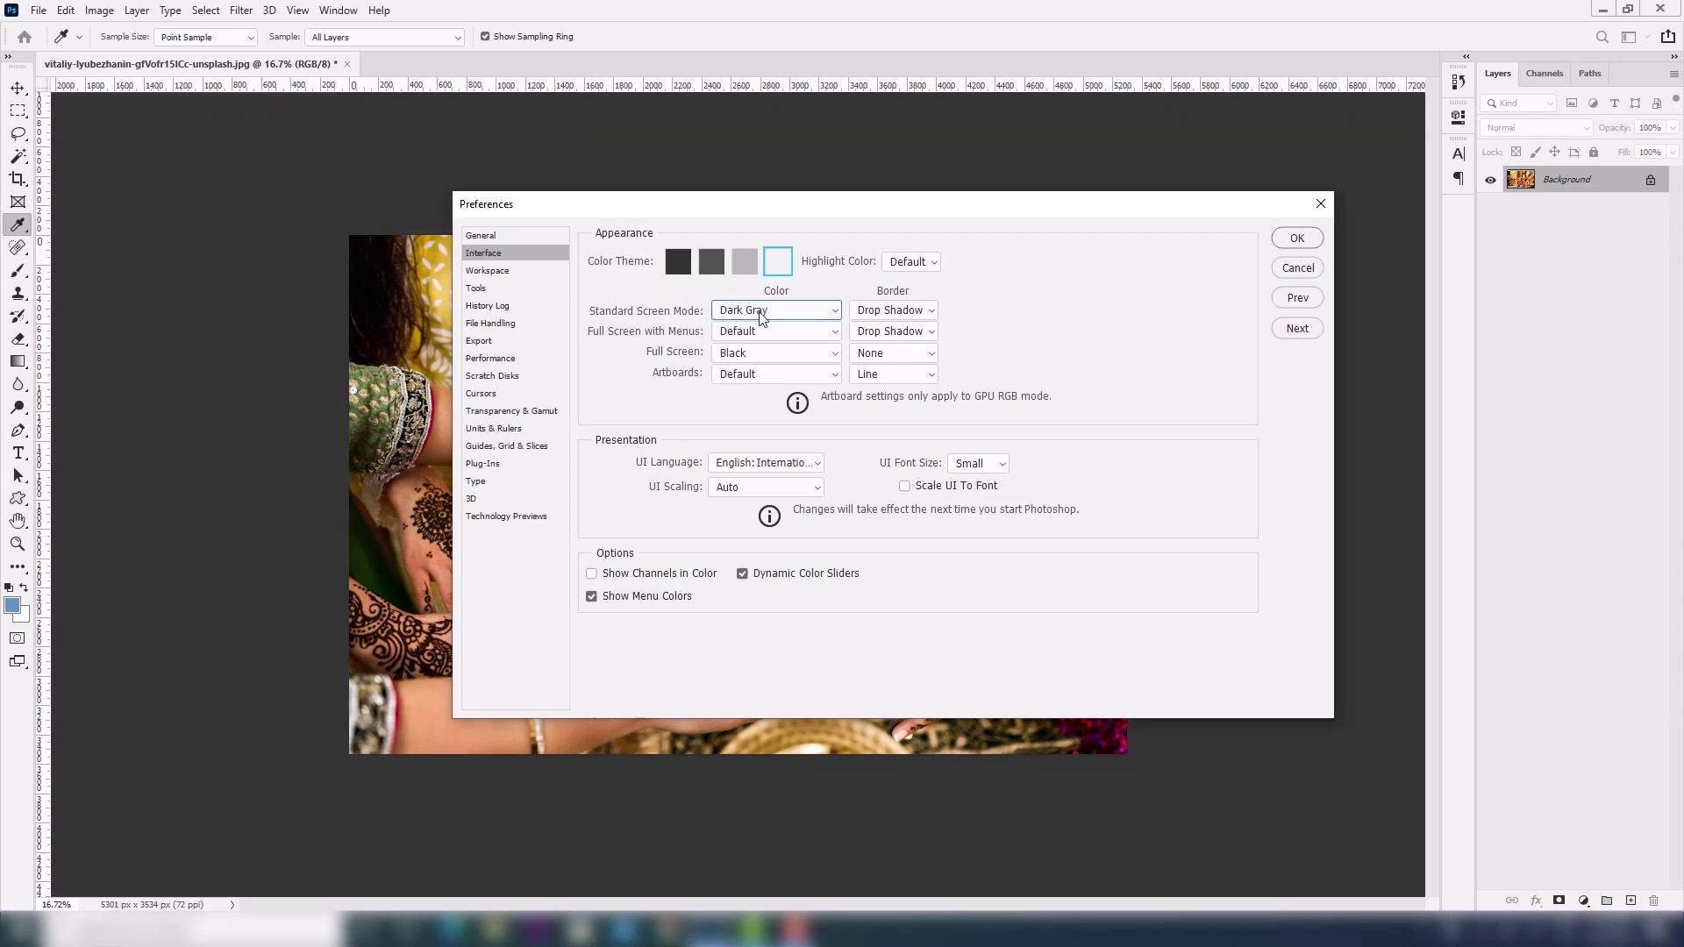
pyautogui.press('Down')
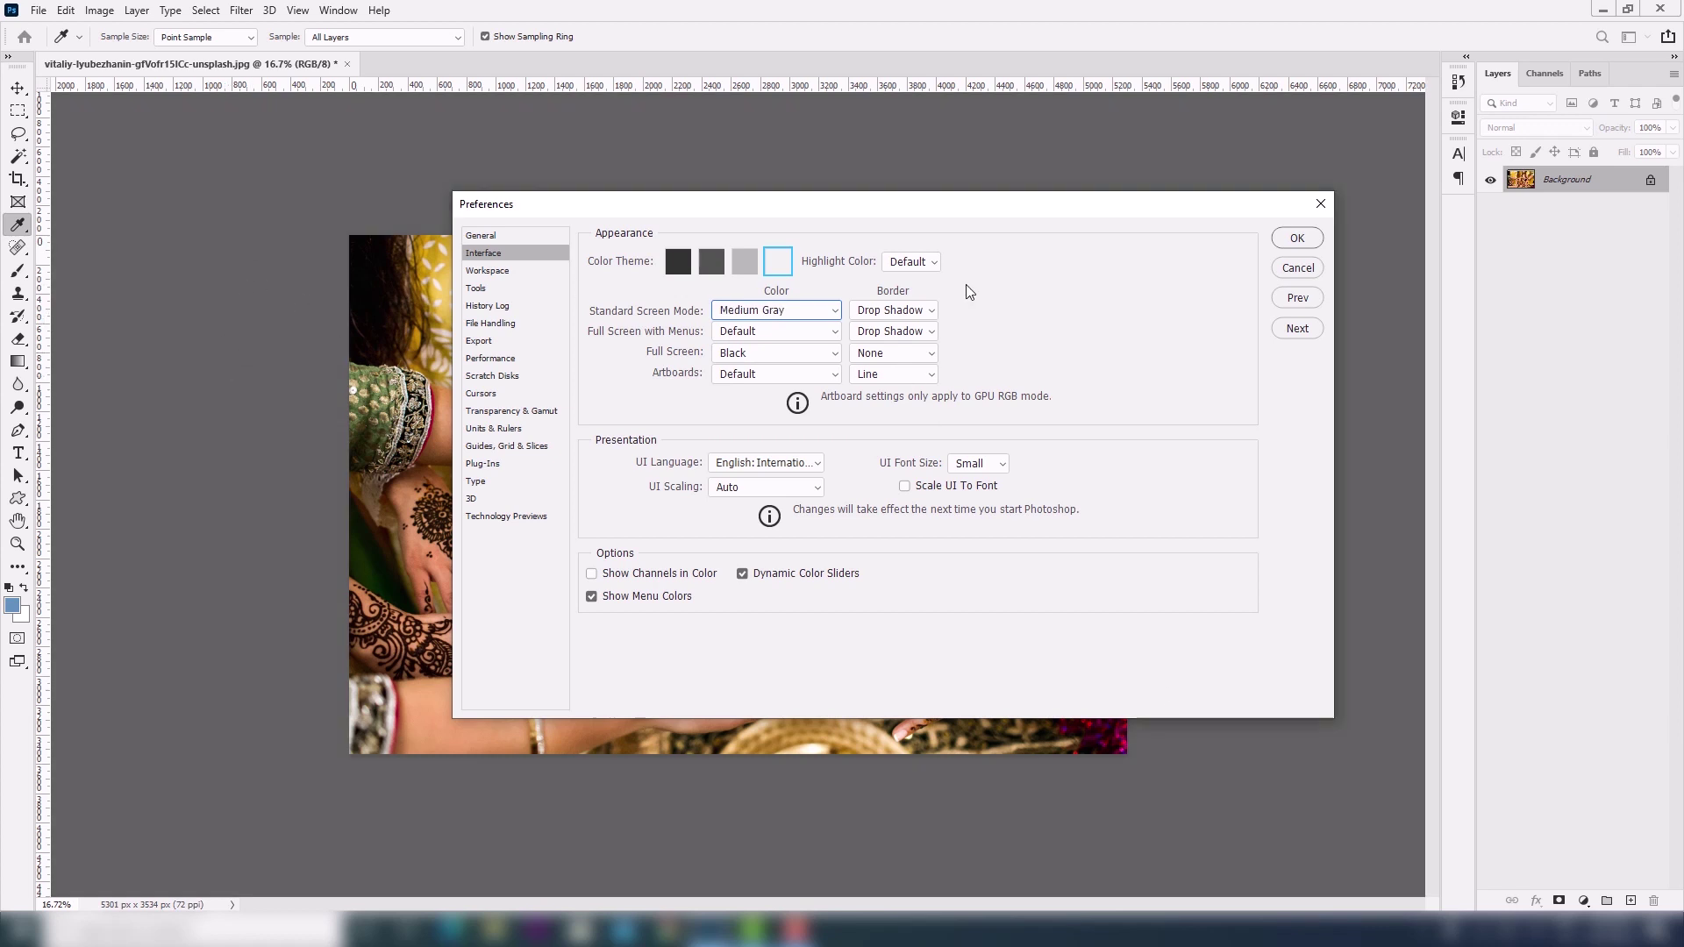
pyautogui.click(790, 319)
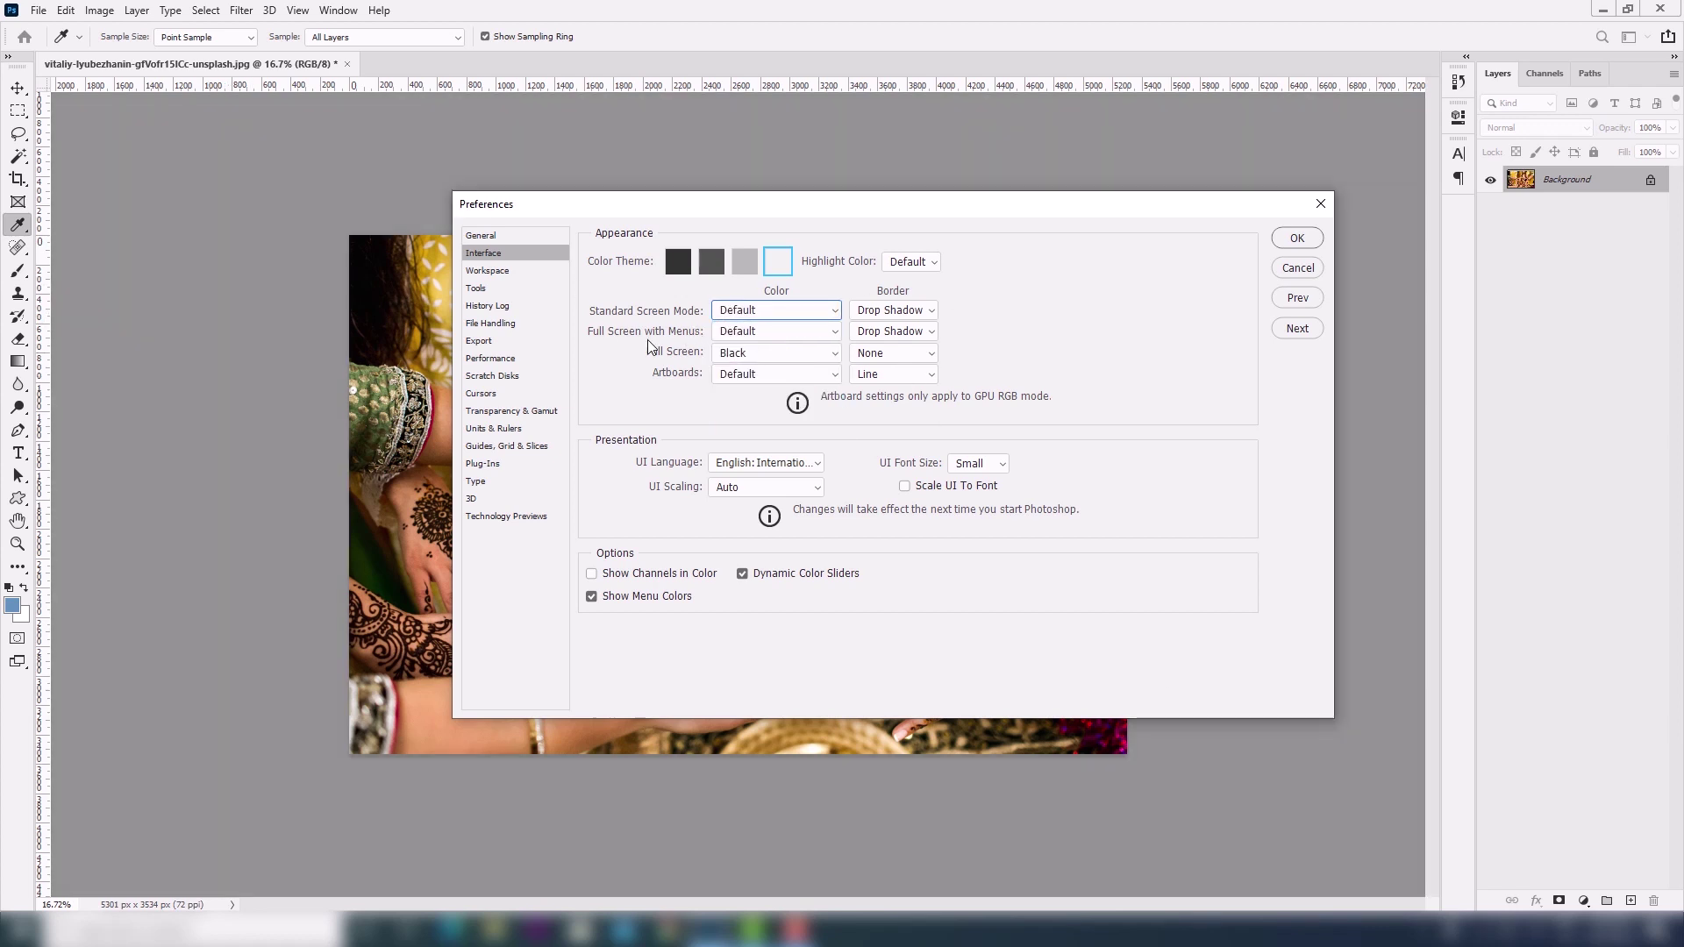
pyautogui.click(756, 331)
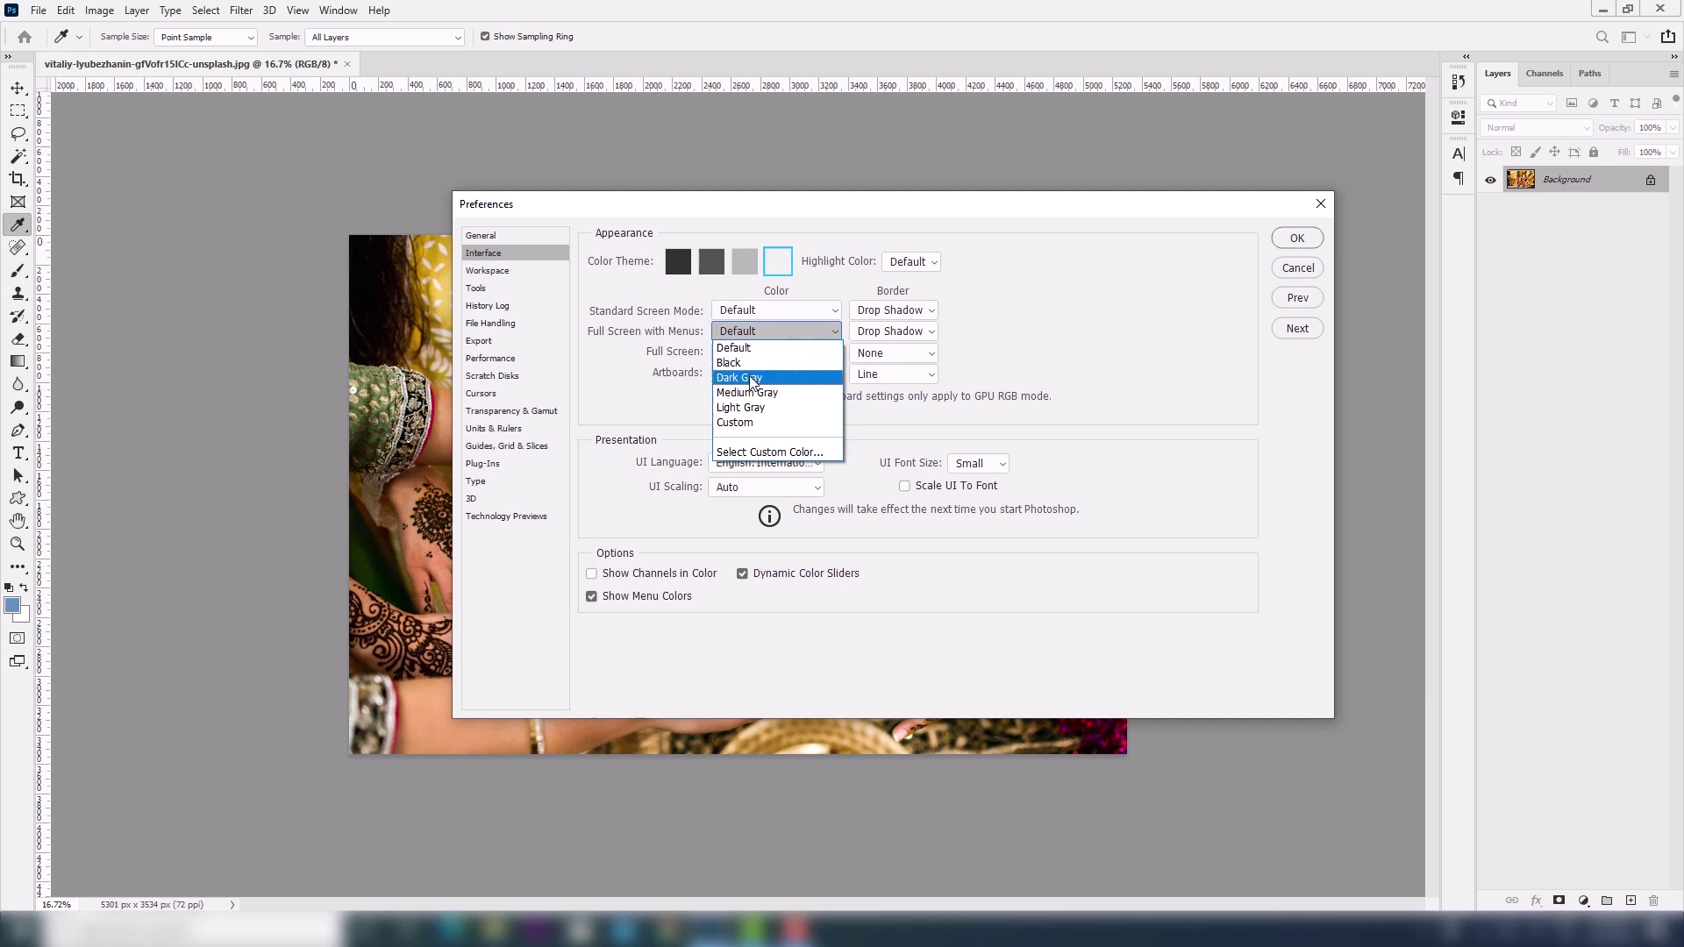
pyautogui.click(751, 380)
pyautogui.click(756, 339)
pyautogui.press('Down')
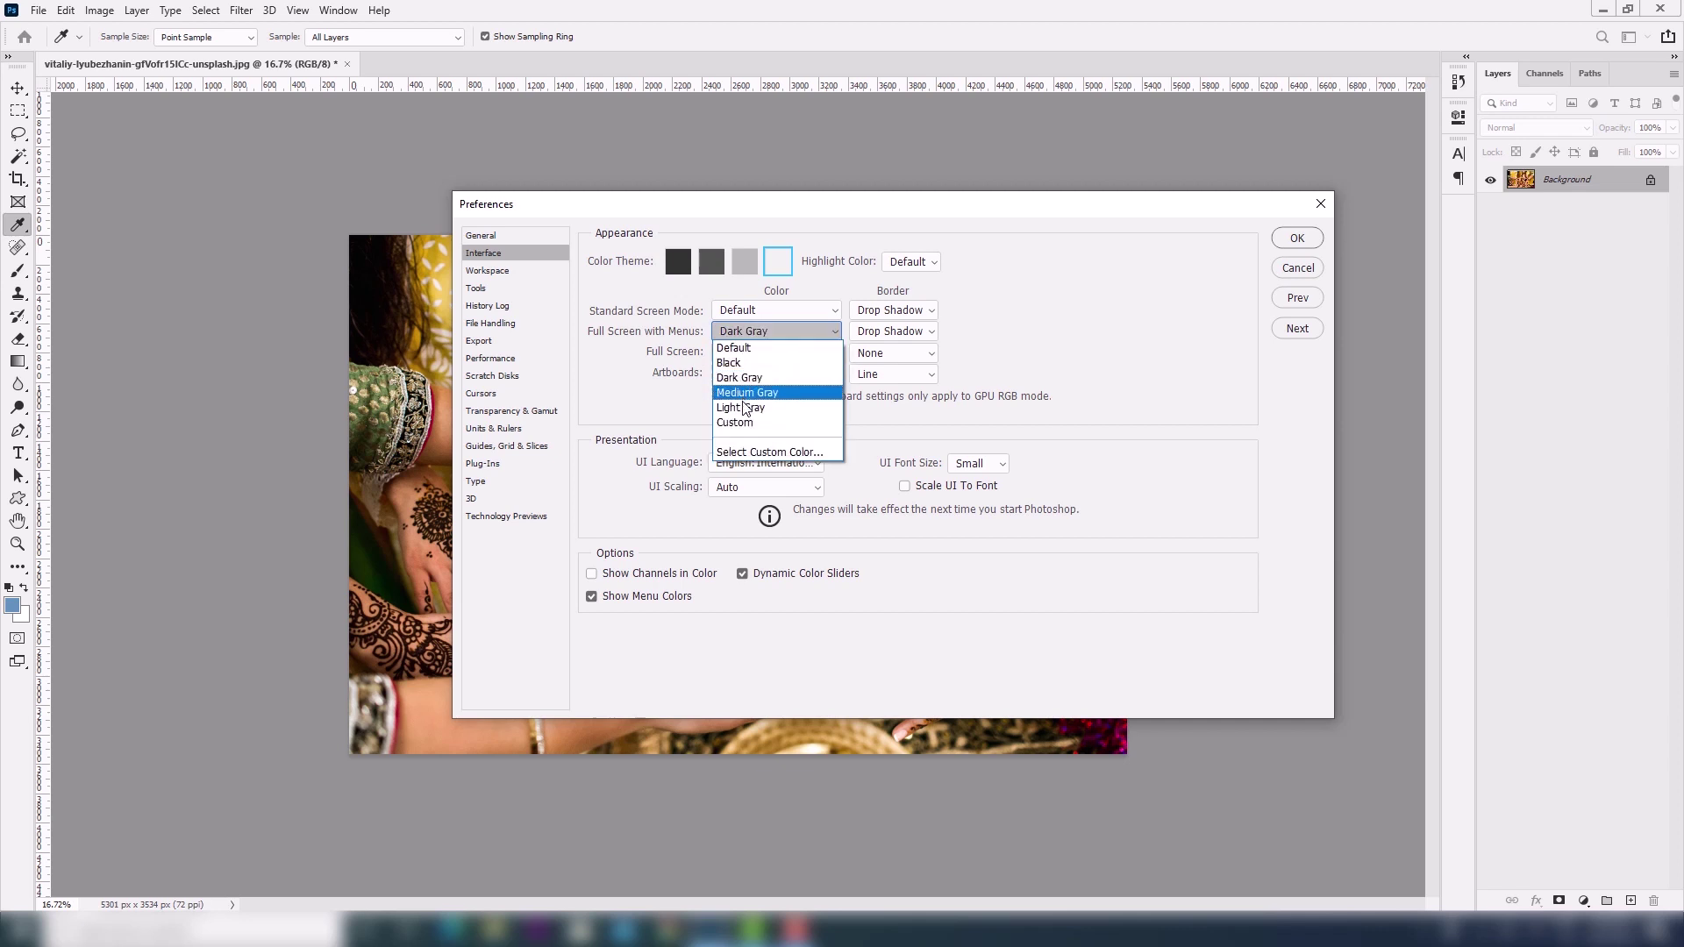
pyautogui.press('Down')
pyautogui.press('Return')
pyautogui.click(755, 339)
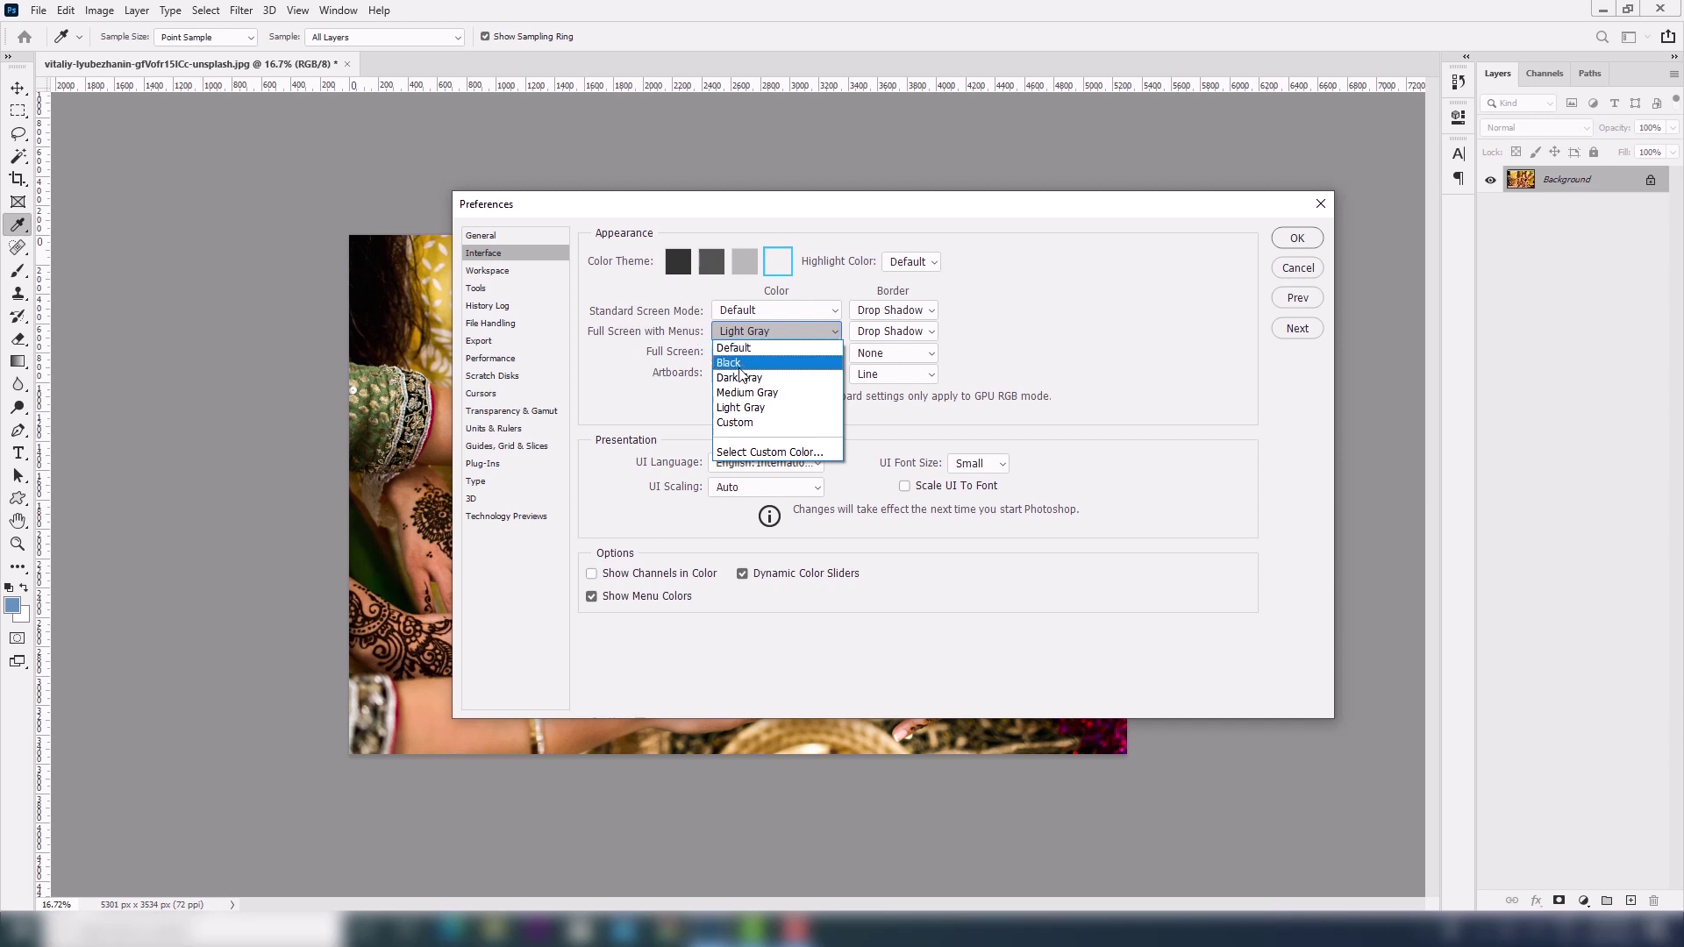
pyautogui.click(752, 348)
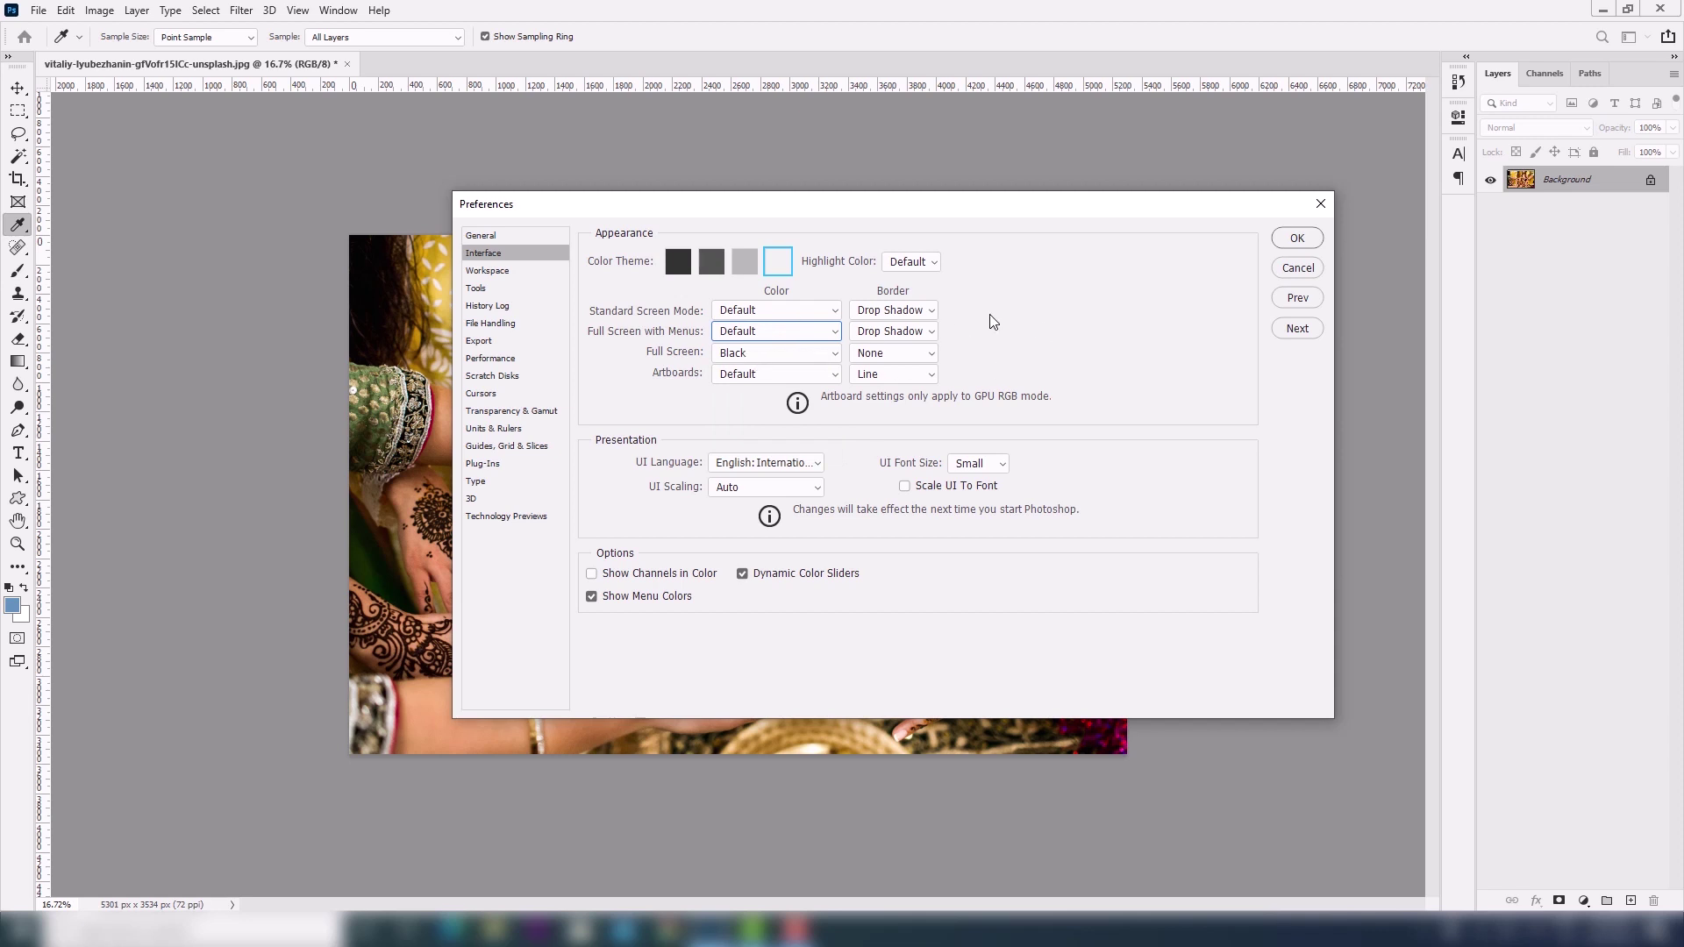
# Preview the border style and Blue highlight colour, keeping the highlight at Default.
pyautogui.click(891, 317)
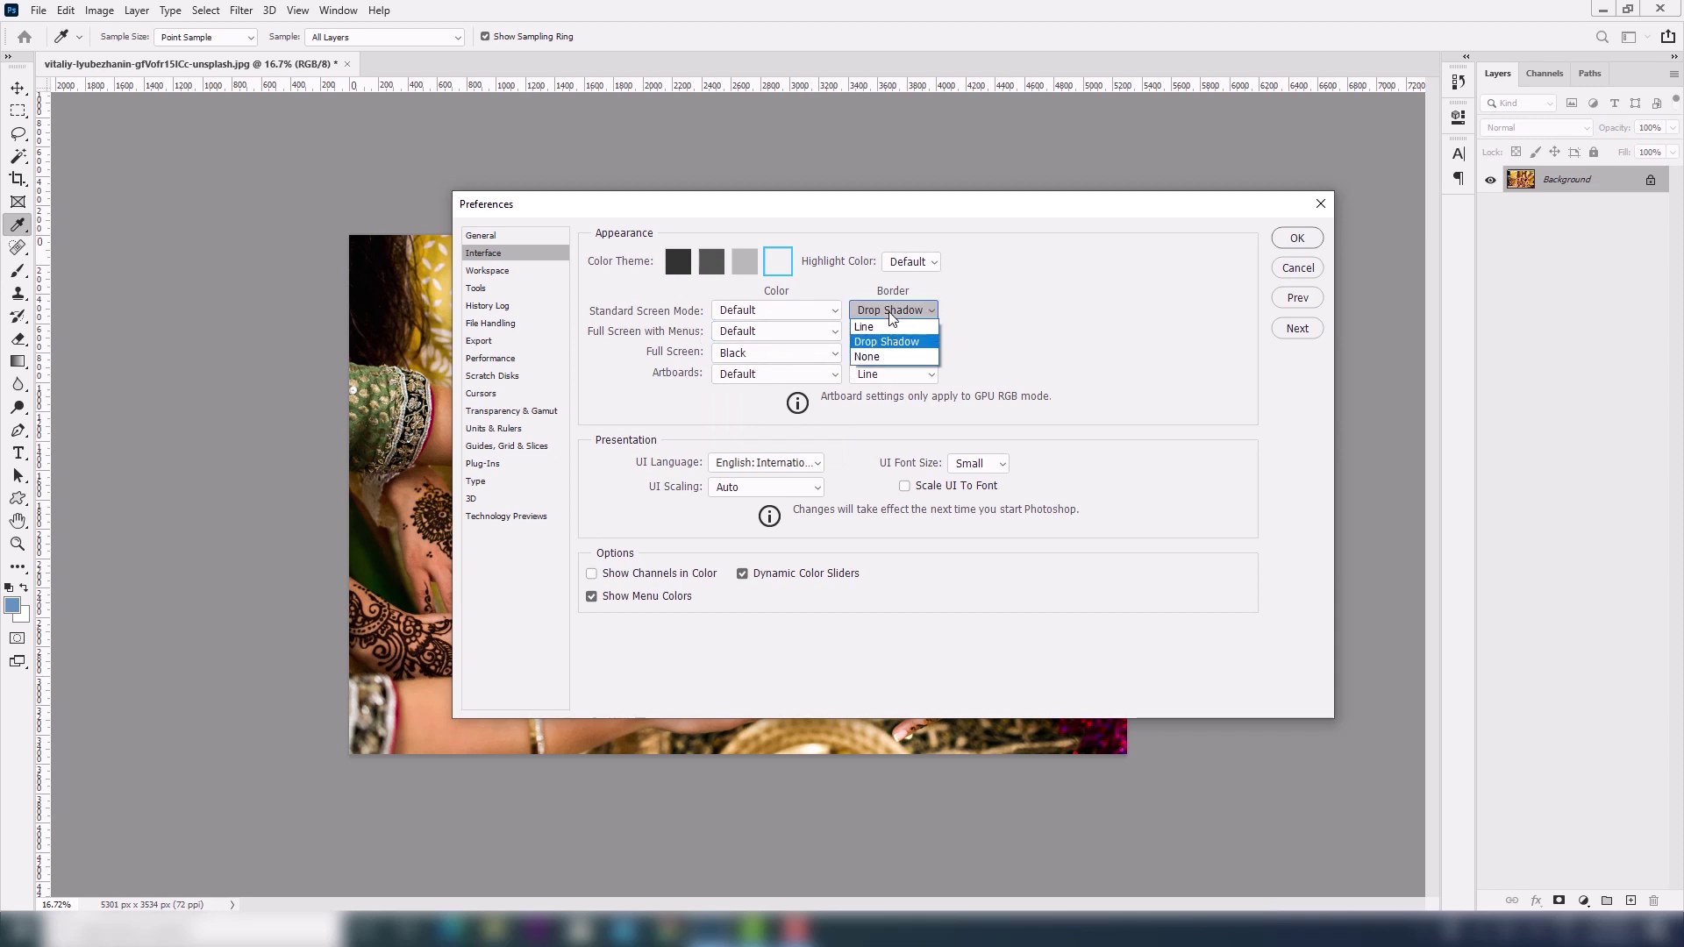
pyautogui.click(919, 262)
pyautogui.click(915, 281)
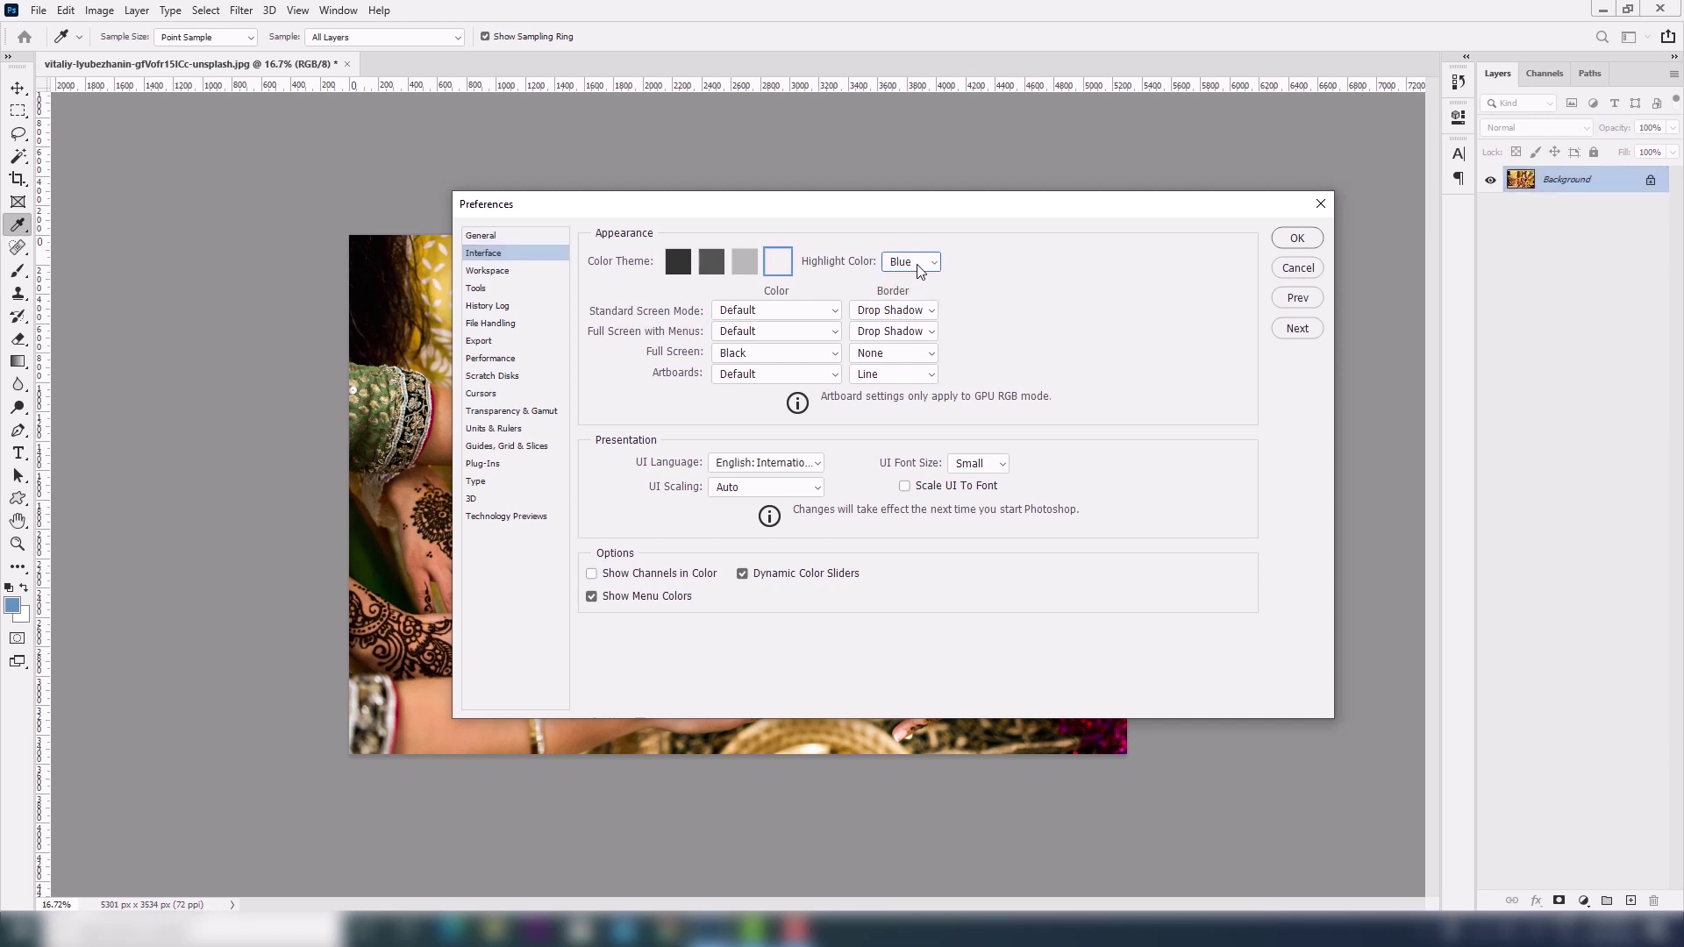
pyautogui.click(919, 261)
pyautogui.click(915, 273)
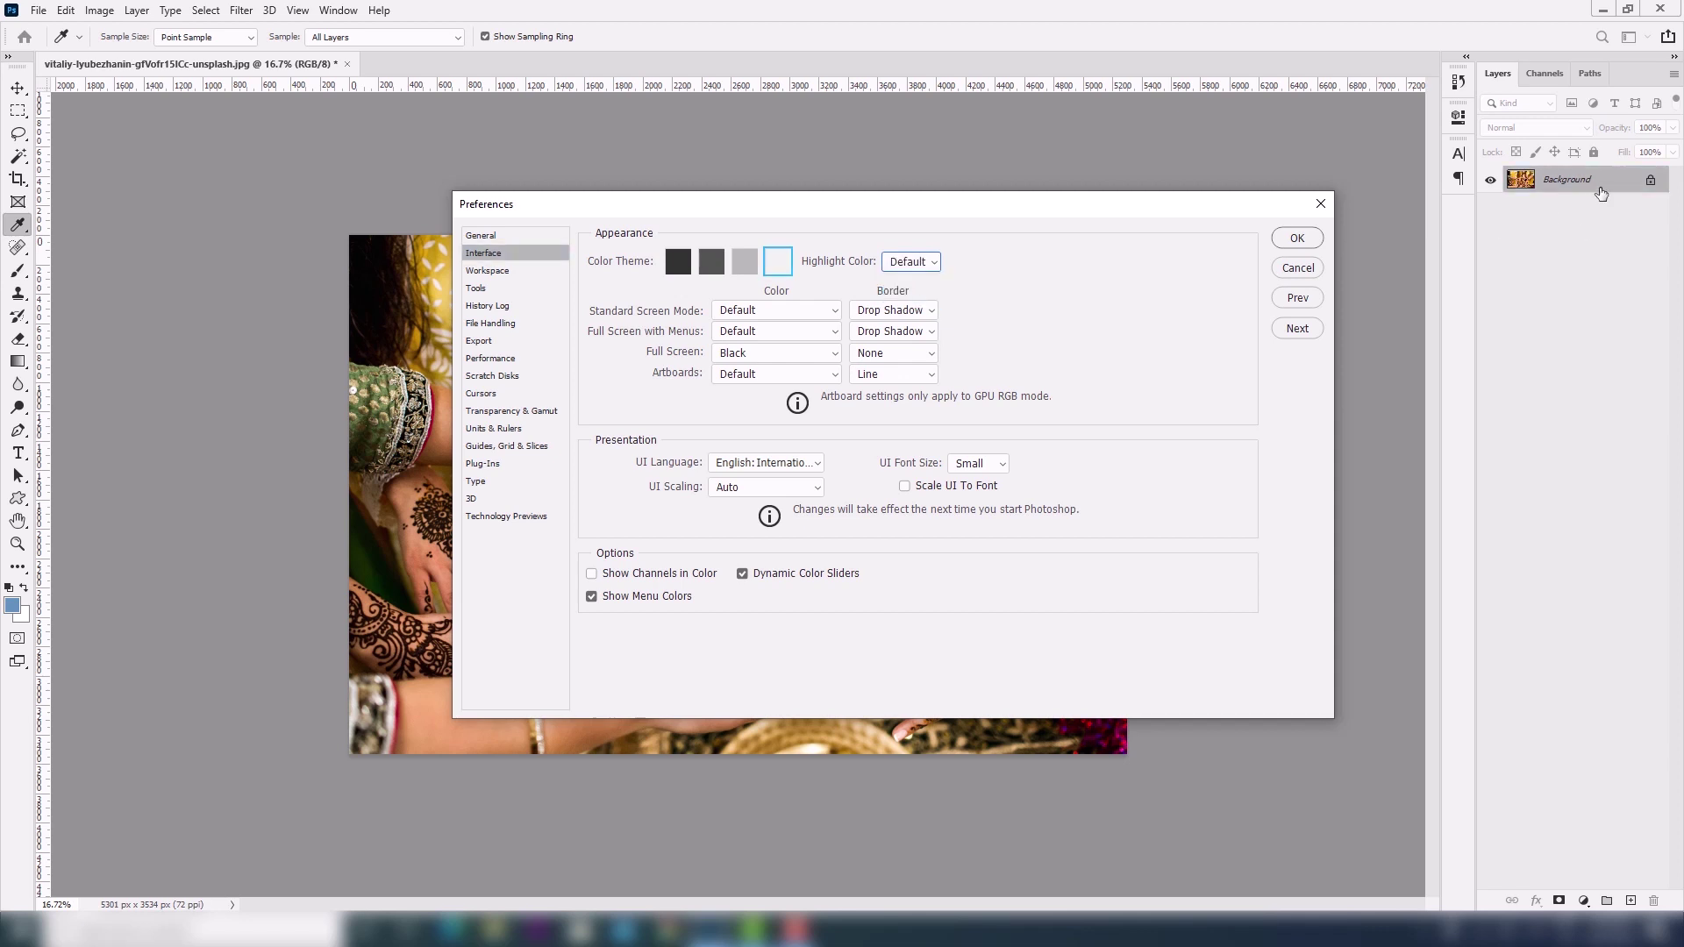
pyautogui.click(897, 263)
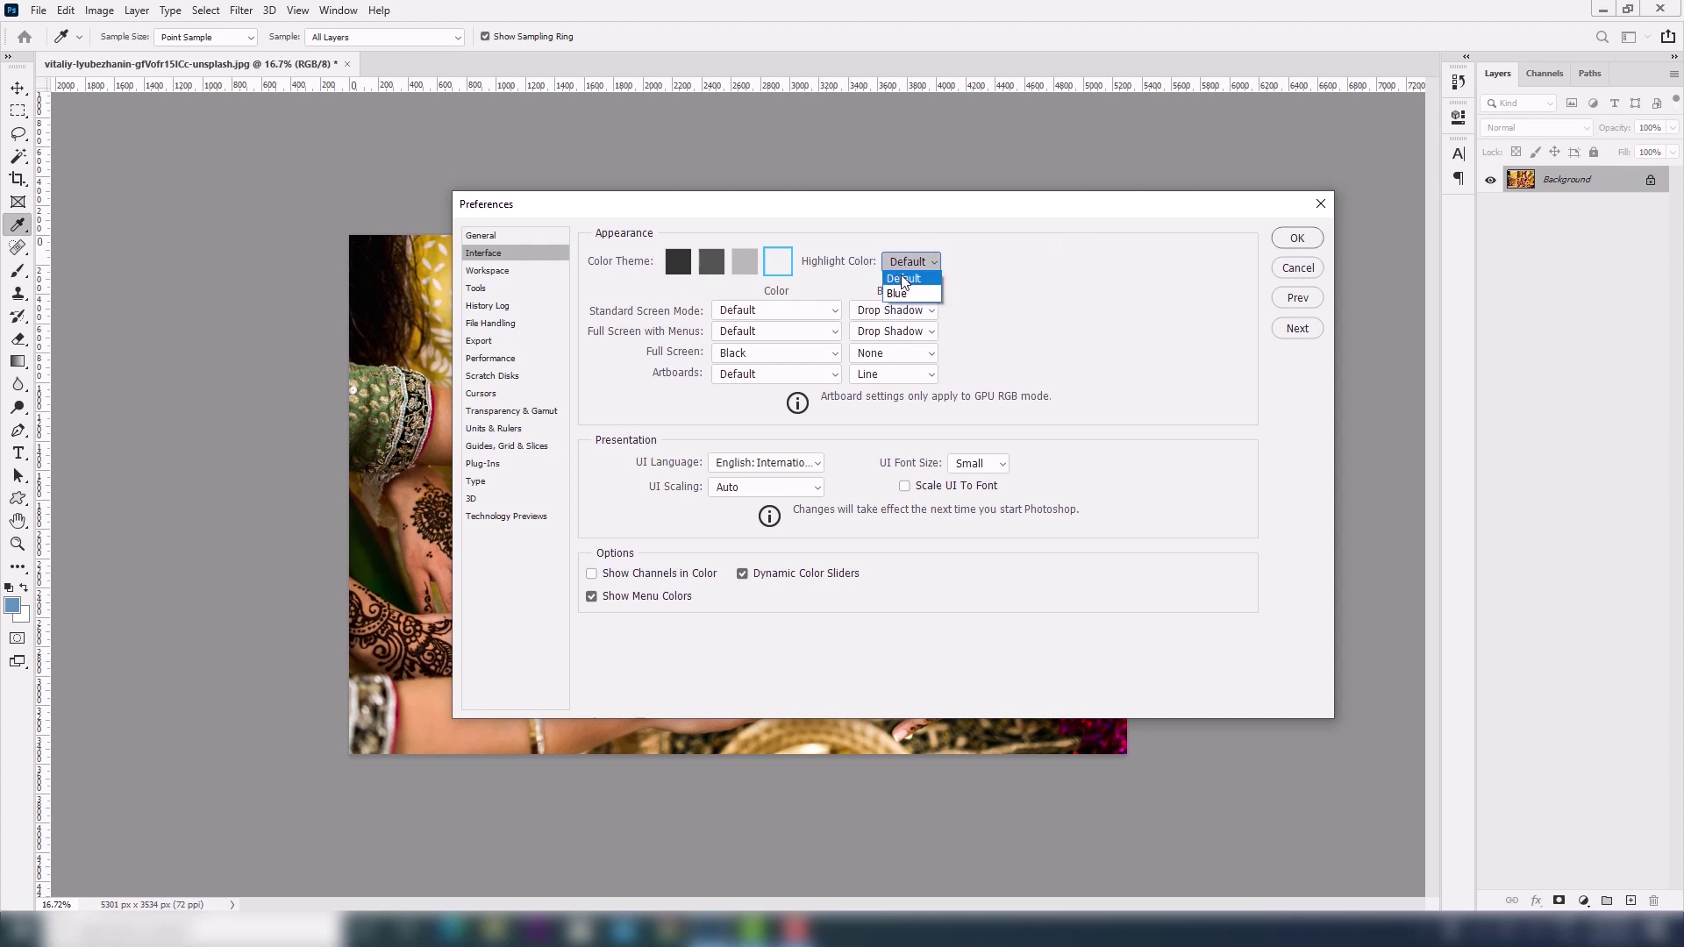
pyautogui.click(908, 290)
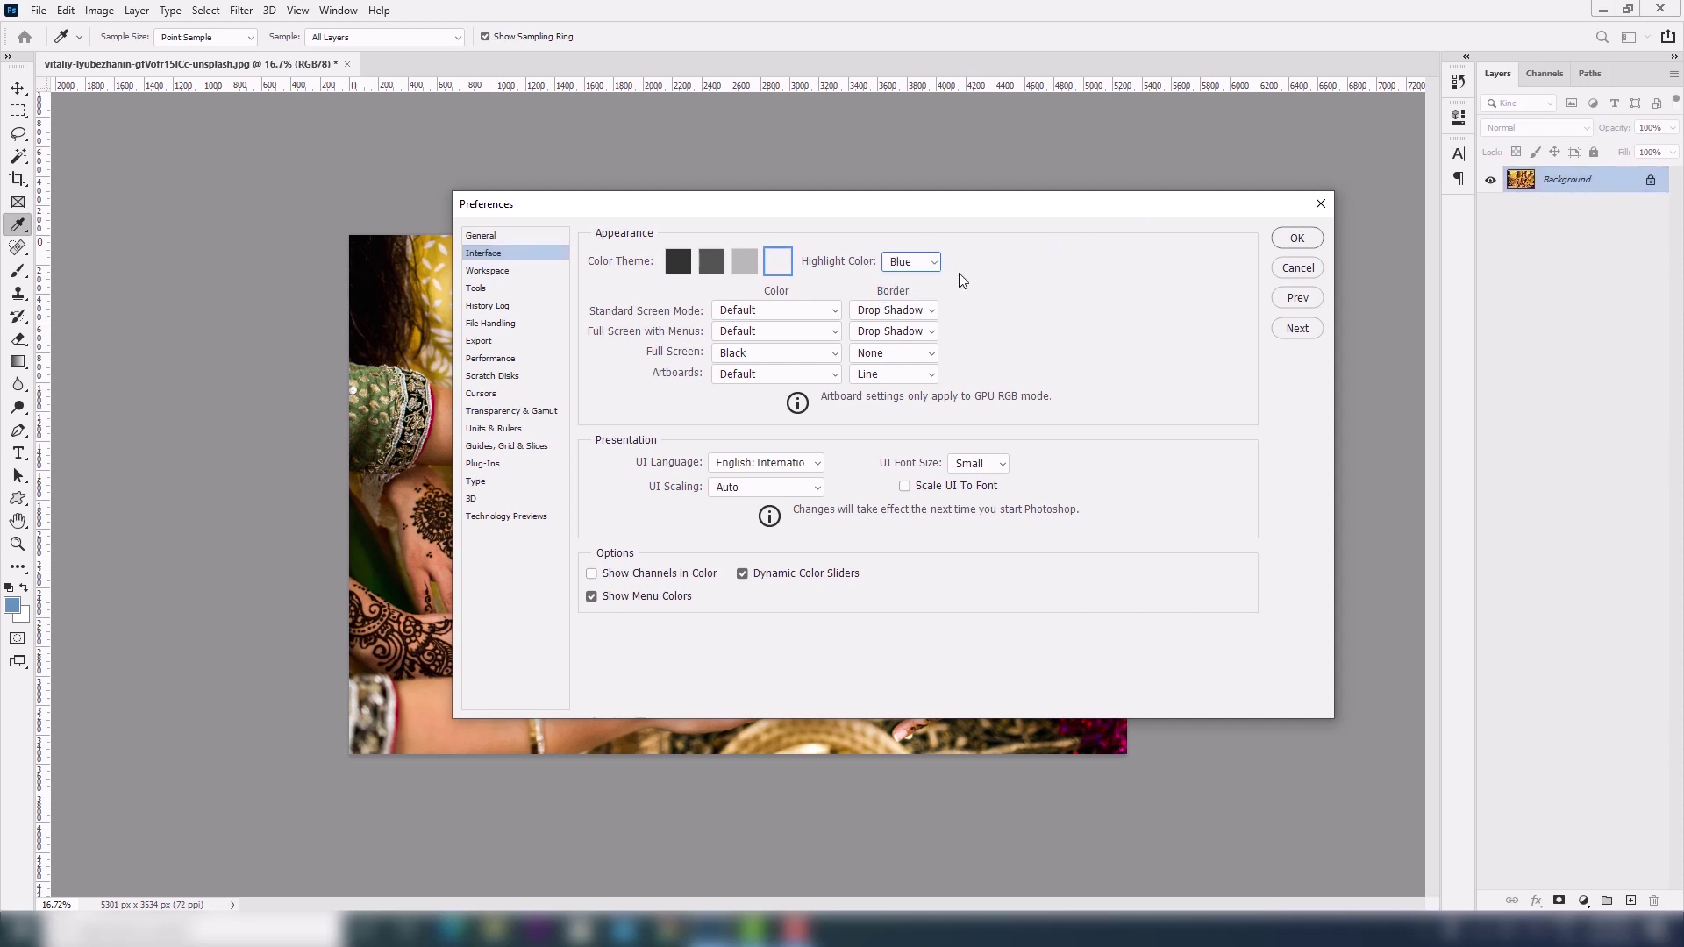
pyautogui.click(908, 280)
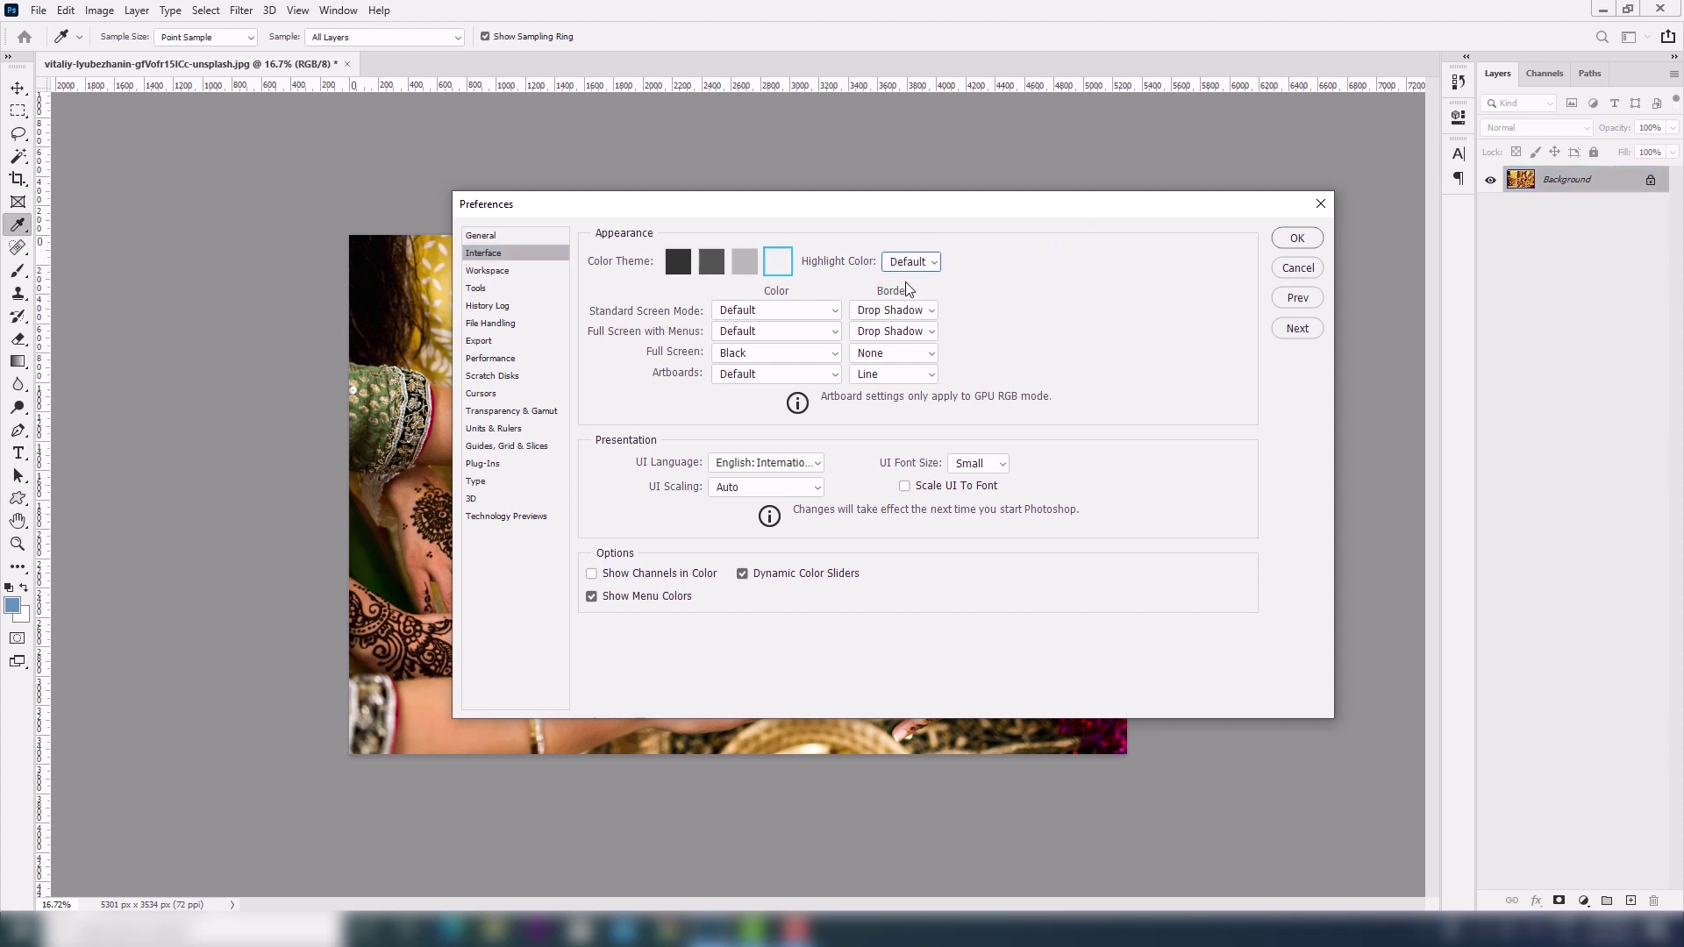
# Compare the darkest and medium-dark colour themes, settle on medium-dark, and confirm Preferences.
pyautogui.click(676, 266)
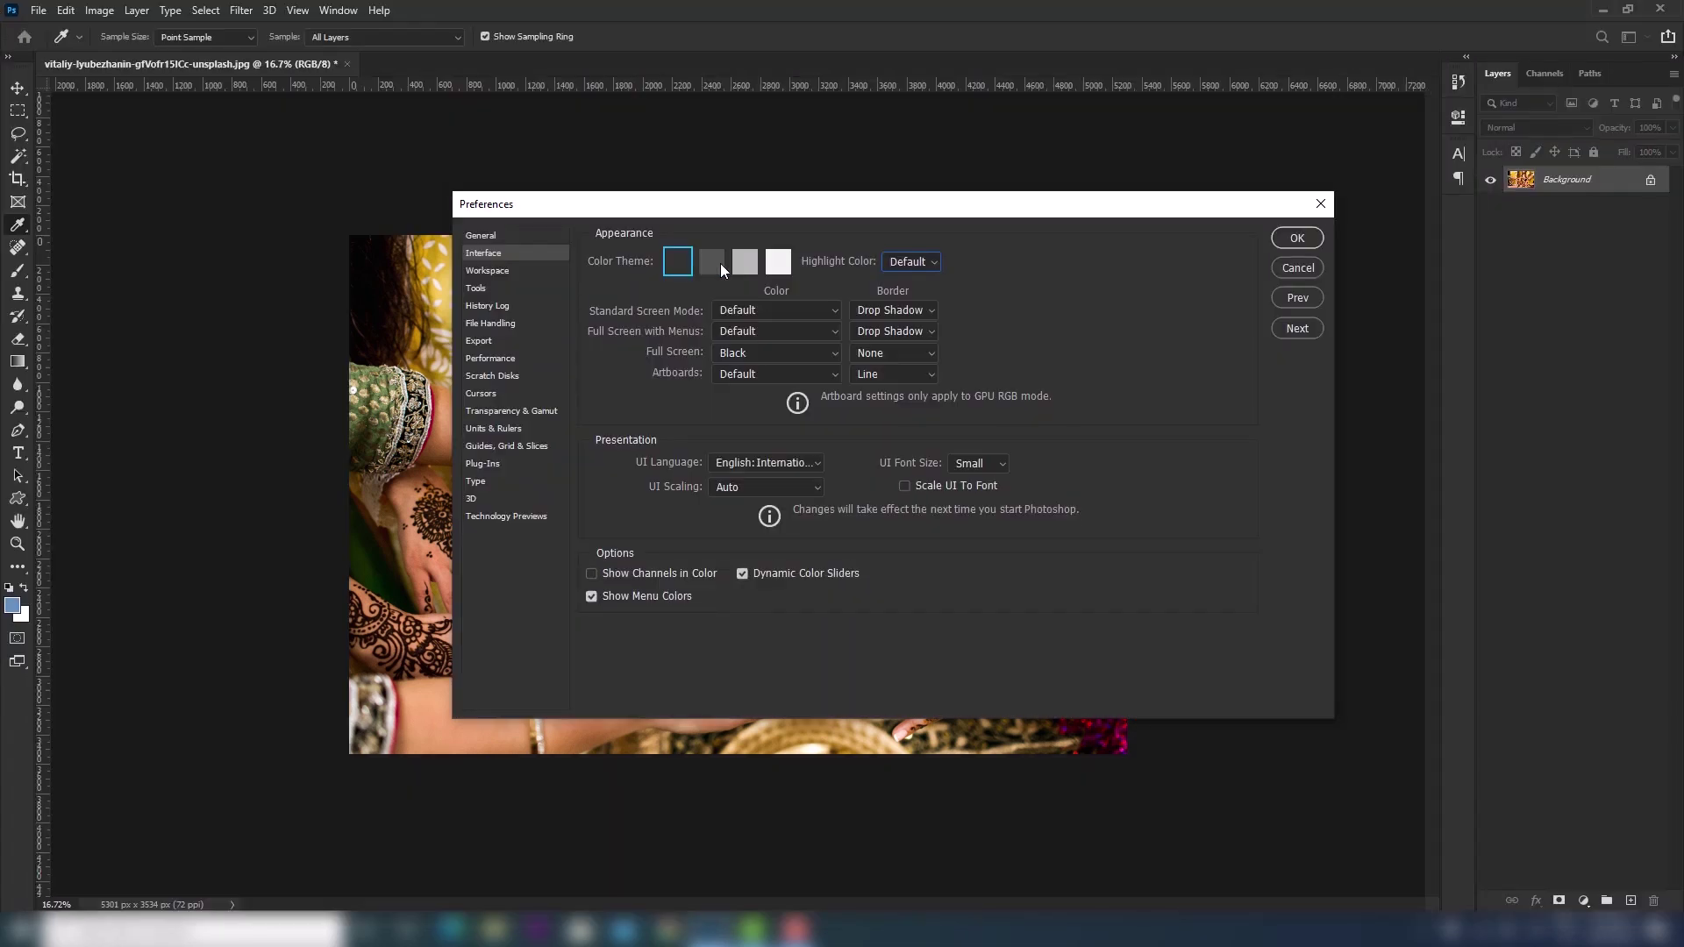
pyautogui.click(720, 264)
pyautogui.click(680, 266)
pyautogui.click(712, 265)
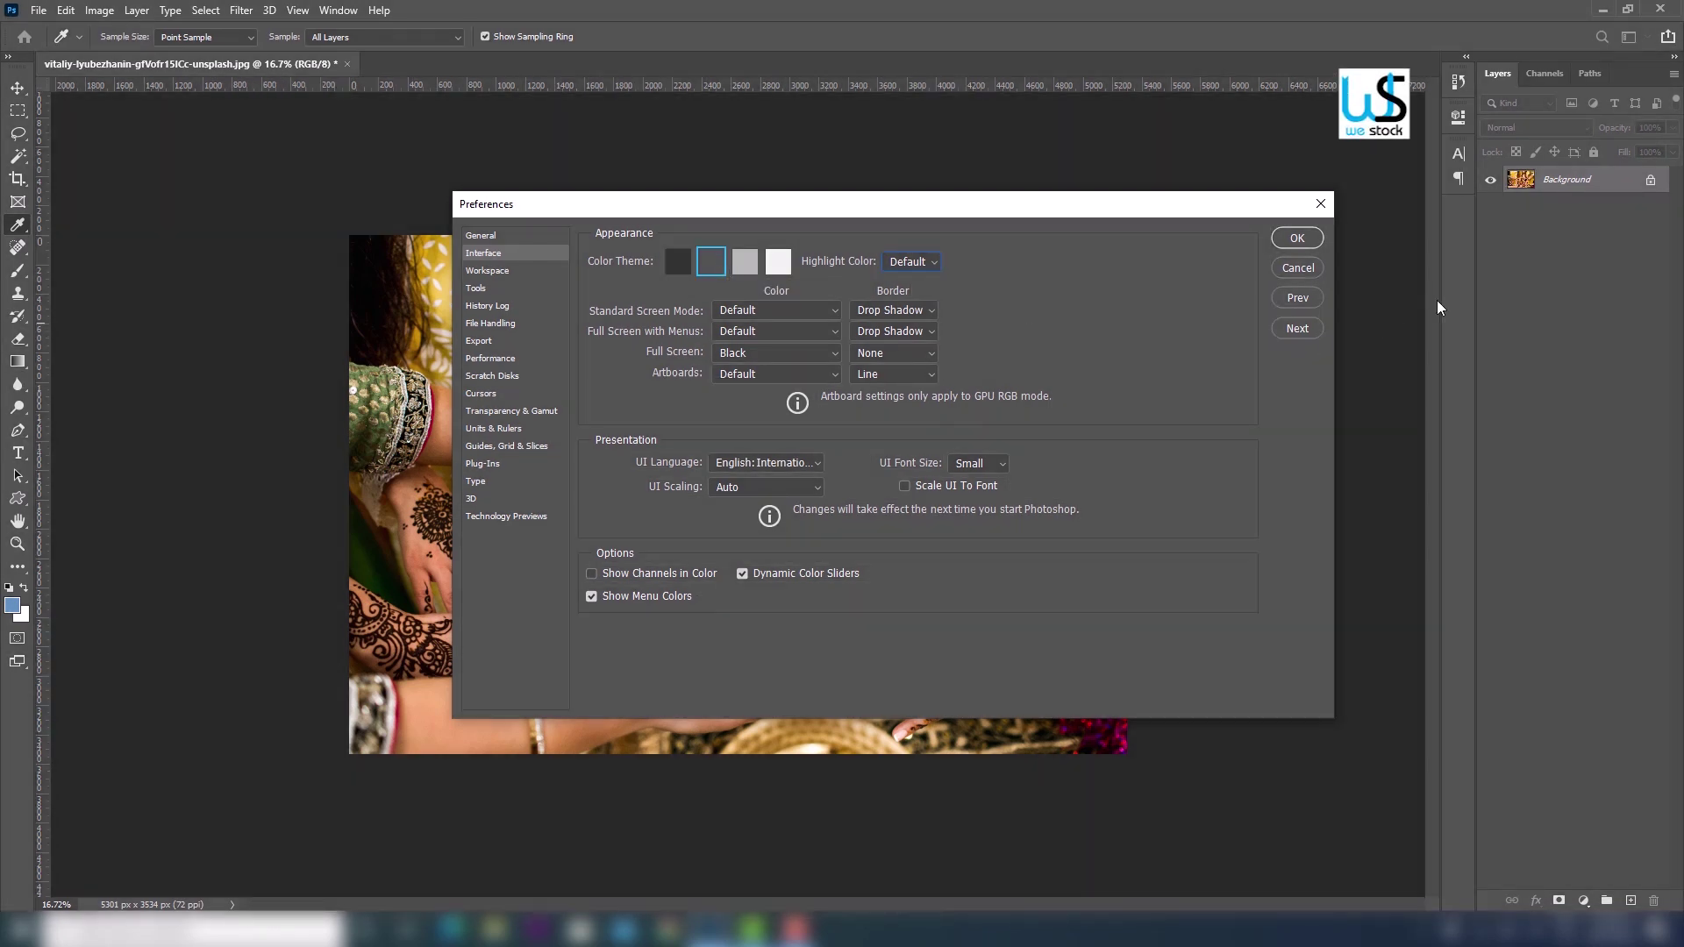
pyautogui.click(1298, 268)
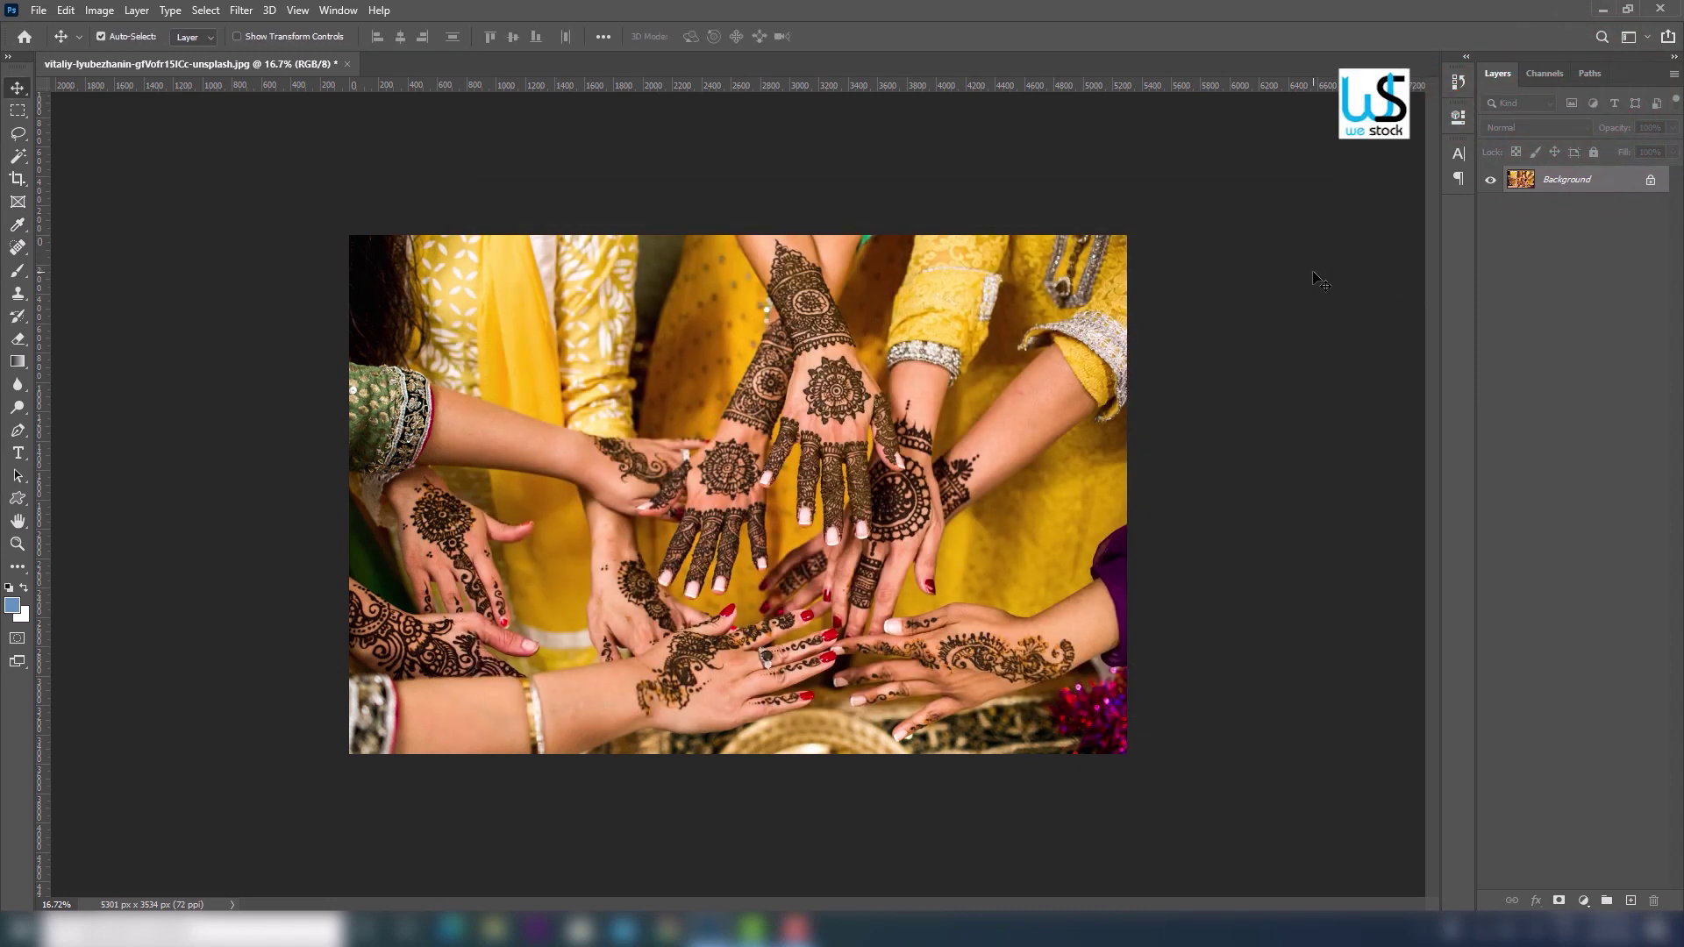
# Make Elliptical Marquee and Polygonal Lasso the current tools, then list the Magic Wand group's tools.
pyautogui.click(12, 115)
pyautogui.rightClick(12, 115)
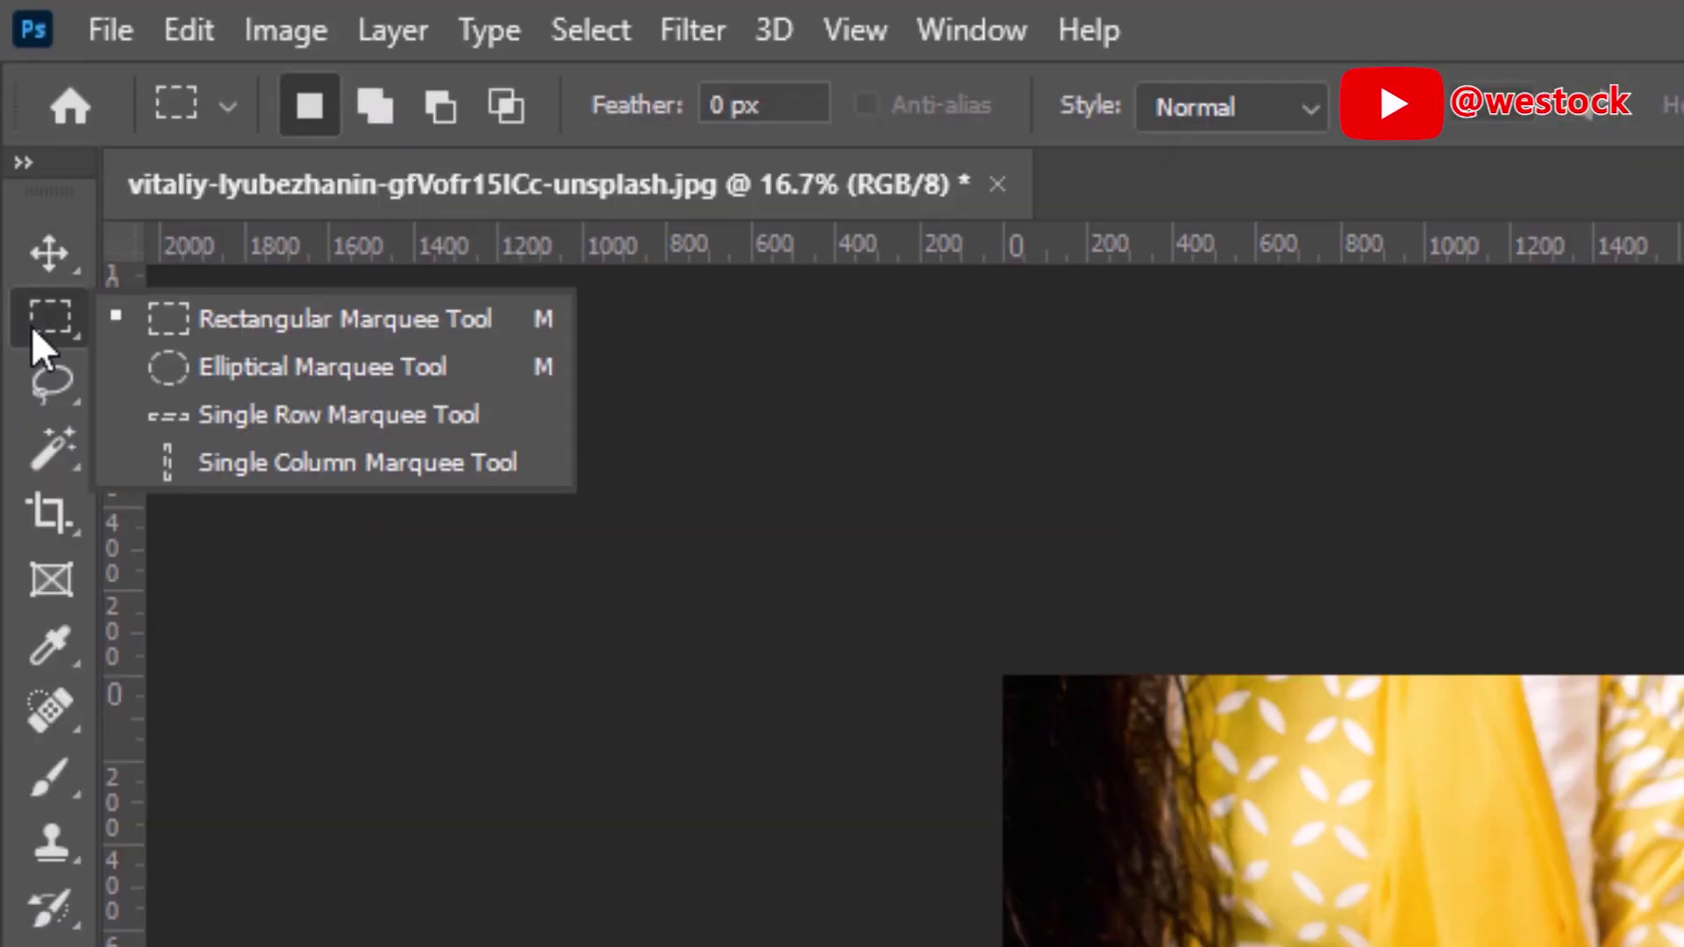
pyautogui.click(206, 363)
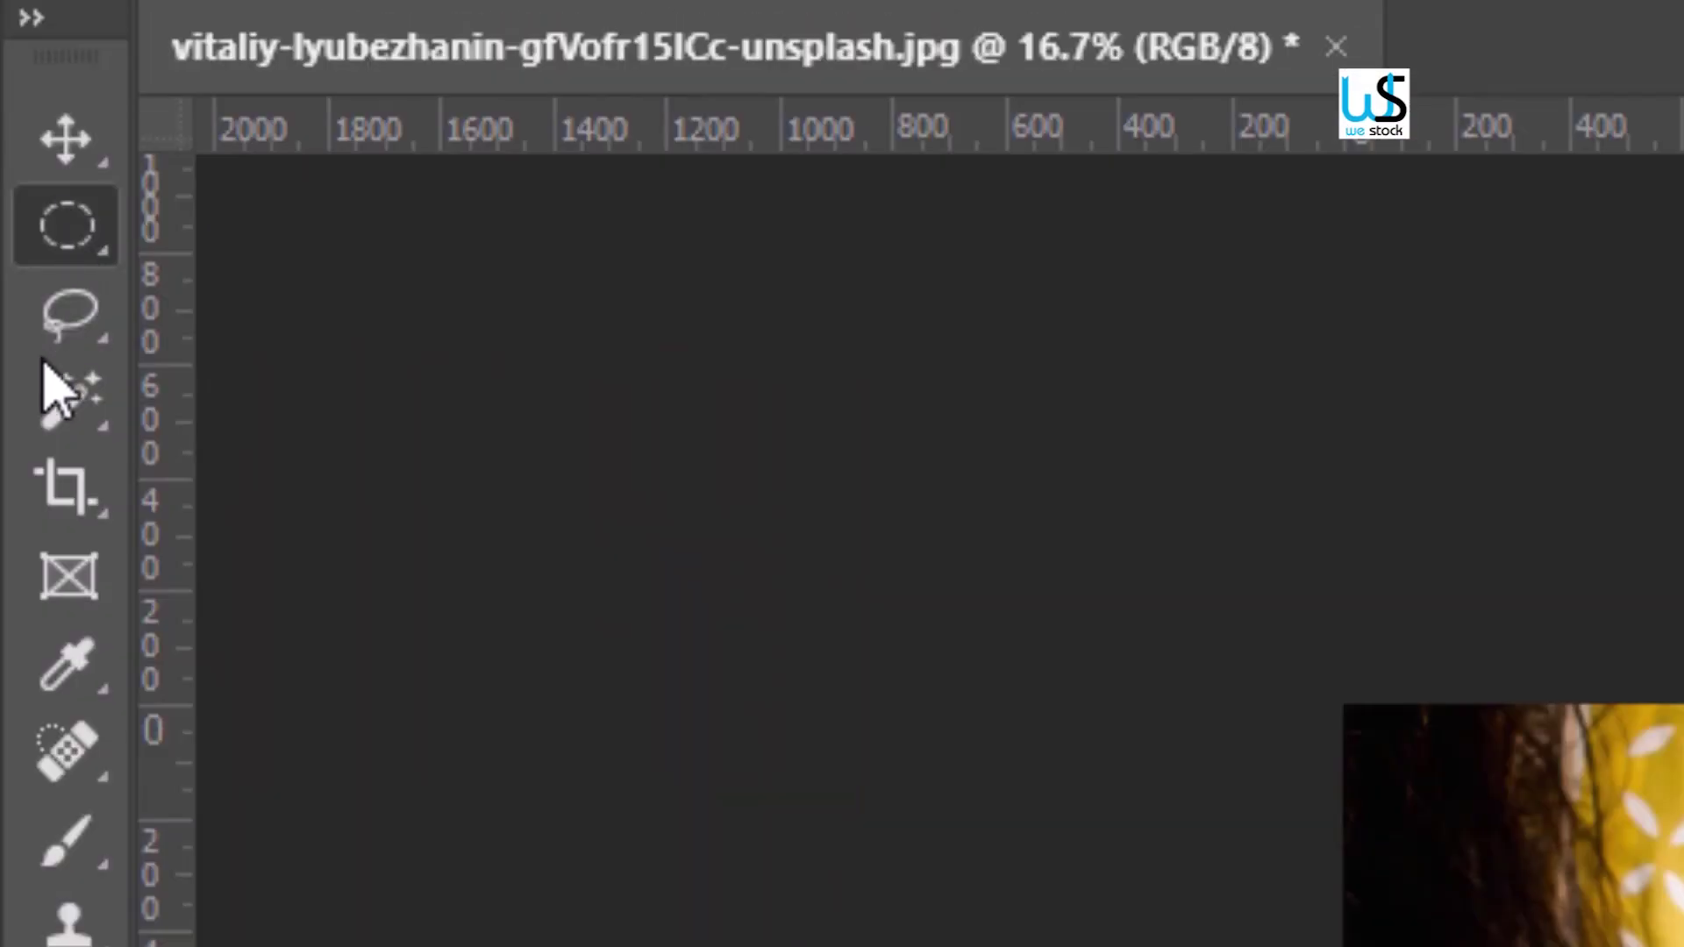
pyautogui.rightClick(53, 333)
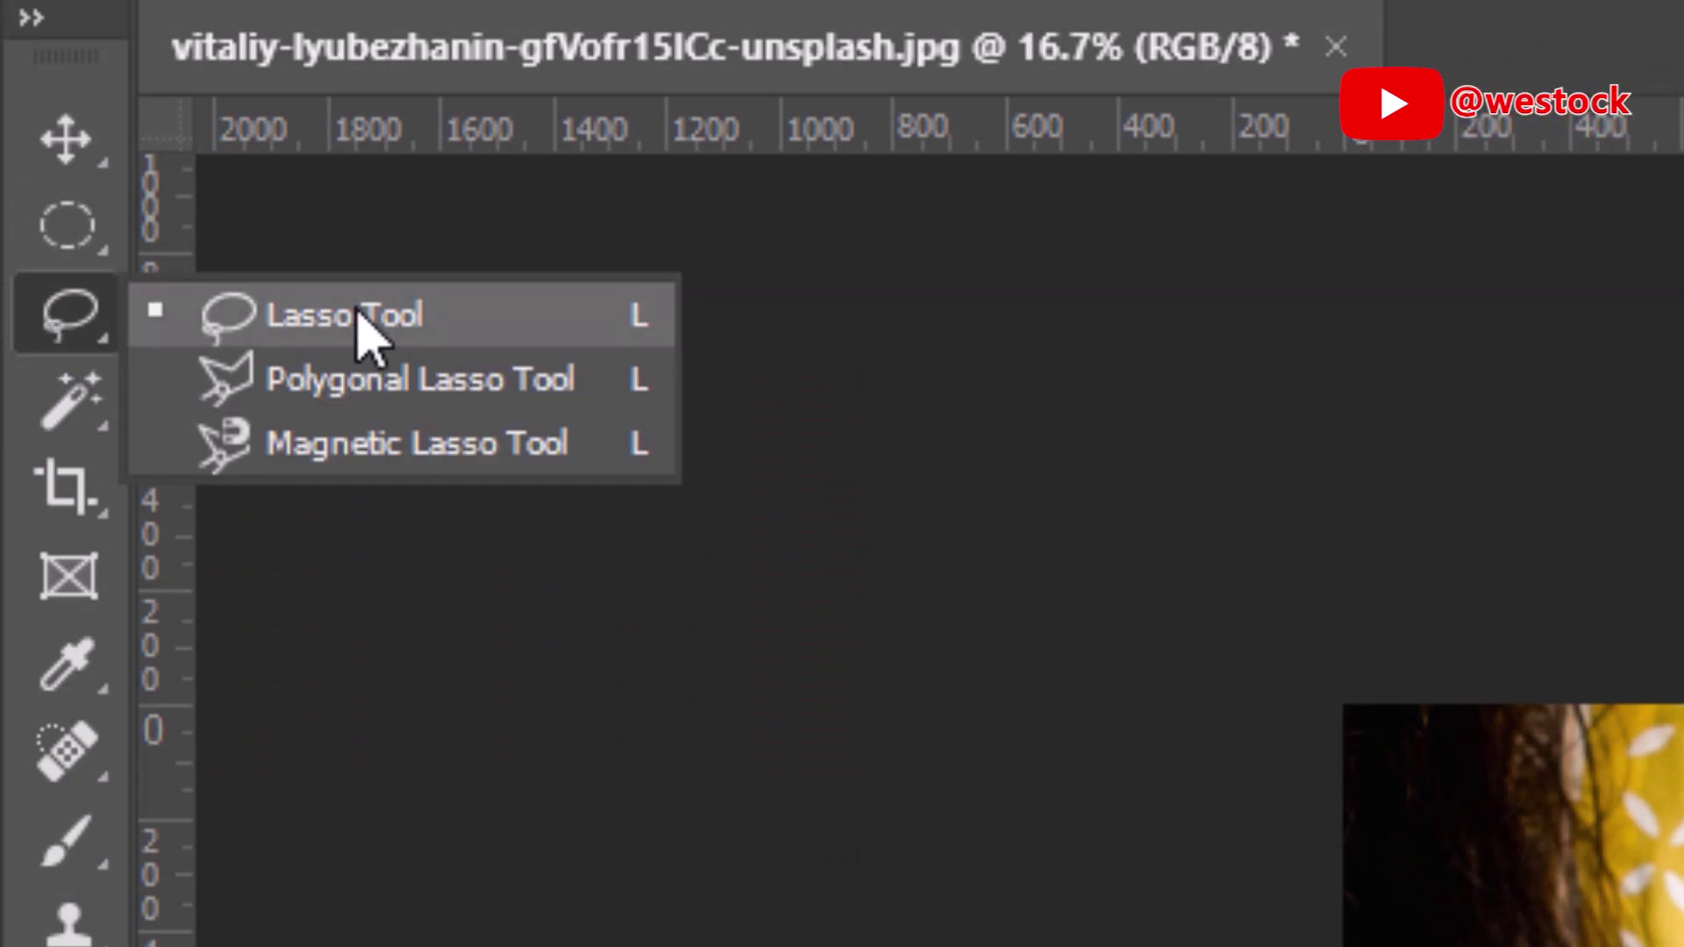
pyautogui.click(393, 397)
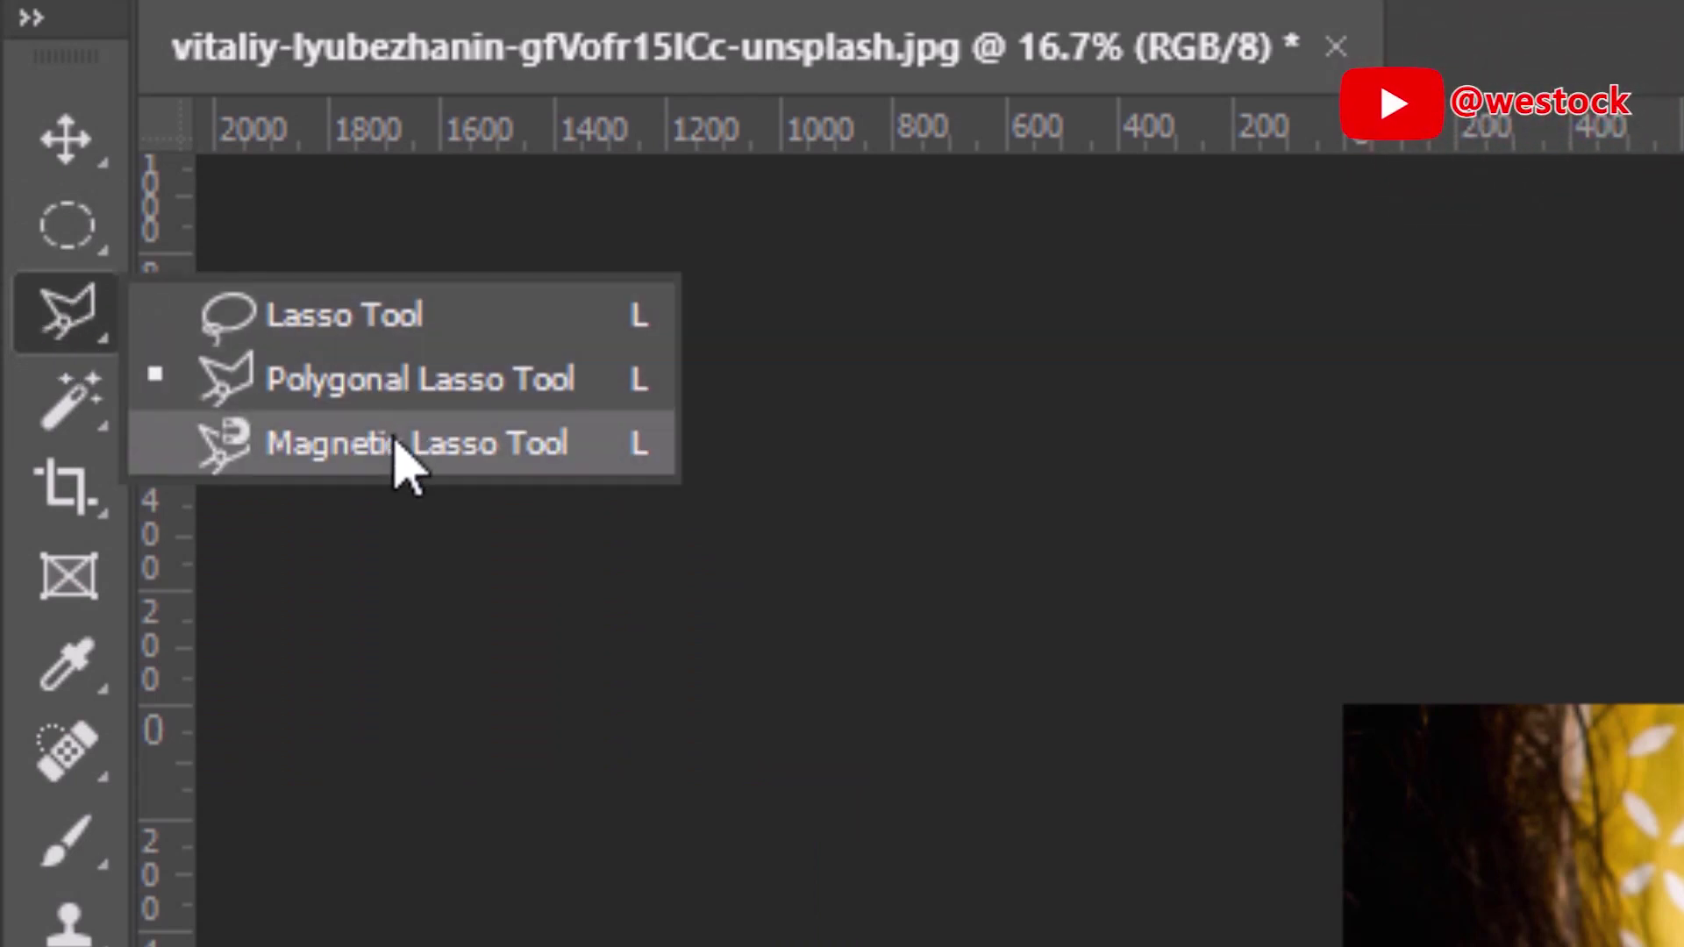
pyautogui.rightClick(75, 408)
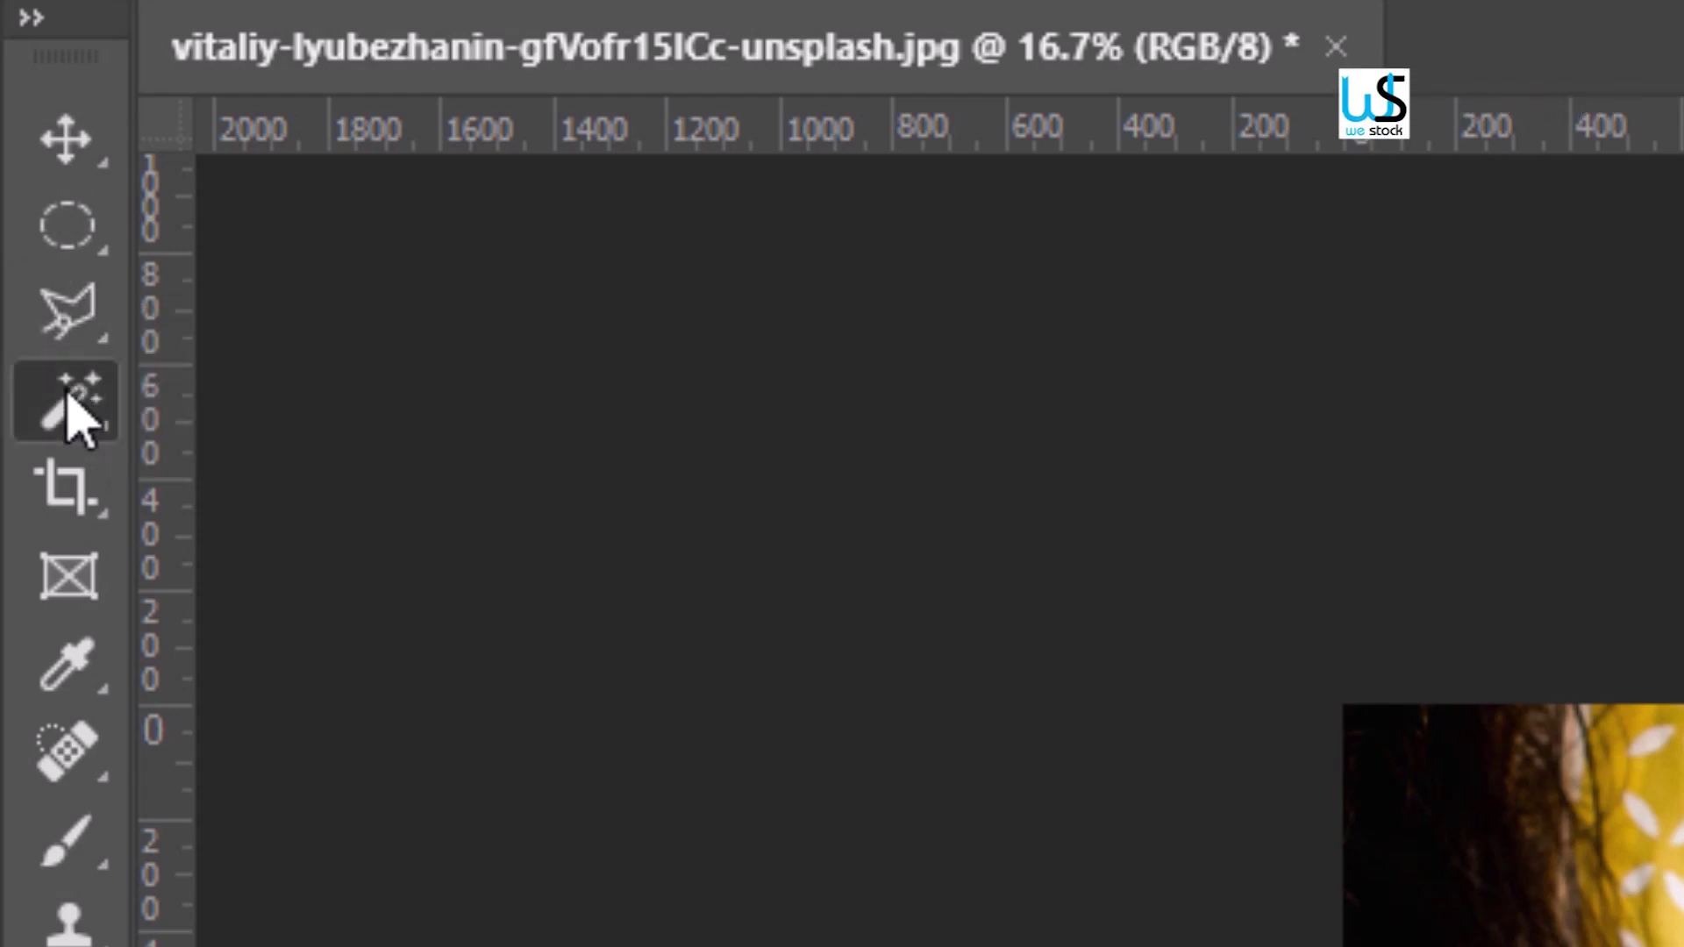